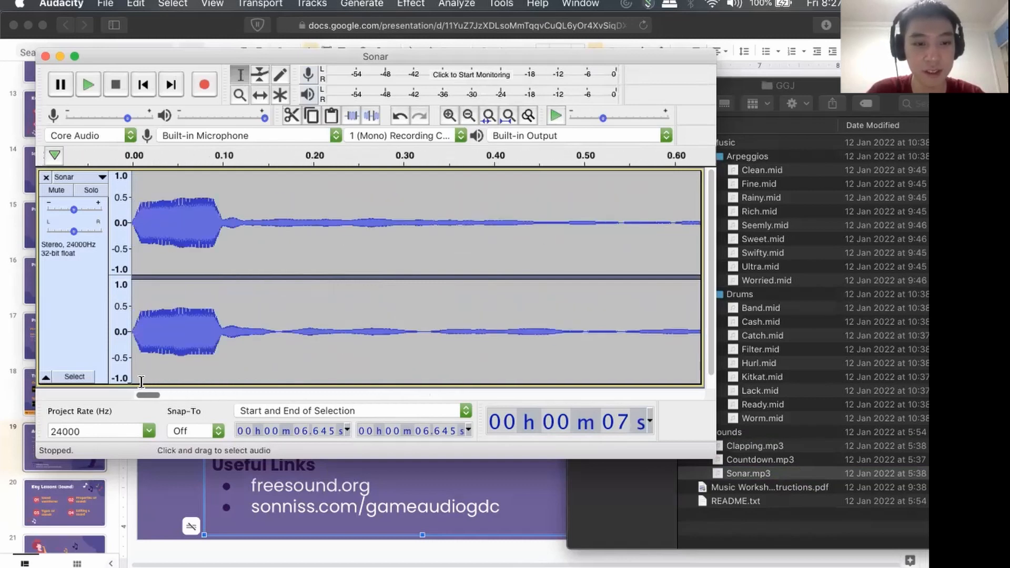
# Examine the individual wave cycles of the Sonar track in its decay near 0.09 s and at its very start.
pyautogui.scroll(2, 211, 228)
pyautogui.scroll(6, 211, 229)
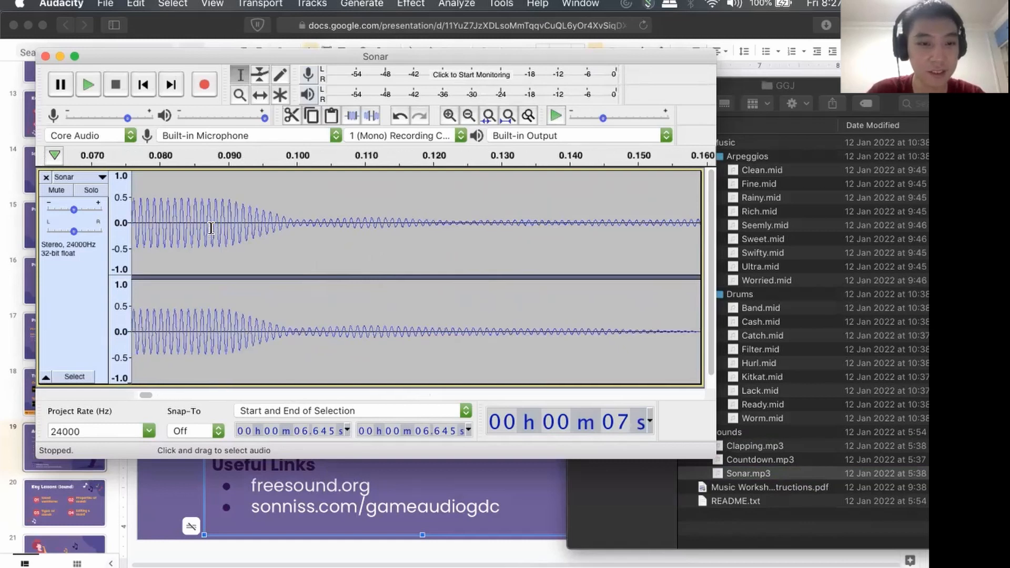
pyautogui.scroll(1, 211, 228)
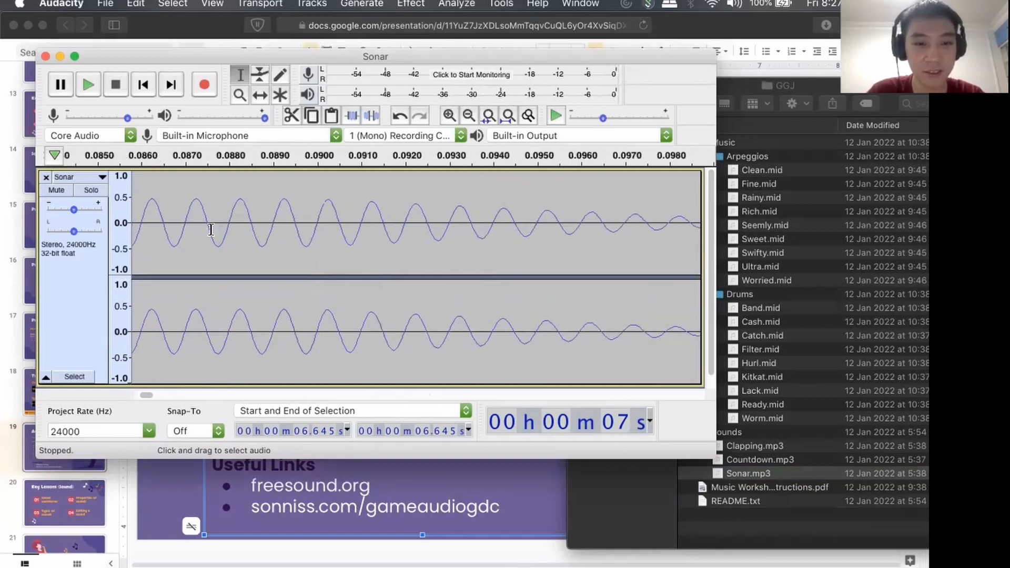
pyautogui.moveTo(147, 394); pyautogui.dragTo(133, 393)
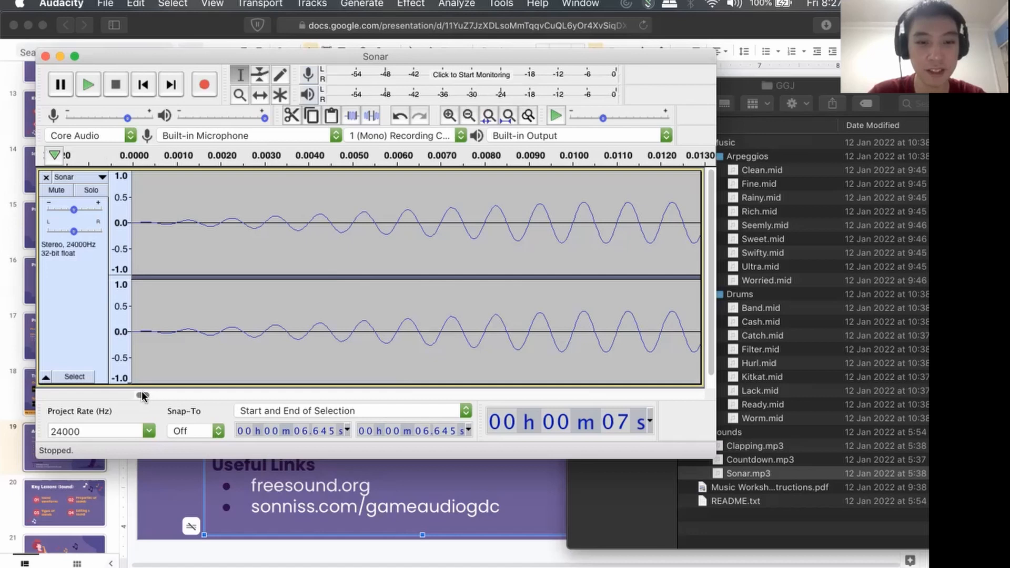
pyautogui.moveTo(142, 396); pyautogui.dragTo(136, 398)
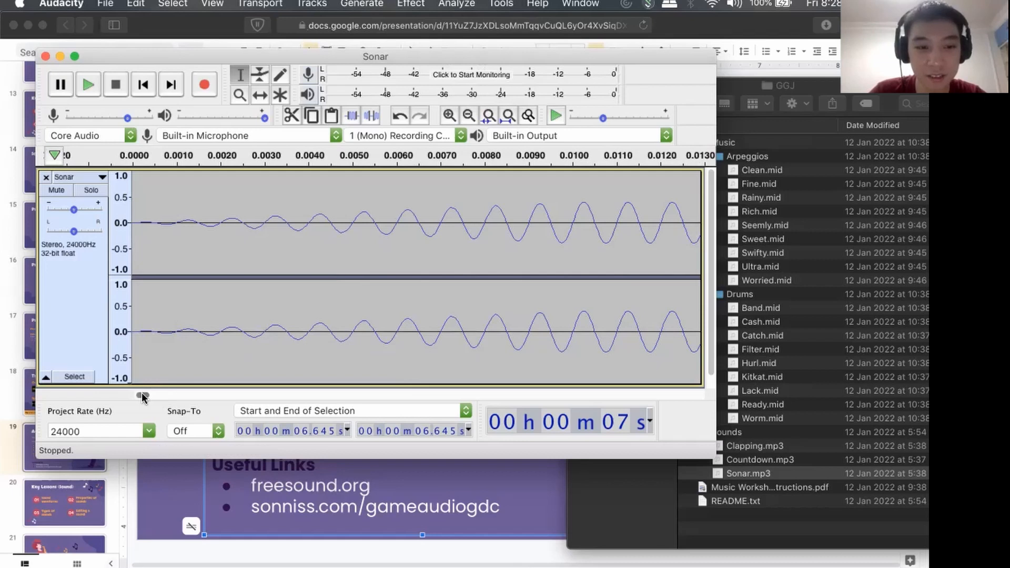
pyautogui.moveTo(142, 396)
pyautogui.mouseDown()
pyautogui.moveTo(153, 398)
pyautogui.moveTo(124, 400)
pyautogui.mouseUp()
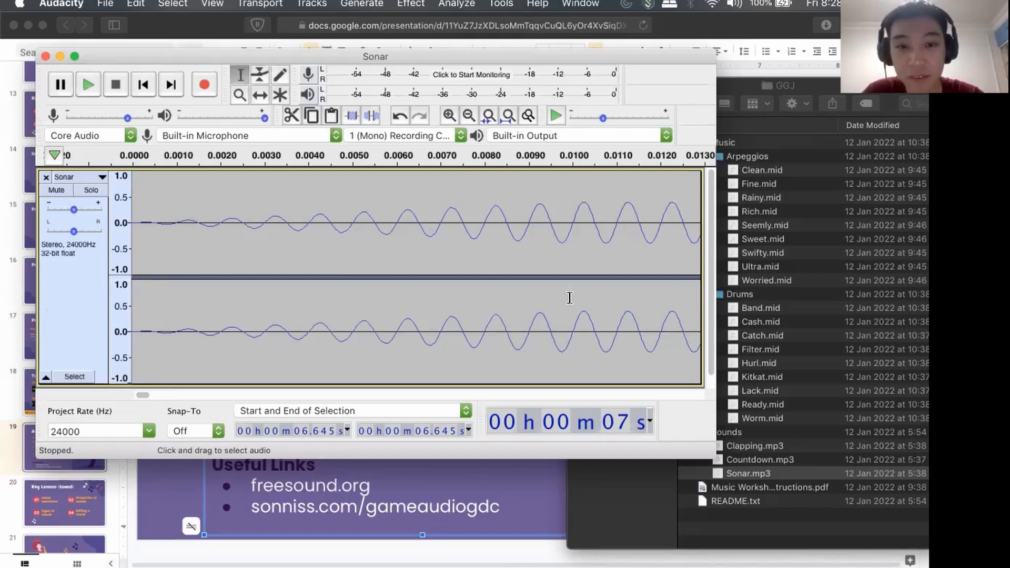
pyautogui.moveTo(143, 395); pyautogui.dragTo(244, 395)
pyautogui.moveTo(181, 387); pyautogui.dragTo(127, 395)
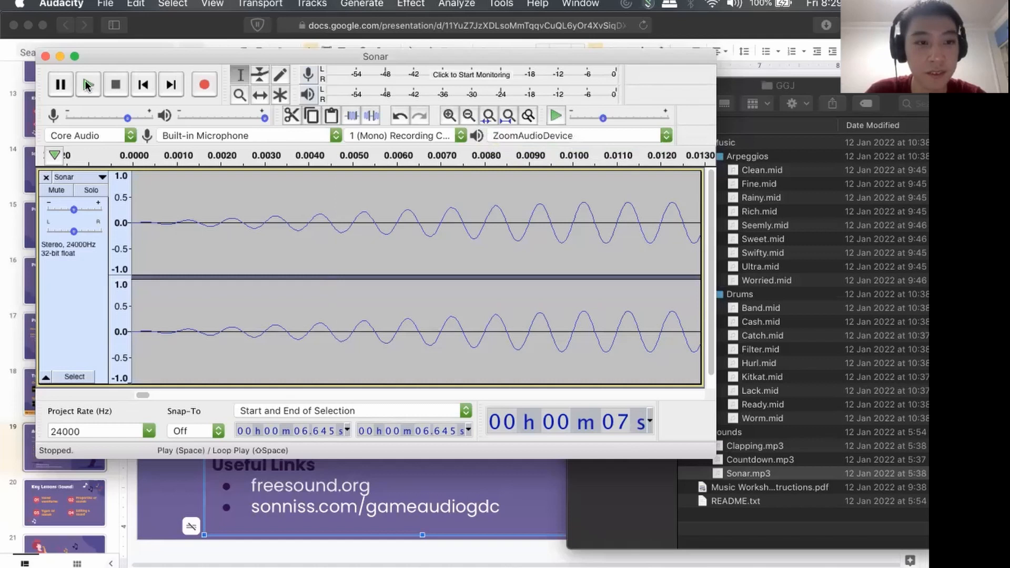
# Play back the Sonar track, stop playback, and return the cursor to the start of the track.
pyautogui.keyDown('ctrl'); pyautogui.scroll(-5, 205, 232); pyautogui.keyUp('ctrl')
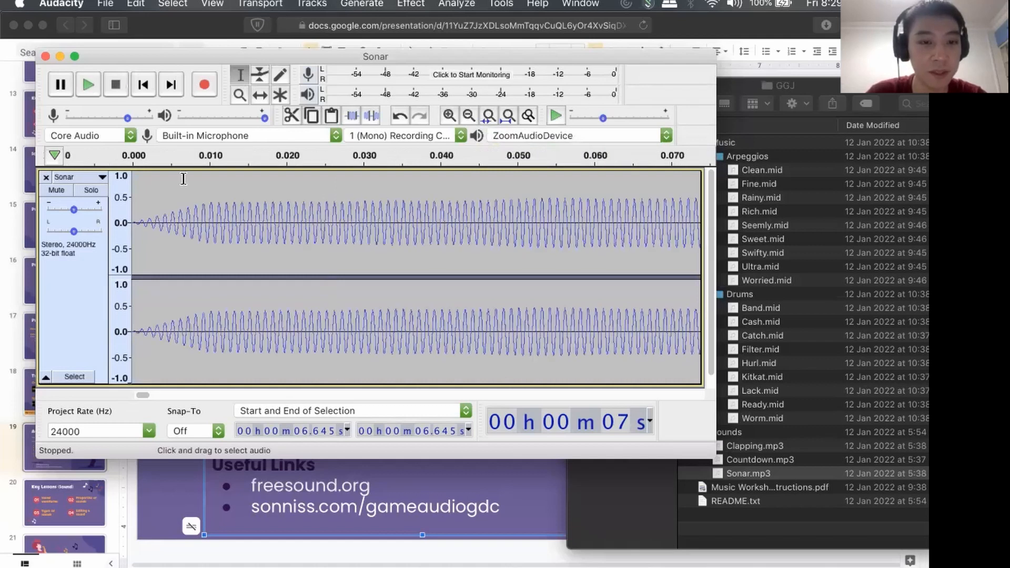
pyautogui.click(89, 84)
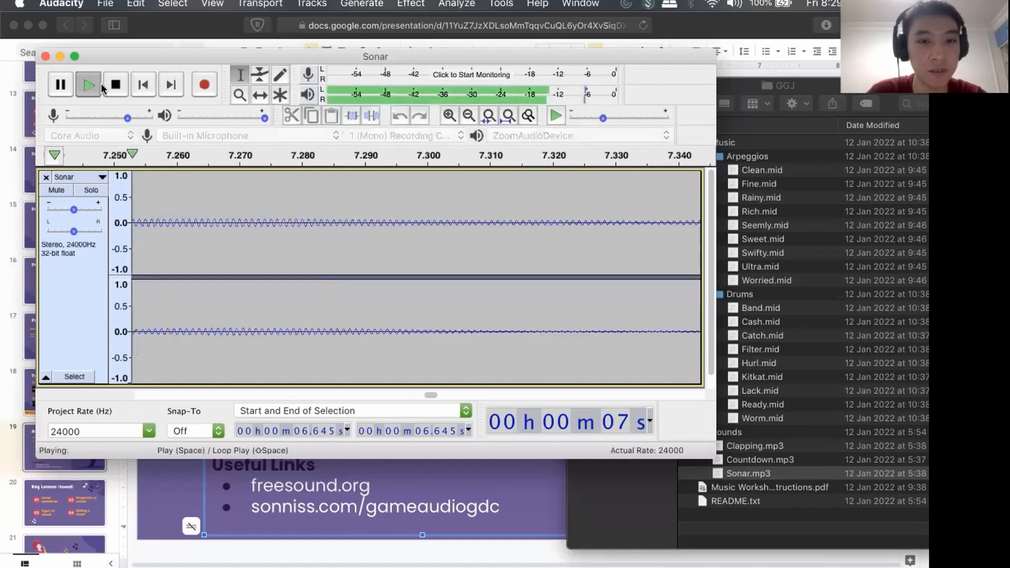
pyautogui.press('XF86AudioRaiseVolume')
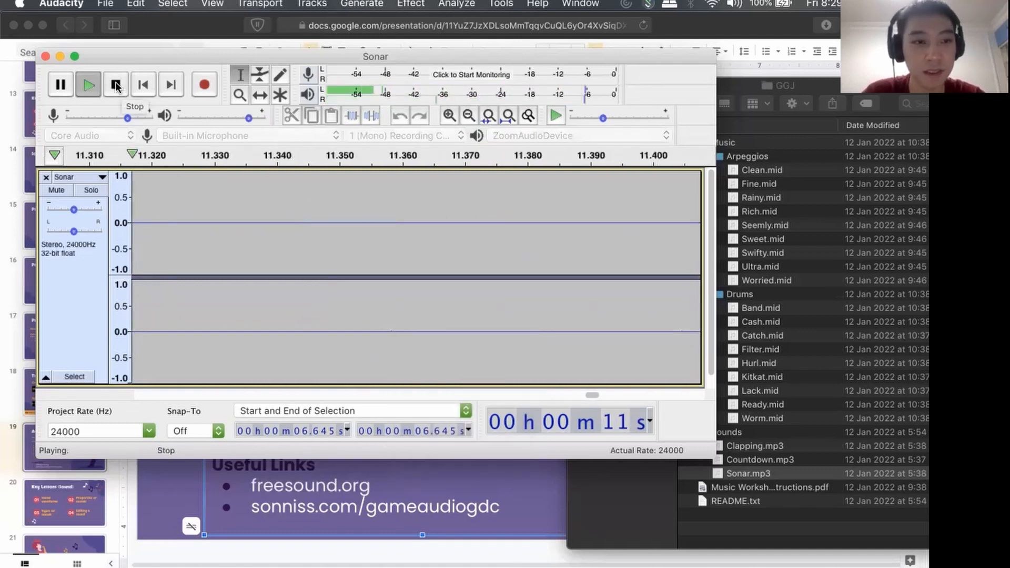
pyautogui.click(116, 85)
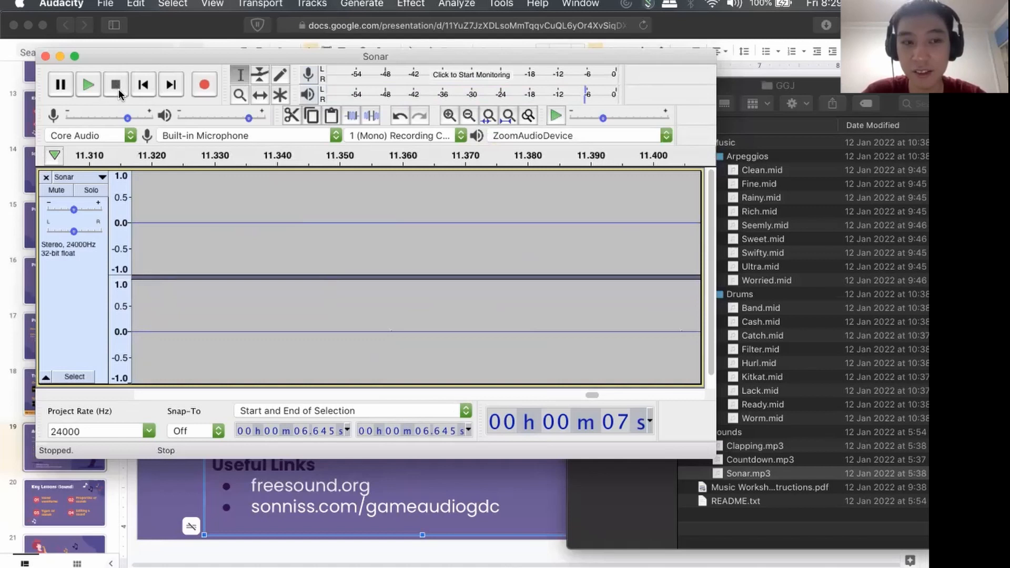
pyautogui.click(143, 84)
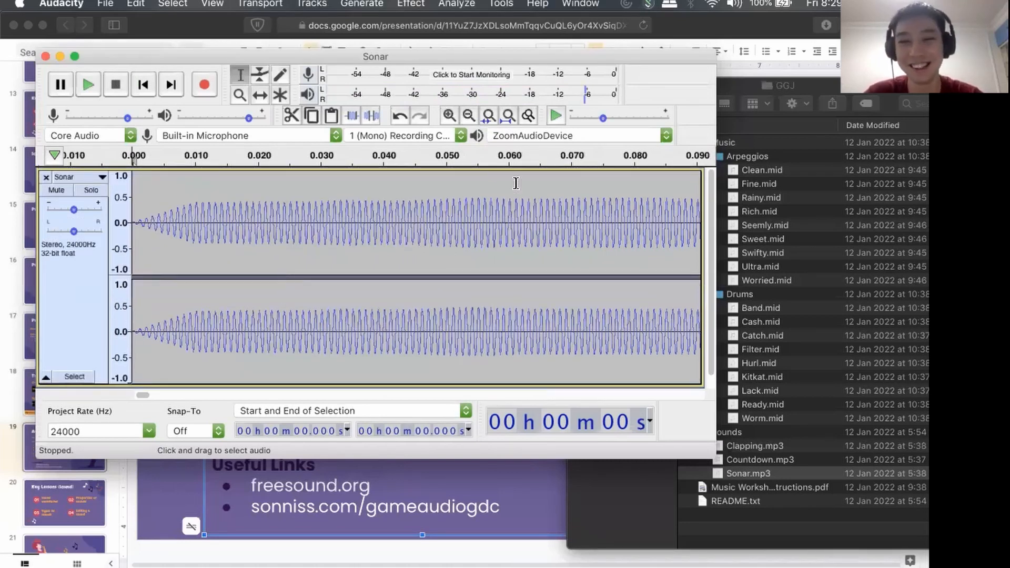
# Remove the Sonar track and import Clapping.mp3 from the Sounds folder in its place.
pyautogui.scroll(-3, 455, 254)
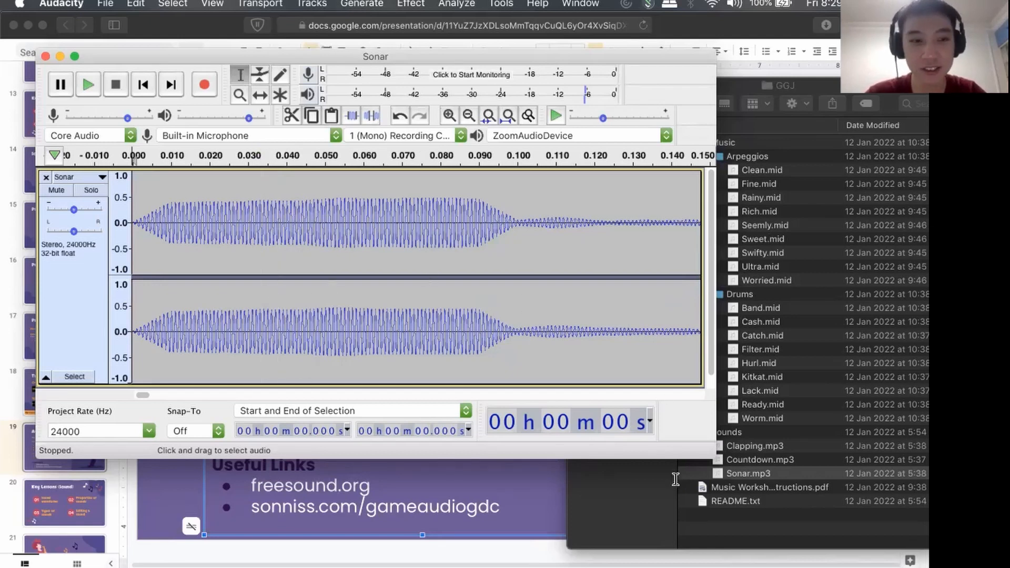
pyautogui.click(46, 179)
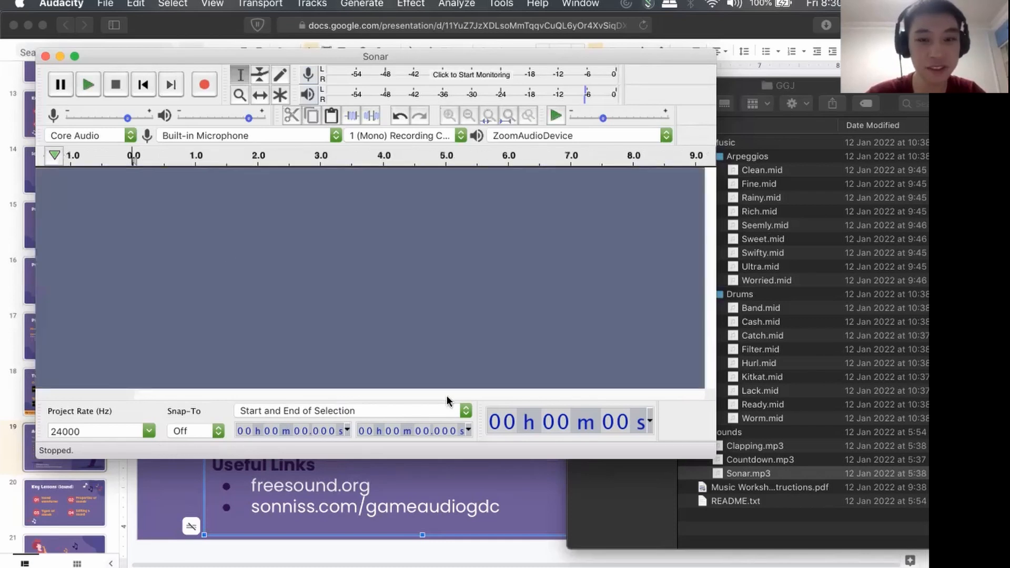
pyautogui.click(719, 527)
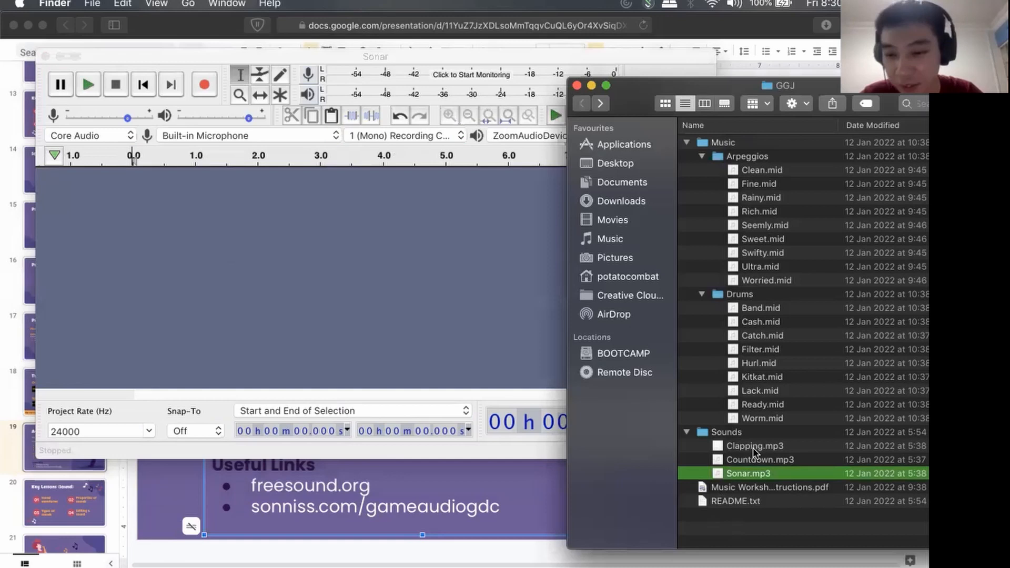
pyautogui.click(752, 447)
pyautogui.moveTo(753, 446); pyautogui.dragTo(187, 240)
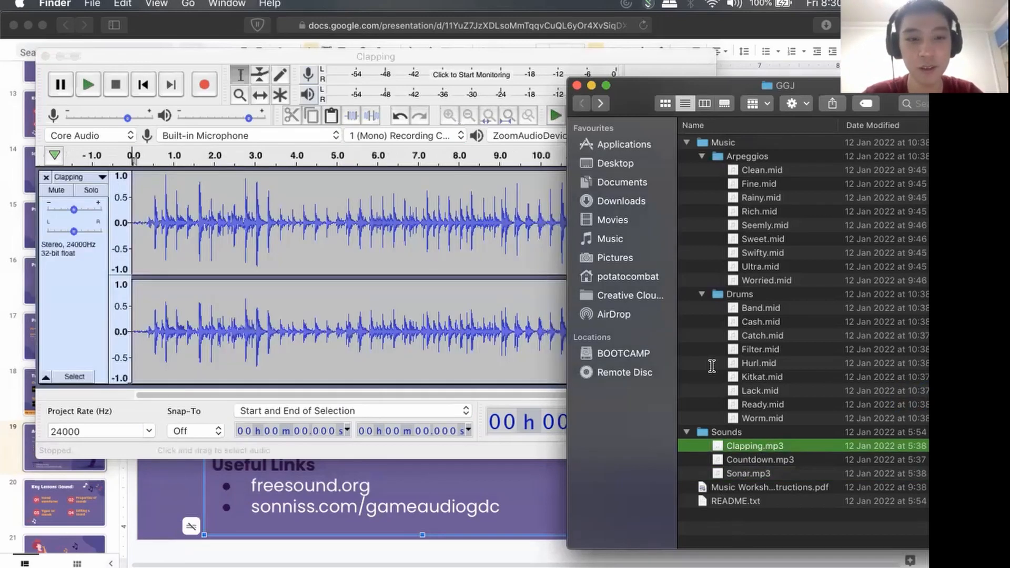
# Examine the shape of the single clap near 1.65 s in the Clapping track, down to its individual wave cycles.
pyautogui.click(323, 258)
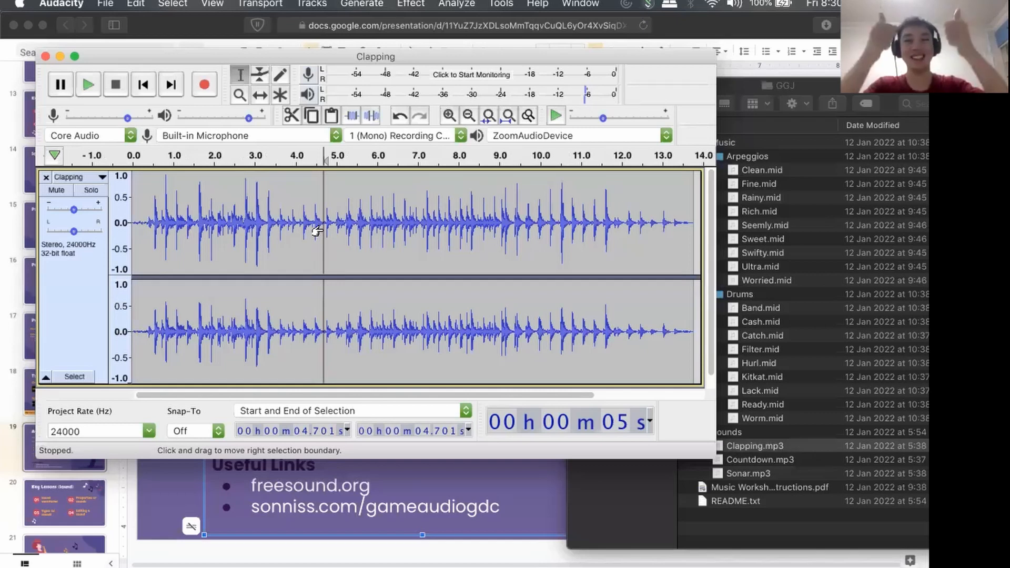
pyautogui.scroll(2, 316, 231)
pyautogui.scroll(2, 316, 231)
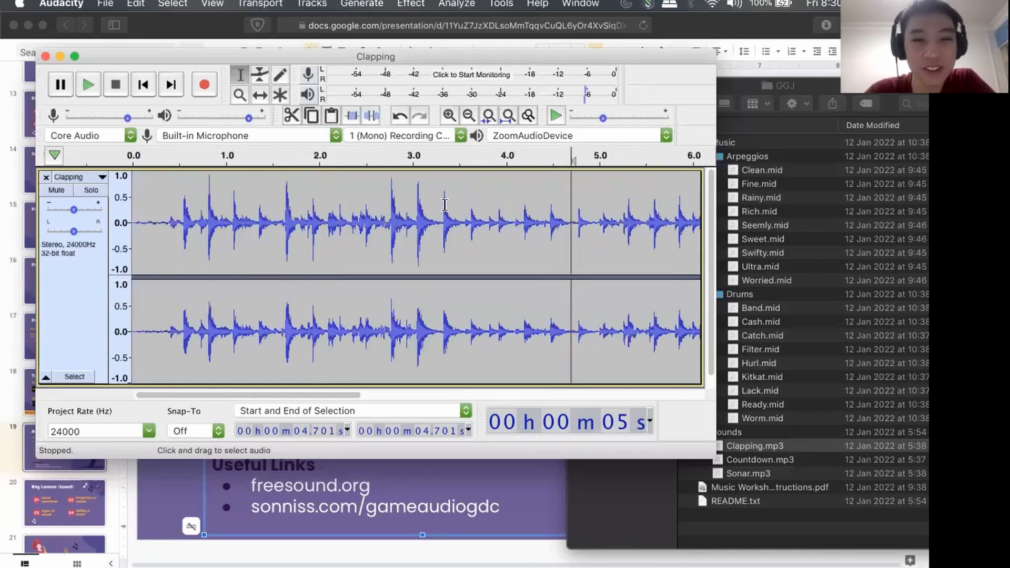
pyautogui.scroll(2, 281, 231)
pyautogui.scroll(5, 280, 232)
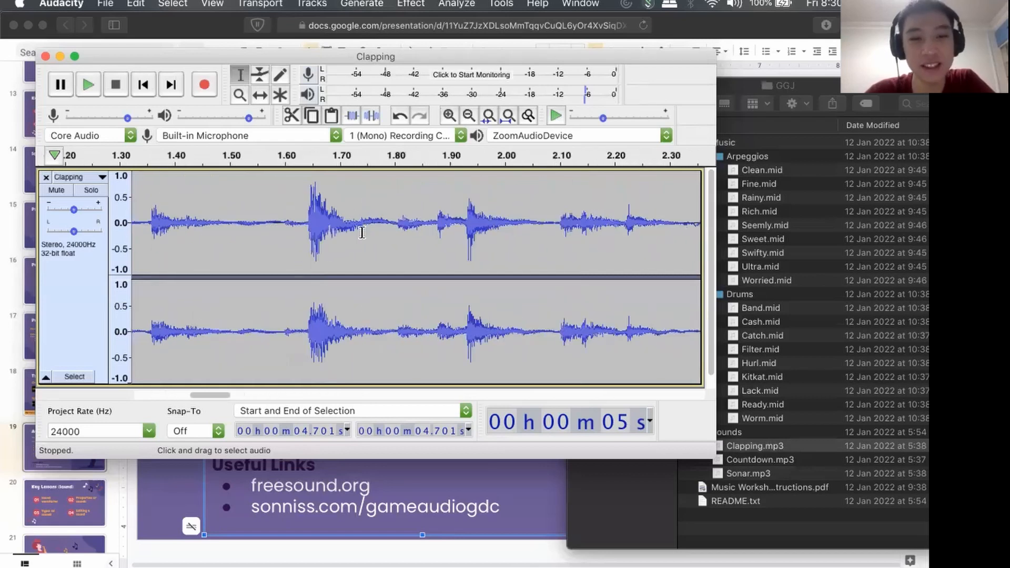
pyautogui.scroll(3, 362, 231)
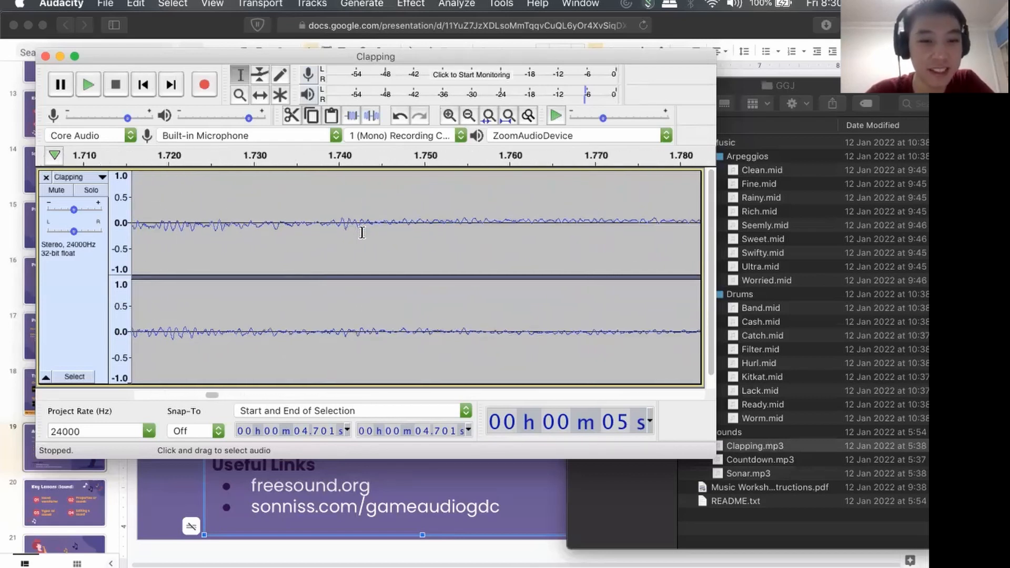
pyautogui.scroll(3, 361, 232)
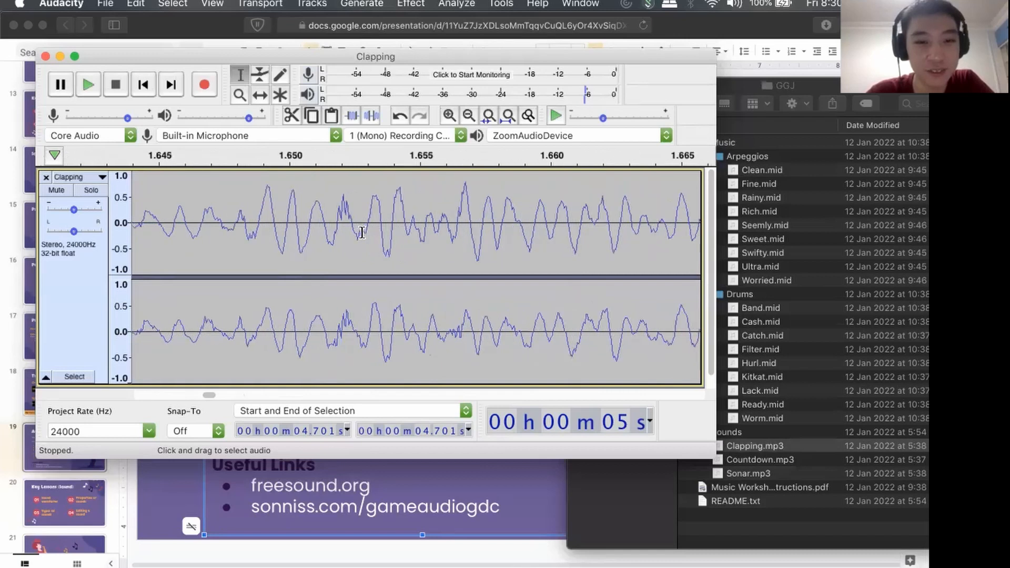
pyautogui.hscroll(5, 362, 232)
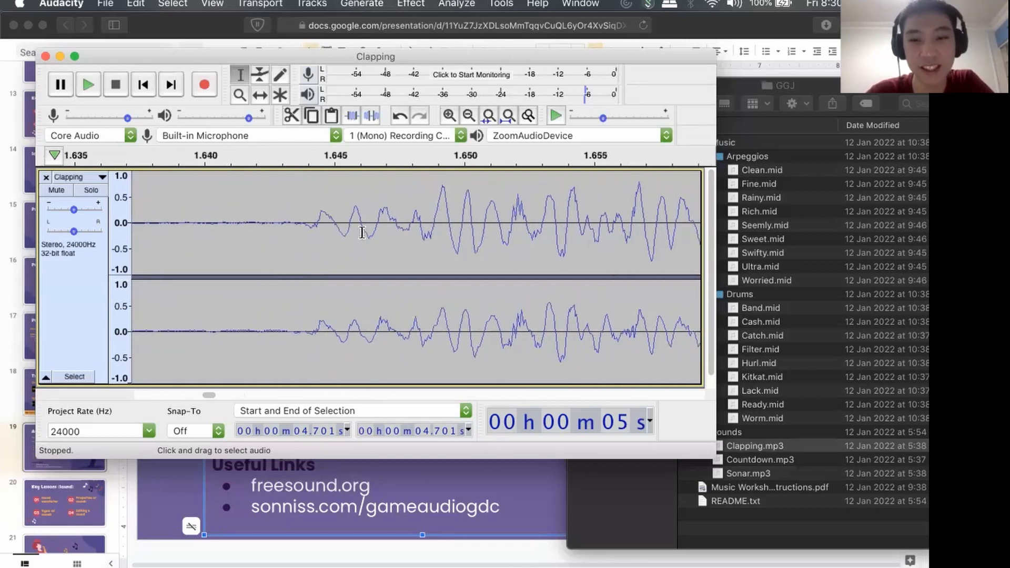
pyautogui.scroll(-5, 477, 234)
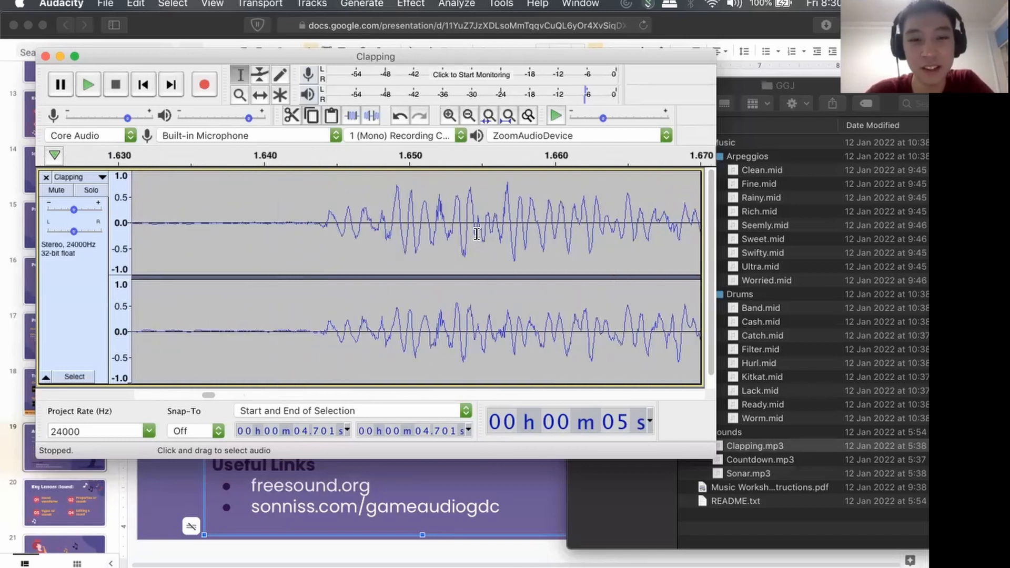
pyautogui.hscroll(3, 477, 234)
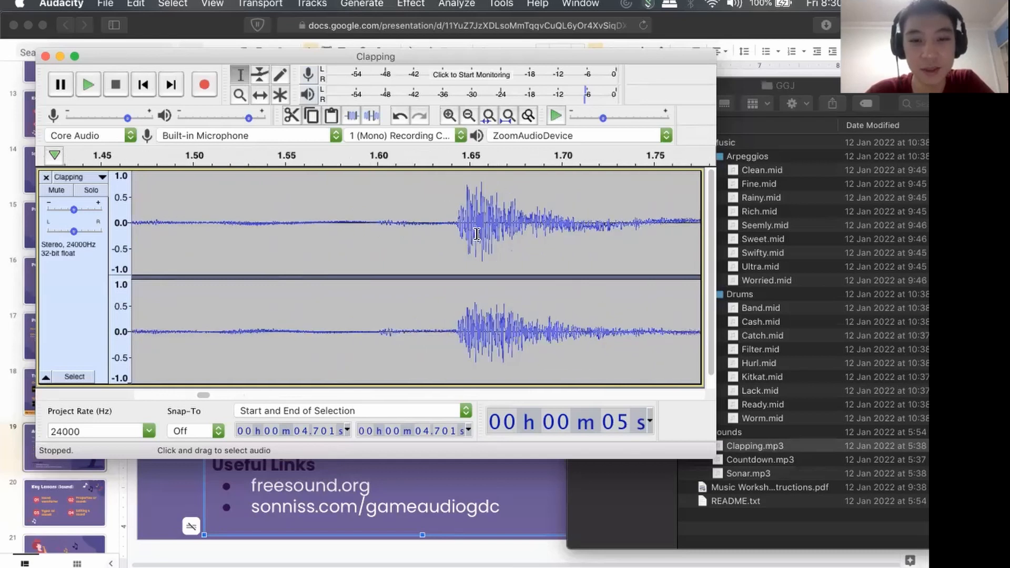
pyautogui.scroll(-3, 476, 234)
pyautogui.scroll(-5, 475, 237)
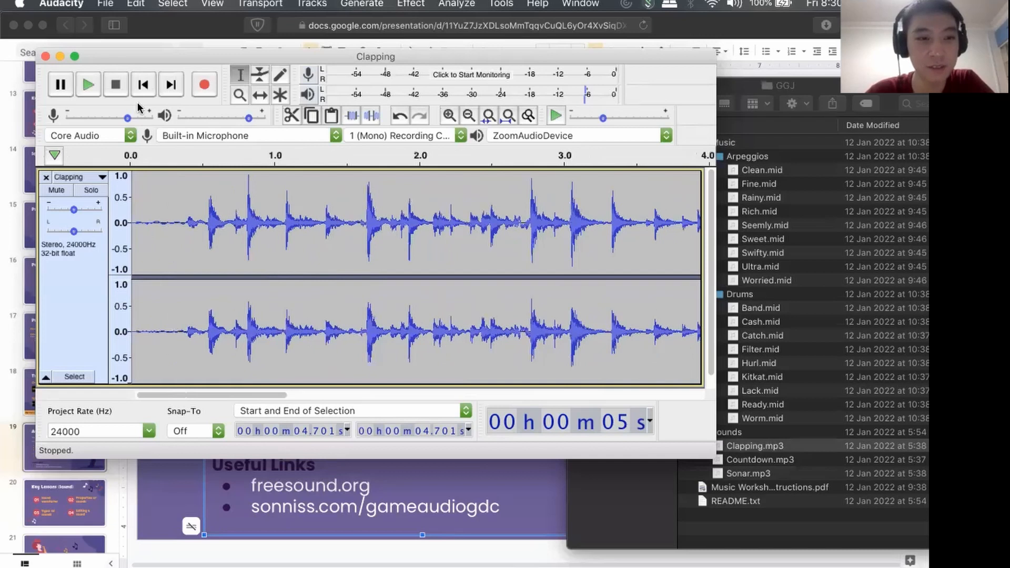
# Play the Clapping track from the cursor at 4.701 s, stop near 12 s, and bring the beginning of the track back into view.
pyautogui.click(88, 84)
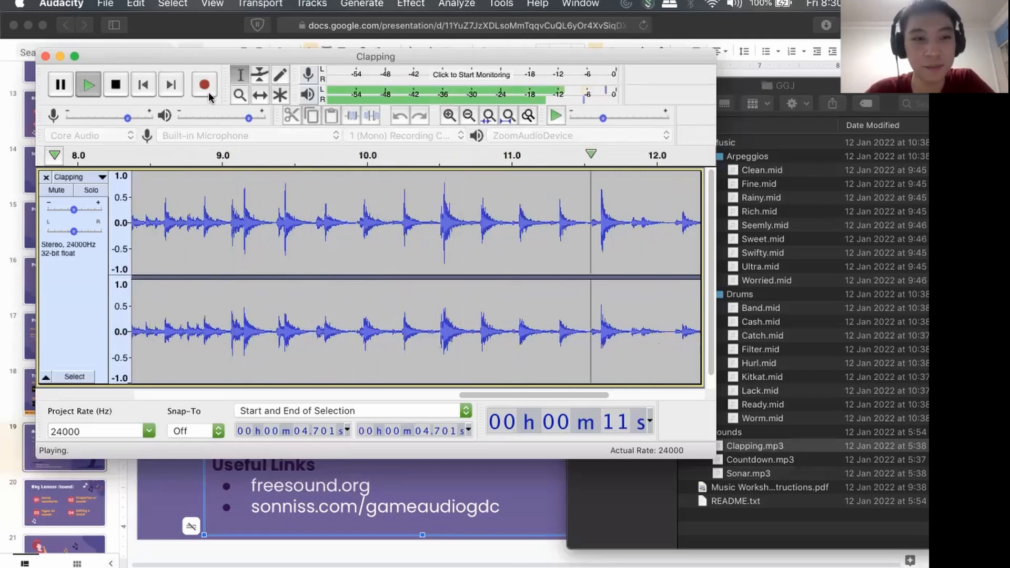
pyautogui.click(116, 84)
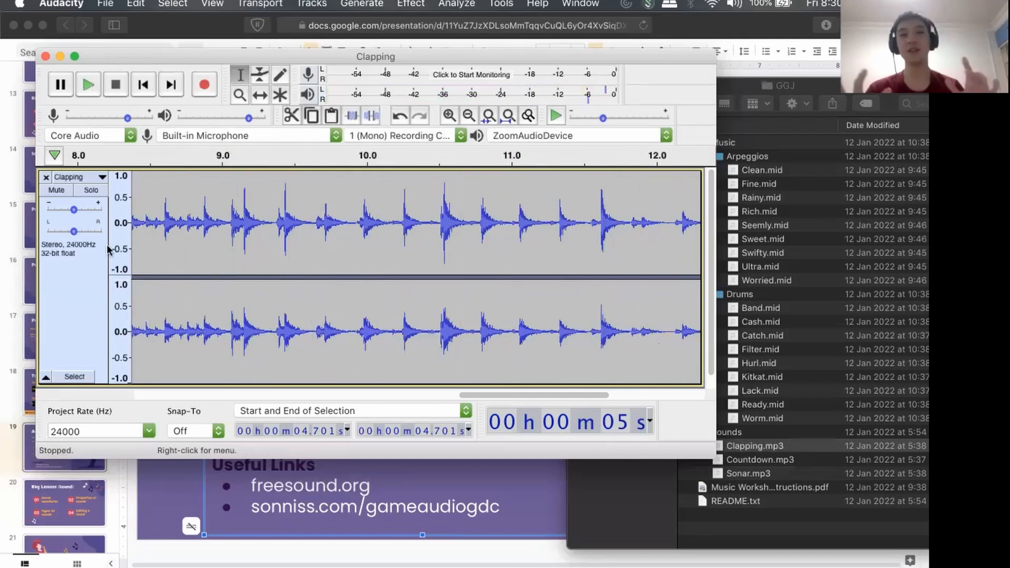
pyautogui.moveTo(488, 395); pyautogui.dragTo(165, 381)
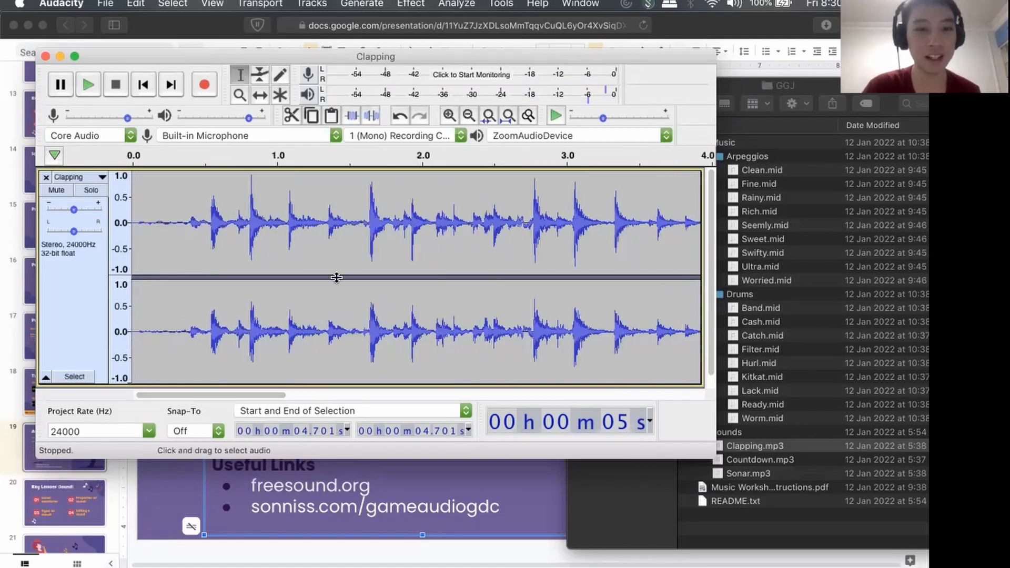
# Cut the section with three loud claps from 2.670 s to 3.549 s out of the Clapping track.
pyautogui.scroll(-3, 238, 254)
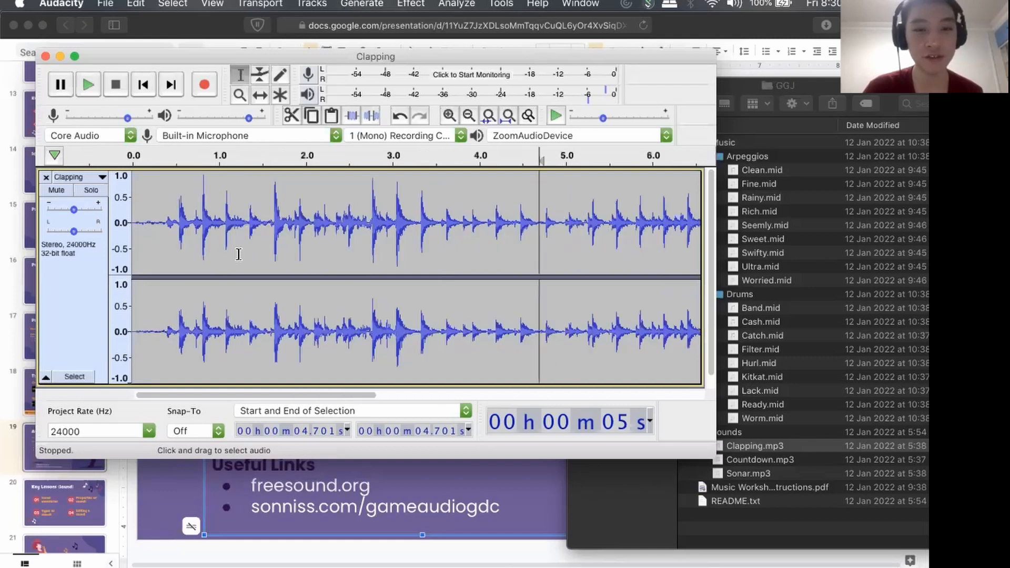
pyautogui.scroll(1, 321, 249)
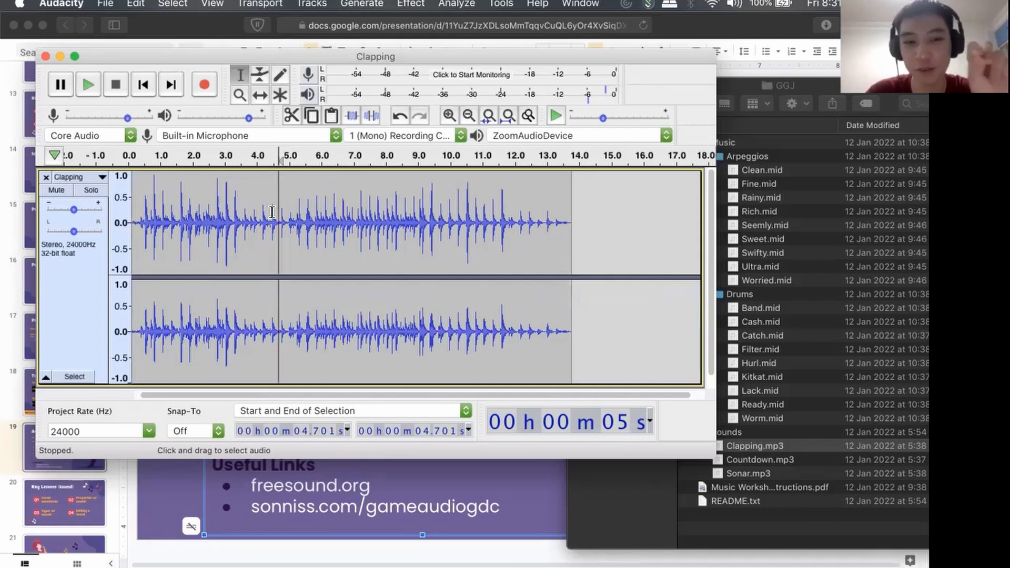
pyautogui.scroll(3, 272, 212)
pyautogui.hscroll(-5, 272, 212)
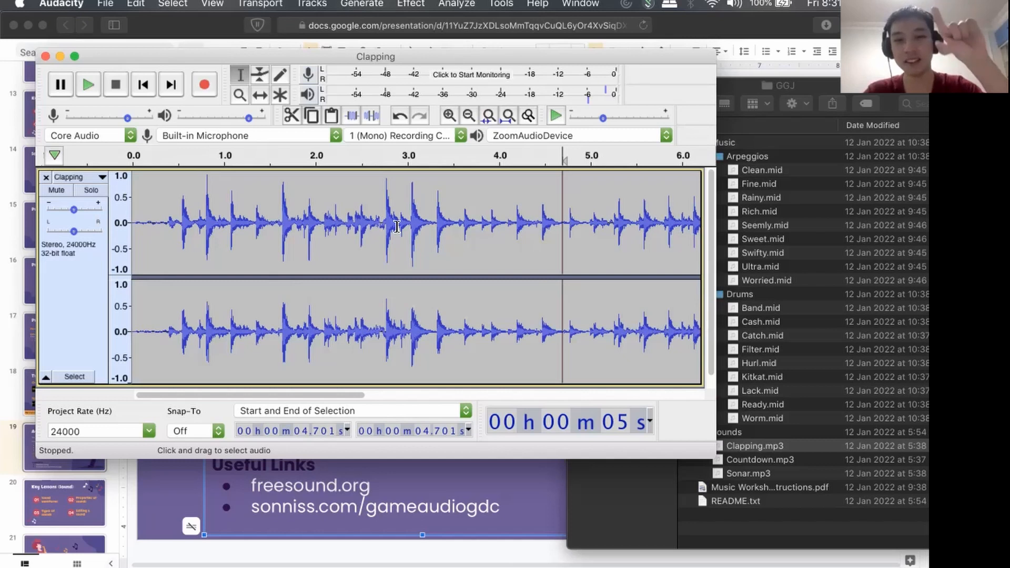
pyautogui.click(376, 194)
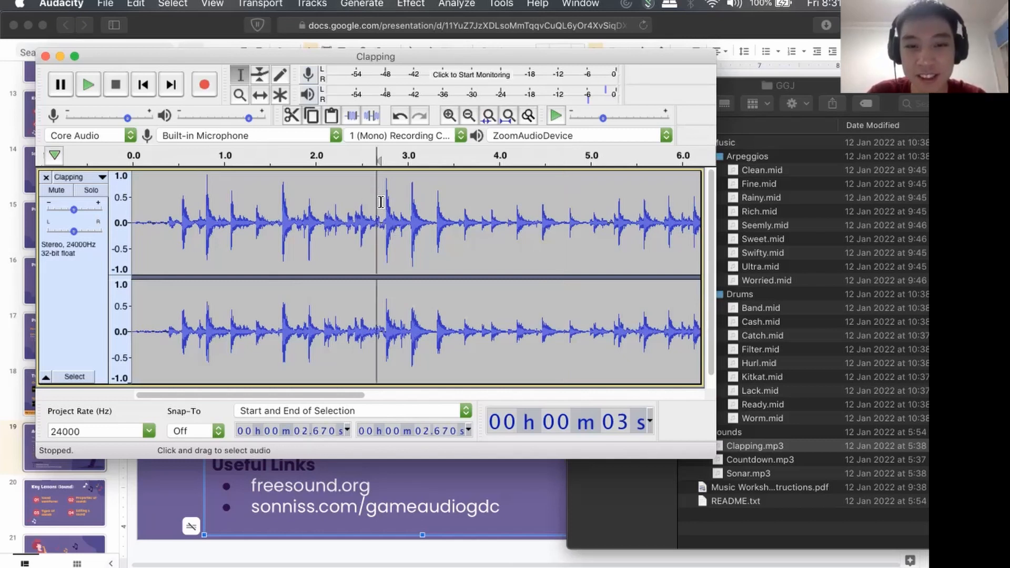
pyautogui.moveTo(380, 200); pyautogui.dragTo(462, 201)
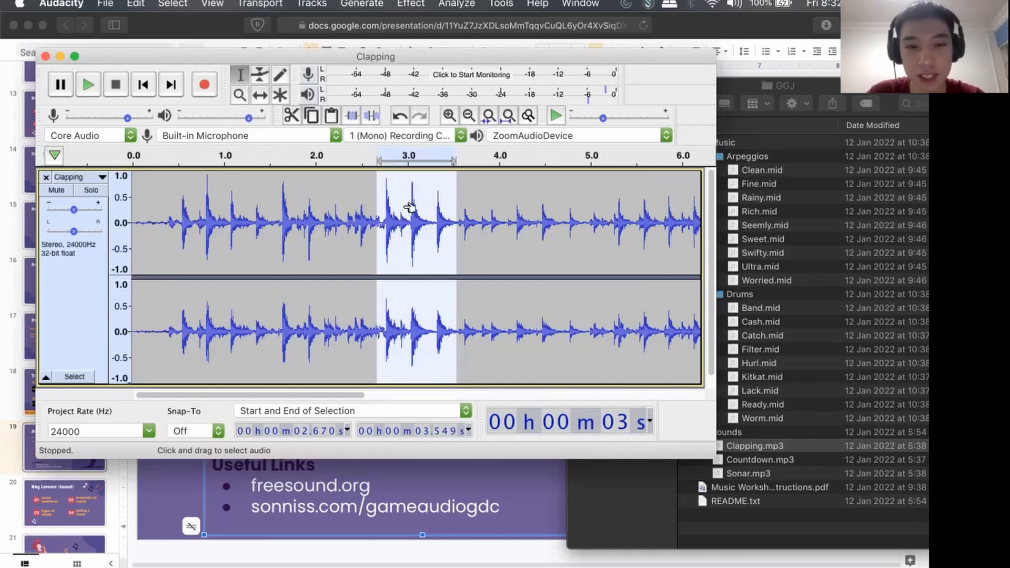
pyautogui.press('Delete')
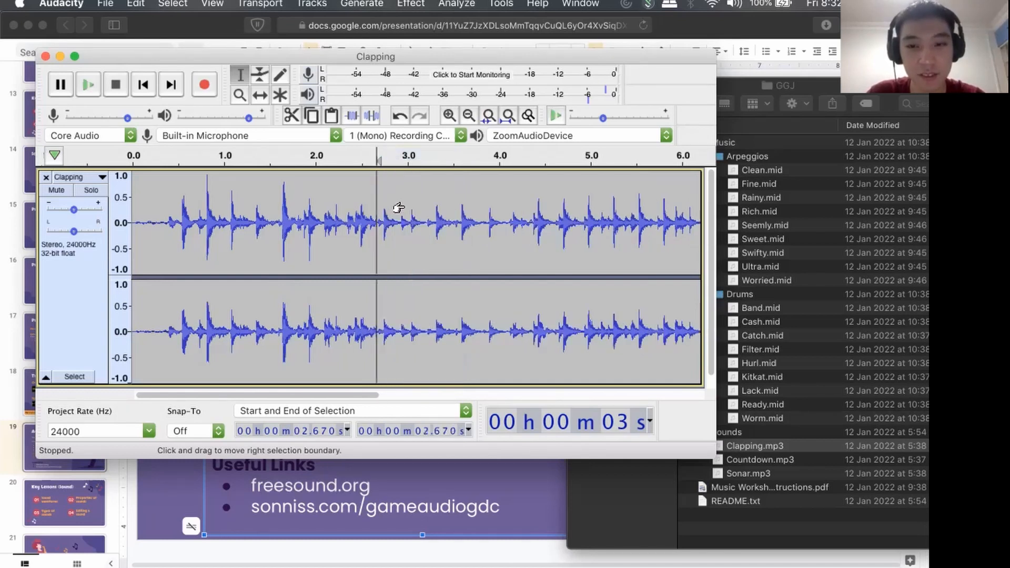
# Remove the remaining Clapping track and paste the cut three-clap section into the empty project at 0 s.
pyautogui.click(47, 178)
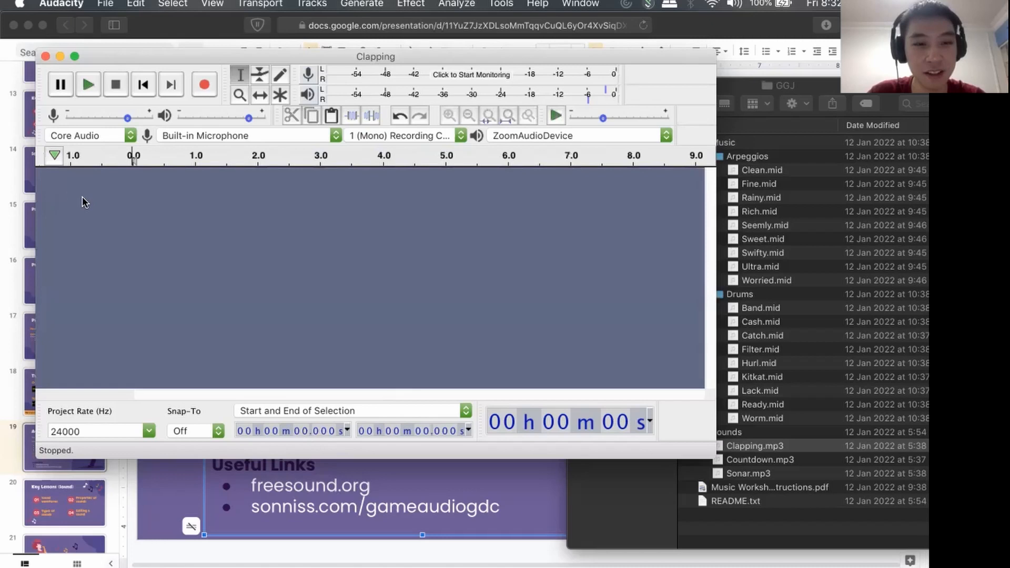
pyautogui.press('super+z')
pyautogui.scroll(4, 232, 226)
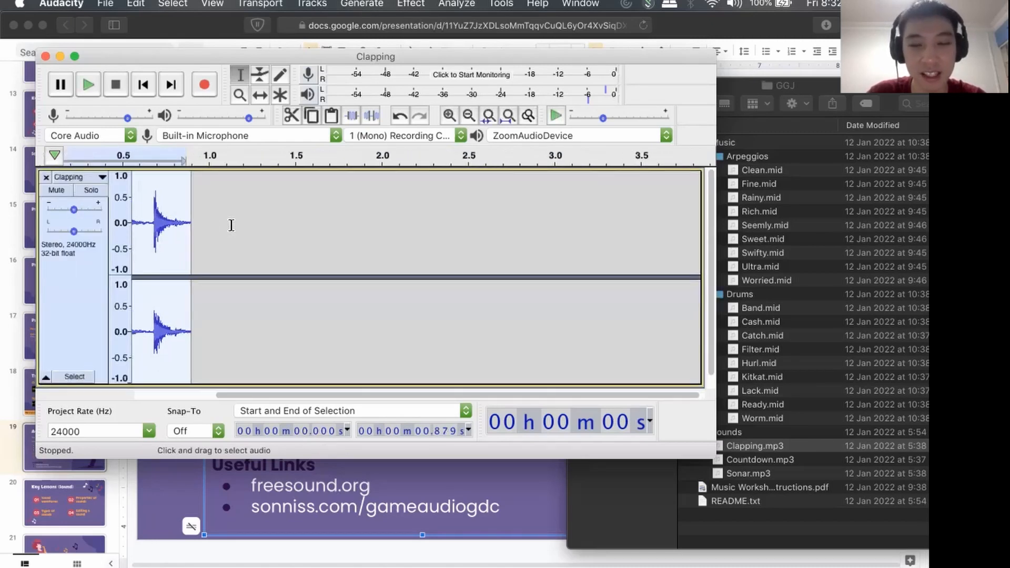
# Examine the waveform of the pasted three-clap section over its full length in the Clapping track.
pyautogui.scroll(2, 232, 225)
pyautogui.scroll(2, 227, 248)
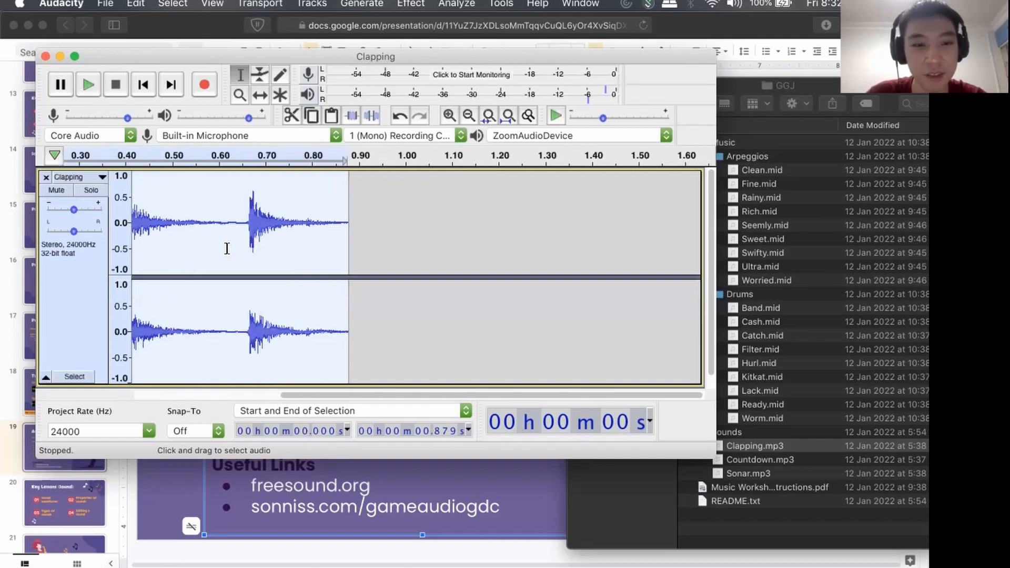
pyautogui.click(136, 4)
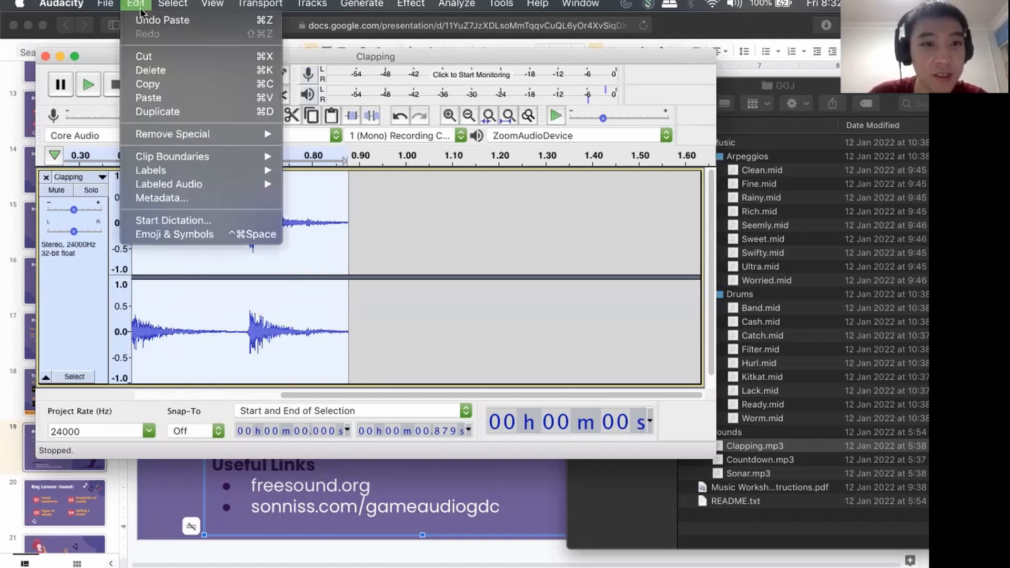
pyautogui.click(421, 297)
pyautogui.hscroll(-5, 378, 299)
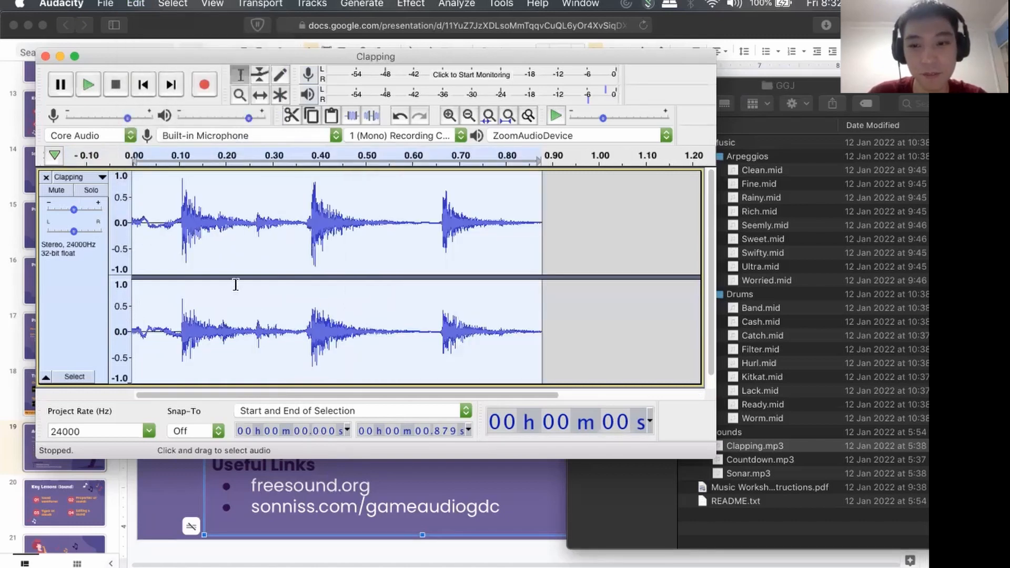
pyautogui.scroll(-1, 236, 284)
pyautogui.scroll(3, 235, 284)
pyautogui.scroll(-1, 235, 284)
pyautogui.moveTo(270, 395); pyautogui.dragTo(218, 396)
pyautogui.scroll(-3, 323, 305)
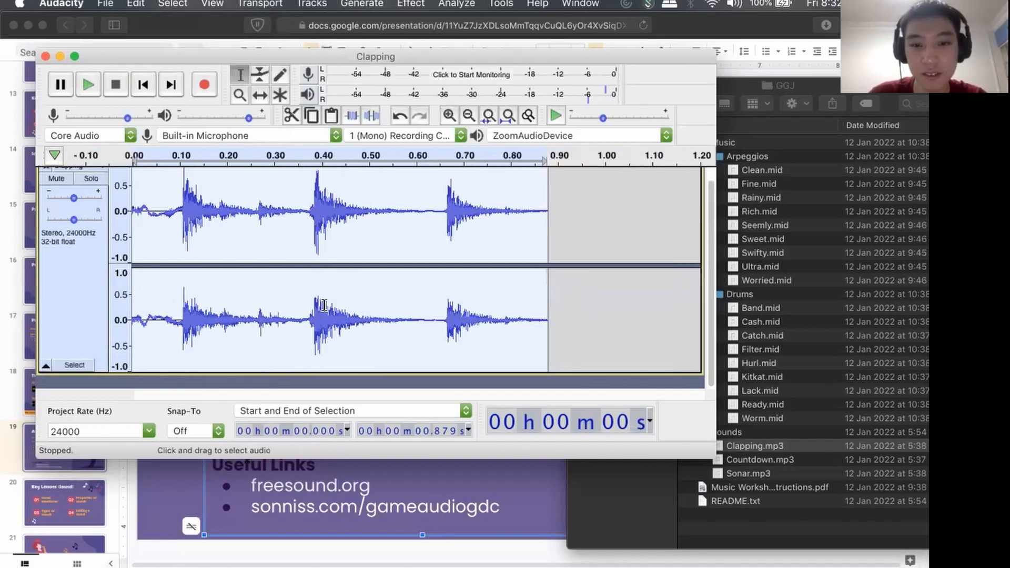
pyautogui.scroll(1, 324, 305)
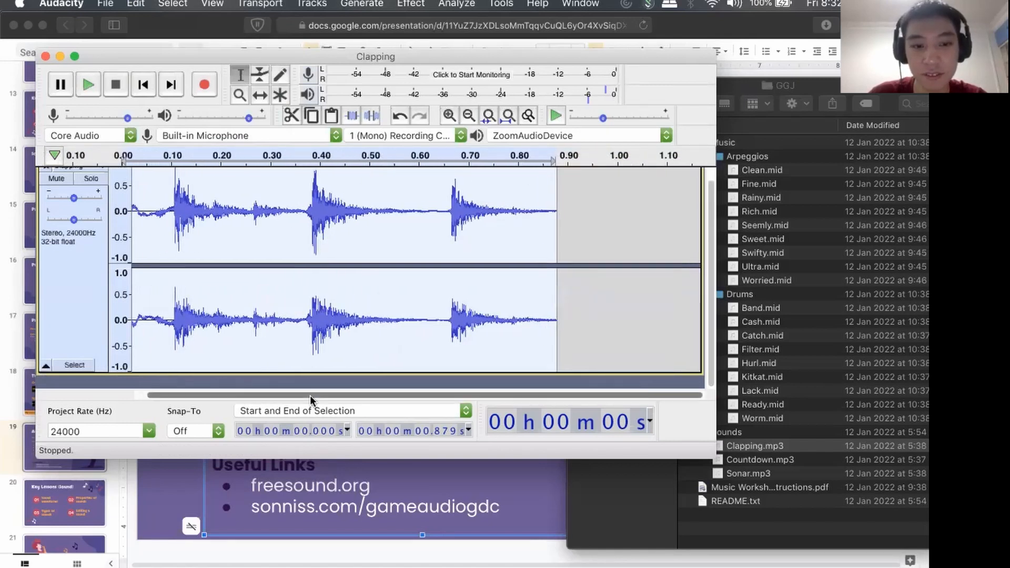
pyautogui.moveTo(310, 396); pyautogui.dragTo(275, 395)
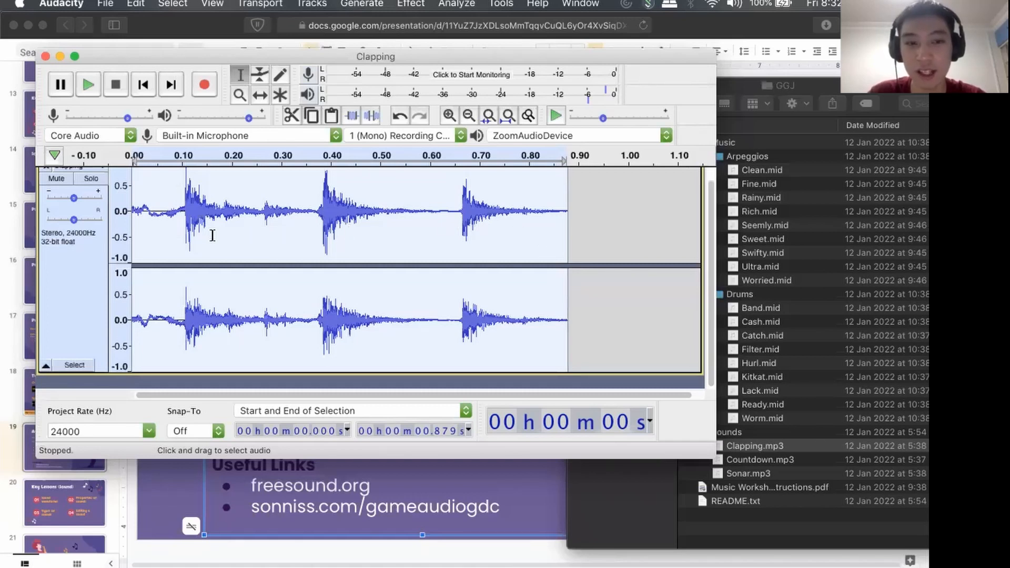
# Undo the paste, the track removal and the cut so the full Clapping track is restored.
pyautogui.press('super+z')
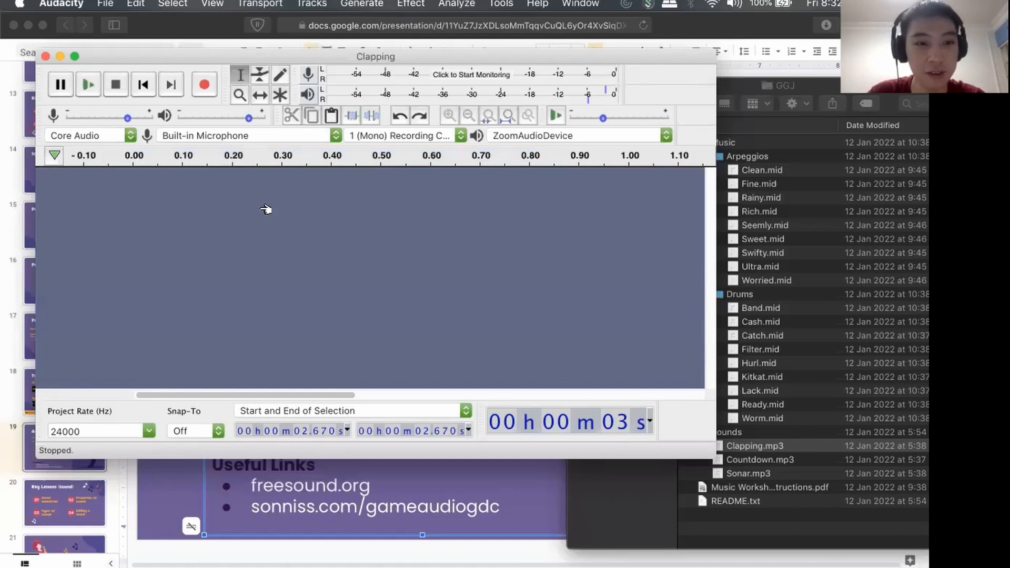
pyautogui.scroll(-3, 372, 271)
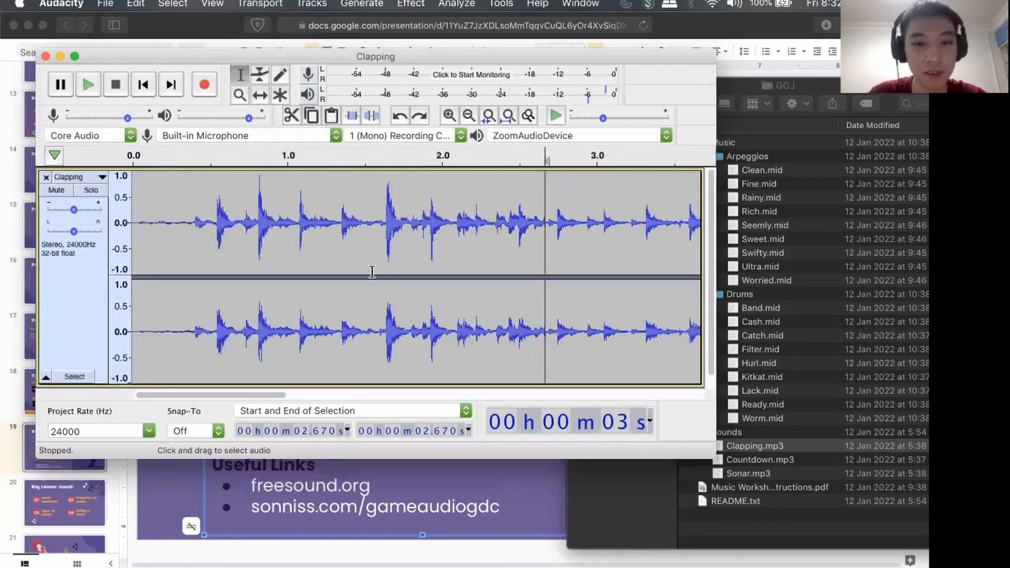
pyautogui.scroll(-2, 371, 271)
pyautogui.scroll(2, 372, 272)
pyautogui.press('super+z')
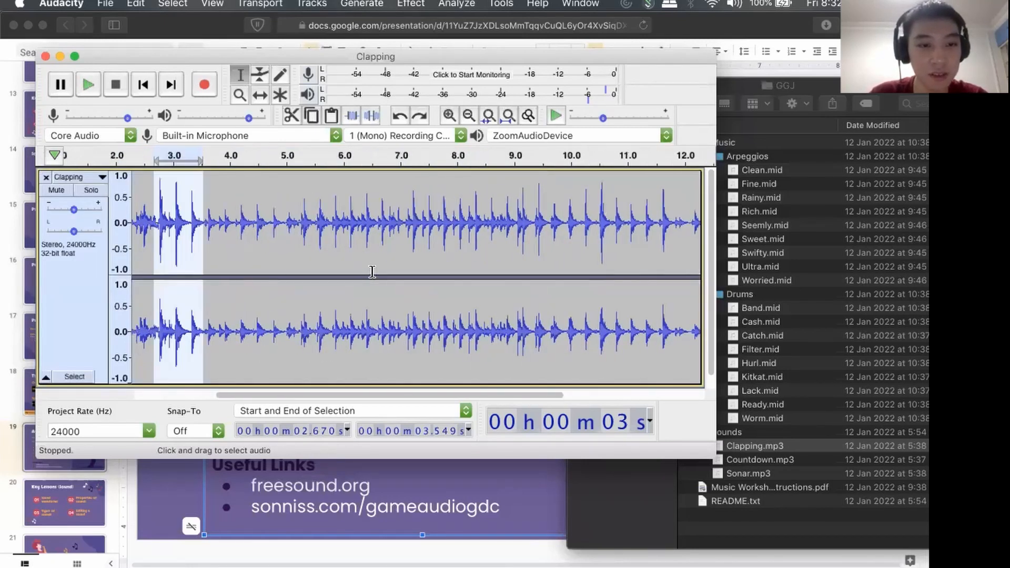
# Cut the three loud claps from 2.718 s to 3.548 s out of the Clapping track.
pyautogui.hscroll(-5, 372, 272)
pyautogui.click(254, 235)
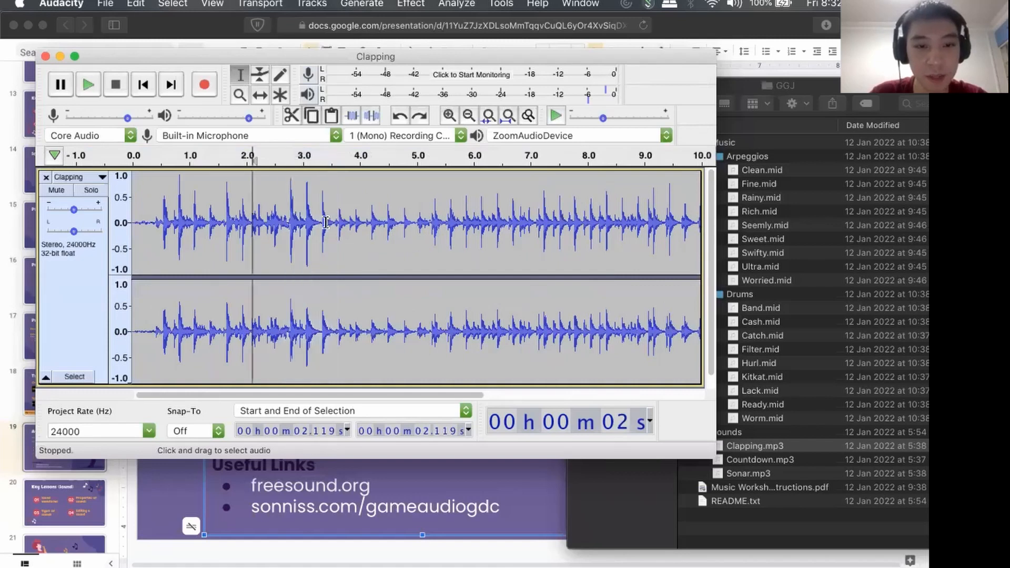
pyautogui.moveTo(286, 218); pyautogui.dragTo(333, 217)
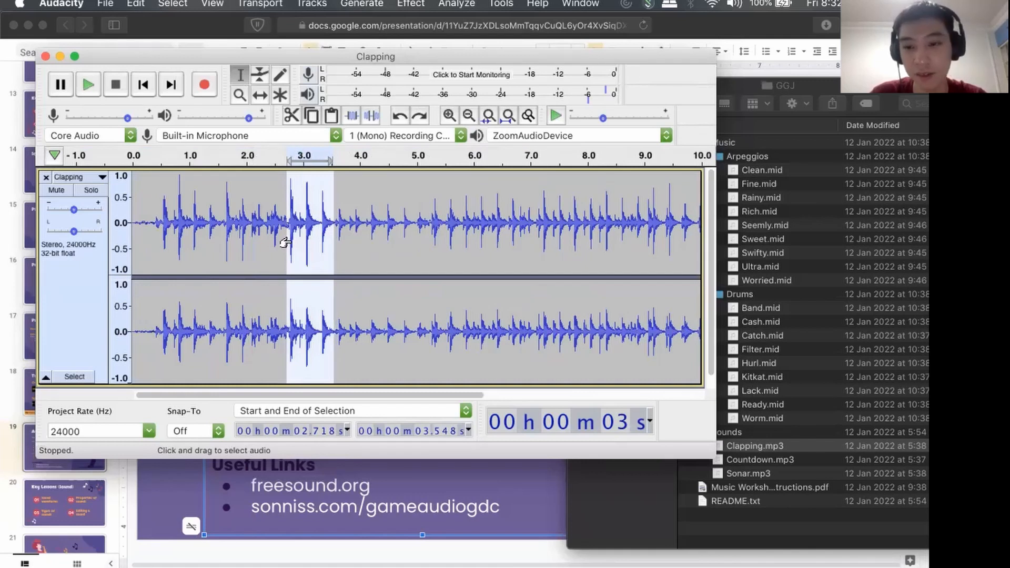
pyautogui.click(121, 4)
pyautogui.click(148, 56)
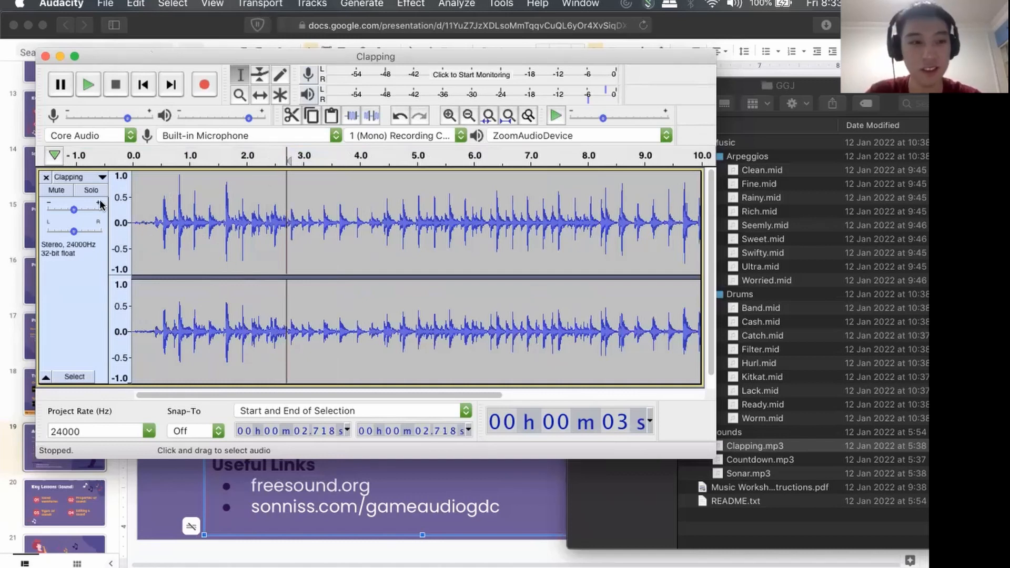
# Replace the remaining Clapping track with the cut three-clap section pasted at 0 s, and play it.
pyautogui.click(46, 177)
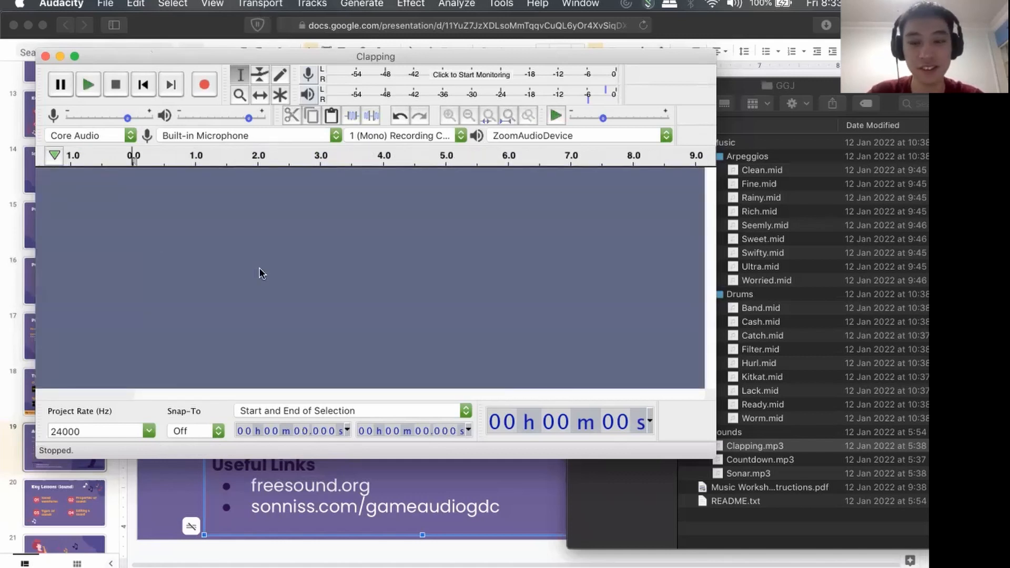
pyautogui.press('super+z')
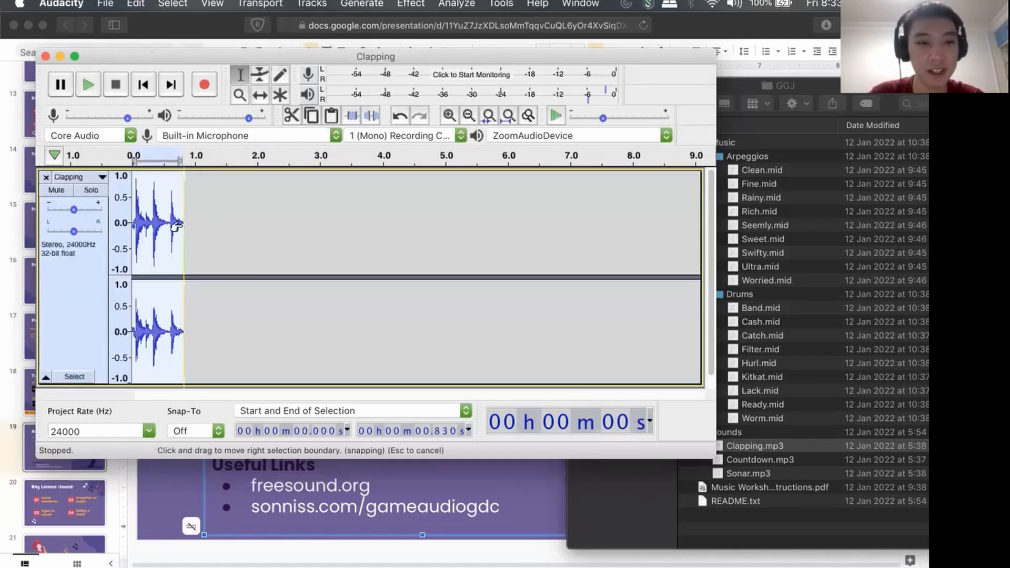
pyautogui.scroll(3, 177, 227)
pyautogui.hscroll(-5, 181, 225)
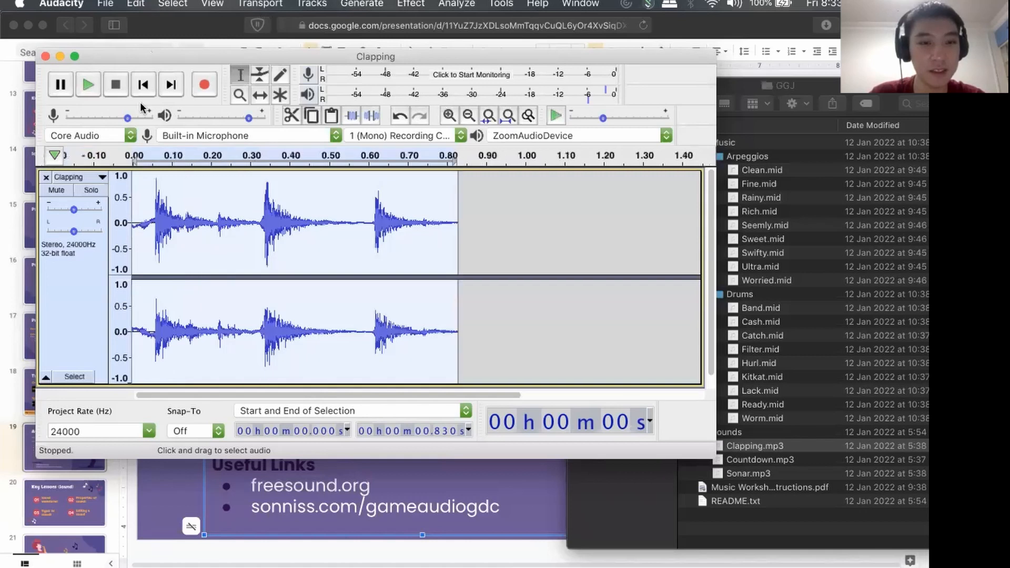
pyautogui.click(88, 85)
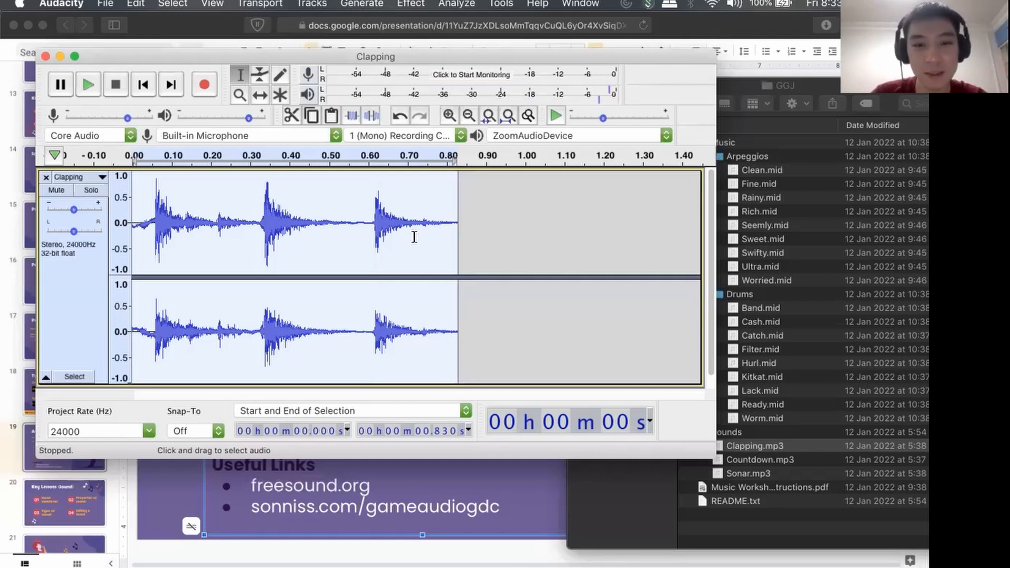
# Examine how the pasted section's waveform starts, from 0 s up to the first clap near 0.060 s.
pyautogui.scroll(4, 414, 236)
pyautogui.hscroll(-10, 414, 235)
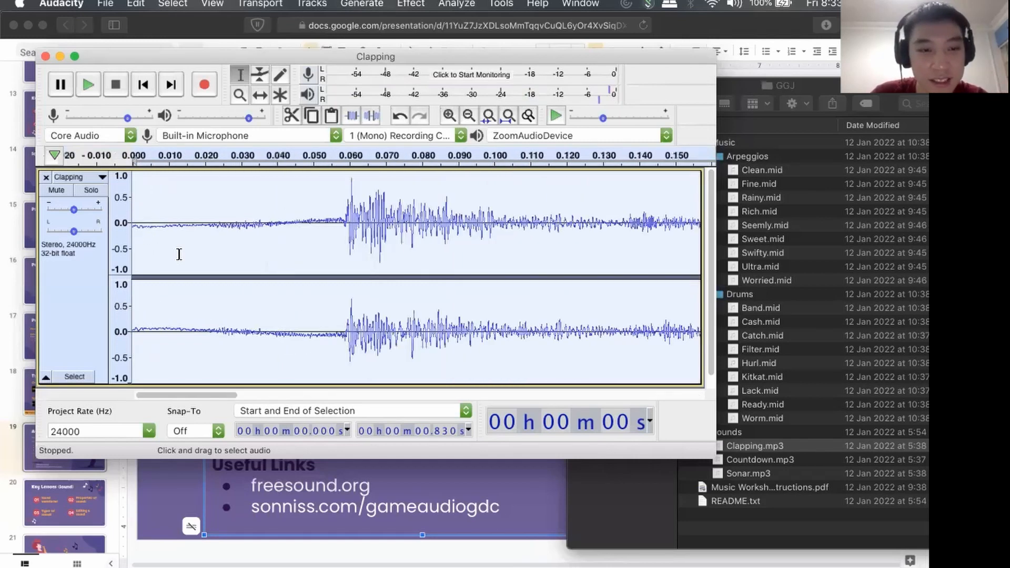
pyautogui.scroll(5, 173, 250)
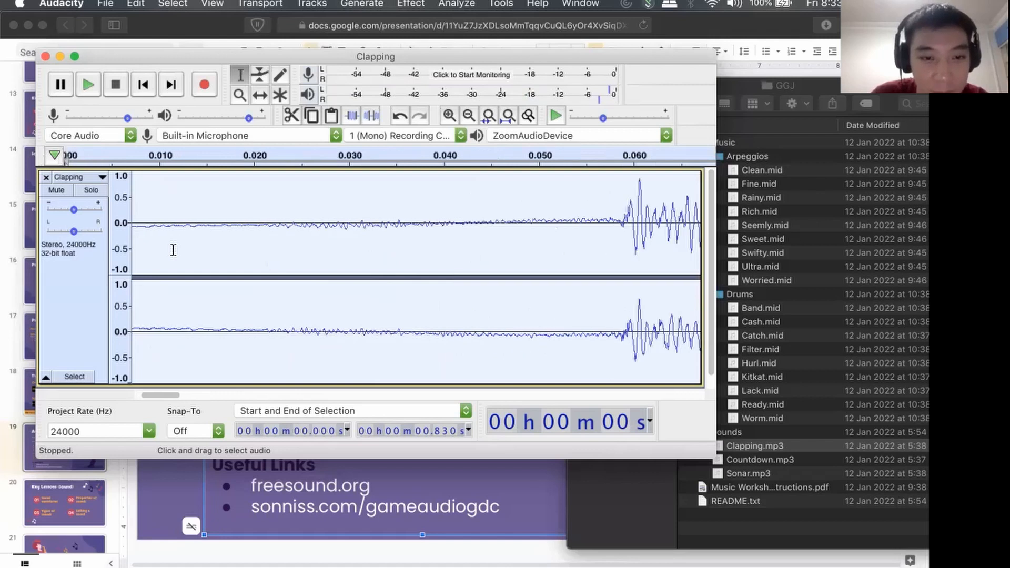
pyautogui.hscroll(-3, 244, 260)
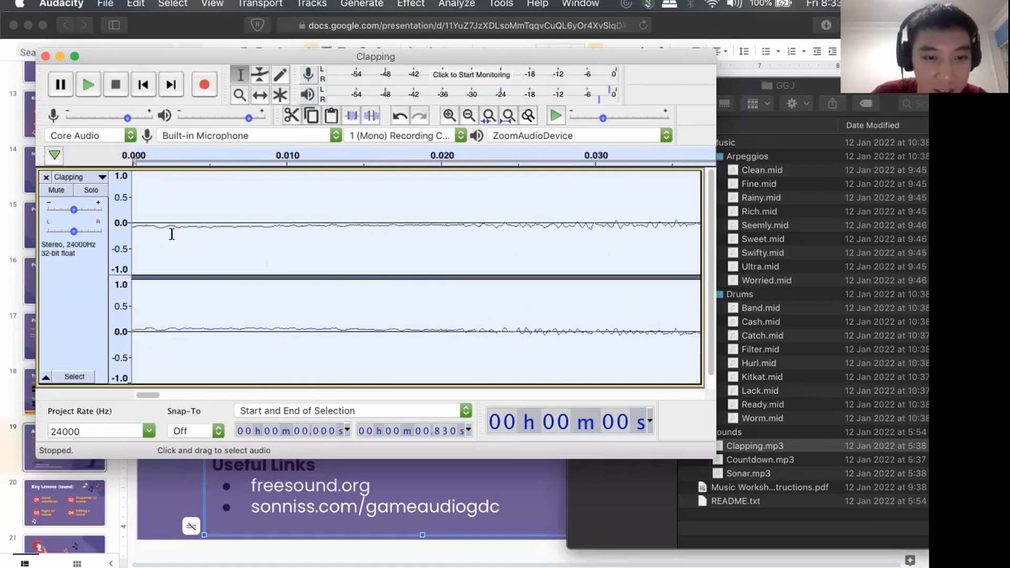
pyautogui.hscroll(8, 208, 231)
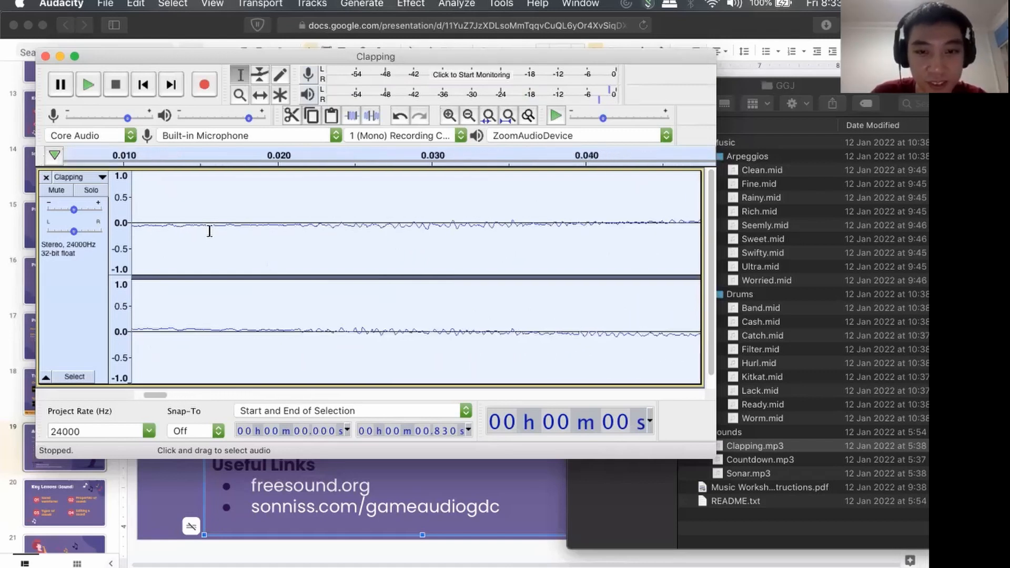
pyautogui.hscroll(10, 353, 240)
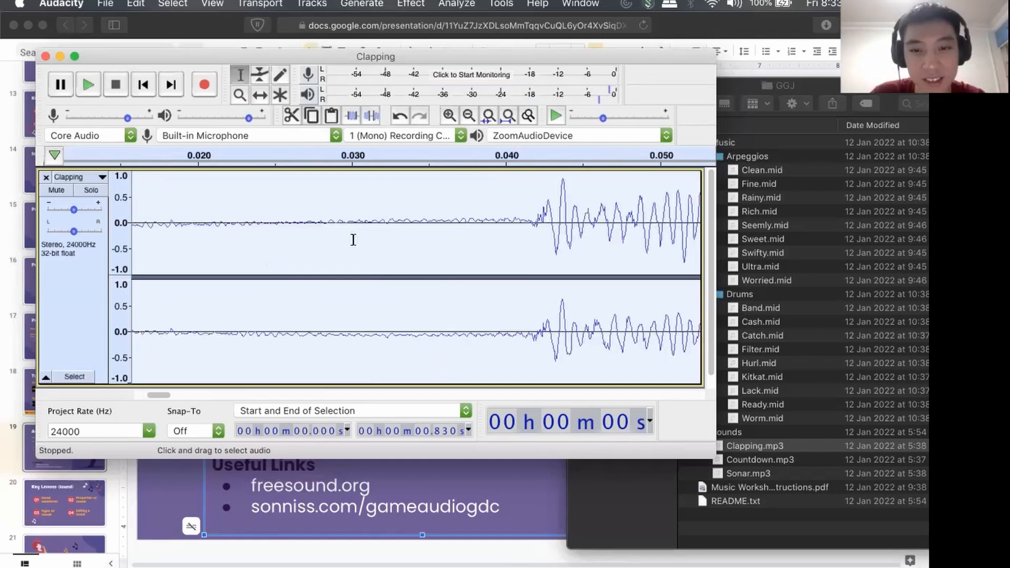
pyautogui.scroll(-1, 353, 240)
pyautogui.scroll(1, 353, 240)
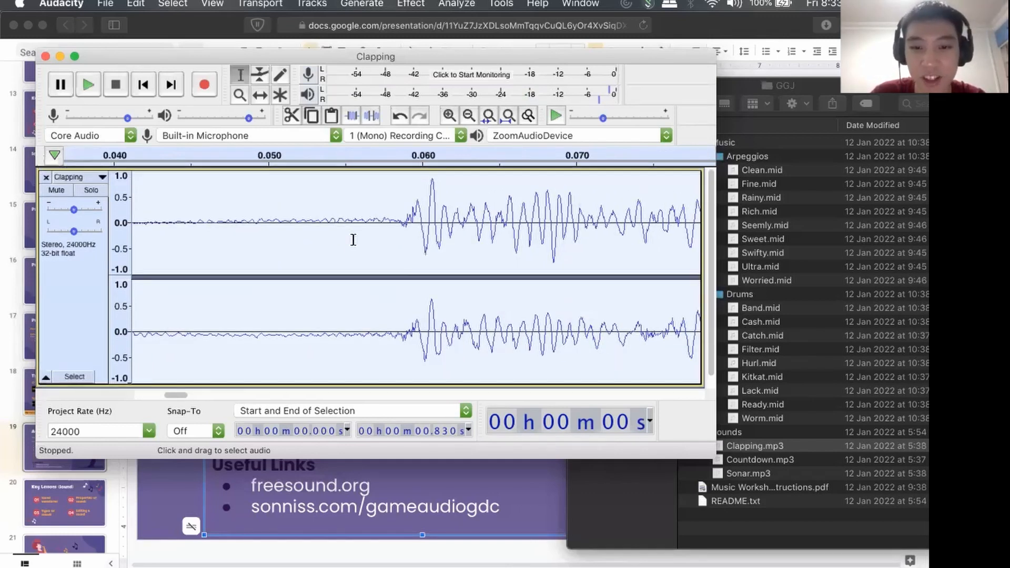
# Examine the waveform at the very end of the pasted section, near 0.830 s.
pyautogui.hscroll(20, 353, 240)
pyautogui.hscroll(20, 353, 240)
pyautogui.scroll(10, 548, 218)
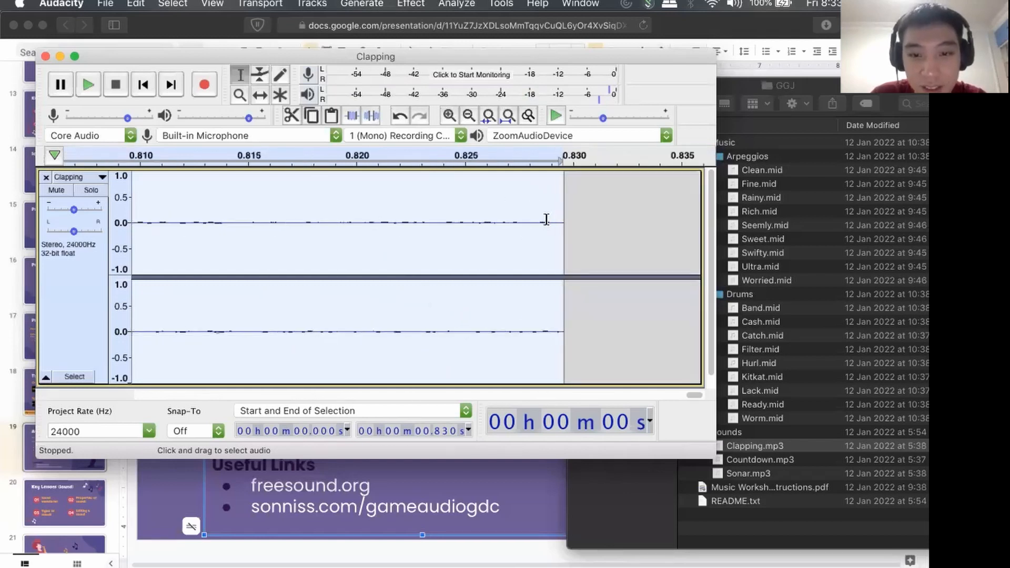
pyautogui.scroll(-6, 547, 219)
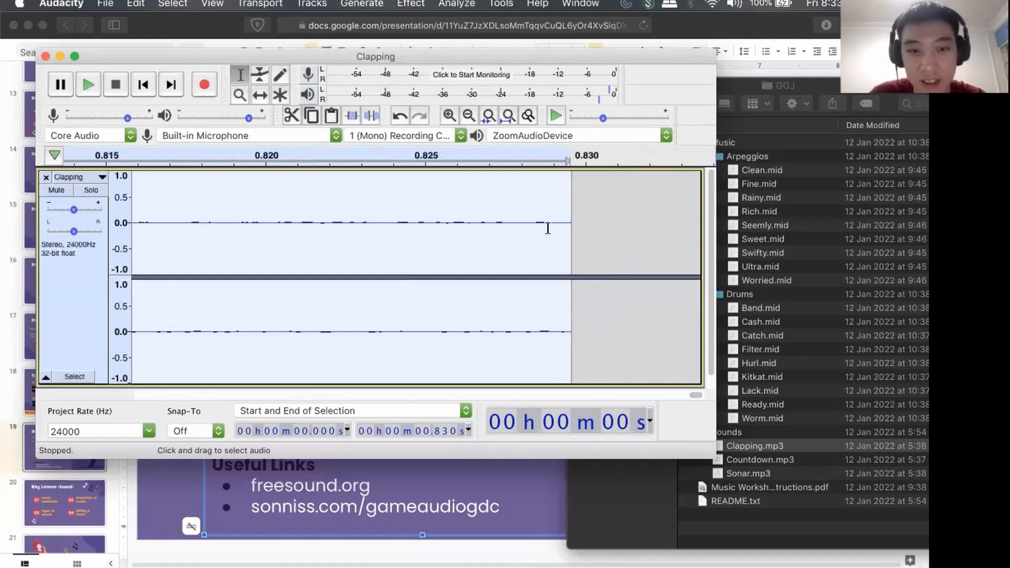
pyautogui.scroll(-2, 547, 228)
pyautogui.scroll(2, 547, 228)
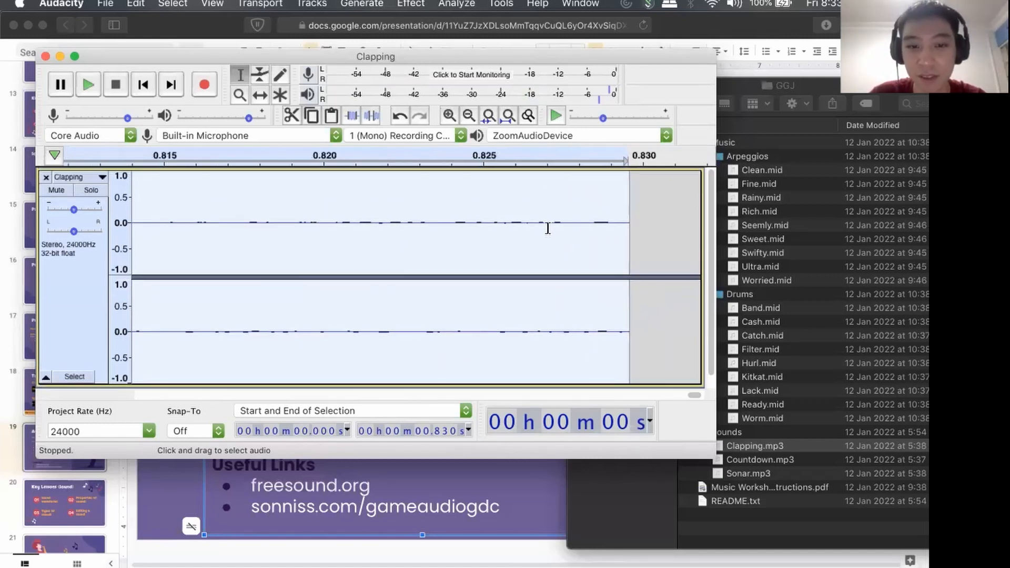
pyautogui.scroll(-2, 547, 228)
pyautogui.scroll(-1, 548, 227)
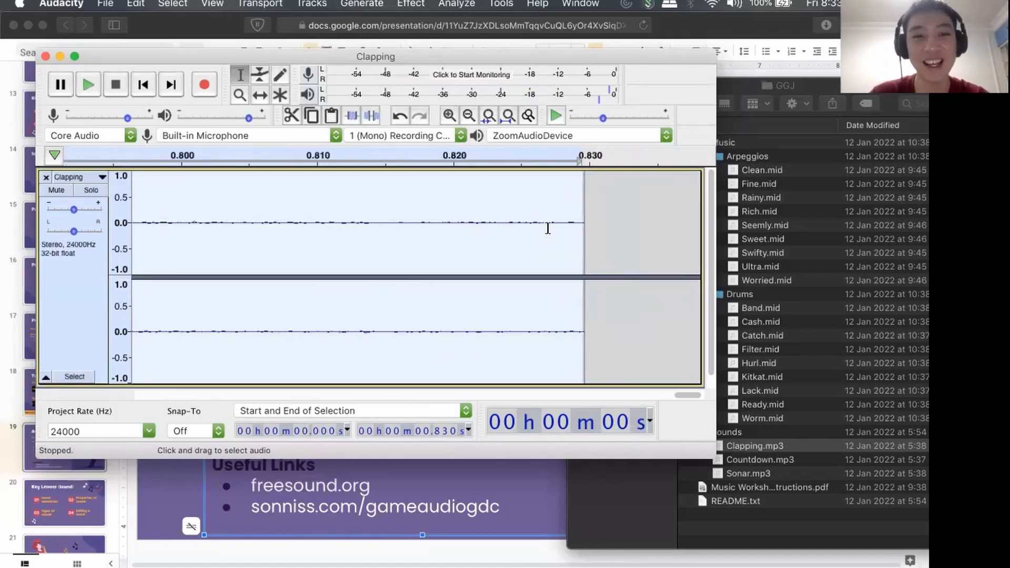
# Compare the opening of the section with its end by examining the first clap again from 0 s.
pyautogui.hscroll(-15, 548, 227)
pyautogui.hscroll(-5, 547, 228)
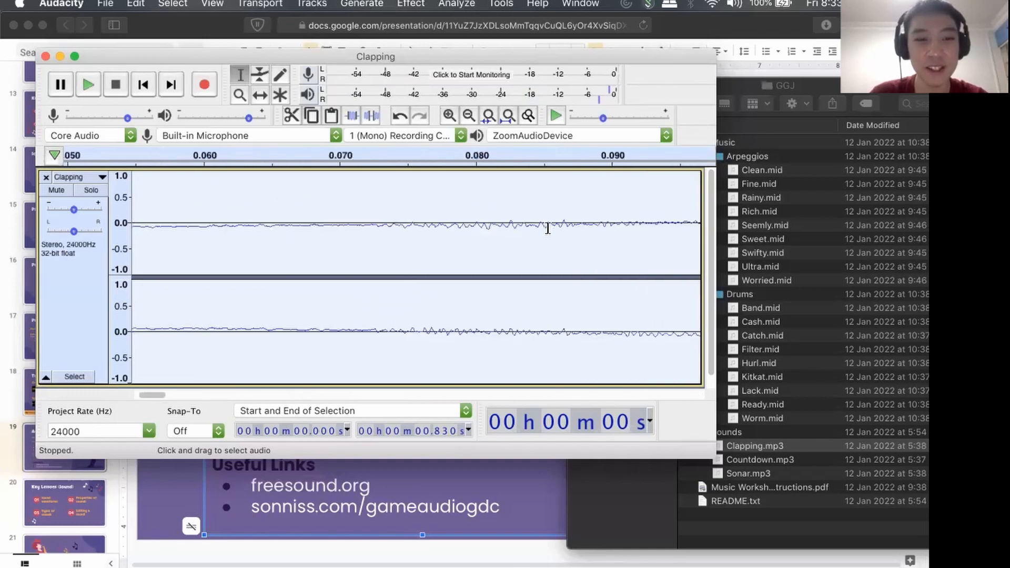
pyautogui.scroll(-3, 472, 247)
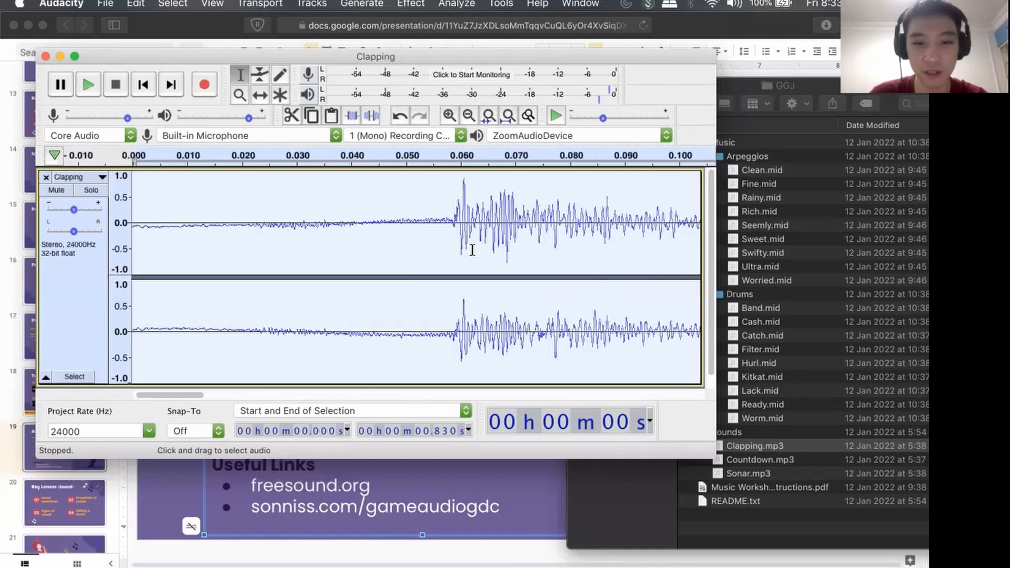
pyautogui.scroll(-2, 472, 250)
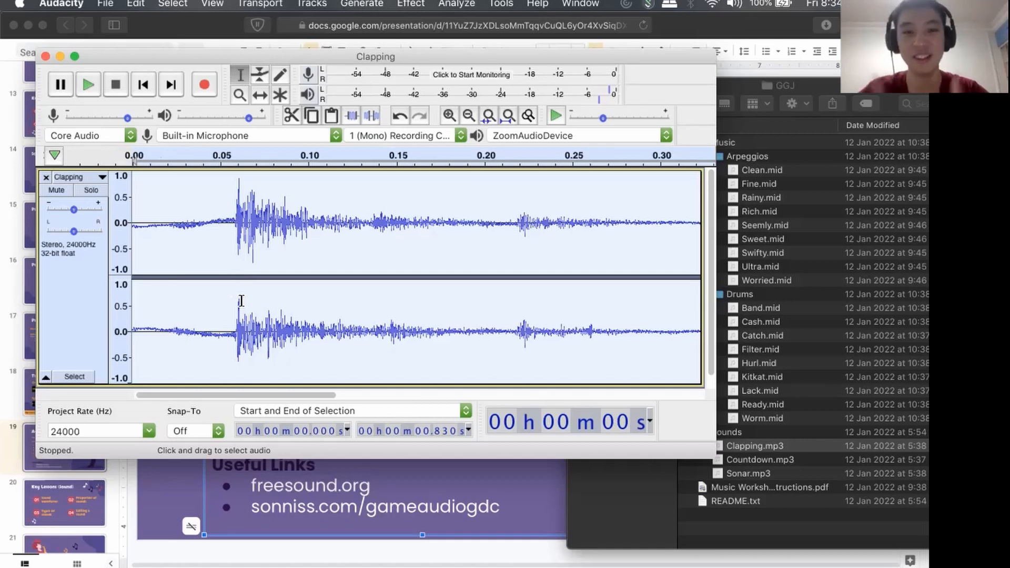
pyautogui.scroll(3, 255, 268)
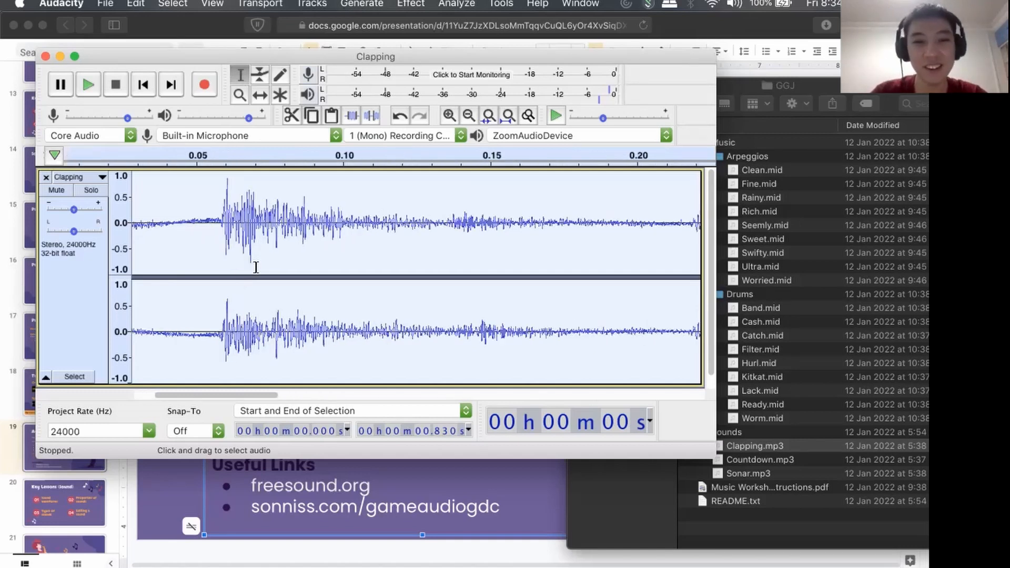
pyautogui.hscroll(-5, 256, 268)
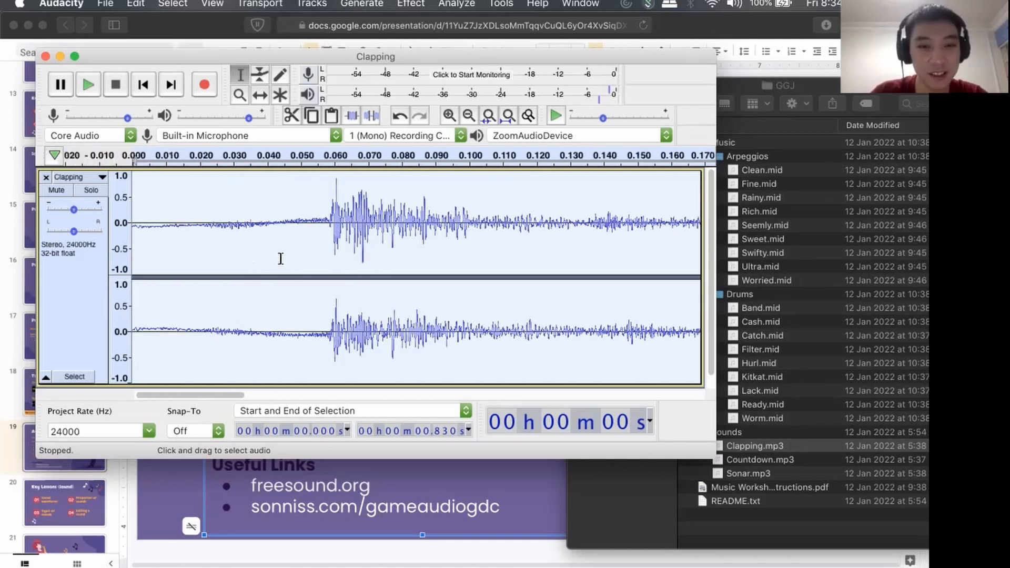
pyautogui.scroll(-2, 283, 258)
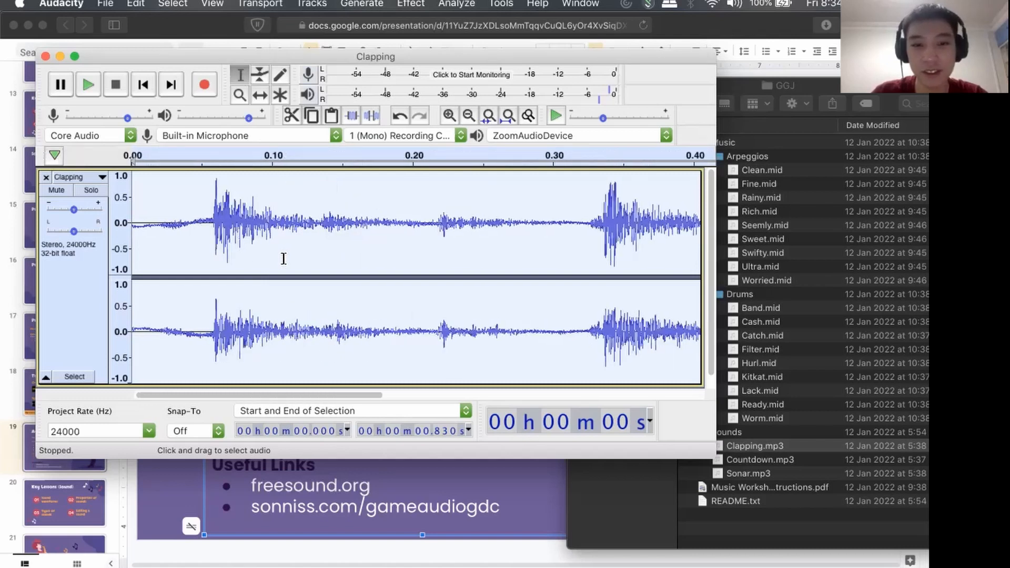
# Clear the selection by returning the cursor to the start of the Clapping track.
pyautogui.scroll(-2, 283, 258)
pyautogui.scroll(1, 283, 257)
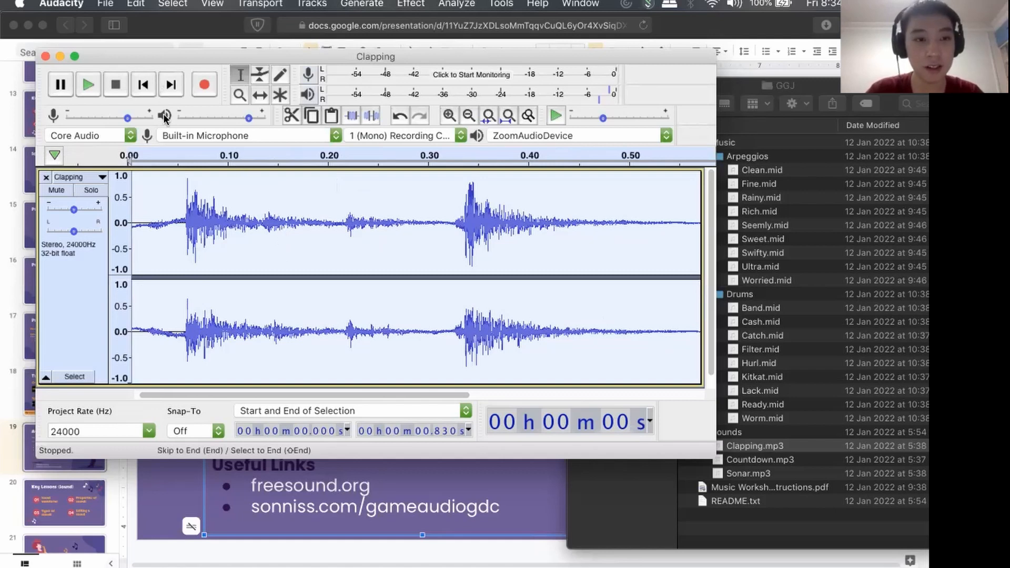
pyautogui.click(143, 86)
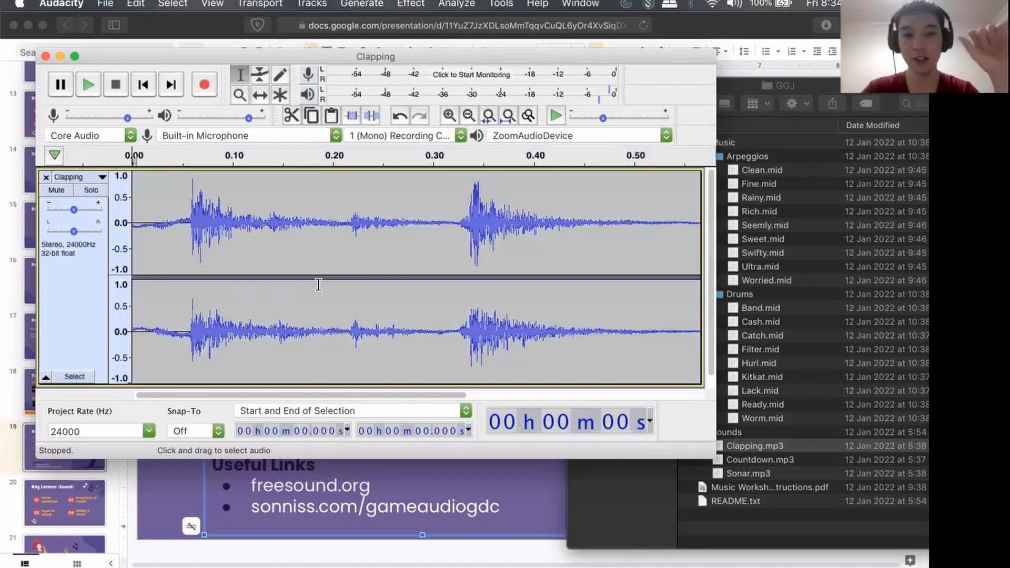
pyautogui.scroll(-6, 319, 285)
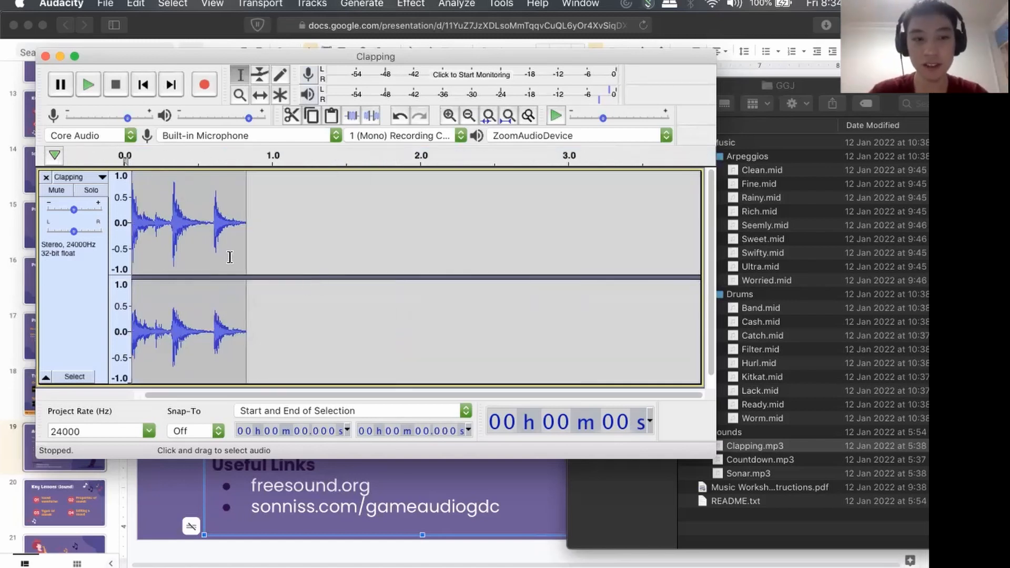
# Play the isolated three-clap section of the Clapping track from its start.
pyautogui.scroll(2, 228, 256)
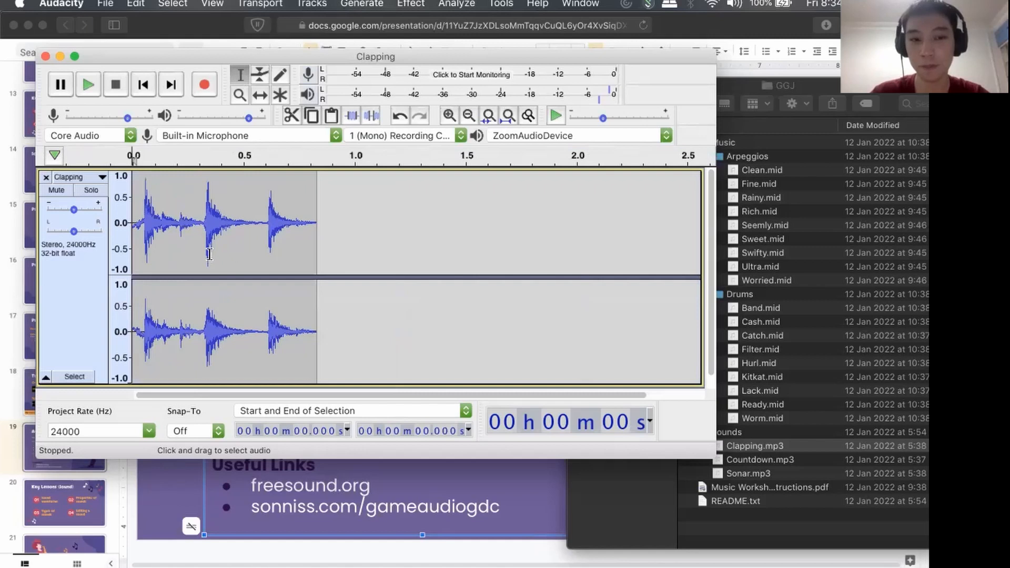
pyautogui.scroll(2, 209, 254)
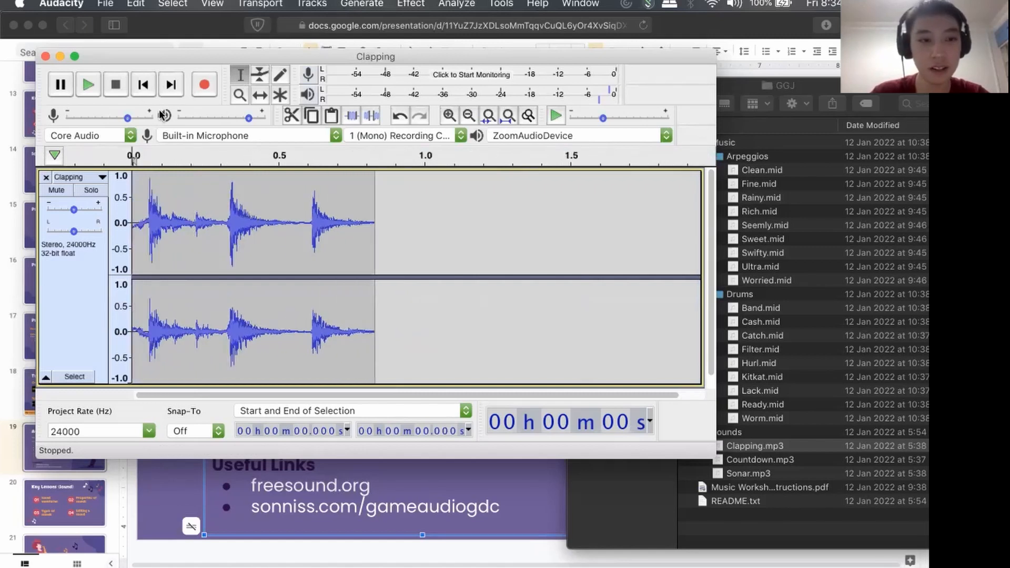
pyautogui.click(148, 91)
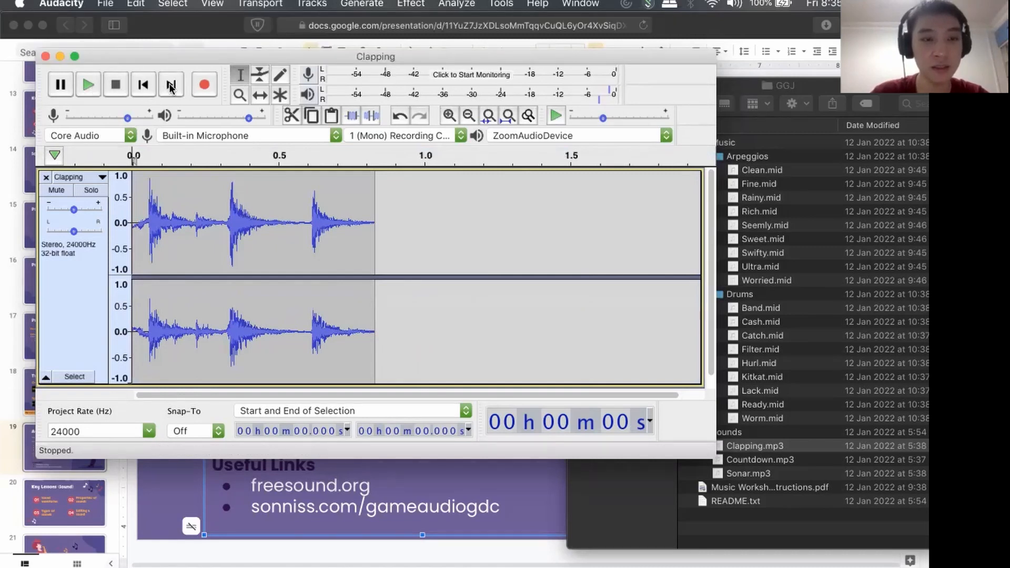
pyautogui.click(143, 86)
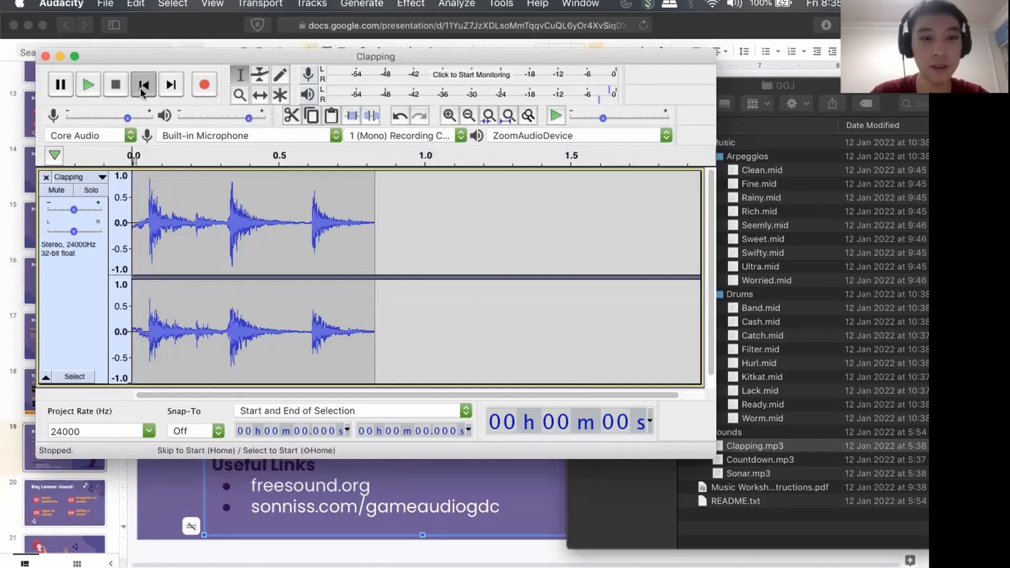
pyautogui.click(88, 85)
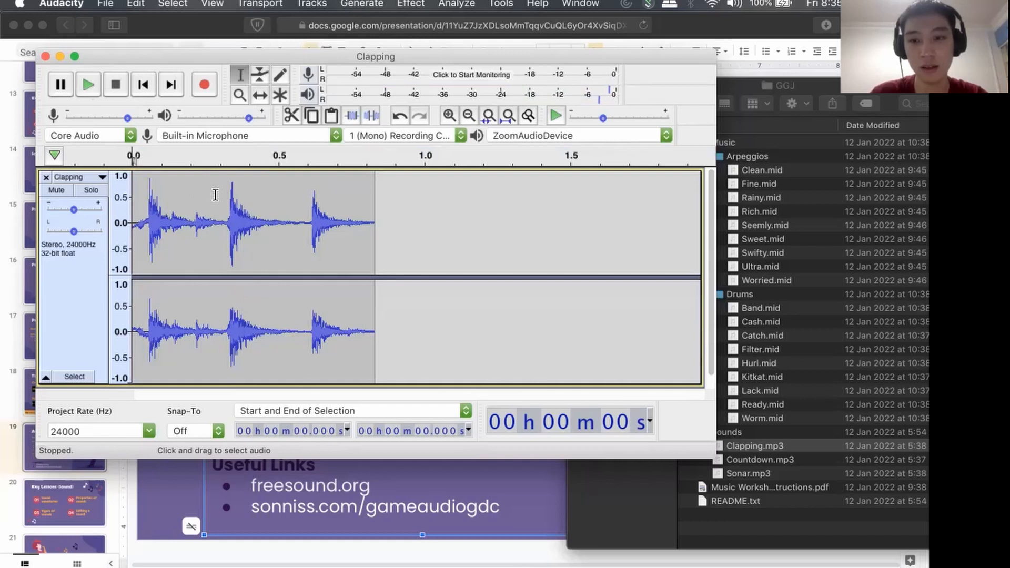
# Check which output devices are available for playback, keeping the current one.
pyautogui.click(538, 133)
pyautogui.click(506, 151)
pyautogui.click(509, 135)
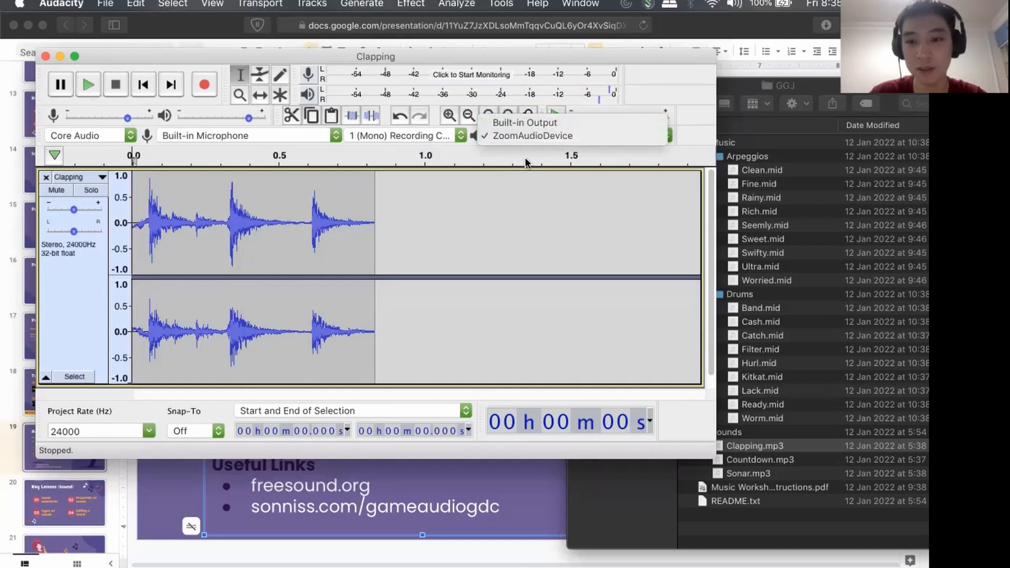
pyautogui.click(500, 158)
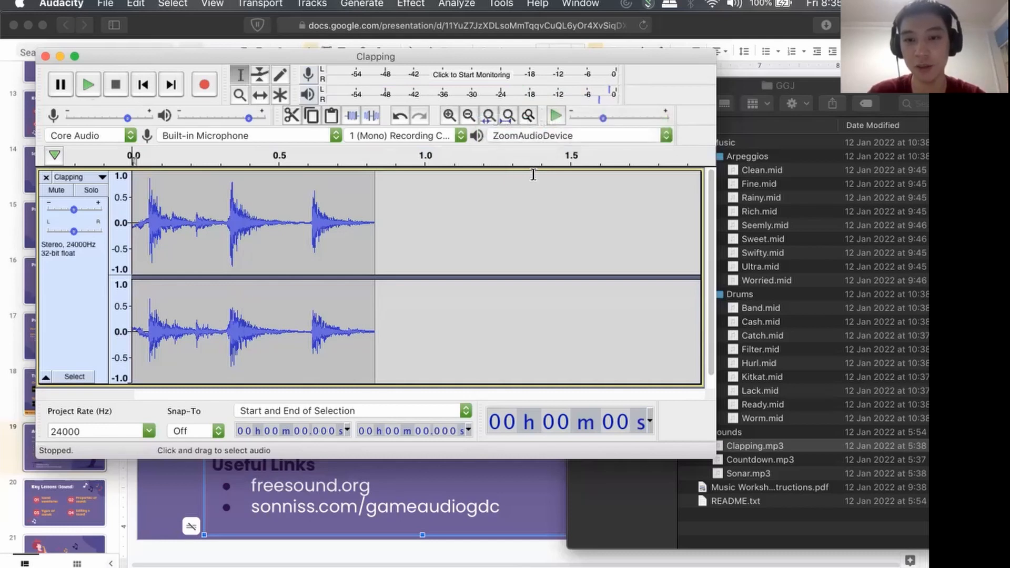
pyautogui.click(522, 133)
pyautogui.click(514, 138)
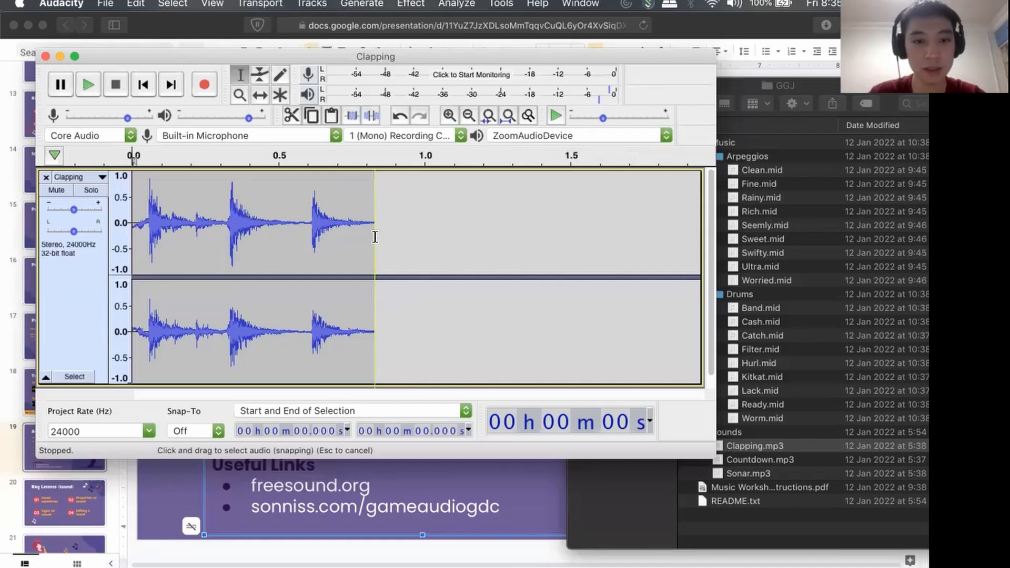
# Use Quick-Play on the timeline to audition the claps from partway through and from 0 s.
pyautogui.click(401, 221)
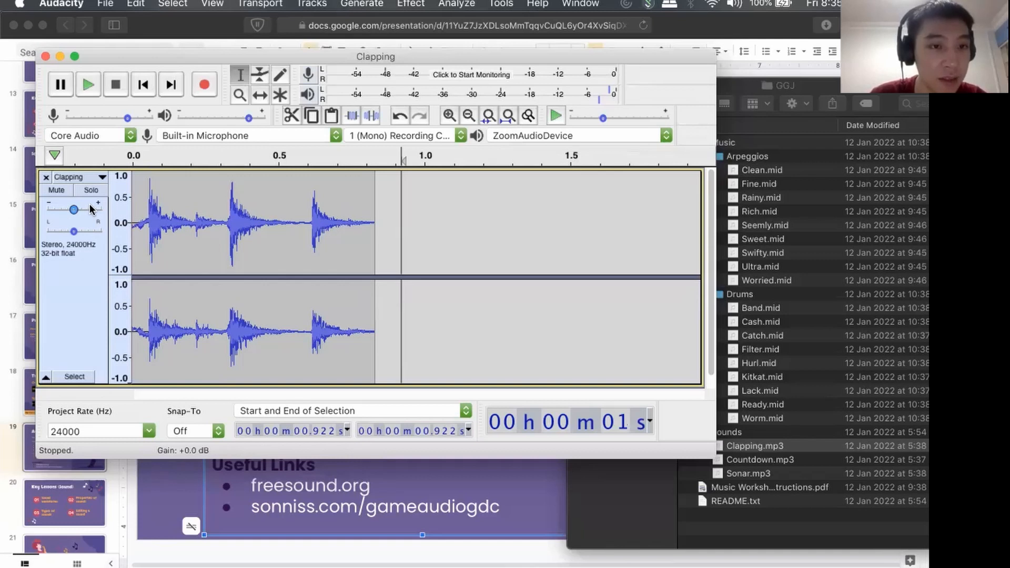
pyautogui.moveTo(90, 204)
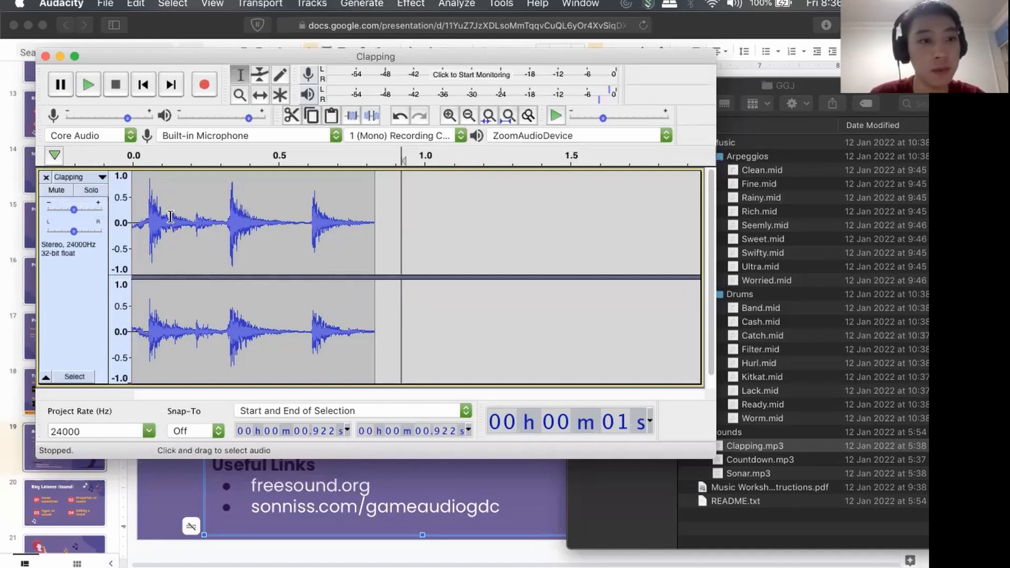
pyautogui.click(93, 135)
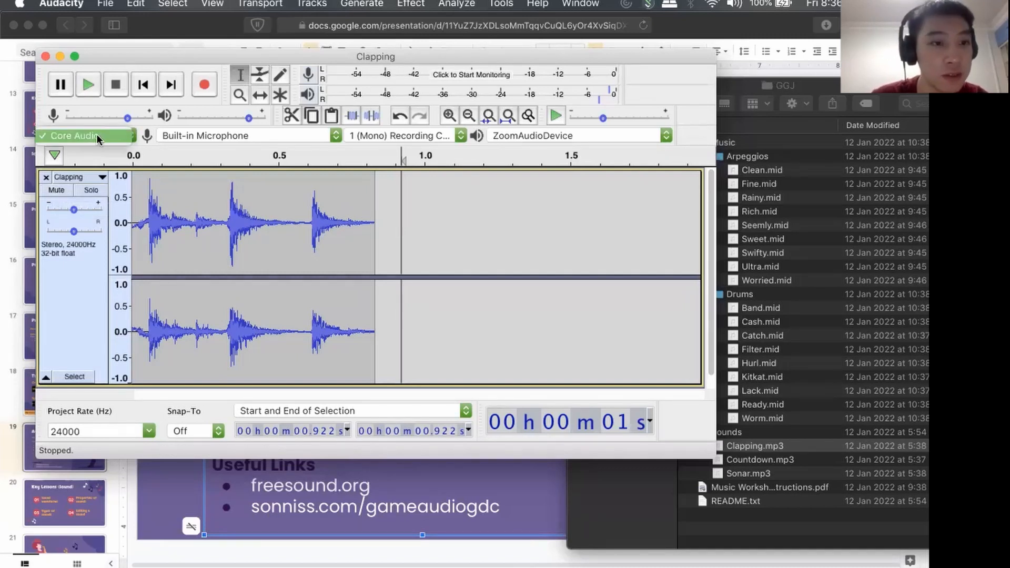
pyautogui.click(153, 152)
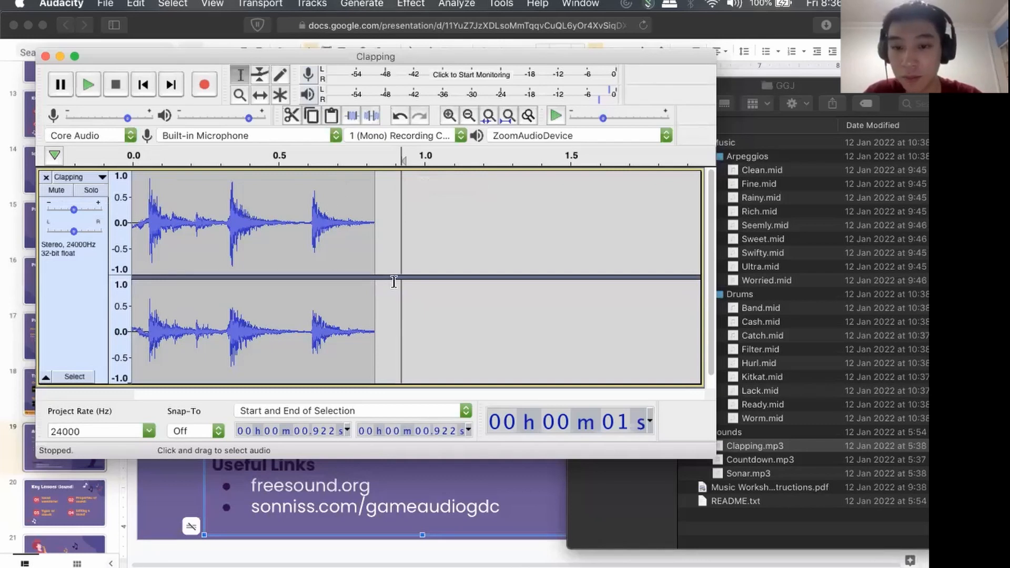
pyautogui.click(232, 156)
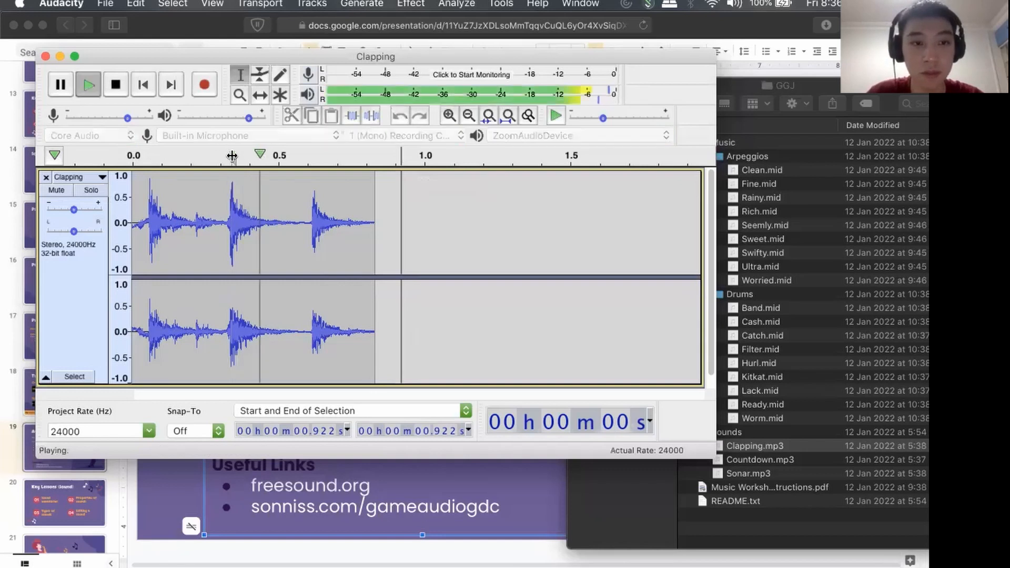
pyautogui.click(133, 155)
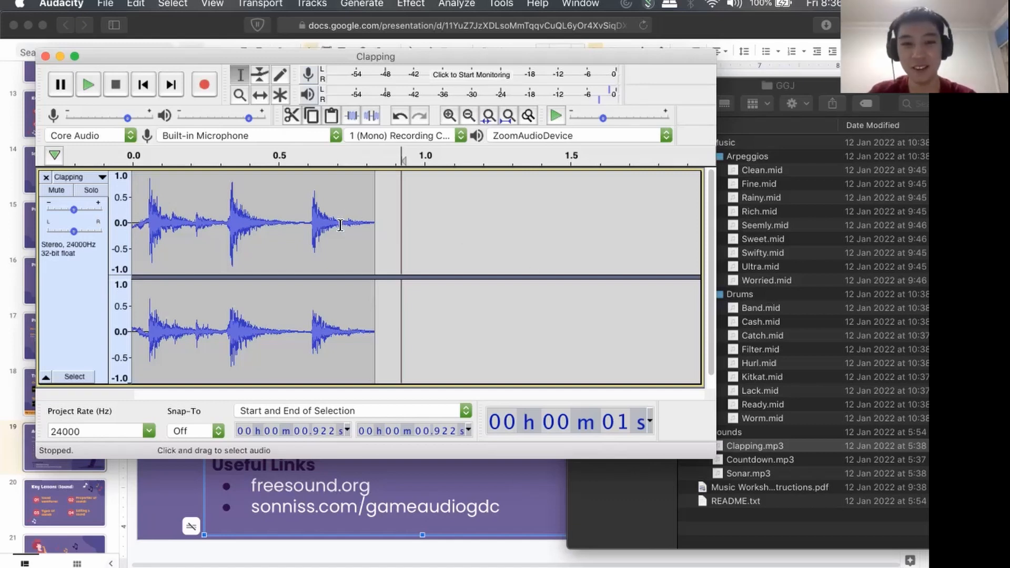
# Apply a Fade In to the quiet opening before the first clap, from 0 to 0.052 s.
pyautogui.scroll(3, 339, 223)
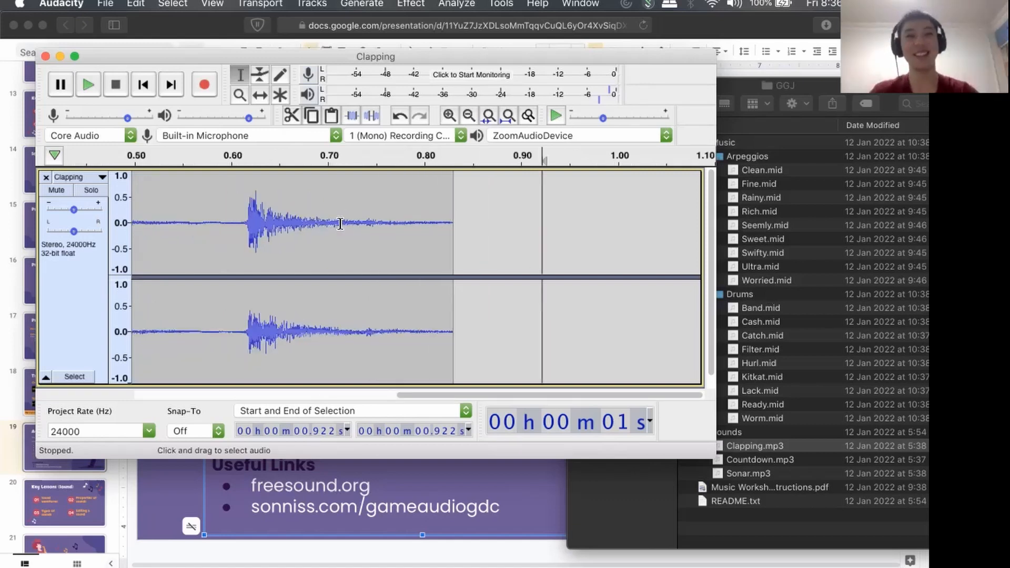
pyautogui.hscroll(-10, 381, 232)
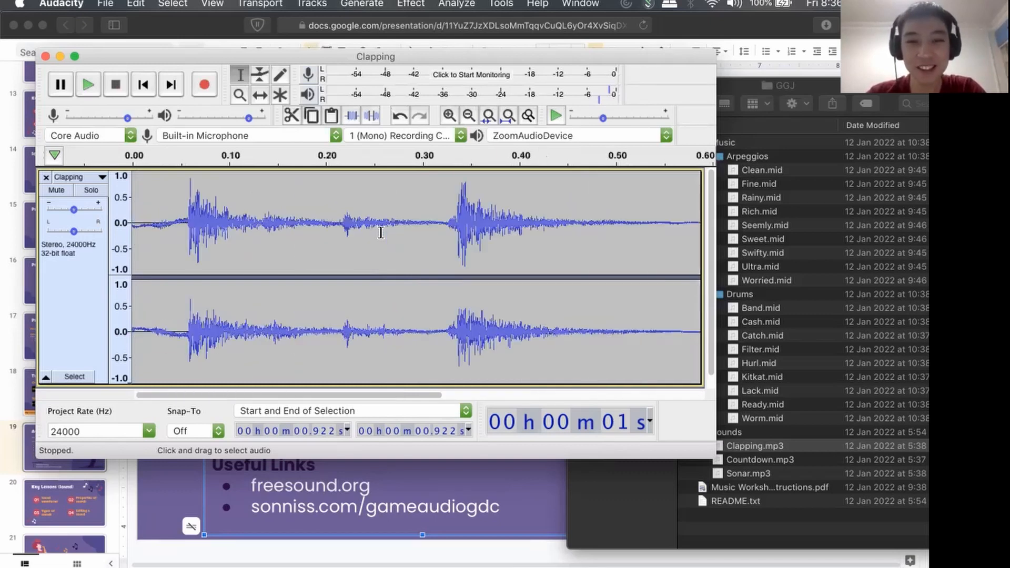
pyautogui.hscroll(10, 380, 232)
pyautogui.hscroll(-10, 381, 232)
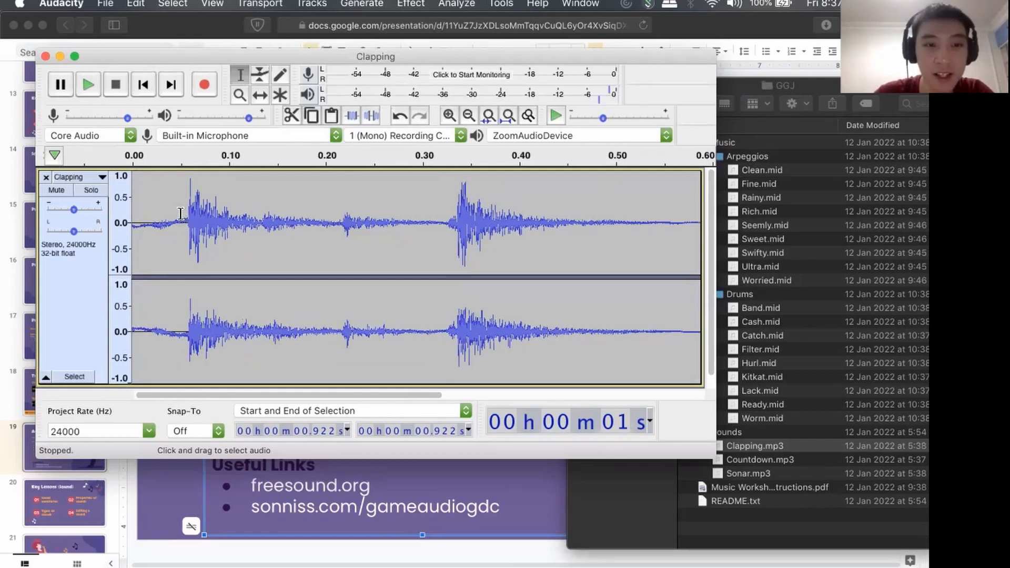
pyautogui.moveTo(181, 213); pyautogui.dragTo(132, 215)
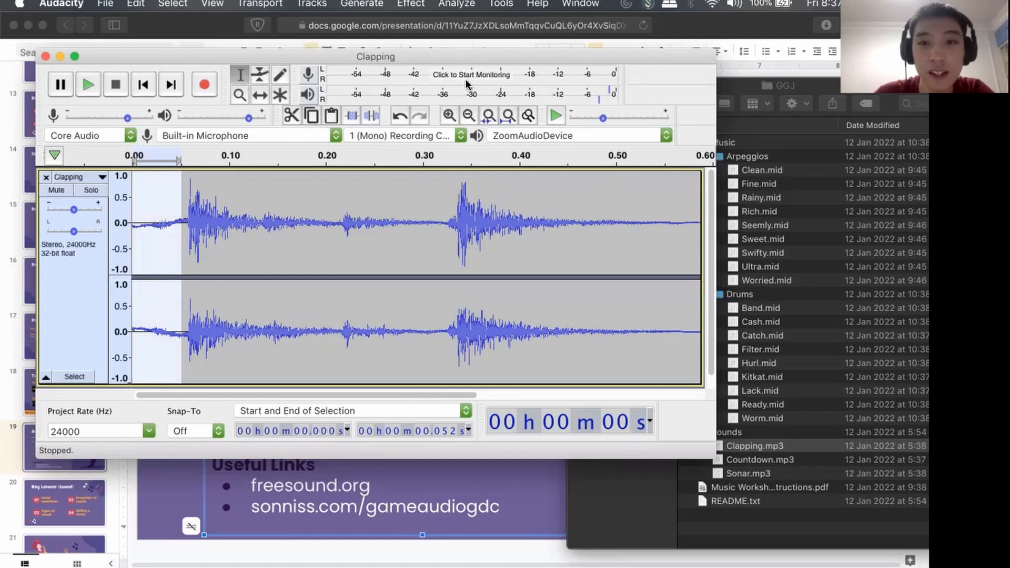
pyautogui.moveTo(191, 55); pyautogui.dragTo(191, 87)
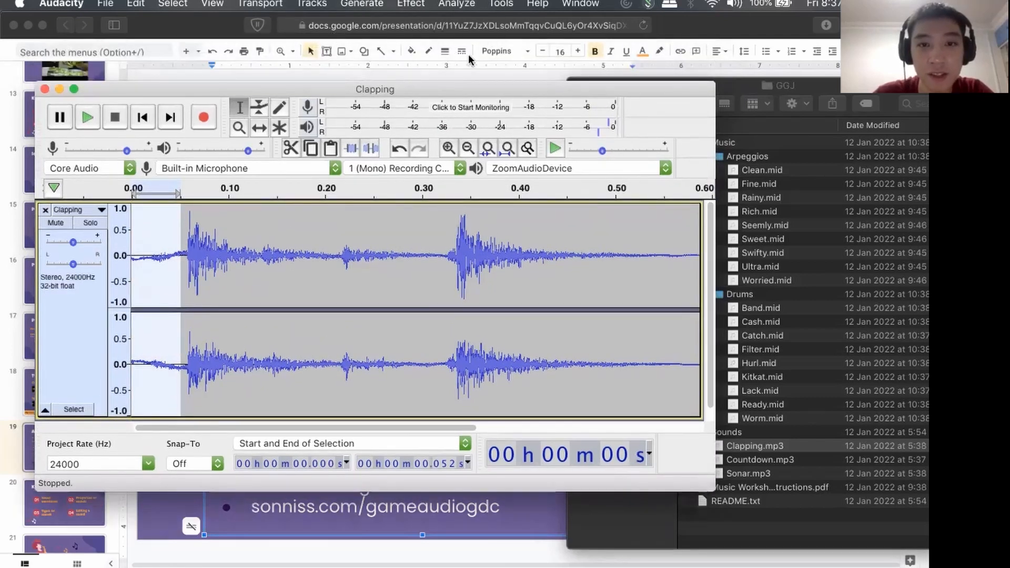
pyautogui.click(412, 3)
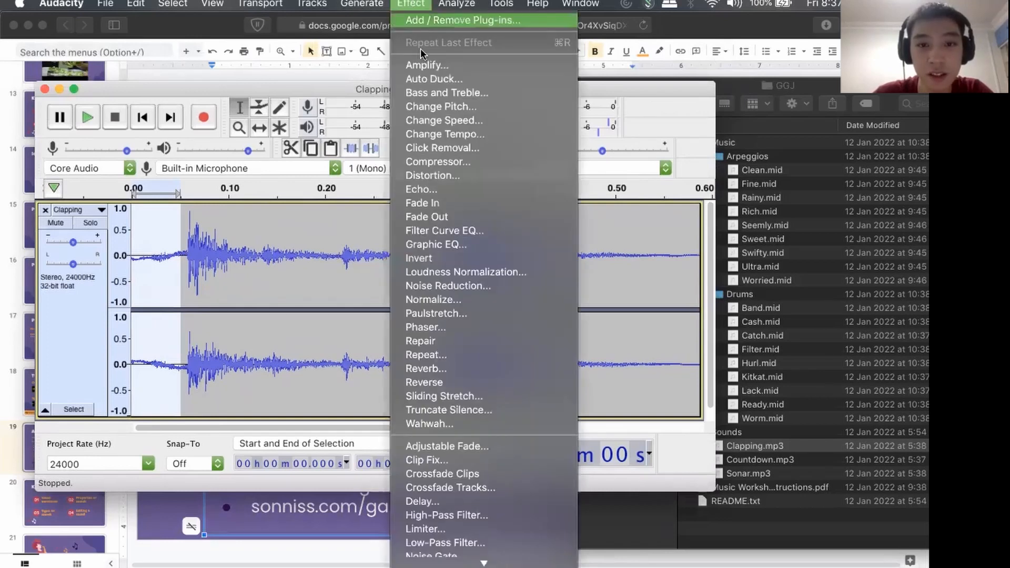
pyautogui.click(413, 206)
pyautogui.click(419, 4)
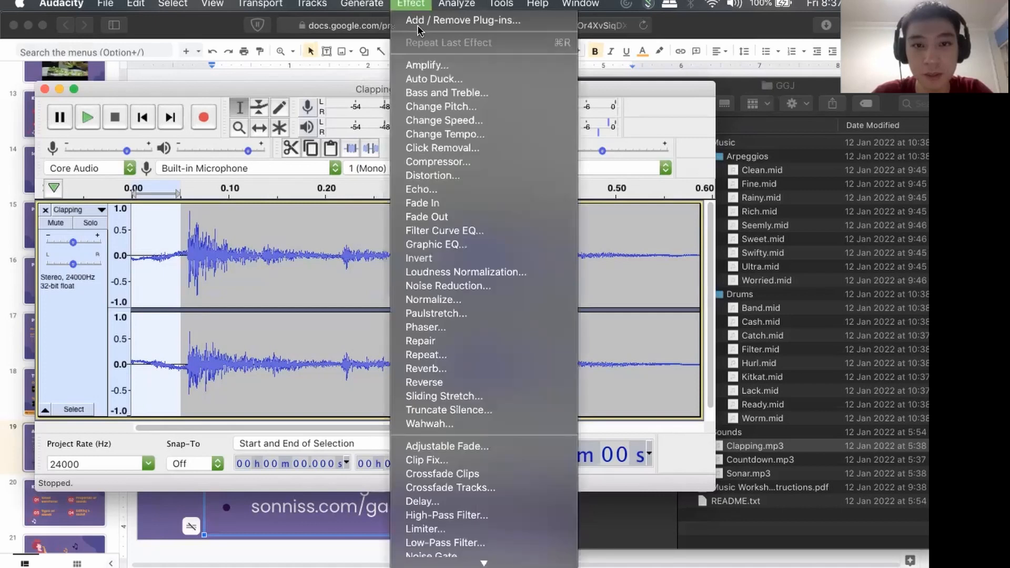
pyautogui.click(424, 202)
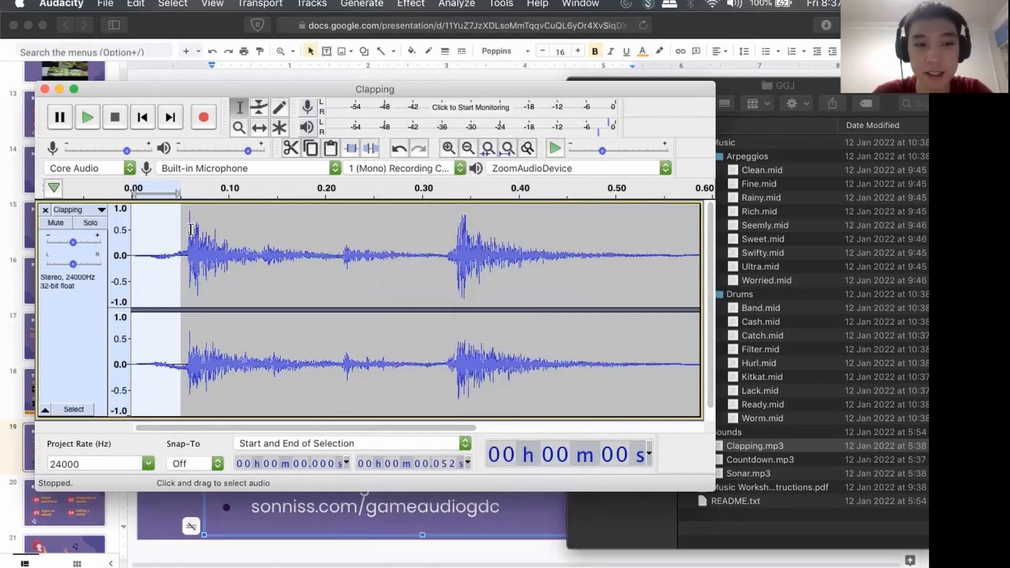
# Repeat the Fade In three more times on the section's opening 0.052 s to bring its start closer to silence.
pyautogui.scroll(3, 163, 253)
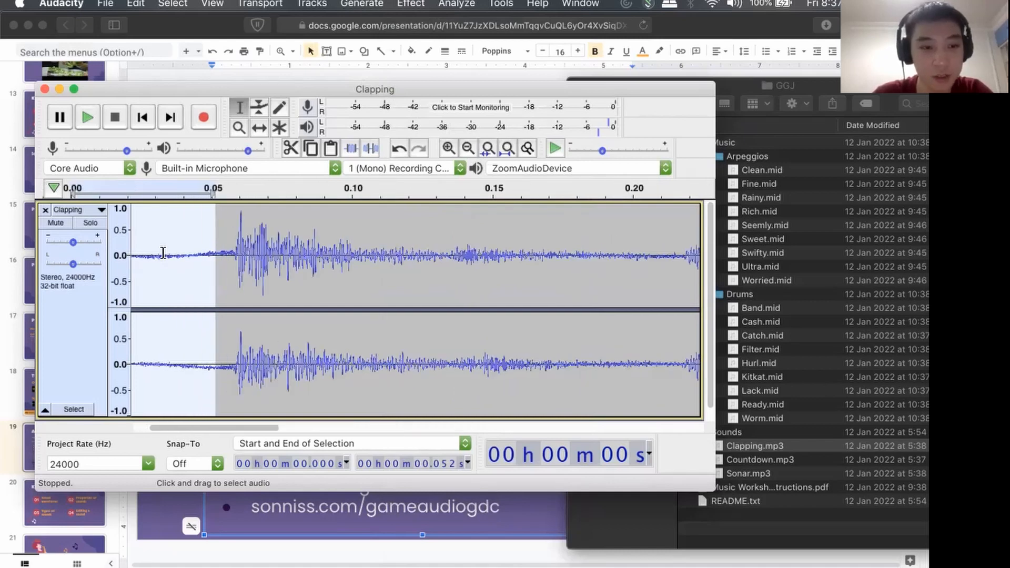
pyautogui.hscroll(-5, 163, 253)
pyautogui.scroll(3, 163, 253)
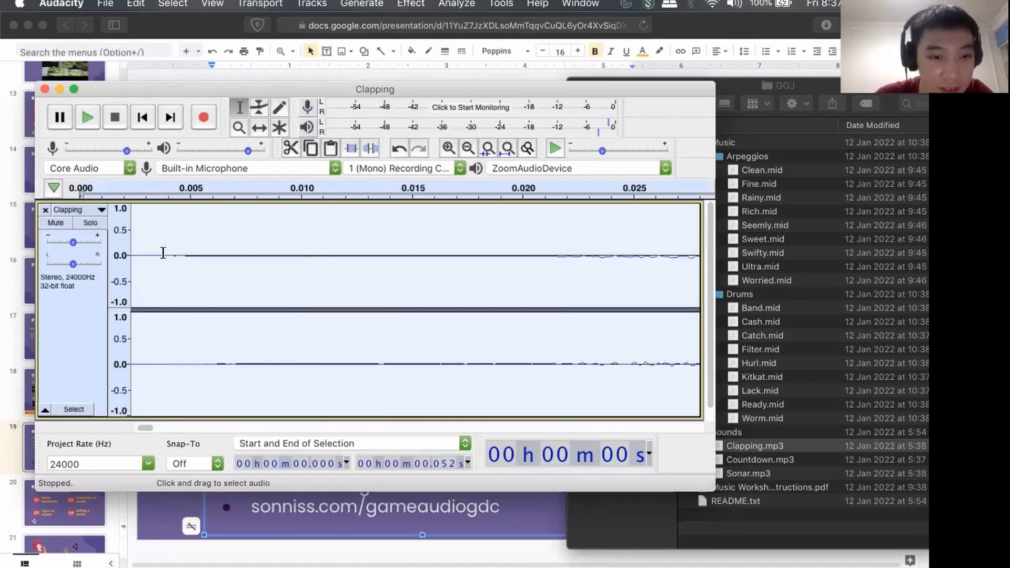
pyautogui.hscroll(-1, 179, 258)
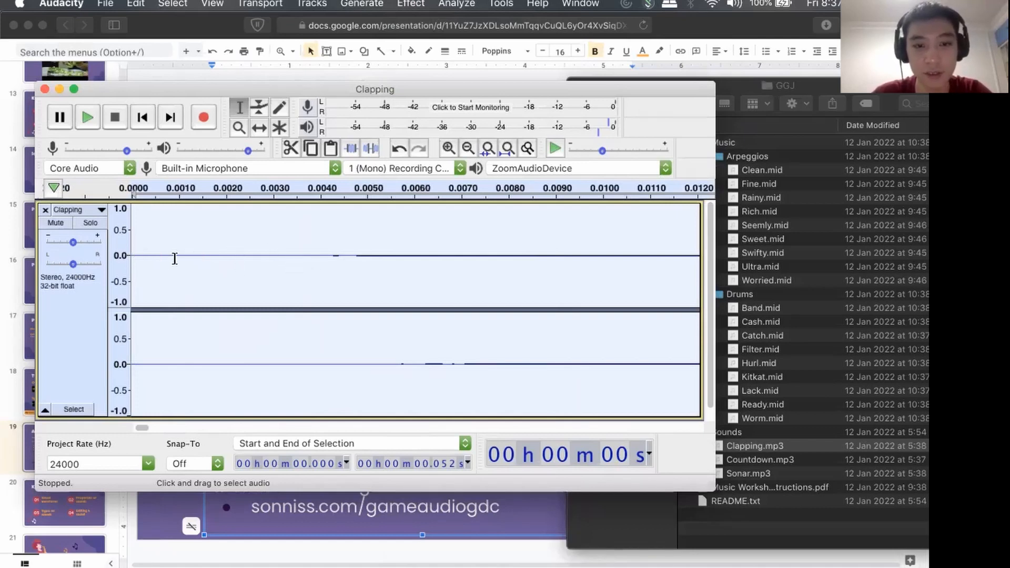
pyautogui.scroll(-4, 256, 257)
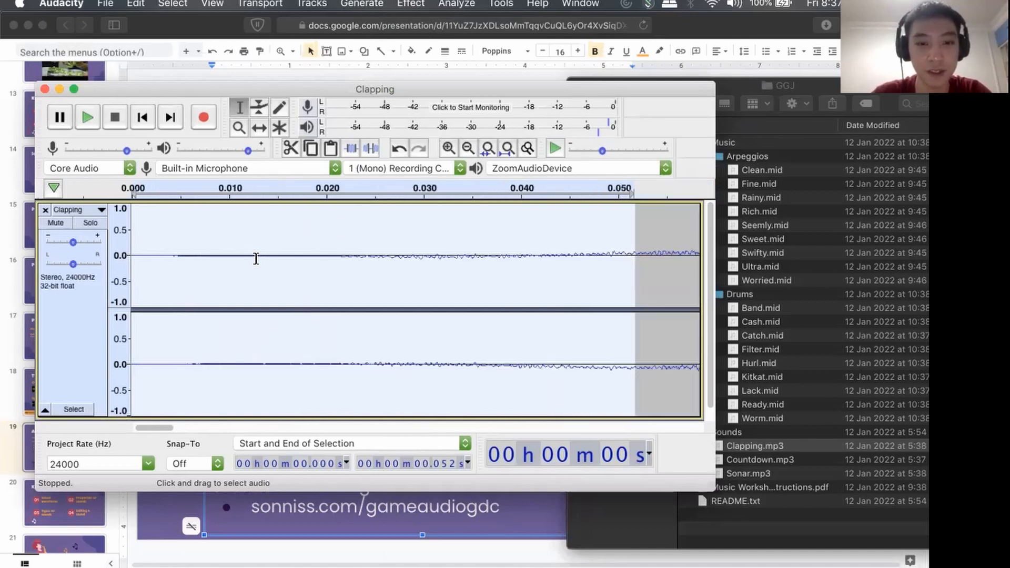
pyautogui.scroll(1, 254, 260)
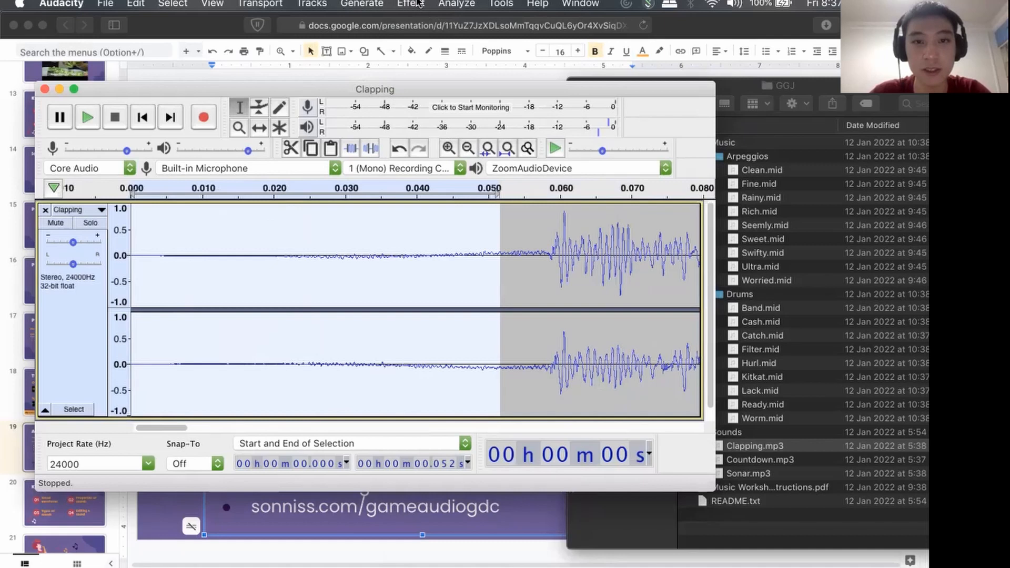
pyautogui.click(419, 4)
pyautogui.click(431, 42)
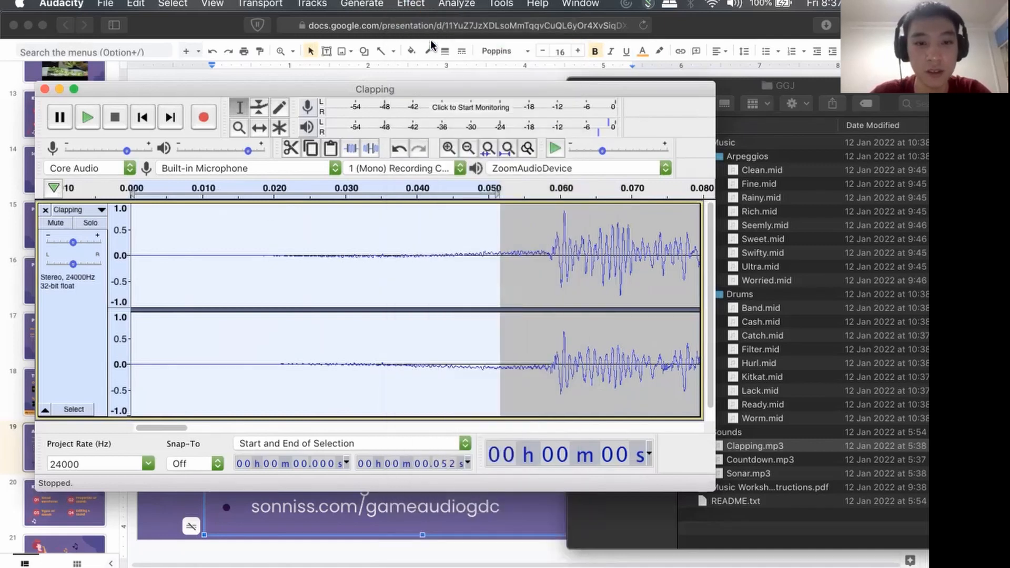
pyautogui.click(407, 4)
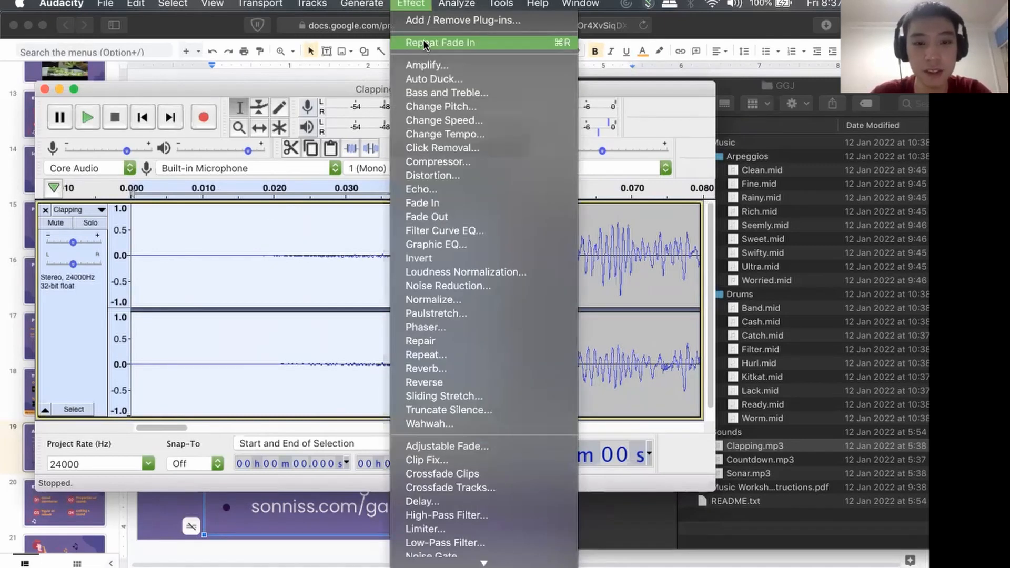
pyautogui.click(423, 42)
pyautogui.click(416, 4)
pyautogui.click(438, 42)
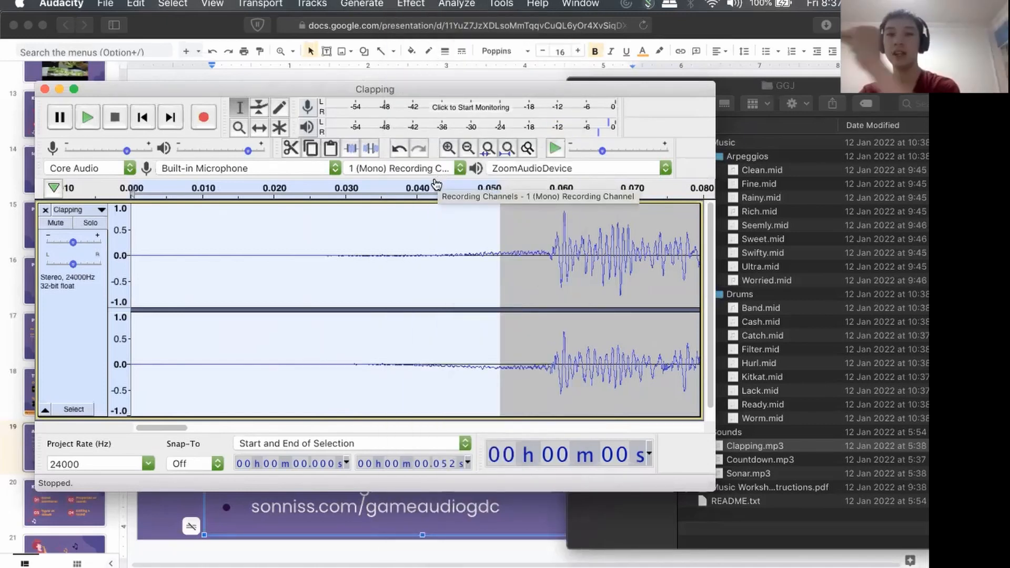
# Play the faded-in section from the start and pause the playback.
pyautogui.click(144, 119)
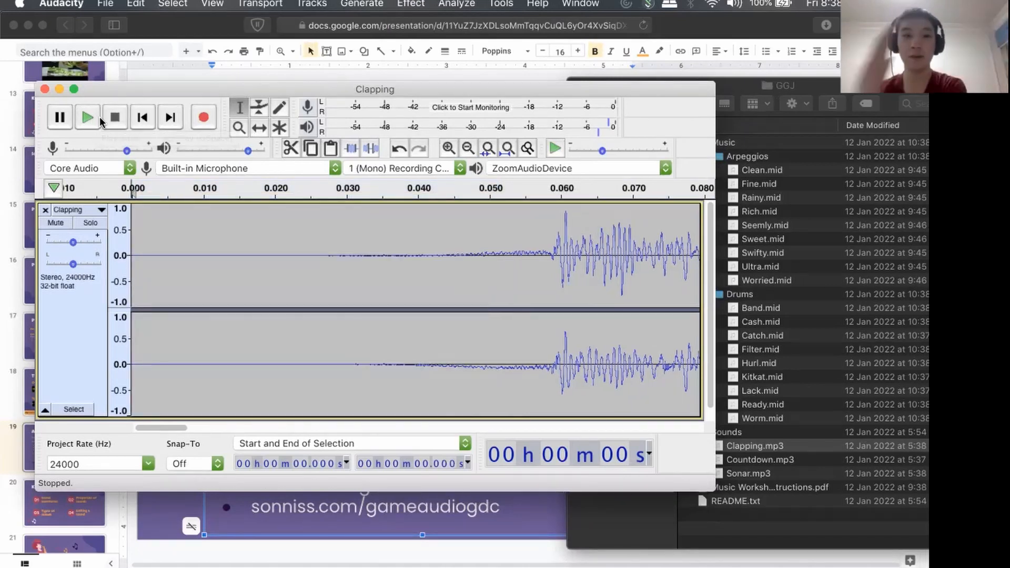
pyautogui.click(91, 119)
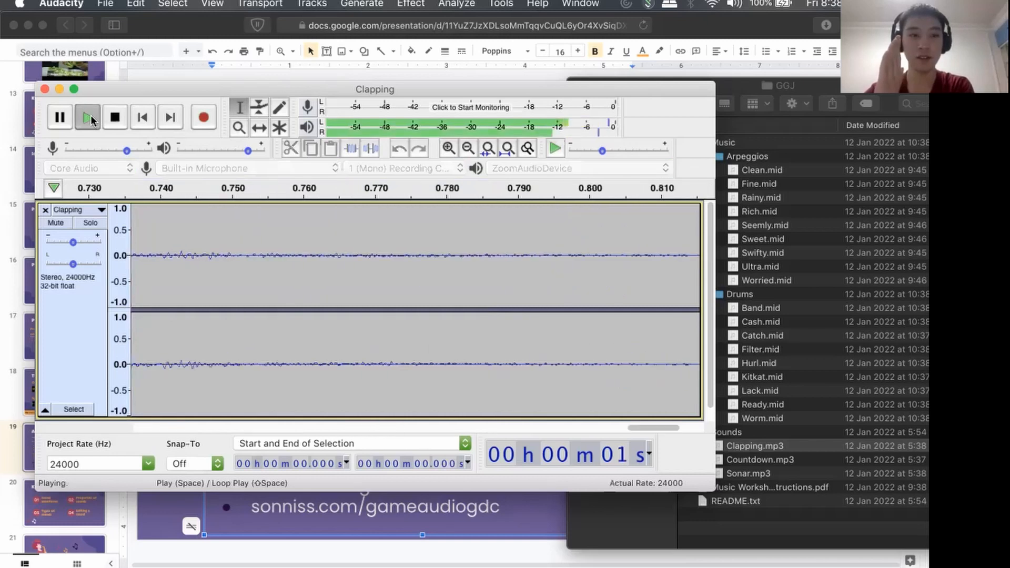
pyautogui.click(61, 117)
# Apply a Fade Out twice to the quiet tail after the last clap, from 0.773 to 0.830 s.
pyautogui.hscroll(3, 310, 229)
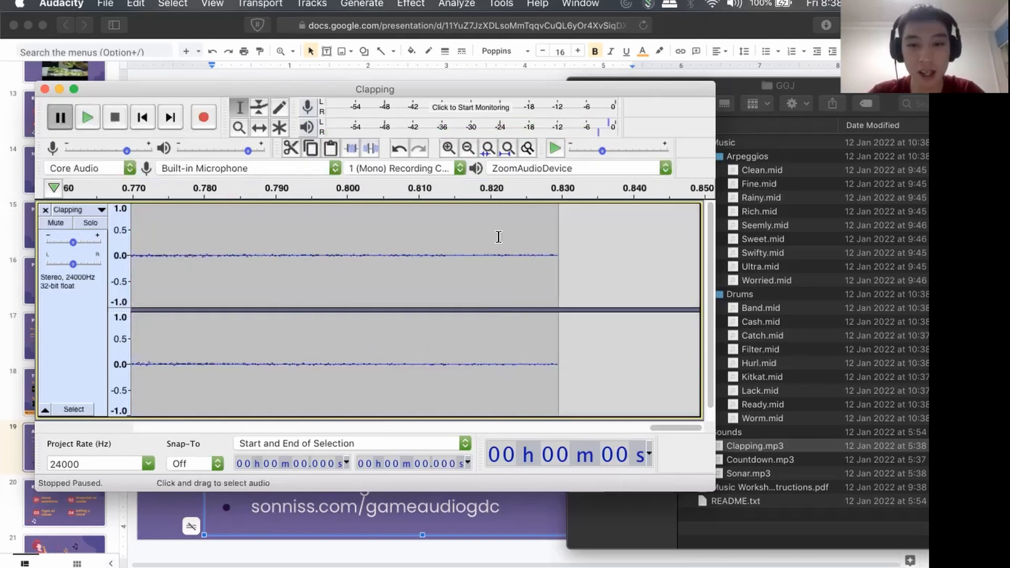
pyautogui.moveTo(558, 241); pyautogui.dragTo(154, 250)
pyautogui.hscroll(-8, 154, 249)
pyautogui.hscroll(5, 154, 249)
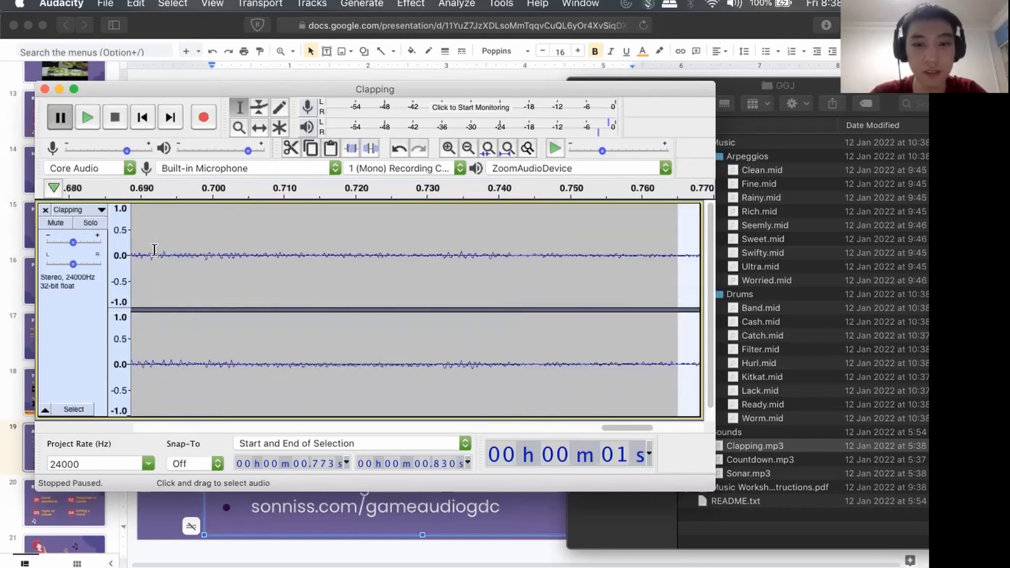
pyautogui.scroll(-3, 525, 264)
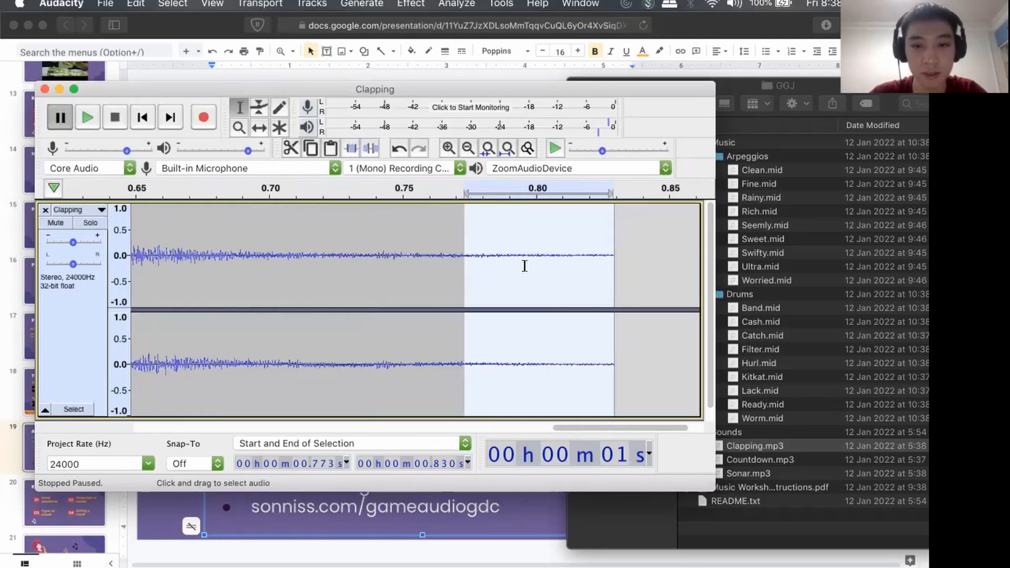
pyautogui.click(410, 3)
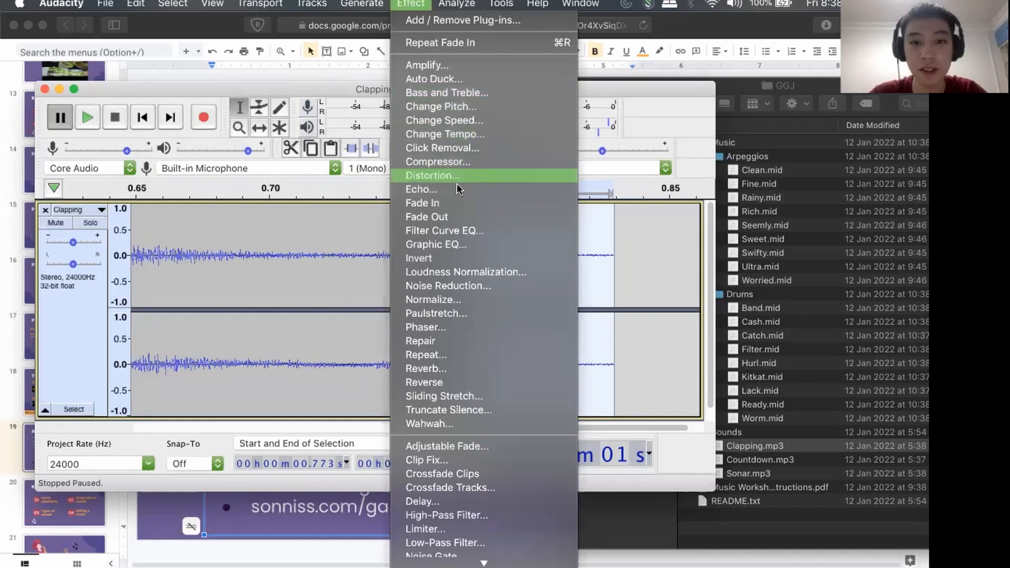
pyautogui.click(447, 217)
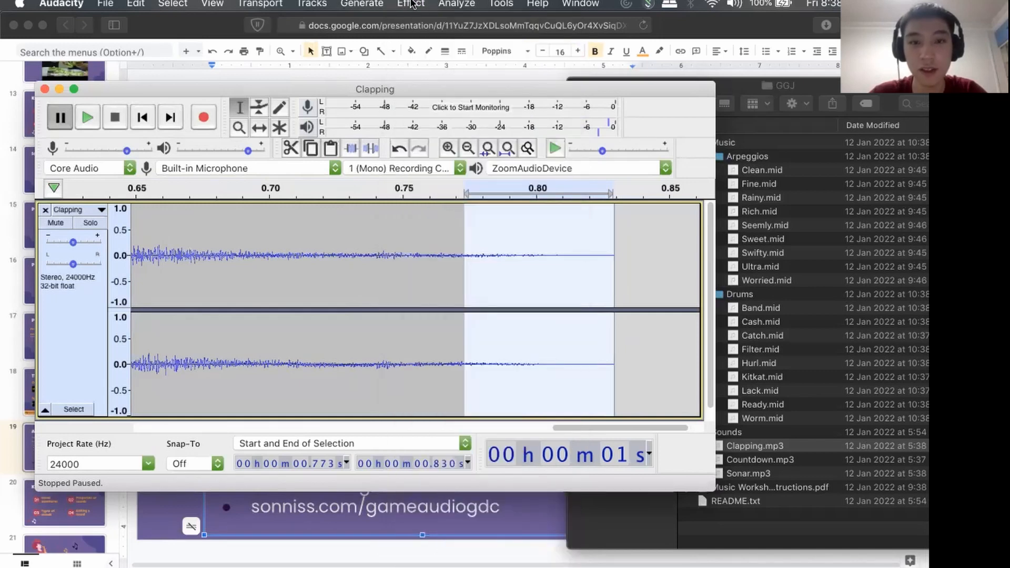
pyautogui.click(411, 4)
pyautogui.click(429, 43)
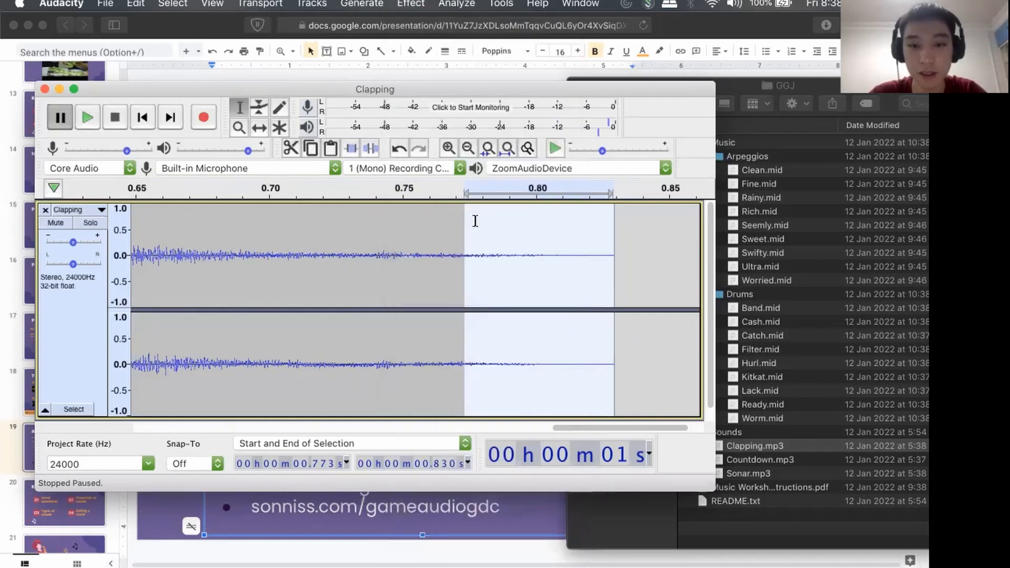
# Extend the selection back to 0.702 s and apply Fade Out repeatedly from there to the end of the section.
pyautogui.moveTo(467, 219); pyautogui.dragTo(278, 230)
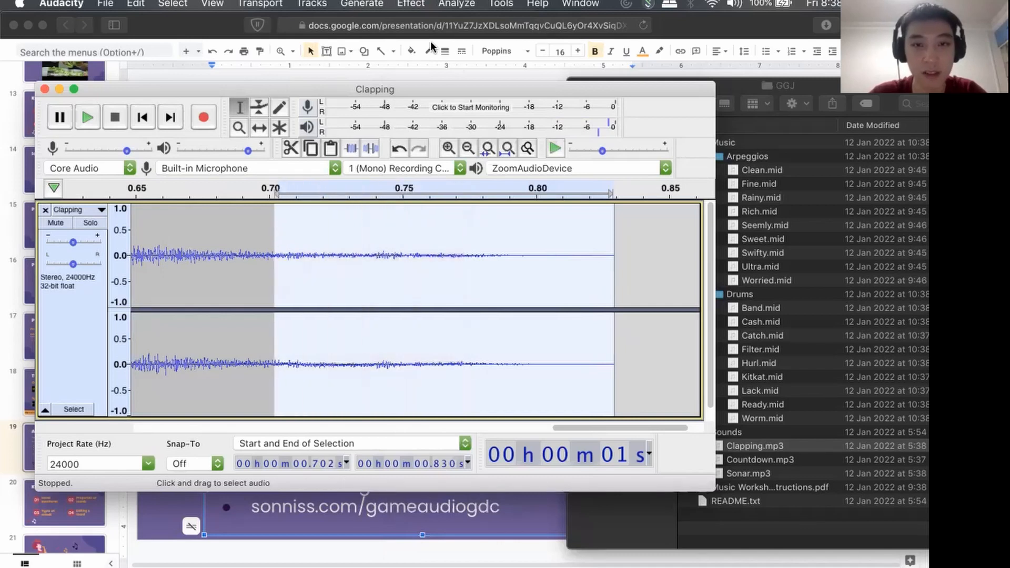
pyautogui.click(411, 4)
pyautogui.click(441, 41)
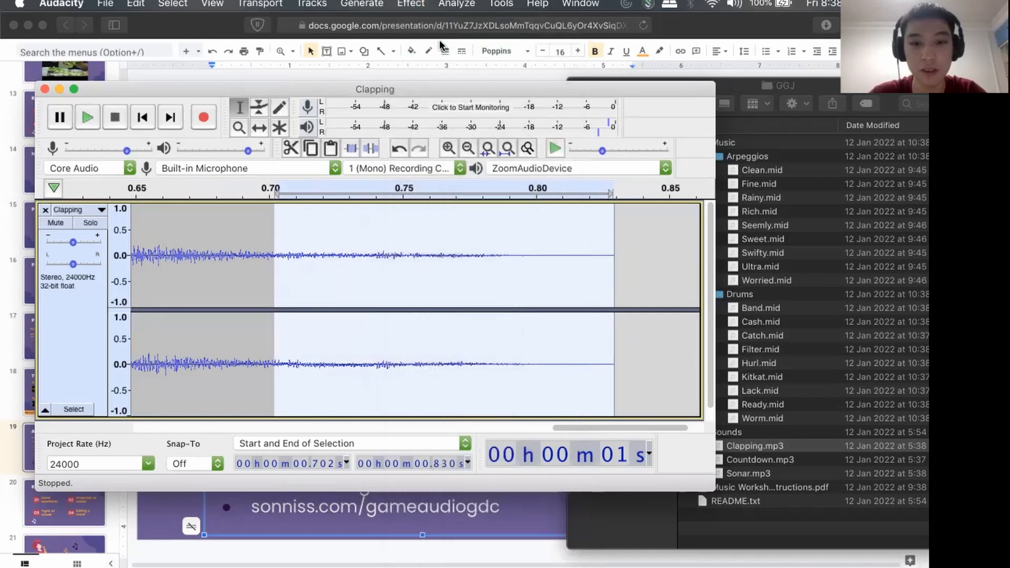
pyautogui.click(415, 4)
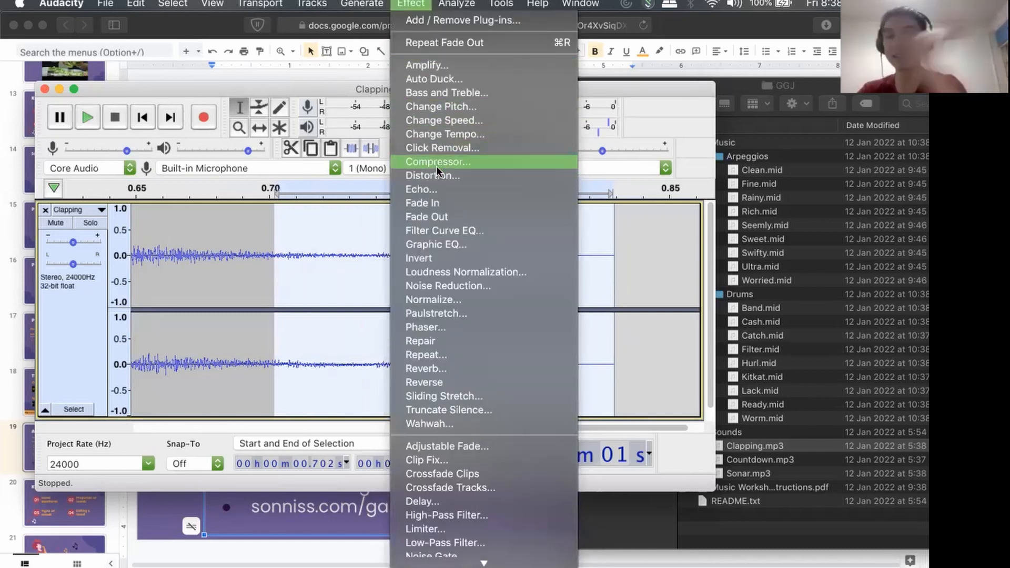
pyautogui.click(449, 207)
pyautogui.click(415, 2)
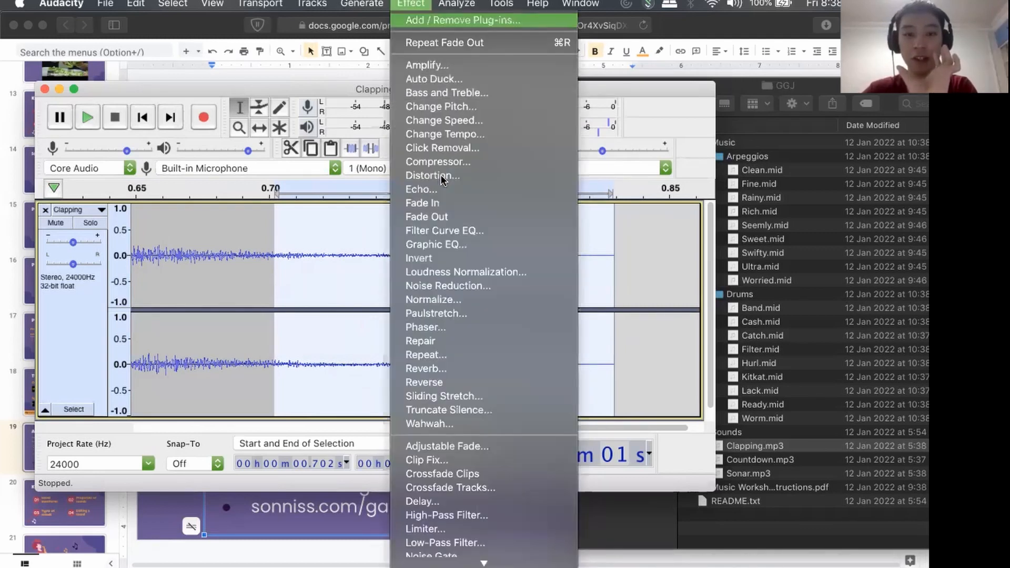
pyautogui.click(432, 216)
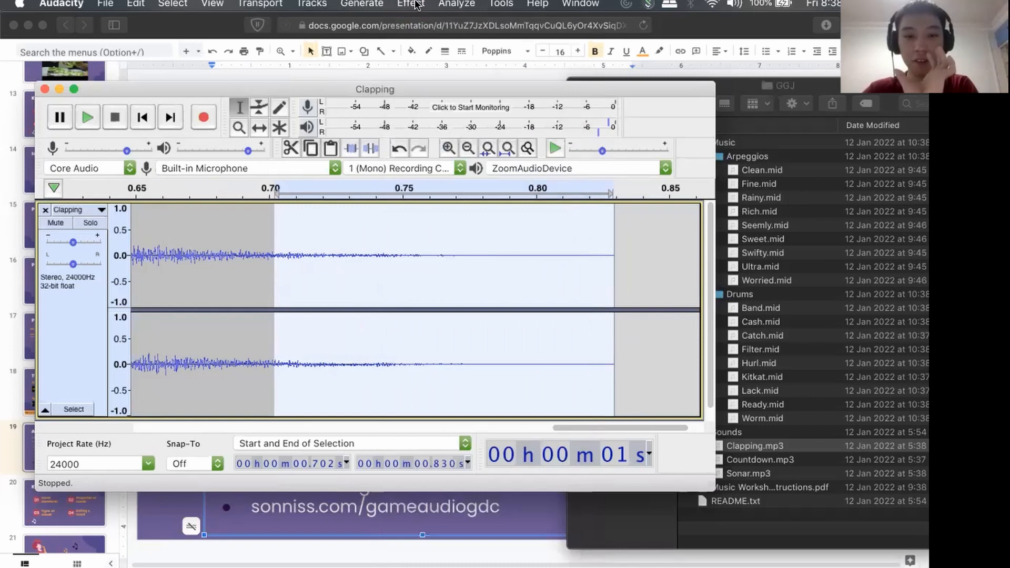
# Repeat the Fade Out four more times on the tail from 0.702 to 0.830 s.
pyautogui.click(415, 4)
pyautogui.click(428, 215)
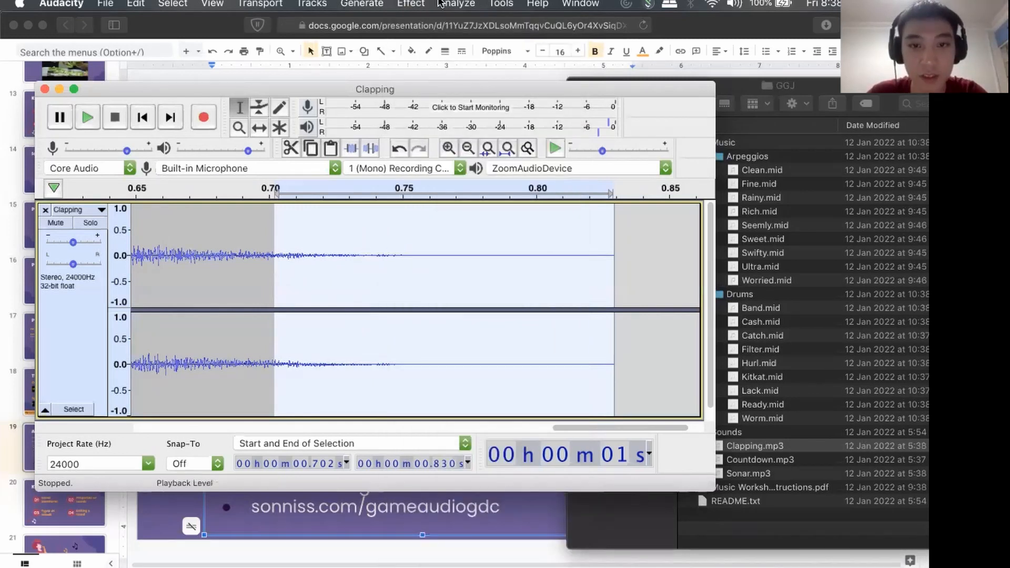
pyautogui.click(410, 4)
pyautogui.click(446, 212)
pyautogui.click(411, 3)
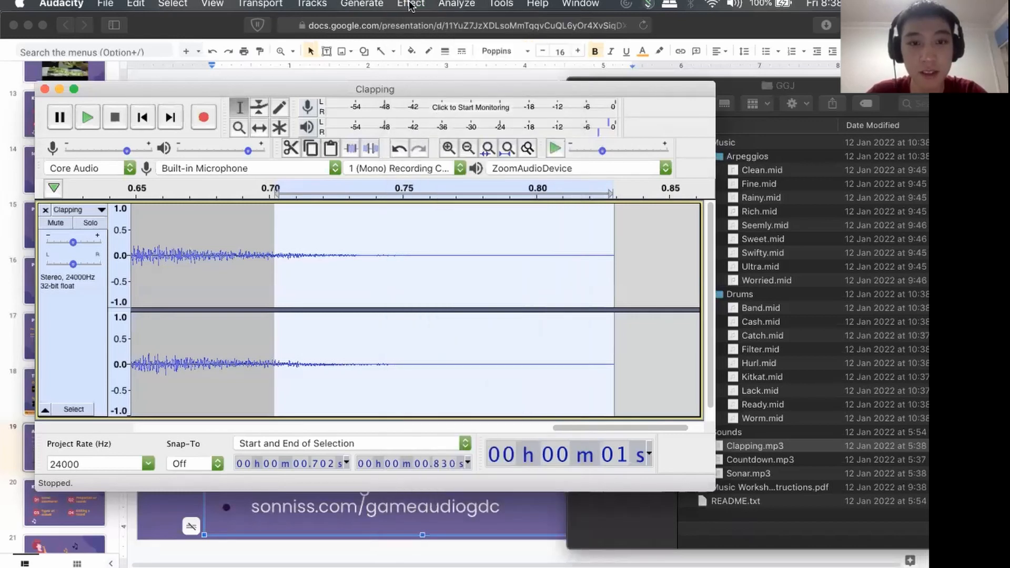
pyautogui.click(445, 220)
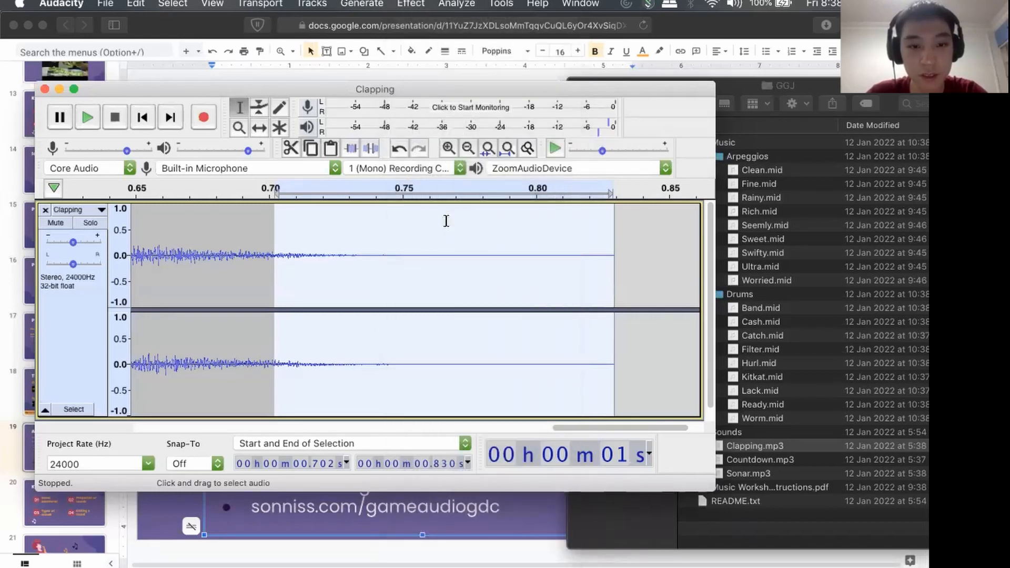
pyautogui.click(411, 3)
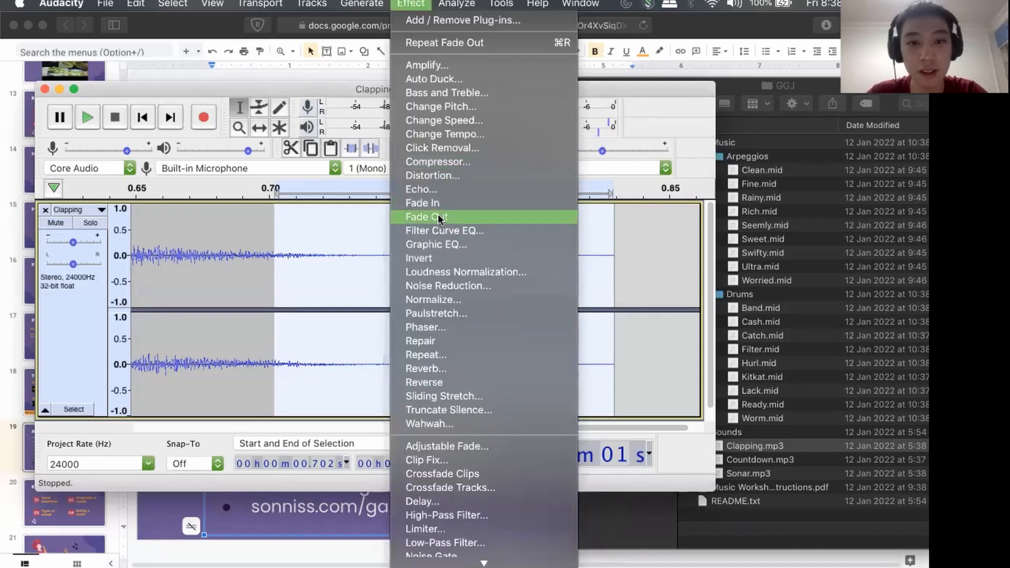
pyautogui.click(437, 216)
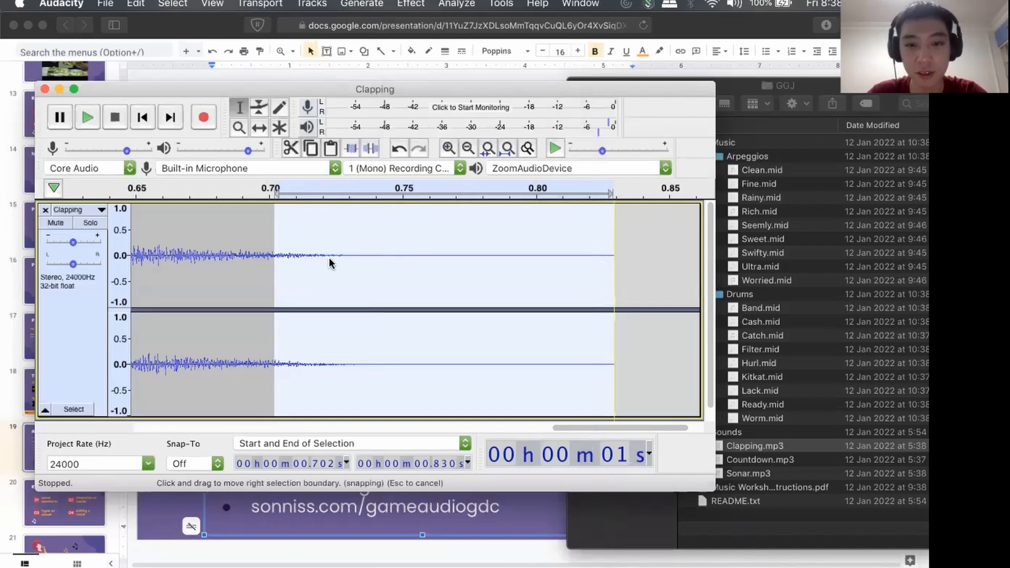
# Clear the tail selection and play the faded three-clap section from the start.
pyautogui.scroll(-3, 440, 273)
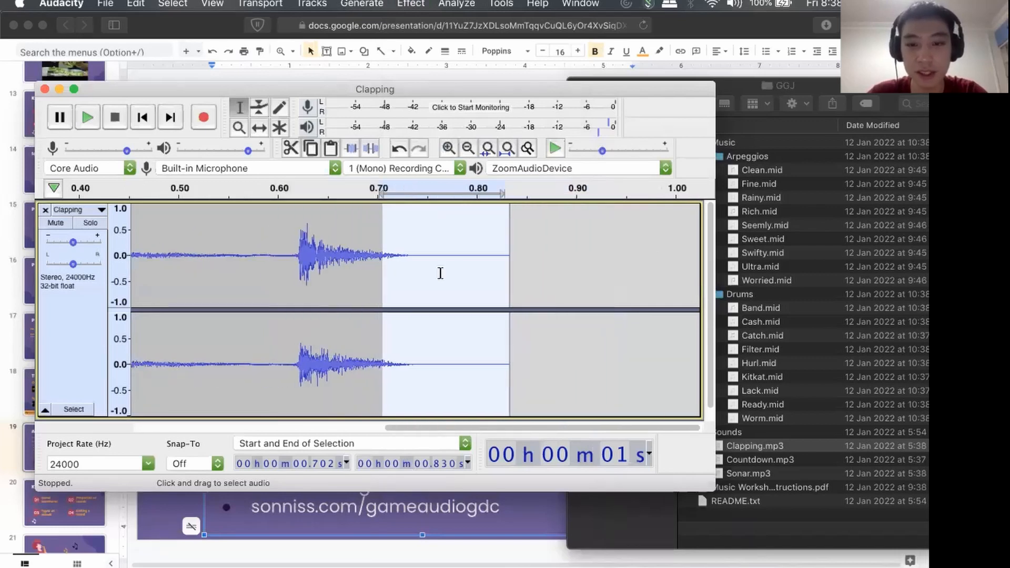
pyautogui.hscroll(-4, 440, 273)
pyautogui.hscroll(3, 476, 267)
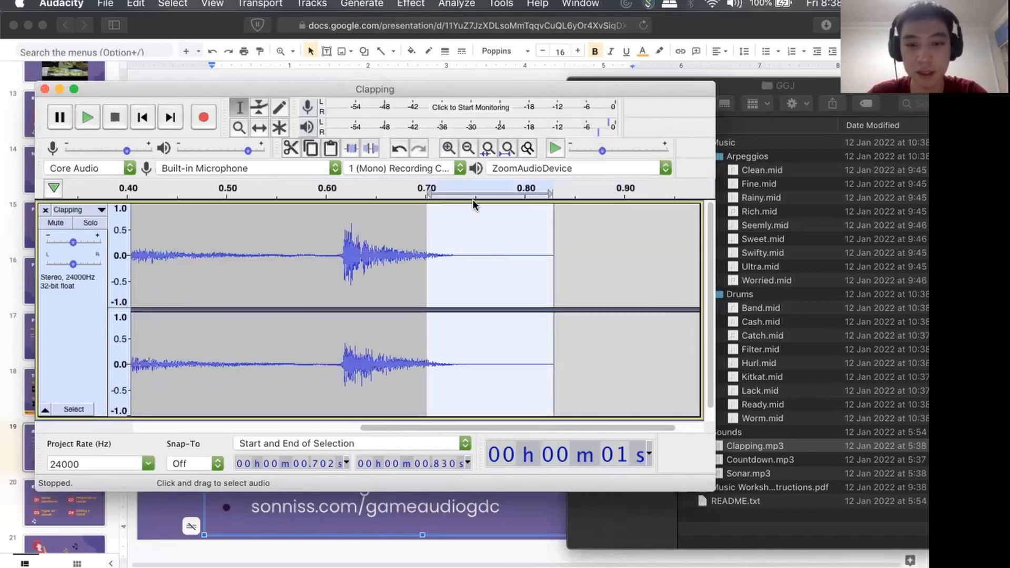
pyautogui.click(518, 260)
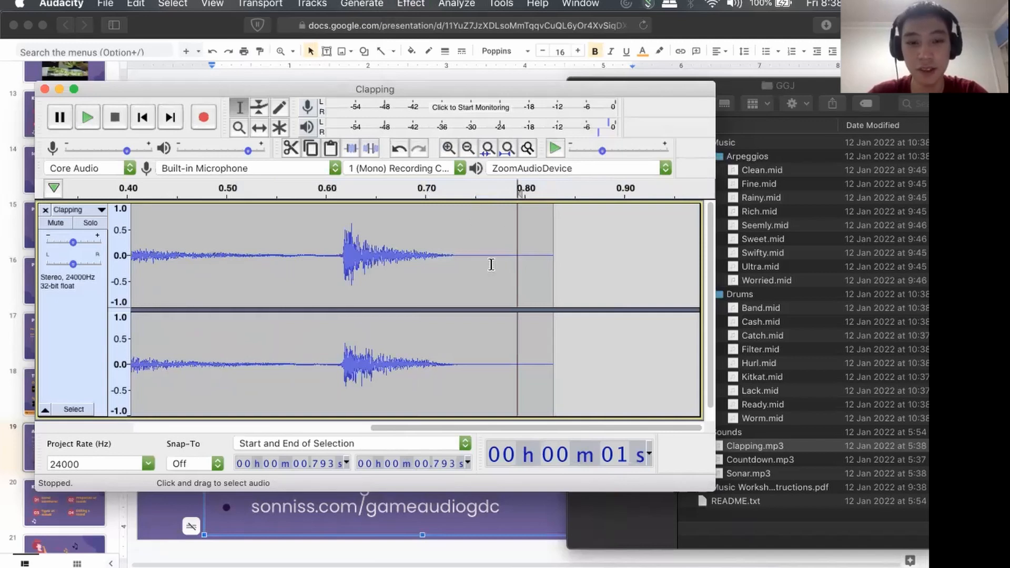
pyautogui.scroll(-5, 489, 267)
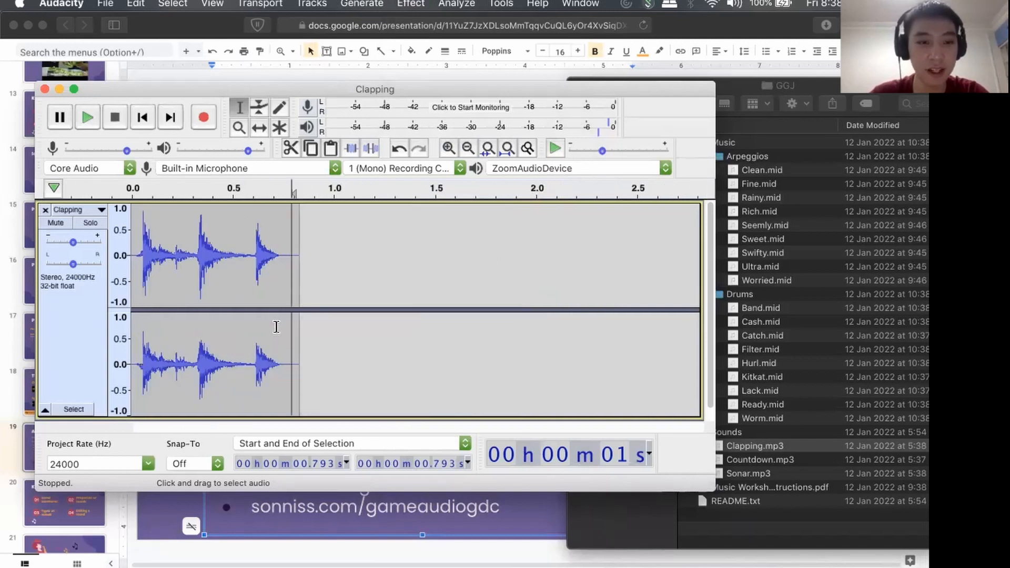
pyautogui.scroll(3, 276, 326)
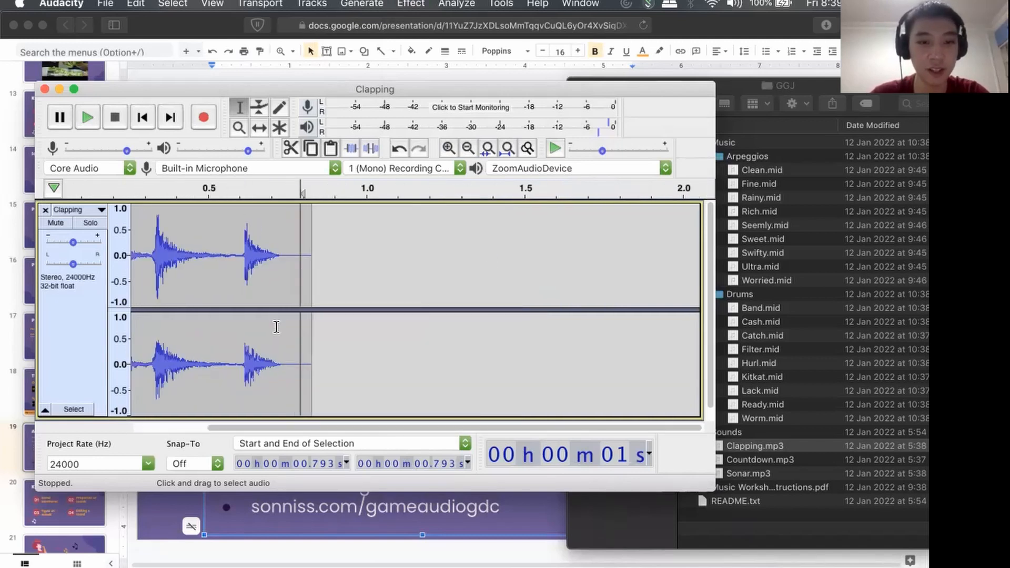
pyautogui.click(86, 110)
pyautogui.click(142, 116)
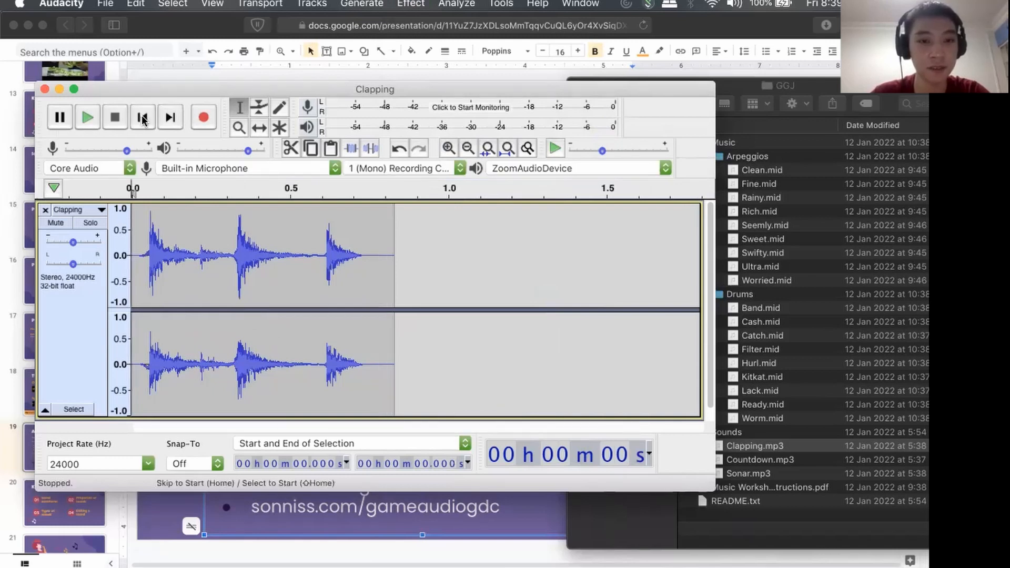
pyautogui.click(88, 118)
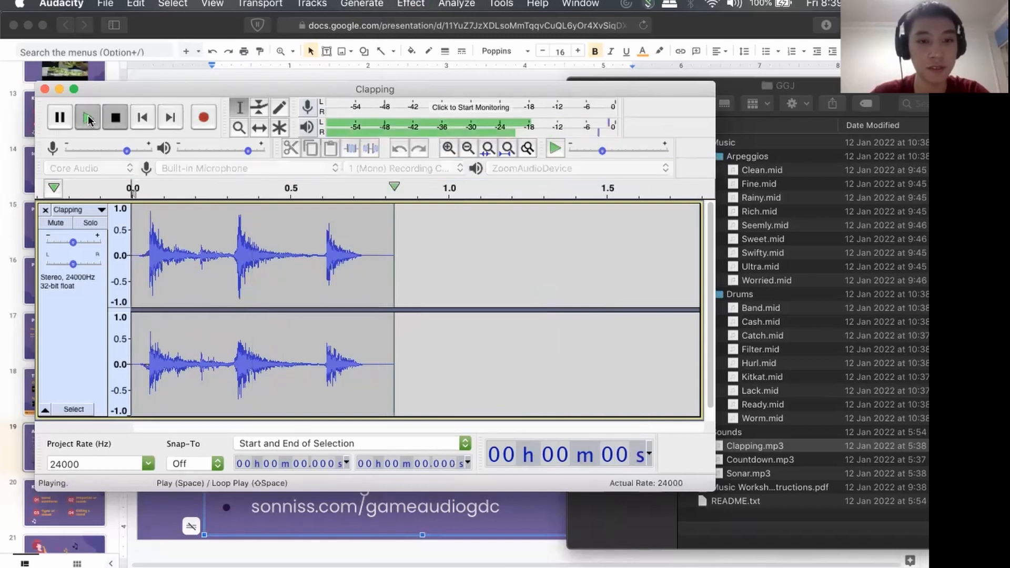
pyautogui.click(87, 117)
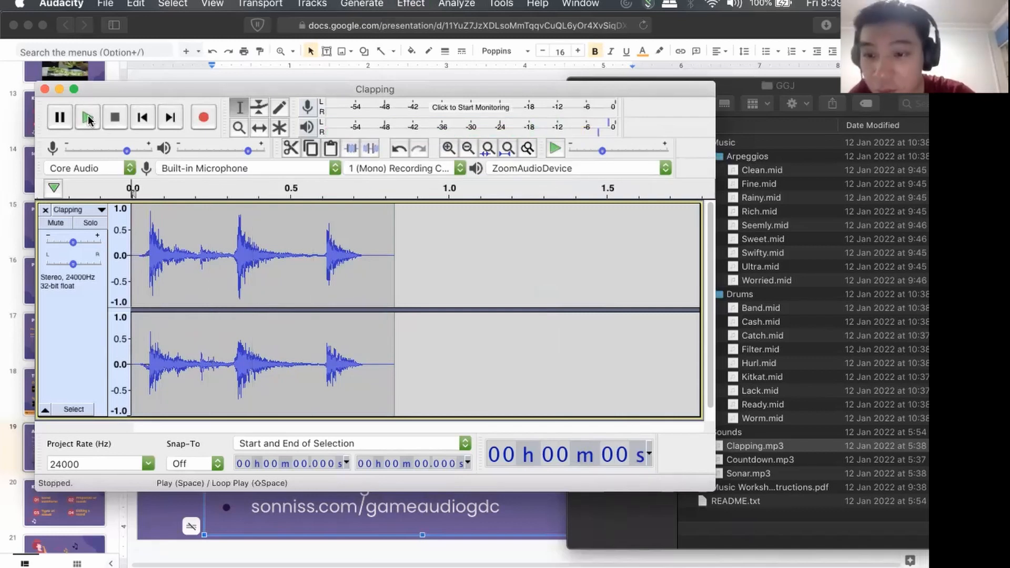
pyautogui.click(411, 4)
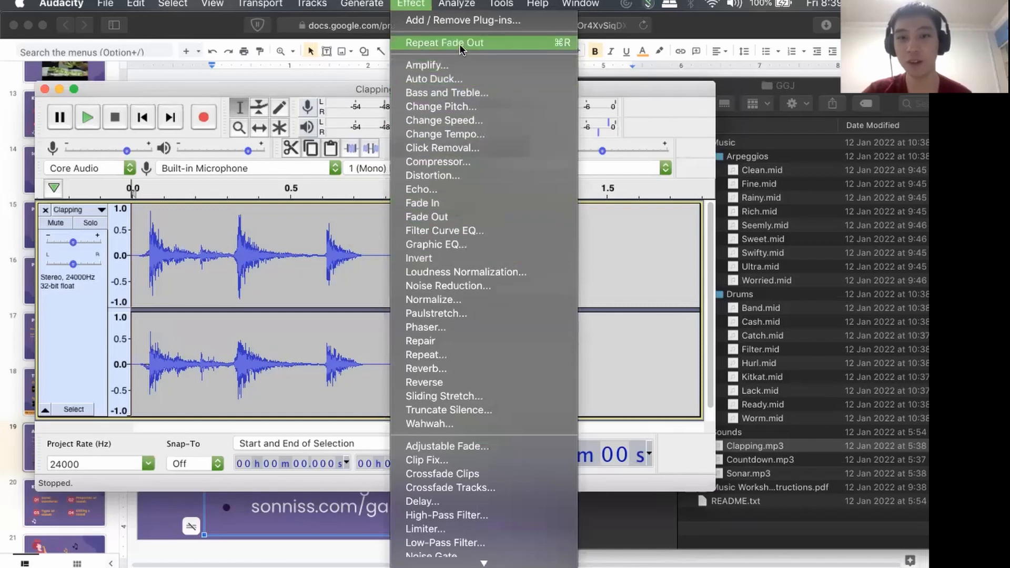
pyautogui.click(419, 2)
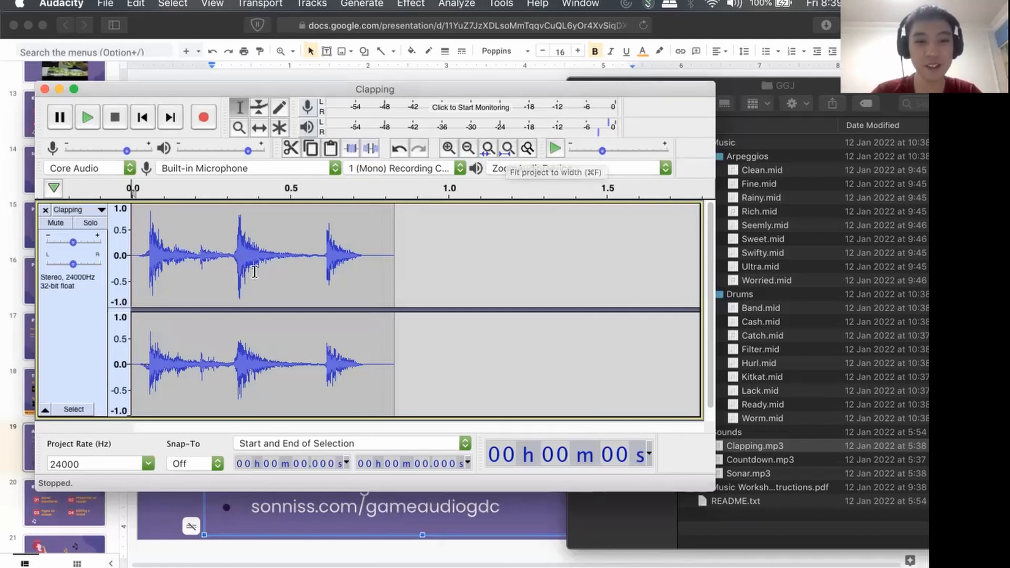
pyautogui.scroll(1, 256, 270)
pyautogui.hscroll(-3, 256, 270)
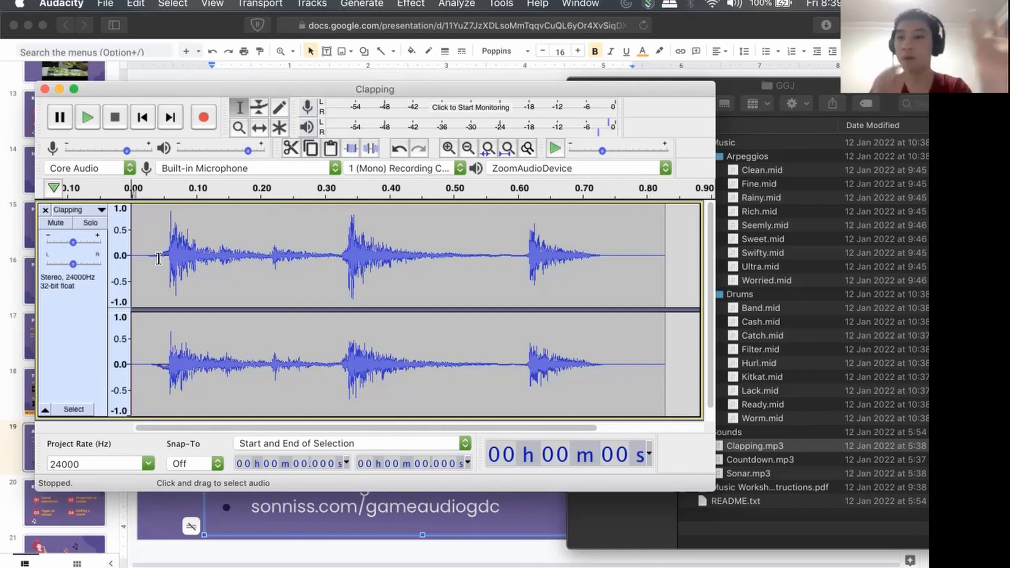
pyautogui.moveTo(147, 238); pyautogui.dragTo(618, 254)
pyautogui.click(266, 248)
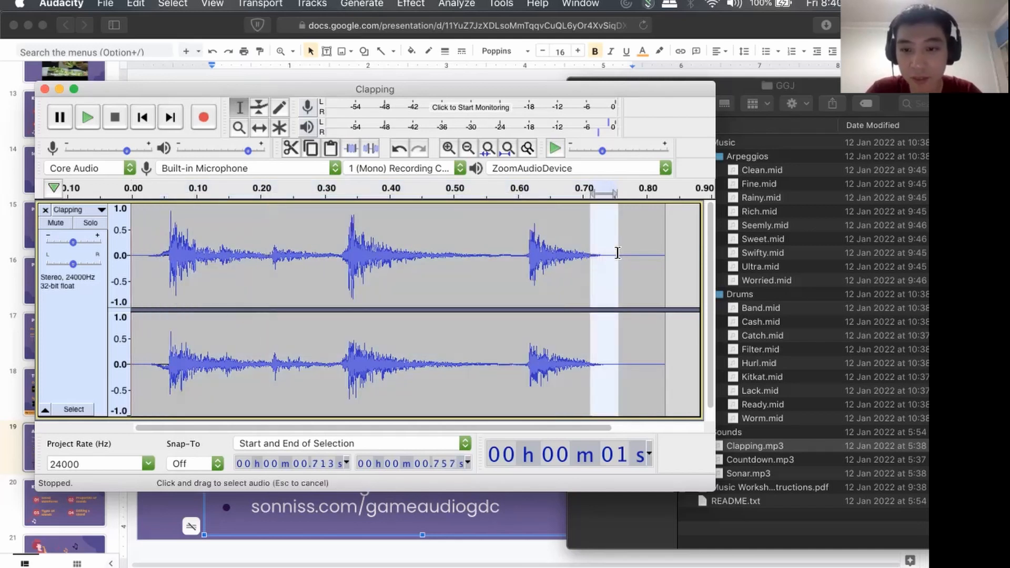
pyautogui.click(510, 264)
pyautogui.click(476, 283)
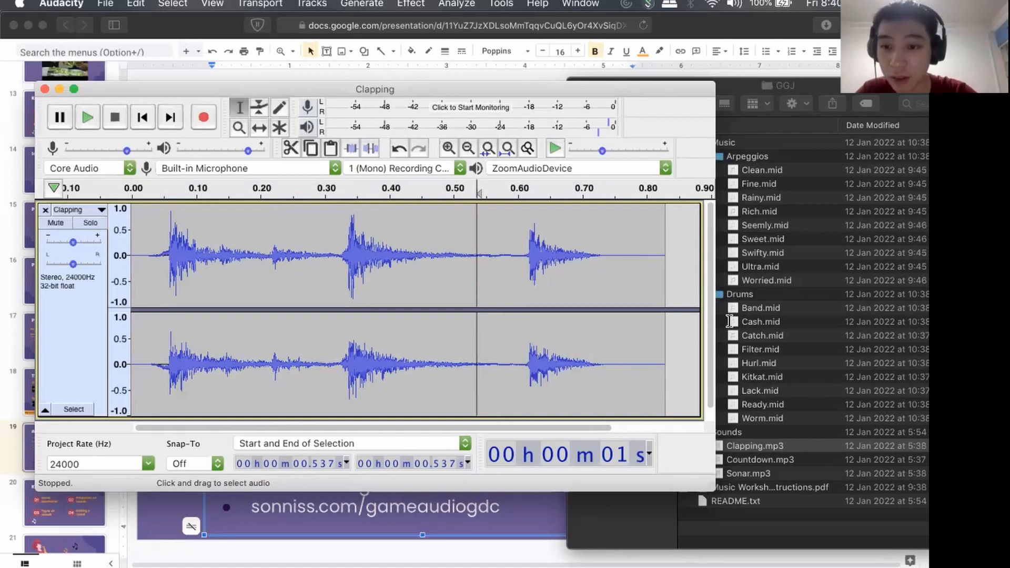
# Examine the faded clap waveform at different zoom levels, from the first clap to the end of the section.
pyautogui.scroll(-3, 482, 356)
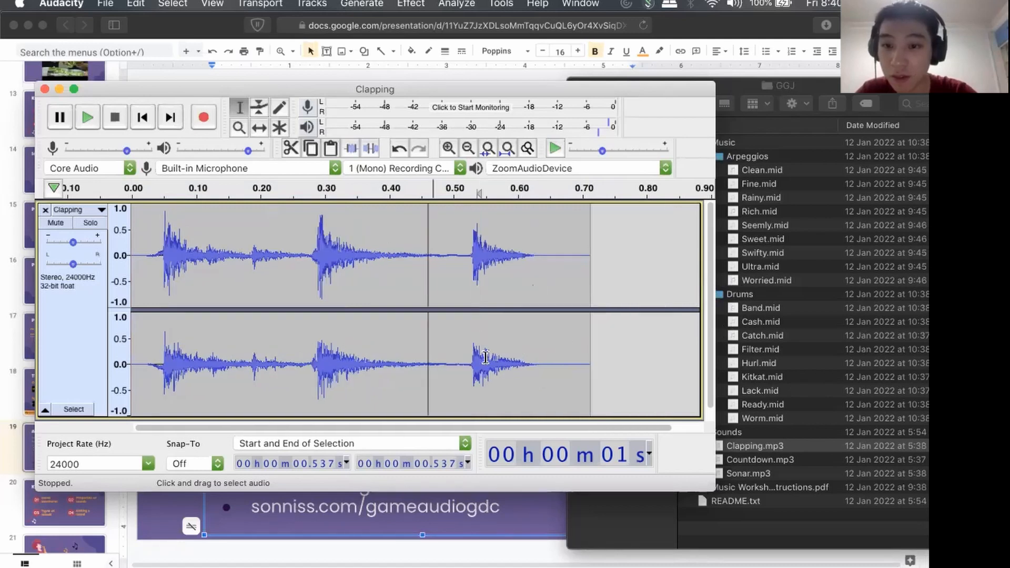
pyautogui.hscroll(4, 484, 357)
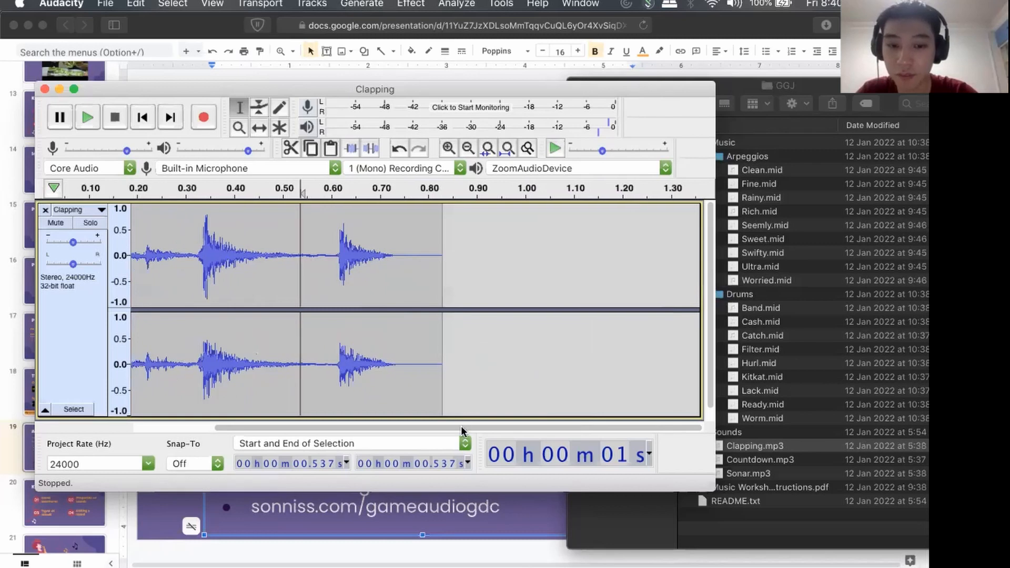
pyautogui.moveTo(401, 427); pyautogui.dragTo(317, 434)
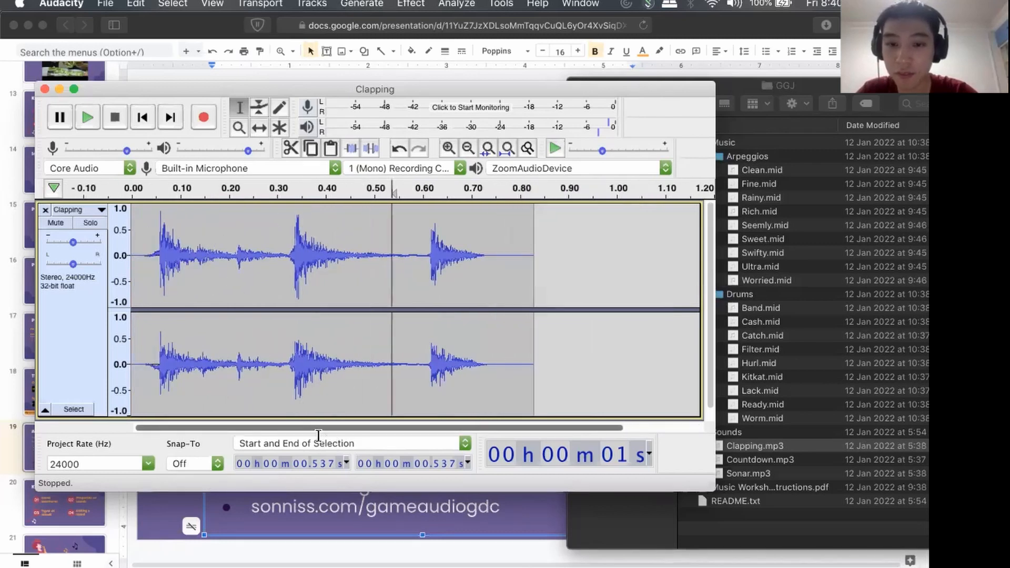
pyautogui.scroll(3, 331, 320)
pyautogui.scroll(-4, 331, 321)
pyautogui.scroll(3, 331, 321)
pyautogui.scroll(-4, 440, 266)
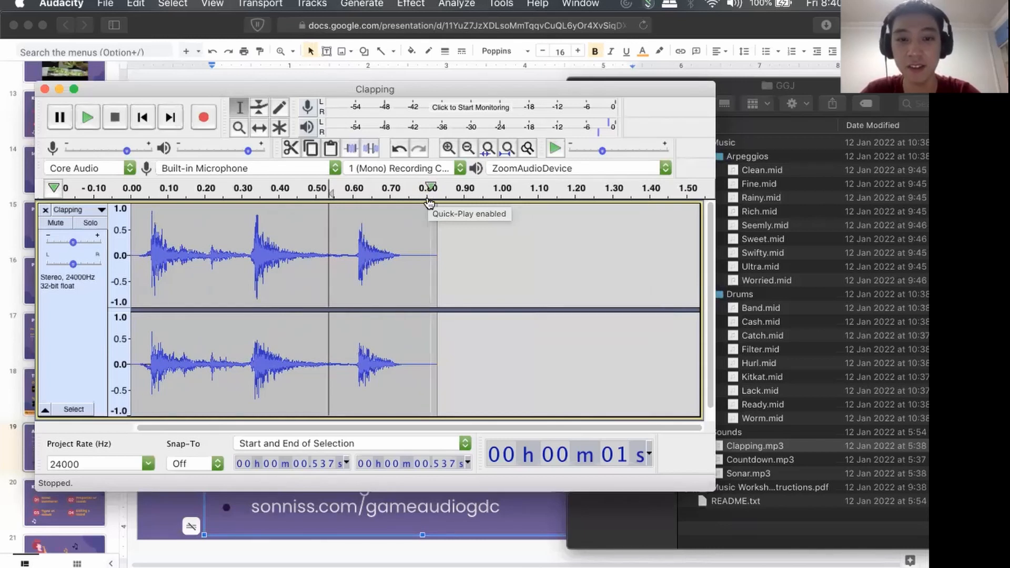
pyautogui.scroll(2, 402, 287)
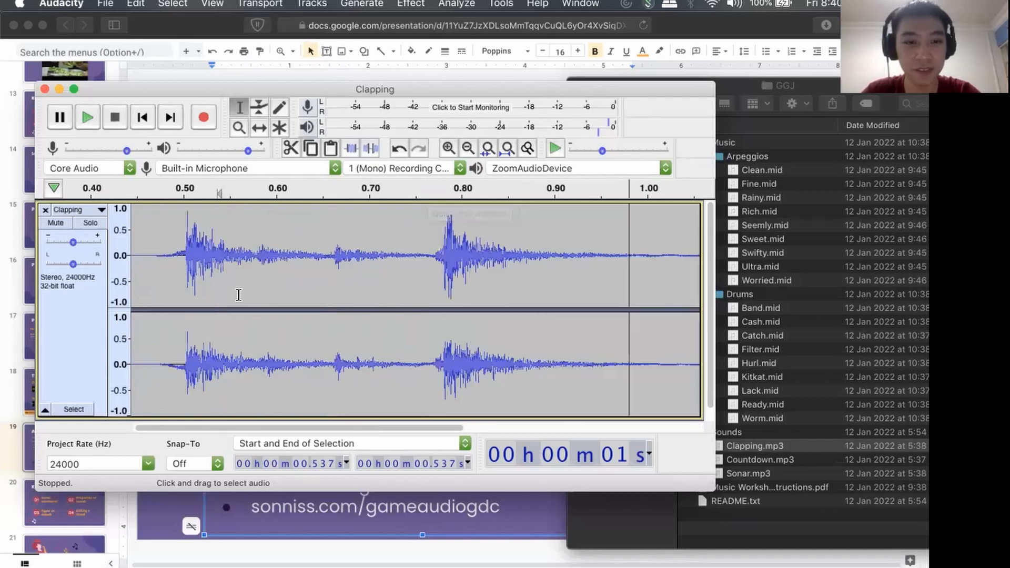
pyautogui.scroll(1, 239, 294)
pyautogui.scroll(-1, 238, 295)
pyautogui.hotkey('ctrl', 'alt', 'Return')
pyautogui.scroll(-1, 238, 295)
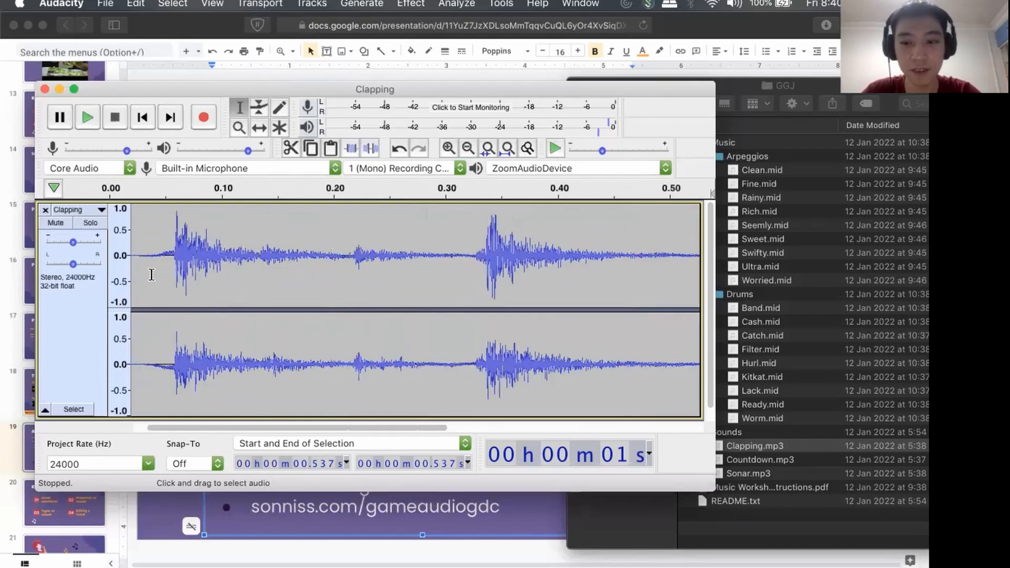
pyautogui.hscroll(-1, 169, 282)
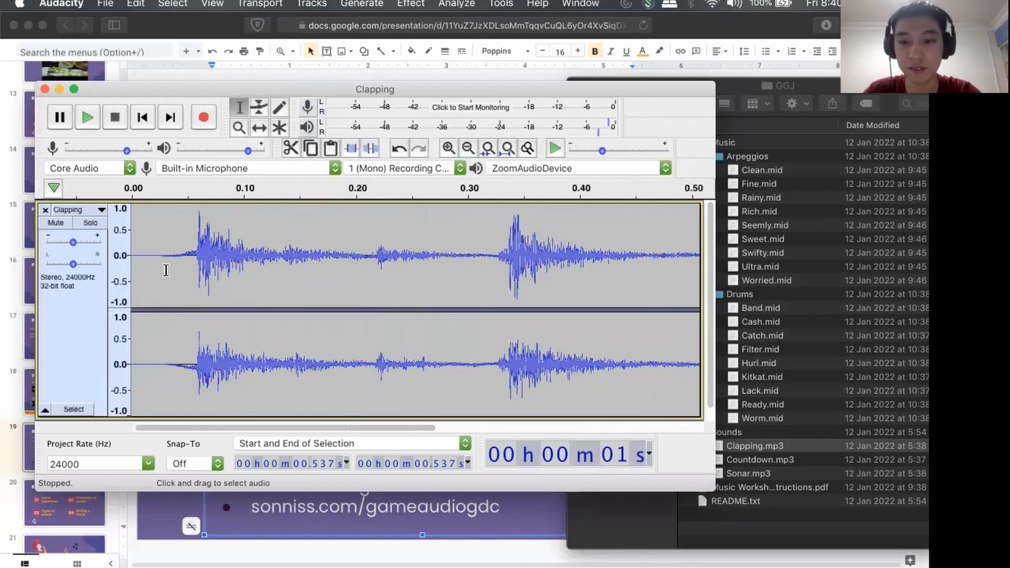
pyautogui.click(136, 4)
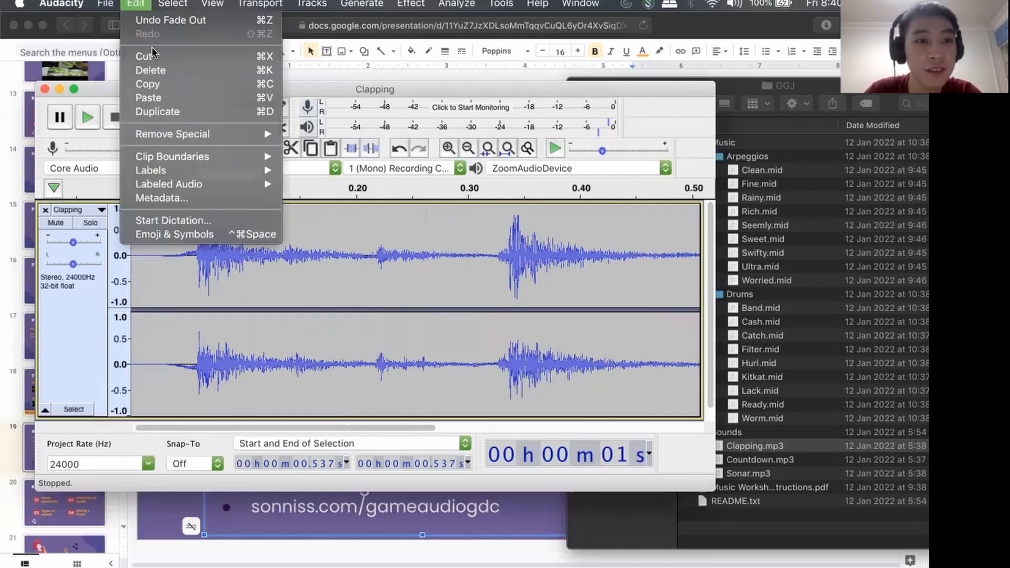
pyautogui.moveTo(202, 2)
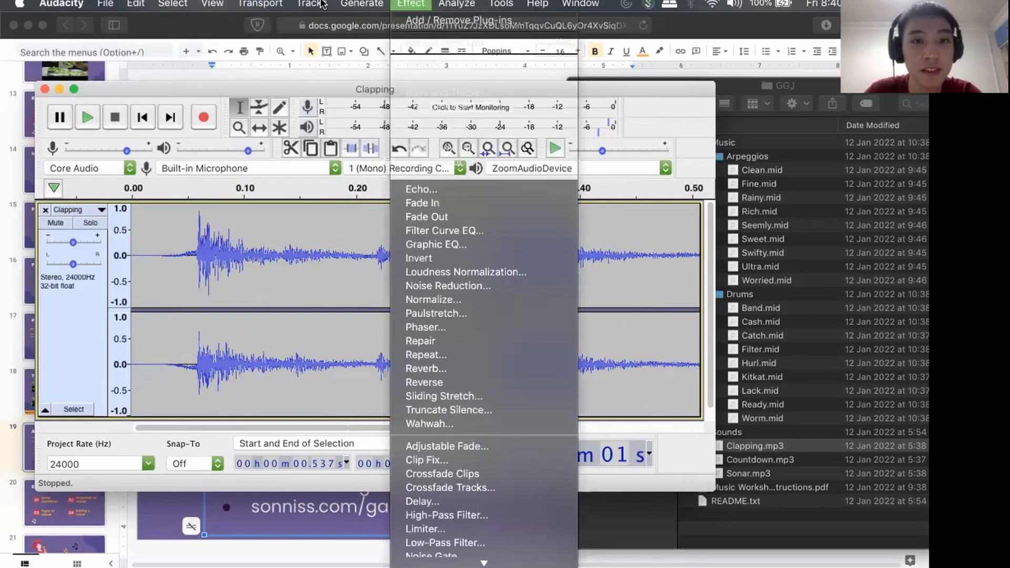
pyautogui.moveTo(322, 62)
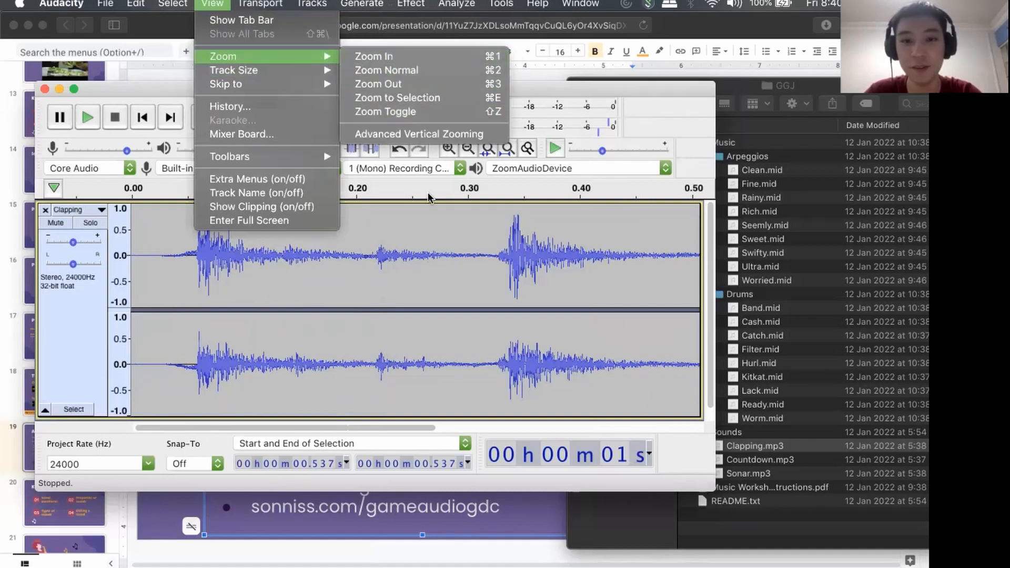
pyautogui.click(636, 89)
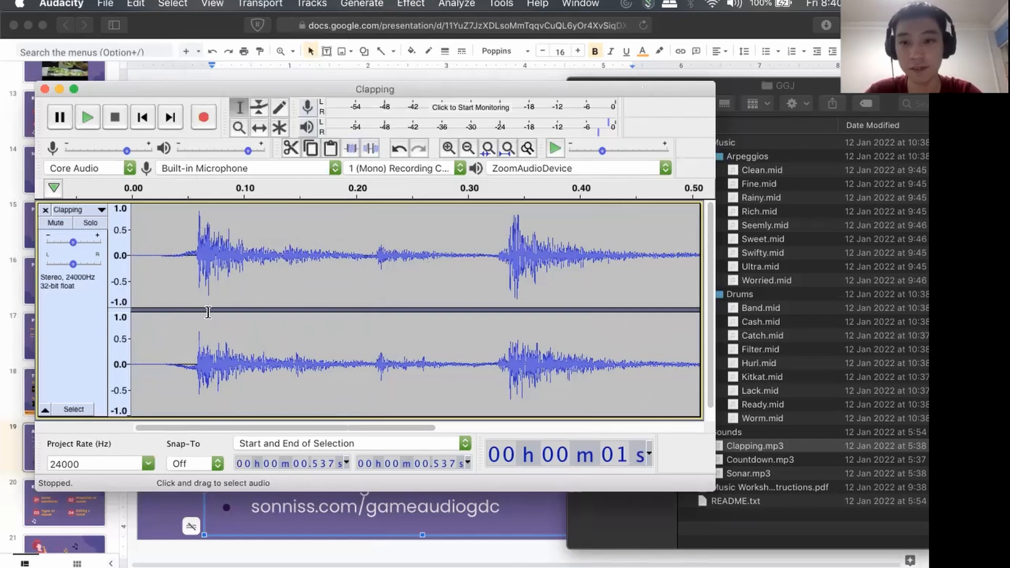
# Examine the faded start of the first clap at several zoom levels, up to the whole three-clap section.
pyautogui.scroll(2, 207, 311)
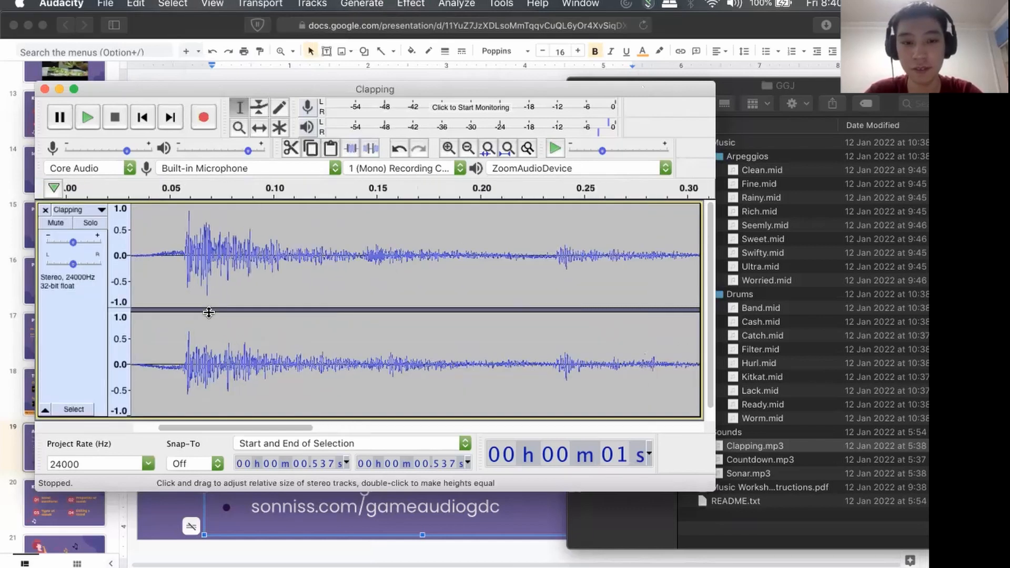
pyautogui.scroll(2, 208, 312)
pyautogui.scroll(-2, 208, 311)
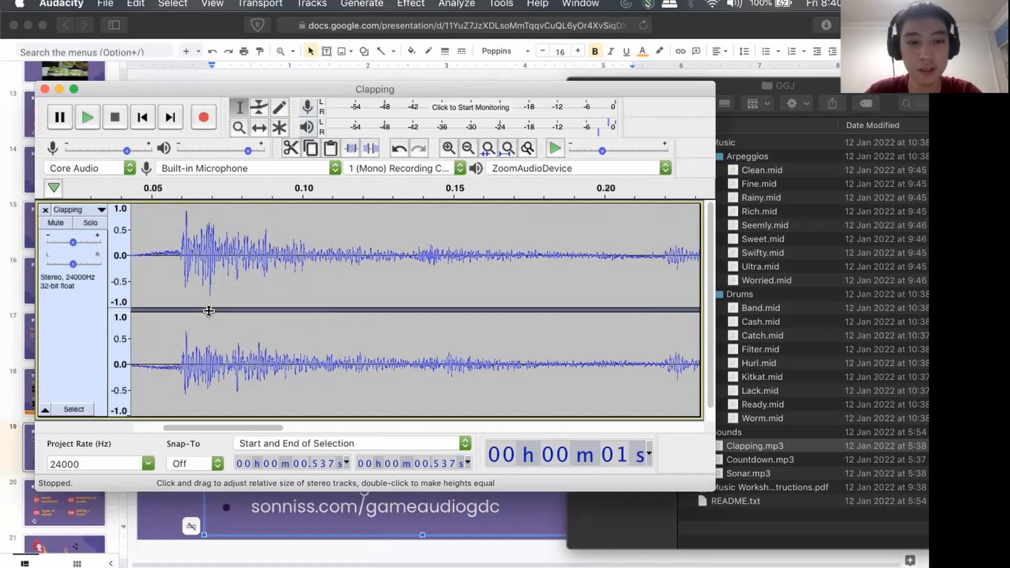
pyautogui.hscroll(-4, 208, 311)
pyautogui.scroll(-1, 207, 311)
pyautogui.scroll(-2, 207, 311)
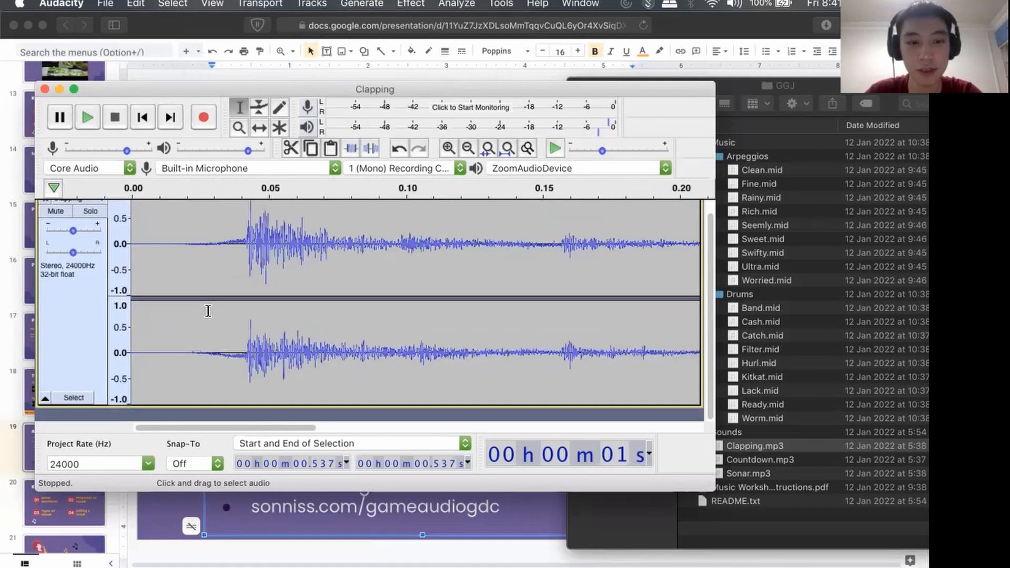
pyautogui.scroll(1, 207, 310)
pyautogui.scroll(-1, 207, 311)
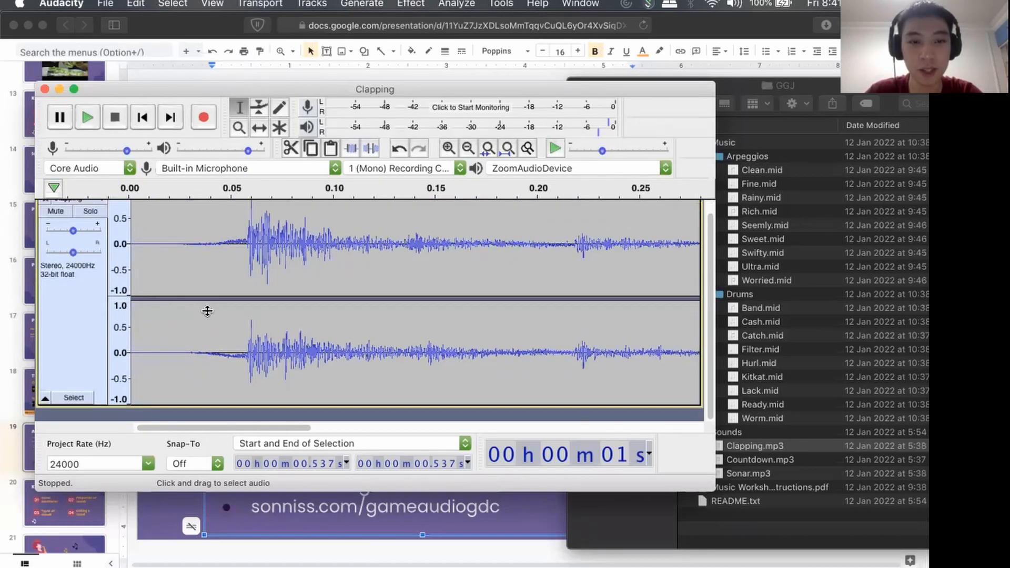
pyautogui.scroll(1, 207, 311)
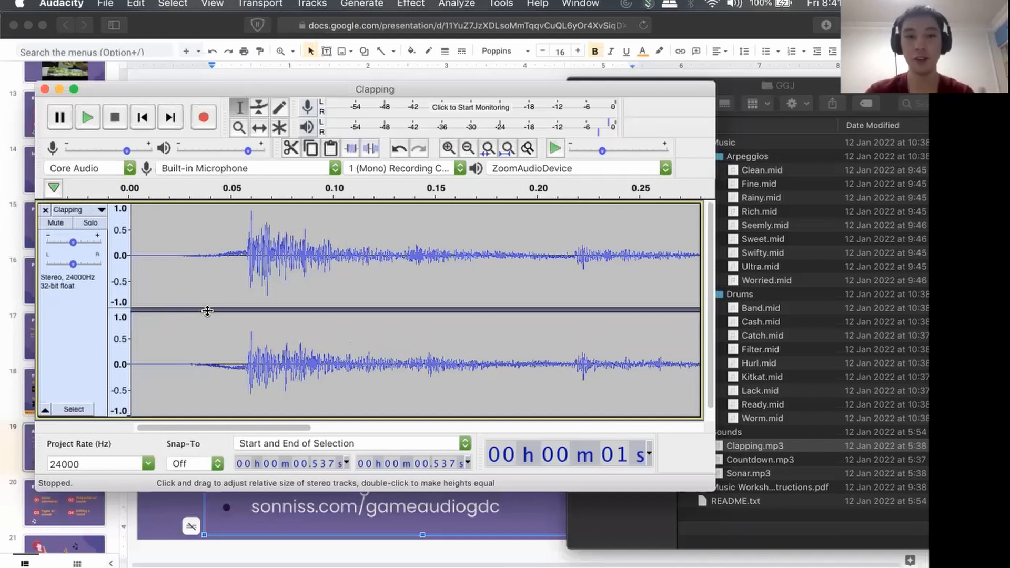
pyautogui.scroll(-2, 181, 351)
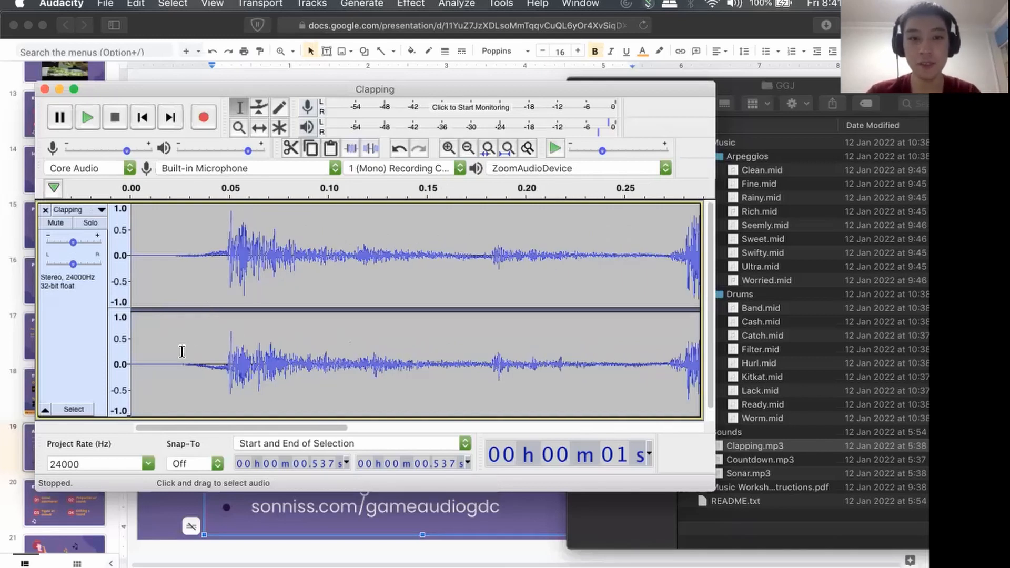
pyautogui.scroll(-2, 181, 352)
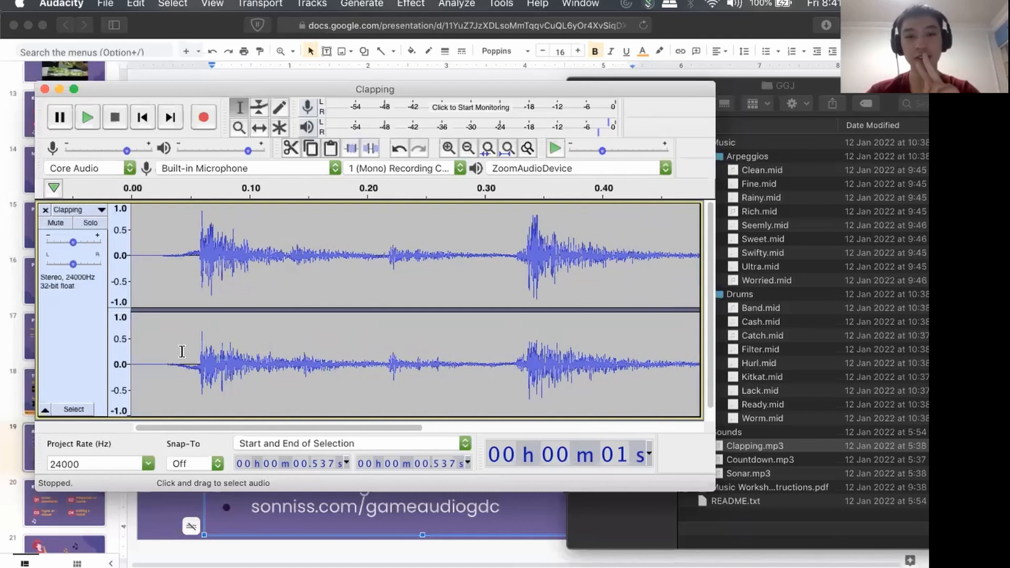
pyautogui.scroll(-4, 182, 352)
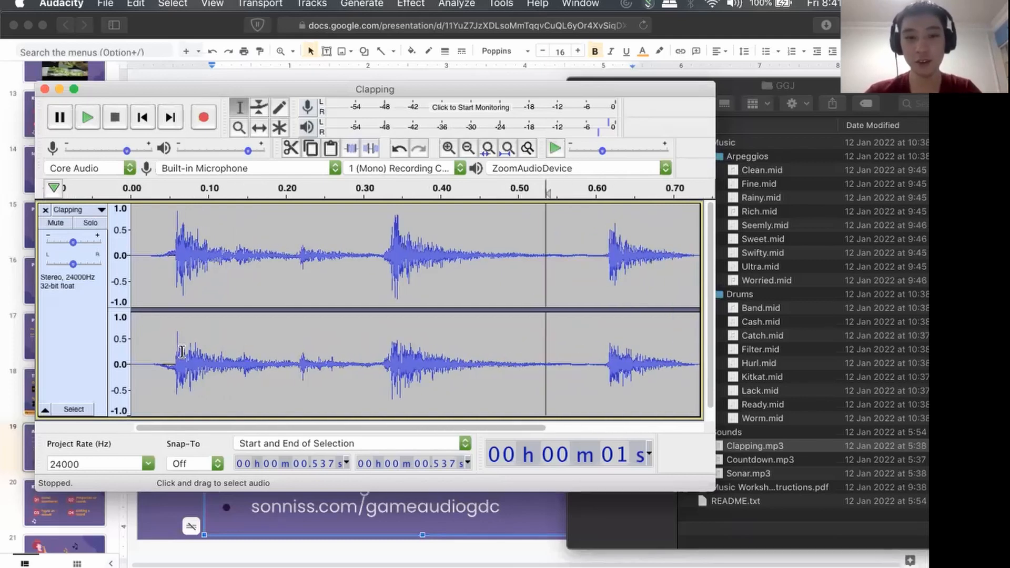
pyautogui.scroll(-1, 181, 351)
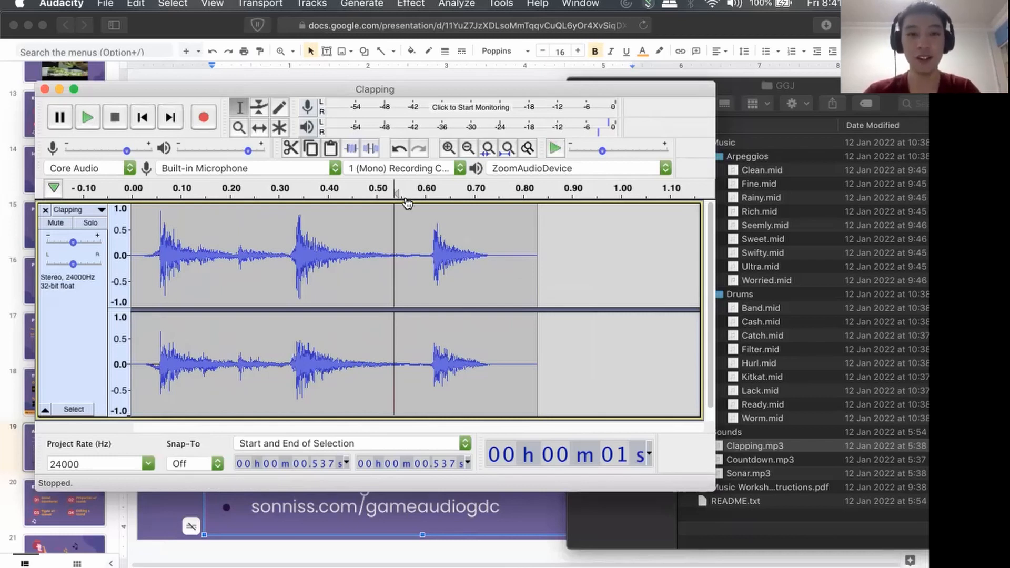
# Select the whole three-clap clip and apply Change Speed to it with a speed multiplier of 2.
pyautogui.click(408, 3)
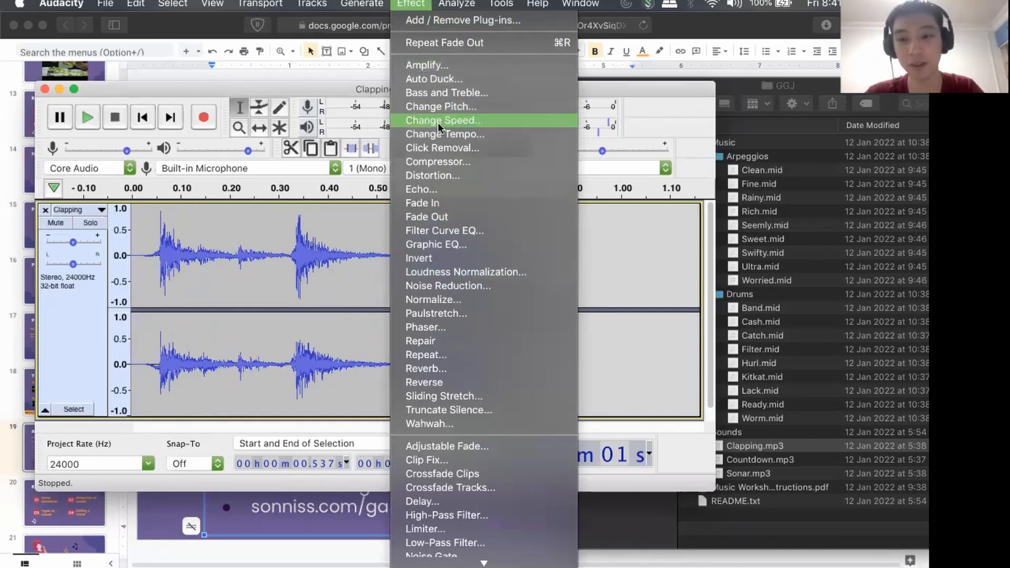
pyautogui.click(609, 271)
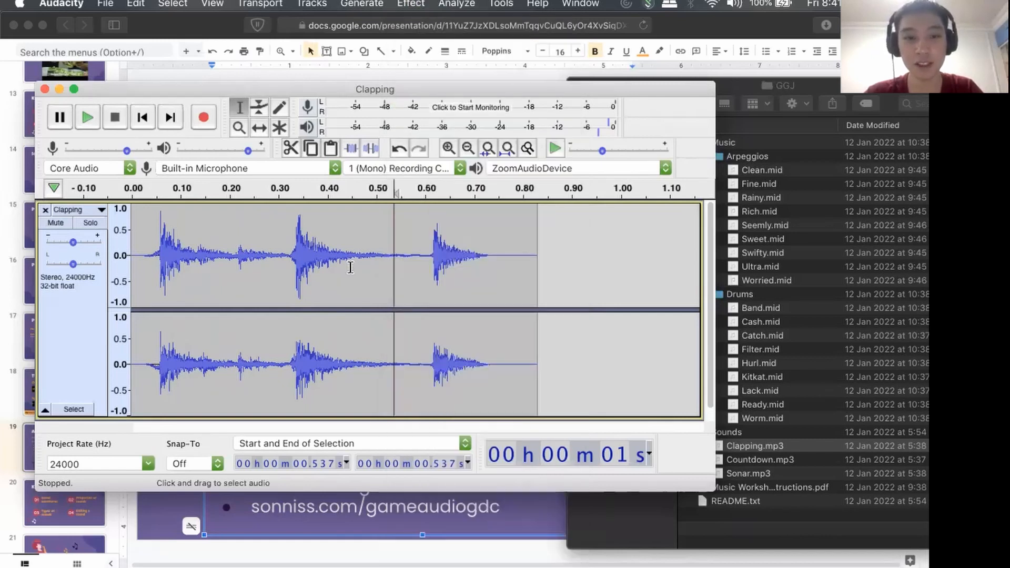
pyautogui.doubleClick(236, 241)
pyautogui.click(173, 5)
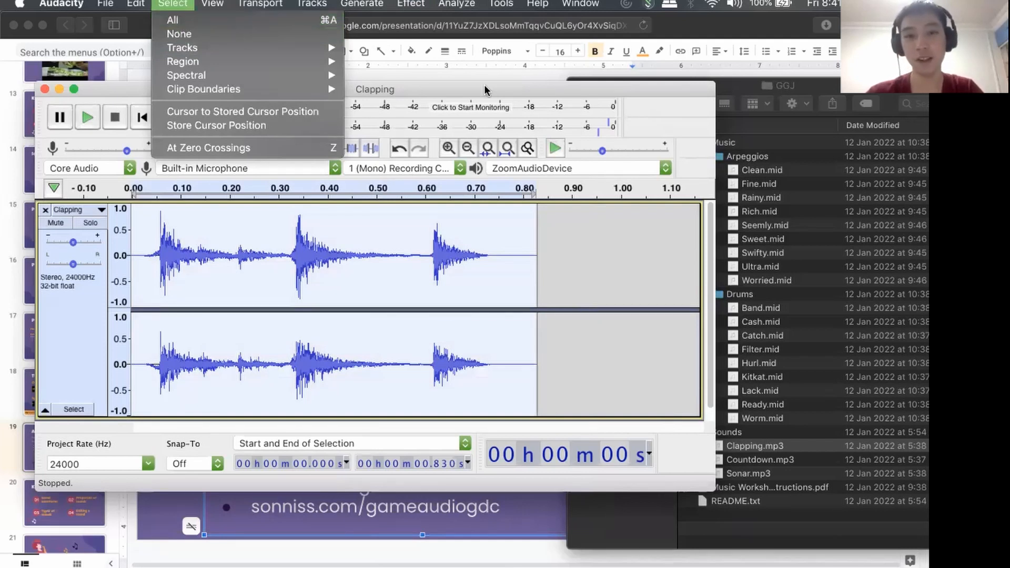
pyautogui.click(645, 84)
pyautogui.click(410, 5)
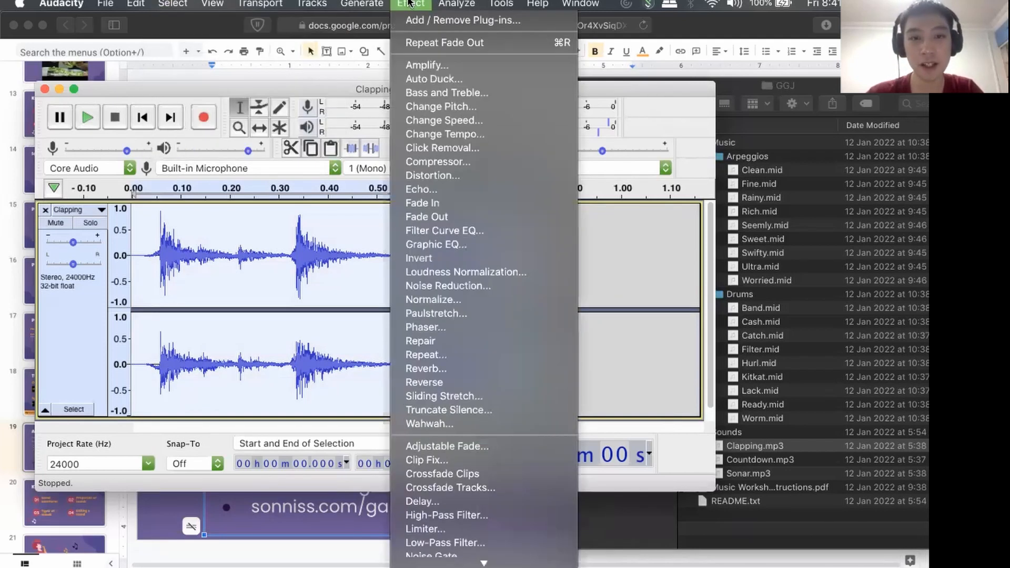
pyautogui.click(427, 120)
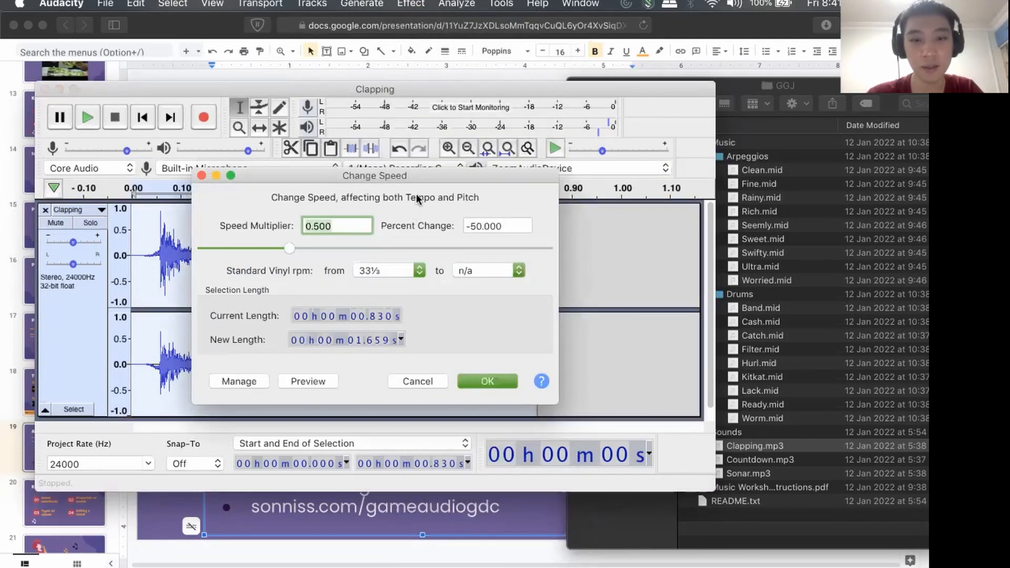
pyautogui.moveTo(422, 170); pyautogui.dragTo(469, 129)
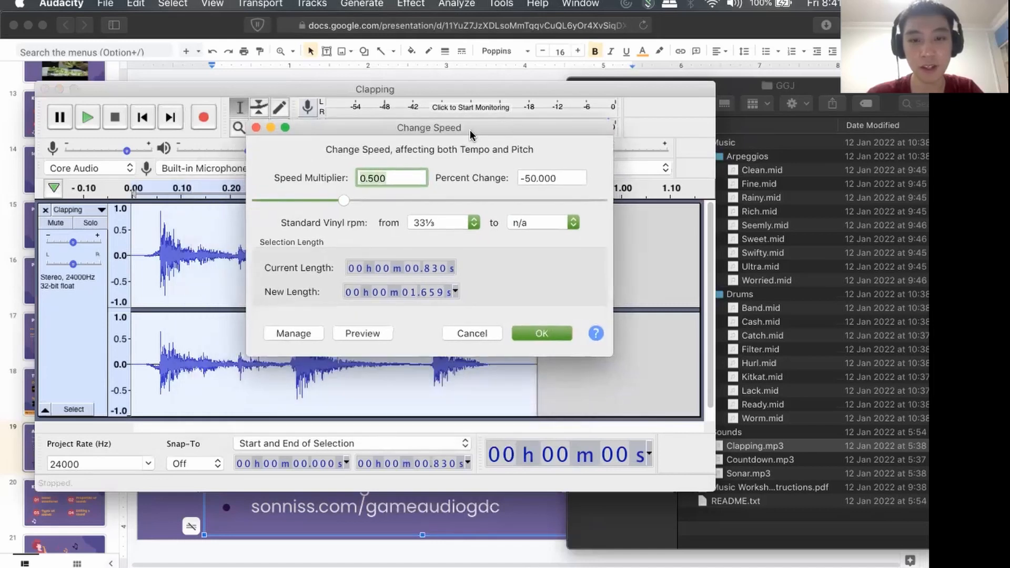
pyautogui.click(389, 184)
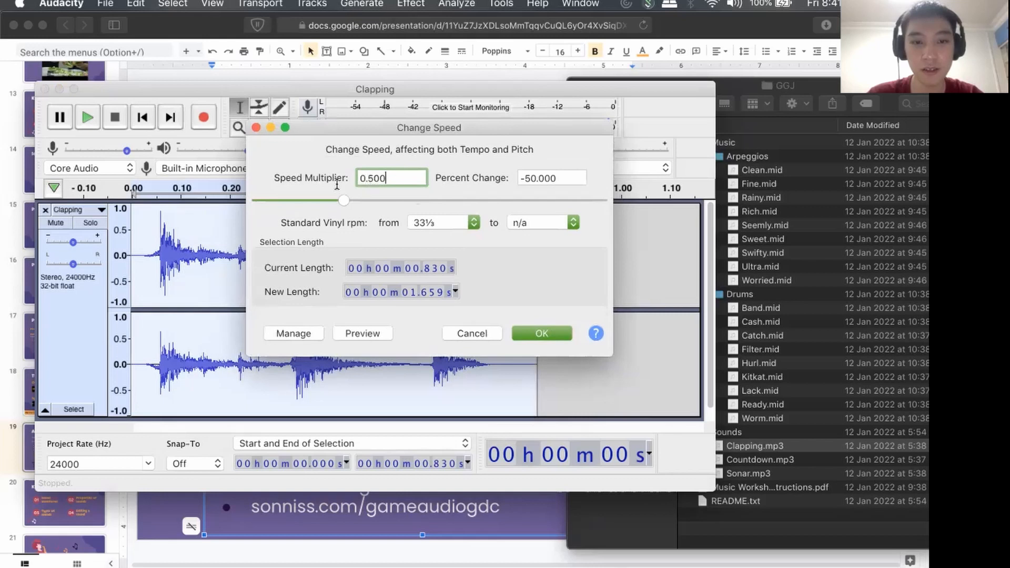
pyautogui.press('BackSpace')
pyautogui.press('BackSpace')
pyautogui.press('BackSpace')
pyautogui.press('BackSpace')
pyautogui.press('BackSpace')
pyautogui.write('2')
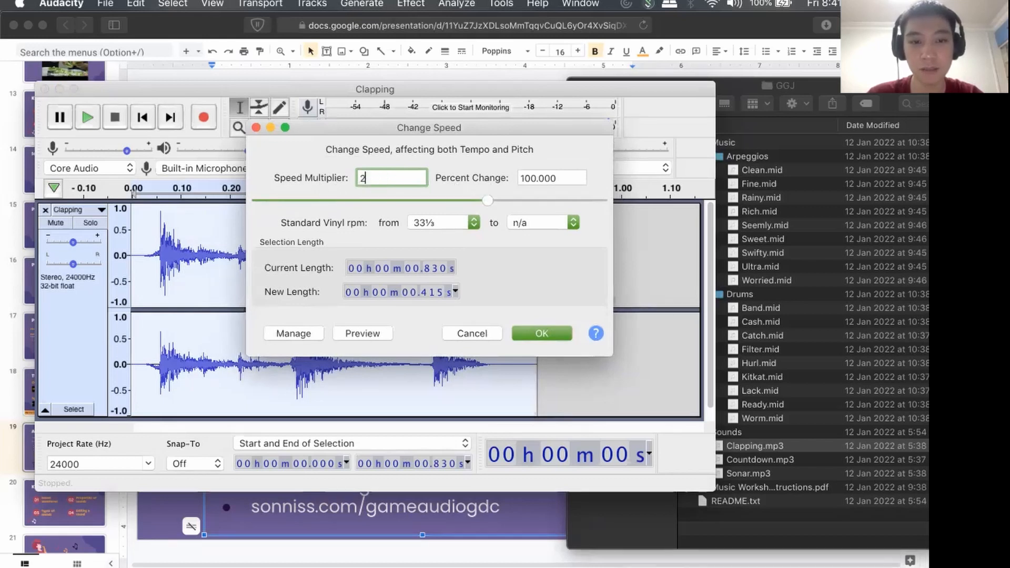
pyautogui.press('Tab')
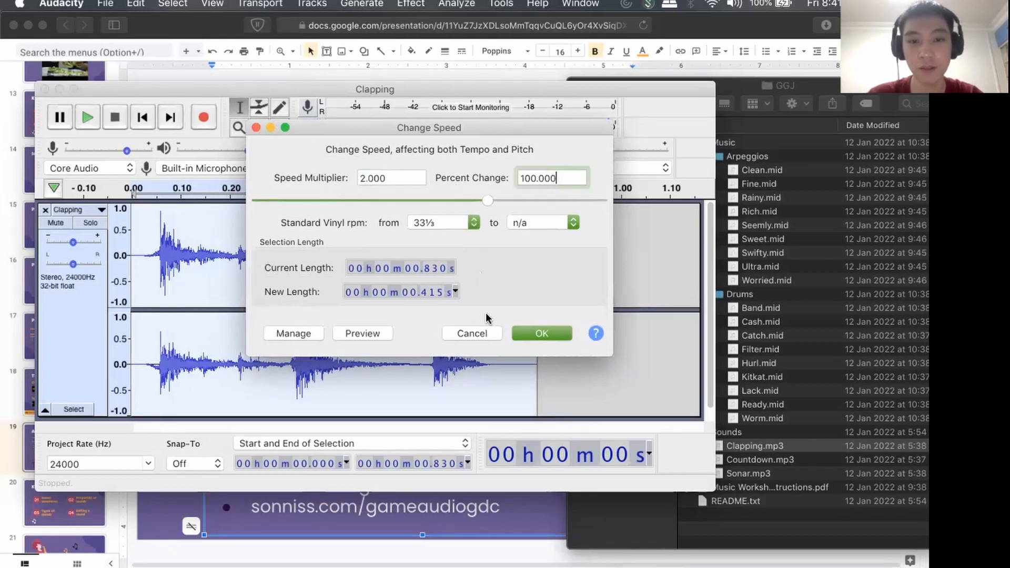
pyautogui.click(542, 328)
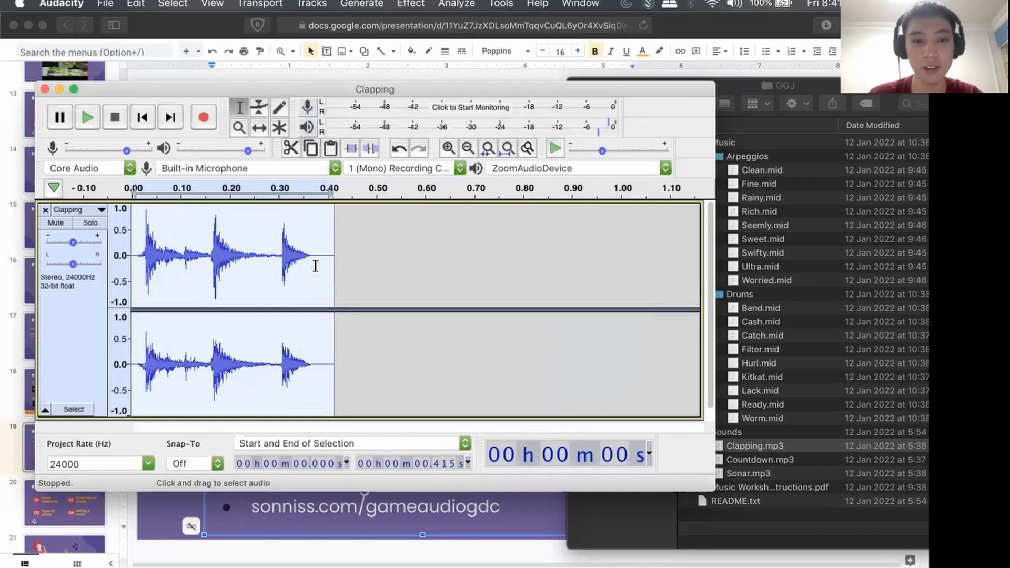
# Return to the start of the track and play the sped-up claps twice.
pyautogui.click(141, 117)
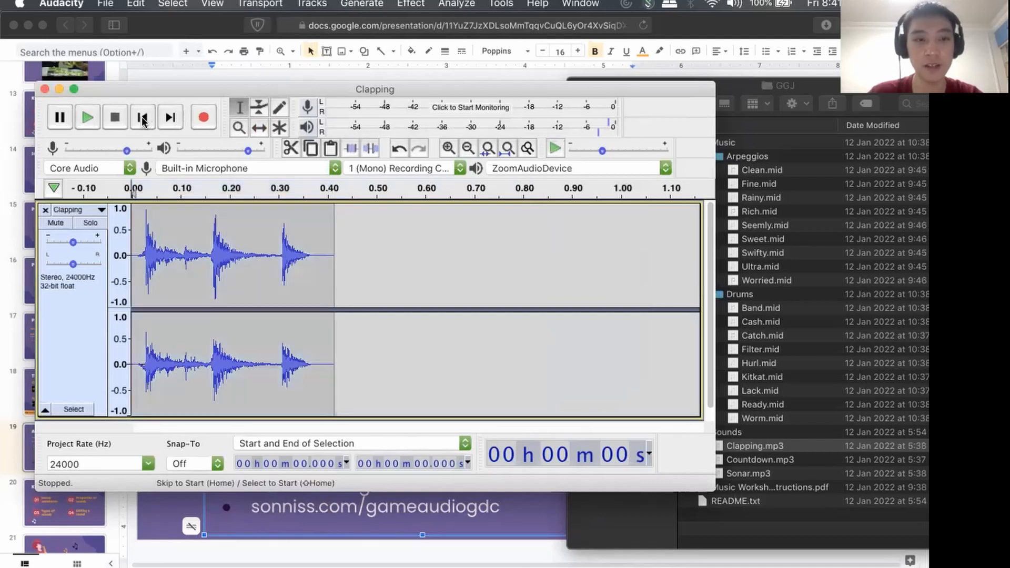
pyautogui.click(86, 119)
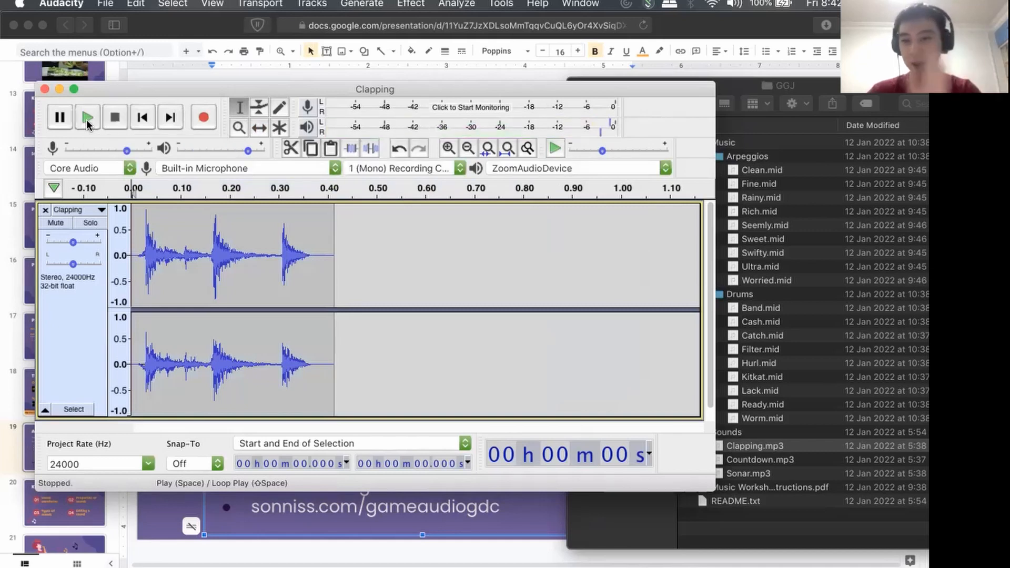
pyautogui.click(86, 119)
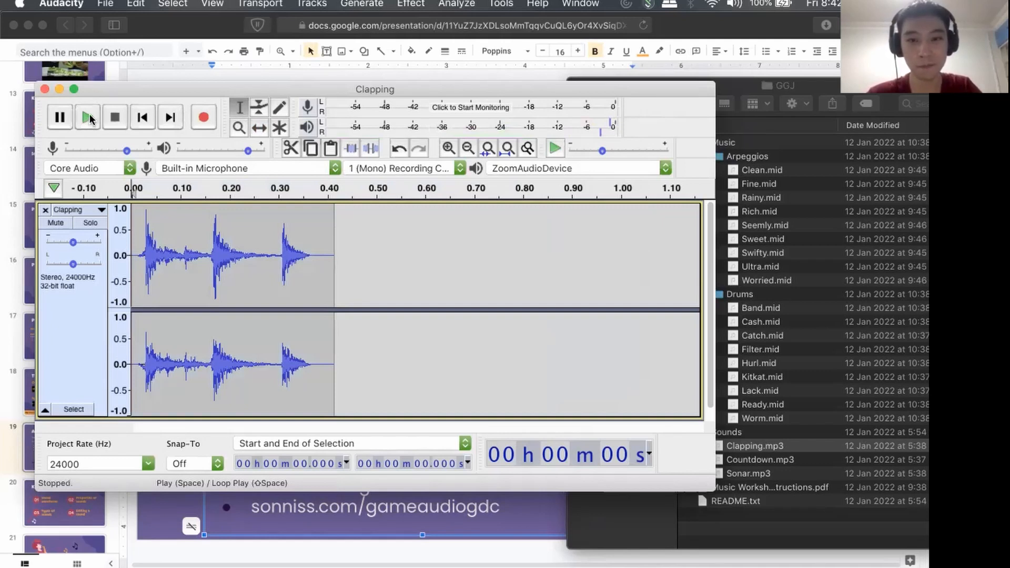
# Undo the speed change to play the claps at original speed, and redo it to play the fast version for comparison.
pyautogui.press('super+z')
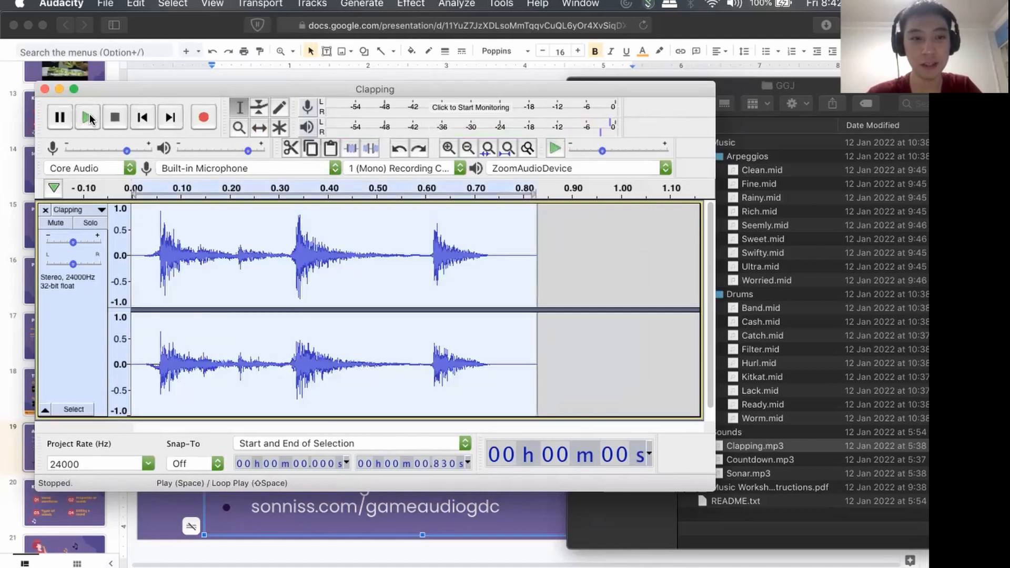
pyautogui.click(88, 118)
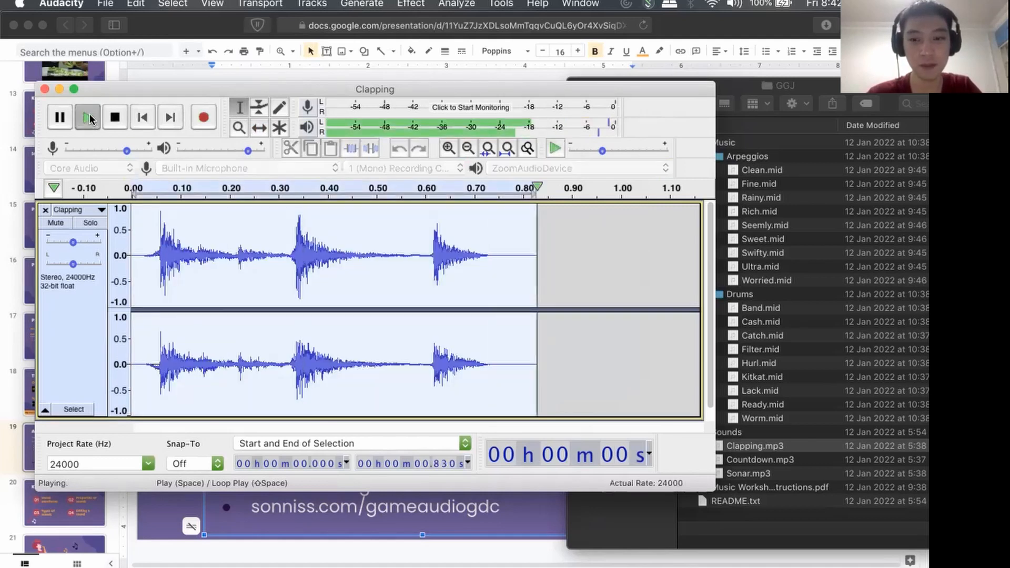
pyautogui.press('super+shift+z')
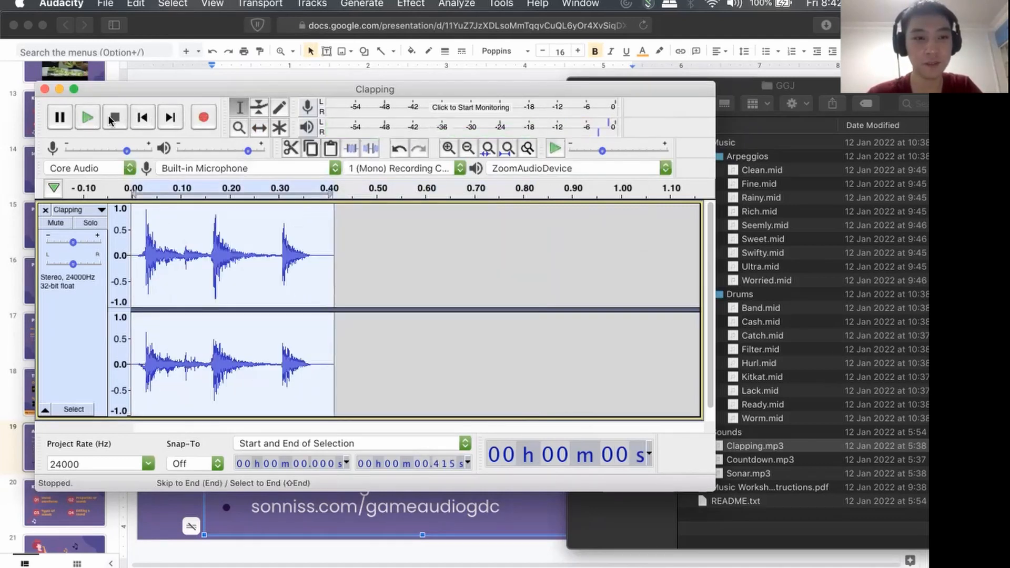
pyautogui.click(81, 115)
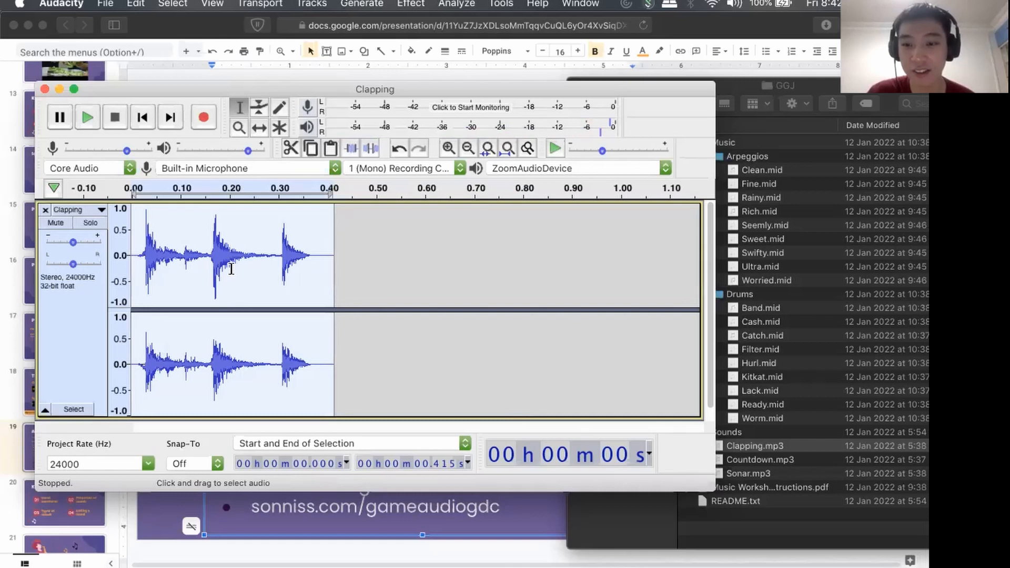
pyautogui.scroll(3, 230, 269)
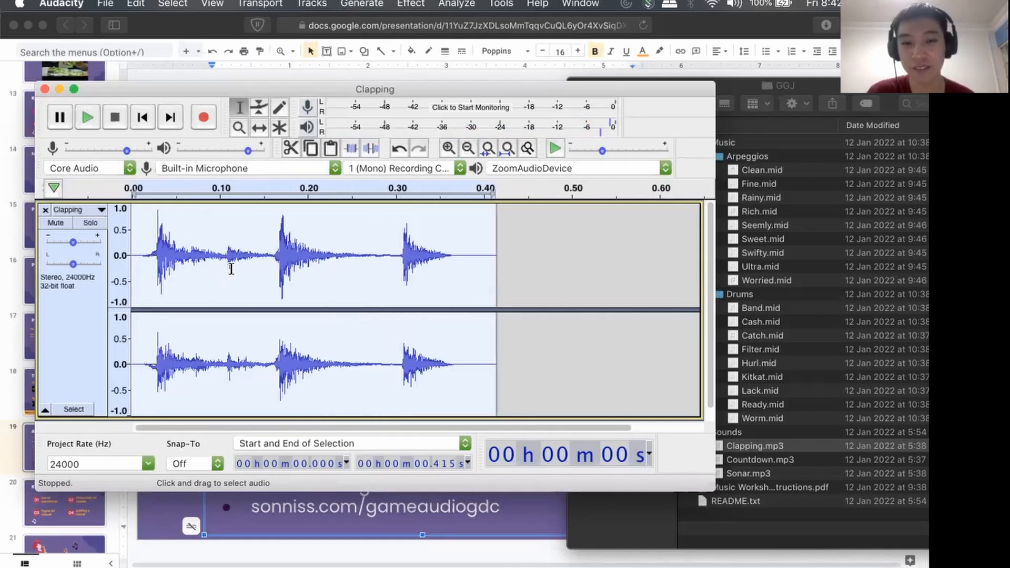
pyautogui.scroll(2, 230, 269)
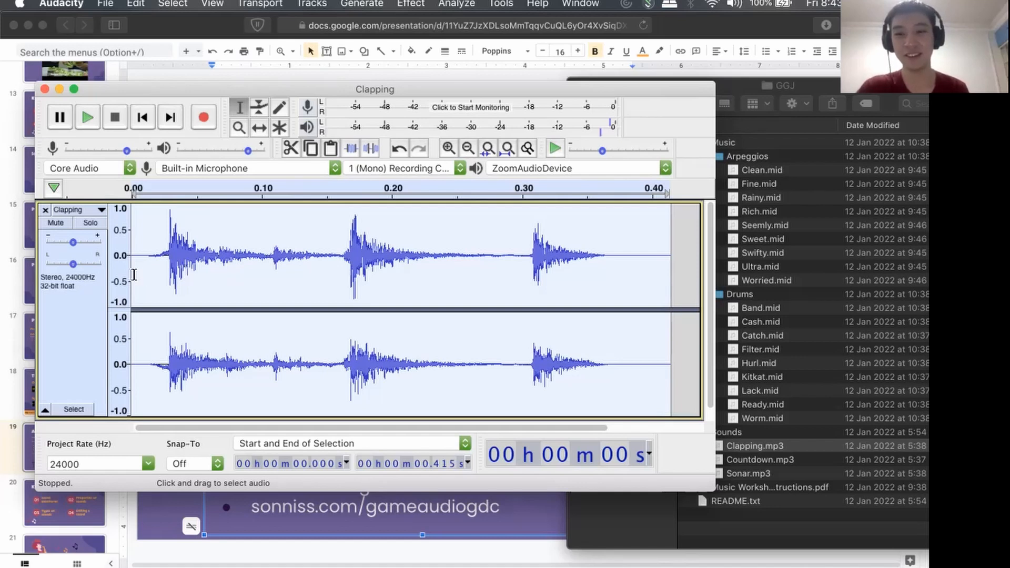
pyautogui.scroll(-2, 264, 303)
pyautogui.scroll(1, 265, 303)
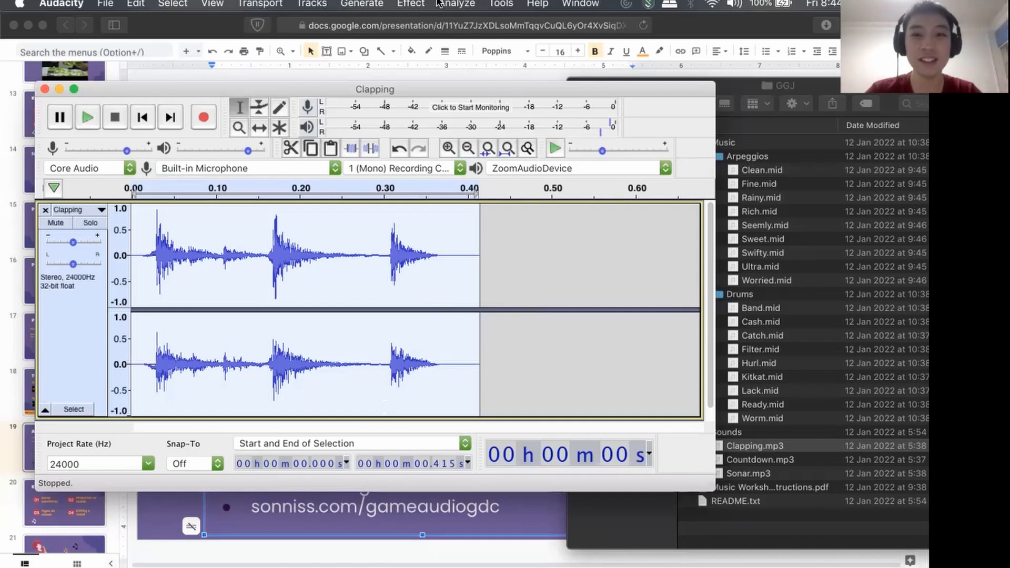
# Try a target pitch of G8 for the sped-up claps in Change Pitch, and cancel without applying it.
pyautogui.click(410, 4)
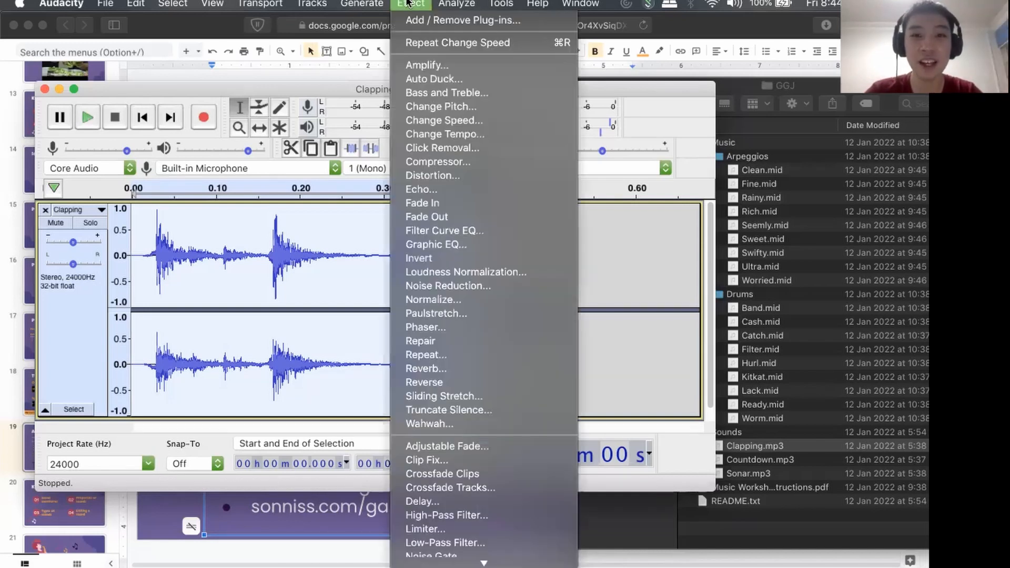
pyautogui.click(424, 107)
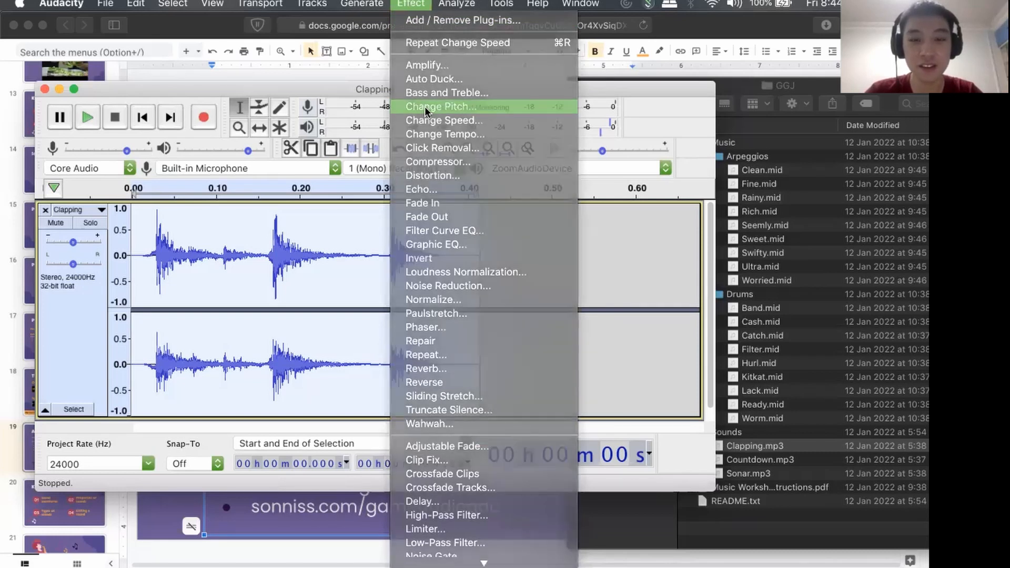
pyautogui.moveTo(411, 143); pyautogui.dragTo(489, 138)
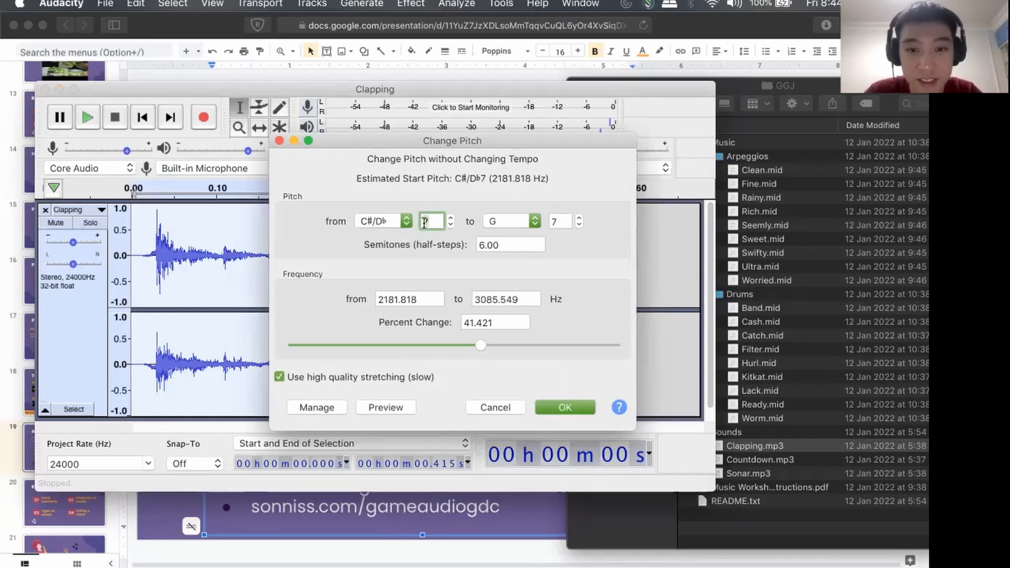
pyautogui.click(514, 221)
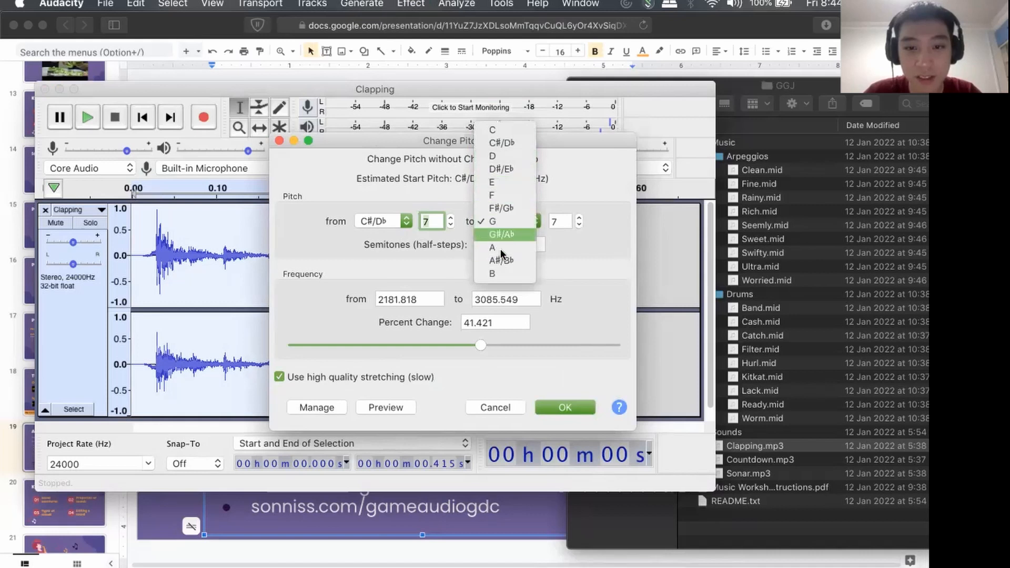
pyautogui.click(576, 217)
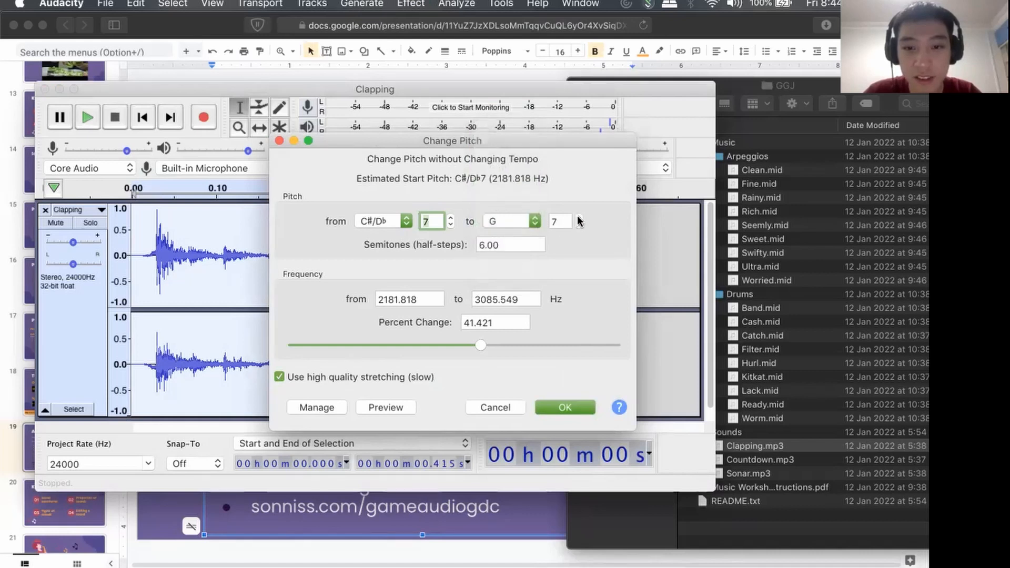
pyautogui.click(579, 218)
pyautogui.click(524, 222)
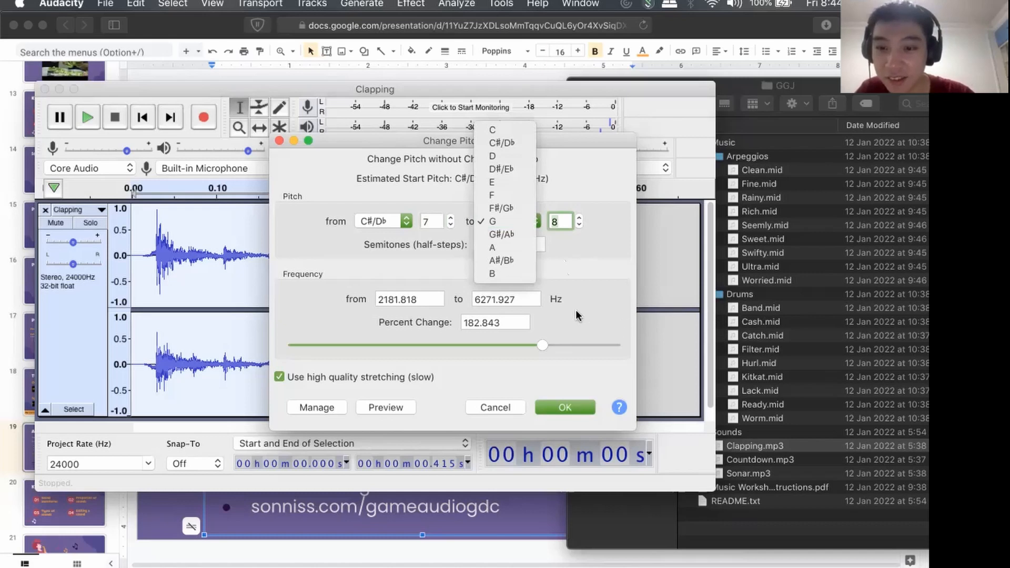
pyautogui.click(591, 259)
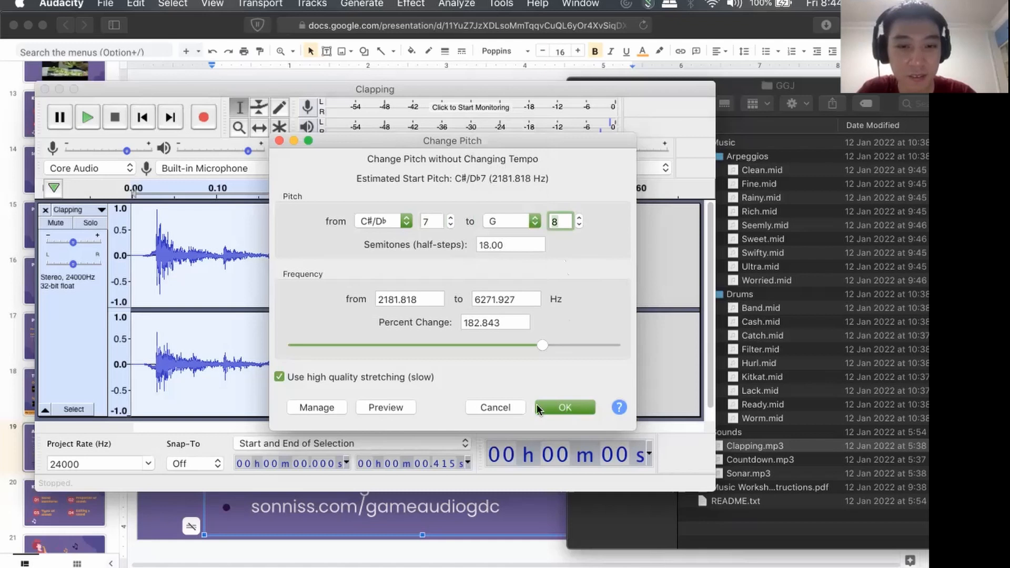
pyautogui.click(500, 409)
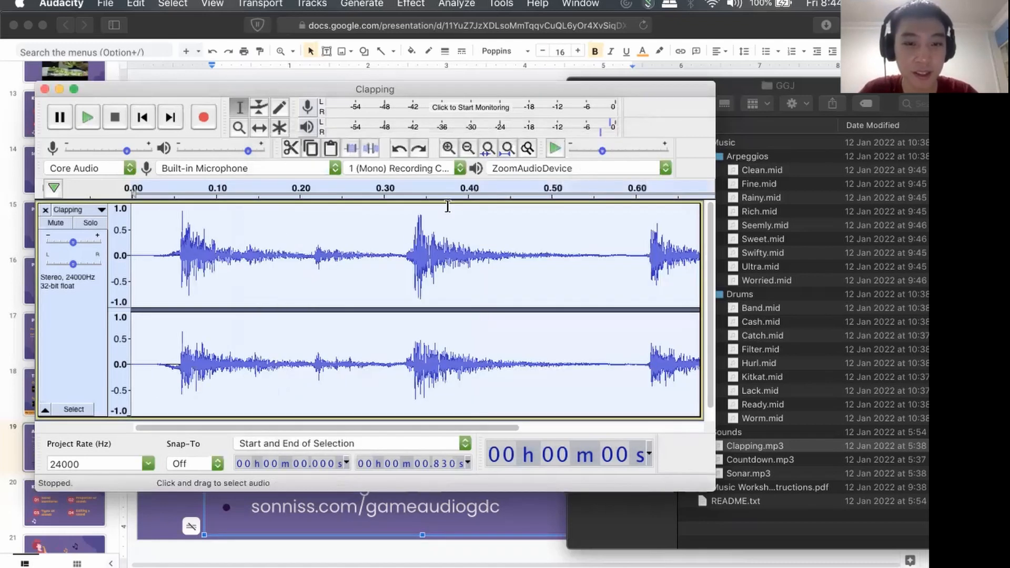
# Return to the original-speed claps, check their estimated start pitch in Change Pitch, and restore the fast version.
pyautogui.scroll(-4, 405, 268)
pyautogui.click(410, 4)
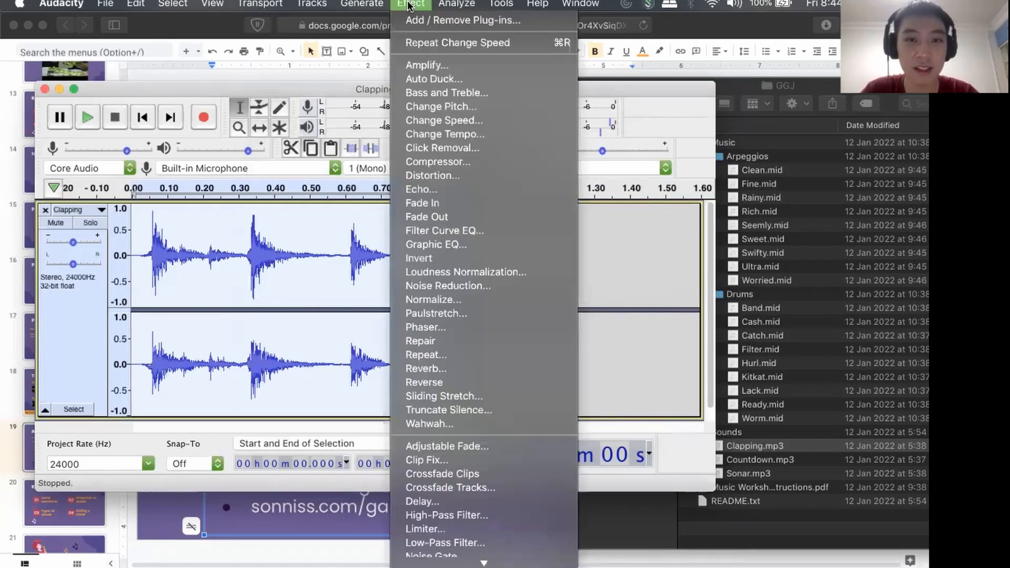
pyautogui.click(428, 107)
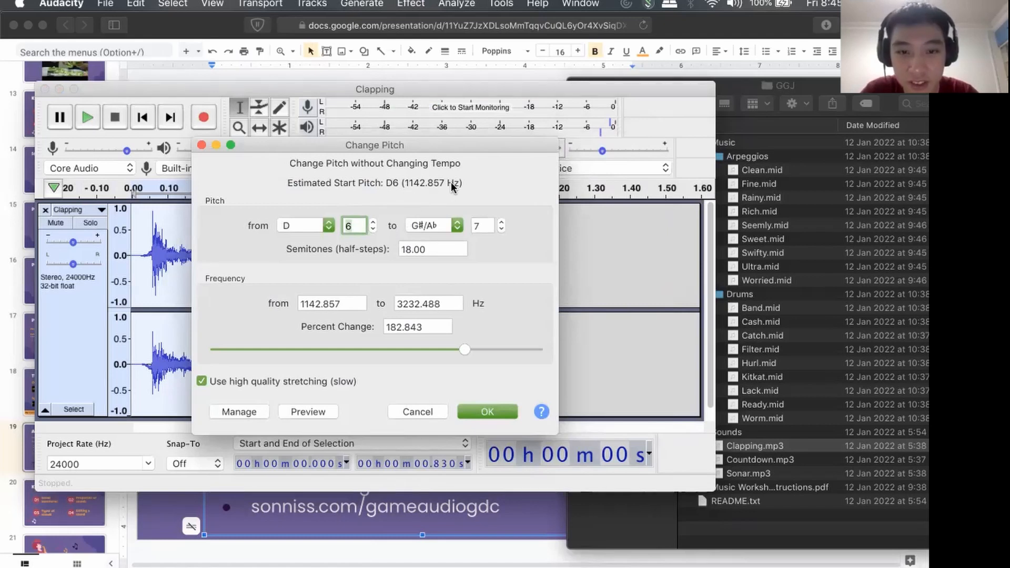
pyautogui.click(416, 411)
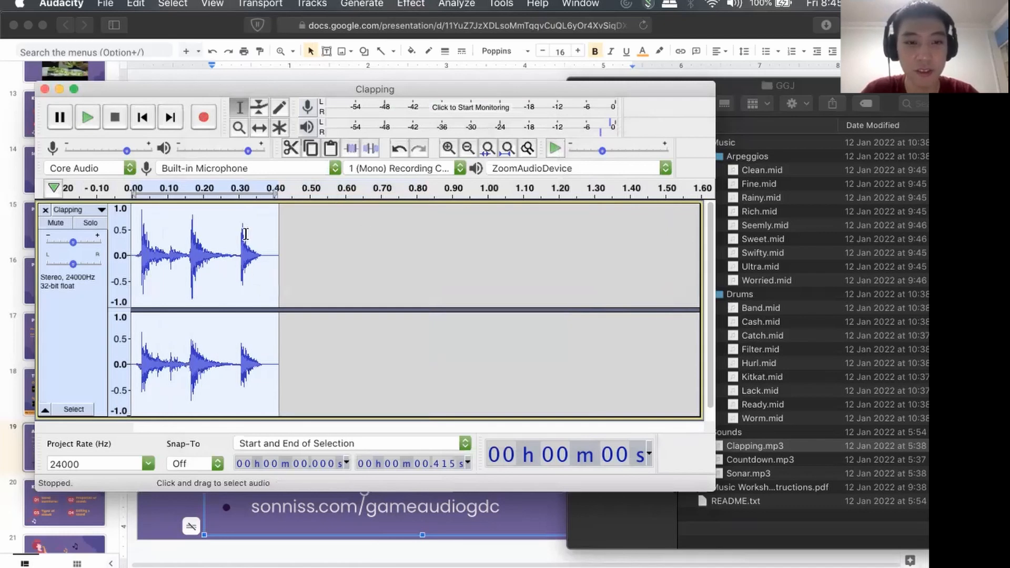
pyautogui.scroll(3, 205, 232)
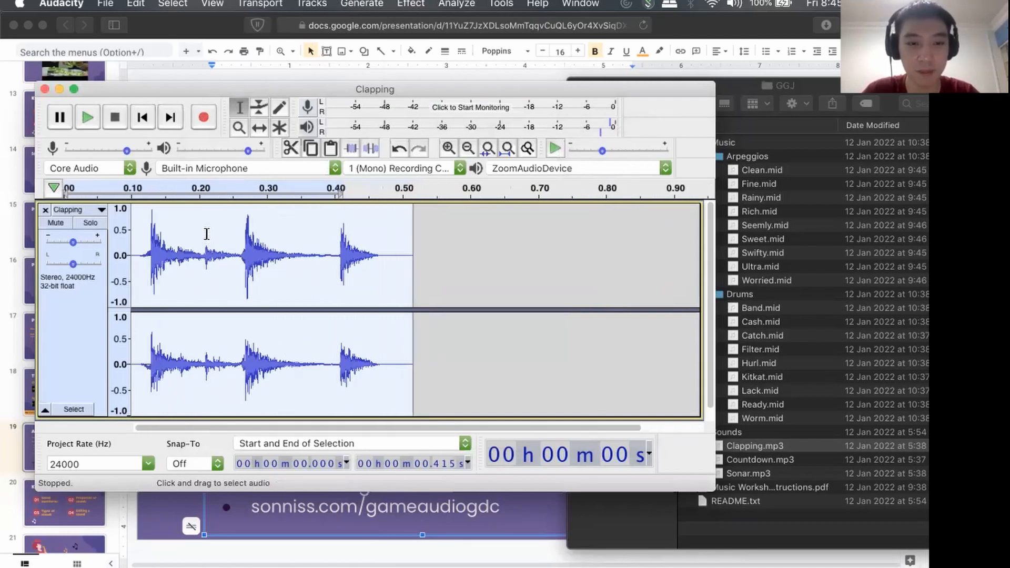
pyautogui.click(412, 4)
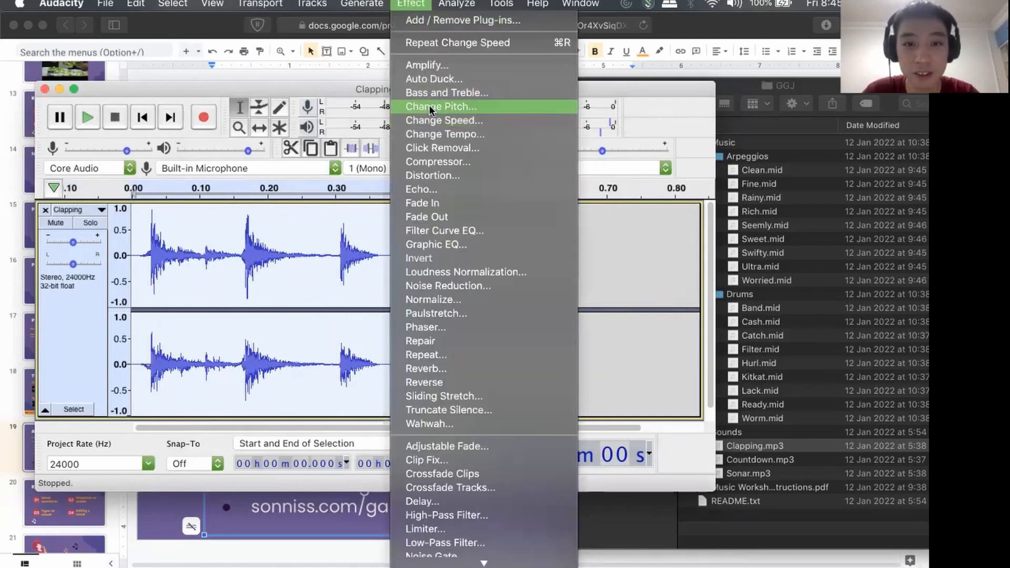
pyautogui.click(428, 106)
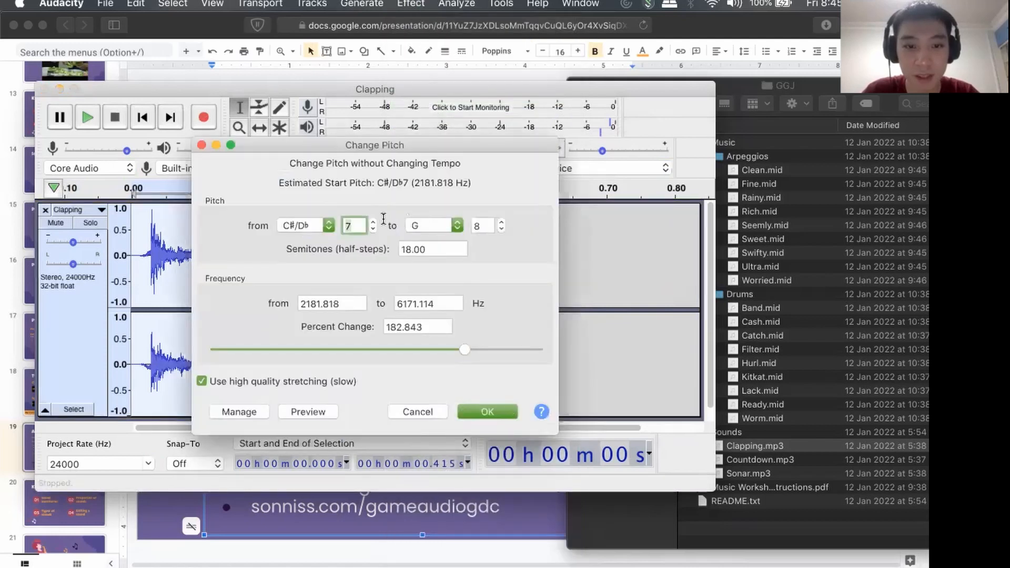
pyautogui.click(326, 227)
pyautogui.click(314, 240)
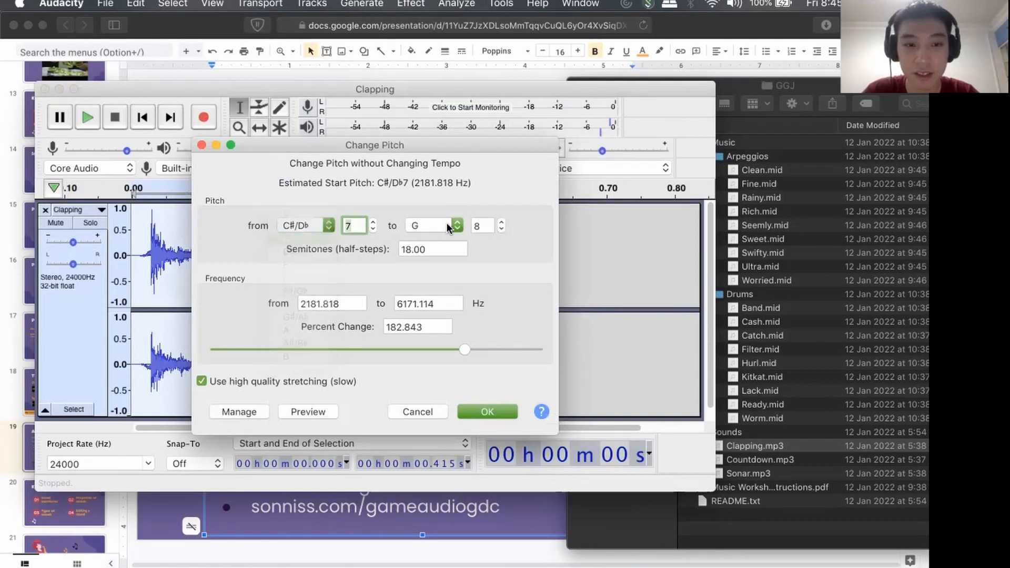
pyautogui.click(481, 412)
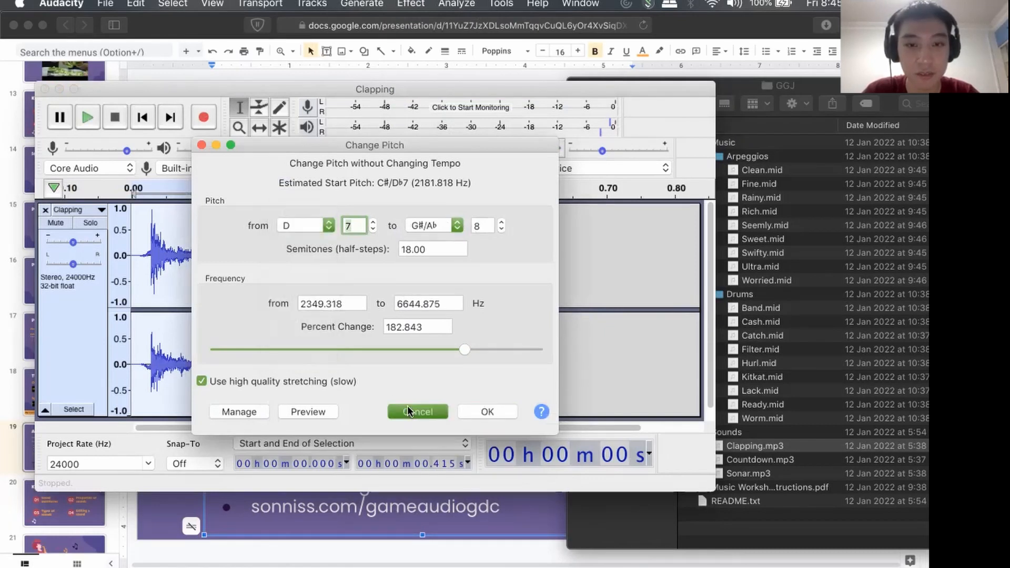
# Apply Change Pitch to the sped-up claps with a target pitch of D in octave 6.
pyautogui.click(412, 3)
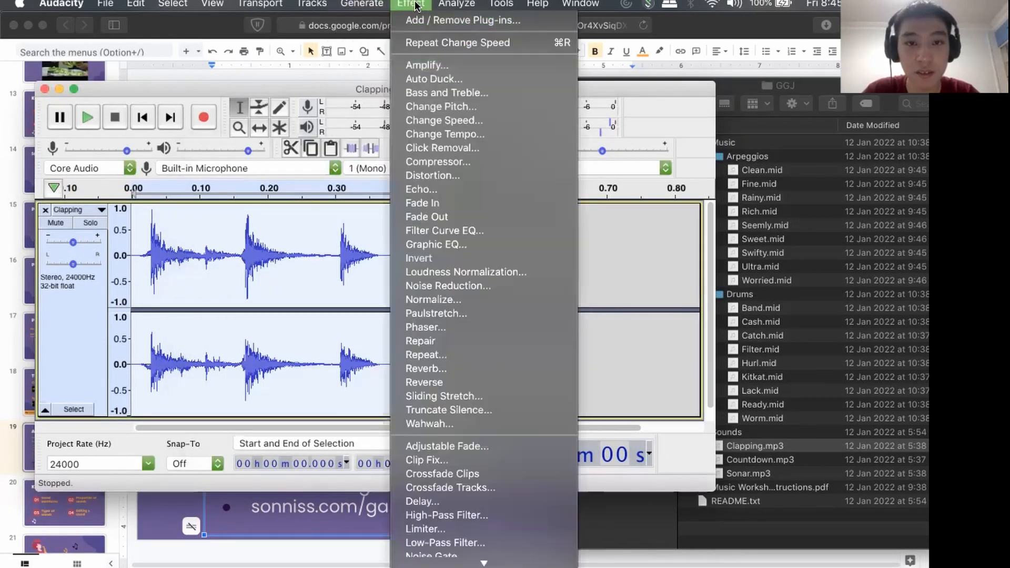
pyautogui.click(430, 106)
pyautogui.click(428, 225)
pyautogui.click(425, 159)
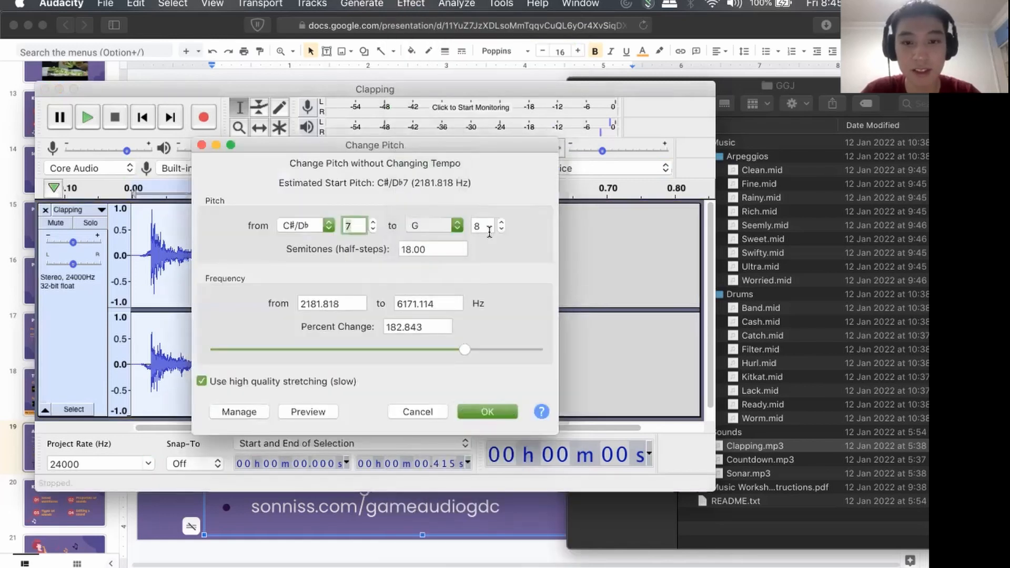
pyautogui.click(483, 226)
pyautogui.press('BackSpace')
pyautogui.write('6')
pyautogui.click(436, 251)
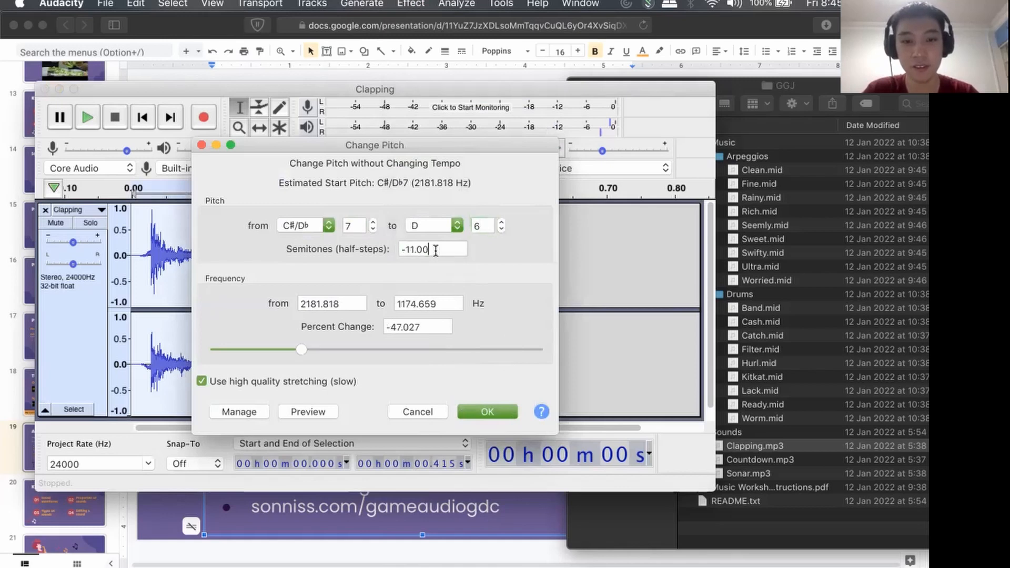
pyautogui.click(486, 411)
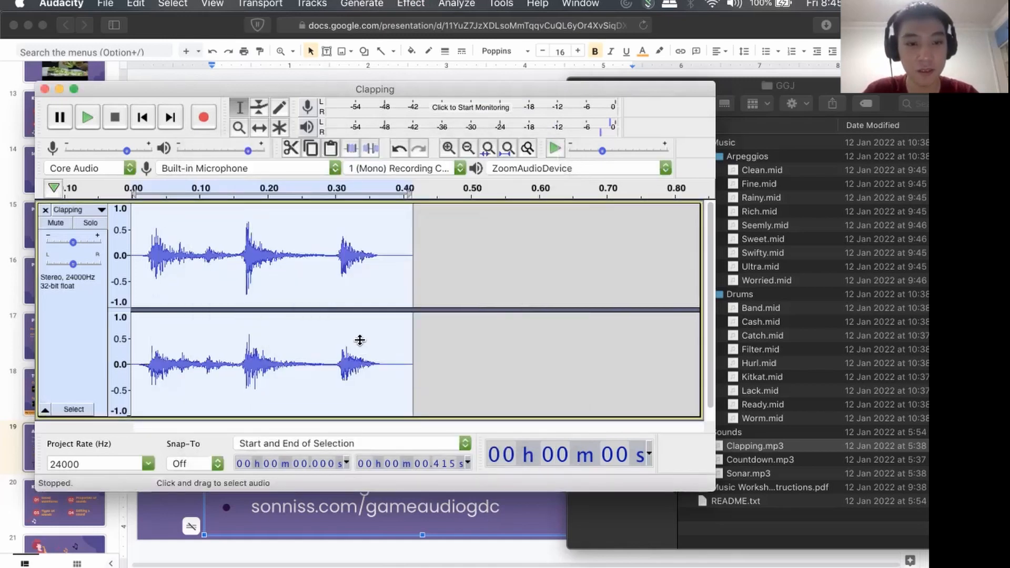
# Select the whole clip and play the pitch-lowered claps.
pyautogui.click(270, 227)
pyautogui.press('super+a')
pyautogui.press('space')
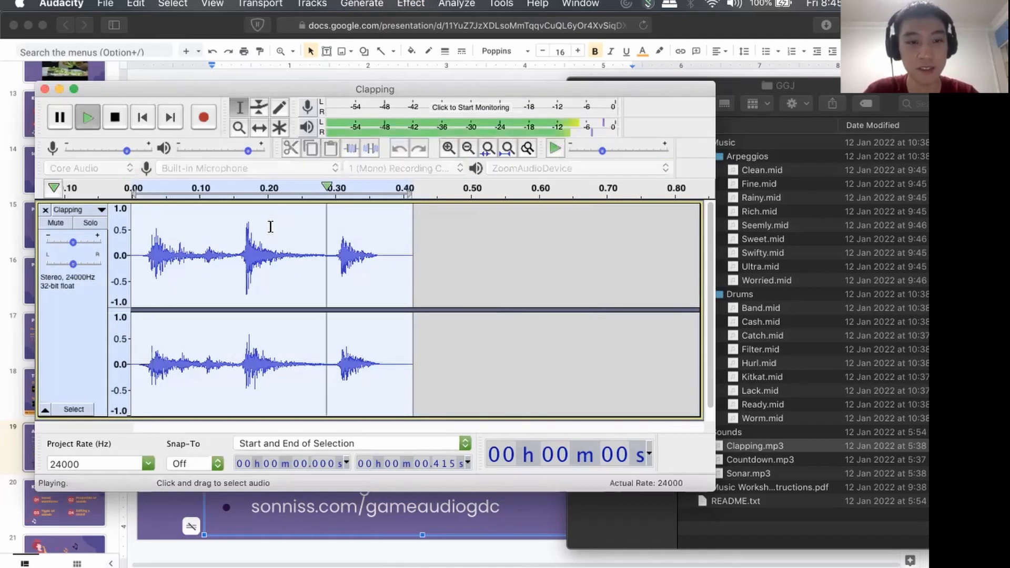
pyautogui.press('space')
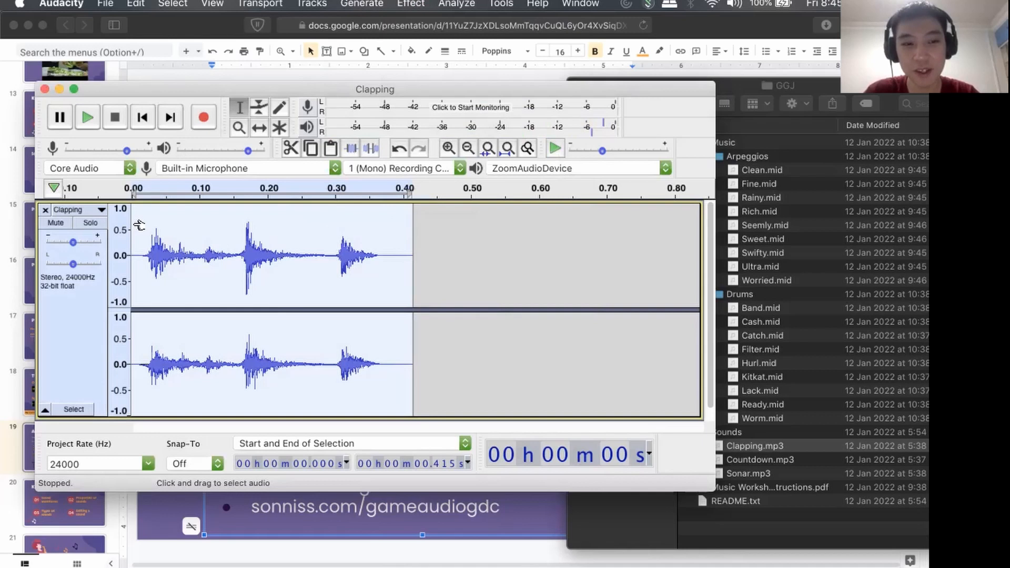
# Examine the waveform of the pitch-lowered claps at several zoom levels, from the whole clip to close-ups of the first and second claps.
pyautogui.scroll(5, 258, 270)
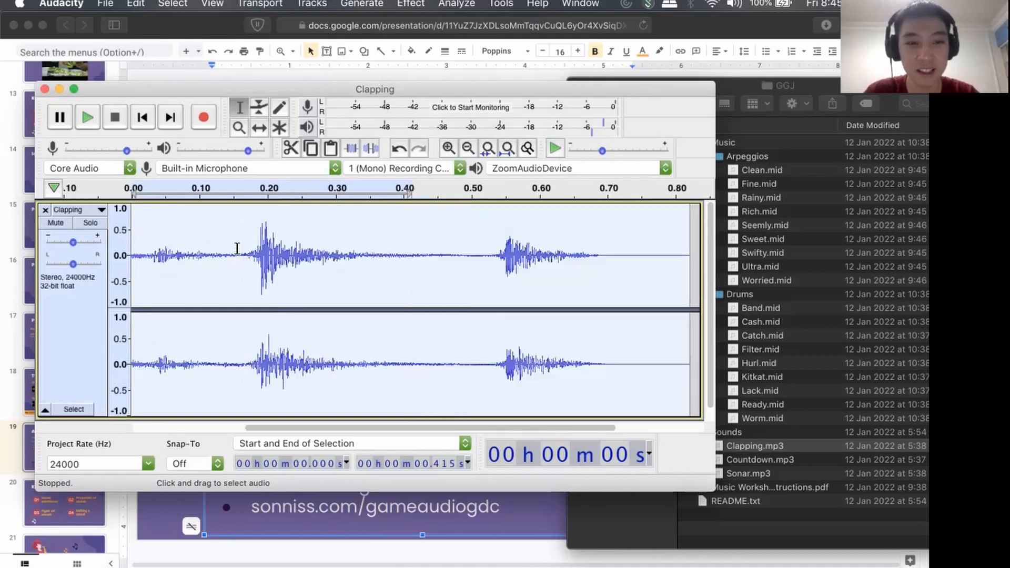
pyautogui.hscroll(-5, 236, 248)
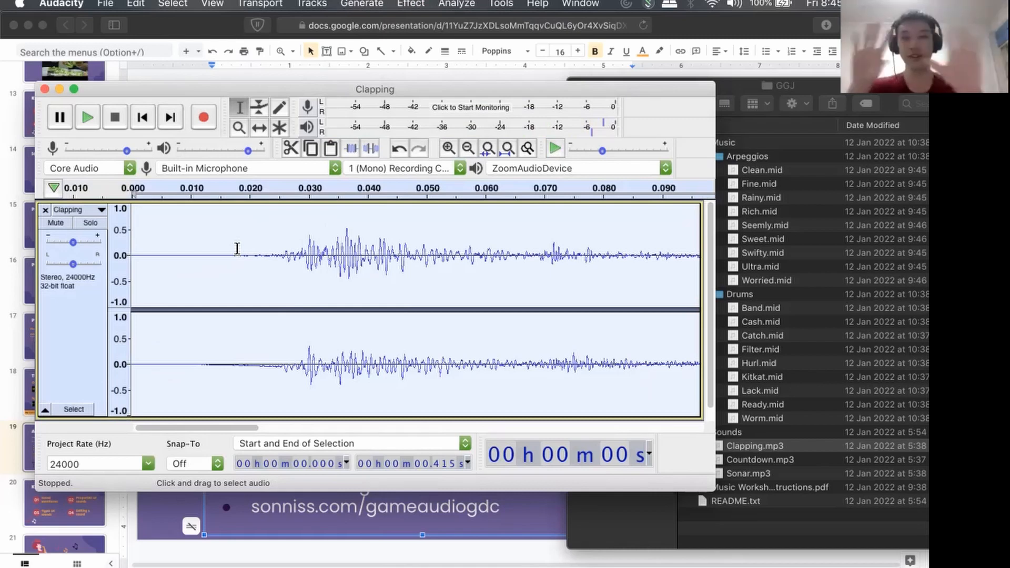
pyautogui.scroll(-7, 227, 257)
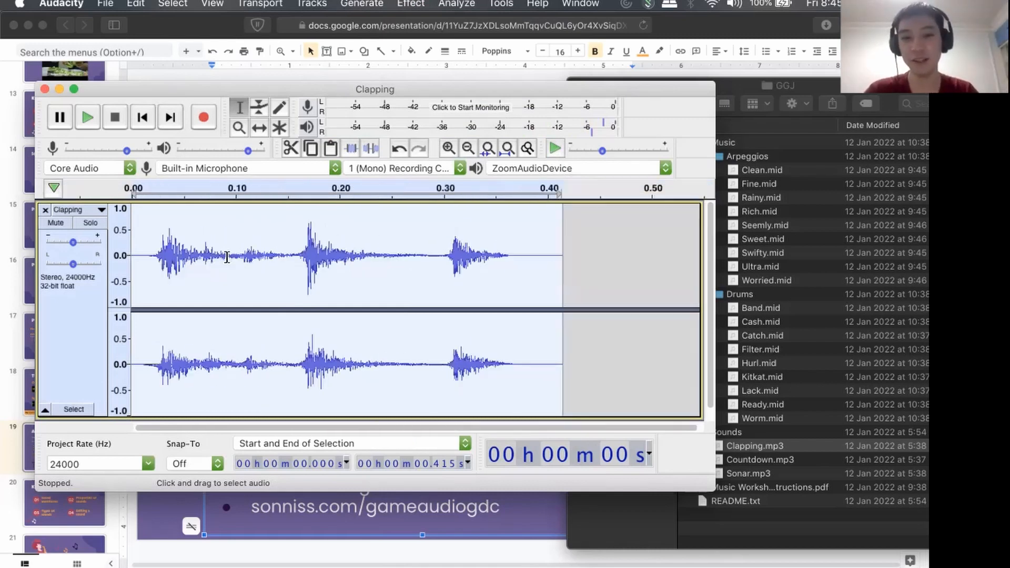
pyautogui.scroll(-4, 227, 256)
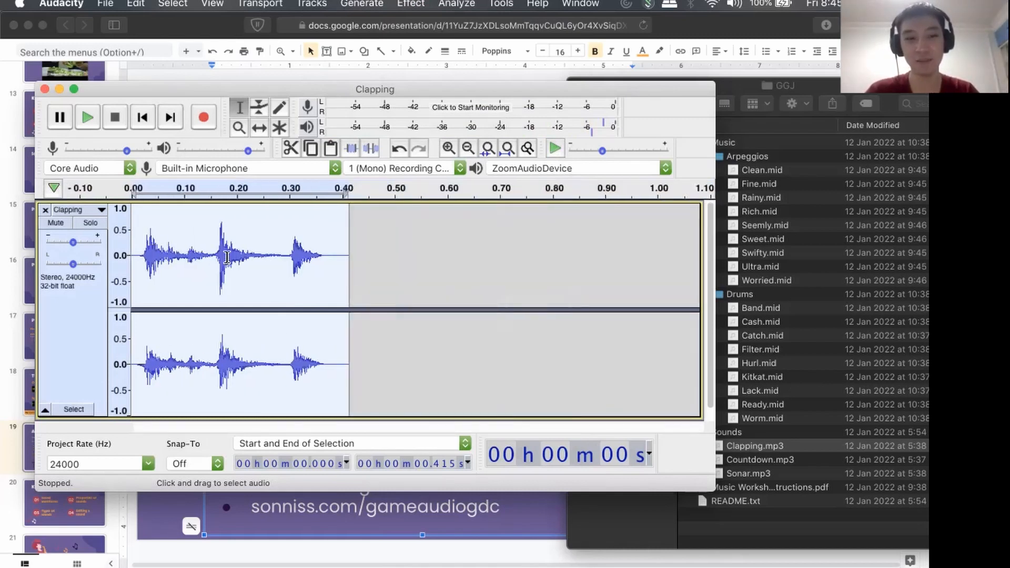
pyautogui.scroll(-1, 226, 257)
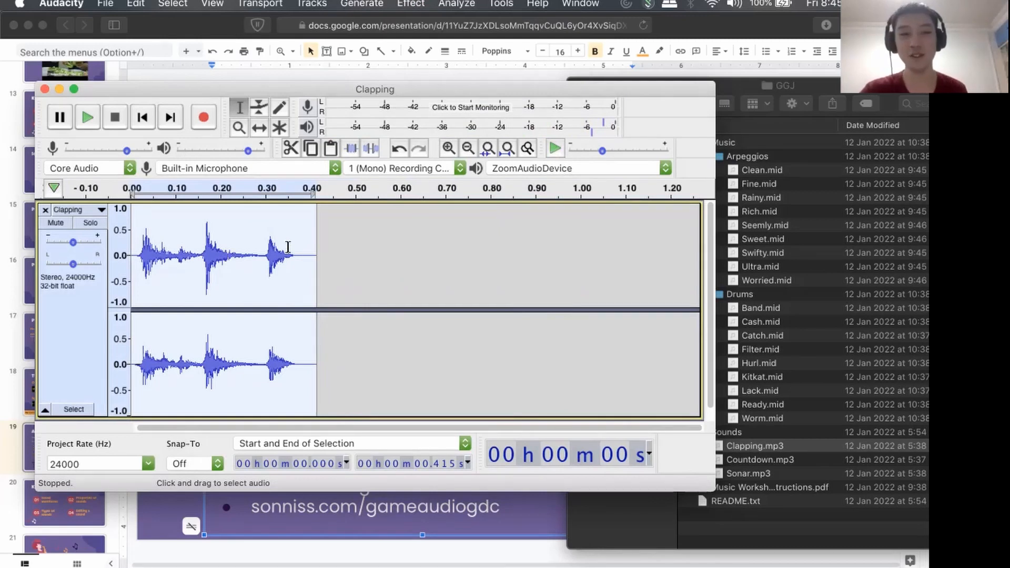
pyautogui.scroll(2, 227, 257)
pyautogui.moveTo(321, 427); pyautogui.dragTo(206, 436)
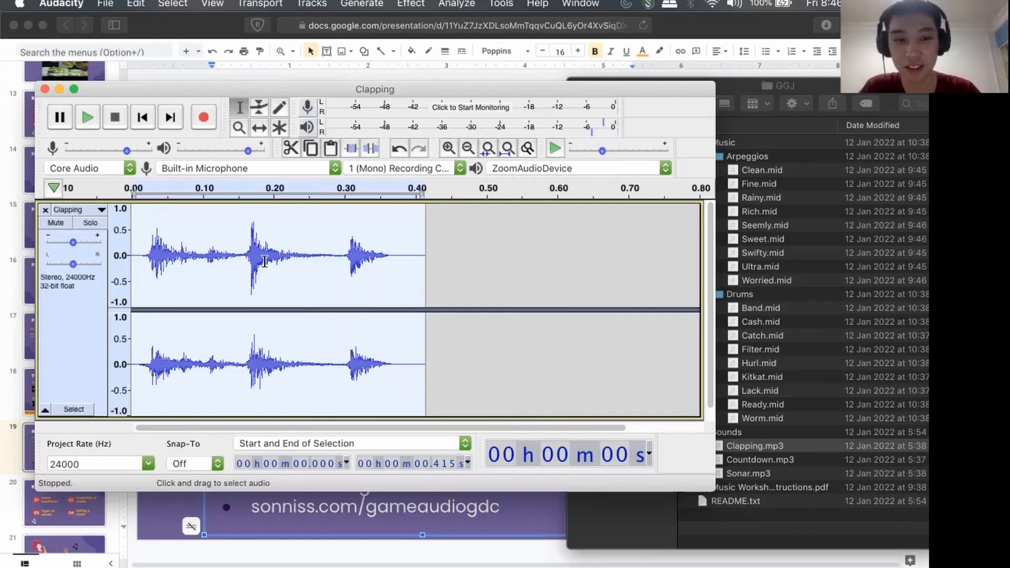
pyautogui.scroll(2, 265, 262)
pyautogui.scroll(5, 264, 261)
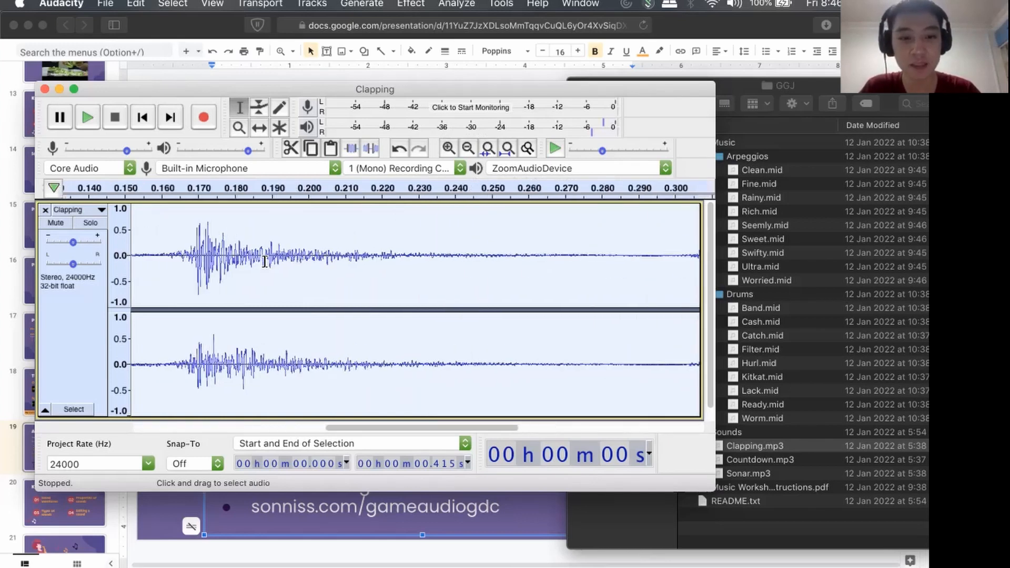
pyautogui.scroll(1, 265, 261)
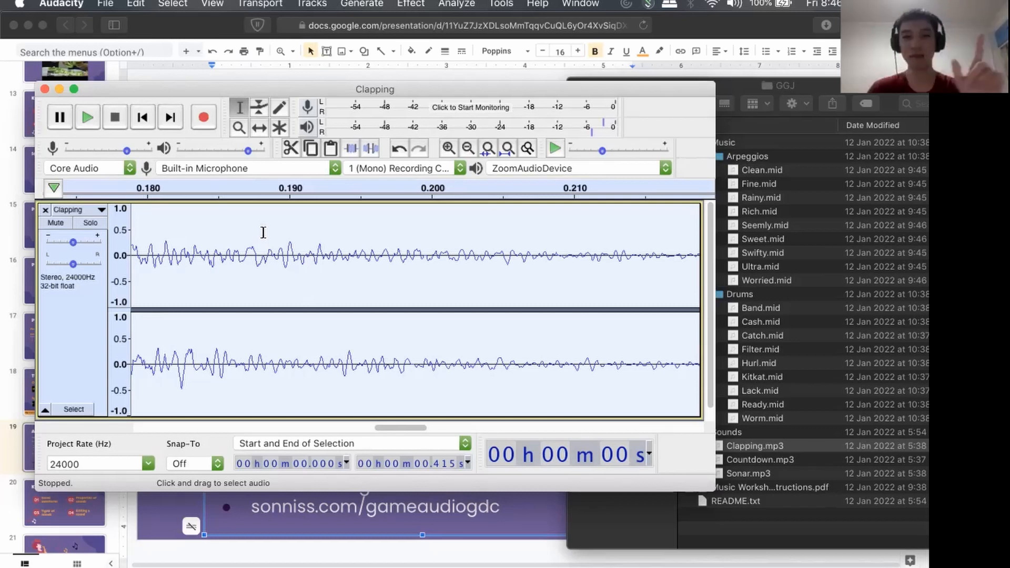
pyautogui.scroll(-3, 330, 272)
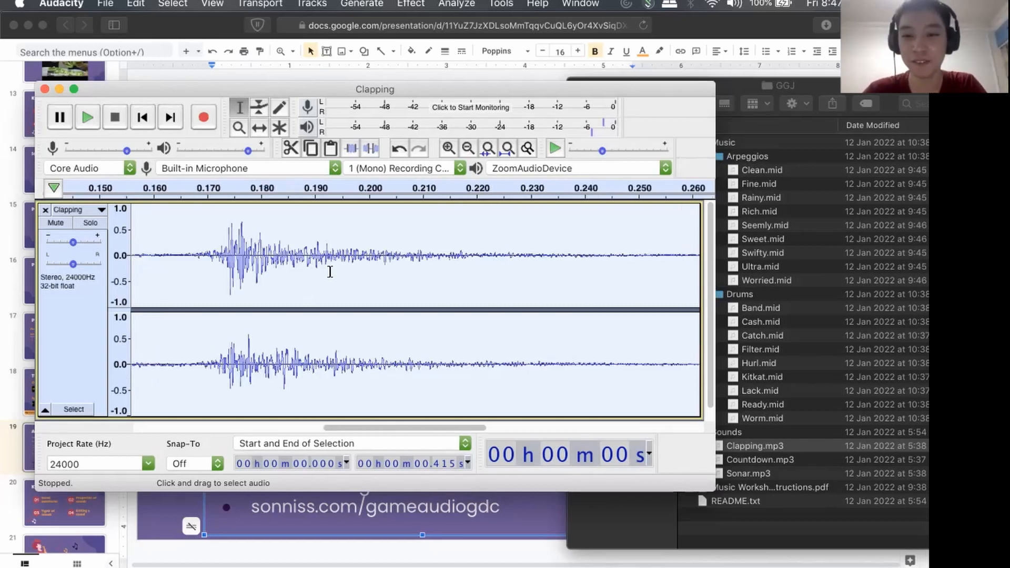
pyautogui.moveTo(365, 427); pyautogui.dragTo(156, 426)
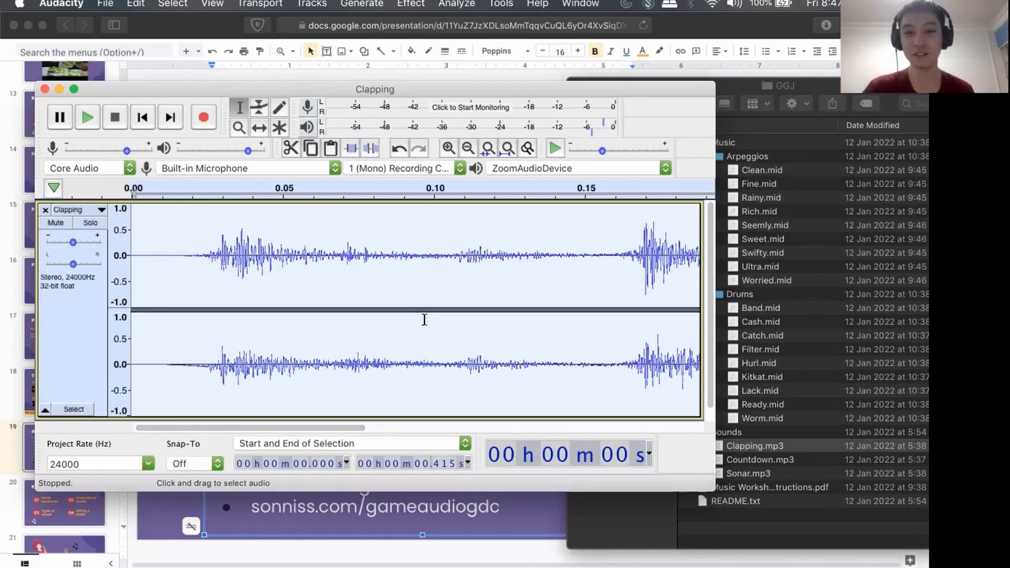
# Normalize the whole pitch-lowered claps clip to a peak amplitude of -1.0 dB.
pyautogui.scroll(-4, 424, 319)
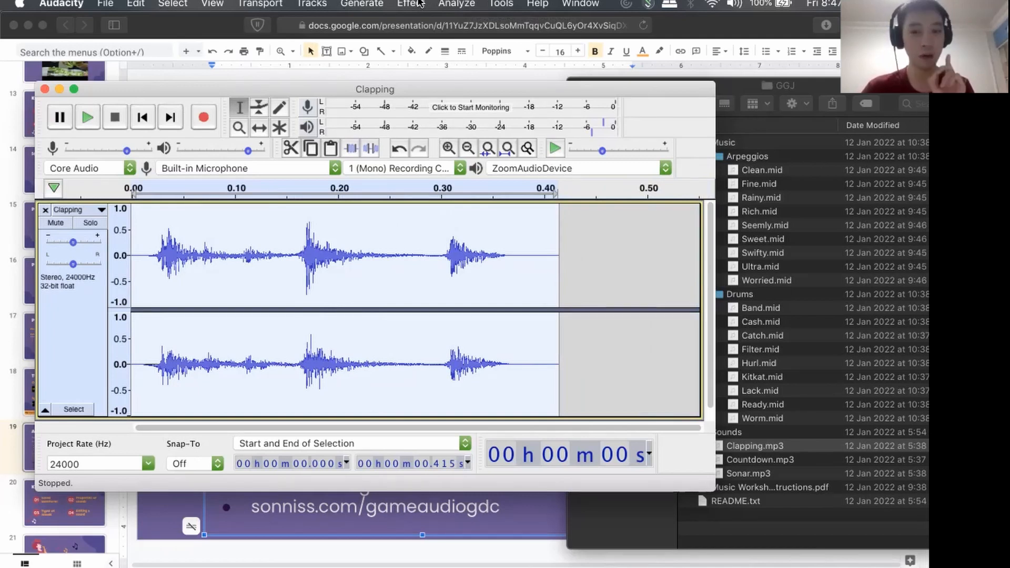
pyautogui.click(419, 3)
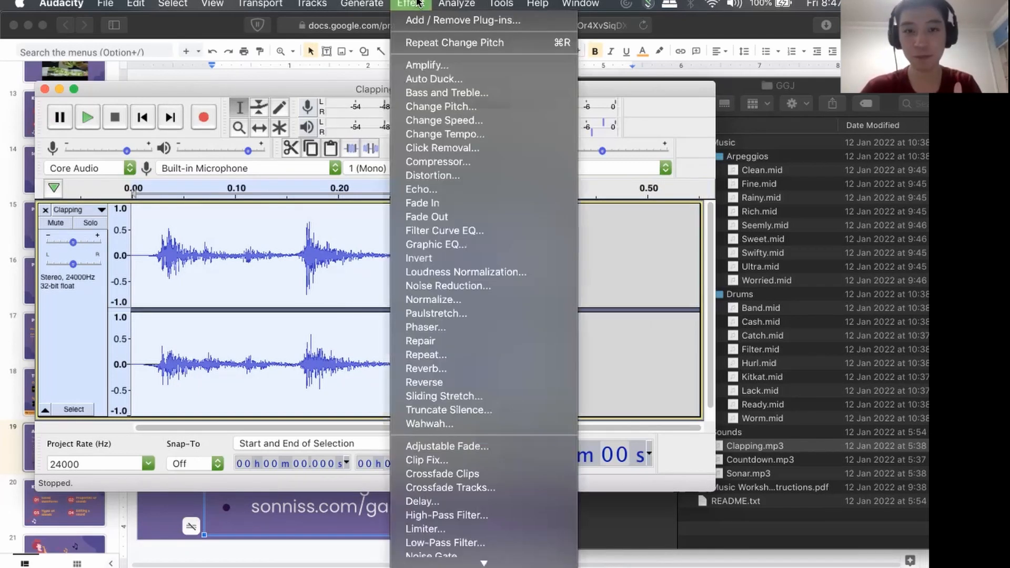
pyautogui.click(418, 3)
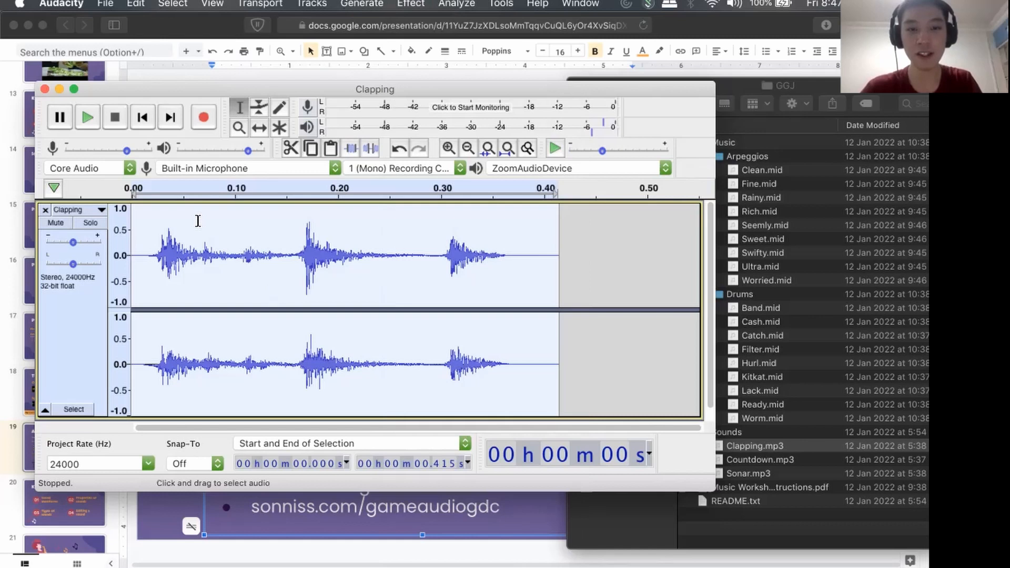
pyautogui.click(418, 3)
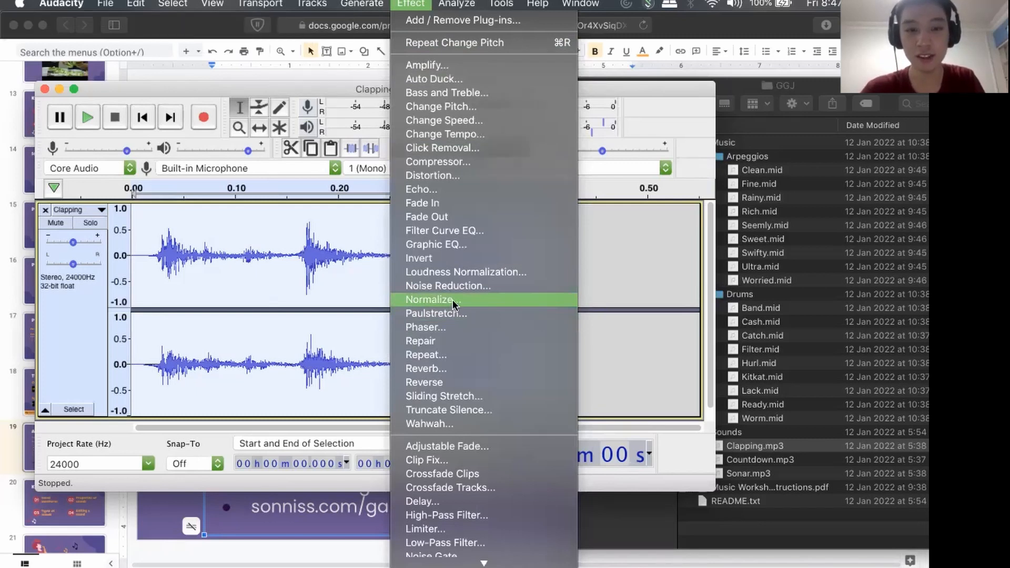
pyautogui.click(163, 239)
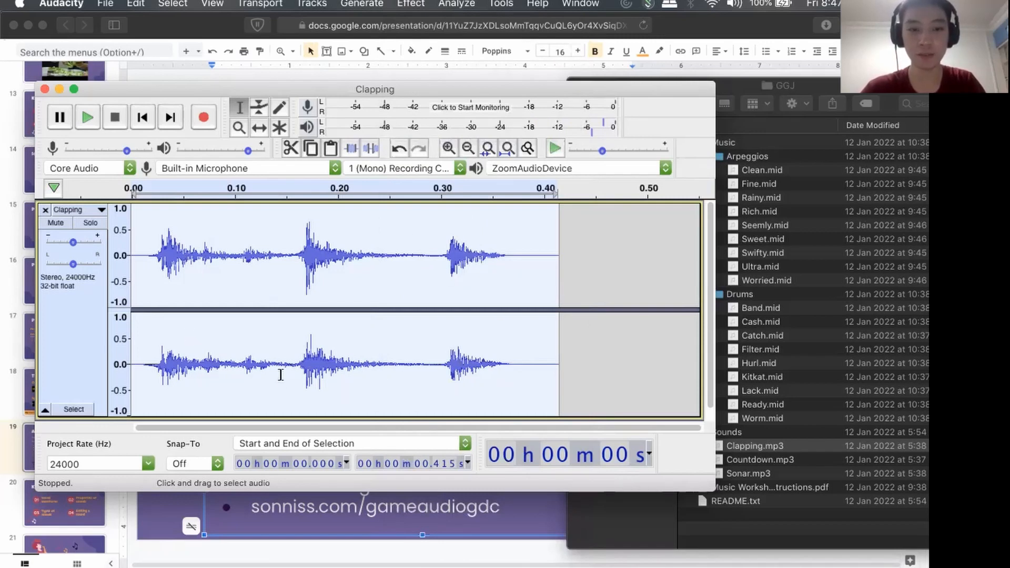
pyautogui.click(411, 3)
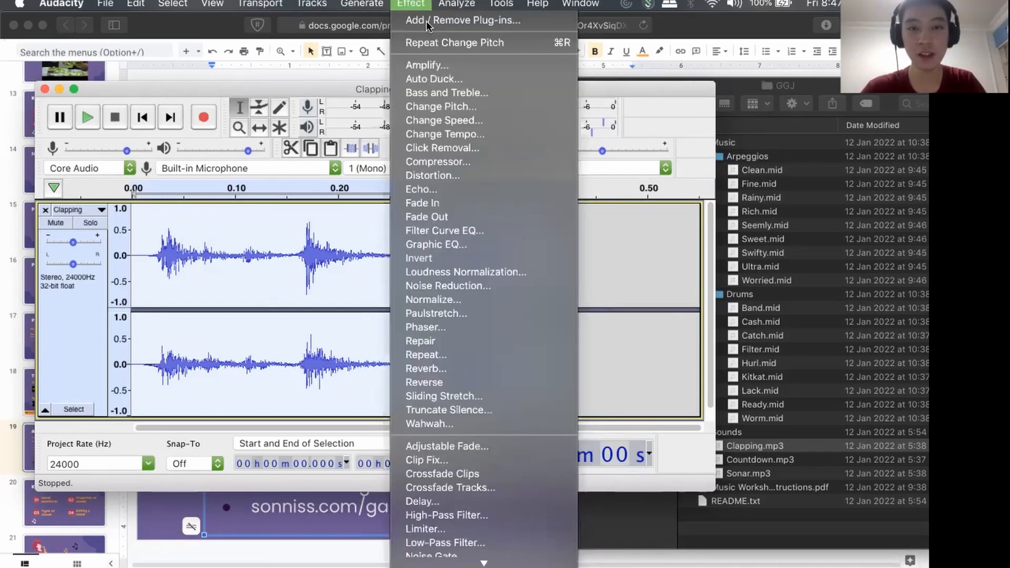
pyautogui.click(448, 299)
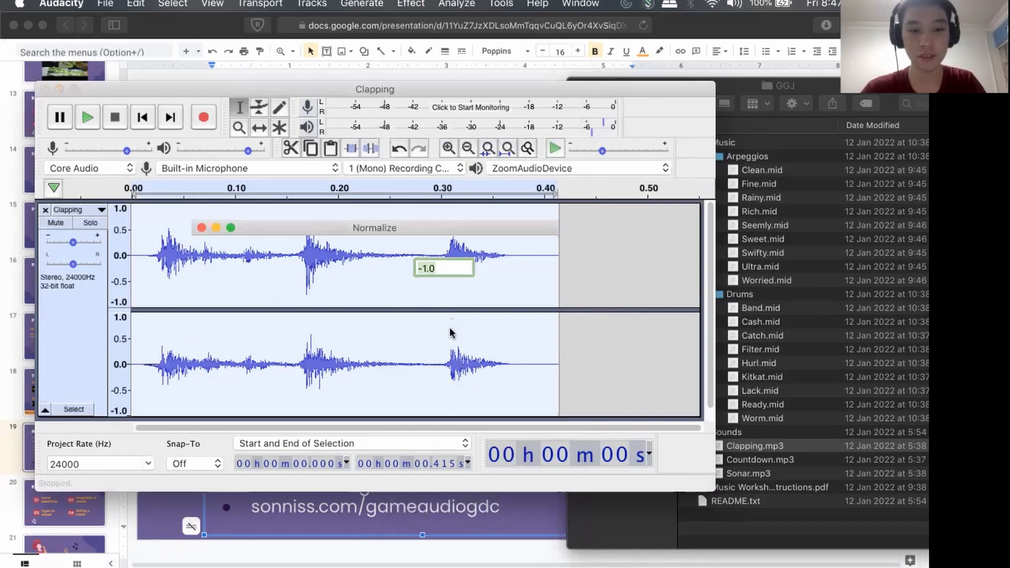
pyautogui.click(501, 328)
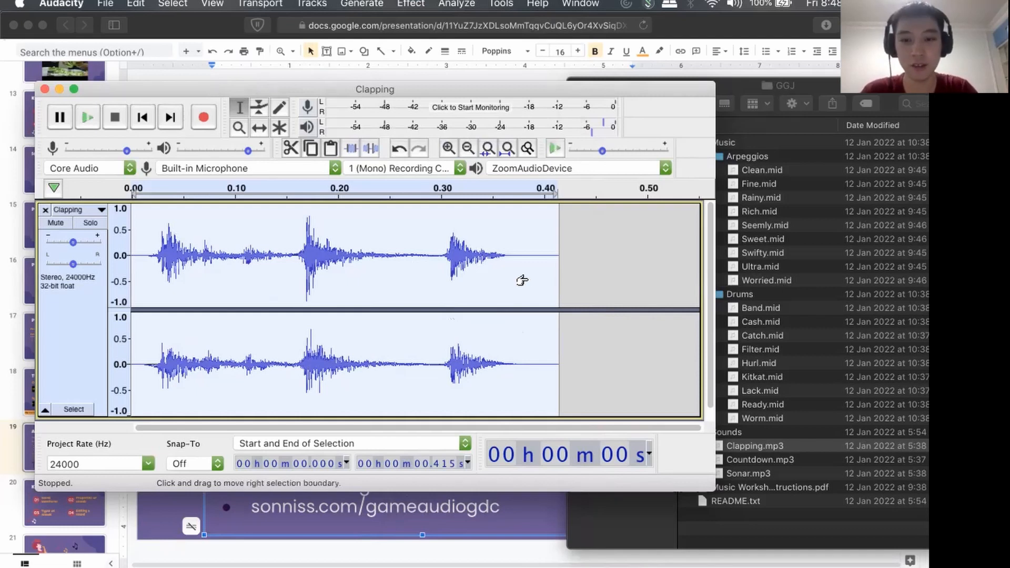
# Compare the clap waveform before and after normalization by undoing and redoing the effect twice, ending on the normalized version.
pyautogui.press('super+z')
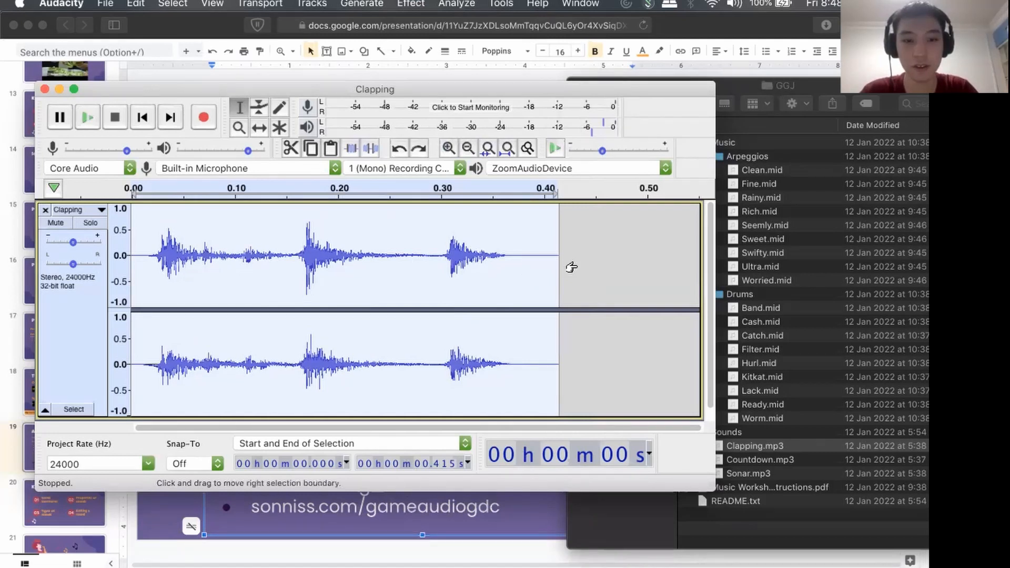
pyautogui.press('super+shift+z')
pyautogui.press('super+z')
pyautogui.press('super+shift+z')
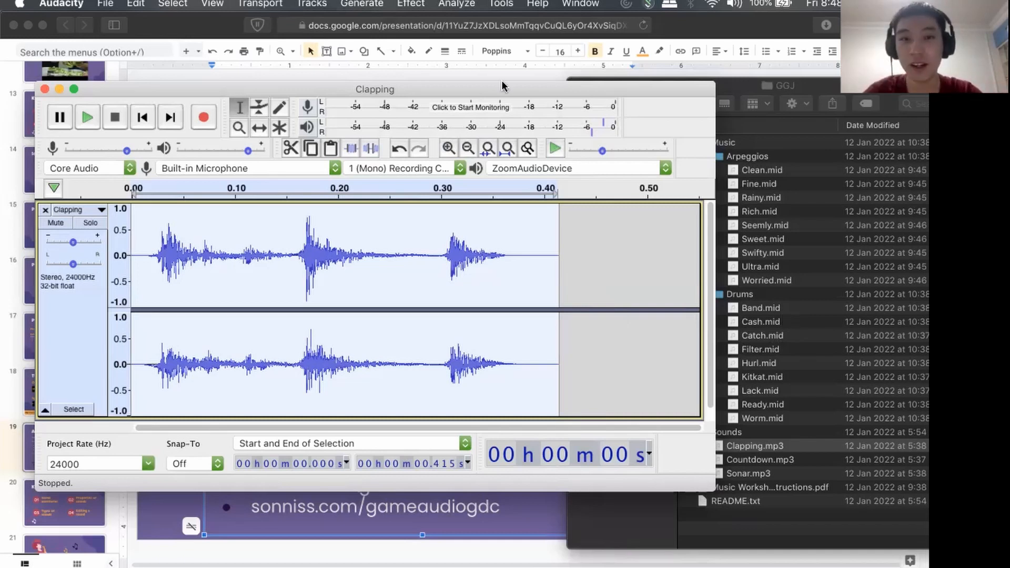
# Run Normalize on the clip again with DC offset removal and a peak amplitude of -1.0 dB.
pyautogui.click(411, 3)
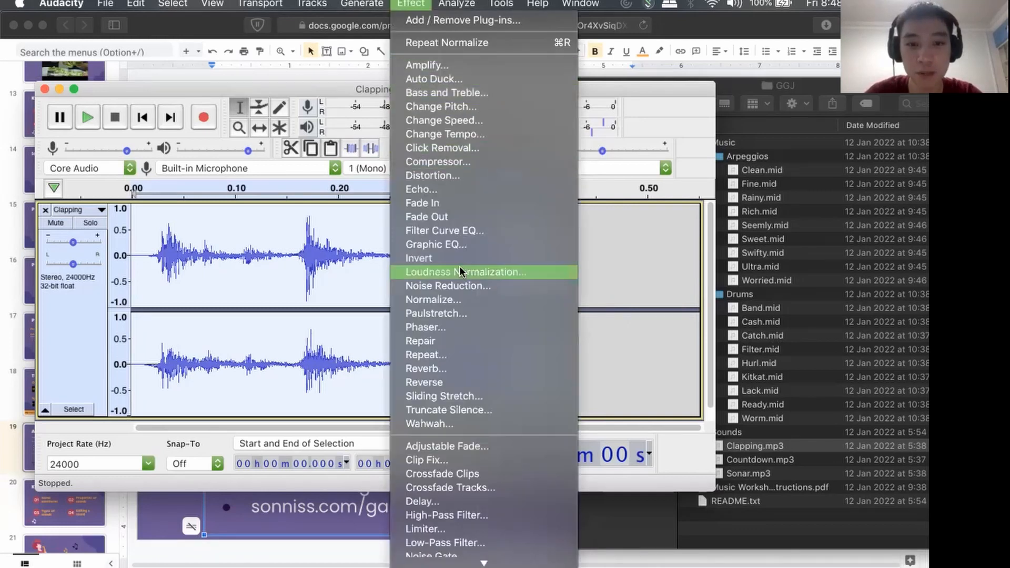
pyautogui.click(448, 299)
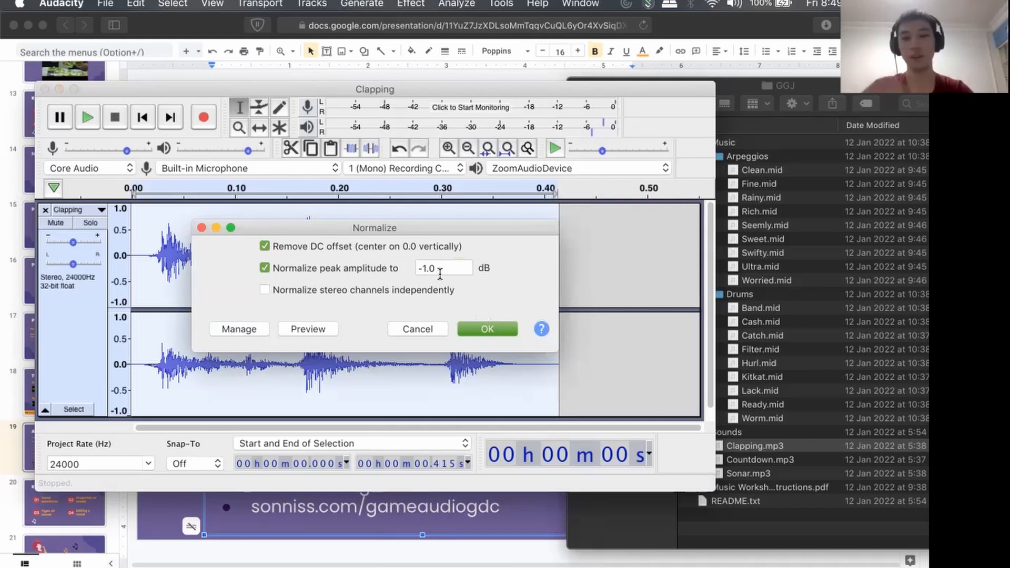
pyautogui.click(494, 331)
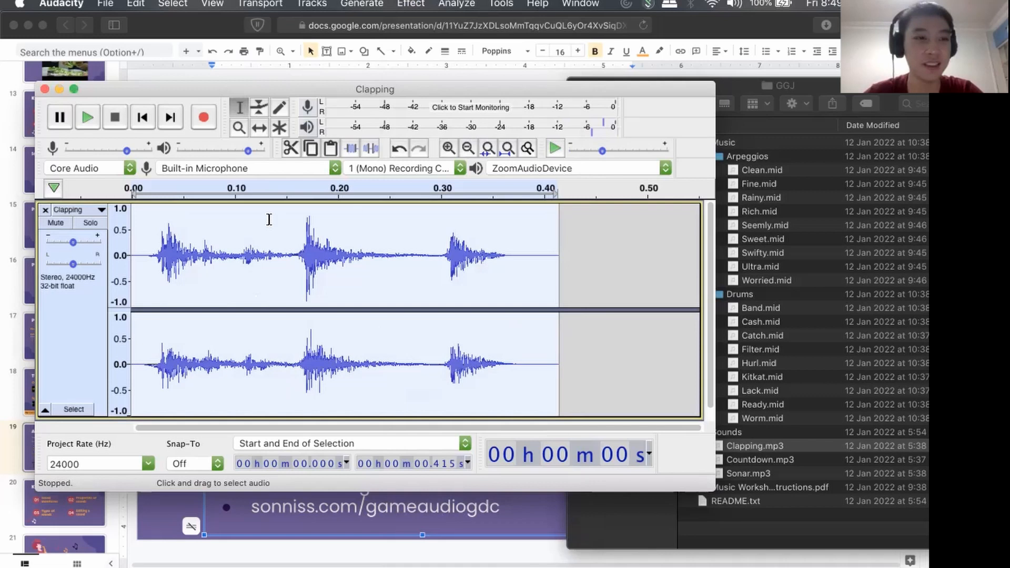
# Export the edited claps to the Desktop as a Microsoft WAV file named 3claps.wav with Signed 16-bit PCM encoding.
pyautogui.click(106, 4)
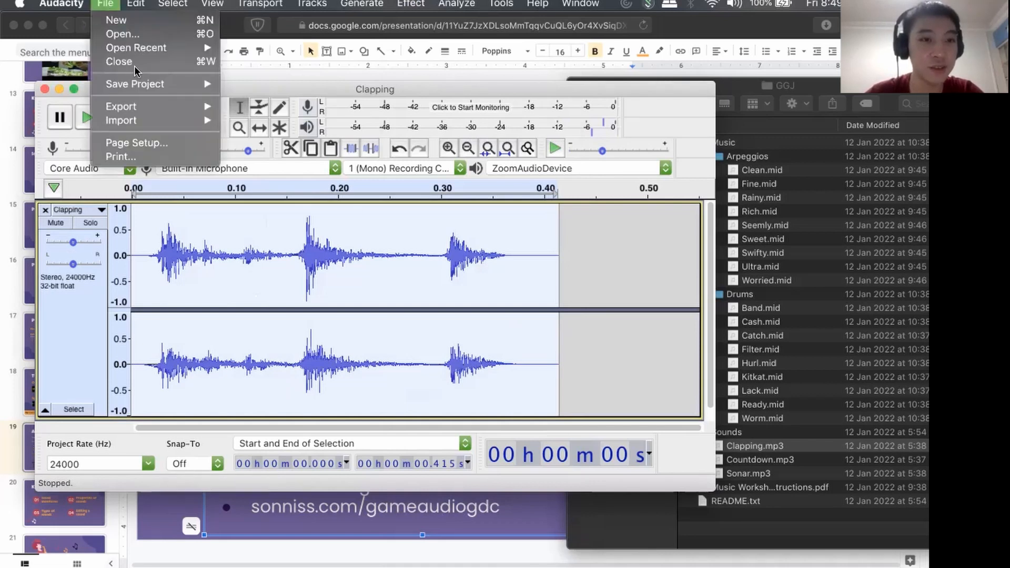
pyautogui.moveTo(146, 88)
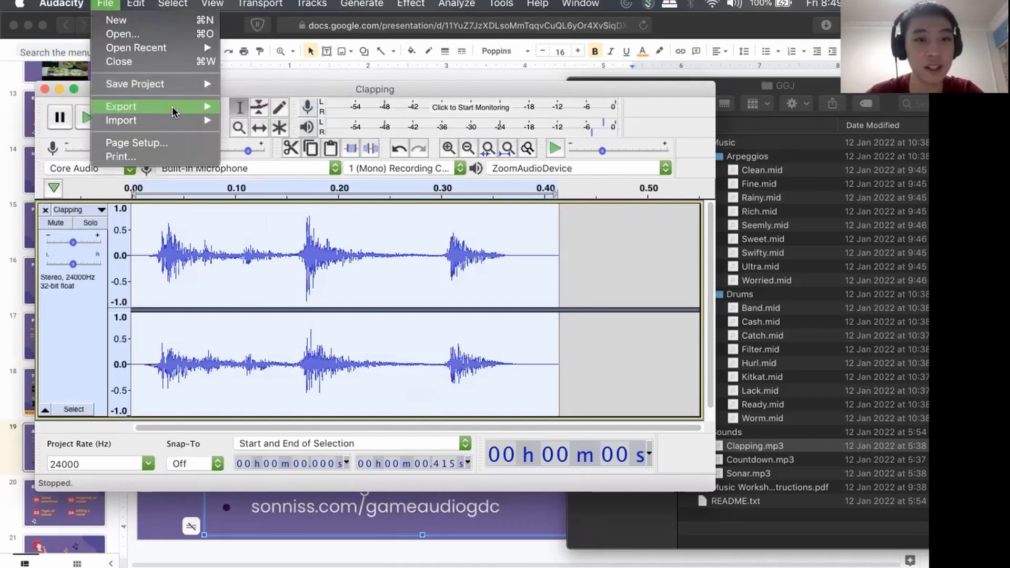
pyautogui.moveTo(171, 106)
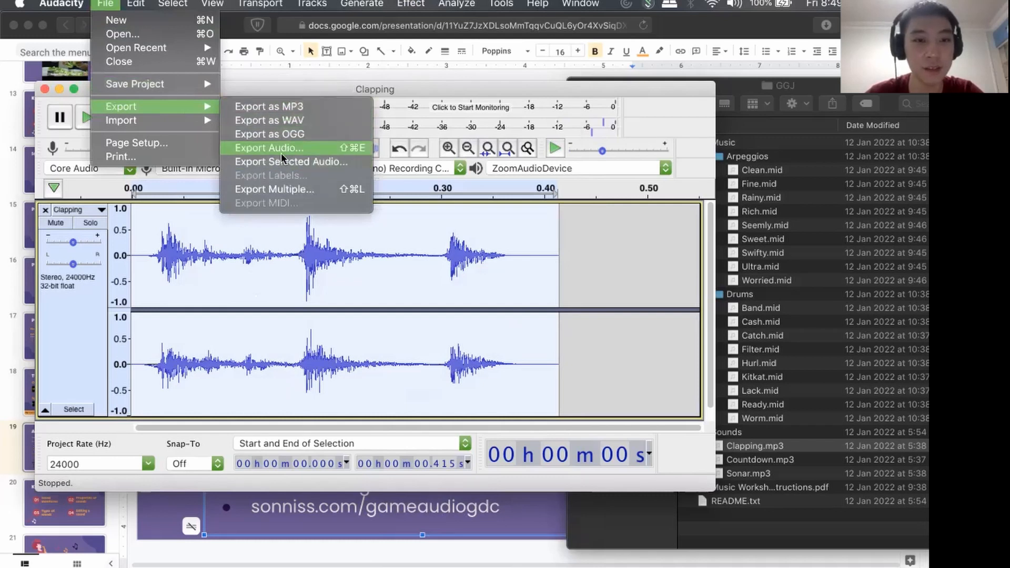
pyautogui.click(285, 120)
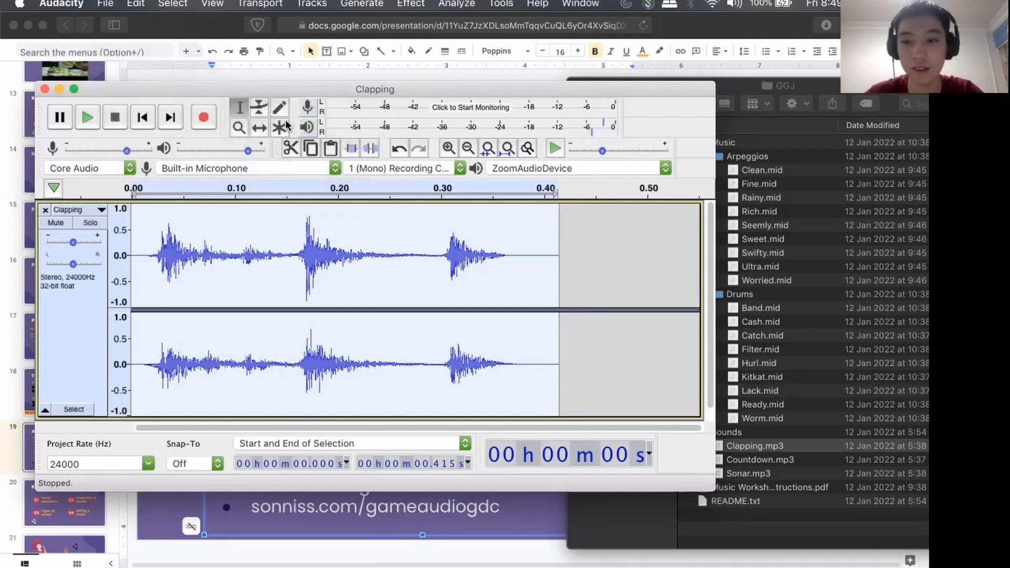
pyautogui.moveTo(621, 84); pyautogui.dragTo(388, 135)
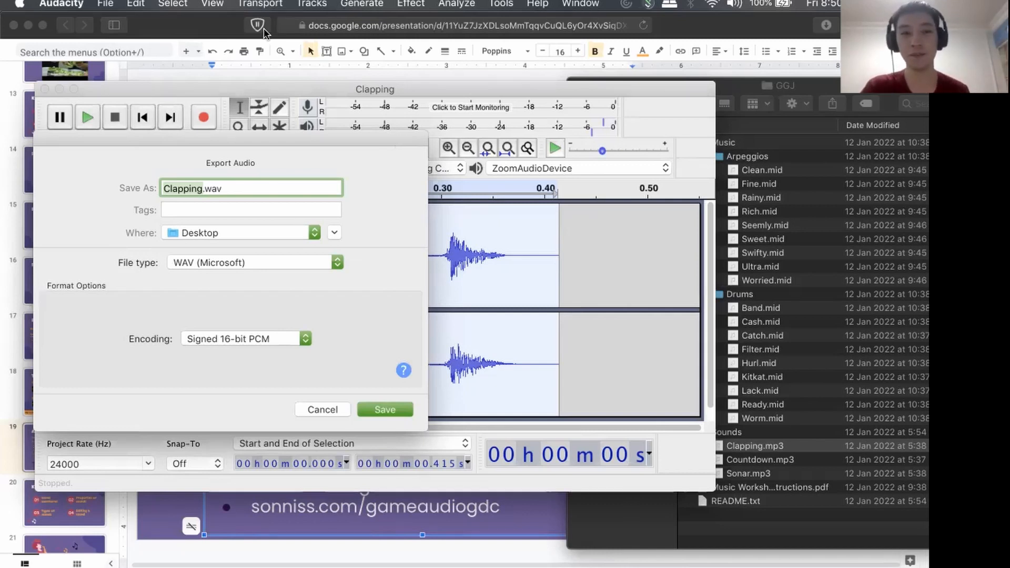
pyautogui.click(199, 189)
pyautogui.moveTo(200, 190); pyautogui.dragTo(142, 191)
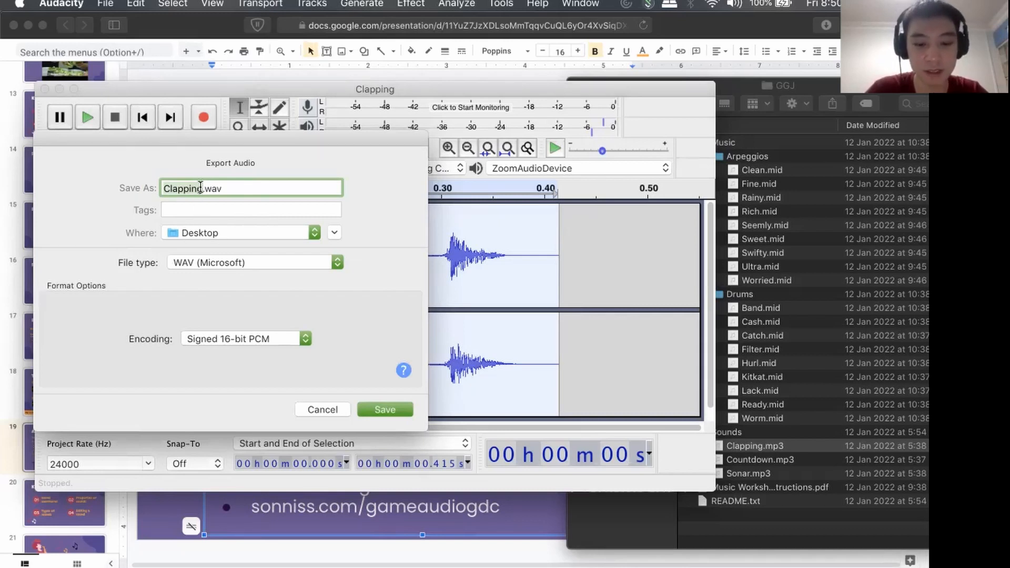
pyautogui.write('3d')
pyautogui.press('BackSpace')
pyautogui.write('claps')
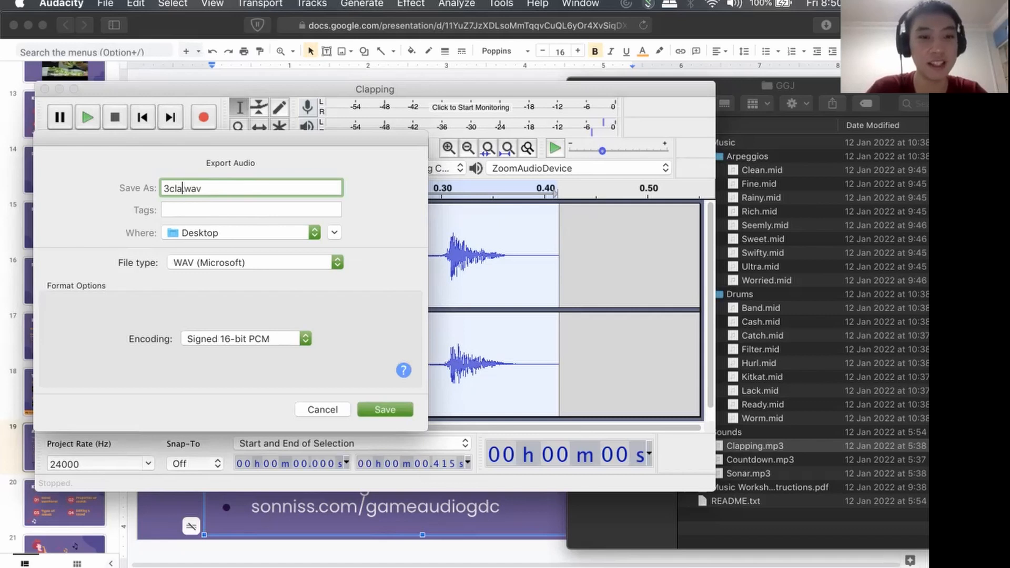
pyautogui.click(372, 407)
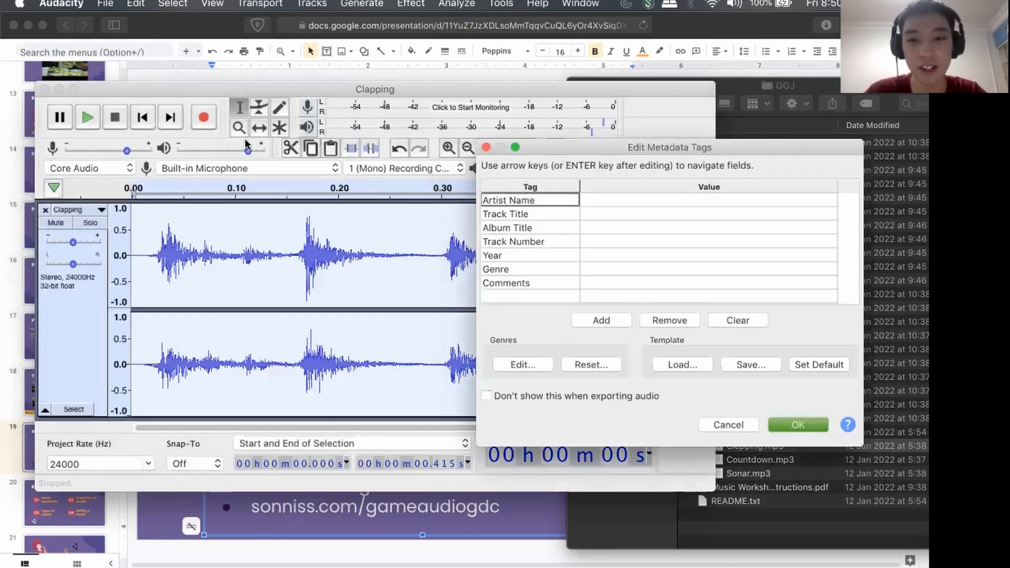
# Look through the metadata tag fields, leave them all empty and complete the WAV export.
pyautogui.moveTo(558, 145); pyautogui.dragTo(243, 137)
pyautogui.click(301, 207)
pyautogui.click(300, 192)
pyautogui.click(300, 206)
pyautogui.click(300, 232)
pyautogui.click(298, 218)
pyautogui.click(296, 193)
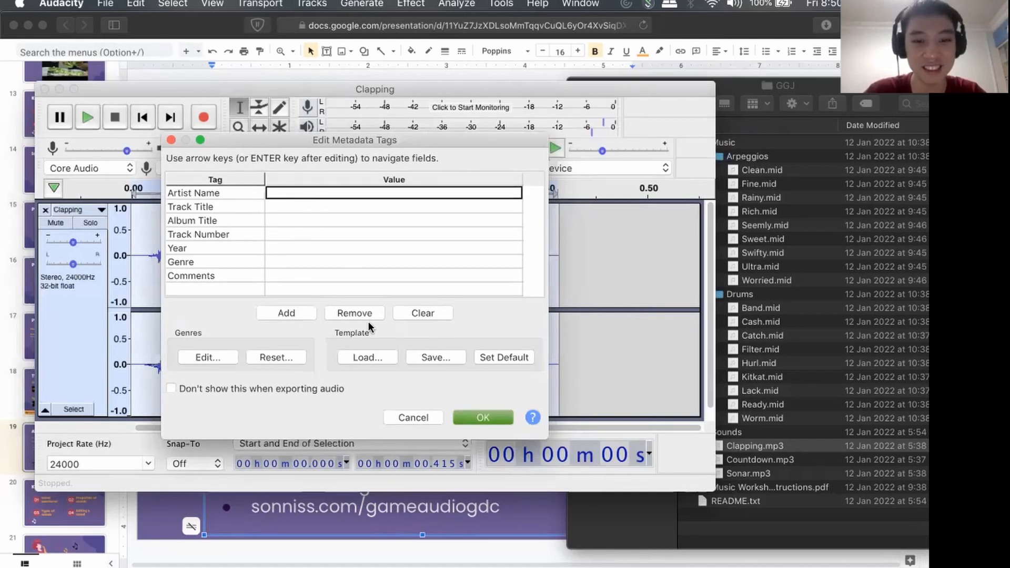
pyautogui.click(483, 417)
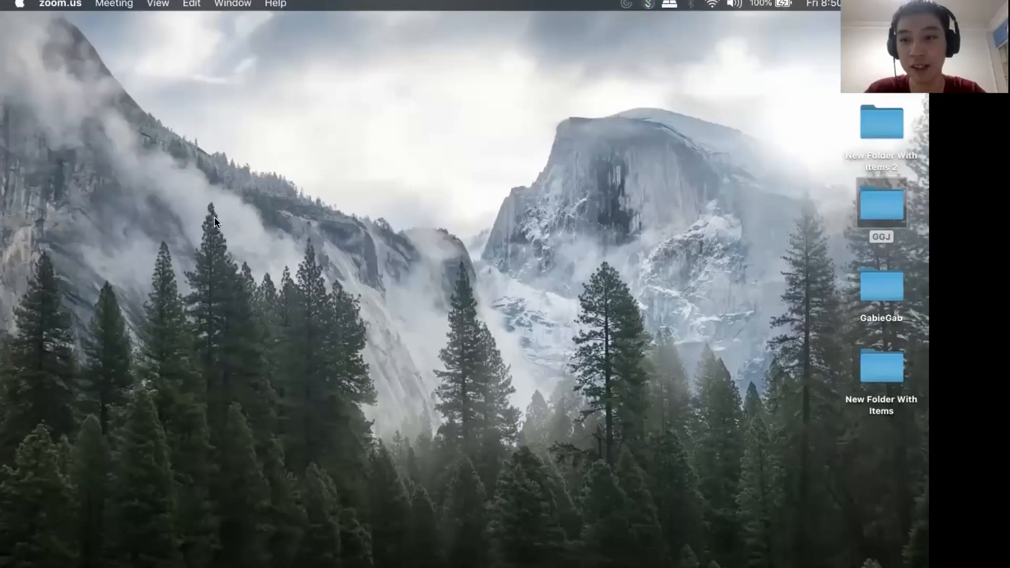
# Show the desktop in Finder, preview the exported 3claps.wav with Quick Look and close the preview.
pyautogui.click(873, 79)
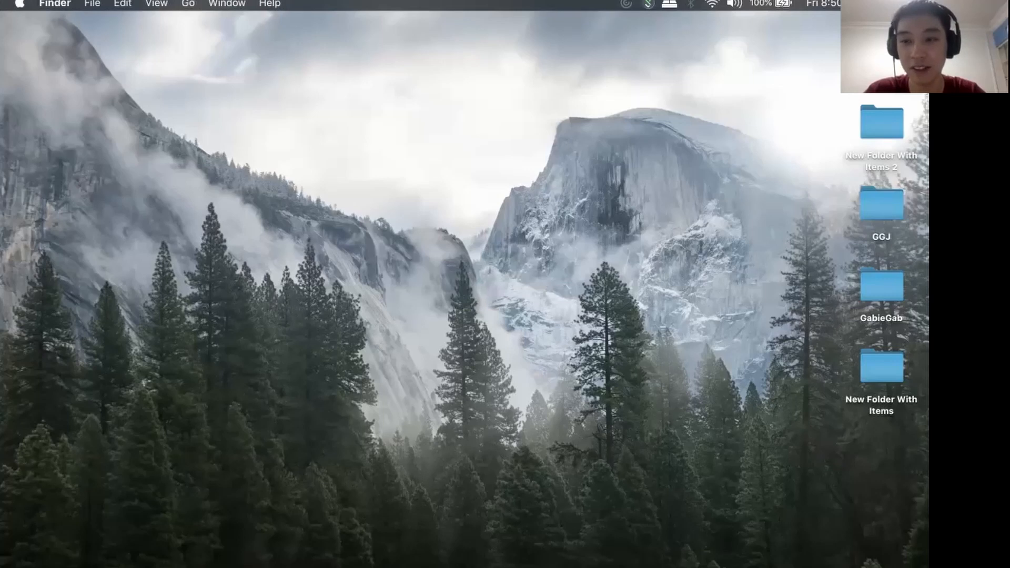
pyautogui.press('space')
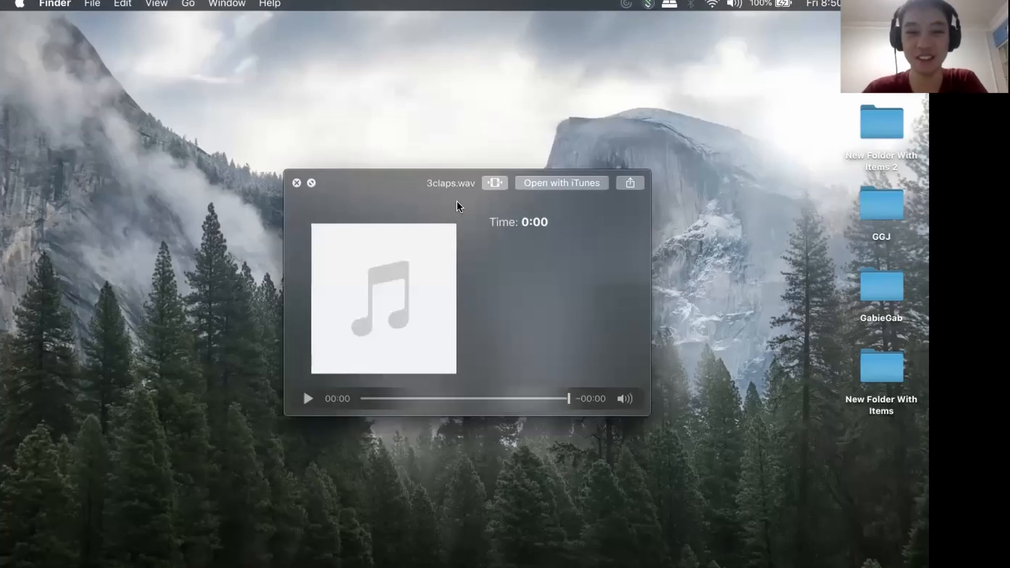
pyautogui.moveTo(371, 189); pyautogui.dragTo(633, 58)
pyautogui.press('space')
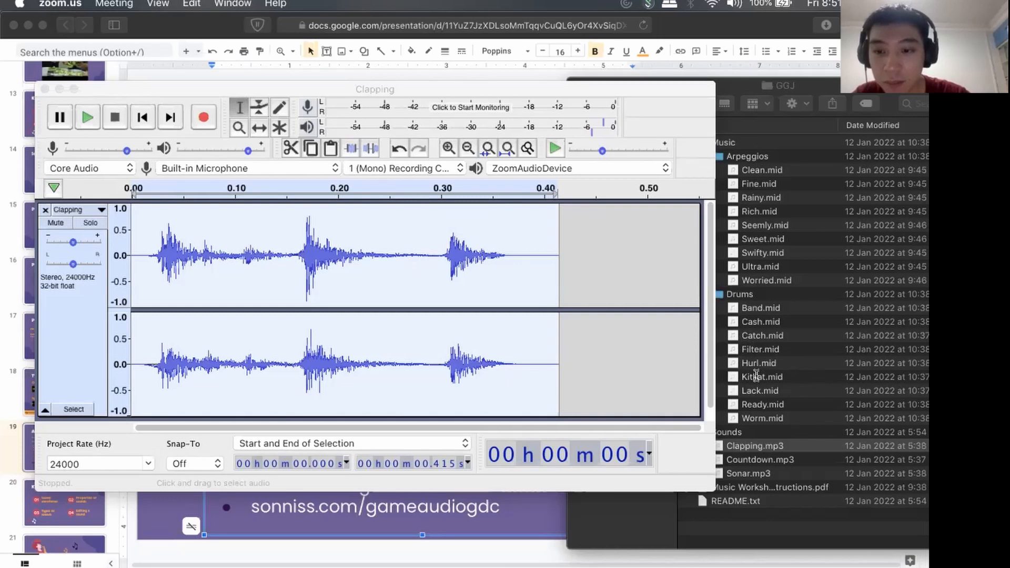
# Select the second clap's peak from about 0.165 s to 0.179 s and reselect the whole clip.
pyautogui.moveTo(302, 226); pyautogui.dragTo(315, 227)
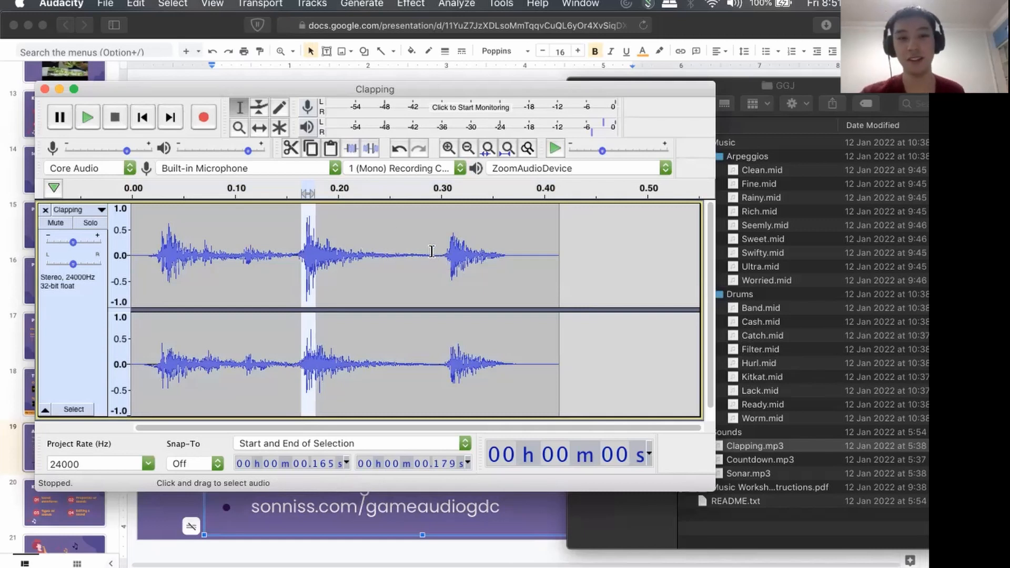
pyautogui.press('super+a')
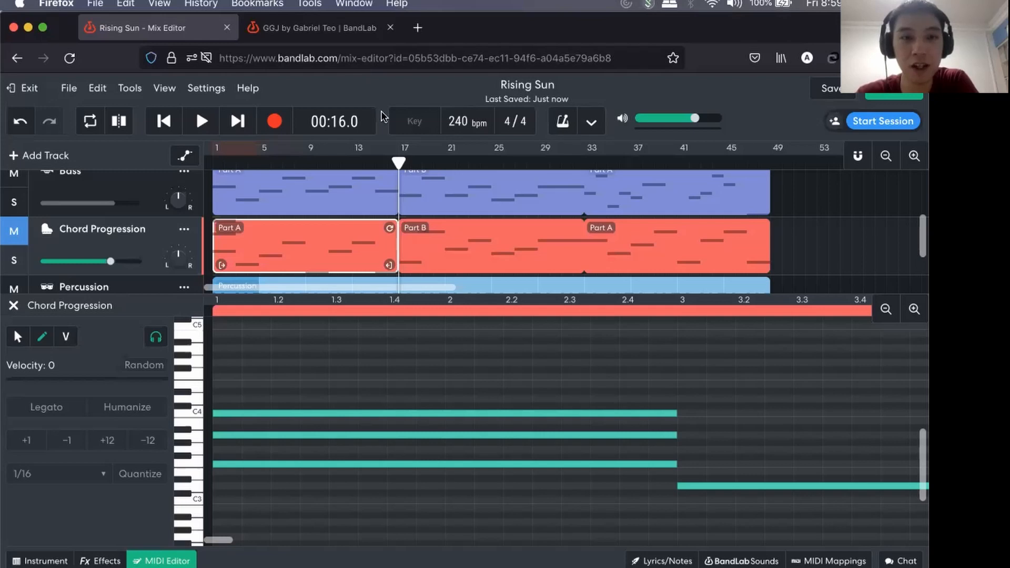
# Bring up the GGJ page in the second BandLab tab in Firefox.
pyautogui.click(268, 33)
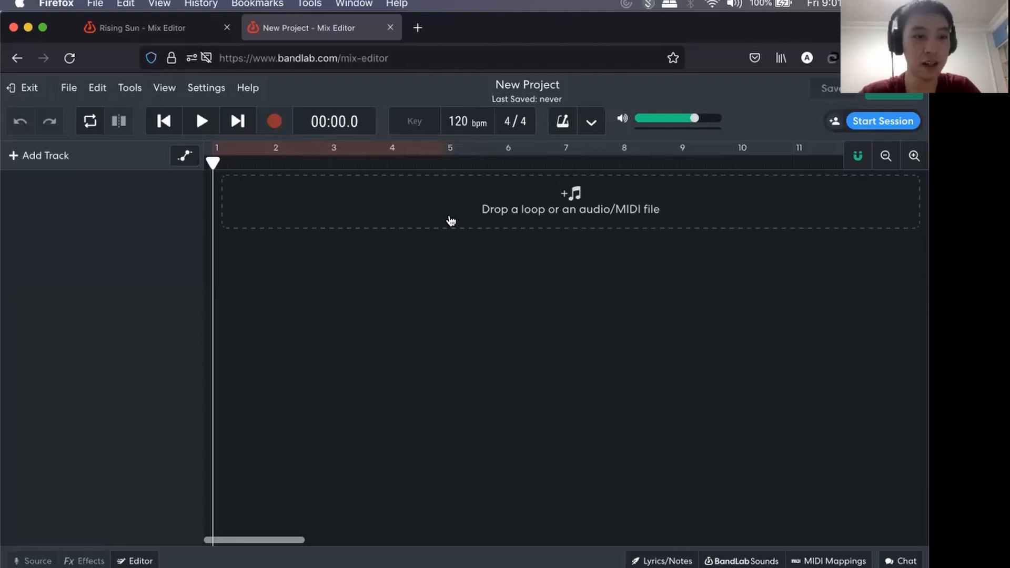
# Switch to the Music Workshop slides in Safari and open the Key Lessons (Music) slide.
pyautogui.press('super+Tab')
pyautogui.scroll(-2, 91, 309)
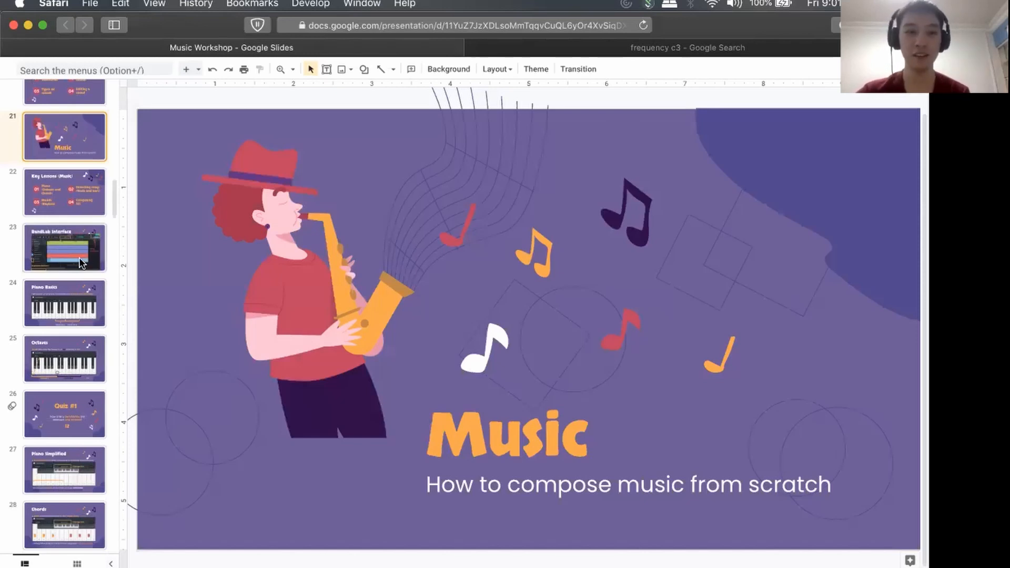
pyautogui.scroll(-2, 67, 143)
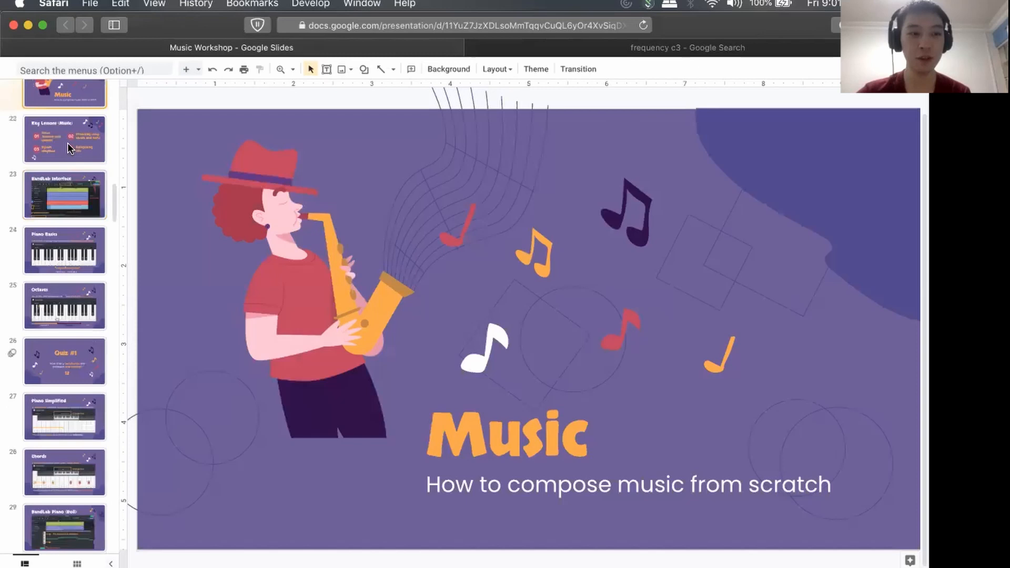
pyautogui.click(67, 144)
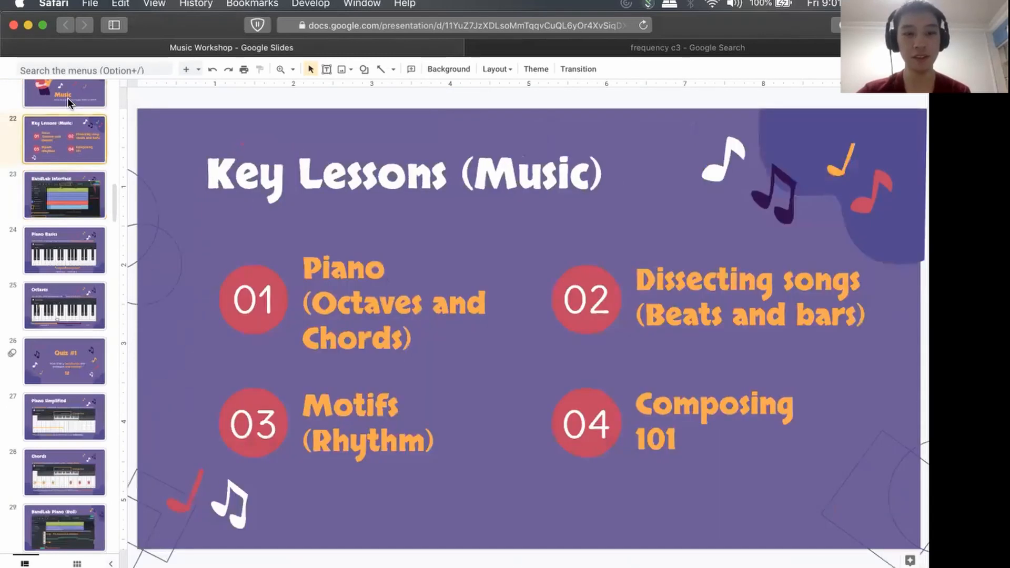
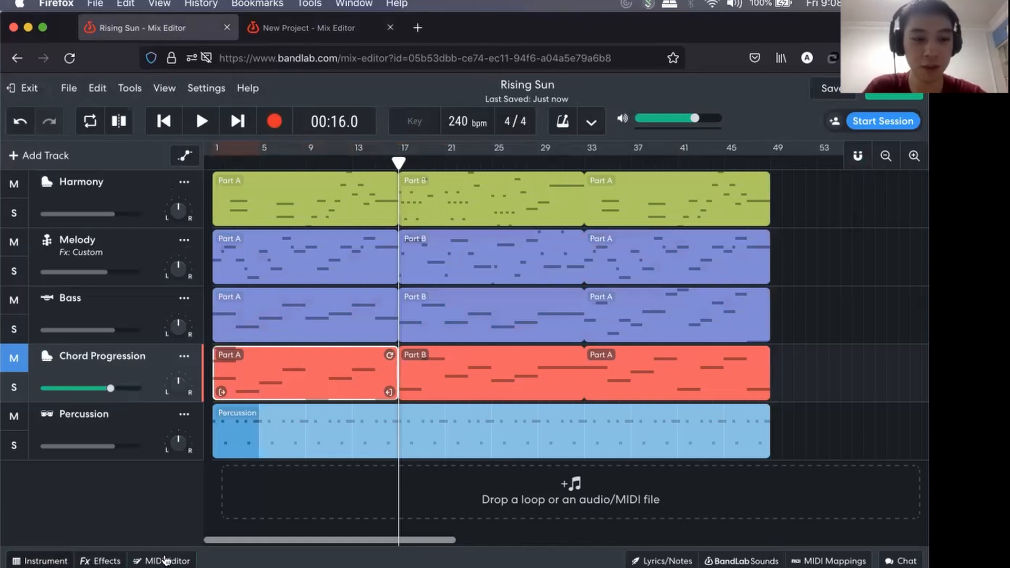
# Show the Chord Progression's Part A notes in the MIDI Editor and turn on Snap to Grid.
pyautogui.click(46, 561)
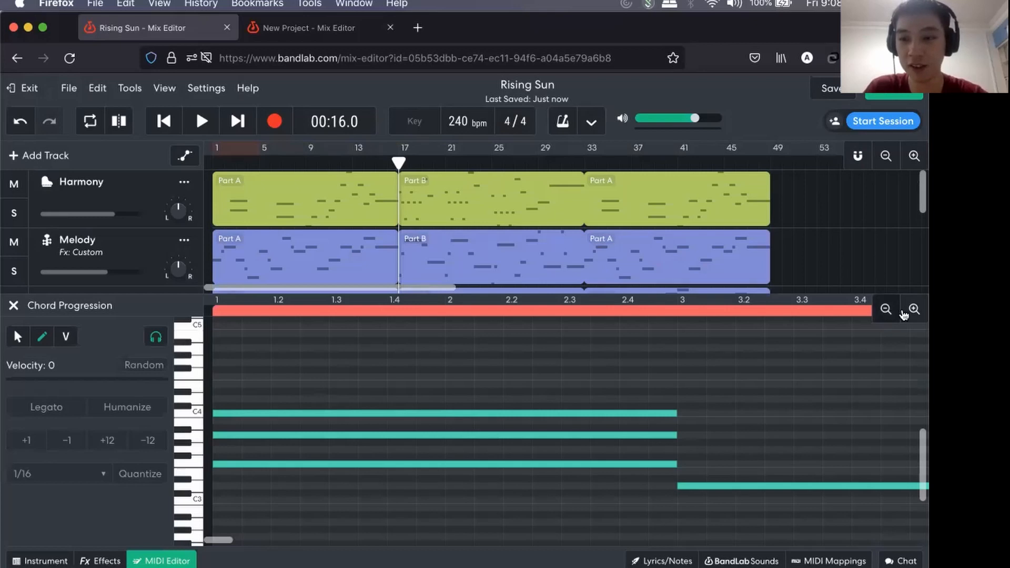
pyautogui.click(885, 310)
pyautogui.click(885, 311)
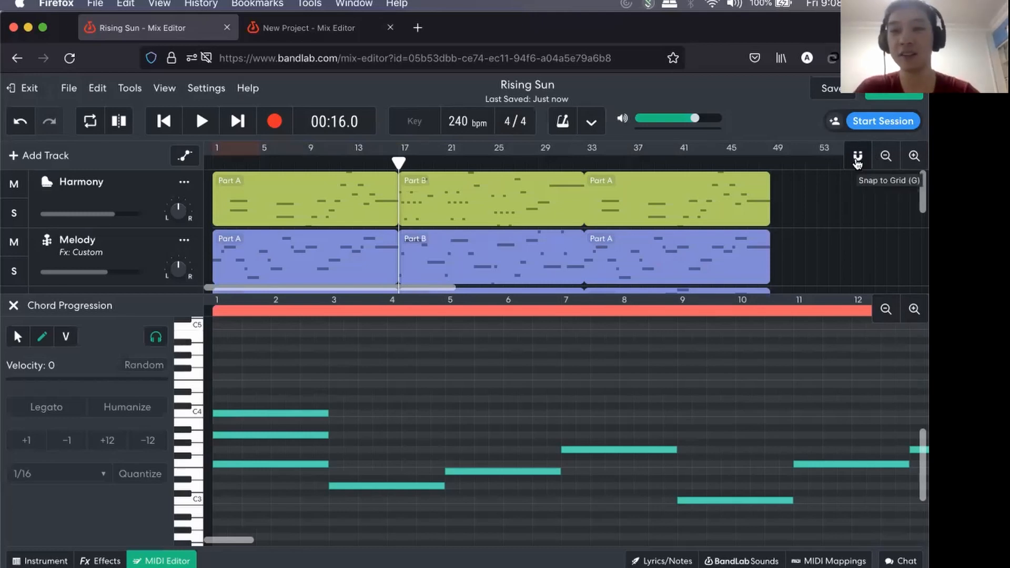
pyautogui.click(858, 158)
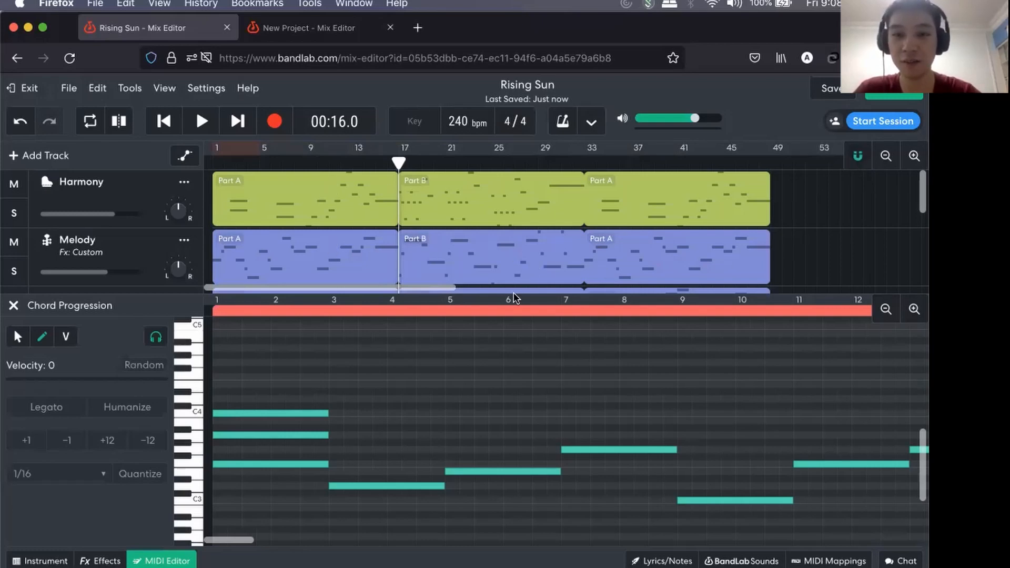
pyautogui.moveTo(512, 290); pyautogui.dragTo(516, 322)
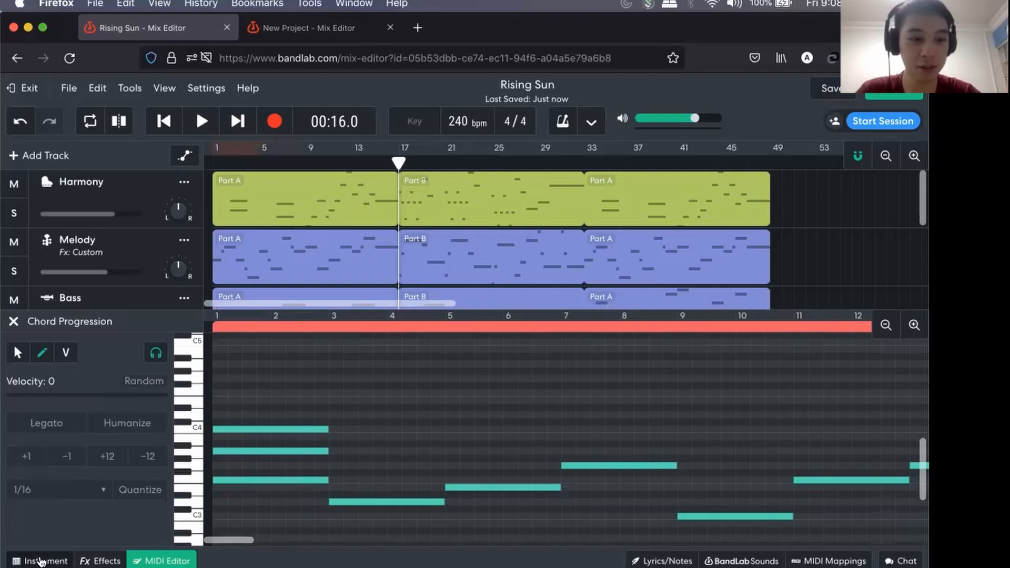
# Show the instrument keyboards of the Chord Progression and Melody tracks and lower the Melody's Viola Section to octave 3.
pyautogui.click(39, 561)
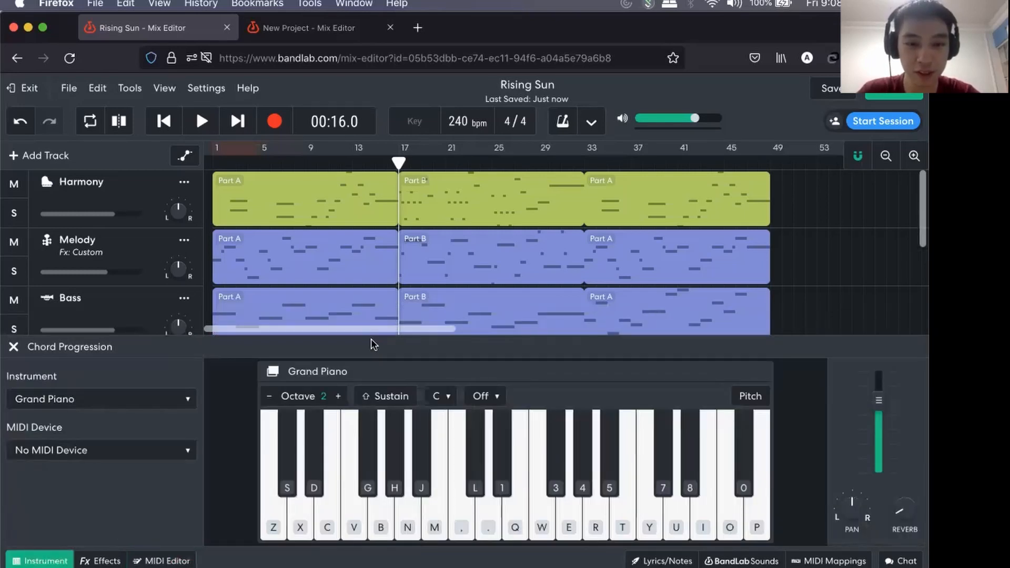
pyautogui.moveTo(358, 329)
pyautogui.mouseDown()
pyautogui.moveTo(371, 304)
pyautogui.moveTo(360, 328)
pyautogui.mouseUp()
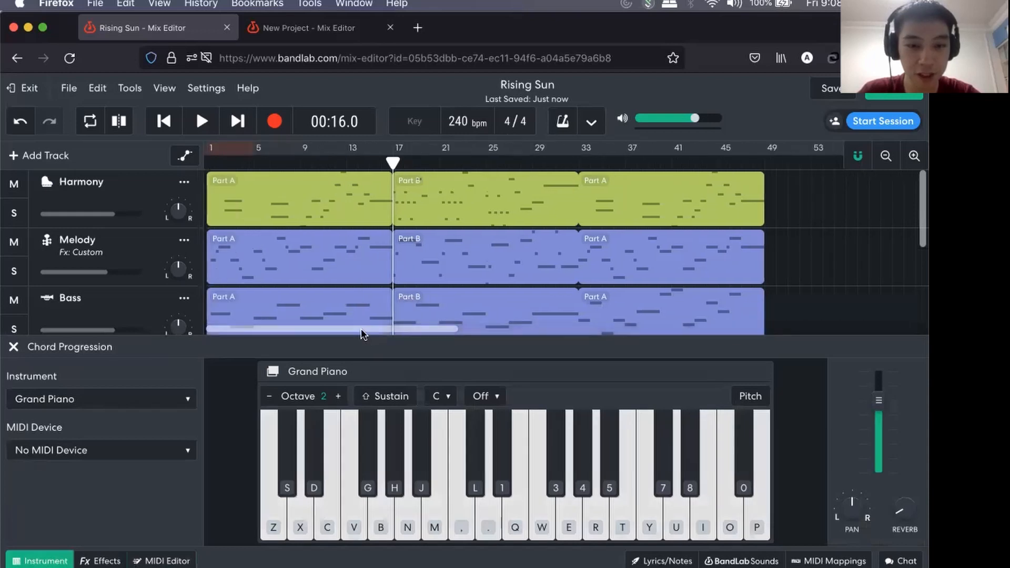
pyautogui.click(352, 271)
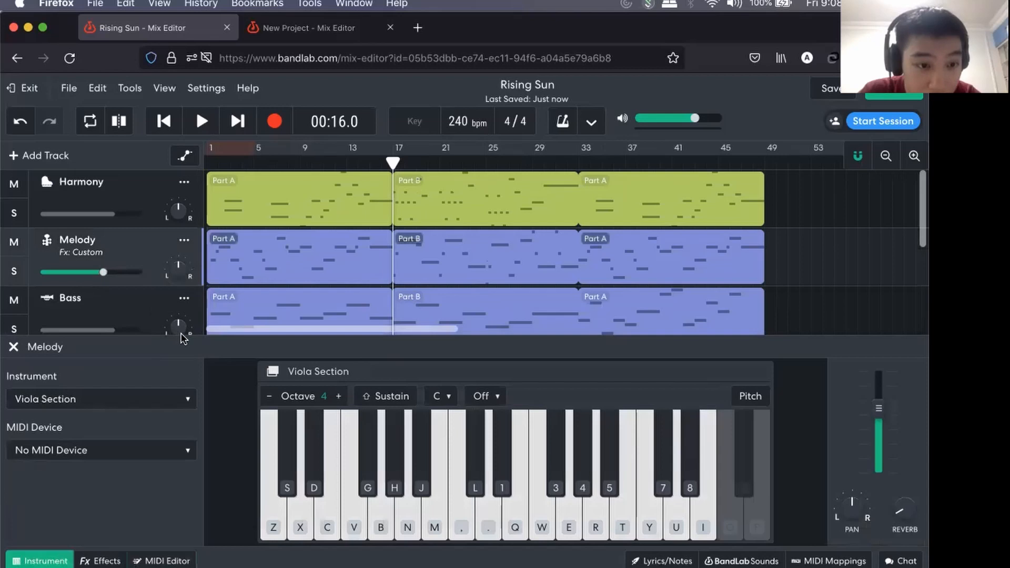
pyautogui.click(100, 561)
pyautogui.click(40, 561)
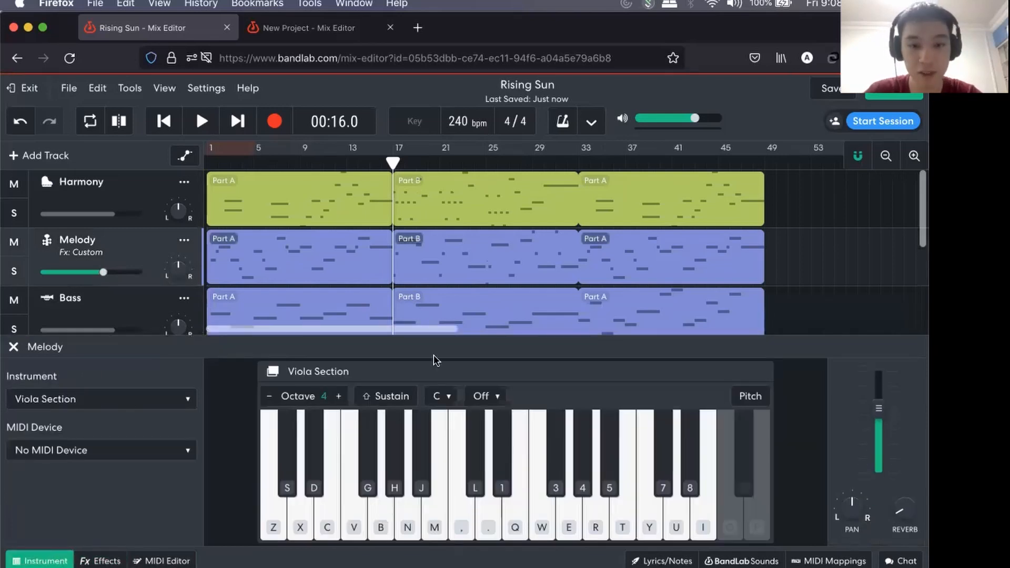
pyautogui.click(269, 395)
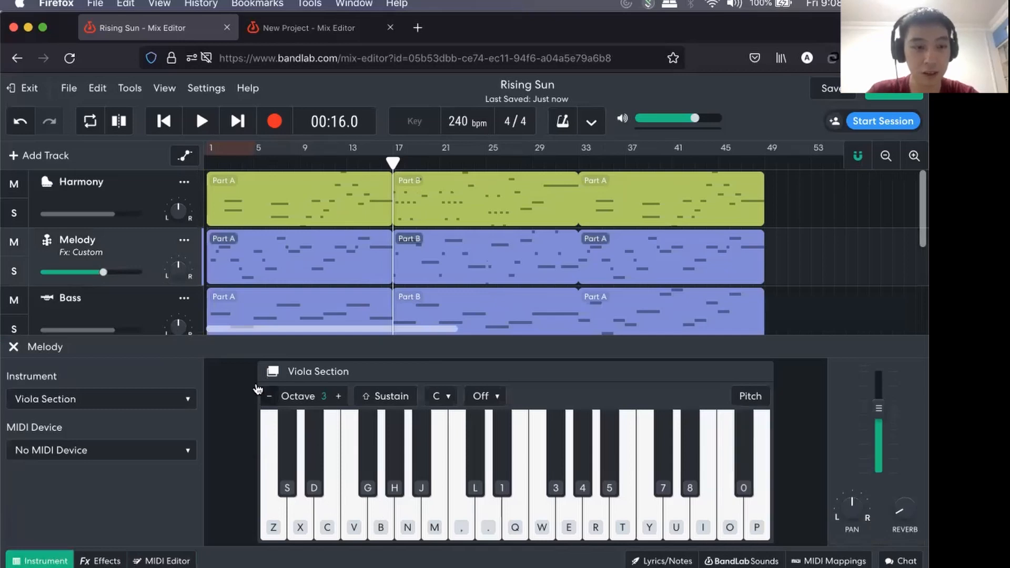
# Show the Harmony track's Grand Piano with pitch names on its keys and set it to octave 3.
pyautogui.click(104, 182)
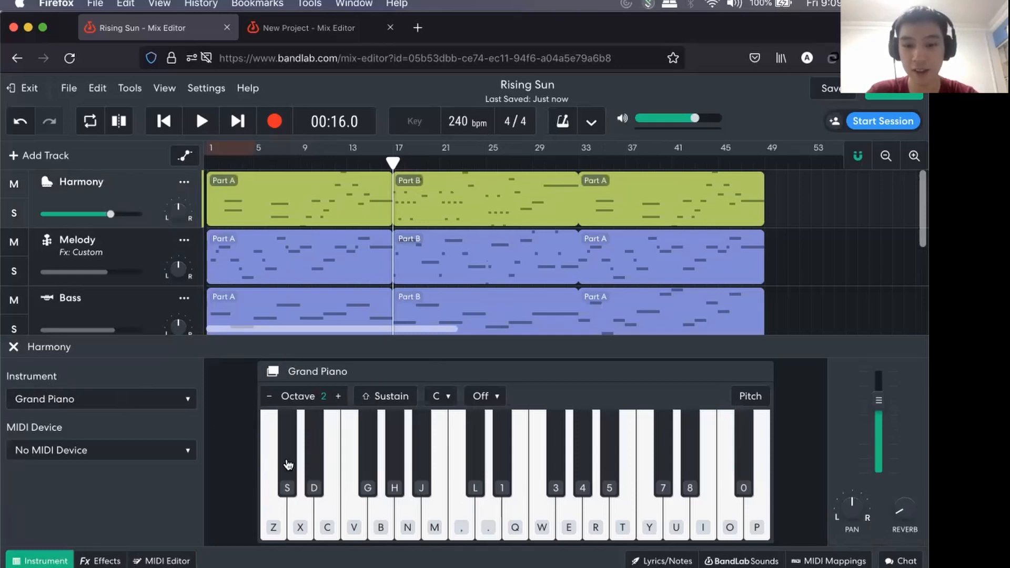
pyautogui.click(750, 397)
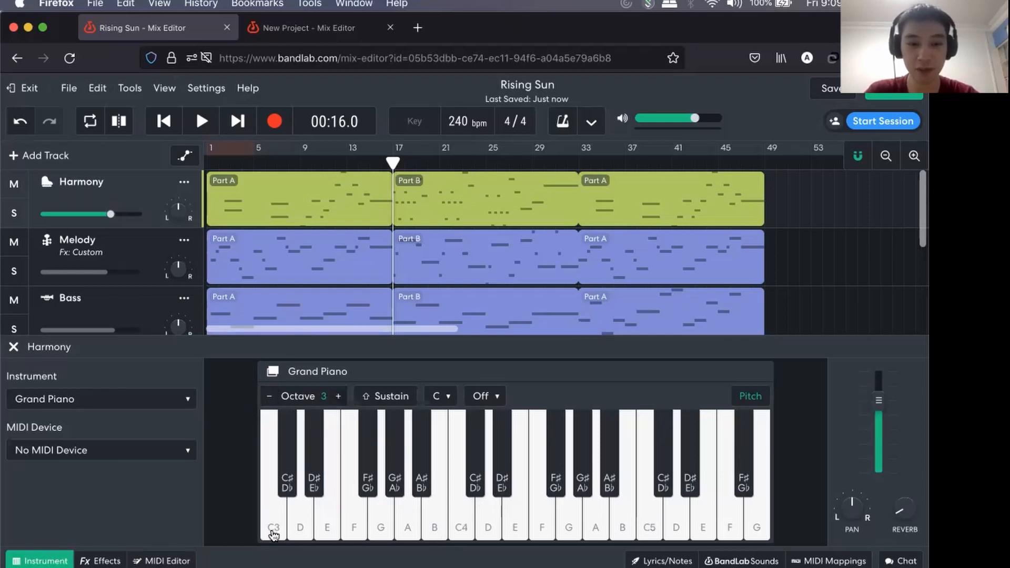
pyautogui.click(338, 396)
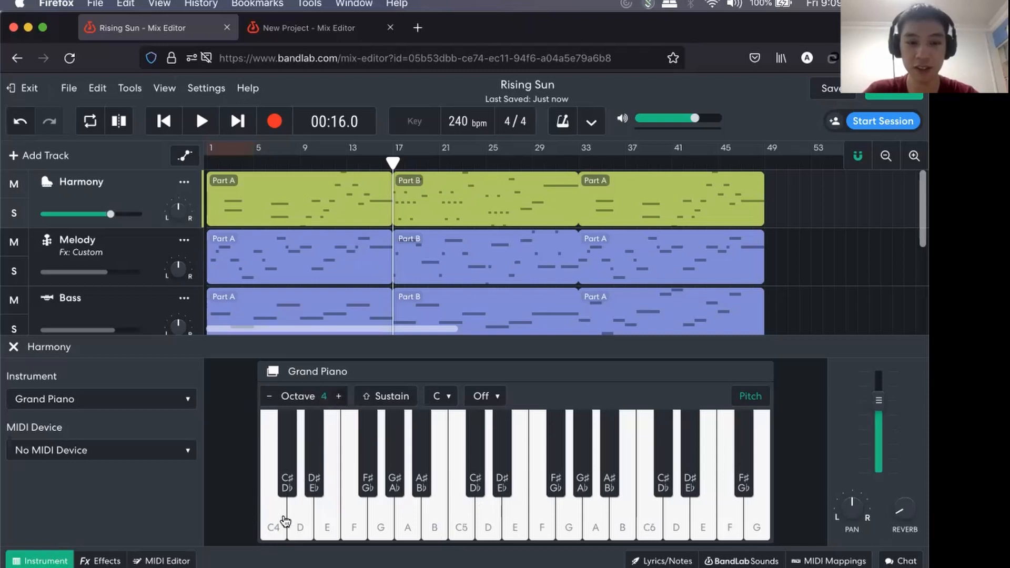
pyautogui.click(270, 398)
pyautogui.click(270, 398)
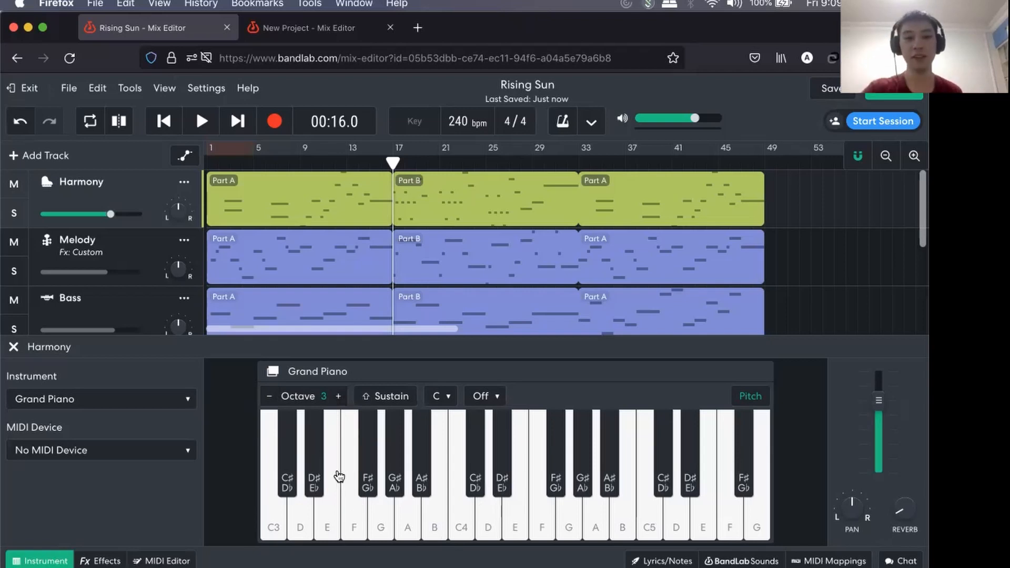
# Shift the Harmony piano through higher and lower octaves and return it to octave 3.
pyautogui.click(338, 396)
pyautogui.click(338, 396)
pyautogui.click(338, 396)
pyautogui.click(270, 396)
pyautogui.click(269, 396)
pyautogui.click(269, 396)
pyautogui.click(269, 396)
pyautogui.click(338, 396)
pyautogui.click(339, 396)
pyautogui.click(269, 396)
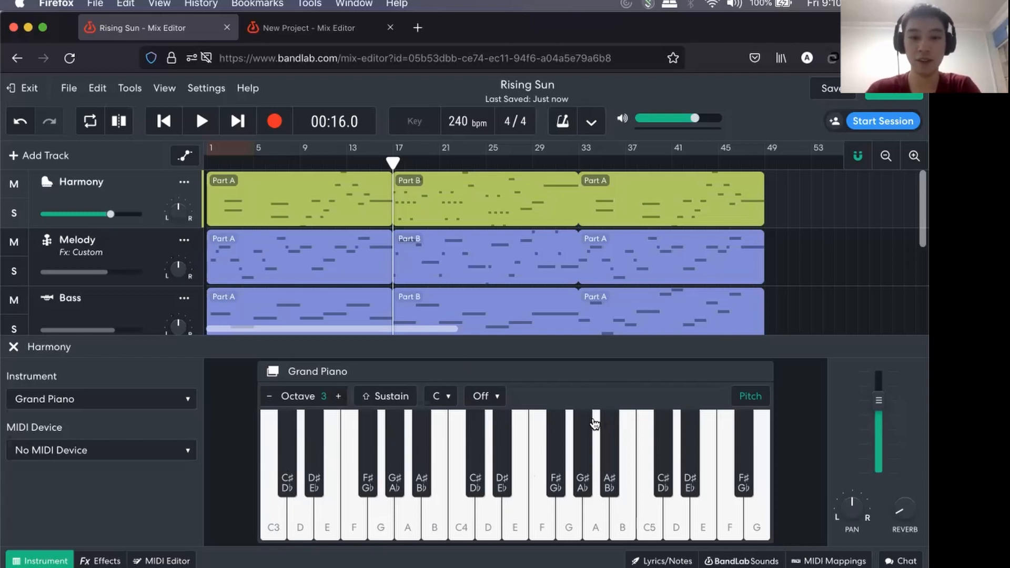
# Play the C3 and C4 keys on the Harmony piano to compare the two octaves.
pyautogui.click(279, 524)
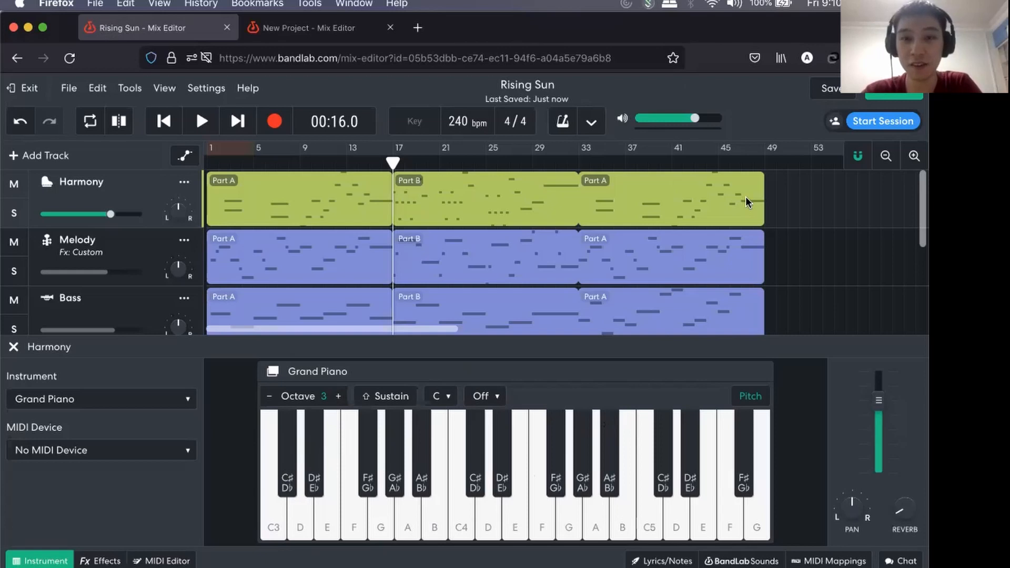
pyautogui.click(273, 516)
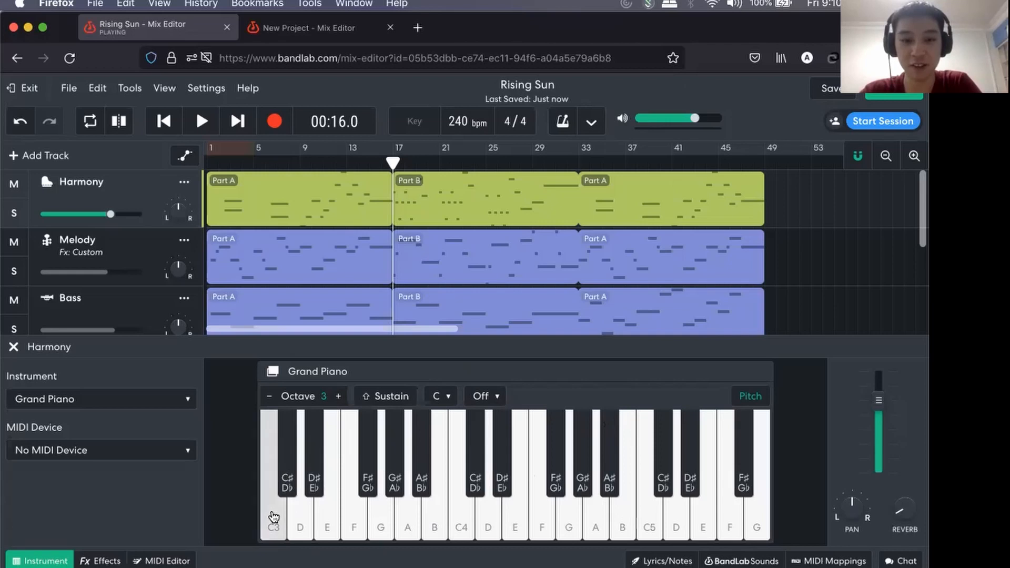
pyautogui.click(465, 518)
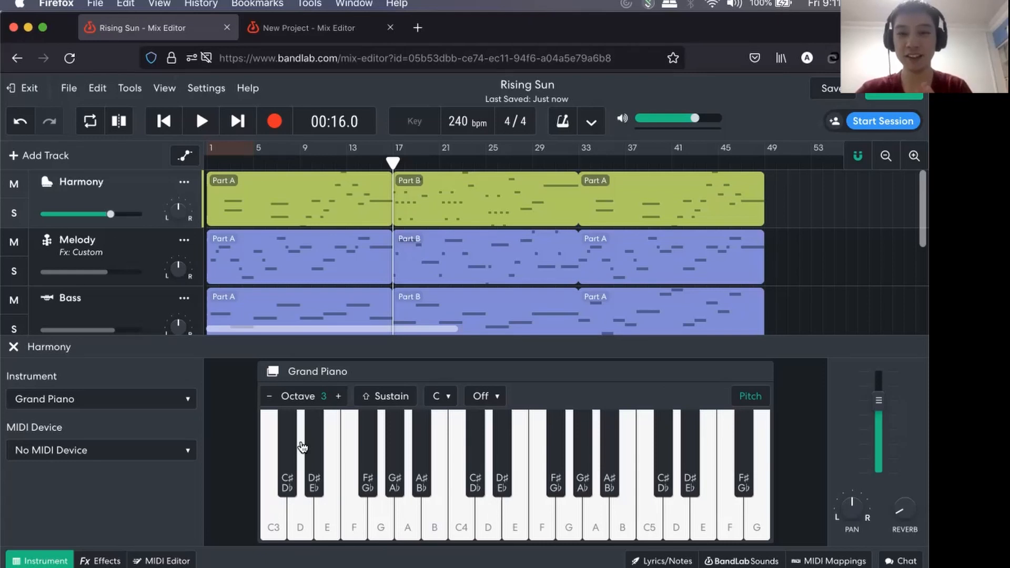
# Add a C3 note at the start of the Harmony's Part A and a C4 note right after it in the MIDI Editor.
pyautogui.click(156, 559)
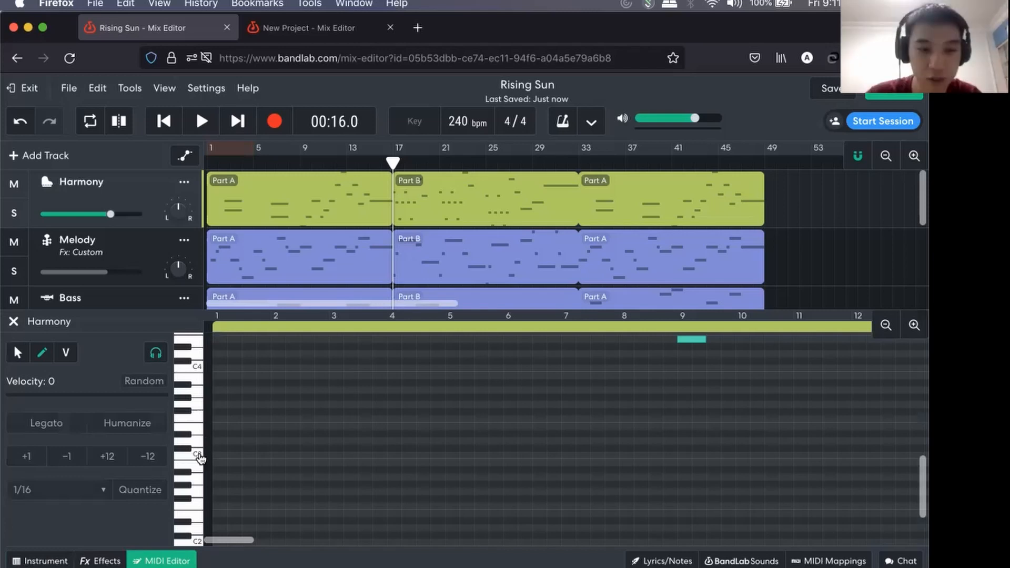
pyautogui.scroll(5, 194, 459)
pyautogui.scroll(3, 200, 456)
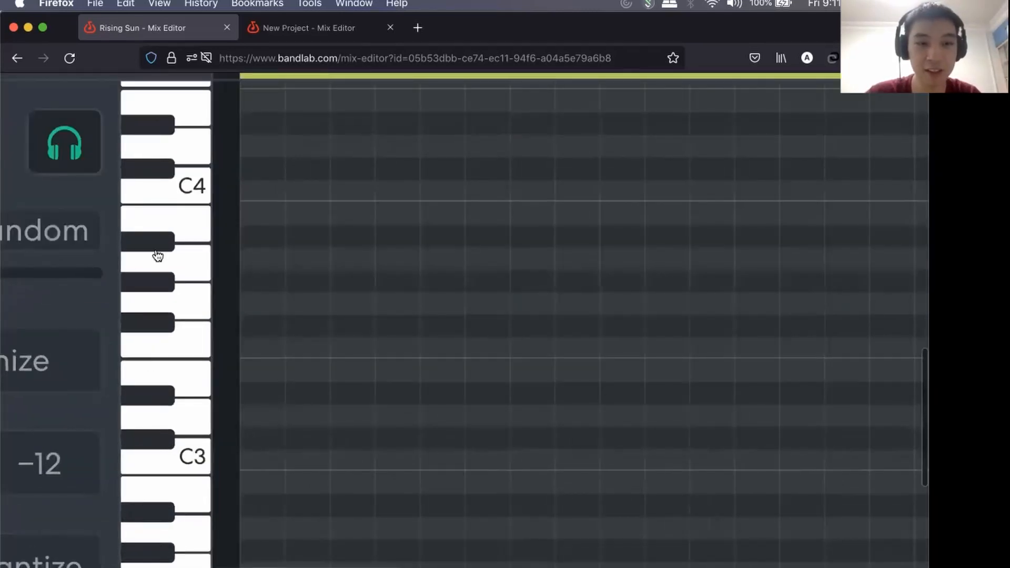
pyautogui.click(262, 461)
pyautogui.click(308, 189)
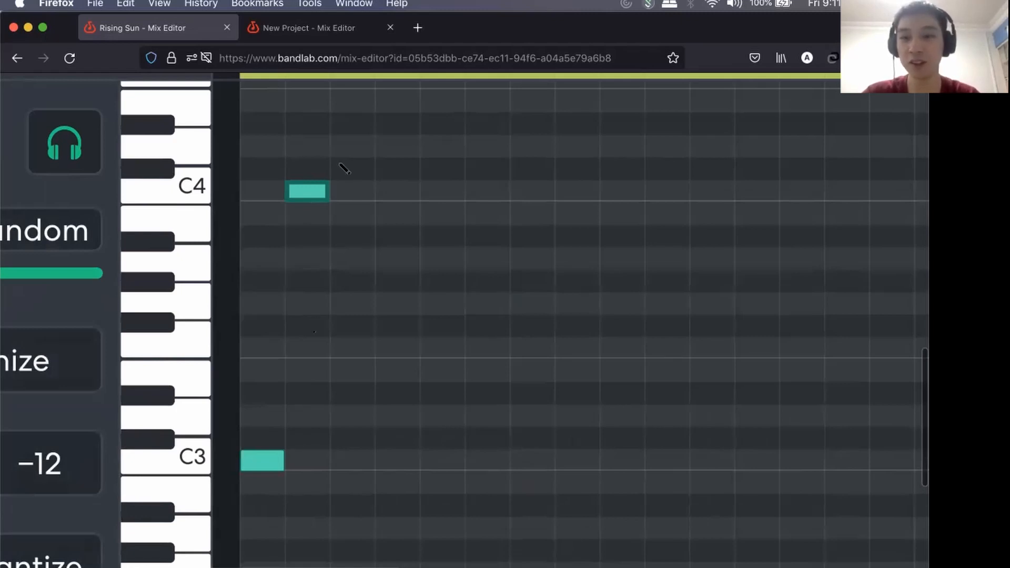
pyautogui.scroll(-5, 347, 336)
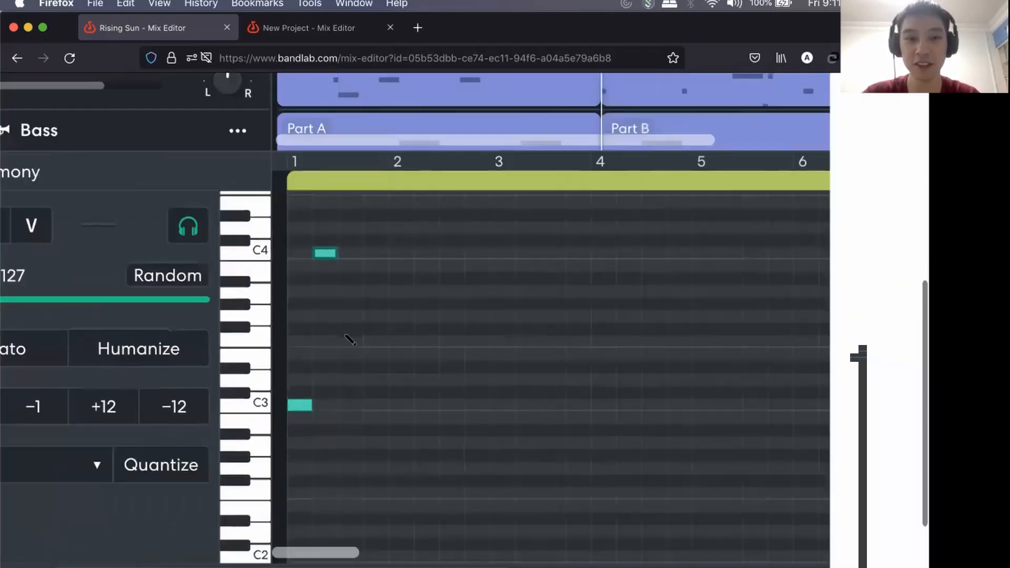
pyautogui.scroll(-5, 350, 339)
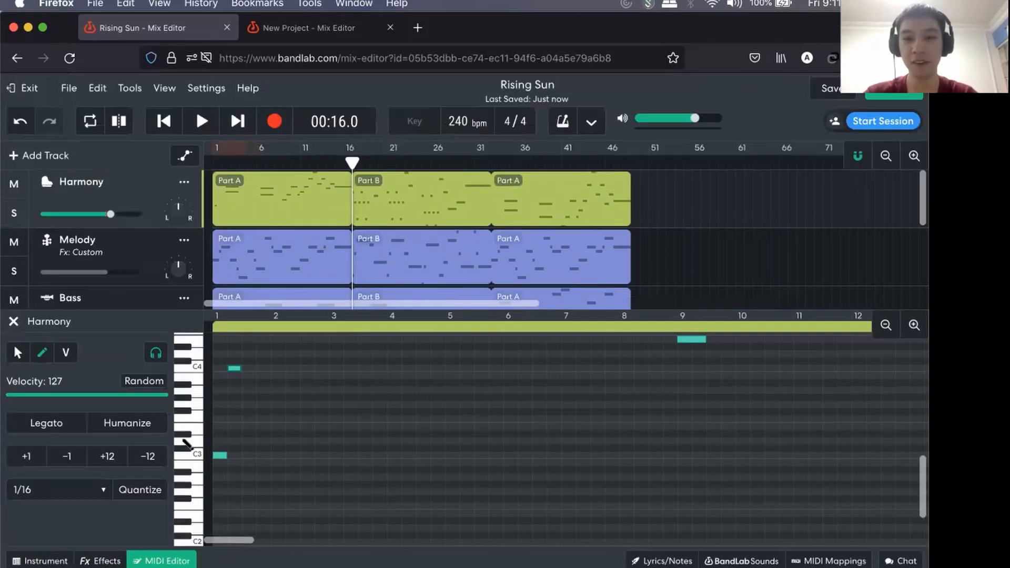
# Limit the Harmony's Grand Piano to the C Major Scale and play the keys from C3 up to C4.
pyautogui.click(36, 561)
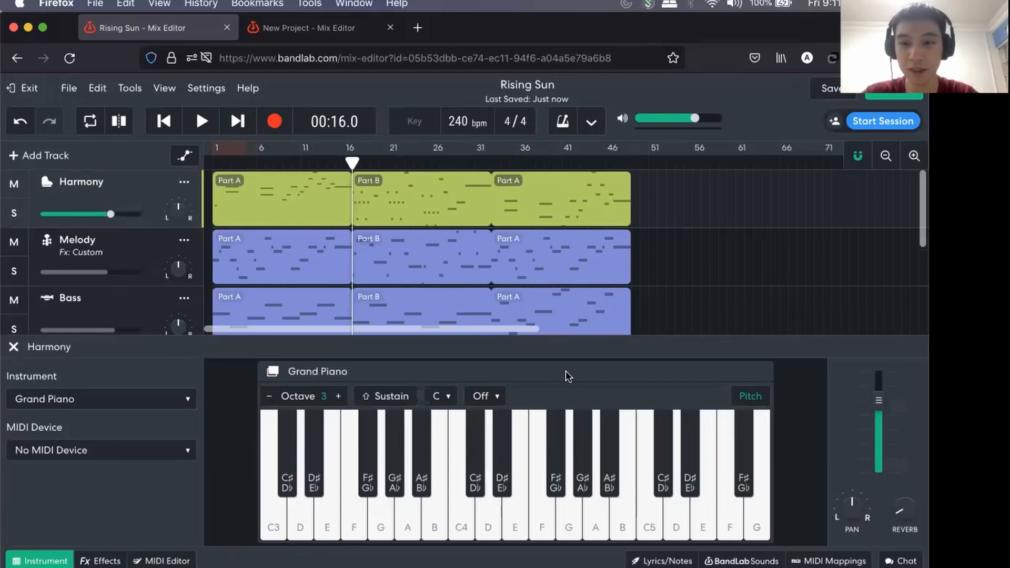
pyautogui.click(499, 397)
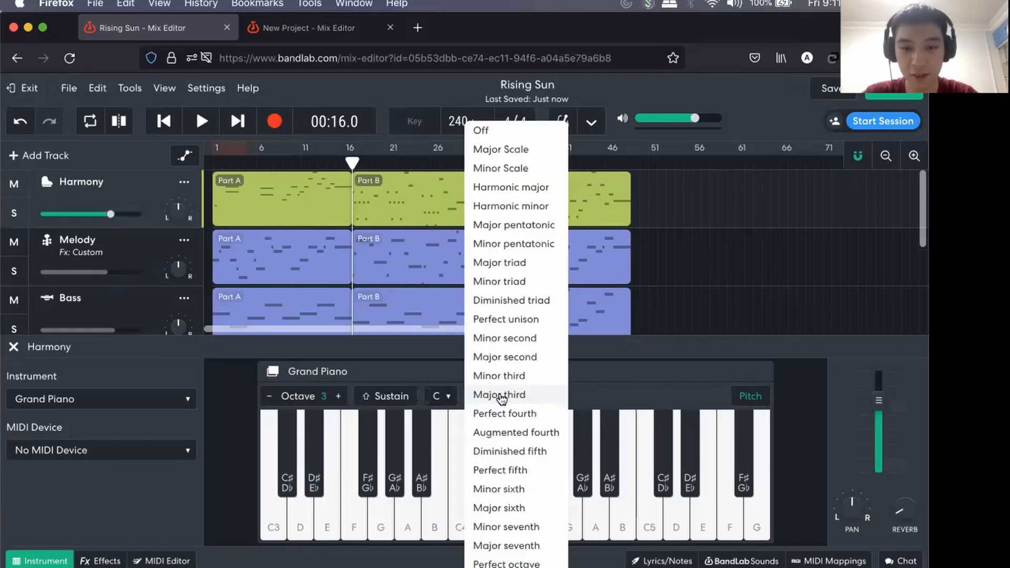
pyautogui.click(523, 151)
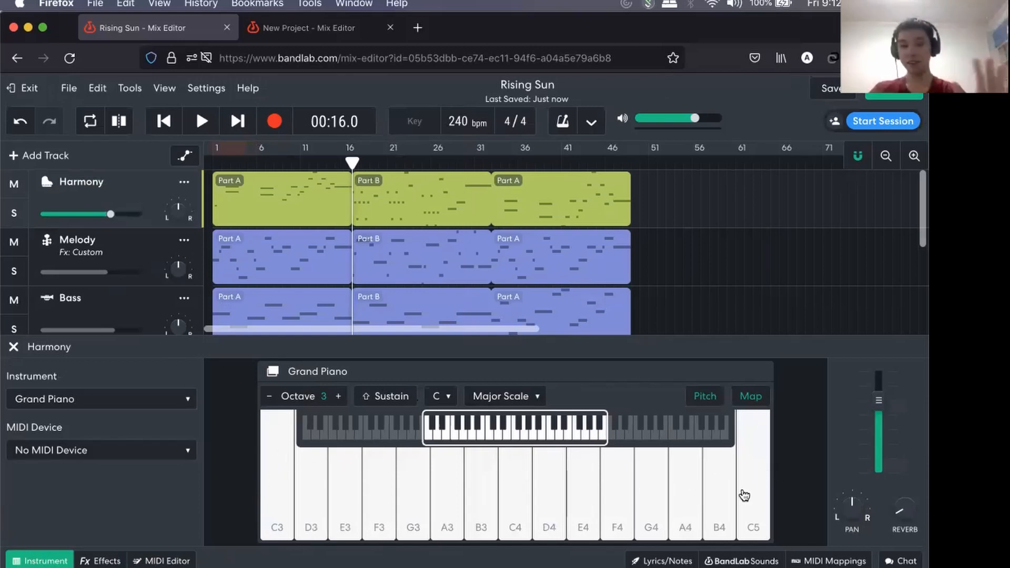
pyautogui.click(502, 396)
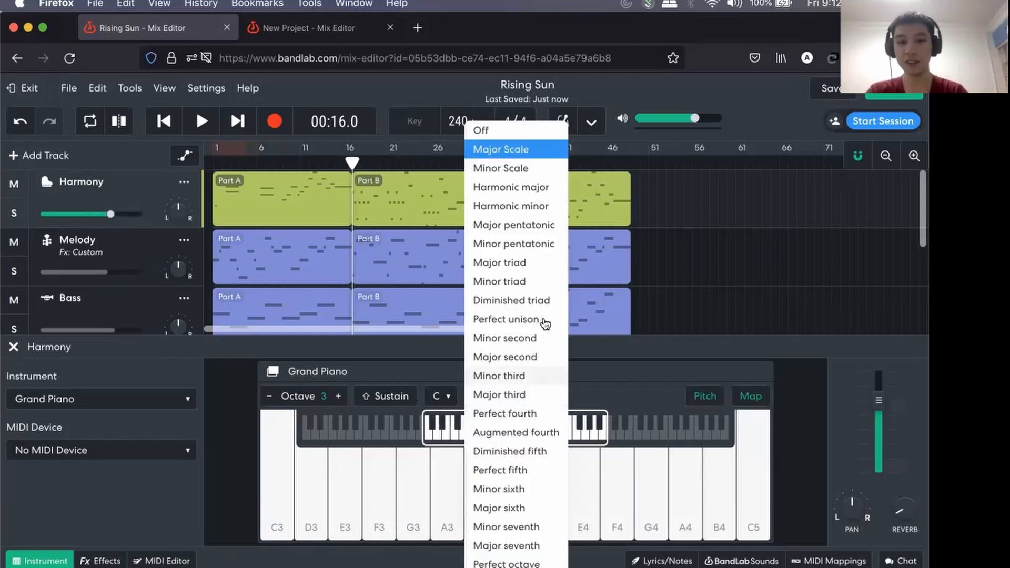
pyautogui.click(678, 384)
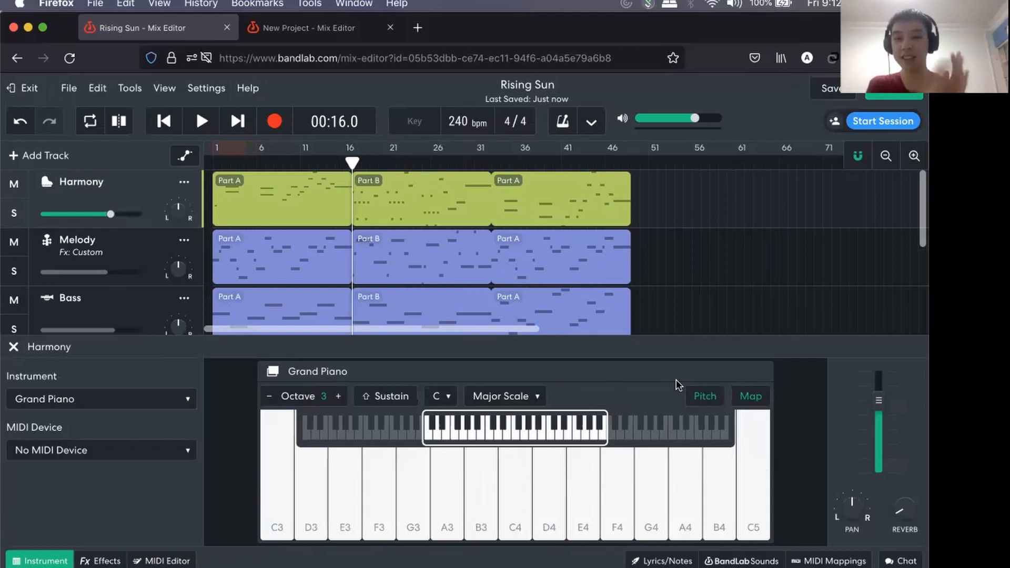
pyautogui.moveTo(287, 503); pyautogui.dragTo(523, 497)
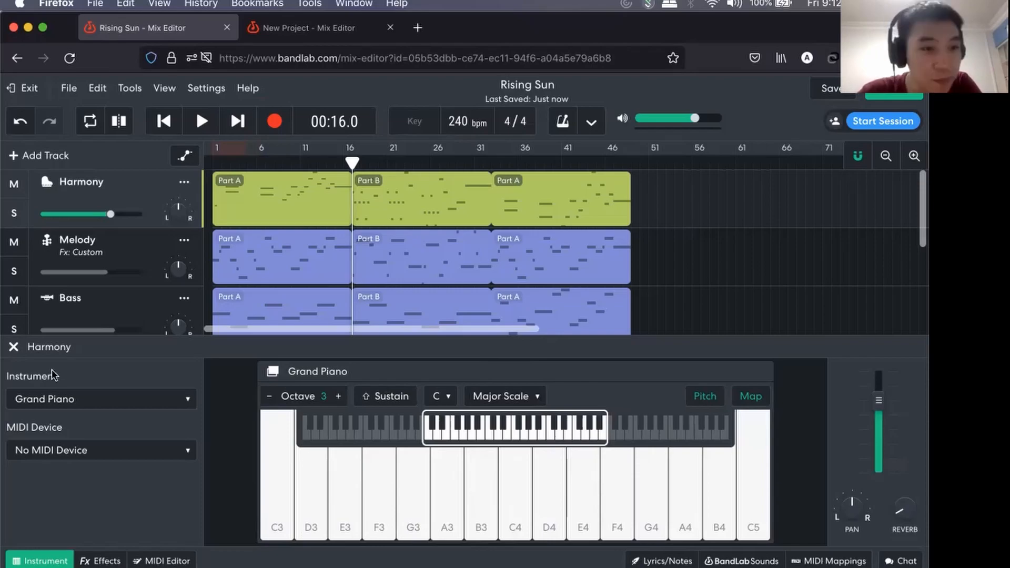
# Switch to the Music Workshop slides in Safari and review the Piano Basics and Octaves slides.
pyautogui.press('super+Tab')
pyautogui.scroll(15, 77, 320)
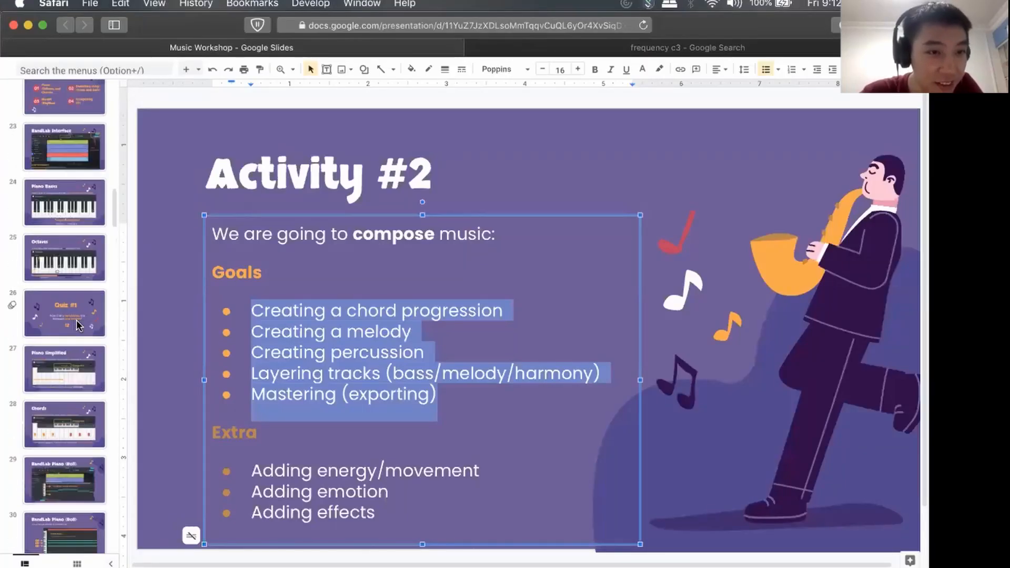
pyautogui.click(73, 327)
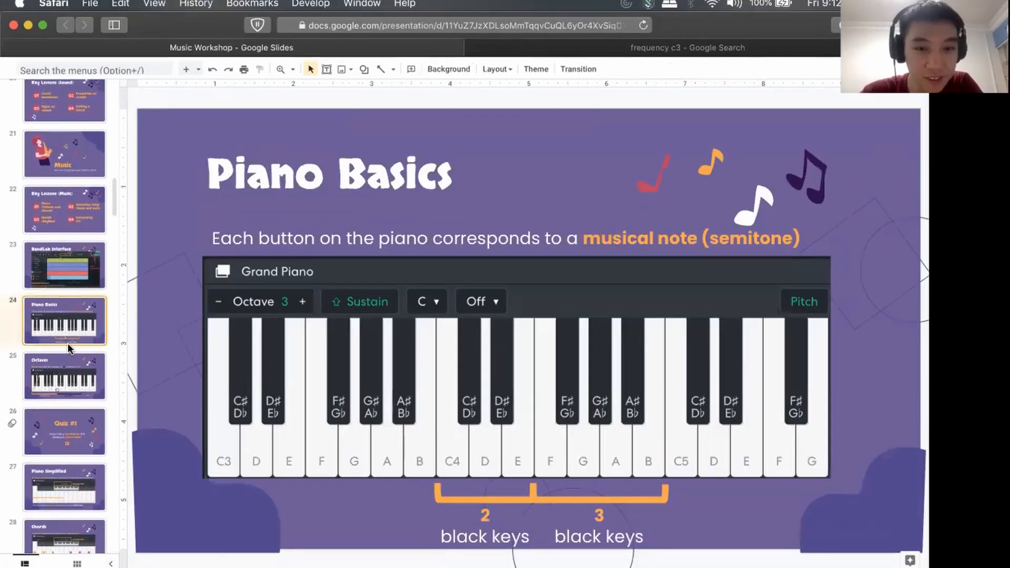
pyautogui.click(65, 375)
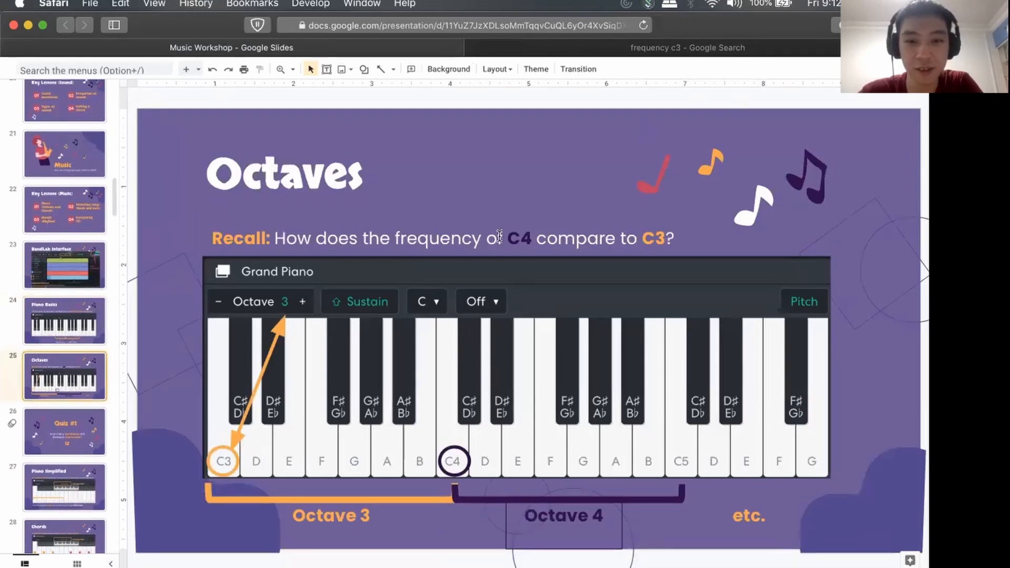
pyautogui.click(626, 240)
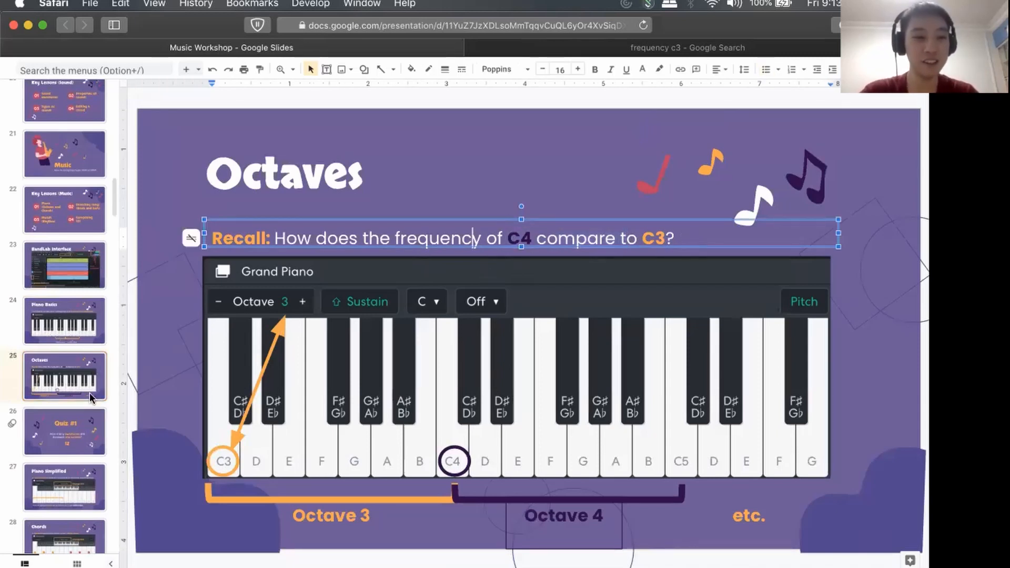
# Move past the Quiz #1 slide and show the Piano Simplified slide on musical scales.
pyautogui.scroll(-2, 84, 336)
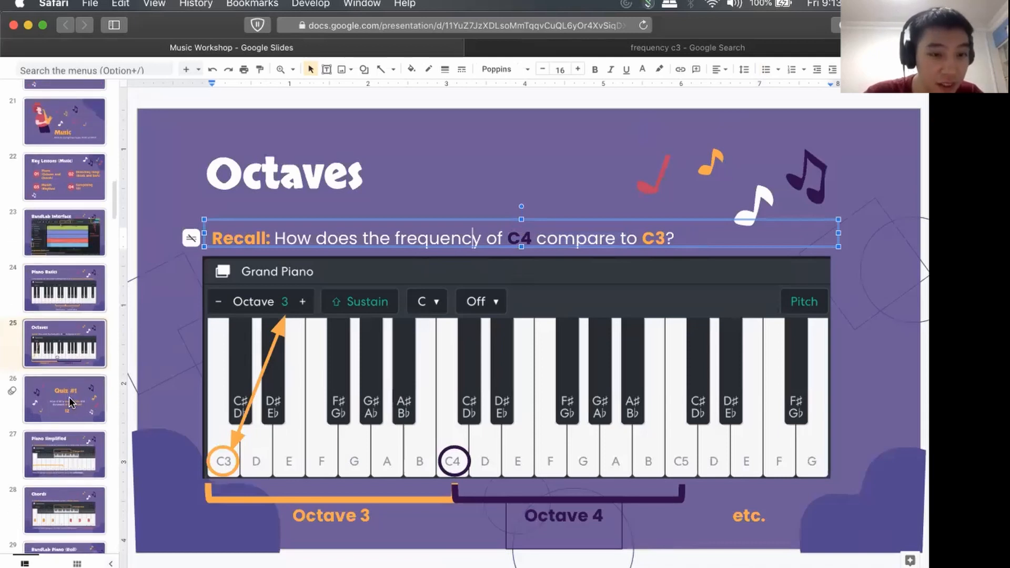
pyautogui.click(70, 403)
pyautogui.press('Down')
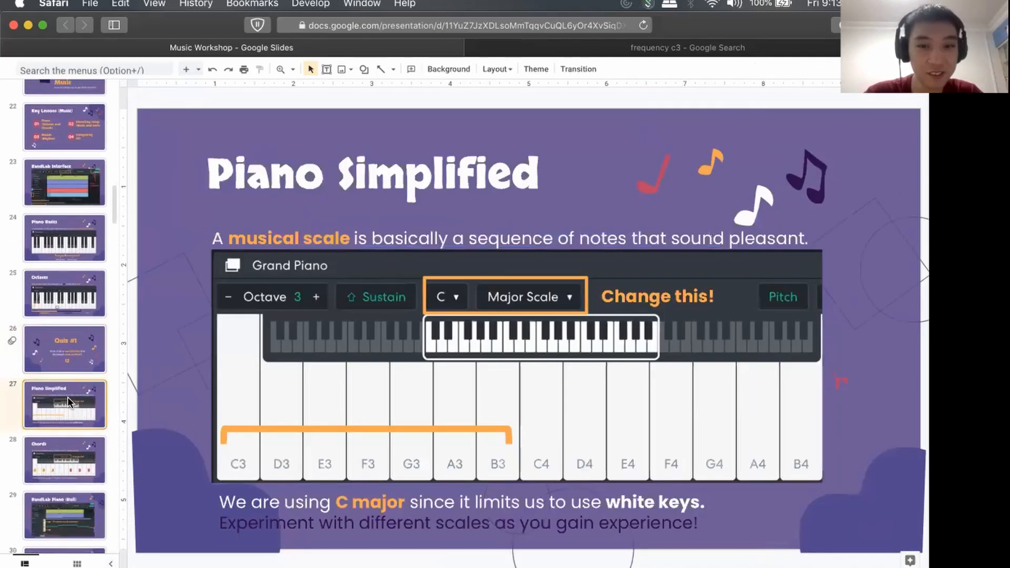
pyautogui.scroll(-5, 68, 396)
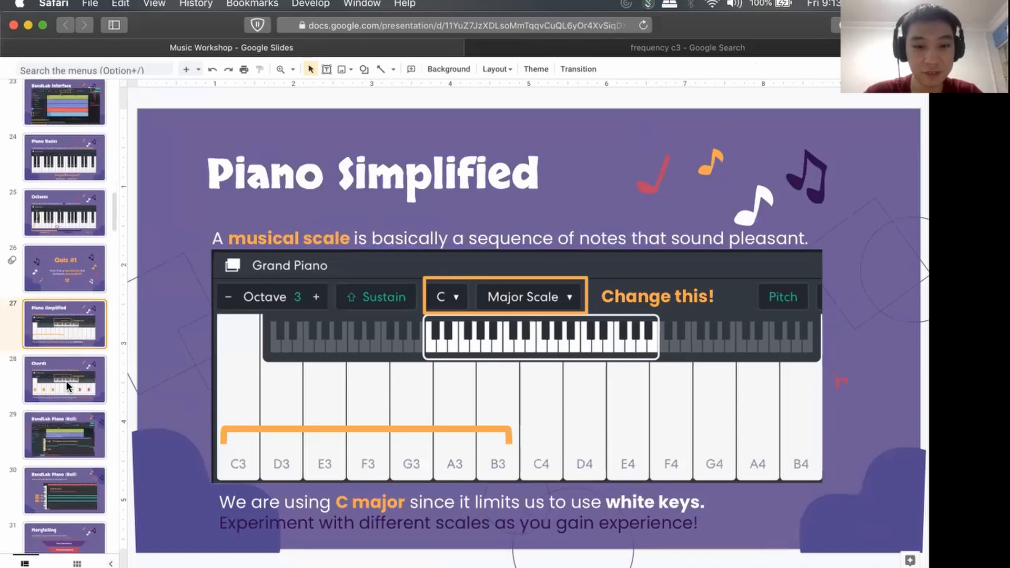
# Show the Chords slide illustrating the C major chord.
pyautogui.click(65, 380)
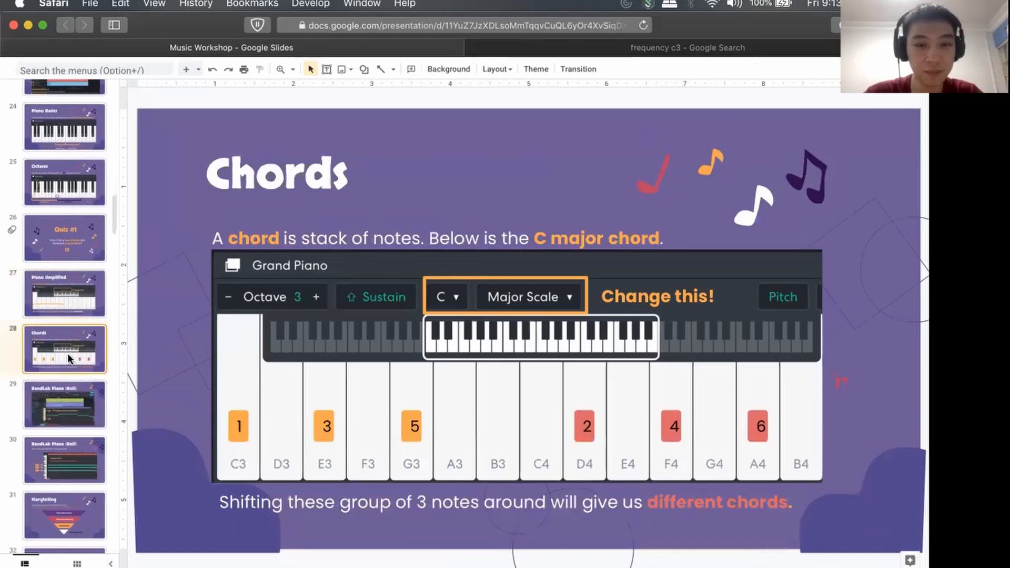
pyautogui.scroll(-2, 68, 358)
pyautogui.scroll(1, 74, 336)
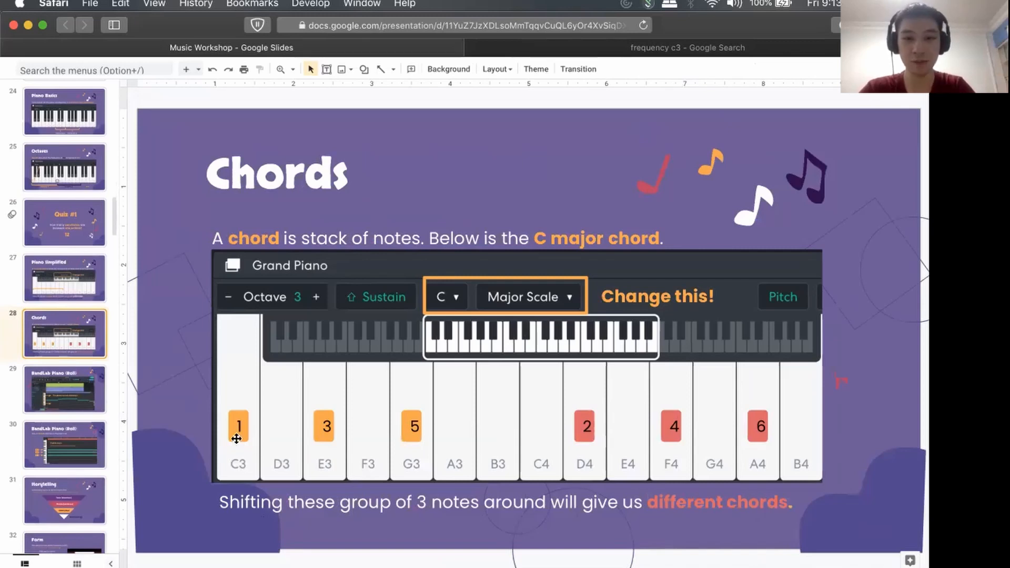
# Switch to BandLab in Firefox and play C3, E3, G3 and B3 on the Harmony's Grand Piano to demonstrate chord notes.
pyautogui.press('super+Tab')
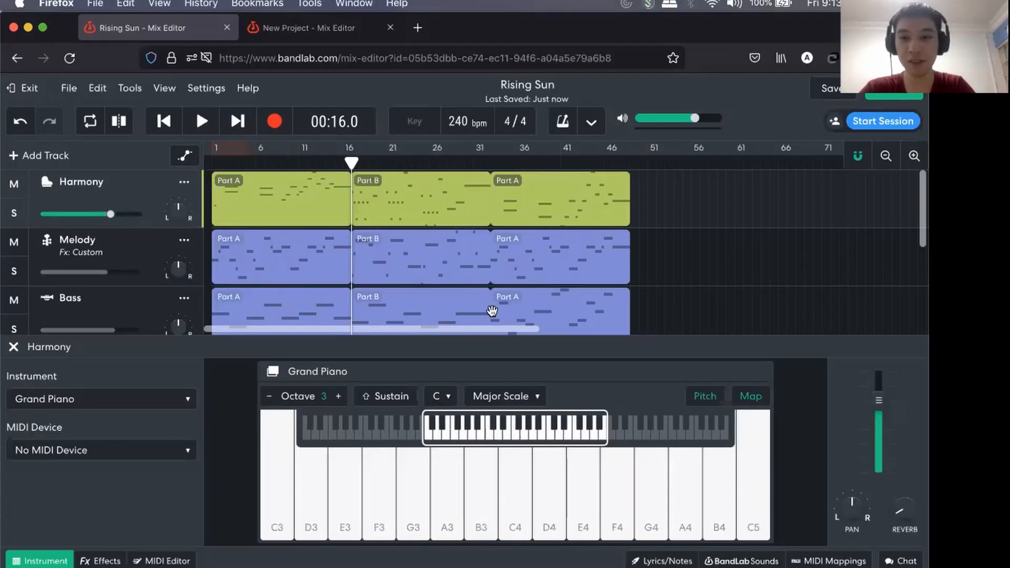
pyautogui.click(278, 487)
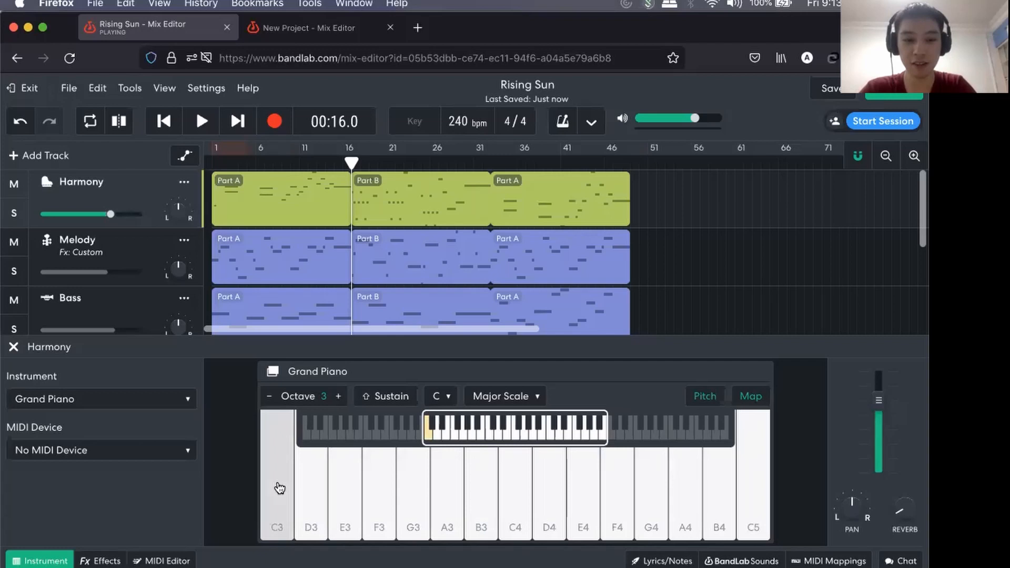
pyautogui.click(352, 477)
pyautogui.click(418, 481)
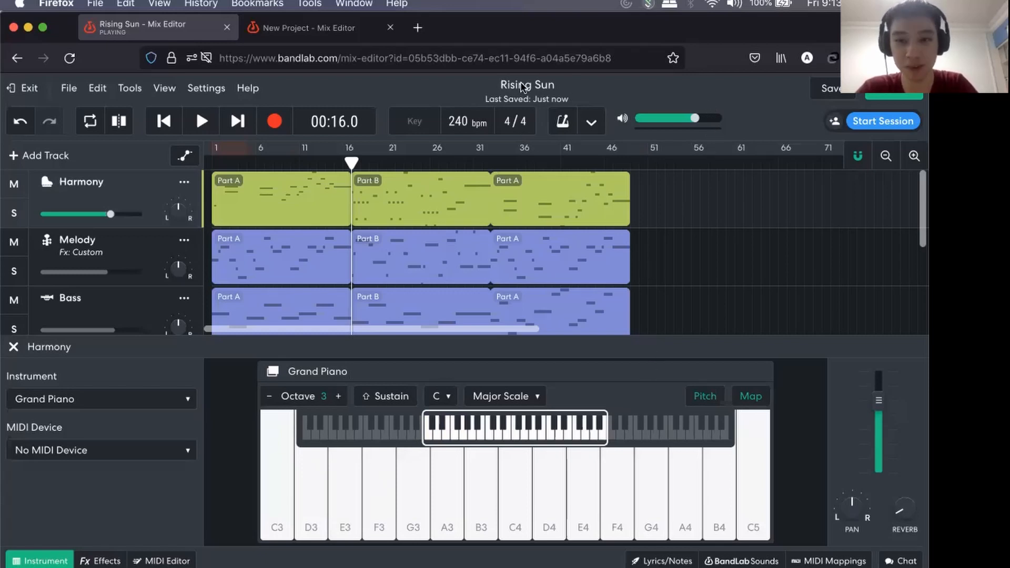
pyautogui.click(284, 492)
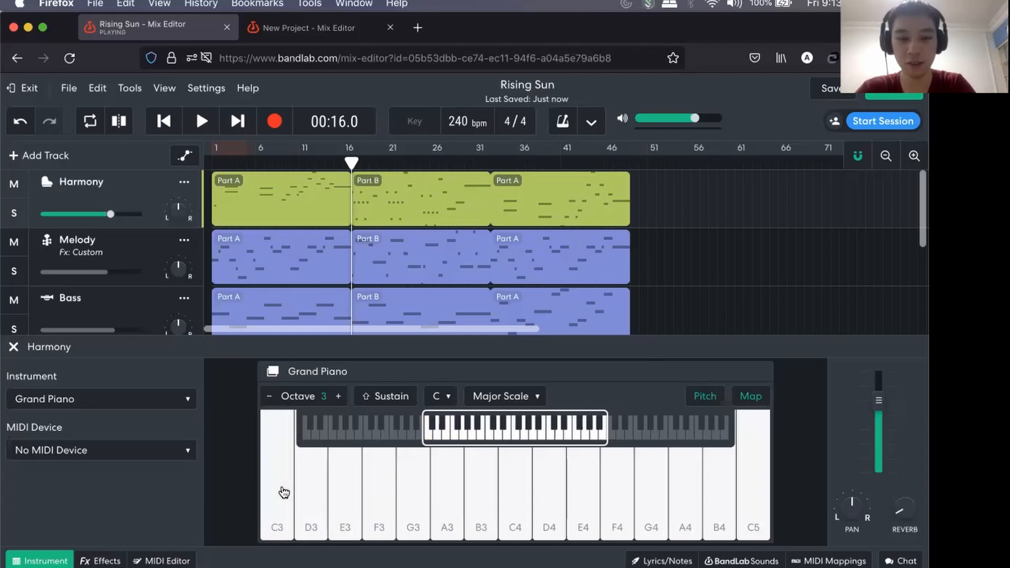
pyautogui.click(486, 508)
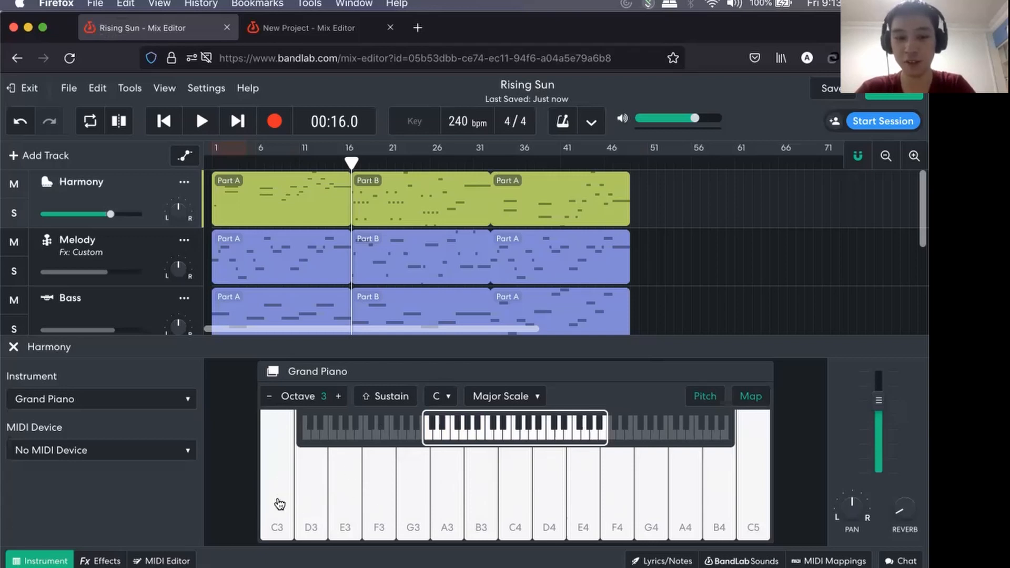
pyautogui.click(354, 506)
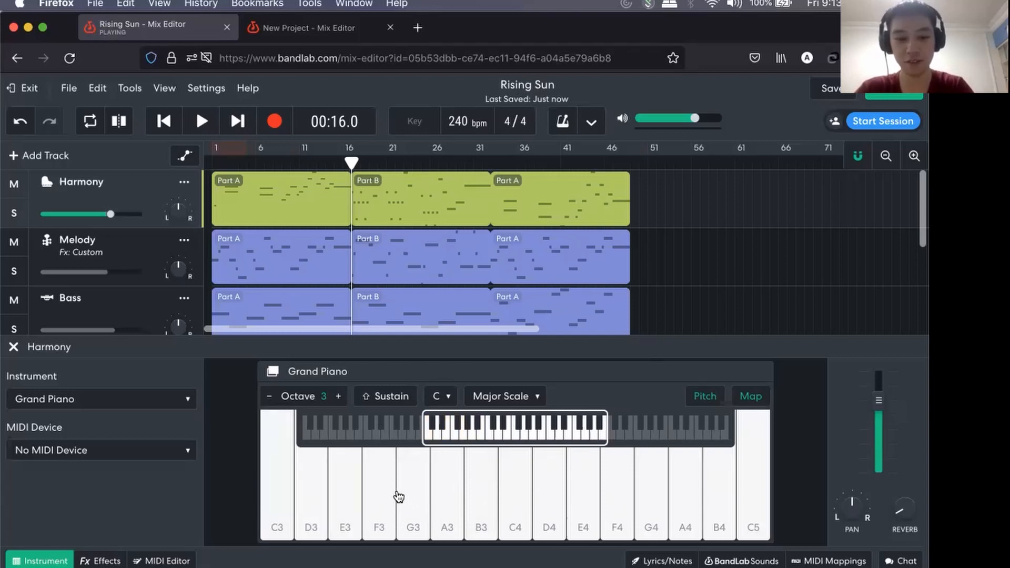
pyautogui.press('a')
pyautogui.press('g')
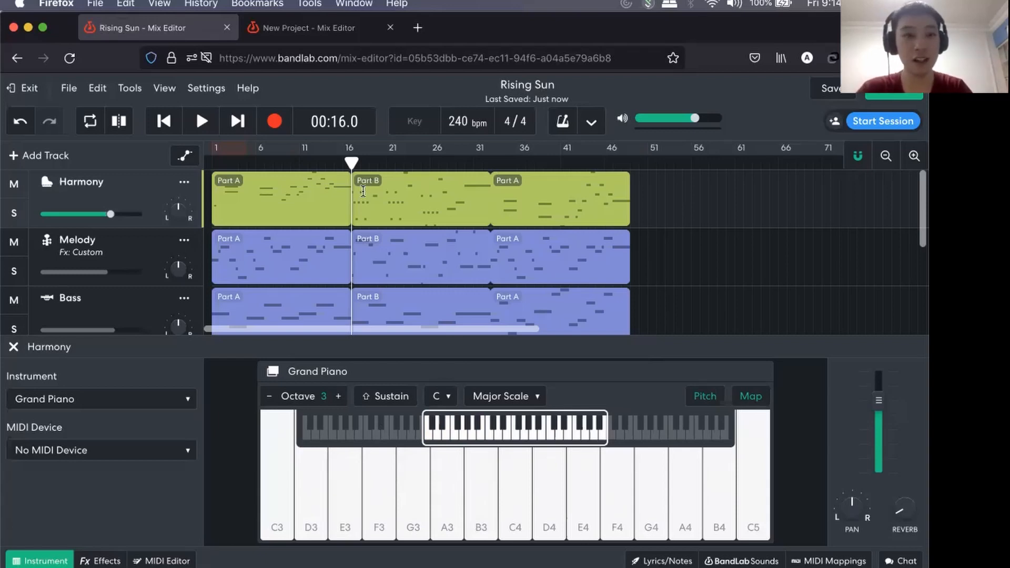
# Lower the system volume and play the triads C3-E3-G3, D3-F3-A3, E3-G3-B3 and F3-A3-C4 on the Grand Piano.
pyautogui.press('XF86AudioLowerVolume')
pyautogui.press('XF86AudioLowerVolume')
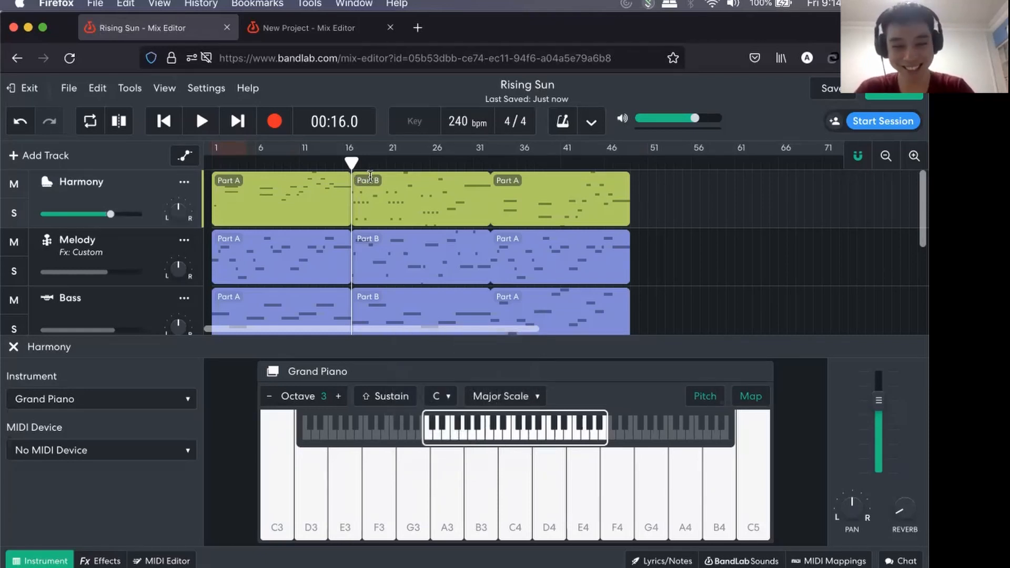
pyautogui.press('a')
pyautogui.press('d')
pyautogui.press('g')
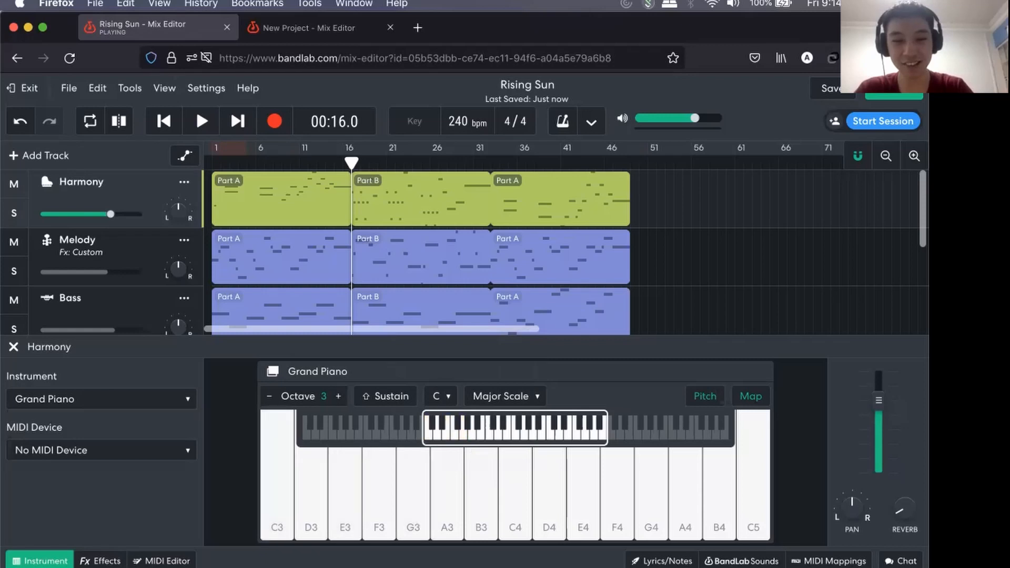
pyautogui.press('s')
pyautogui.press('f')
pyautogui.press('h')
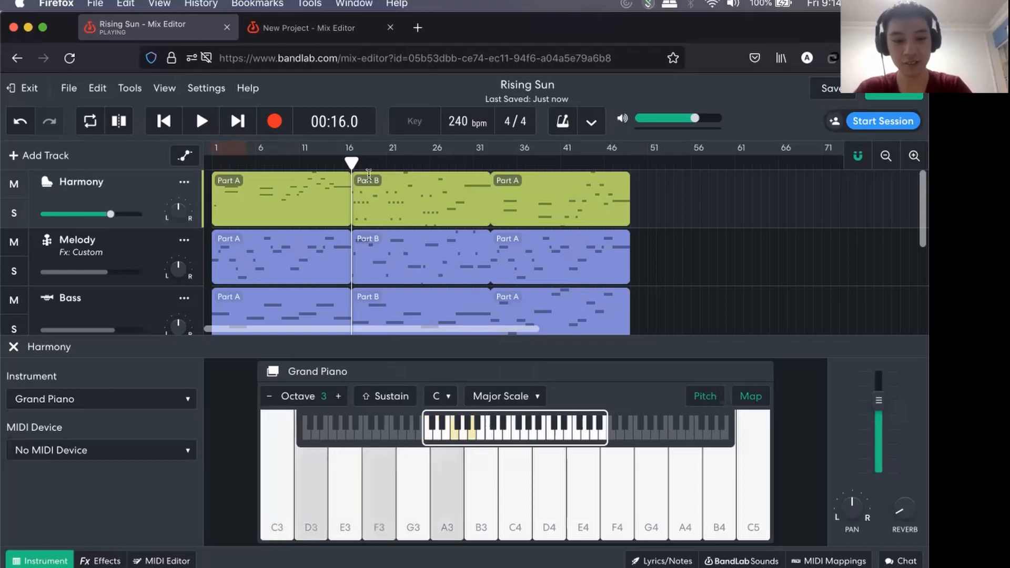
pyautogui.press('d')
pyautogui.press('g')
pyautogui.press('j')
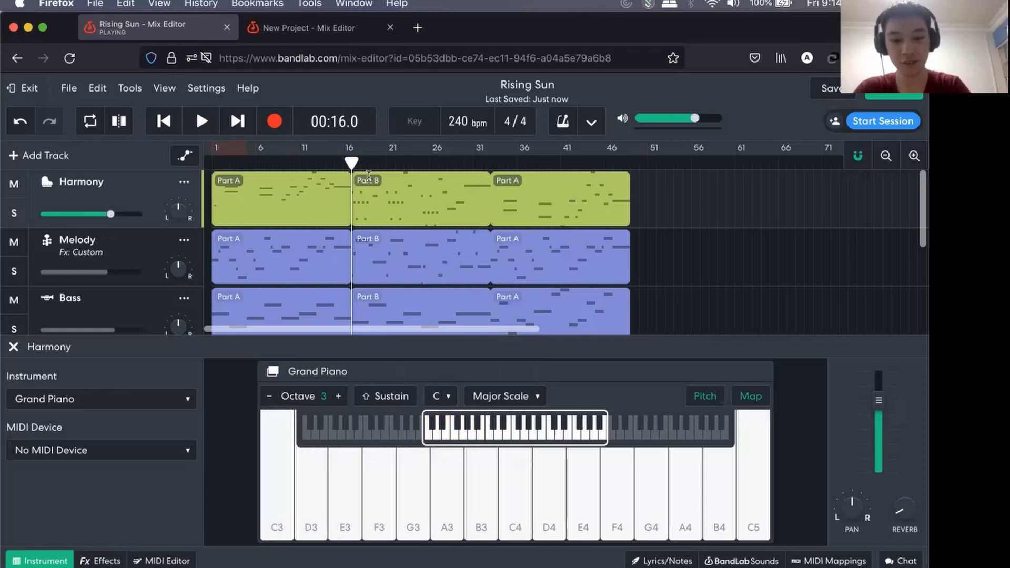
pyautogui.press('f')
pyautogui.press('h')
pyautogui.press('k')
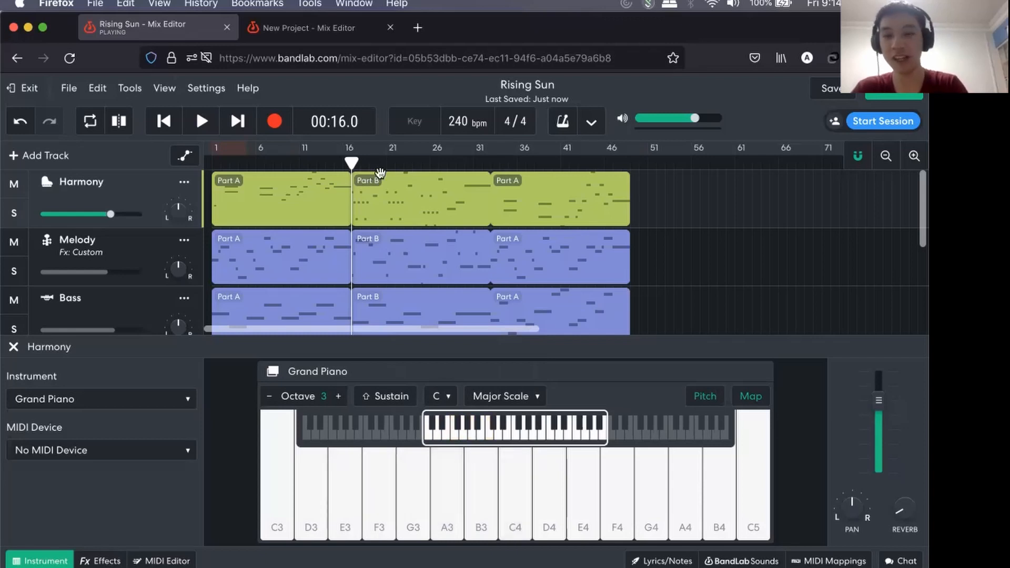
# Open the Harmony in the MIDI Editor and add E3 and G3 notes above the C3 note at the start of Part A.
pyautogui.click(167, 560)
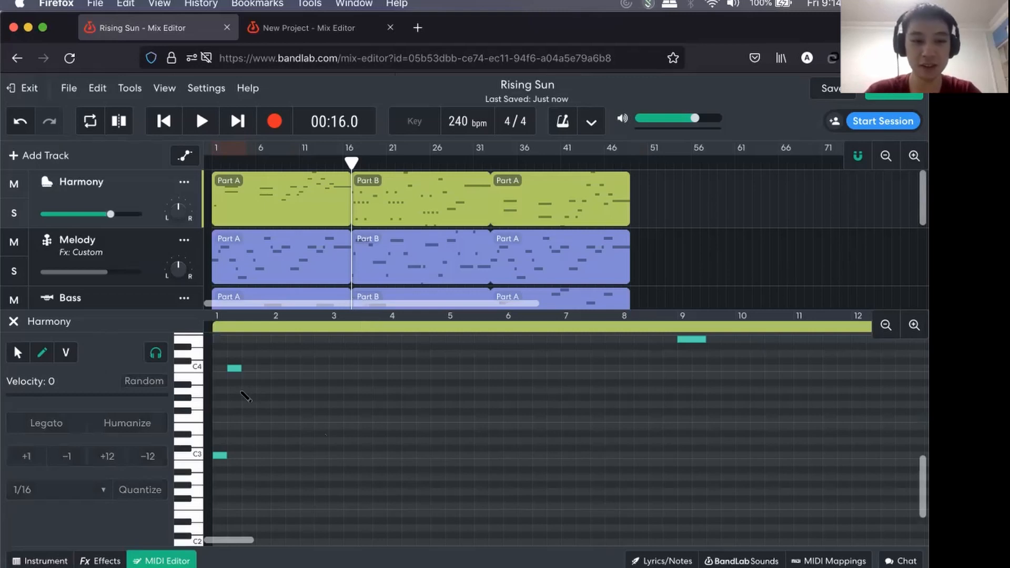
pyautogui.scroll(5, 229, 409)
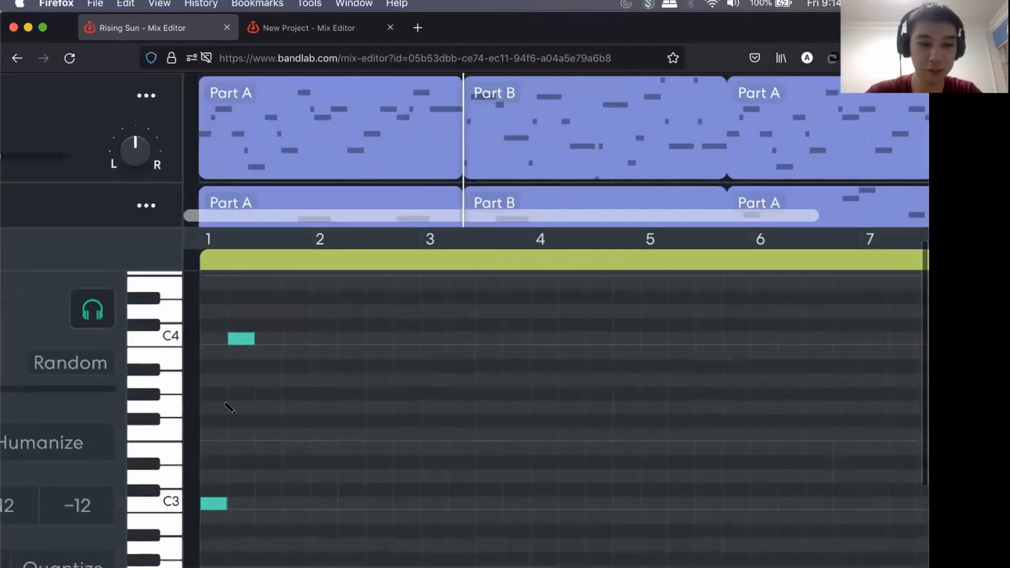
pyautogui.scroll(3, 264, 390)
pyautogui.scroll(-3, 263, 389)
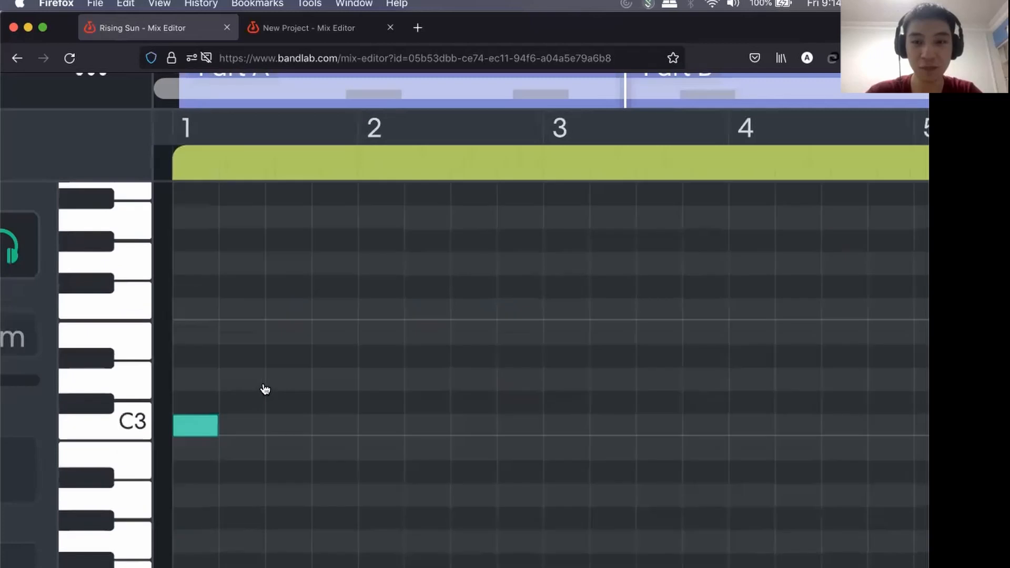
pyautogui.scroll(5, 264, 390)
pyautogui.scroll(-2, 243, 451)
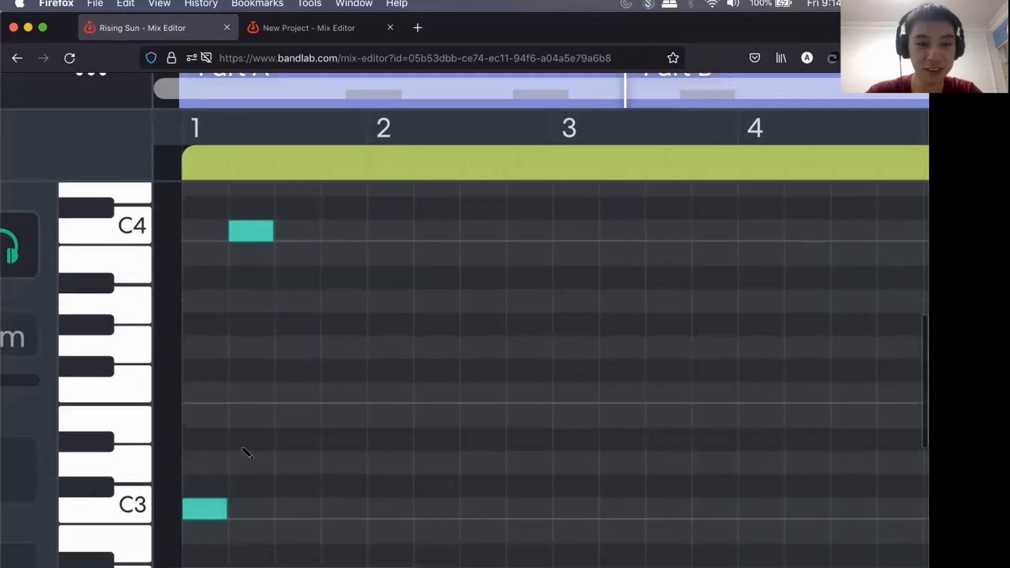
pyautogui.click(208, 421)
pyautogui.click(213, 348)
# Audition the C3, E3 and G3 notes of the stacked C major chord in the MIDI Editor.
pyautogui.click(213, 506)
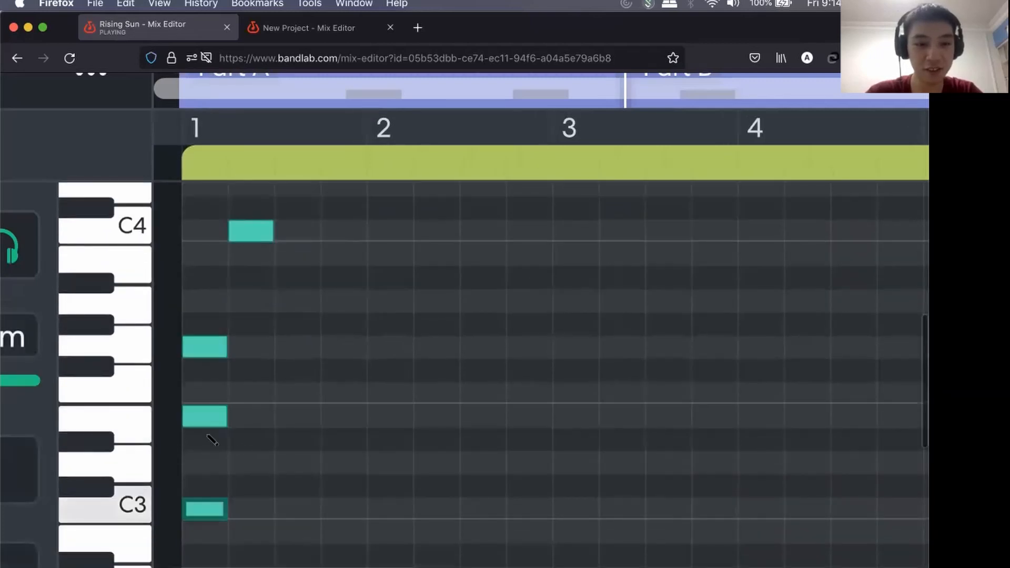
pyautogui.click(204, 413)
pyautogui.click(131, 508)
pyautogui.click(139, 428)
pyautogui.click(144, 351)
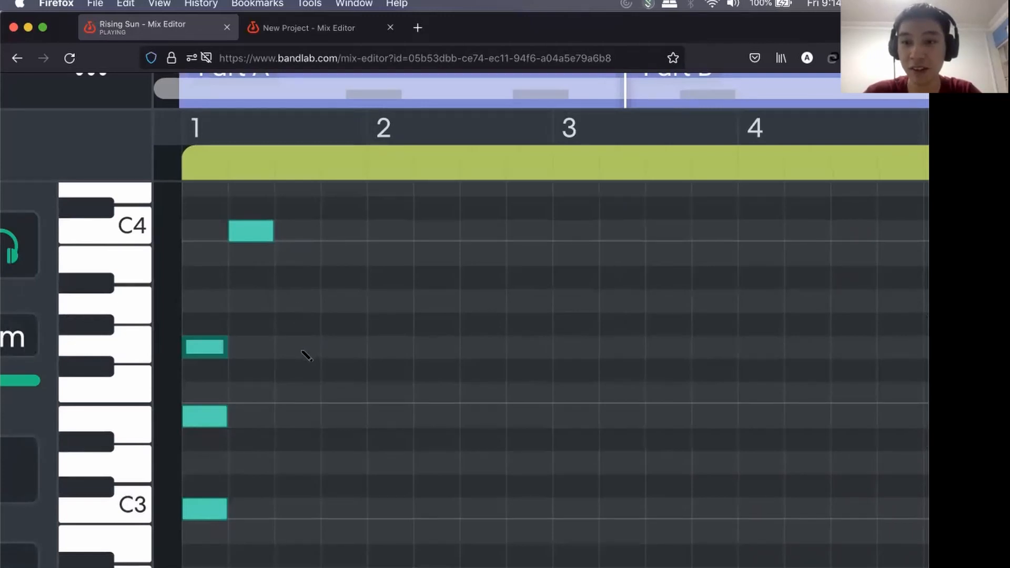
# Examine how the MIDI Editor's bar numbers and vertical piano keys relate to the placed notes between C3 and C4.
pyautogui.scroll(-10, 306, 356)
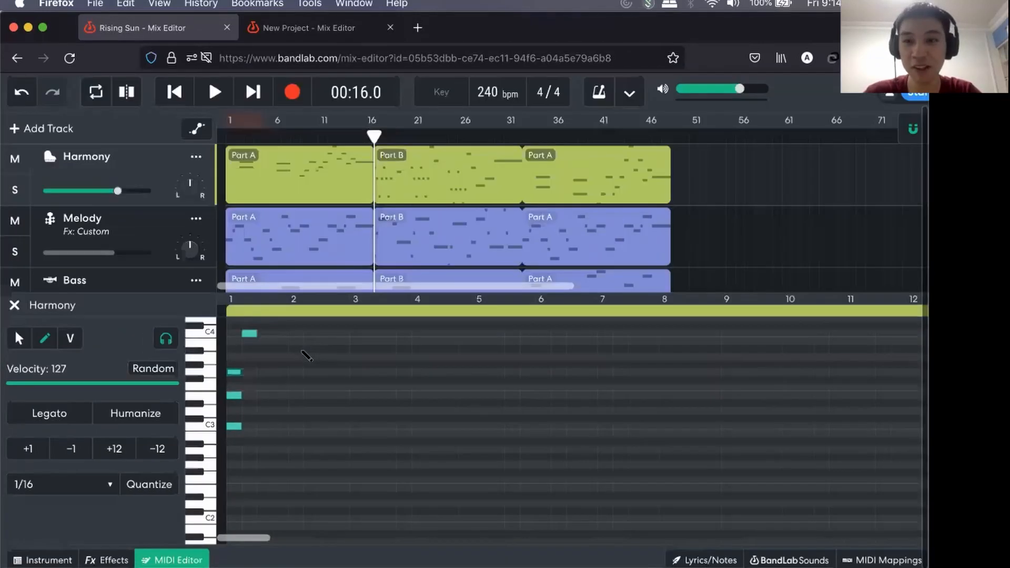
pyautogui.scroll(-3, 307, 356)
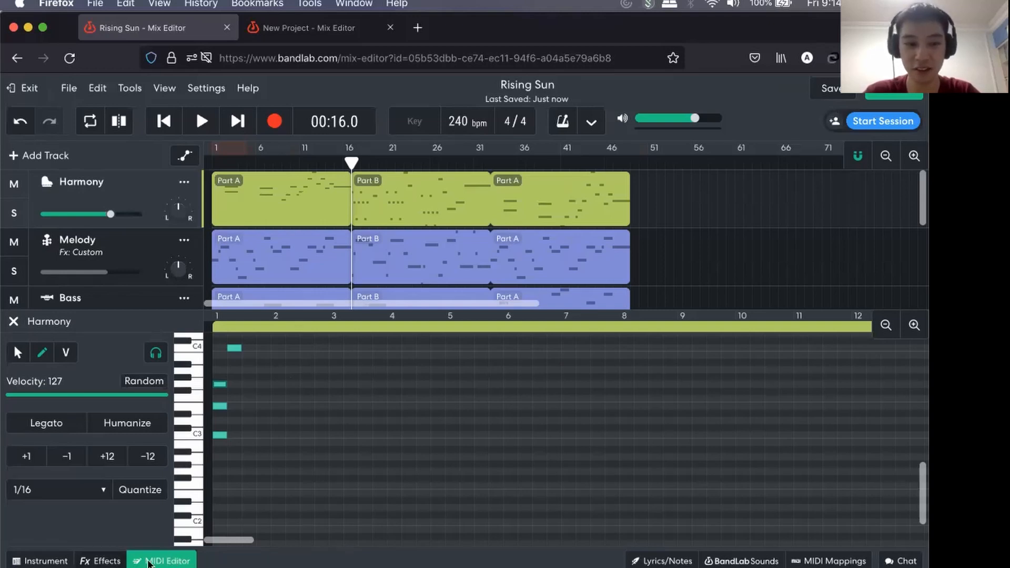
pyautogui.scroll(5, 374, 409)
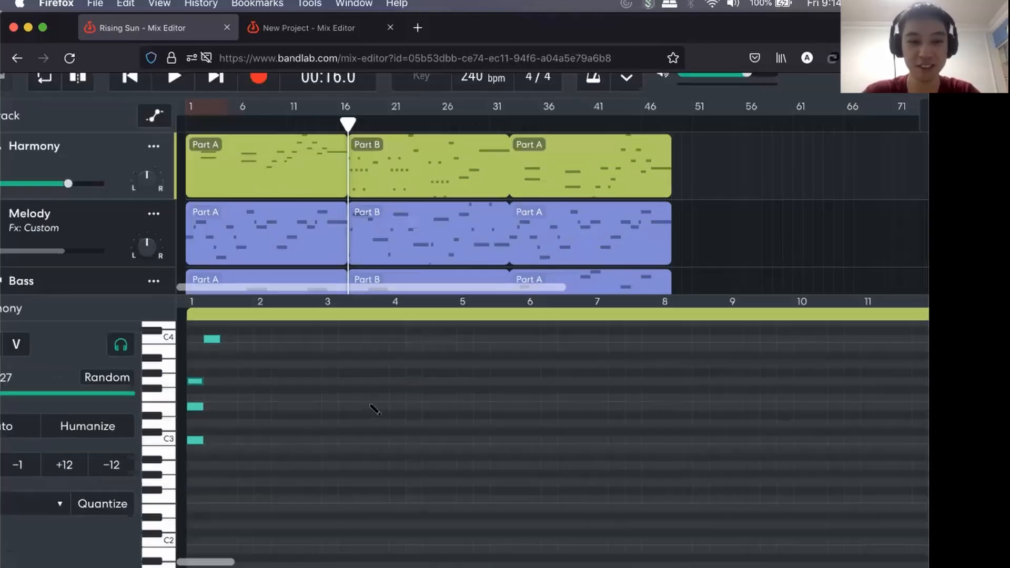
pyautogui.scroll(5, 374, 409)
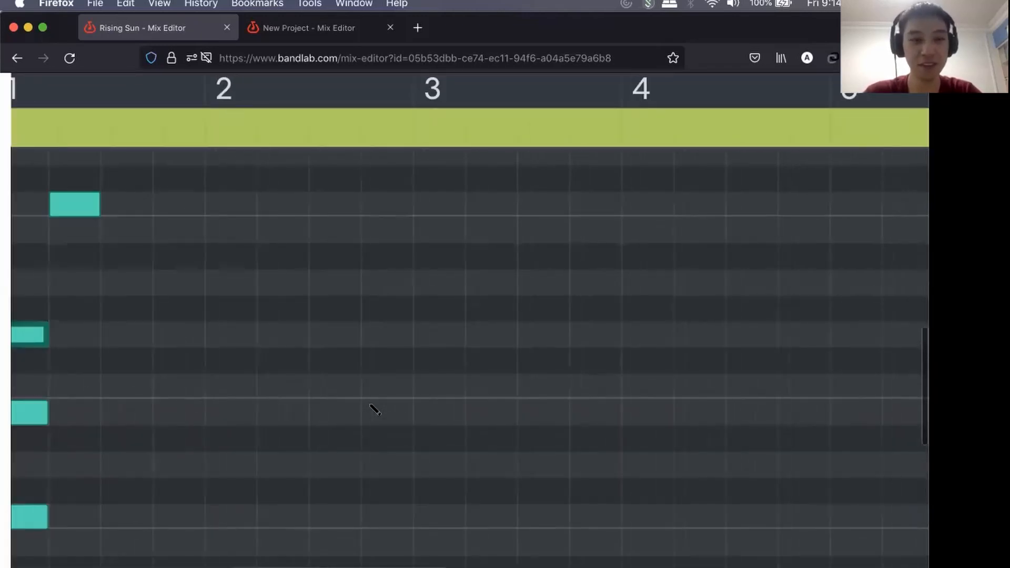
pyautogui.scroll(-2, 375, 409)
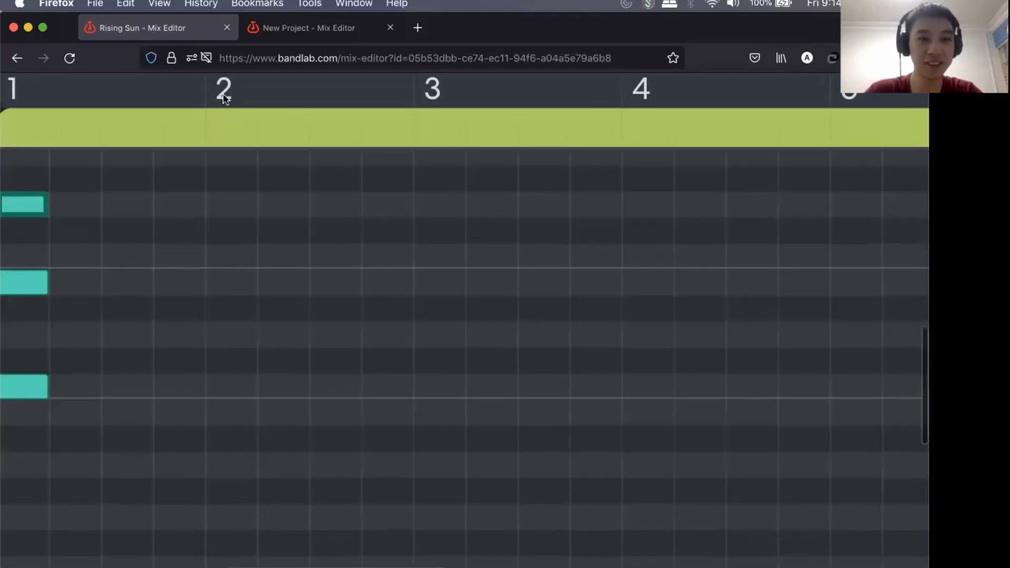
pyautogui.scroll(-10, 200, 266)
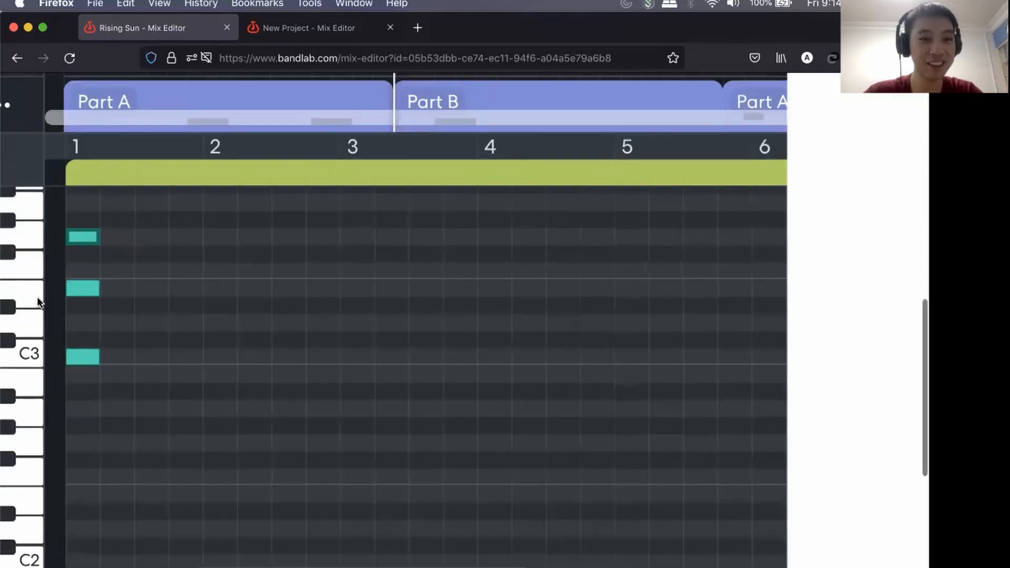
pyautogui.scroll(8, 63, 307)
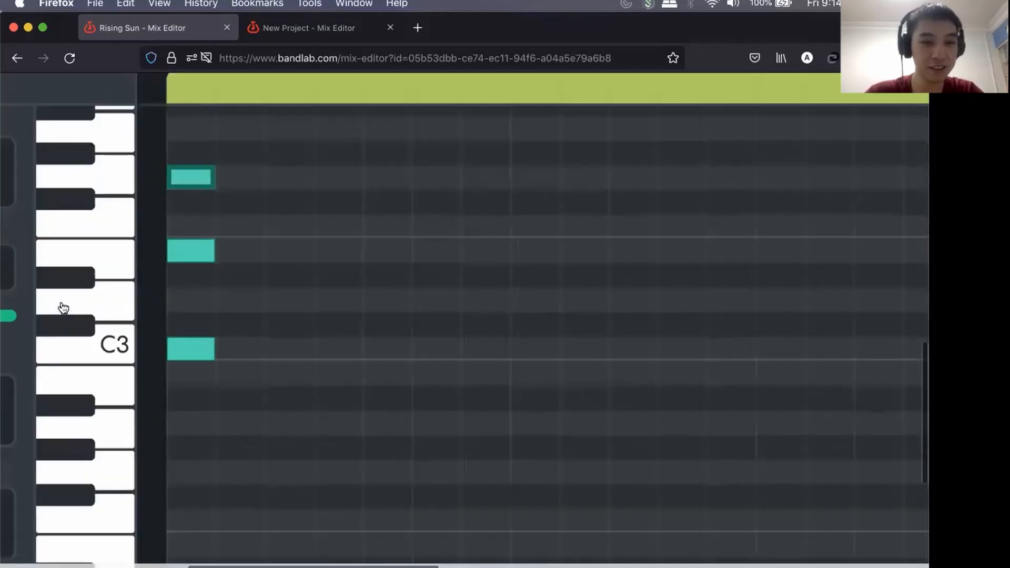
pyautogui.scroll(-5, 268, 330)
pyautogui.scroll(5, 268, 331)
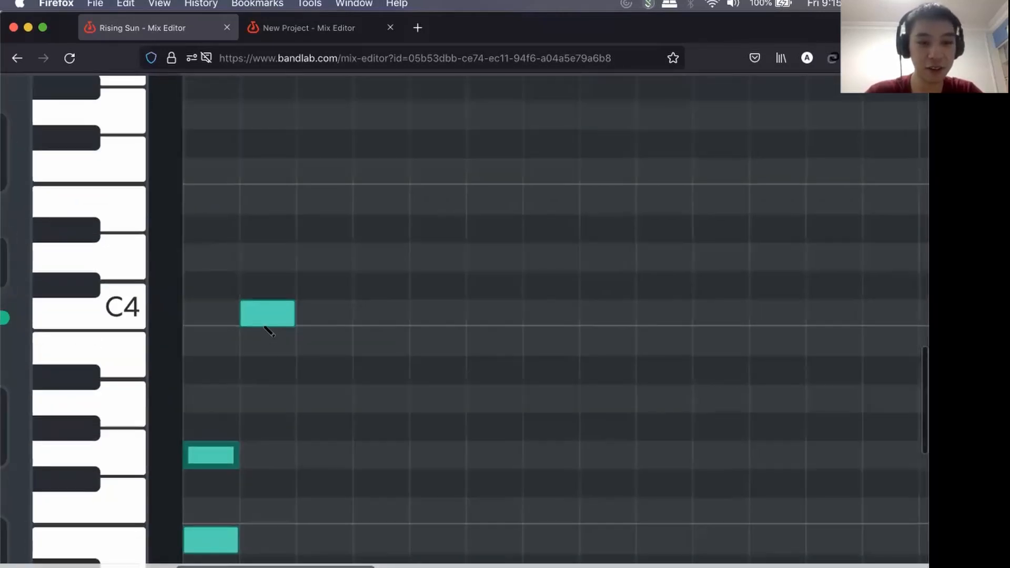
pyautogui.scroll(-2, 268, 331)
pyautogui.scroll(6, 267, 332)
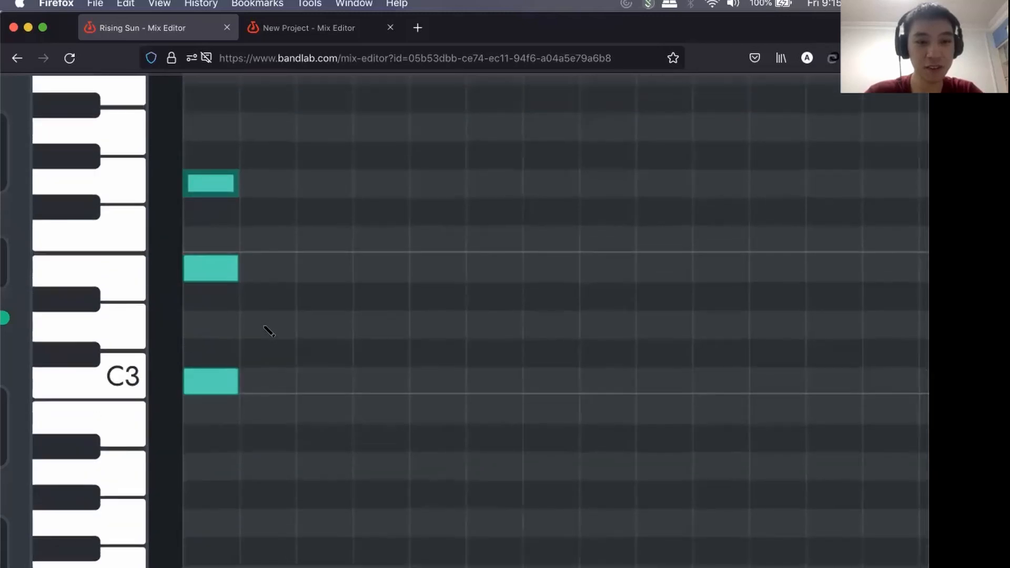
# Add D3, F3 and A3 notes as a chord on the second beat of Part A and delete the C4 note there.
pyautogui.scroll(-1, 273, 471)
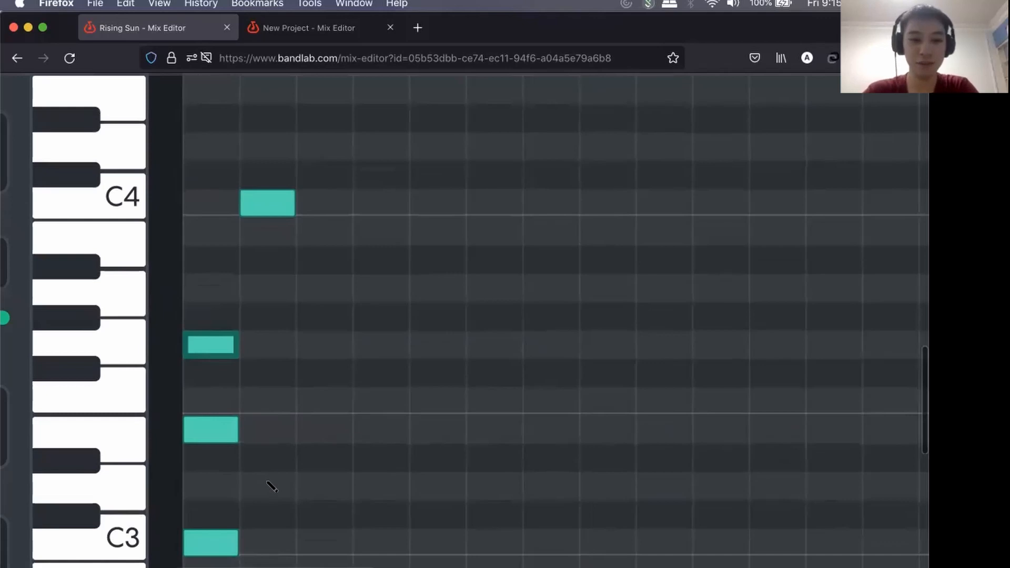
pyautogui.click(271, 486)
pyautogui.click(277, 394)
pyautogui.click(275, 289)
pyautogui.click(276, 206)
pyautogui.doubleClick(274, 204)
pyautogui.click(275, 205)
pyautogui.doubleClick(278, 203)
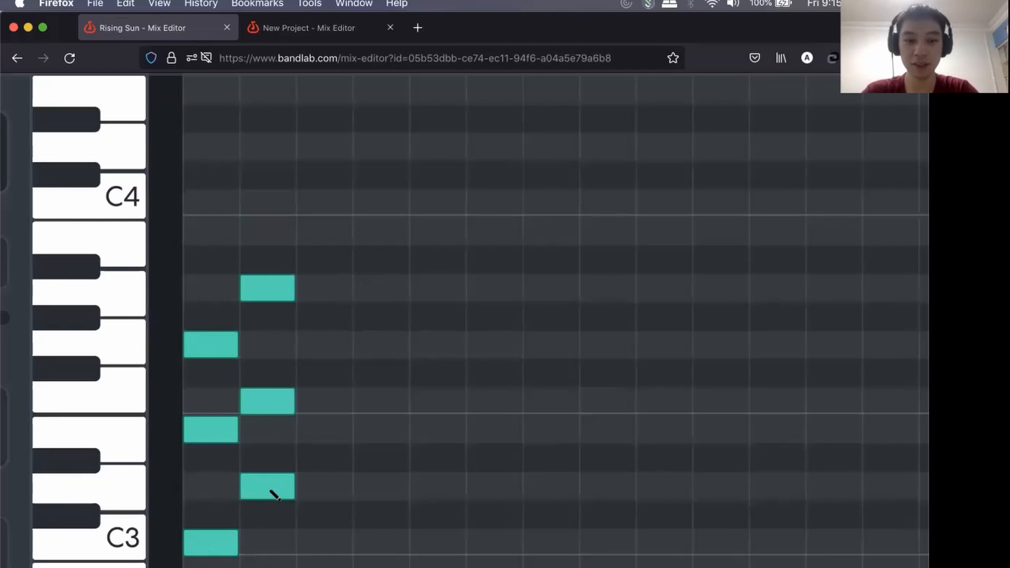
# Add ascending single notes E3, F3, G3, A3 and B3 on the next five beats after the D3 chord in Part A.
pyautogui.click(333, 433)
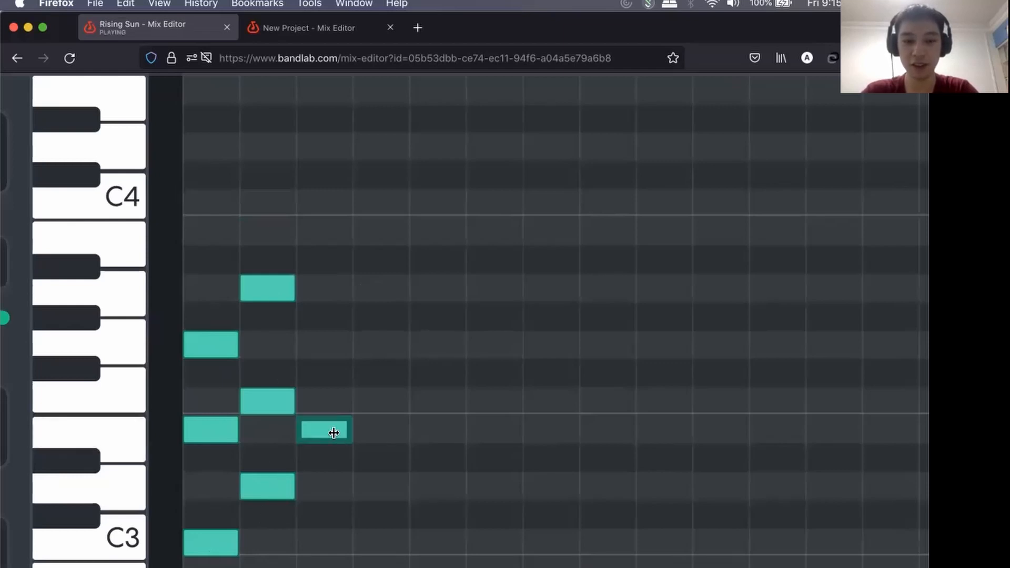
pyautogui.click(383, 400)
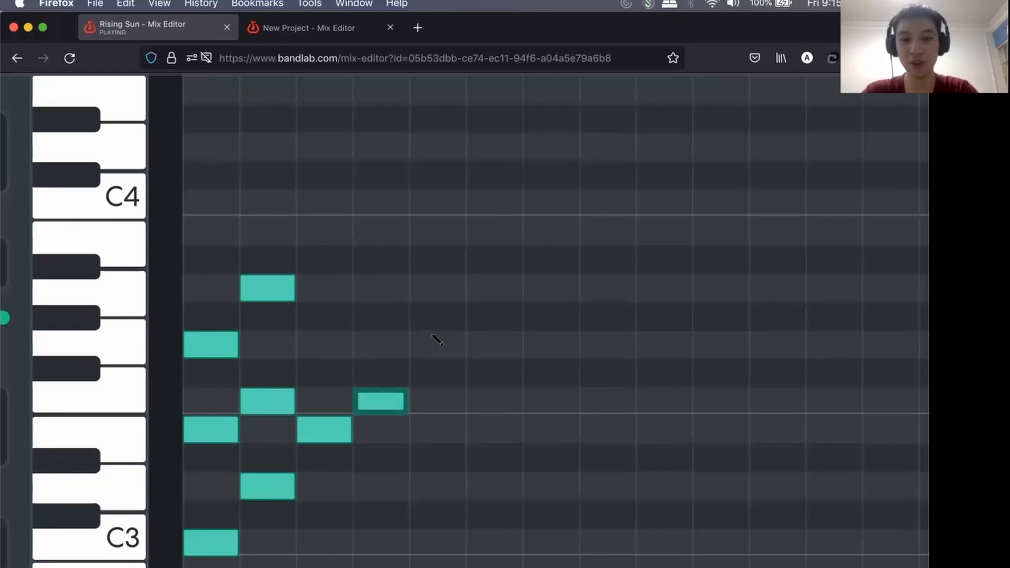
pyautogui.click(436, 343)
pyautogui.click(493, 288)
pyautogui.click(555, 233)
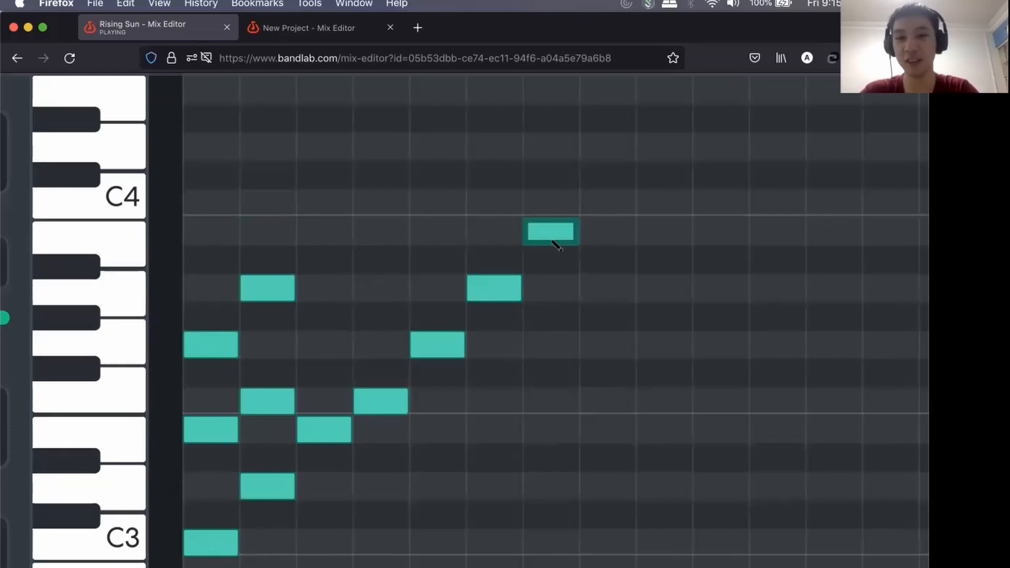
# Stack thirds and fifths above the roots: G3 and B3 over E3, A3 and C4 over F3, B3 and D4 over G3.
pyautogui.click(330, 337)
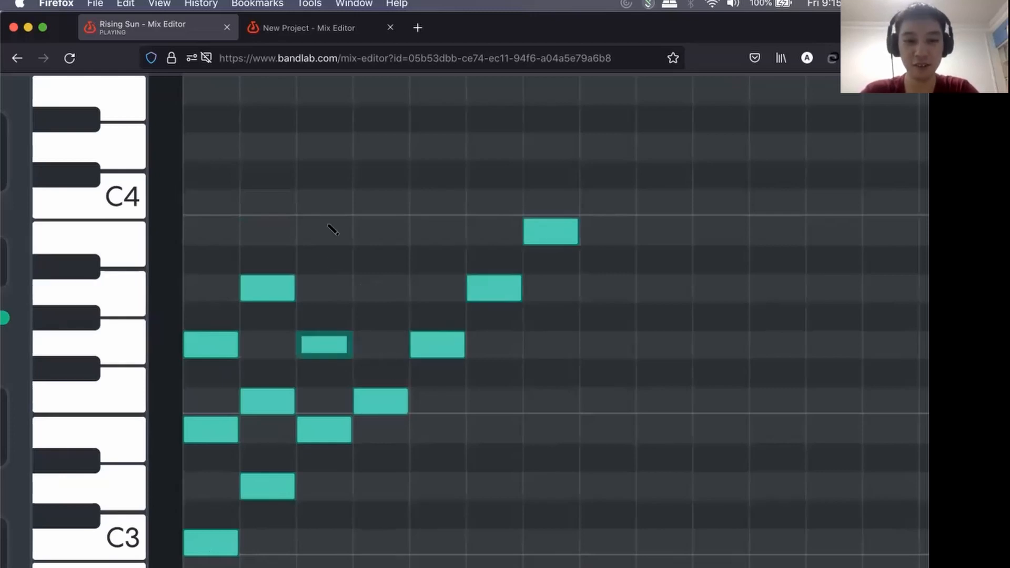
pyautogui.click(330, 229)
pyautogui.click(393, 293)
pyautogui.click(390, 201)
pyautogui.click(442, 240)
pyautogui.click(444, 150)
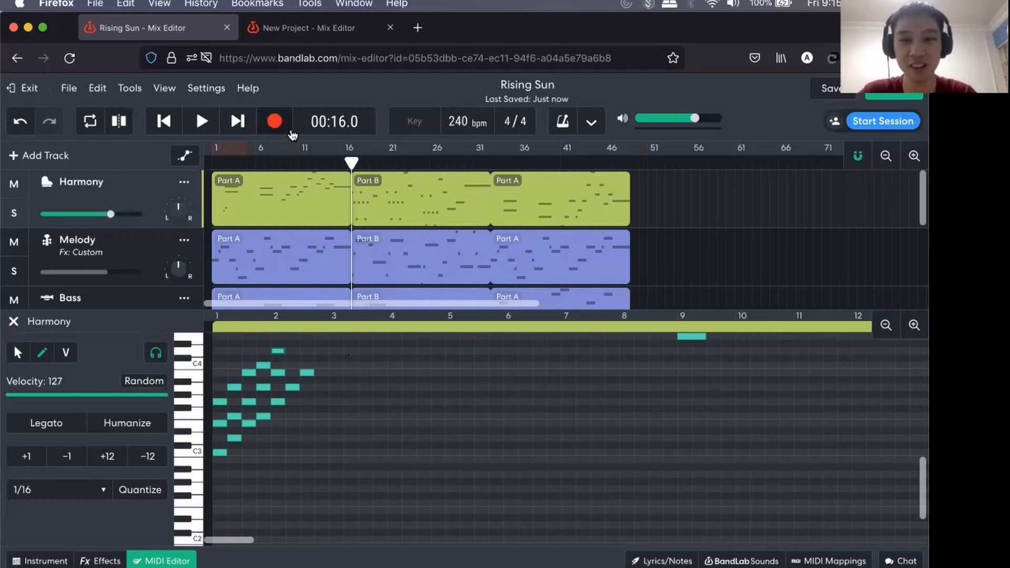
# View the browser's zoom options and try zooming the MIDI Editor timeline in and out.
pyautogui.click(159, 4)
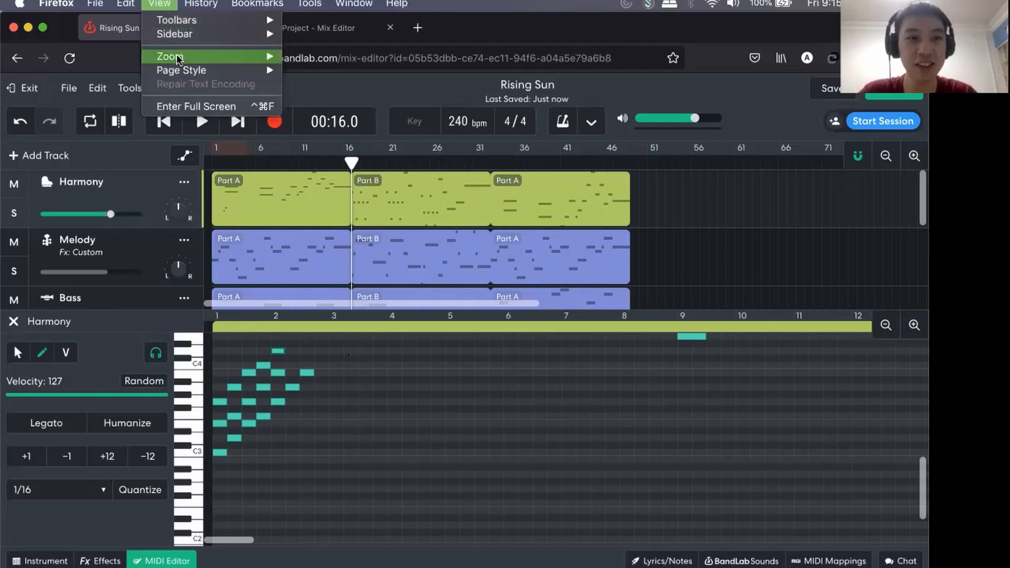
pyautogui.moveTo(252, 56)
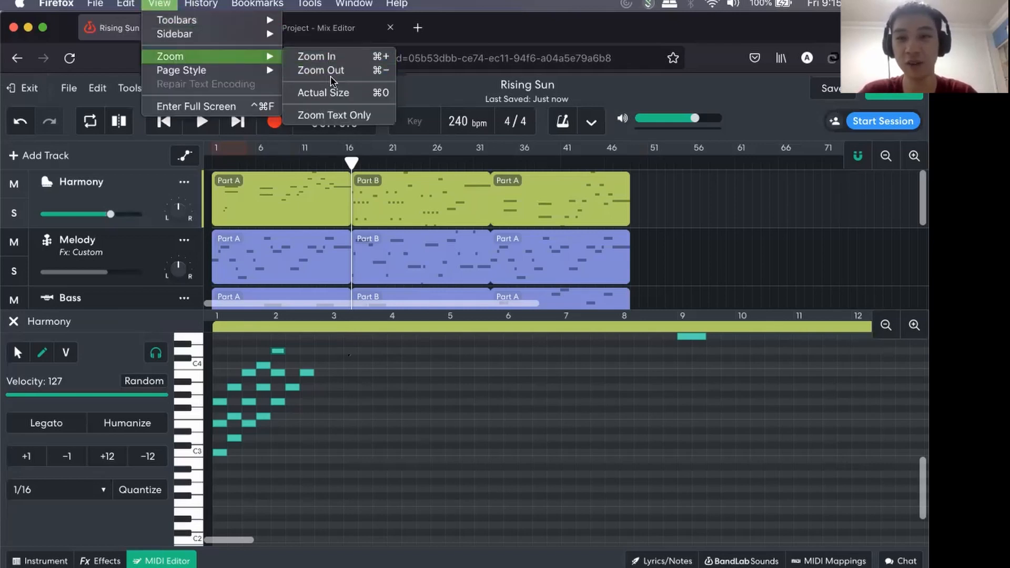
pyautogui.click(914, 324)
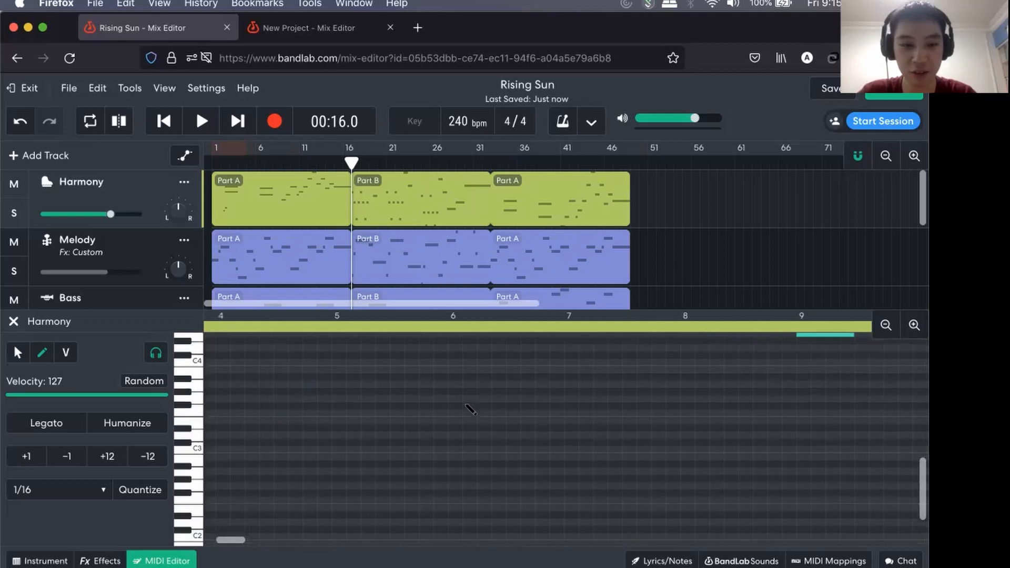
pyautogui.click(914, 324)
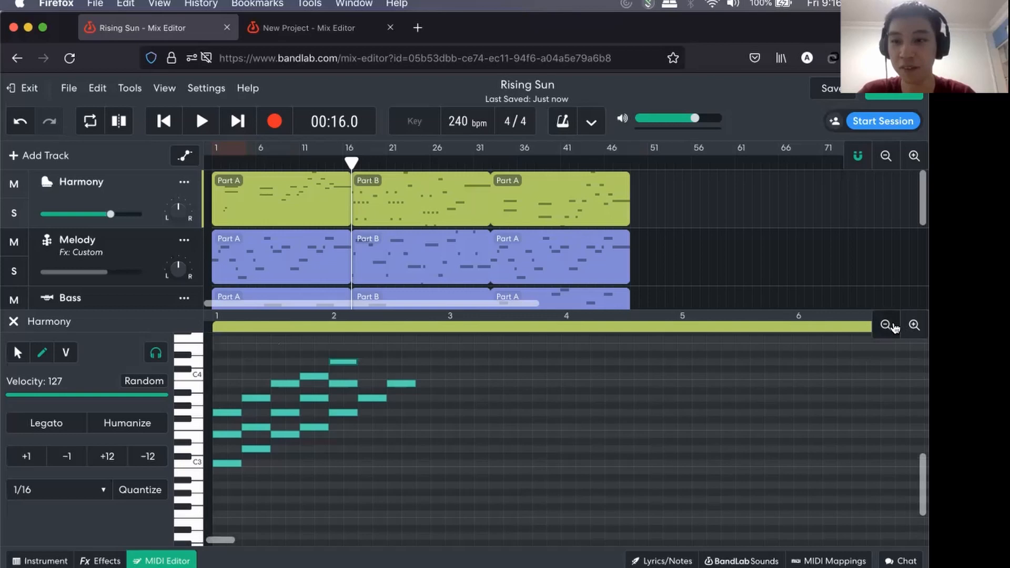
pyautogui.click(886, 325)
pyautogui.click(159, 2)
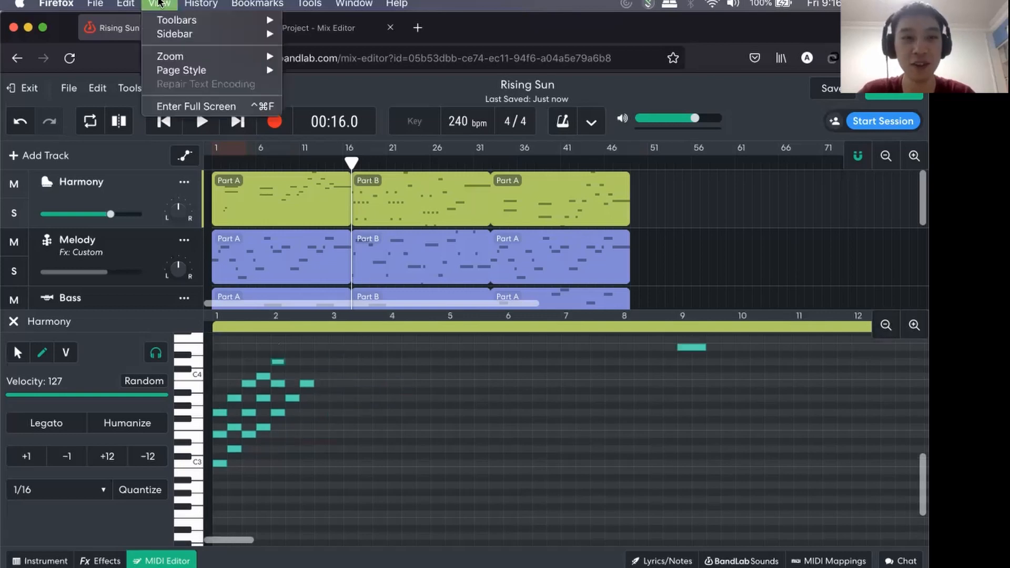
pyautogui.moveTo(190, 55)
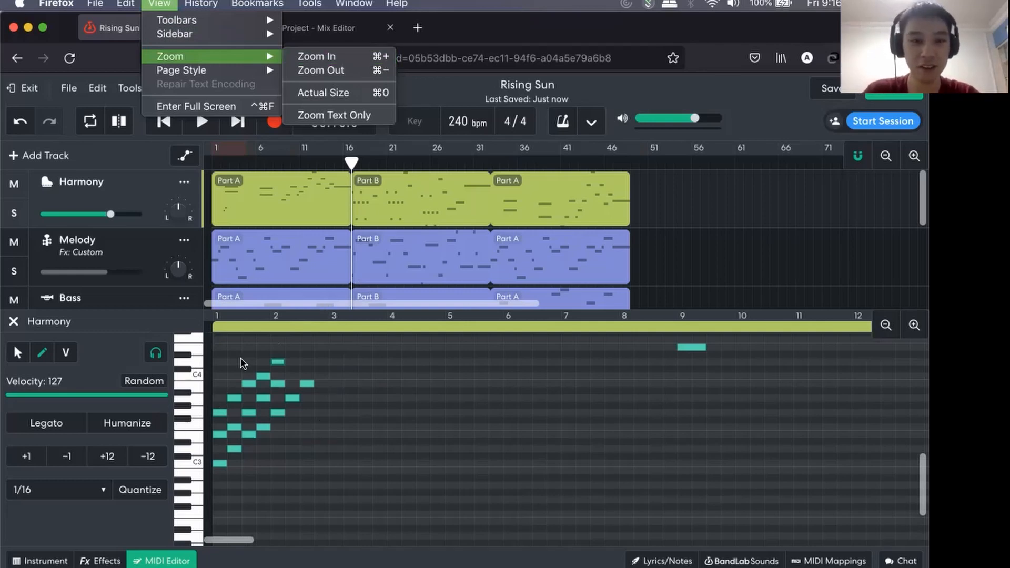
pyautogui.click(157, 4)
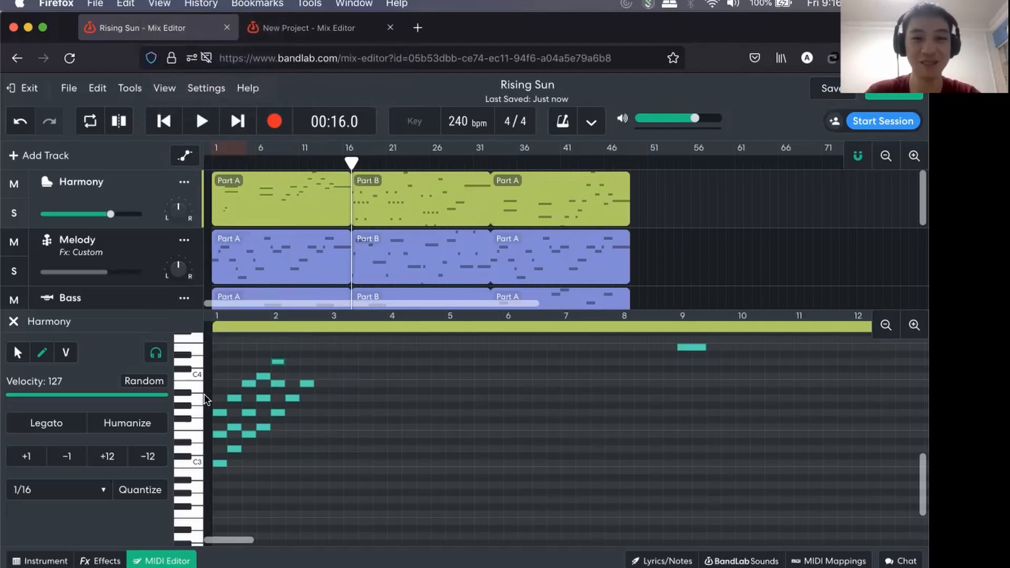
# Complete the last two chords by adding C4 and E4 above A3, and D4 and F4 above B3.
pyautogui.scroll(5, 205, 395)
pyautogui.scroll(1, 240, 395)
pyautogui.scroll(-3, 290, 370)
pyautogui.scroll(2, 290, 371)
pyautogui.scroll(-1, 290, 369)
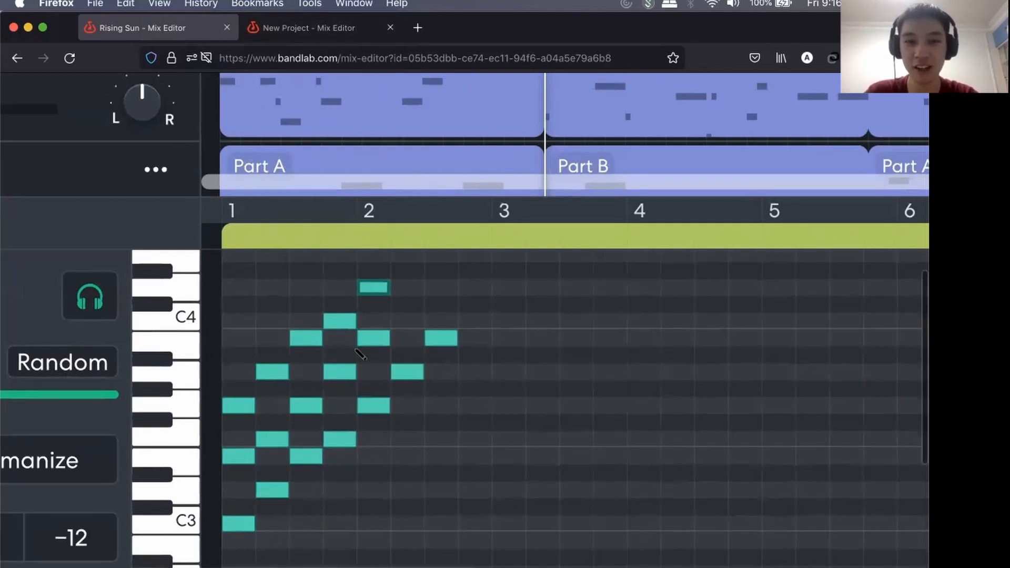
pyautogui.scroll(2, 360, 354)
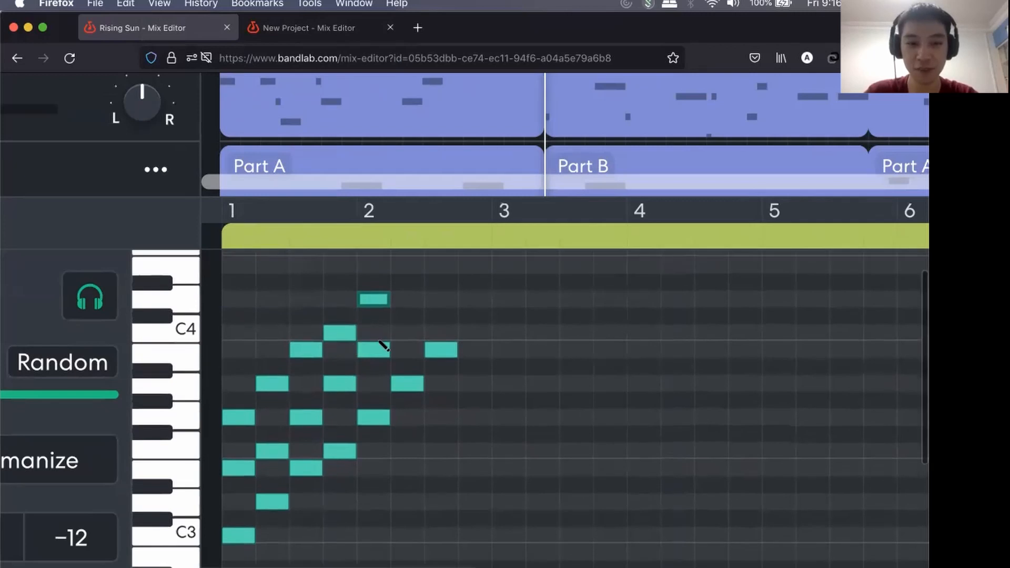
pyautogui.click(407, 330)
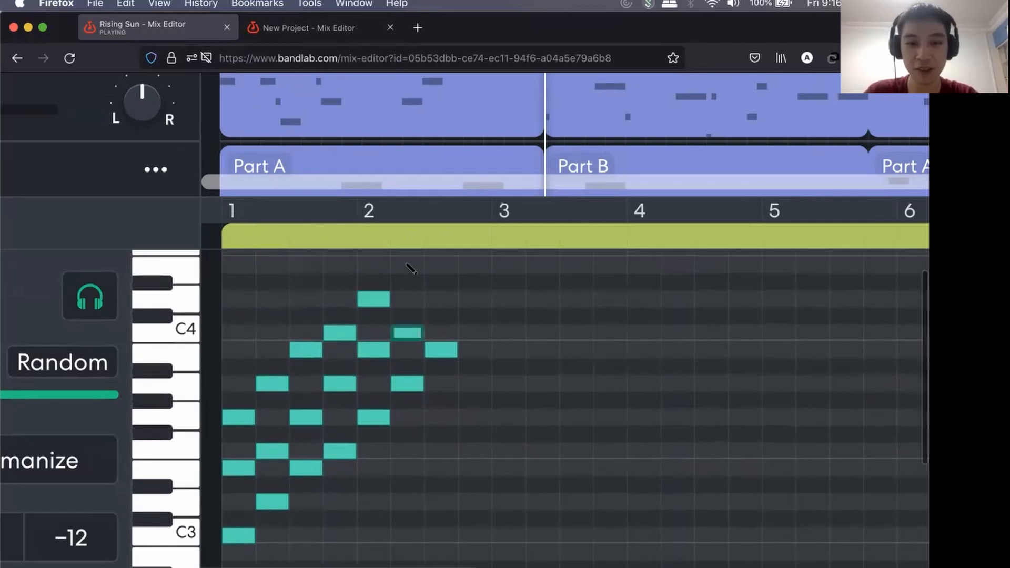
pyautogui.click(407, 265)
pyautogui.scroll(5, 448, 360)
pyautogui.click(441, 355)
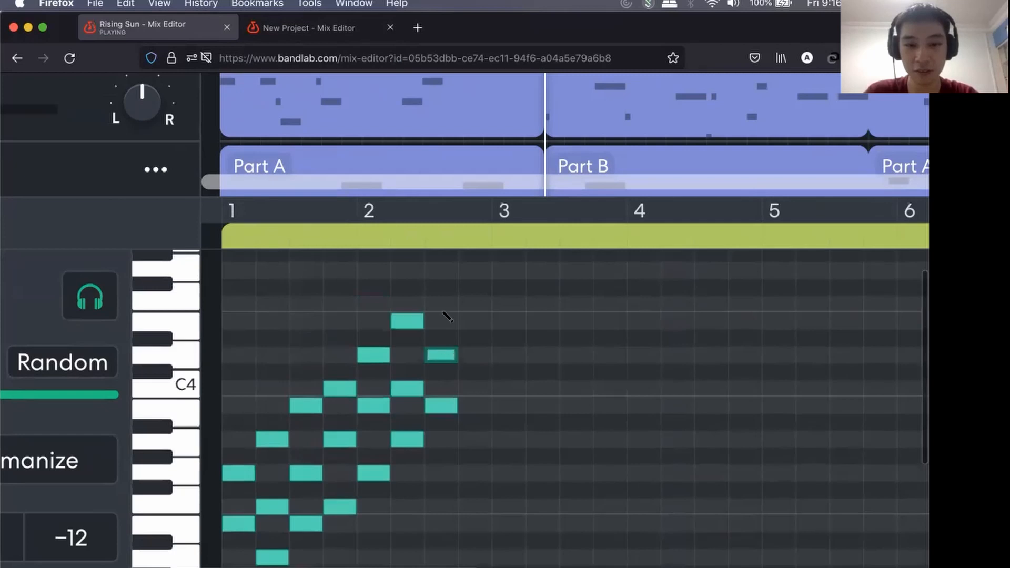
pyautogui.click(442, 304)
# Add a C4, E4 and G4 chord on the fourth beat of bar 2.
pyautogui.click(475, 388)
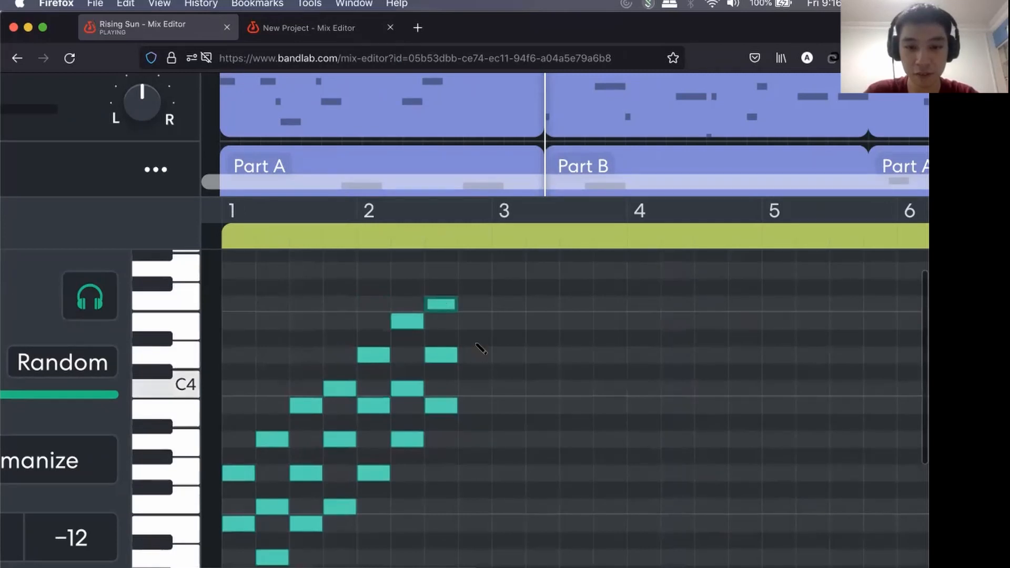
pyautogui.click(474, 322)
pyautogui.click(475, 270)
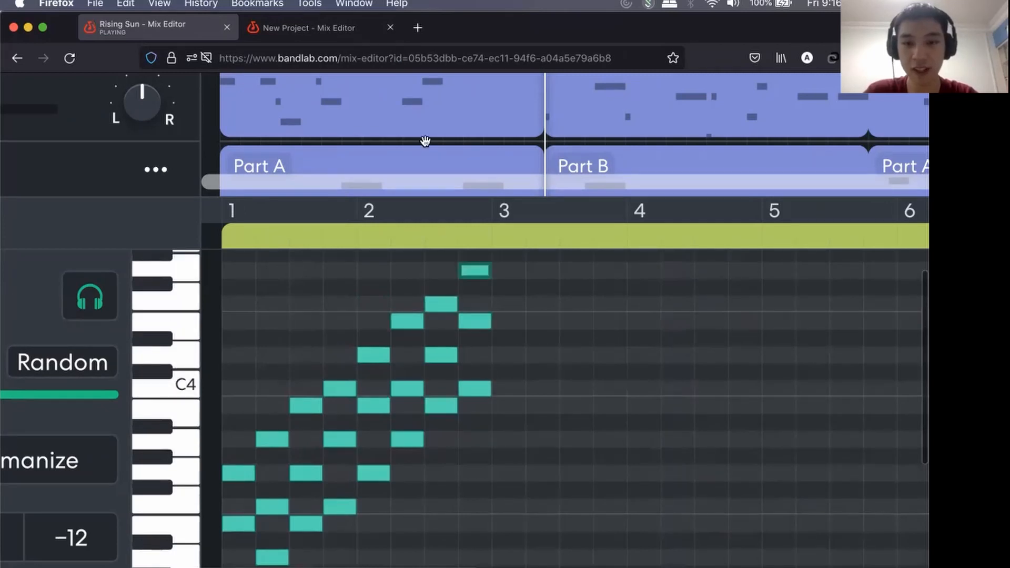
# Play the chord sequence from the start of Part A, stop playback, and look through the project's tracks down to Percussion.
pyautogui.press('super+minus')
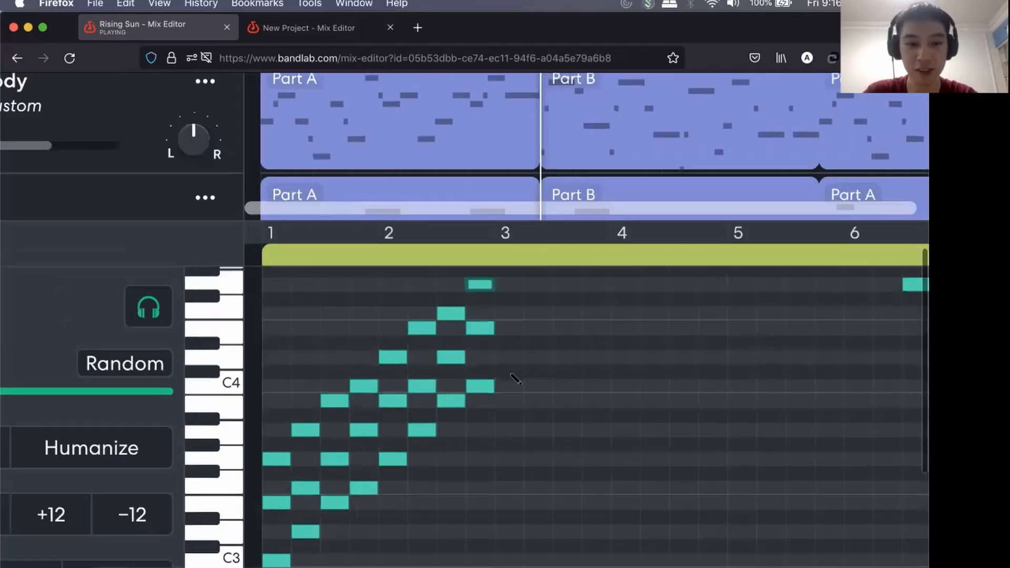
pyautogui.press('super+minus')
pyautogui.click(298, 274)
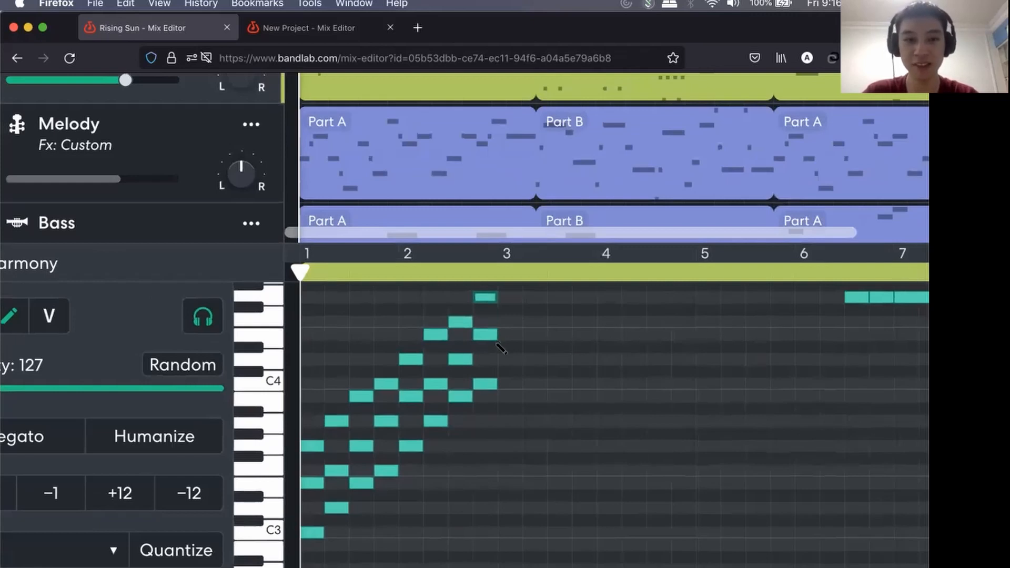
pyautogui.press('space')
pyautogui.press('space')
pyautogui.scroll(-3, 546, 395)
pyautogui.scroll(-3, 547, 396)
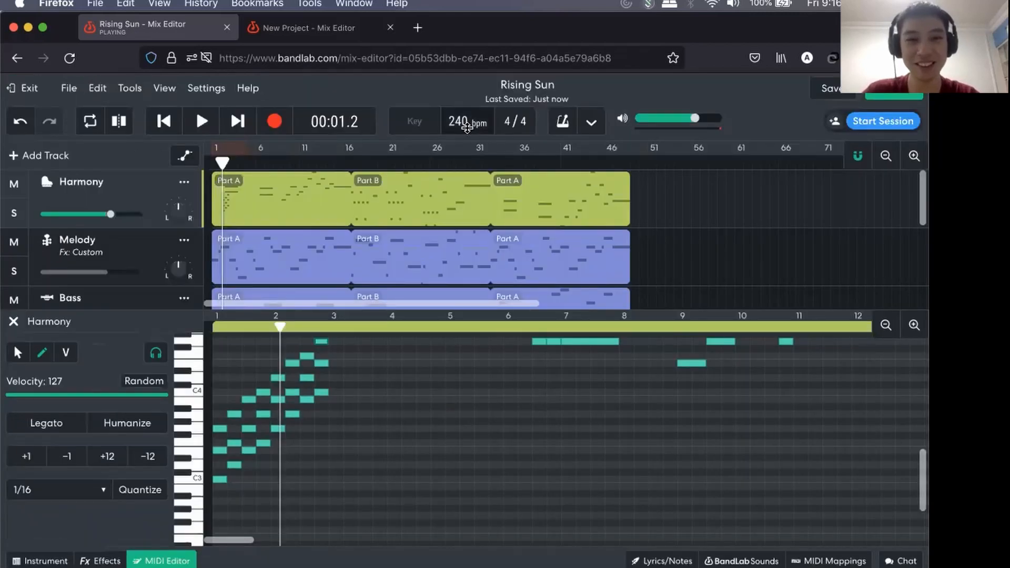
pyautogui.scroll(-3, 141, 221)
pyautogui.scroll(-2, 141, 221)
pyautogui.scroll(5, 141, 221)
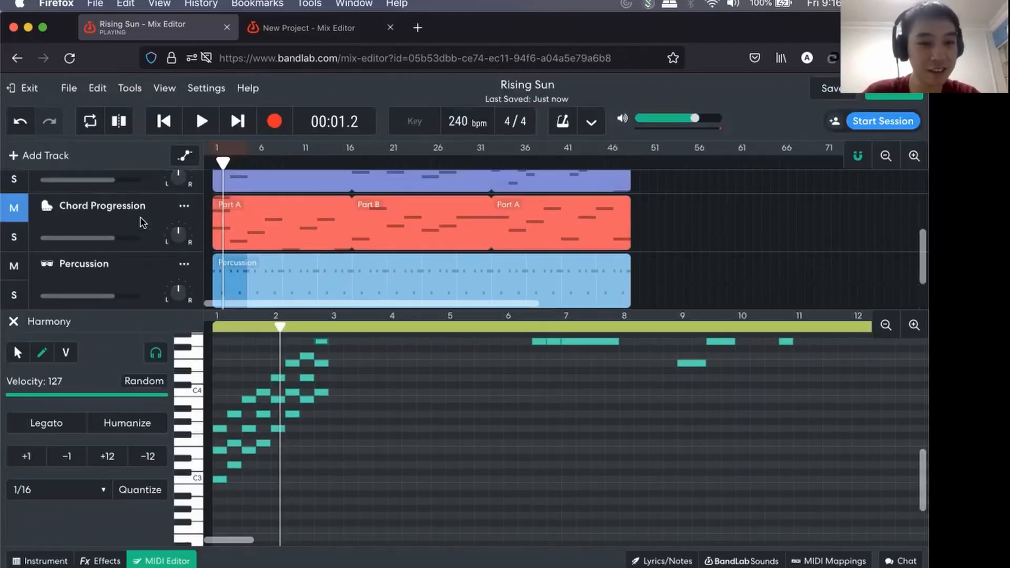
pyautogui.scroll(1, 446, 493)
pyautogui.scroll(1, 446, 492)
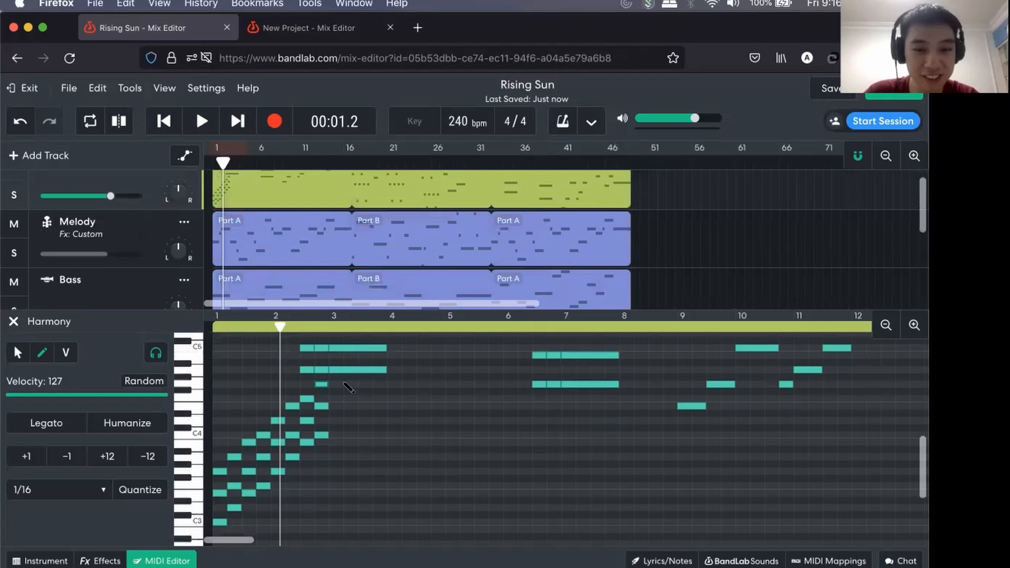
# Select all the demonstration chord notes between C3 and G4 in the first two bars of the Harmony and delete them.
pyautogui.press('d')
pyautogui.click(282, 461)
pyautogui.moveTo(281, 459); pyautogui.dragTo(249, 496)
pyautogui.click(378, 381)
pyautogui.moveTo(351, 381); pyautogui.dragTo(210, 524)
pyautogui.press('BackSpace')
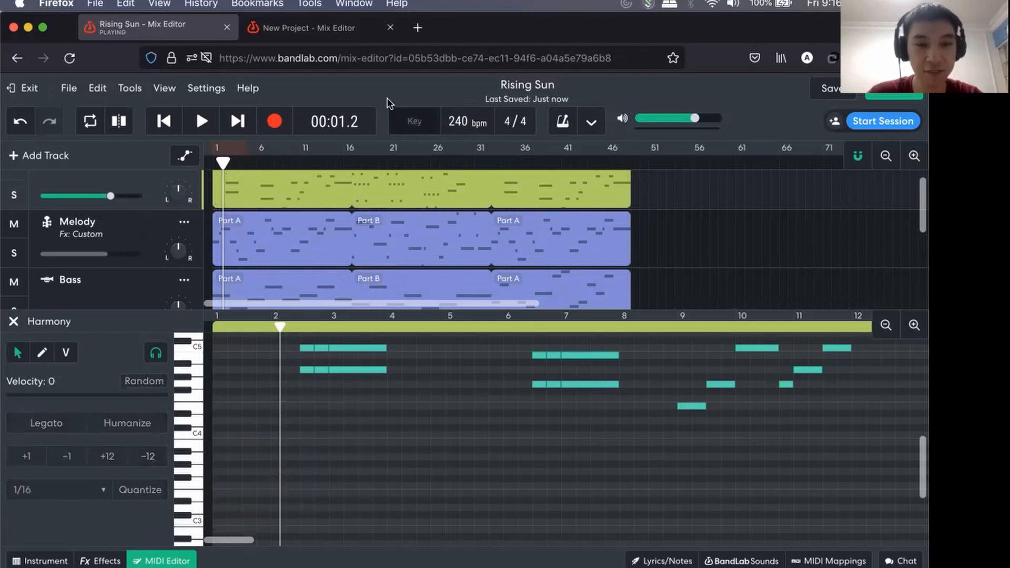
# Switch to the New Project tab and add an Instruments track.
pyautogui.click(268, 32)
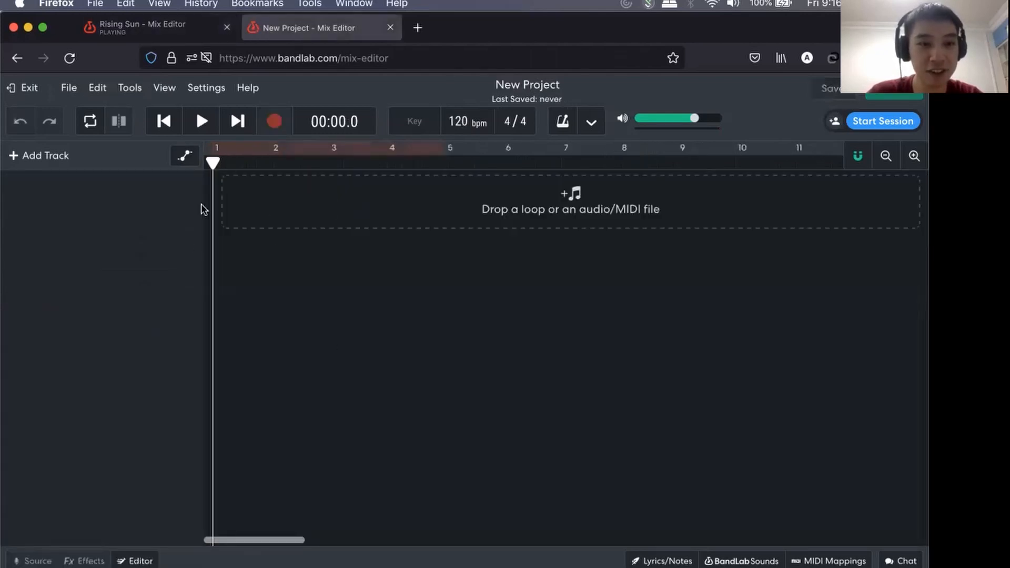
pyautogui.click(134, 560)
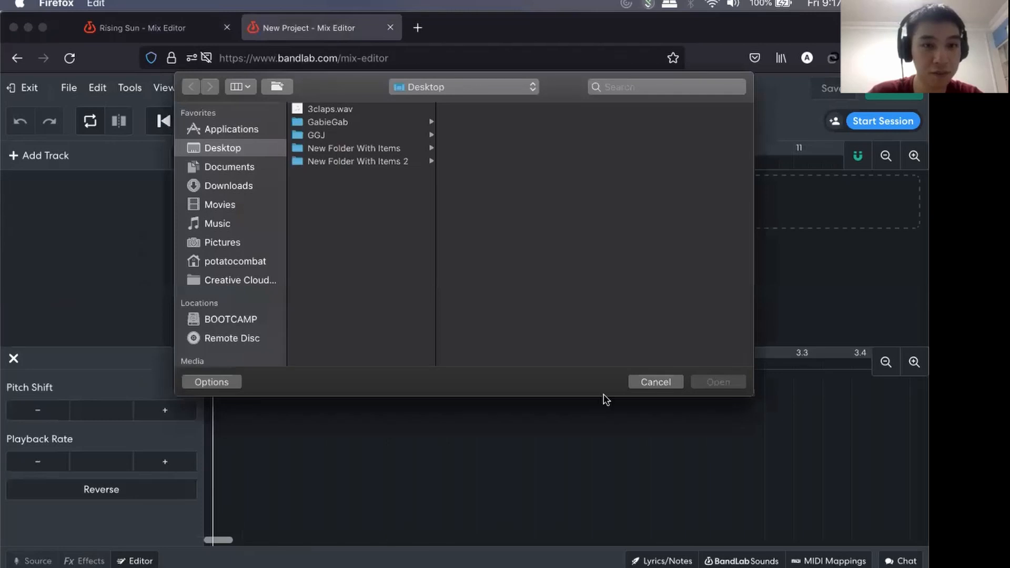
pyautogui.click(656, 382)
pyautogui.click(45, 156)
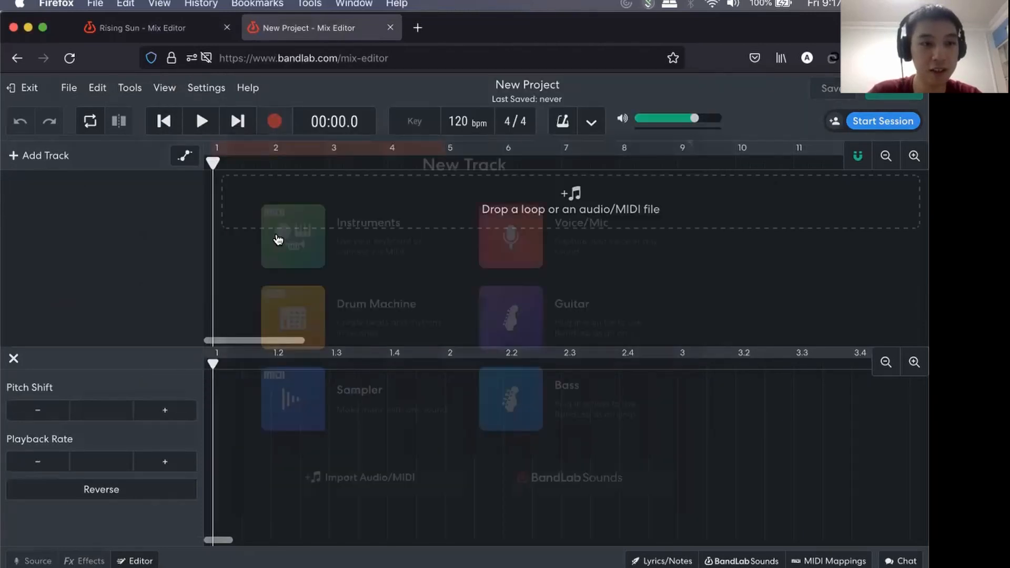
pyautogui.click(297, 238)
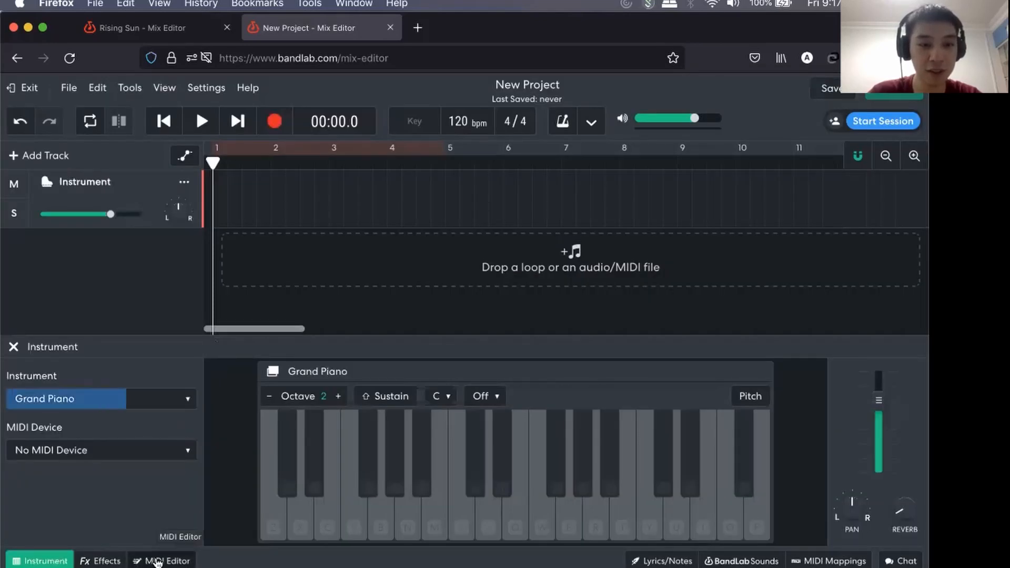
# Open the new track in the MIDI Editor and add a one-bar C3 note at bar 1.
pyautogui.click(157, 560)
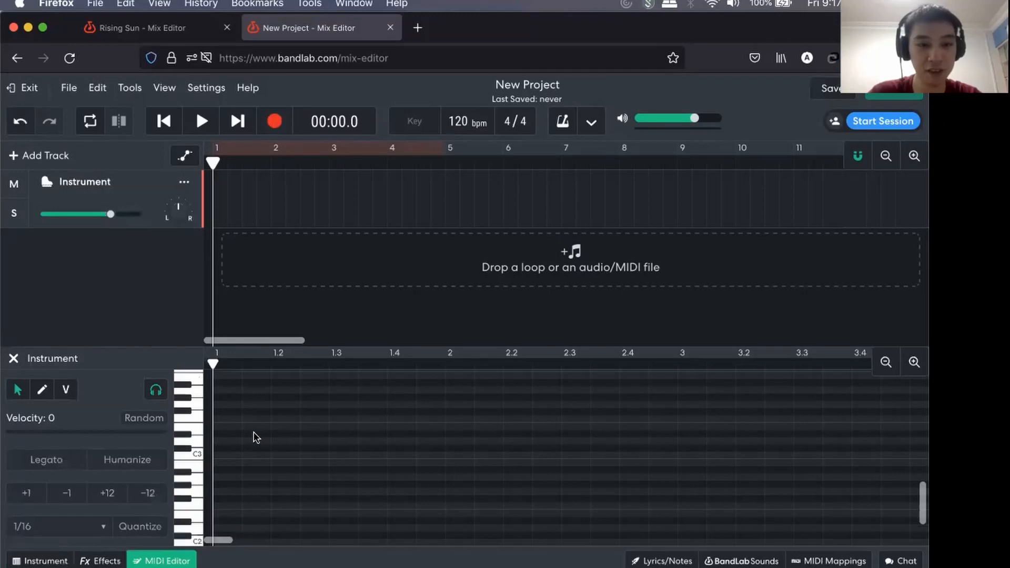
pyautogui.scroll(3, 254, 427)
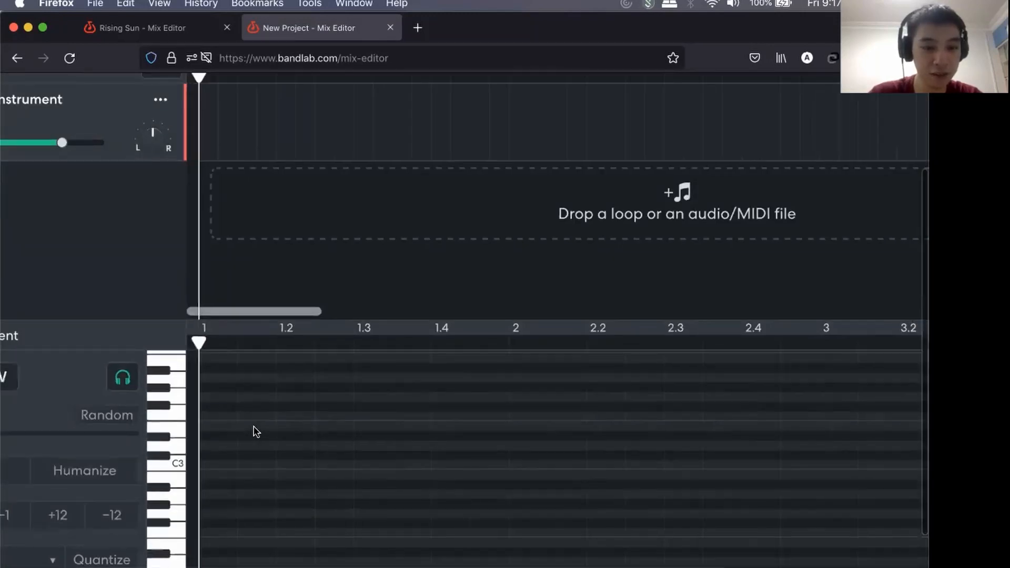
pyautogui.scroll(-2, 253, 427)
pyautogui.scroll(2, 242, 442)
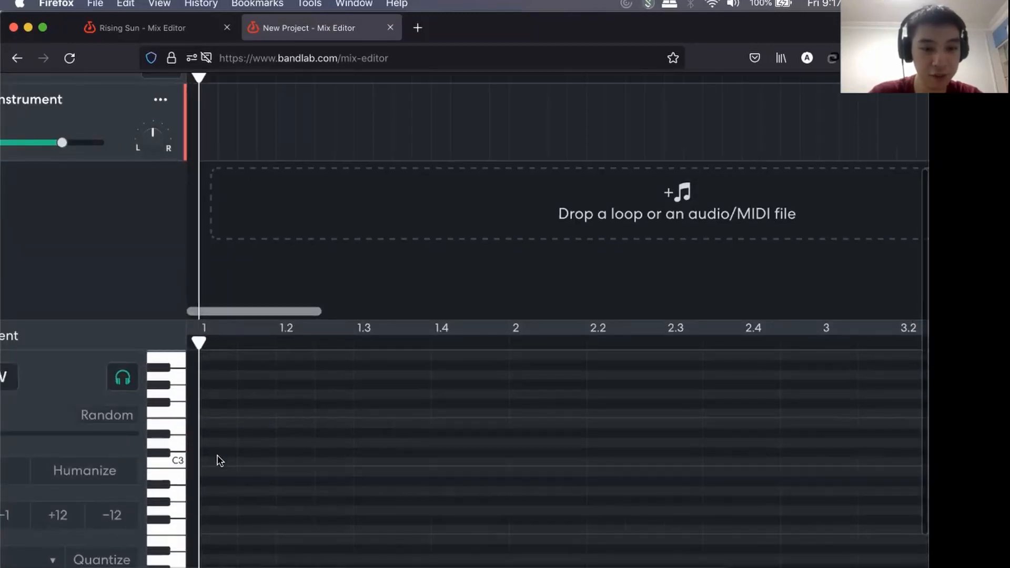
pyautogui.scroll(-3, 468, 452)
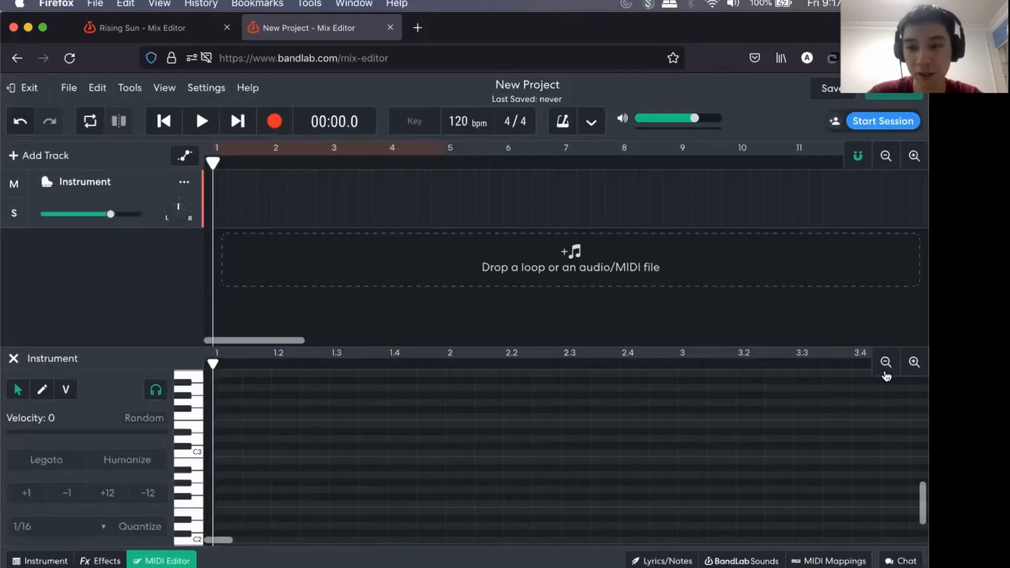
pyautogui.click(885, 362)
pyautogui.click(884, 362)
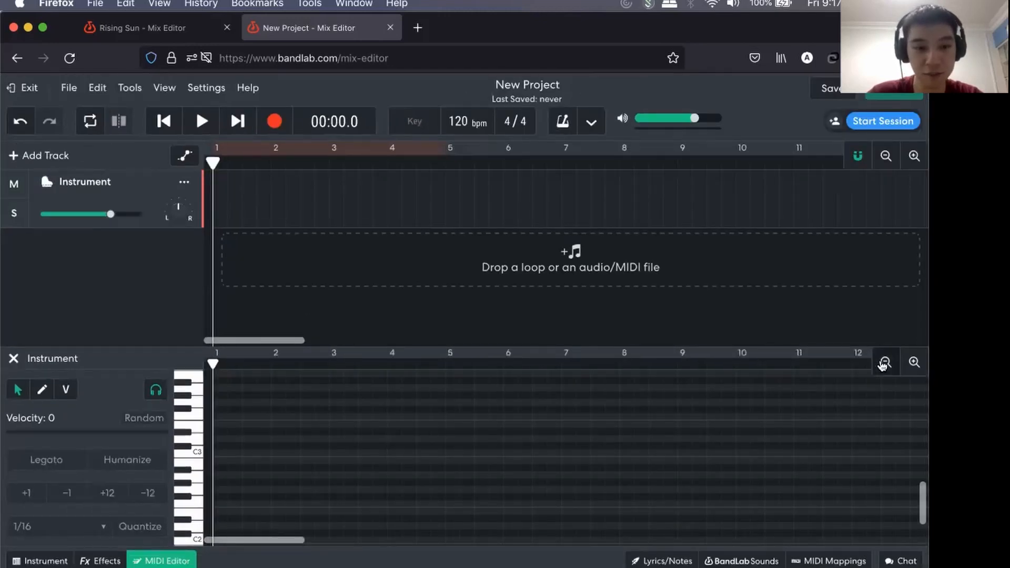
pyautogui.click(884, 362)
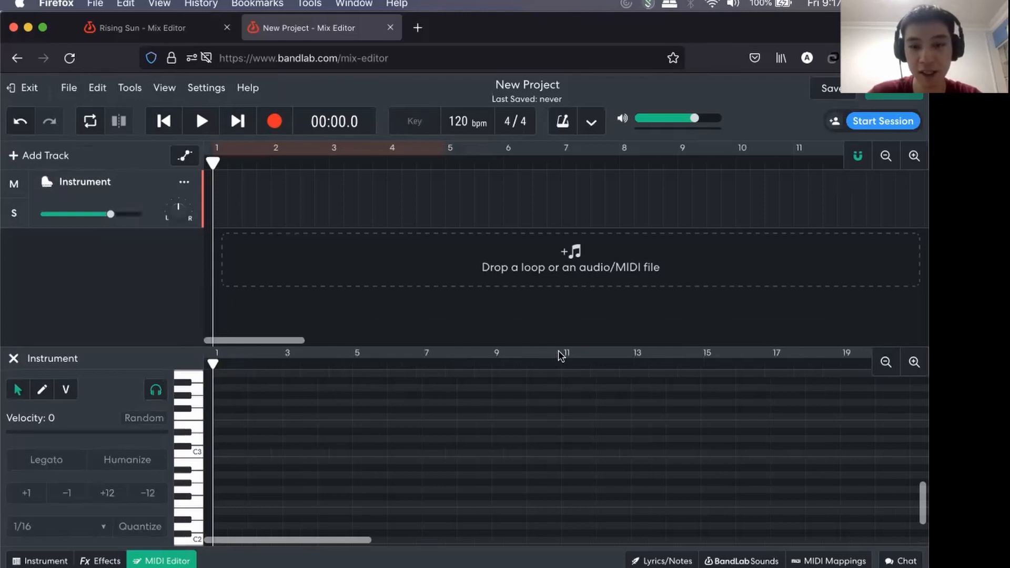
pyautogui.doubleClick(228, 452)
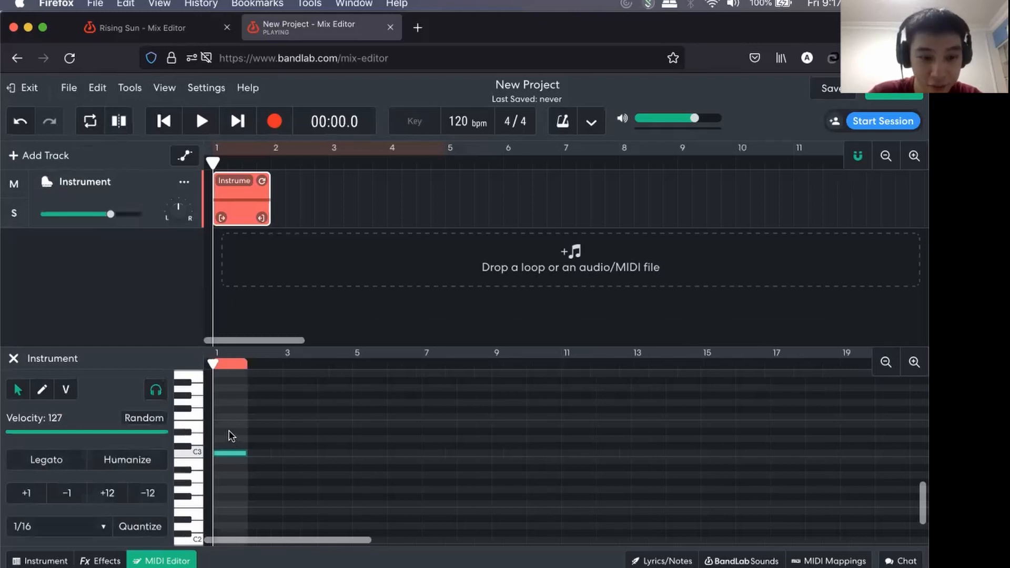
# Complete the bar 1 chord with one-bar E3 and G3 notes, and lengthen the Instrument region to about midway between bars 7 and 8.
pyautogui.doubleClick(230, 438)
pyautogui.moveTo(230, 438); pyautogui.dragTo(230, 424)
pyautogui.doubleClick(231, 403)
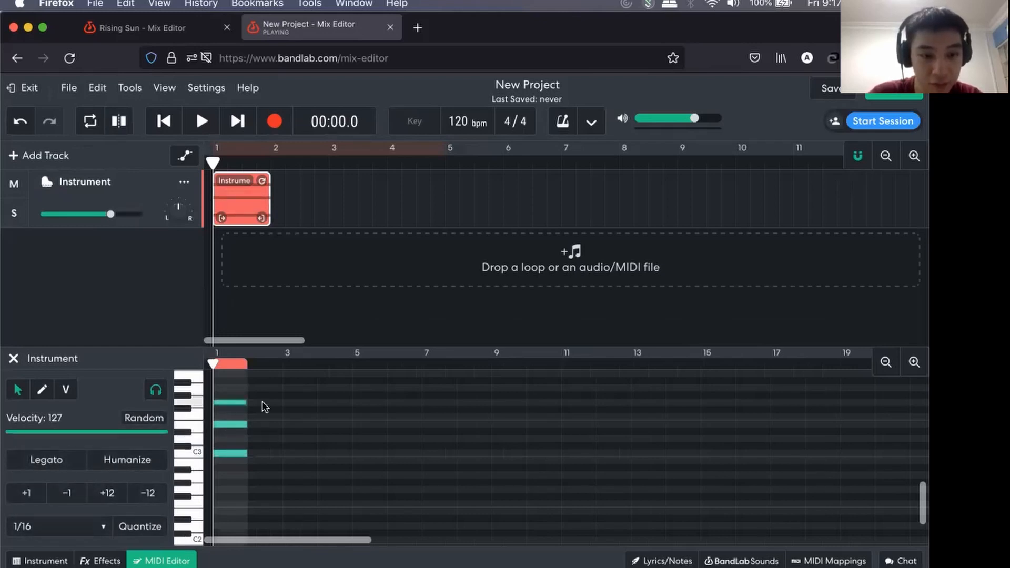
pyautogui.moveTo(262, 217); pyautogui.dragTo(594, 217)
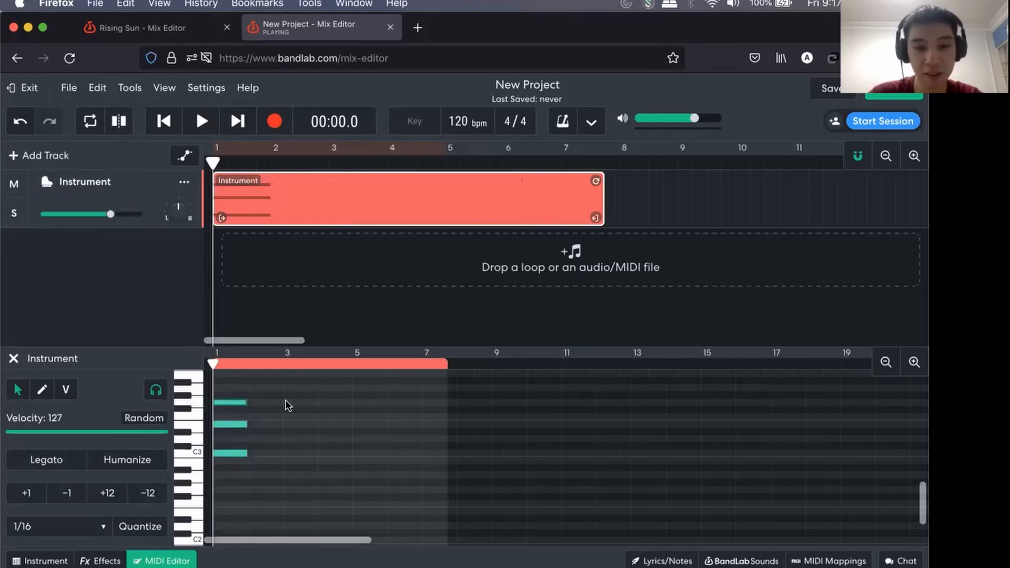
# Build a one-bar chord at bar 2 from the notes D3, F3 and A3.
pyautogui.doubleClick(267, 438)
pyautogui.doubleClick(264, 418)
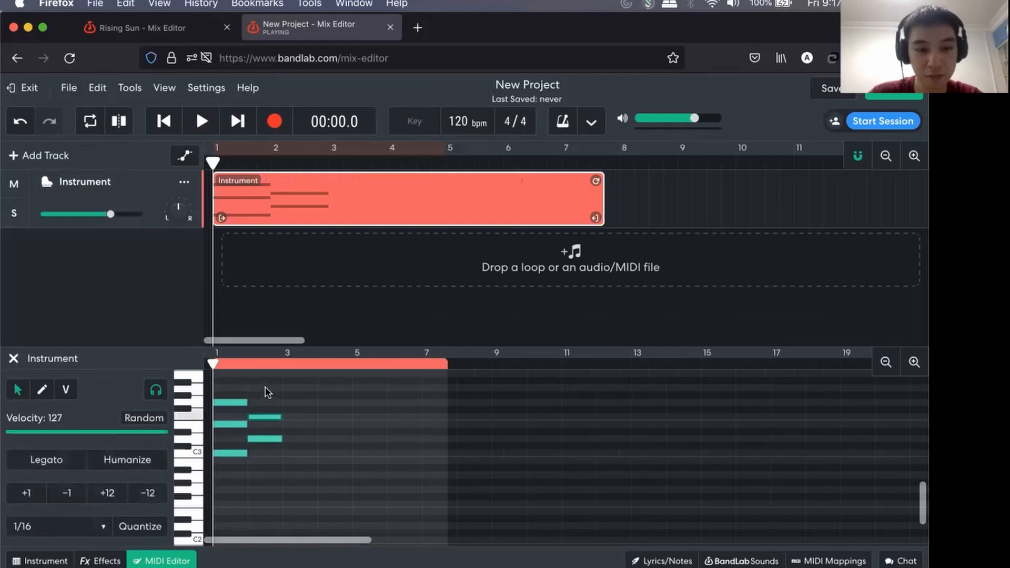
pyautogui.doubleClick(265, 388)
# Build a one-bar chord at bar 3 from the notes E3, G3 and B3.
pyautogui.doubleClick(300, 425)
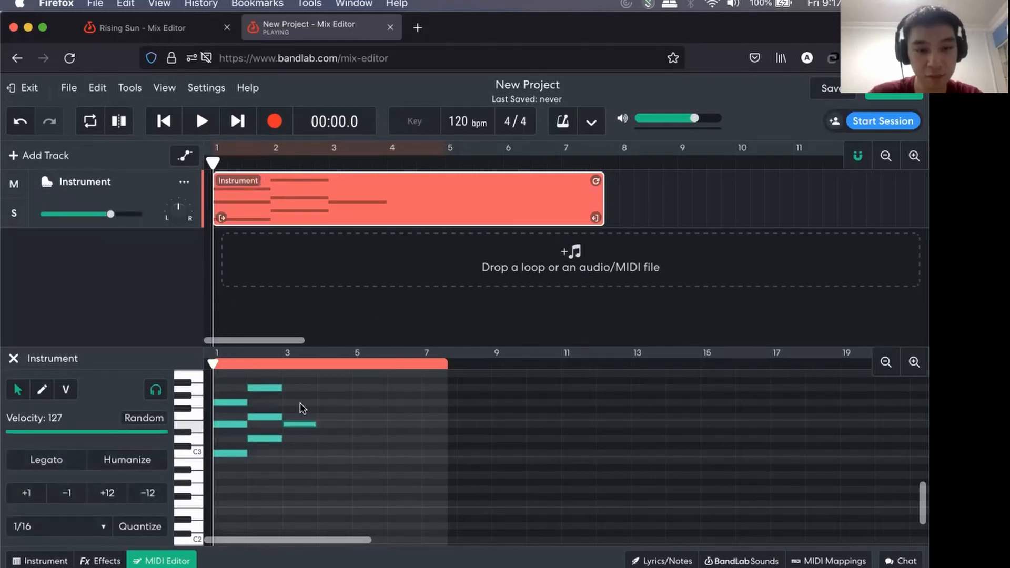
pyautogui.doubleClick(299, 402)
pyautogui.doubleClick(300, 381)
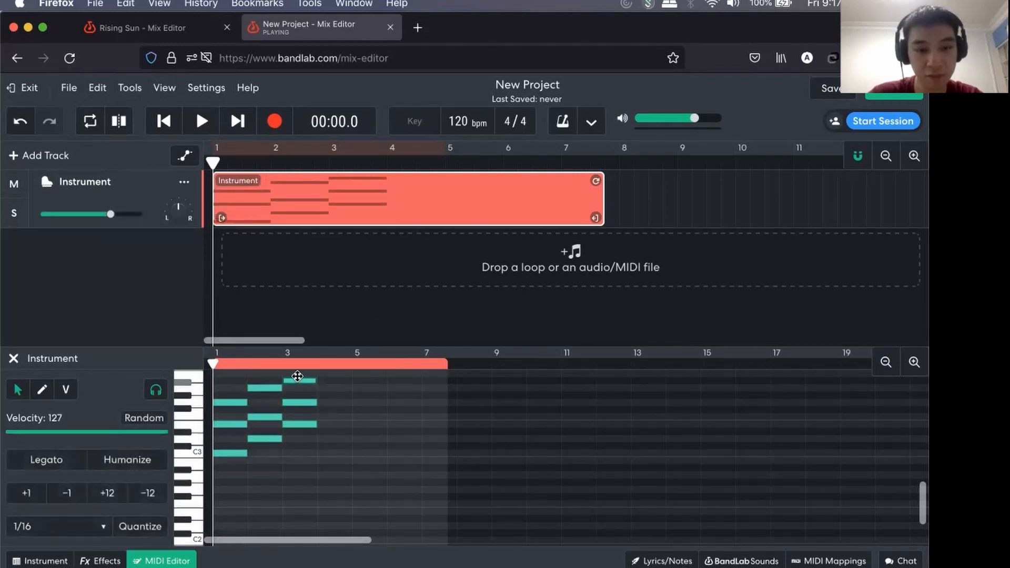
pyautogui.moveTo(297, 376); pyautogui.dragTo(297, 370)
# Build a one-bar chord at bar 4 from the notes F3, A3 and C4.
pyautogui.scroll(2, 330, 452)
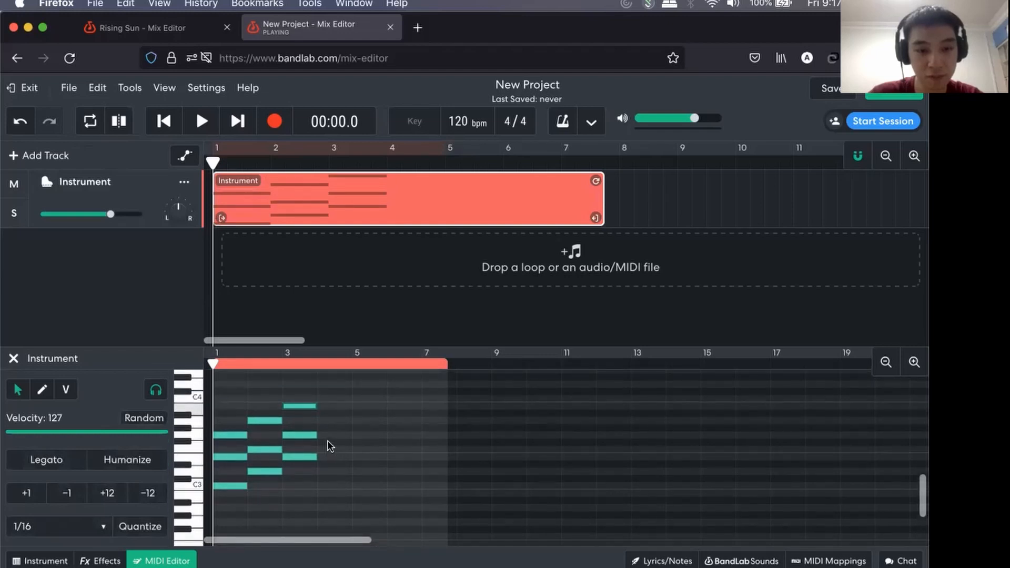
pyautogui.doubleClick(327, 448)
pyautogui.doubleClick(332, 420)
pyautogui.click(329, 397)
pyautogui.doubleClick(329, 398)
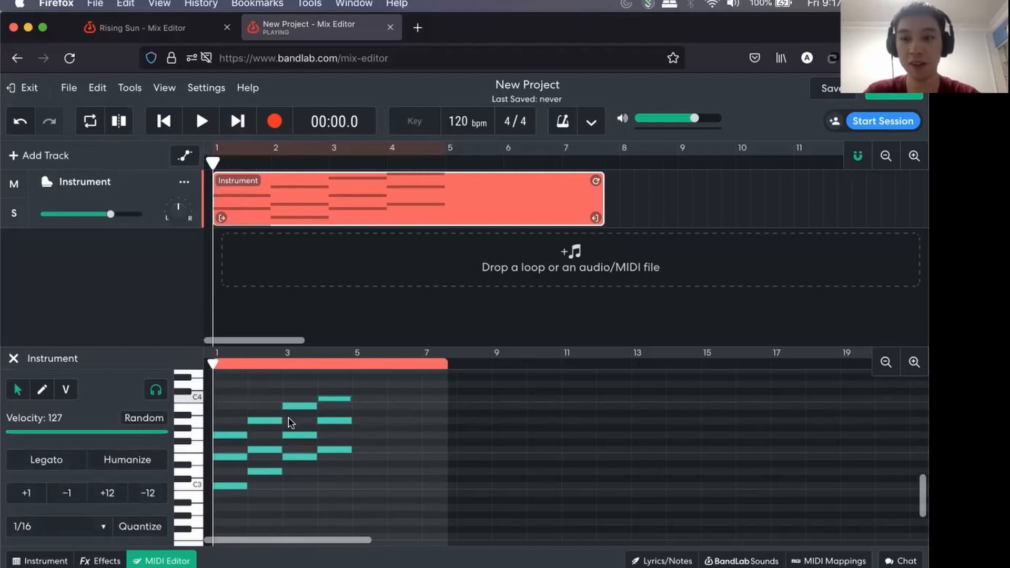
# Play the four chords from bar 1 and stop playback after the last one.
pyautogui.press('space')
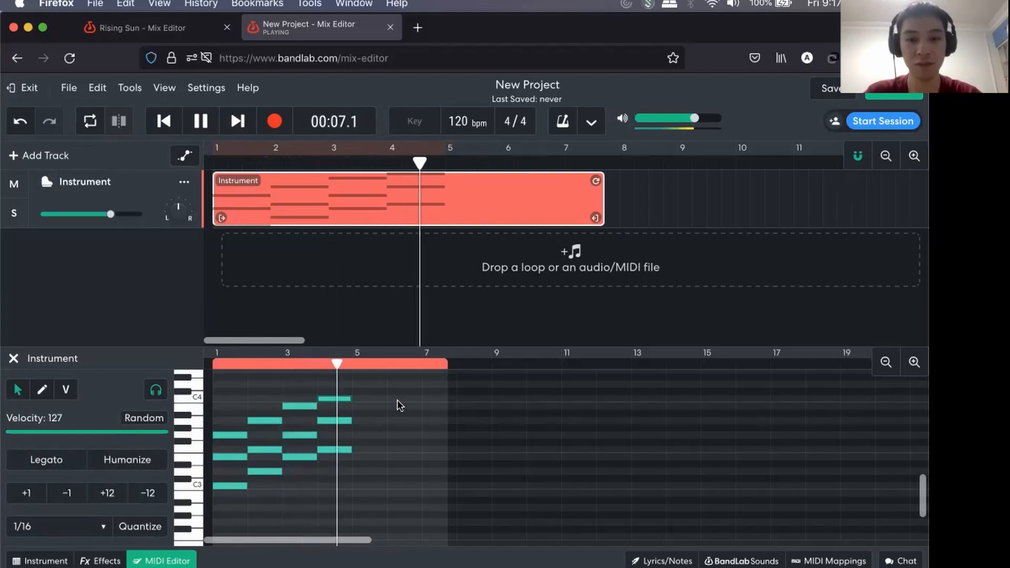
pyautogui.press('space')
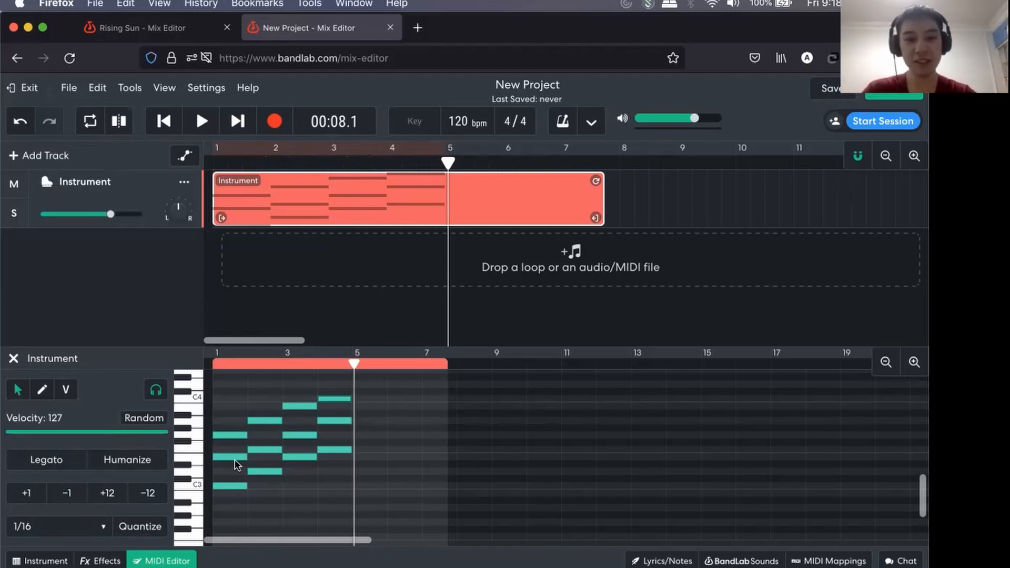
pyautogui.scroll(5, 235, 462)
pyautogui.scroll(-5, 235, 462)
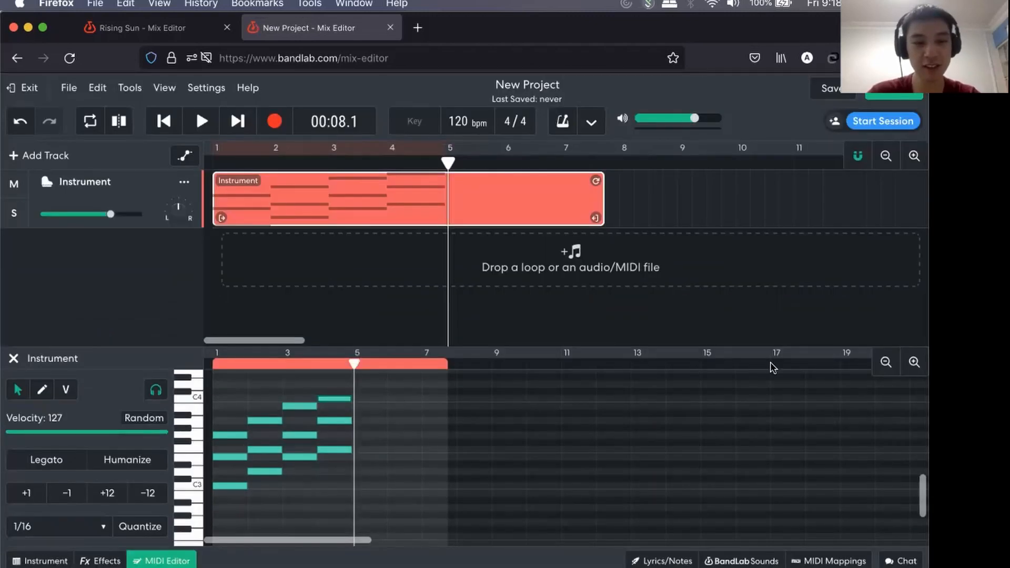
# Delete the chords in bars 2 to 4 and the remaining chord in bar 1, leaving the region empty.
pyautogui.click(915, 359)
pyautogui.click(914, 359)
pyautogui.hscroll(-6, 406, 445)
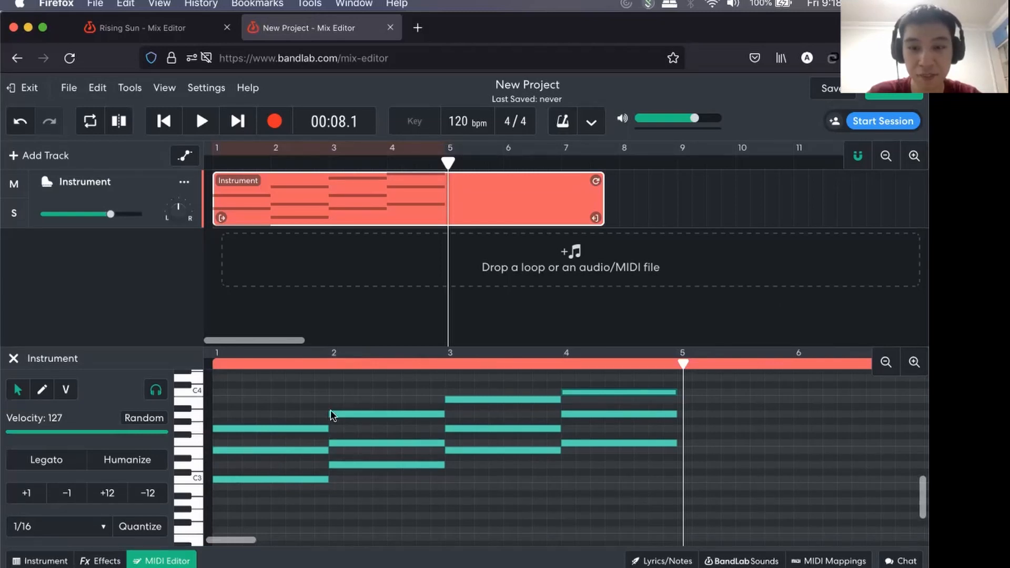
pyautogui.moveTo(377, 380); pyautogui.dragTo(600, 476)
pyautogui.press('Delete')
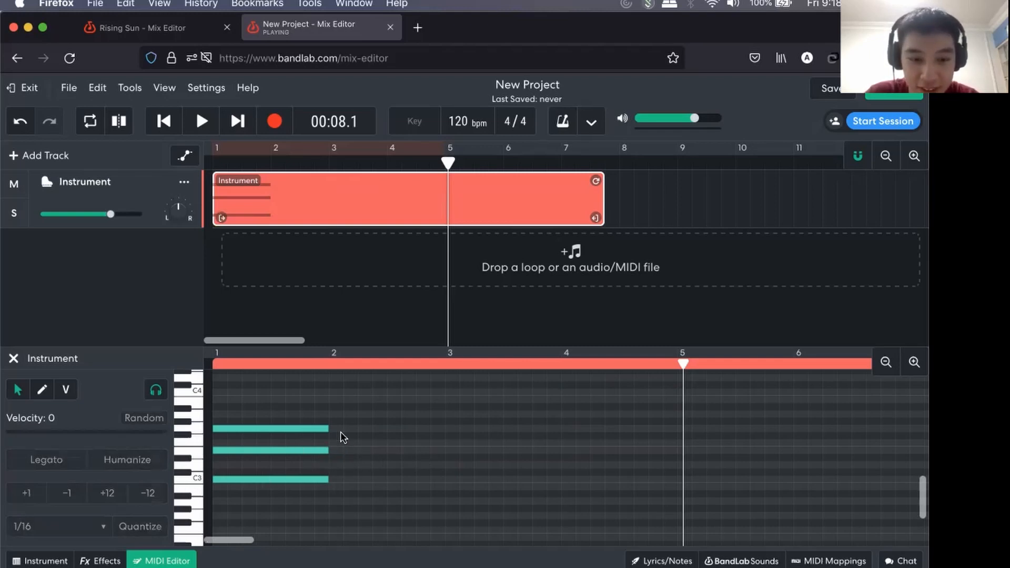
pyautogui.moveTo(291, 415); pyautogui.dragTo(212, 515)
pyautogui.press('Delete')
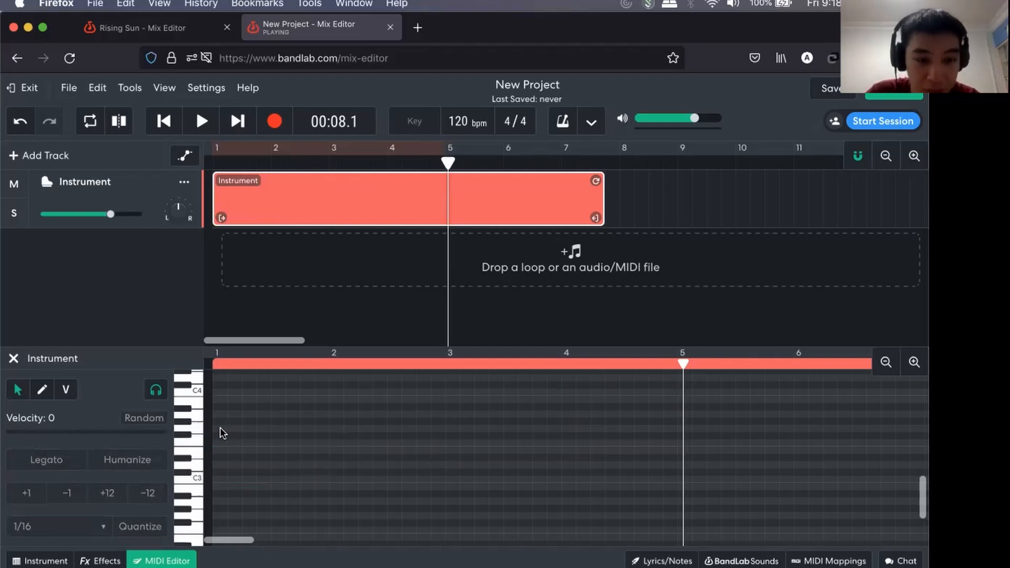
# Build a one-bar chord at bar 1 from the notes G3, B3 and D4.
pyautogui.moveTo(218, 429); pyautogui.dragTo(325, 444)
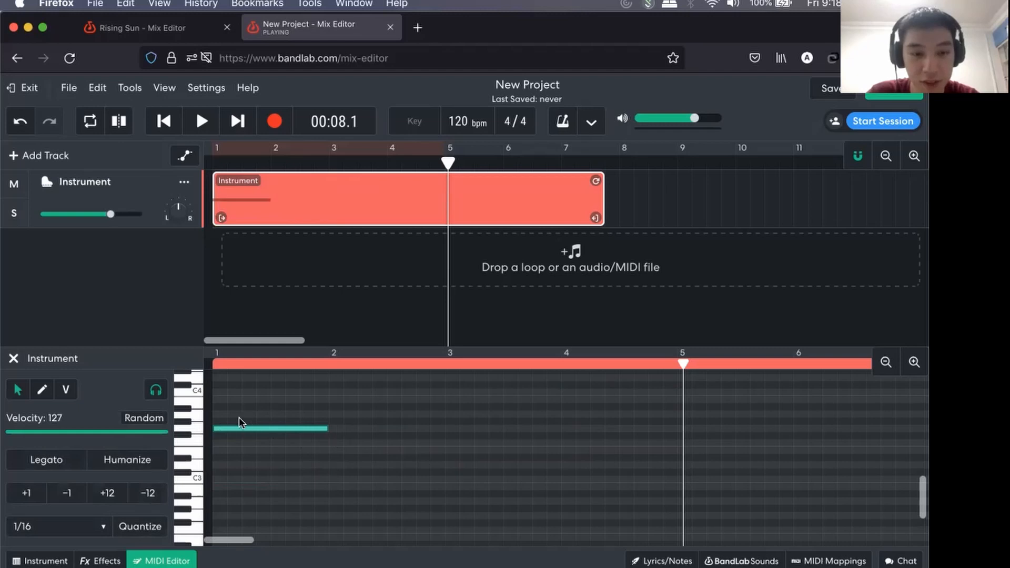
pyautogui.scroll(2, 226, 423)
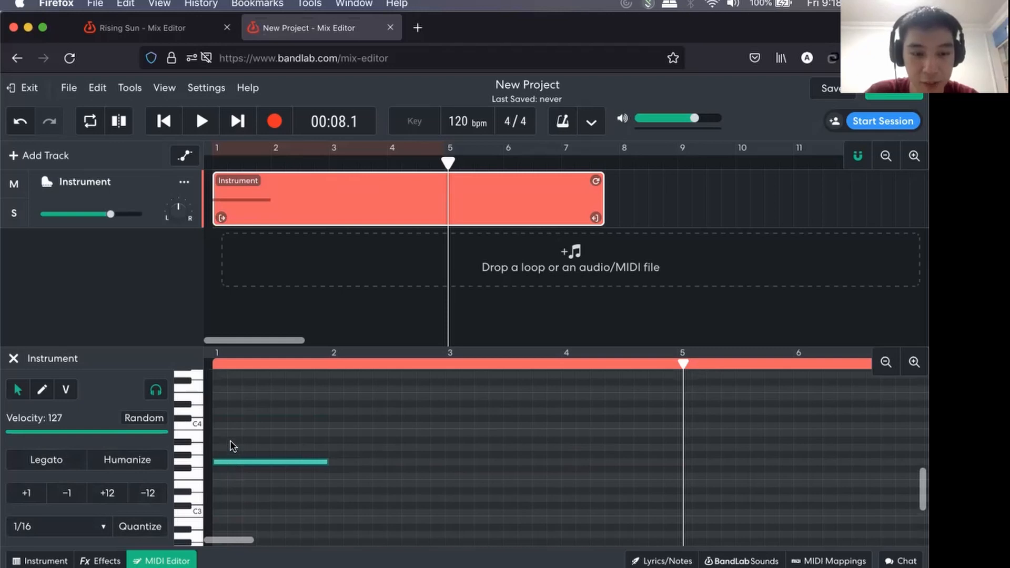
pyautogui.doubleClick(219, 433)
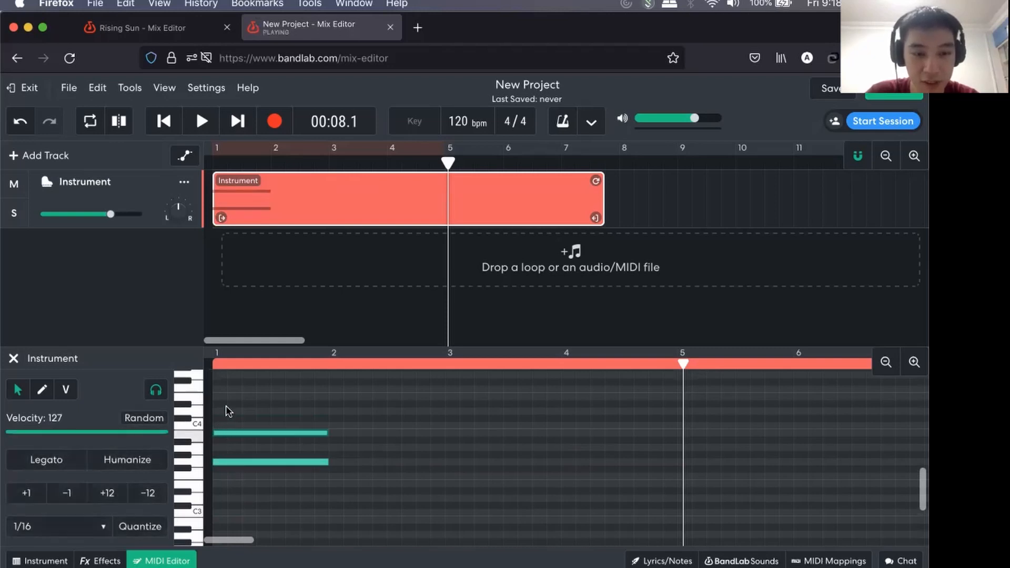
pyautogui.doubleClick(225, 410)
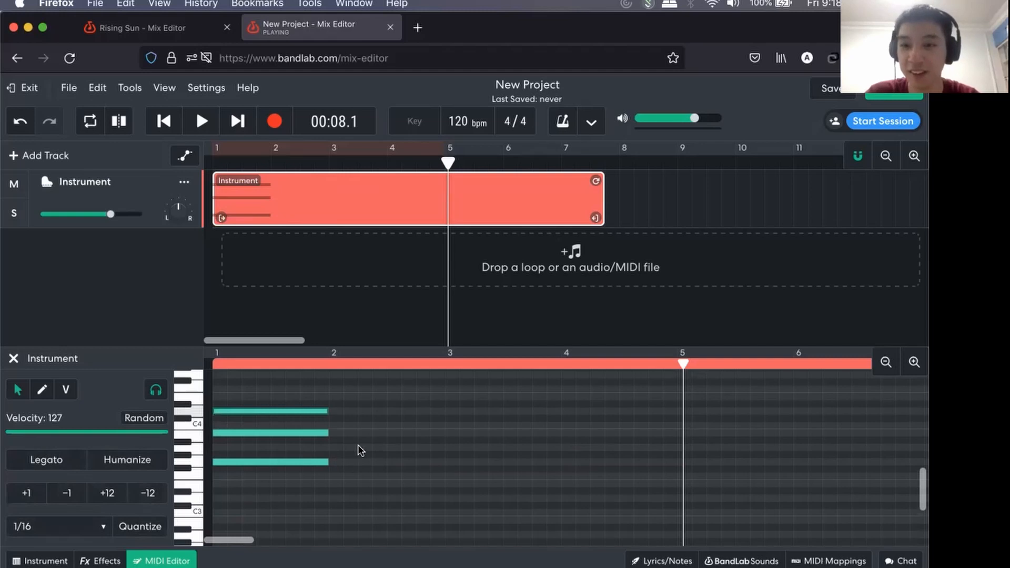
# Build a one-bar chord at bar 2 from the notes E3, G3 and B3, and play both chords from bar 1.
pyautogui.scroll(5, 330, 436)
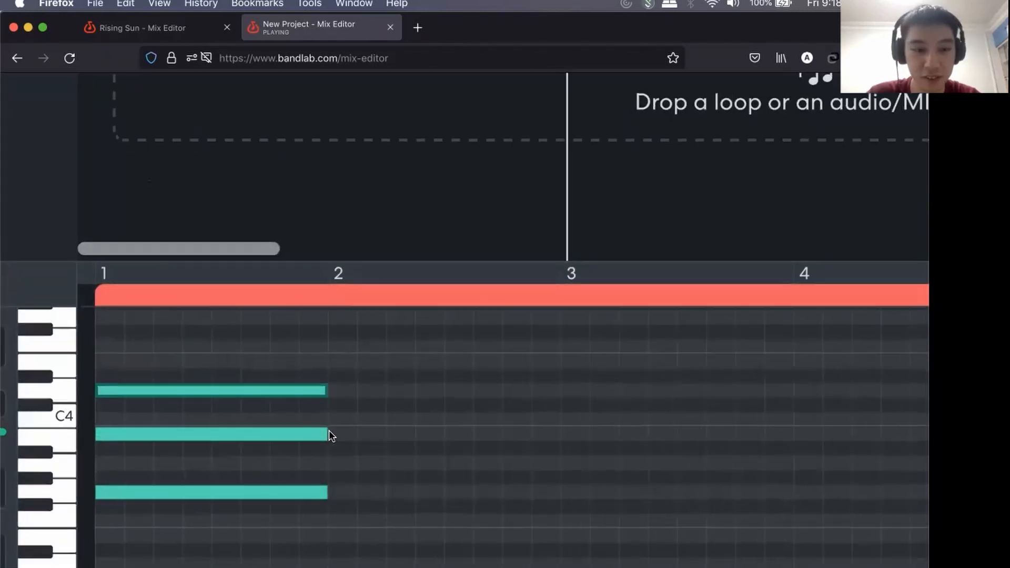
pyautogui.scroll(-1, 331, 435)
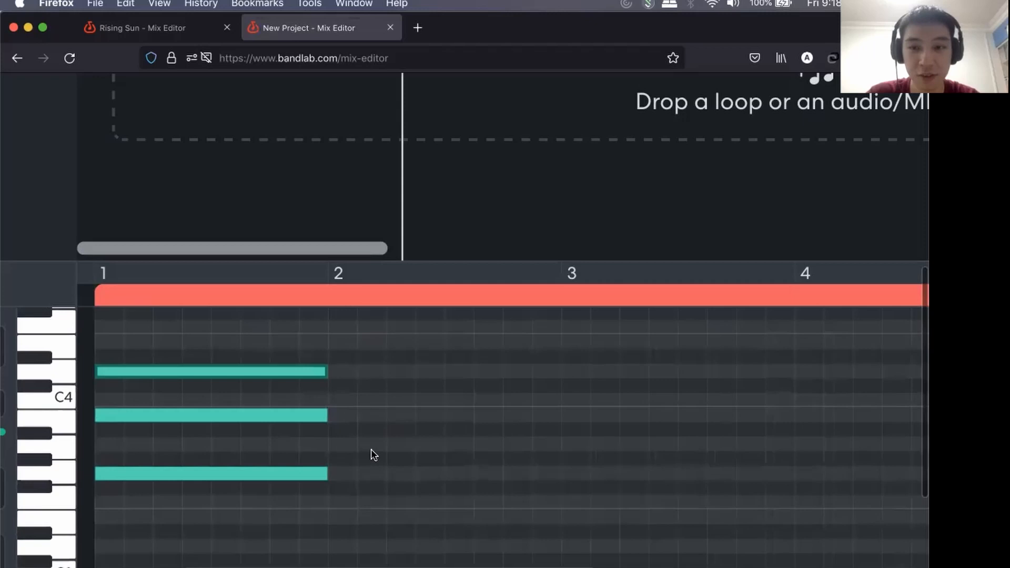
pyautogui.click(341, 518)
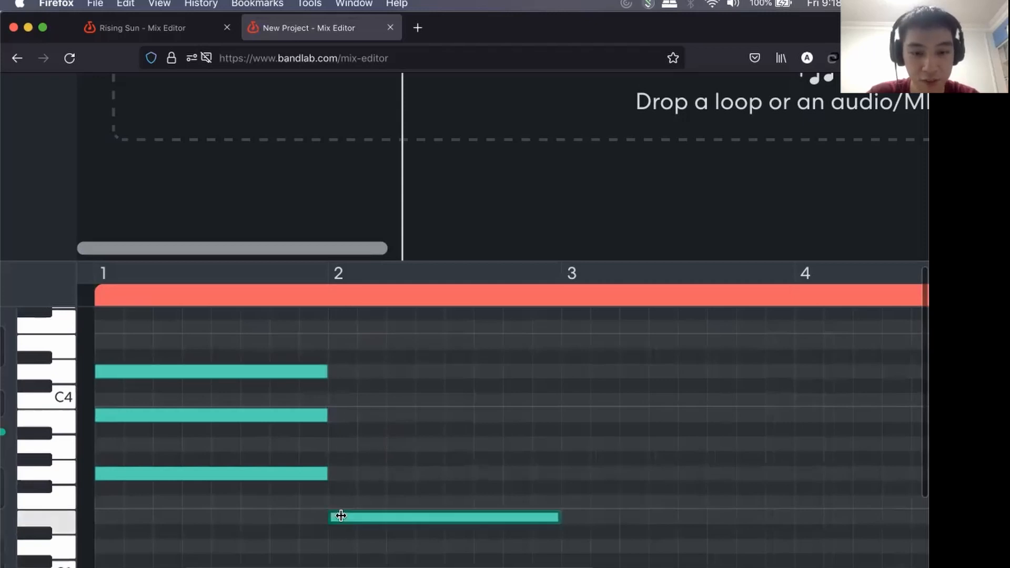
pyautogui.click(350, 474)
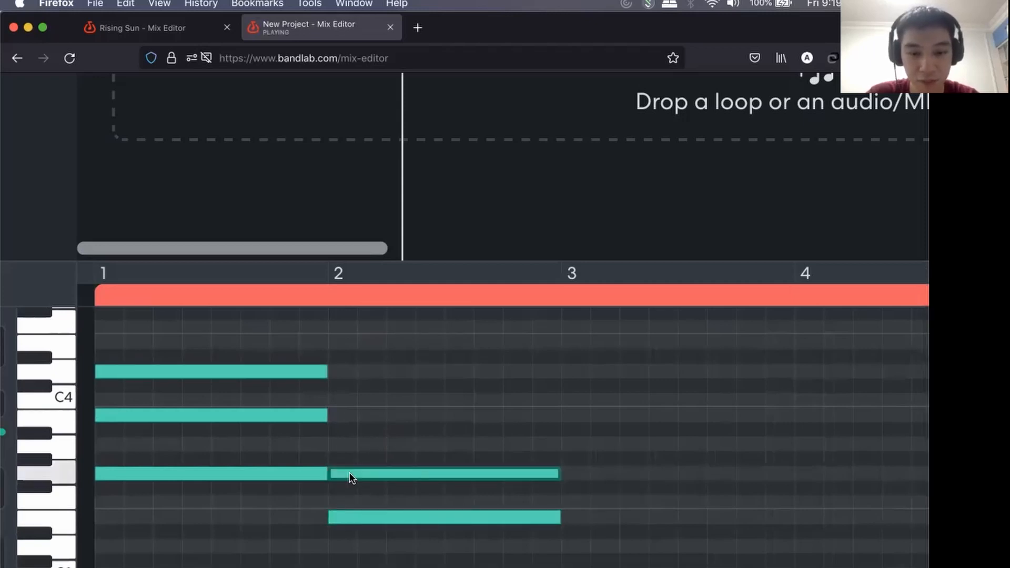
pyautogui.click(355, 415)
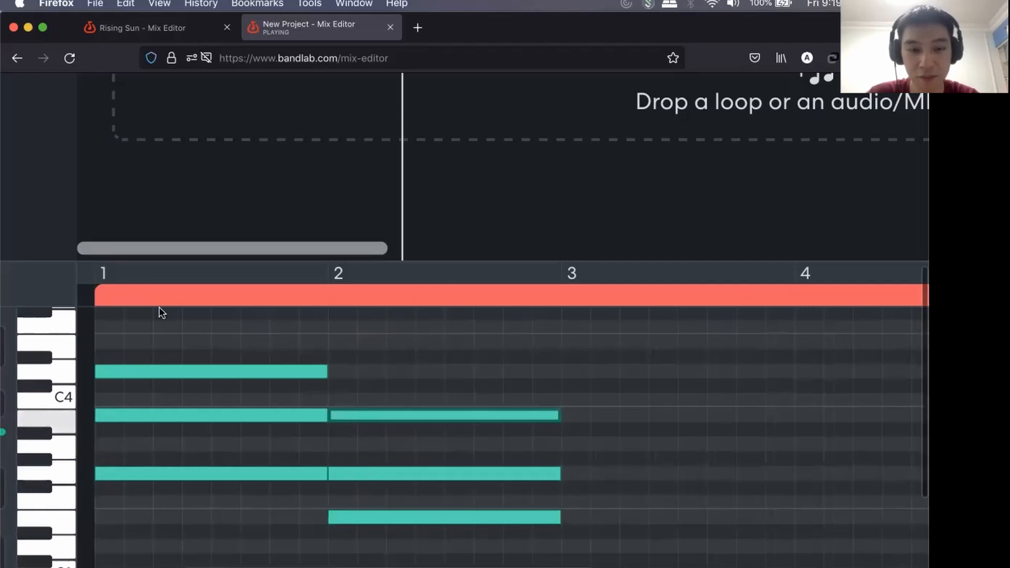
pyautogui.click(95, 296)
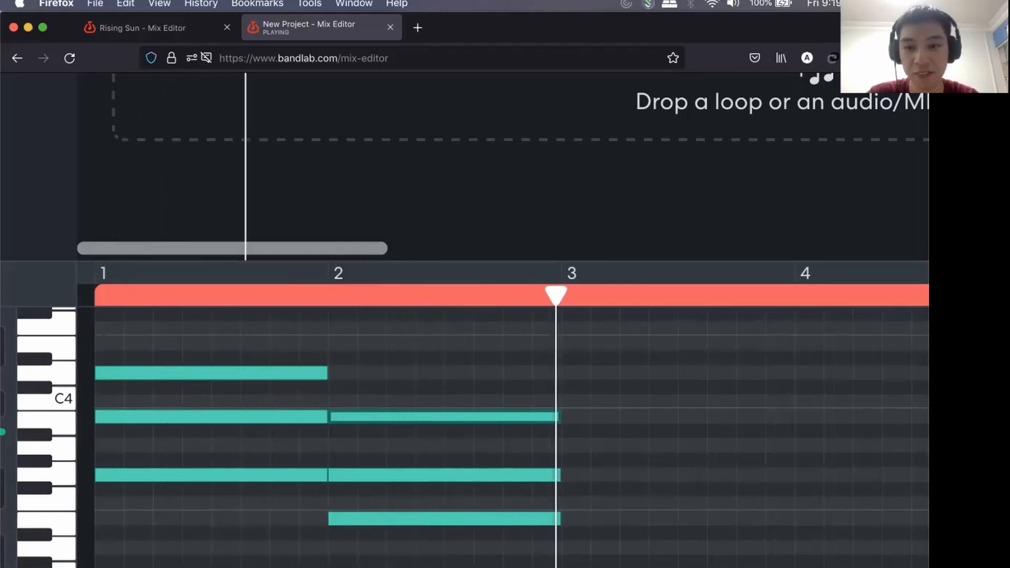
# Switch to the Music Workshop presentation in Google Slides and go through the two BandLab Piano (Roll) slides to the Storytelling slide.
pyautogui.press('super+0')
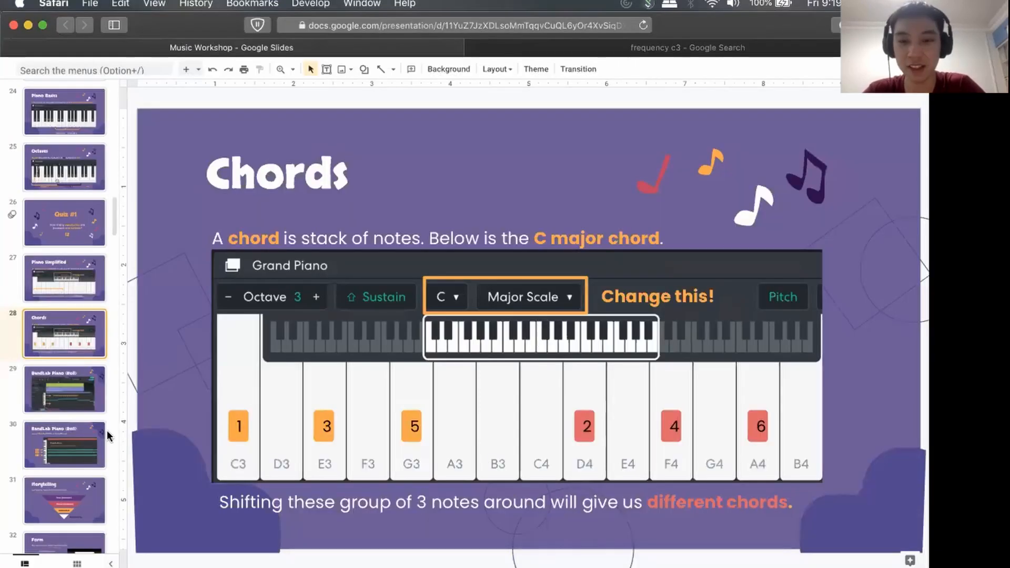
pyautogui.scroll(-2, 57, 352)
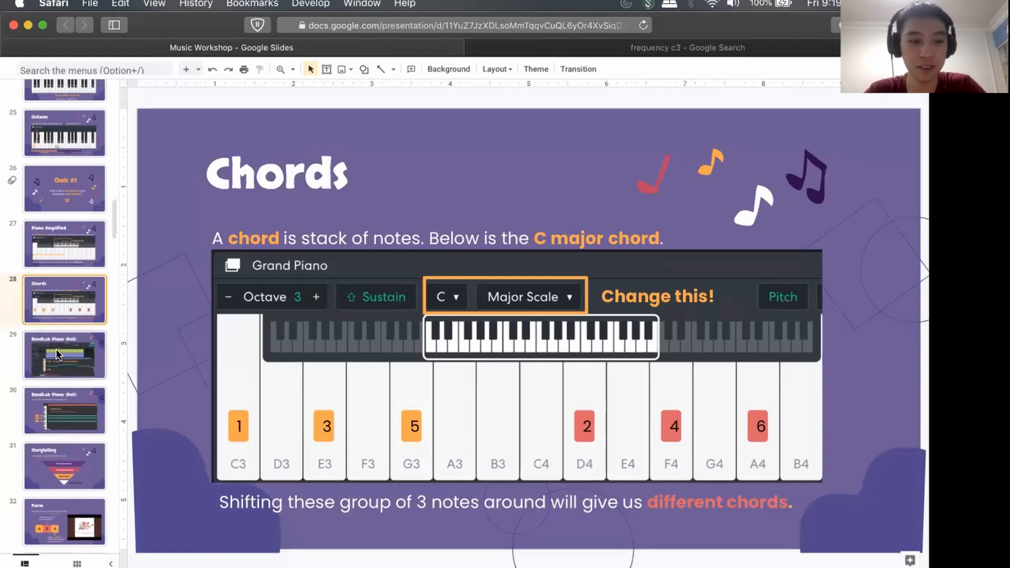
pyautogui.click(59, 354)
pyautogui.scroll(-3, 77, 354)
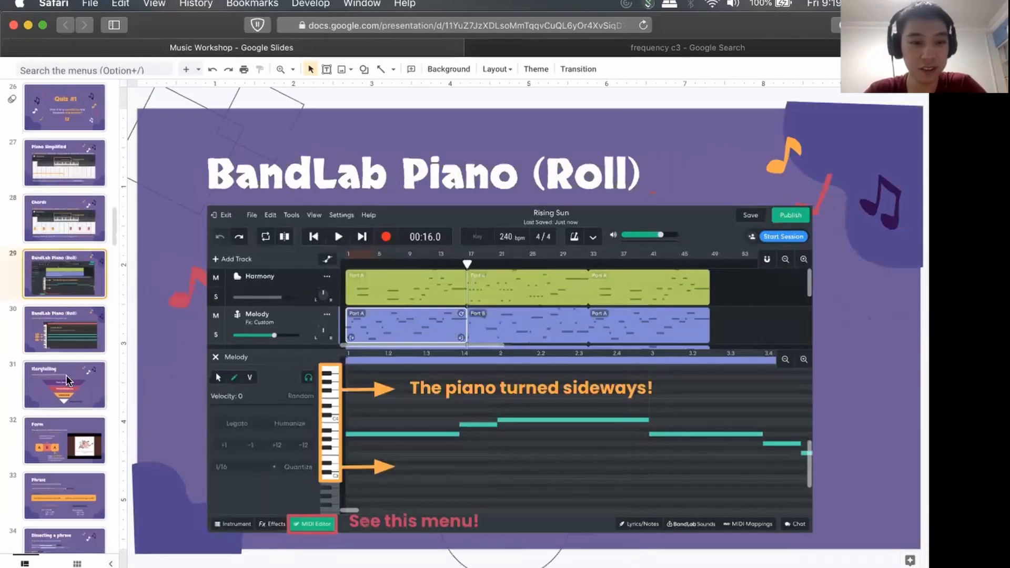
pyautogui.click(72, 378)
pyautogui.click(74, 334)
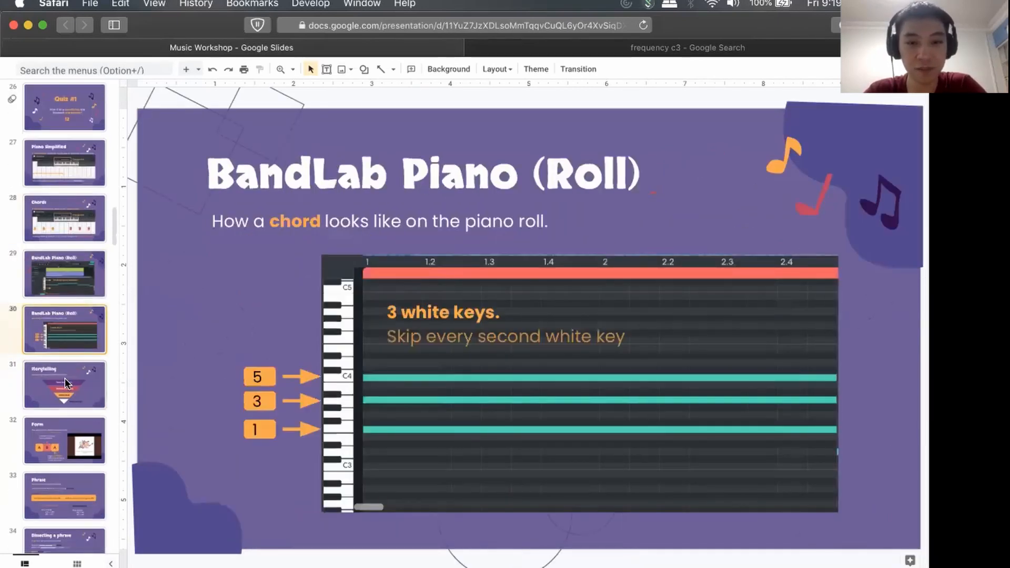
pyautogui.click(65, 378)
pyautogui.scroll(-2, 75, 324)
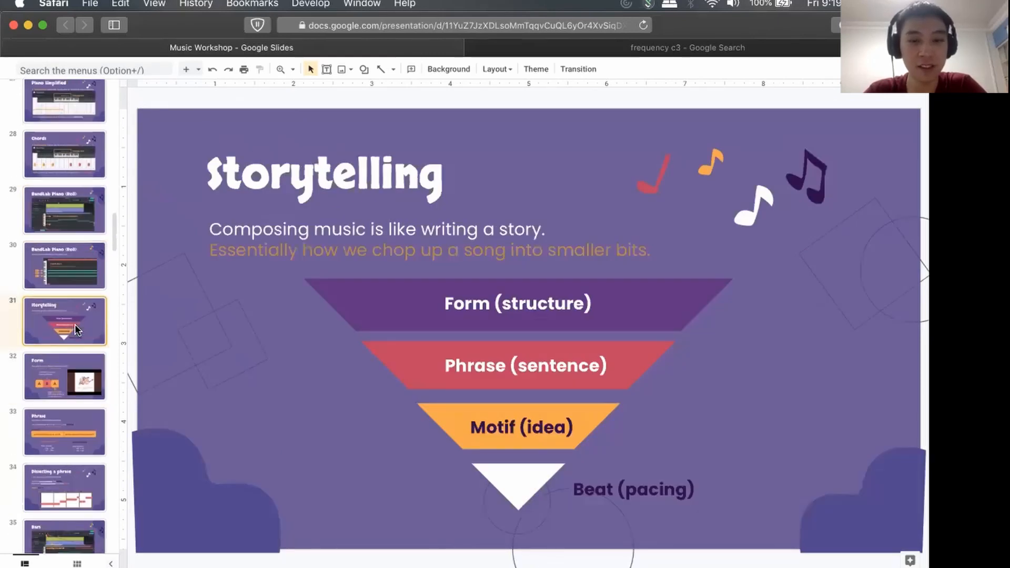
# Switch back to the New Project in BandLab's Mix Editor.
pyautogui.press('super+Tab')
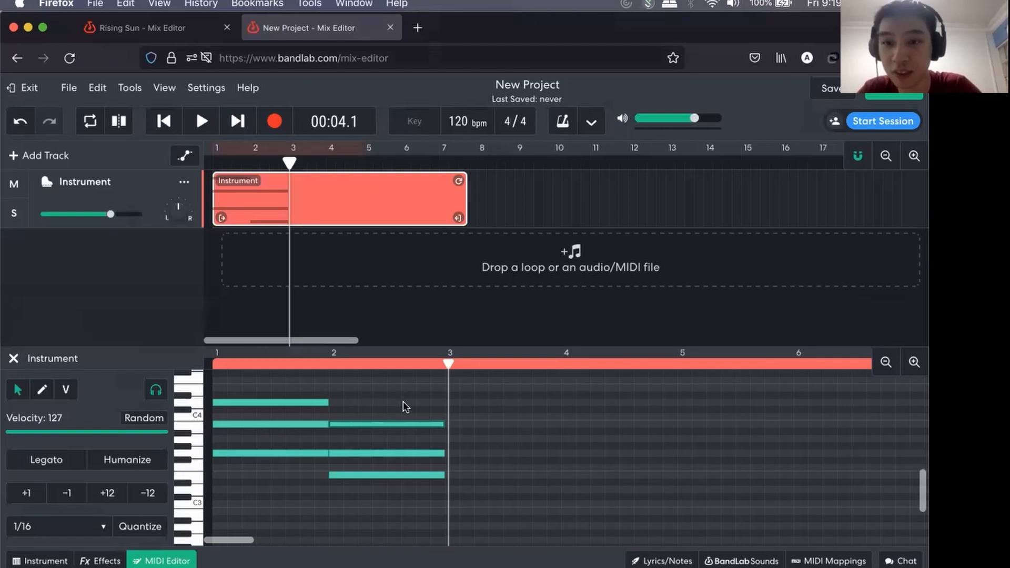
pyautogui.hscroll(1, 405, 401)
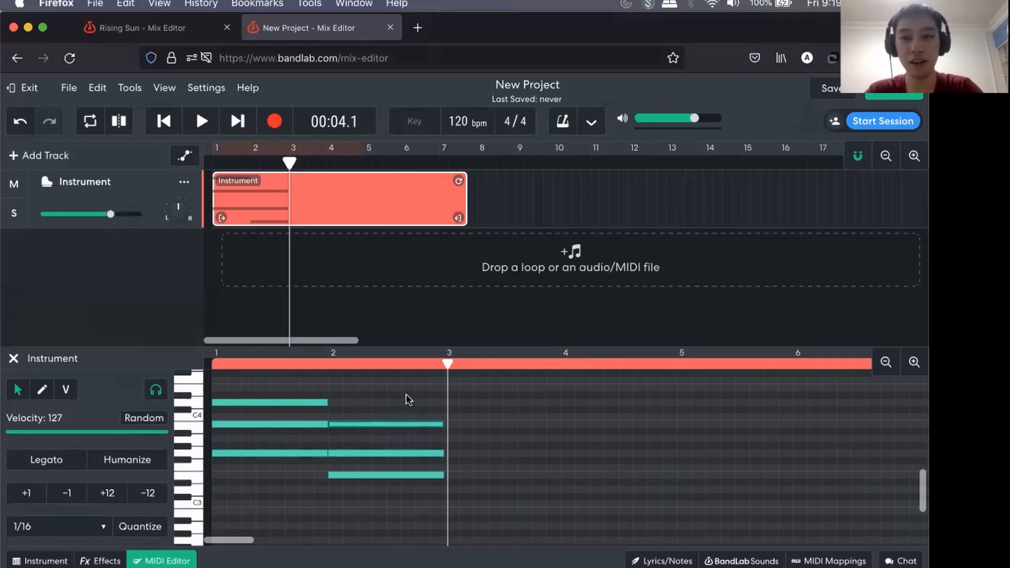
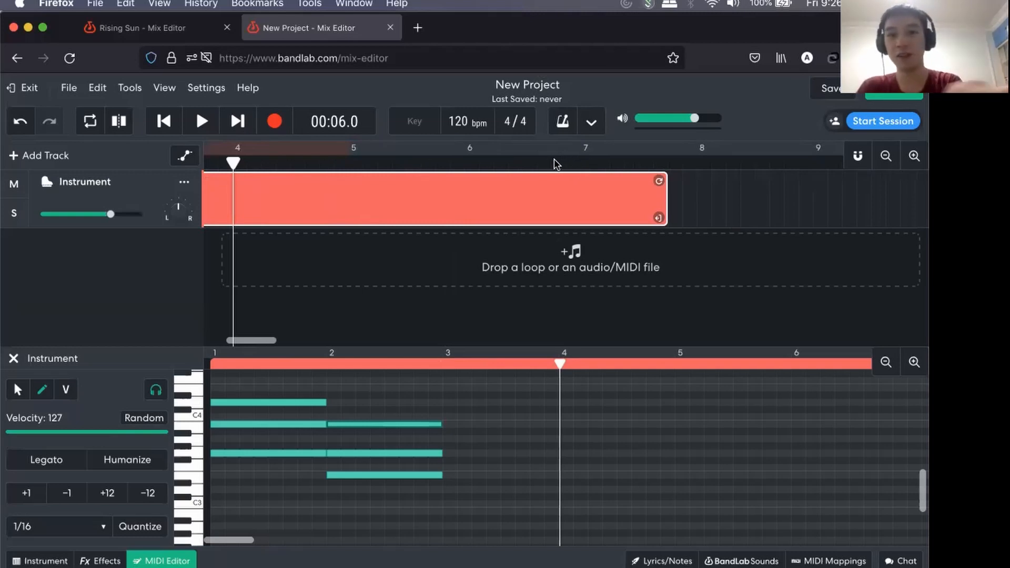
# Change the project's time signature to 6/4 and set it back to 4/4.
pyautogui.hscroll(-5, 505, 155)
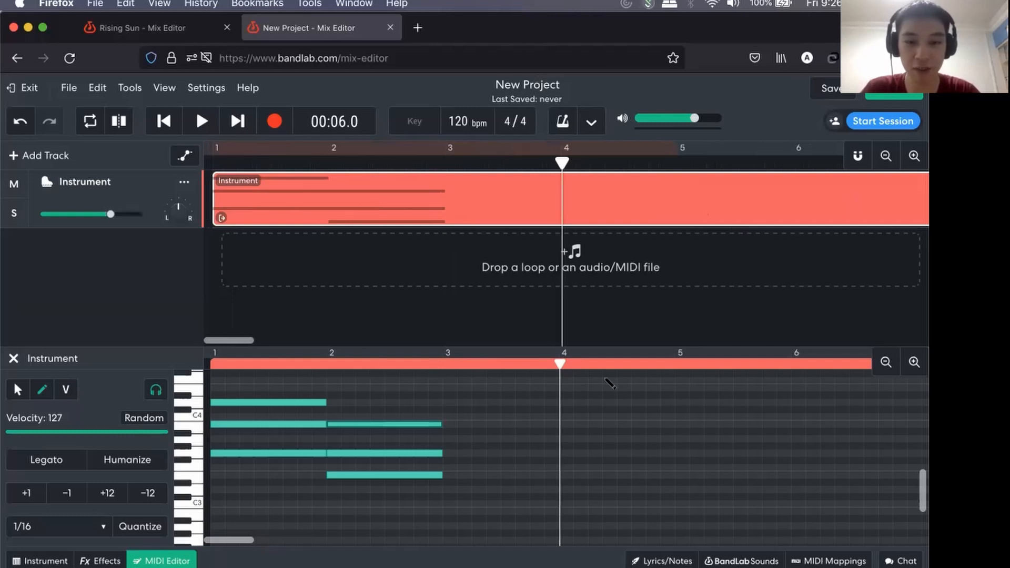
pyautogui.click(913, 368)
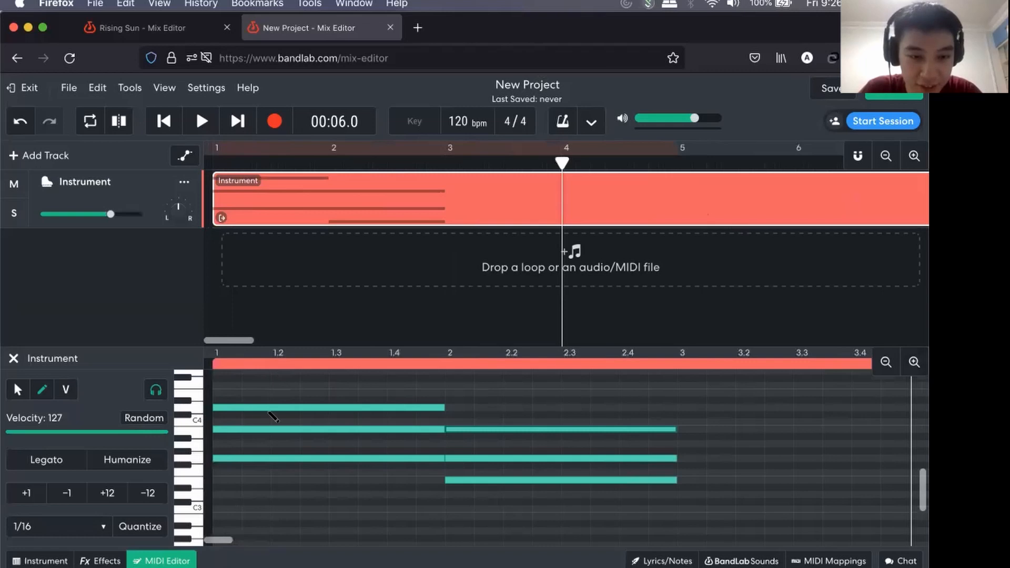
pyautogui.scroll(1, 276, 400)
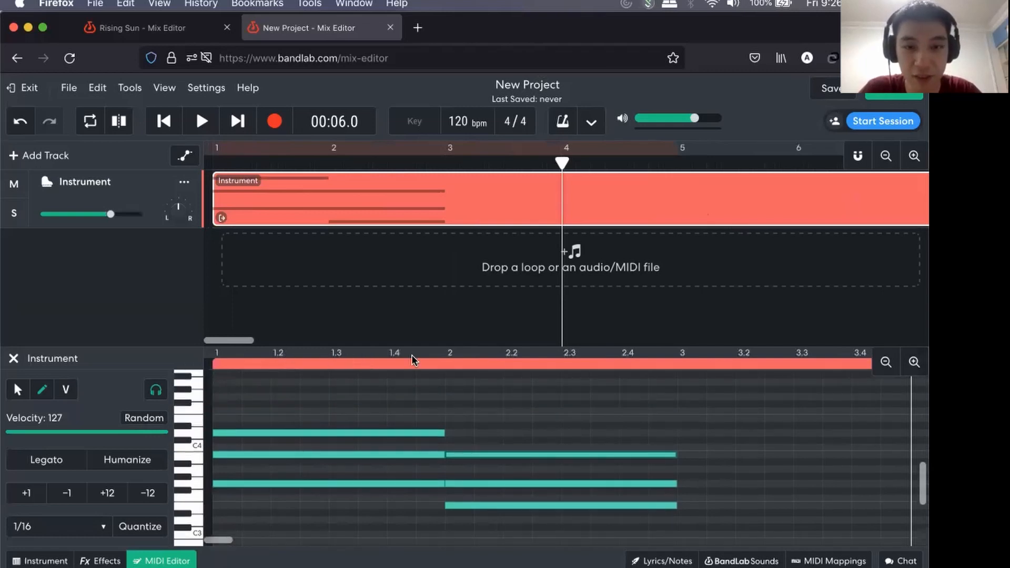
pyautogui.click(508, 123)
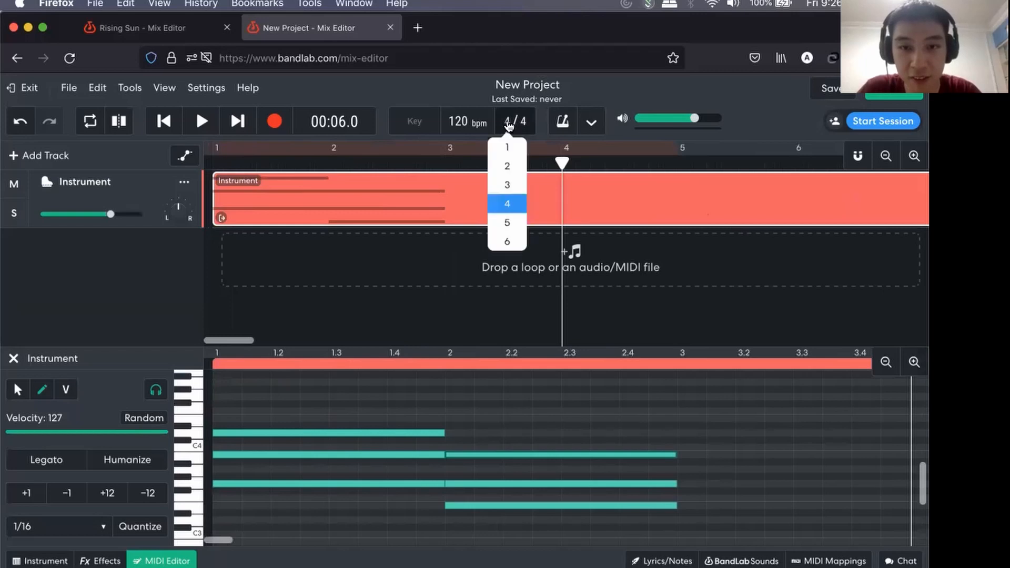
pyautogui.click(508, 124)
pyautogui.click(508, 124)
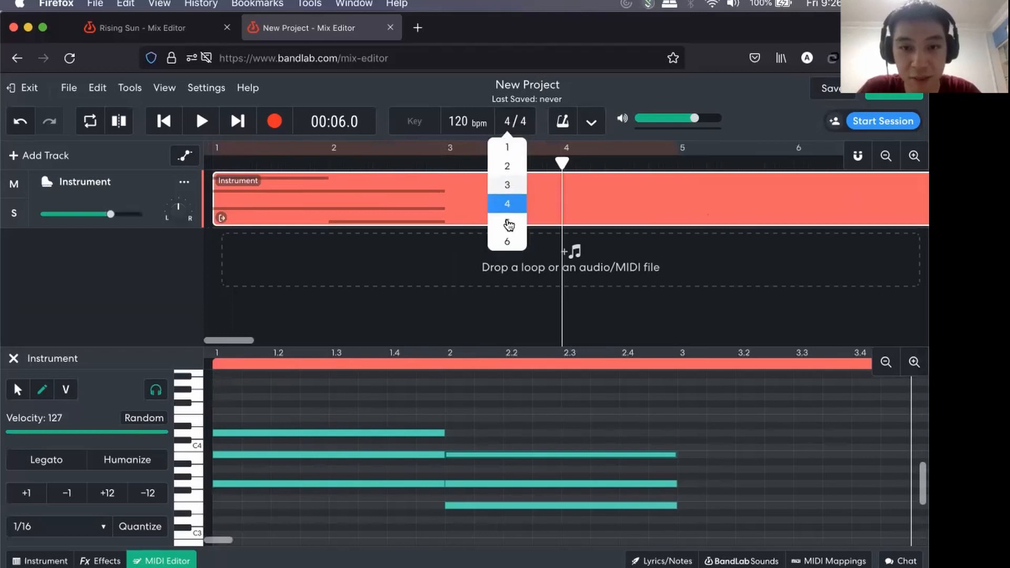
pyautogui.click(508, 244)
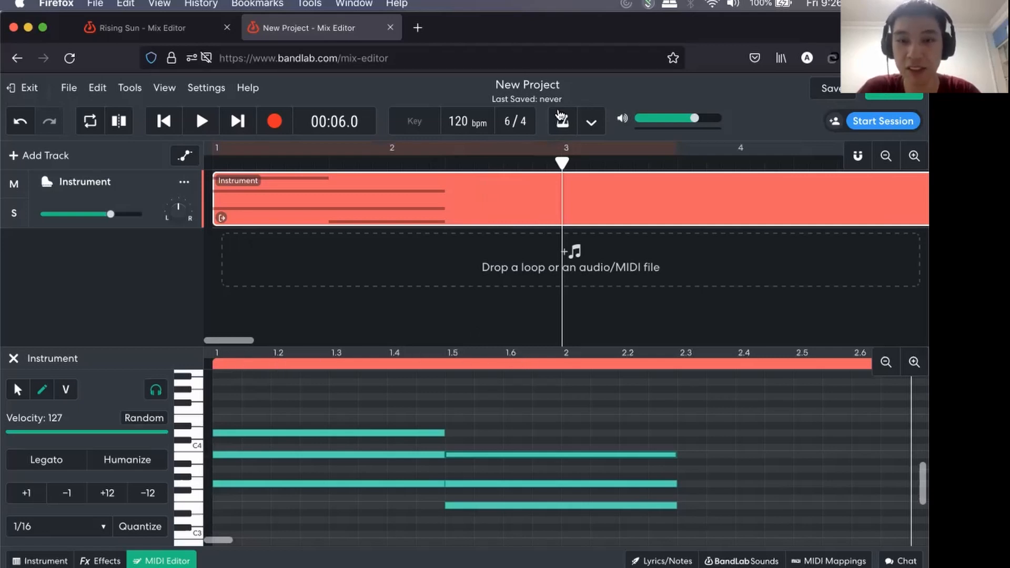
pyautogui.click(506, 123)
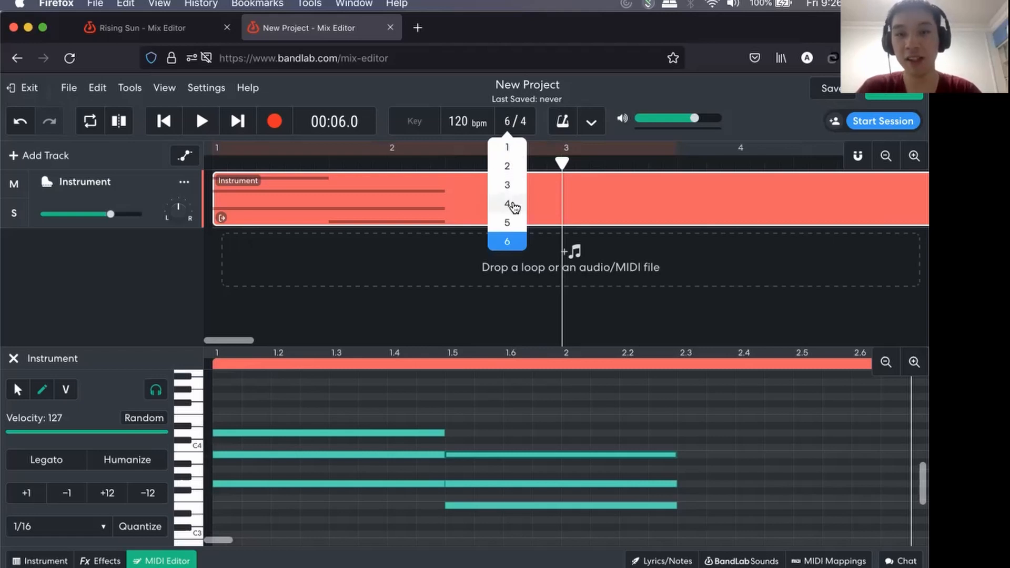
pyautogui.click(513, 205)
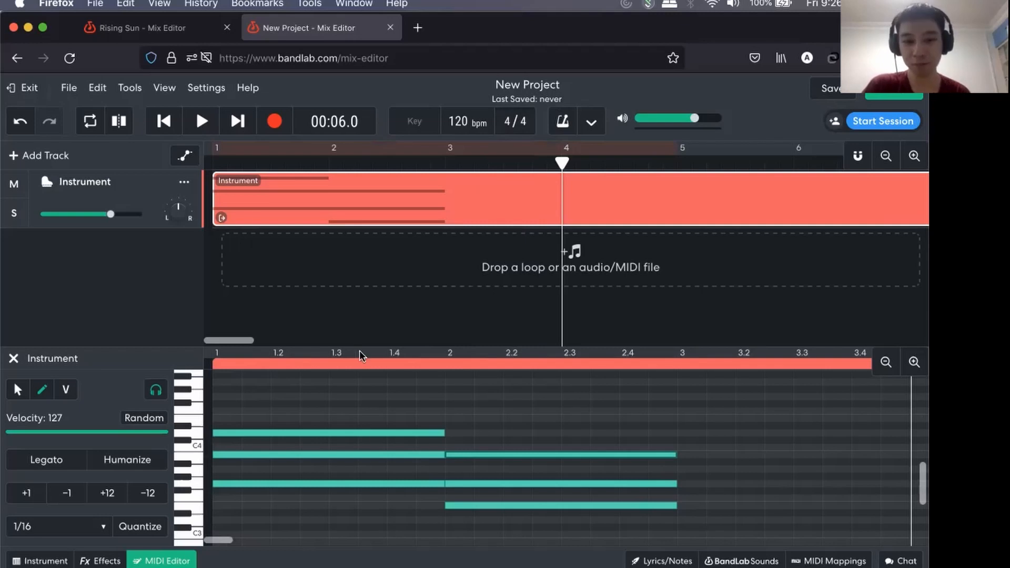
# Examine the beat divisions of the MIDI Editor grid around beat 2.4 and bar 3.
pyautogui.scroll(-1, 362, 439)
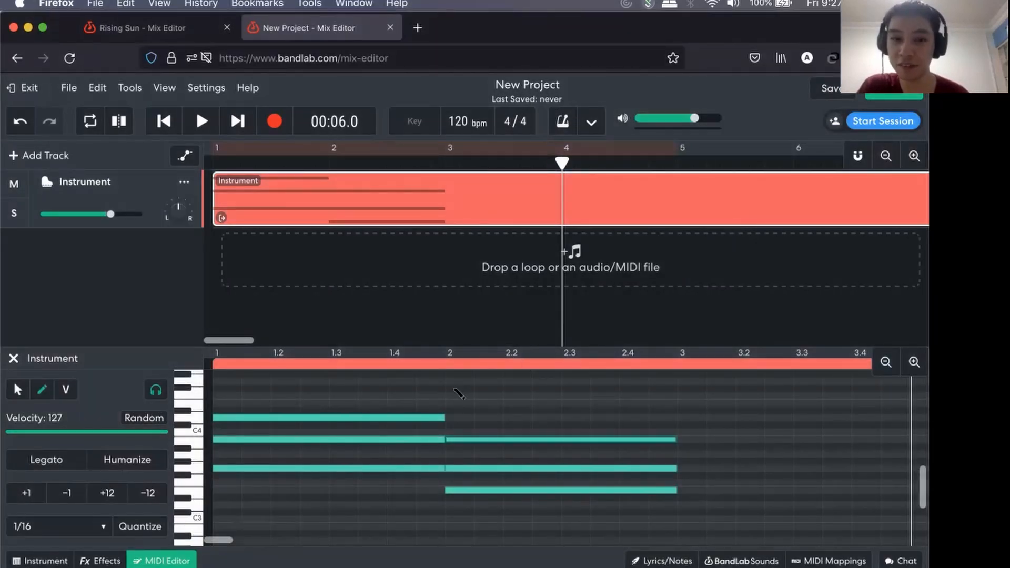
pyautogui.scroll(2, 363, 439)
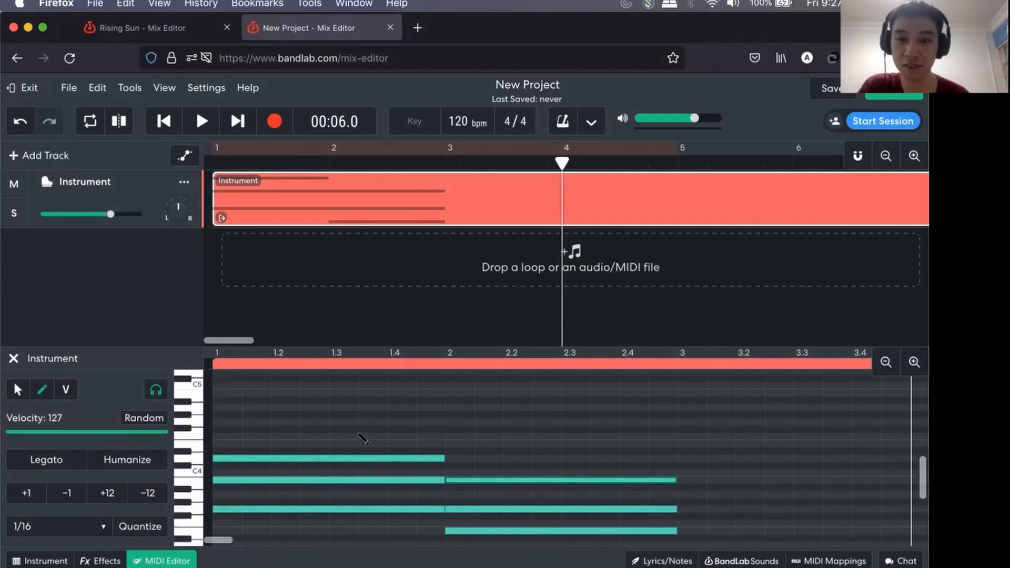
pyautogui.scroll(1, 362, 438)
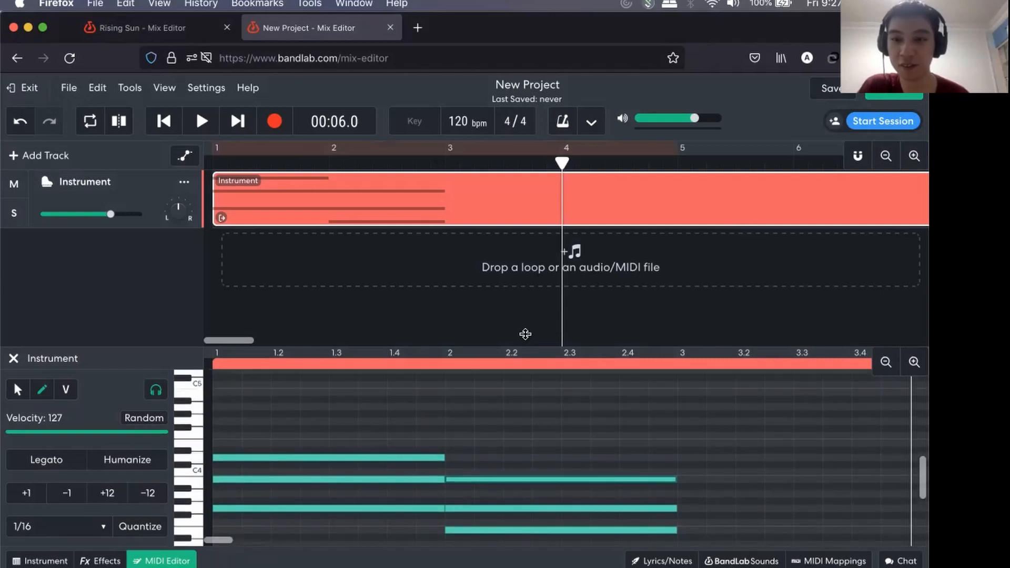
pyautogui.scroll(-1, 487, 420)
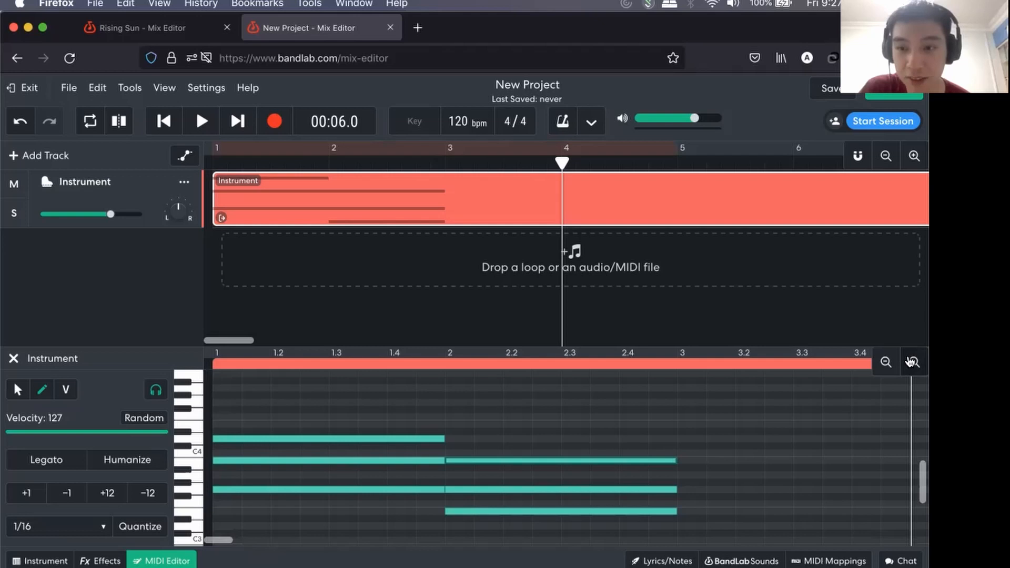
pyautogui.click(914, 362)
pyautogui.hscroll(-10, 633, 414)
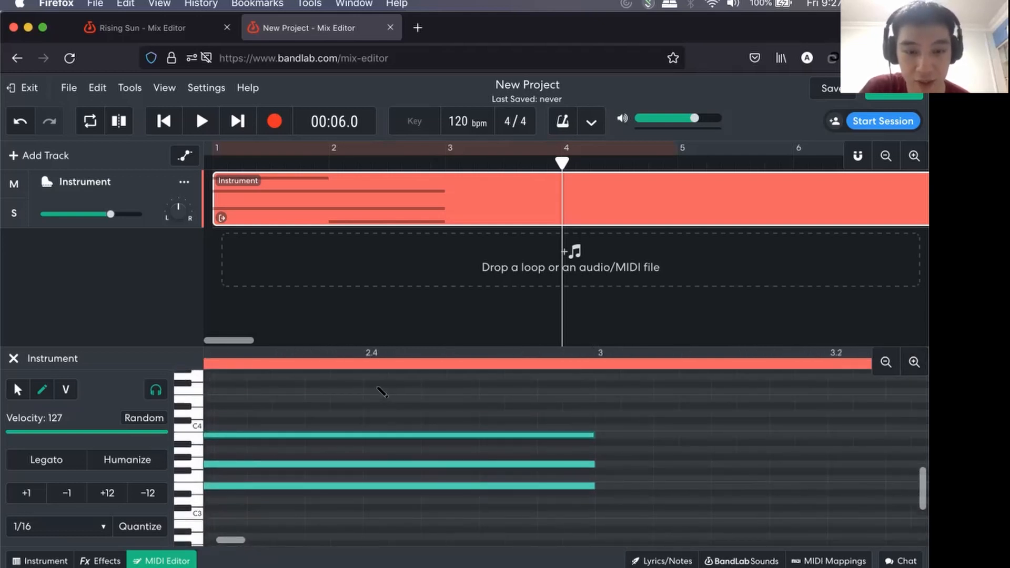
pyautogui.scroll(5, 379, 389)
pyautogui.scroll(4, 382, 392)
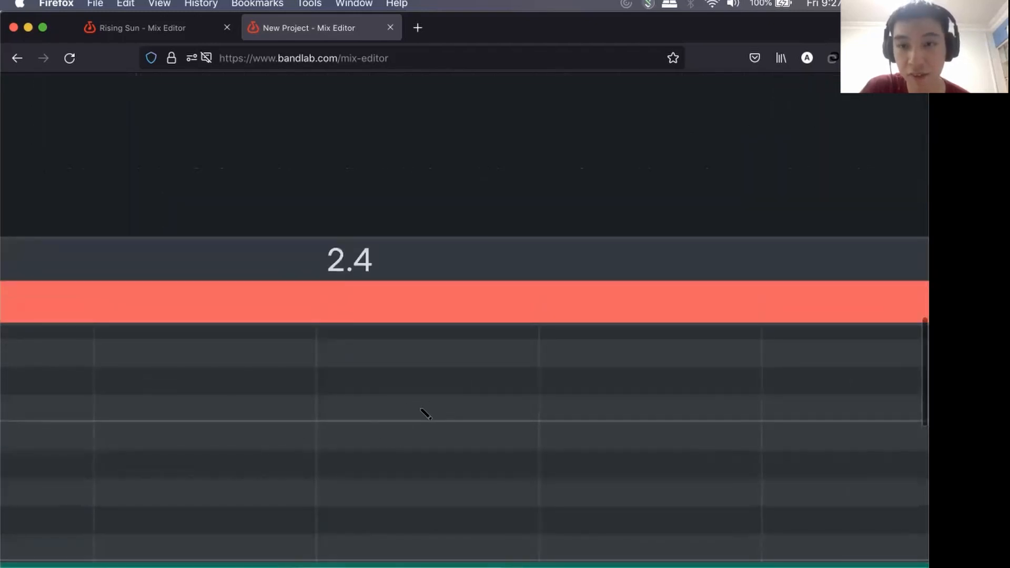
pyautogui.scroll(-1, 428, 425)
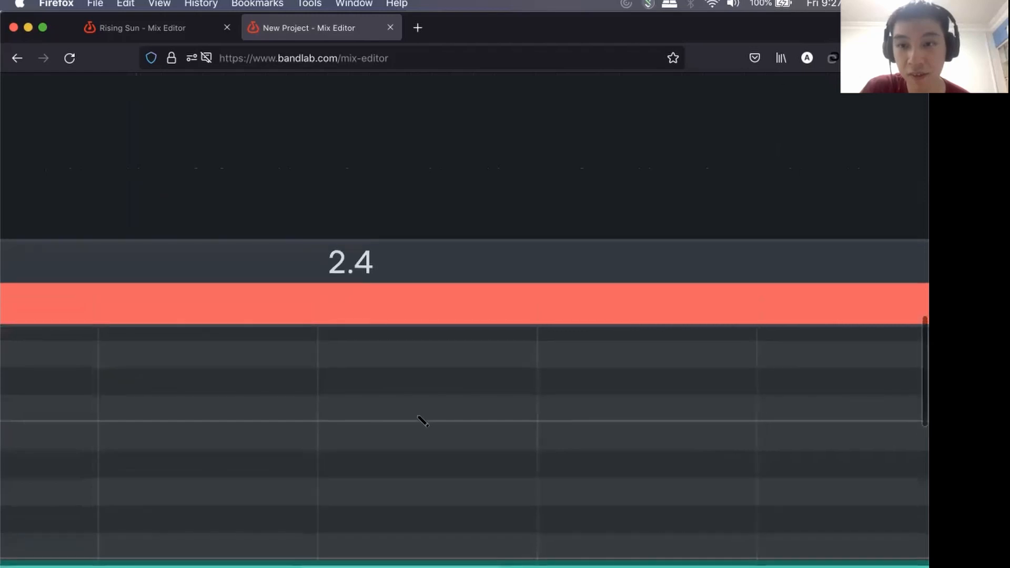
pyautogui.scroll(-3, 422, 420)
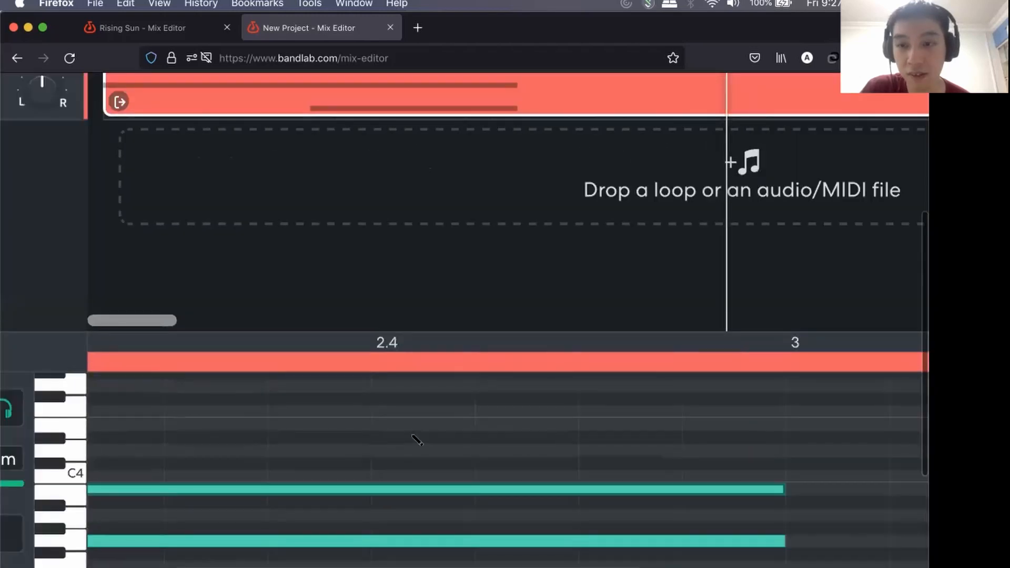
pyautogui.scroll(-4, 417, 440)
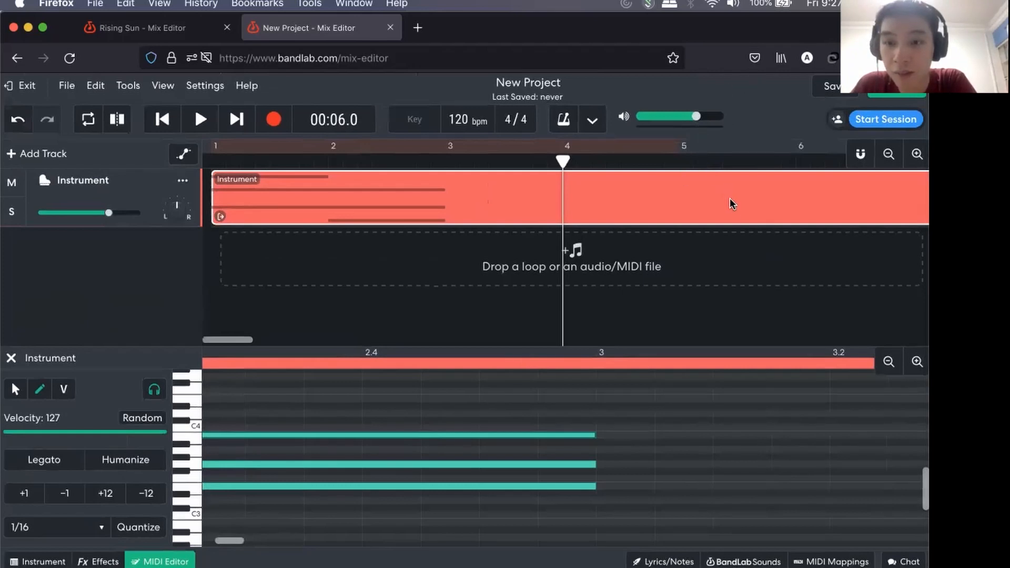
# Loop the Instrument region out to about bar 14 and pull it back to a single pass.
pyautogui.hscroll(3, 664, 260)
pyautogui.hscroll(-2, 811, 212)
pyautogui.click(889, 154)
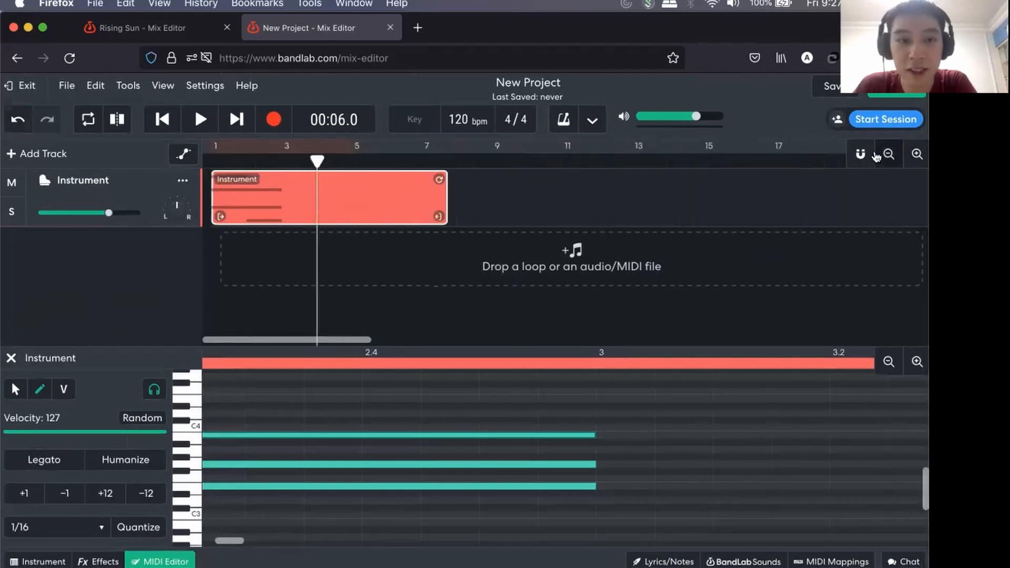
pyautogui.moveTo(521, 180); pyautogui.dragTo(662, 182)
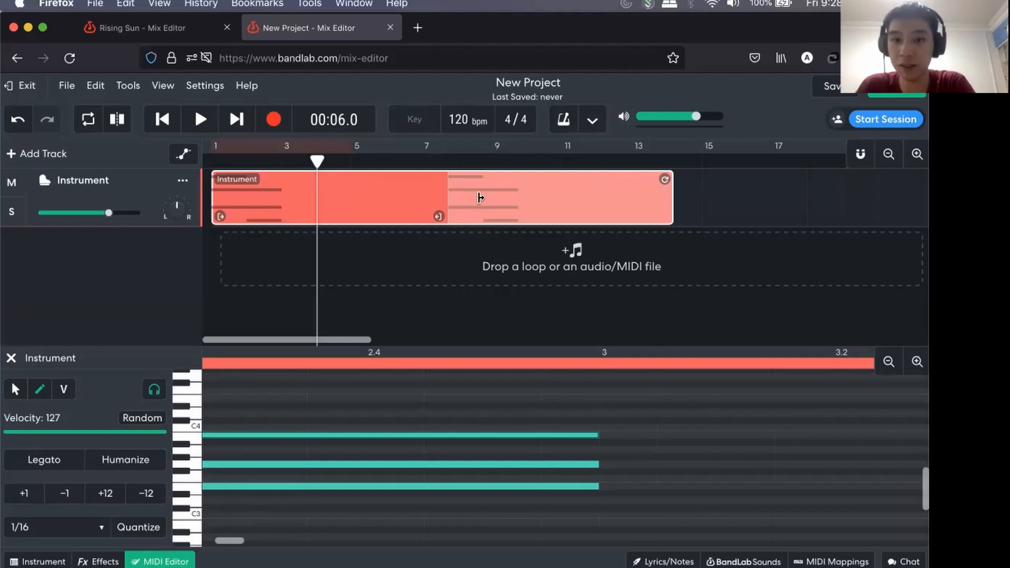
pyautogui.moveTo(664, 179); pyautogui.dragTo(448, 182)
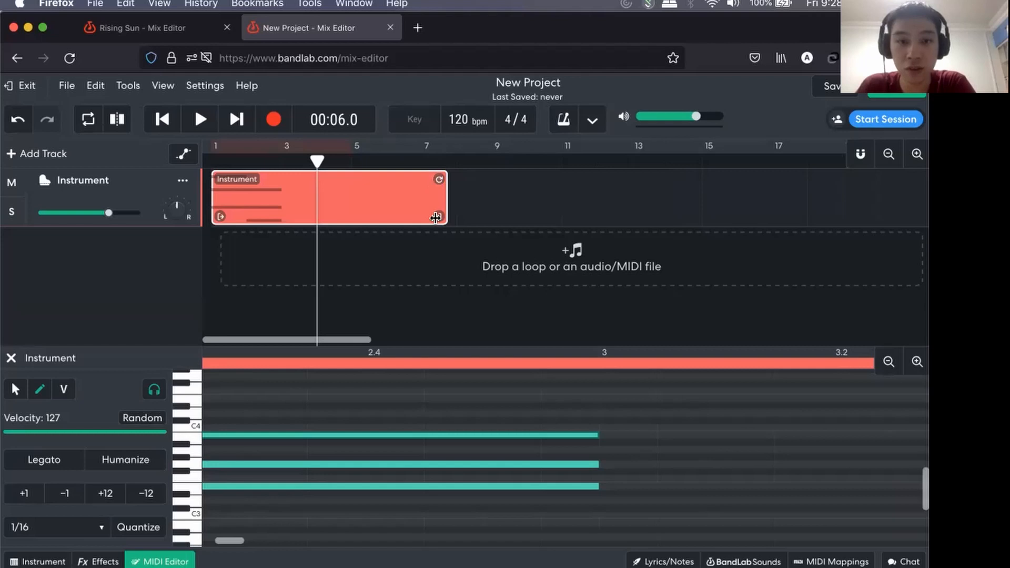
# Trim the end of the Instrument region to about bar 3, just after the second chord.
pyautogui.moveTo(437, 218); pyautogui.dragTo(330, 226)
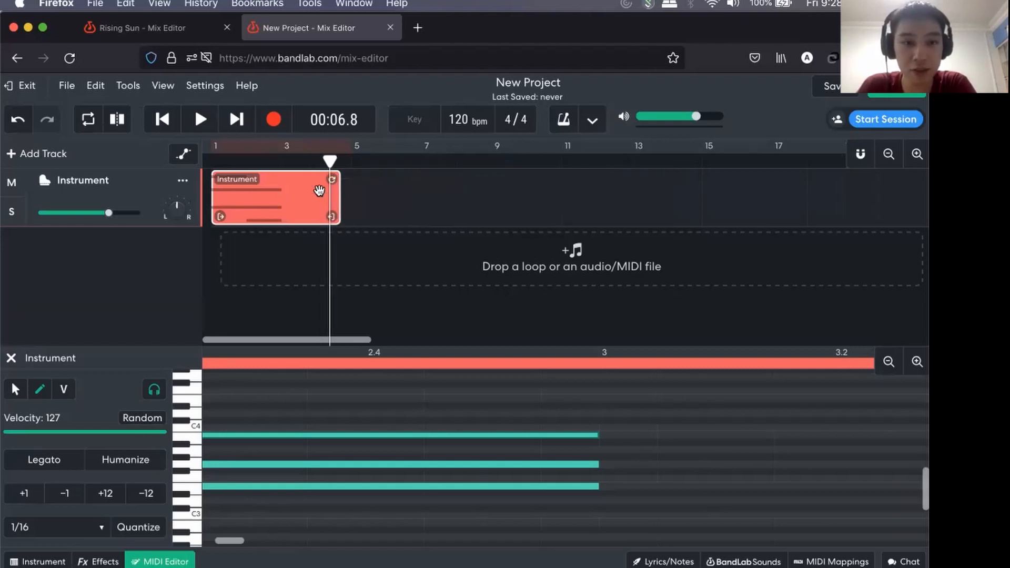
pyautogui.moveTo(334, 216); pyautogui.dragTo(228, 235)
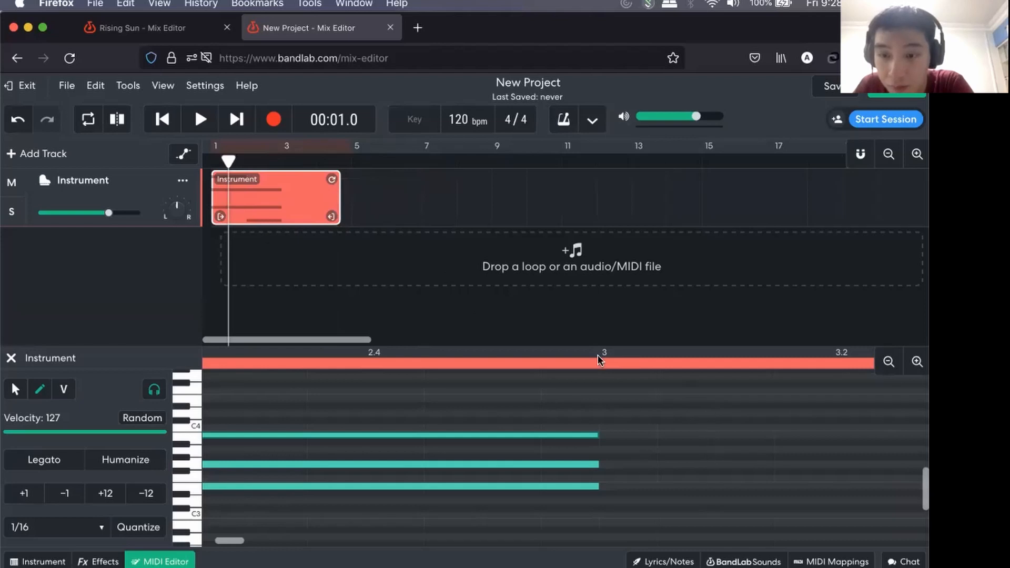
pyautogui.moveTo(330, 215); pyautogui.dragTo(403, 215)
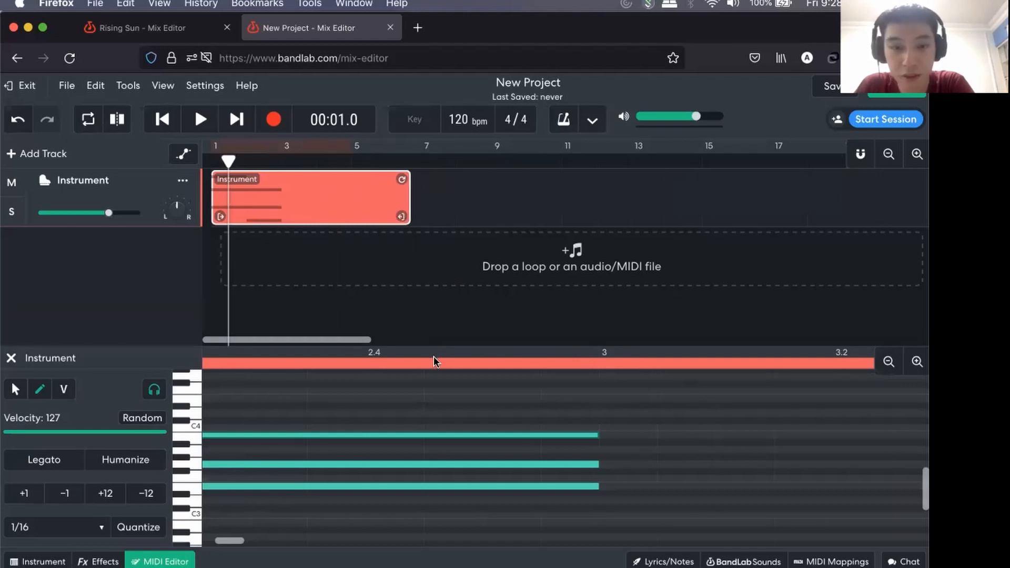
pyautogui.moveTo(430, 342); pyautogui.dragTo(693, 294)
pyautogui.moveTo(515, 185); pyautogui.dragTo(509, 304)
pyautogui.moveTo(405, 219); pyautogui.dragTo(273, 224)
# Loop the trimmed two-chord Instrument region until just past bar 11.
pyautogui.click(276, 177)
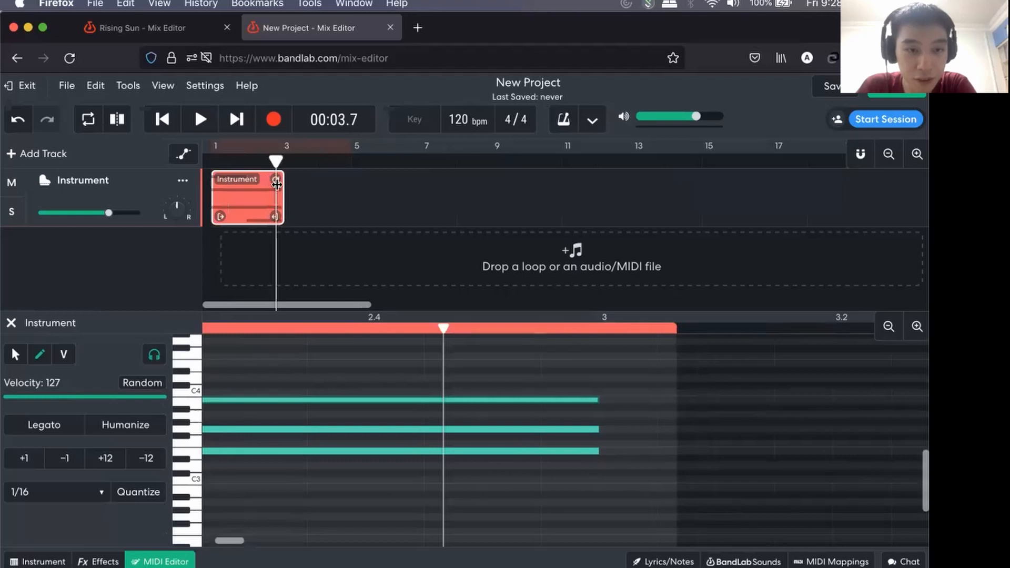
pyautogui.click(232, 182)
pyautogui.moveTo(277, 178); pyautogui.dragTo(448, 179)
pyautogui.hscroll(5, 374, 366)
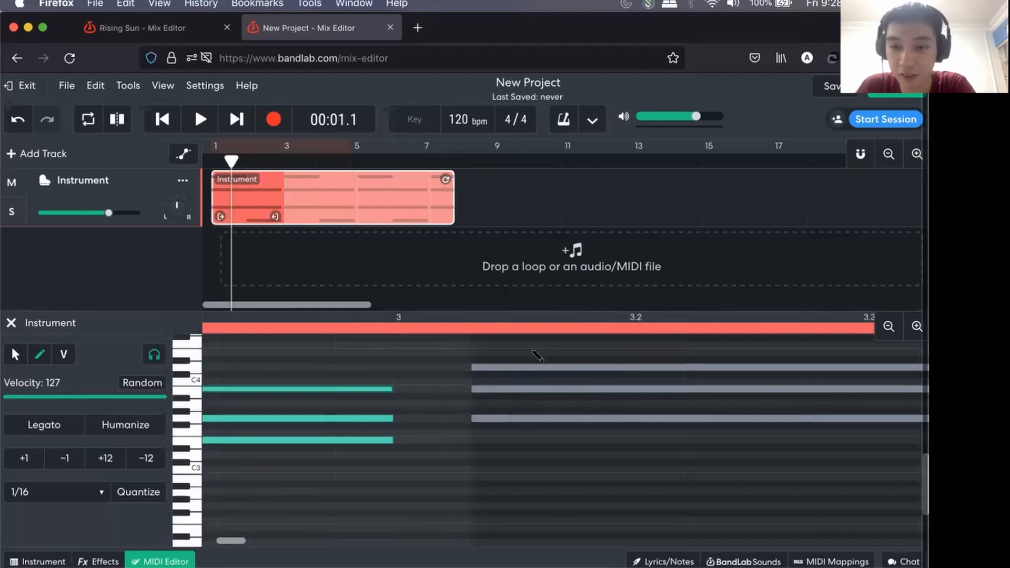
pyautogui.hscroll(-1, 573, 357)
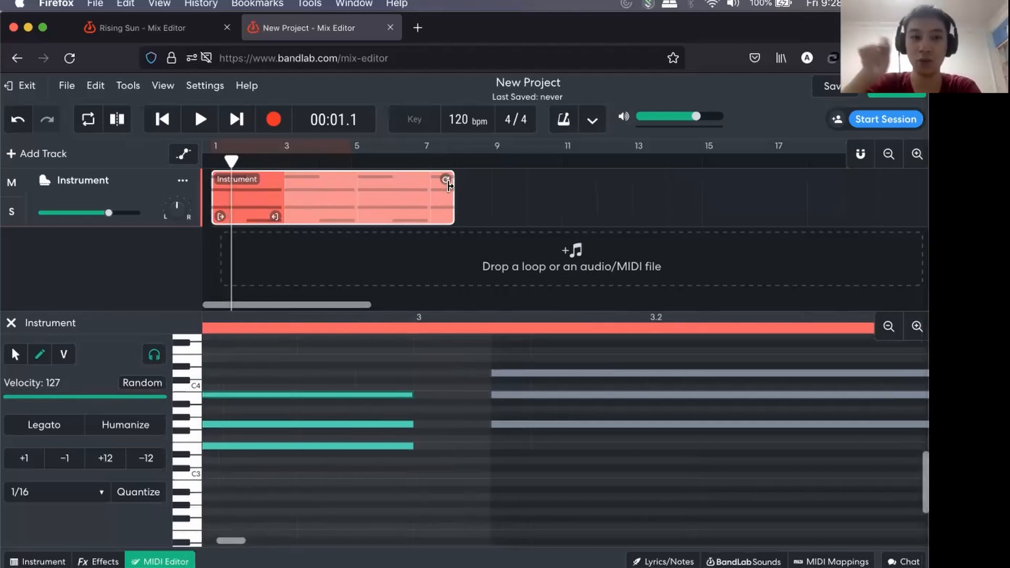
pyautogui.moveTo(445, 180); pyautogui.dragTo(540, 209)
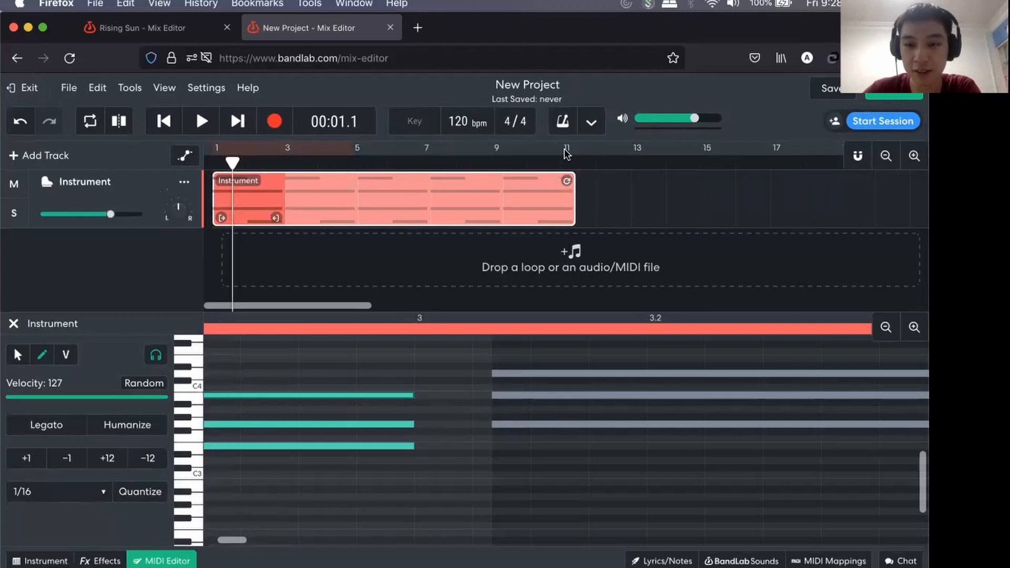
pyautogui.click(885, 329)
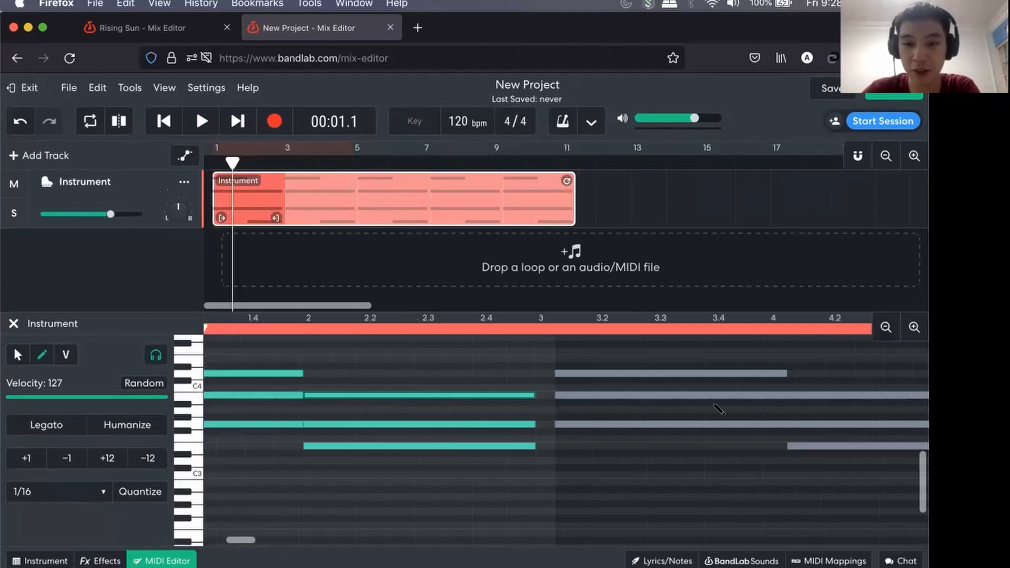
pyautogui.click(886, 328)
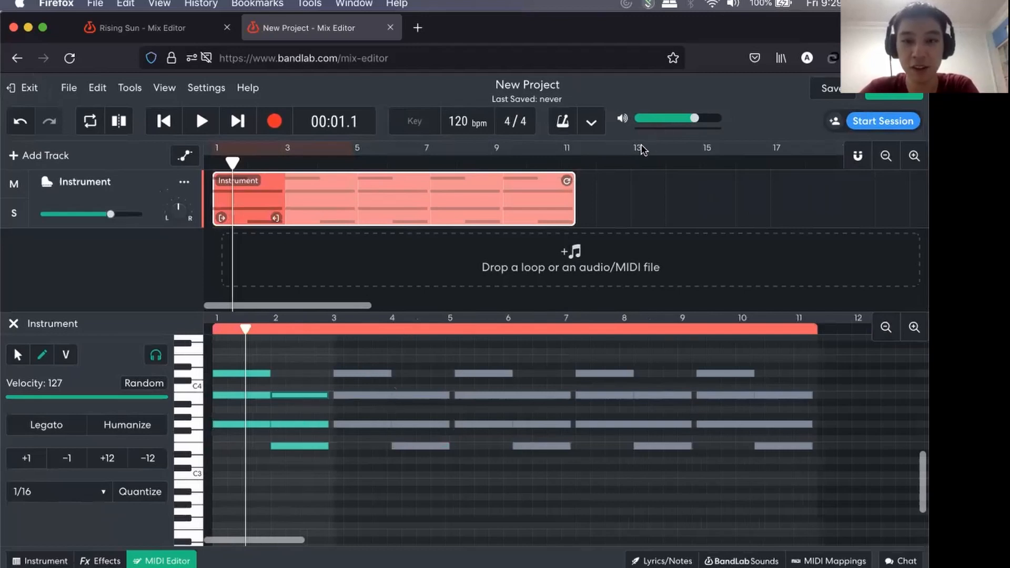
# Remove the loop repeats from the Instrument region and extend the region itself to about bar 12.
pyautogui.moveTo(574, 178); pyautogui.dragTo(467, 181)
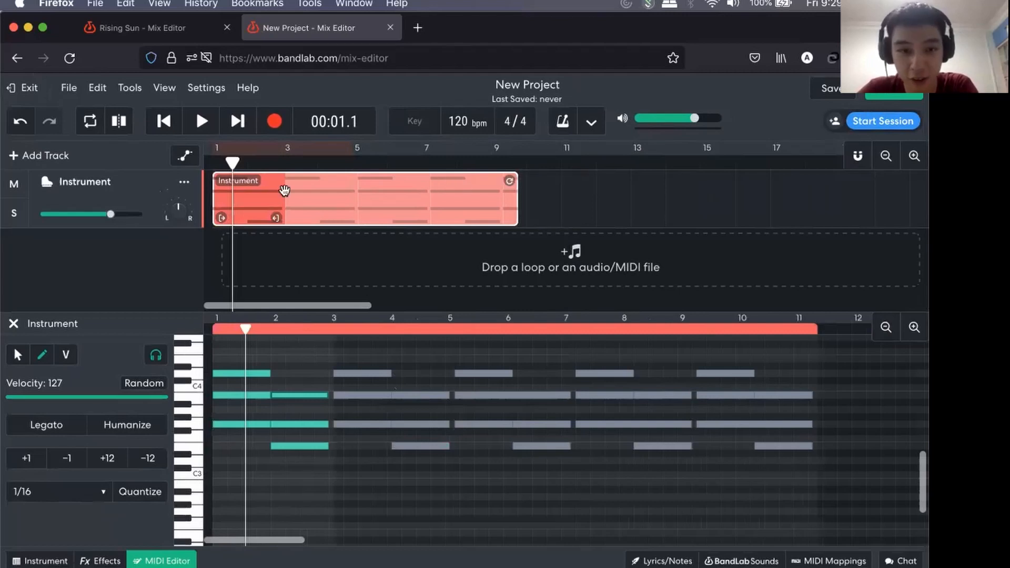
pyautogui.moveTo(284, 191); pyautogui.dragTo(279, 192)
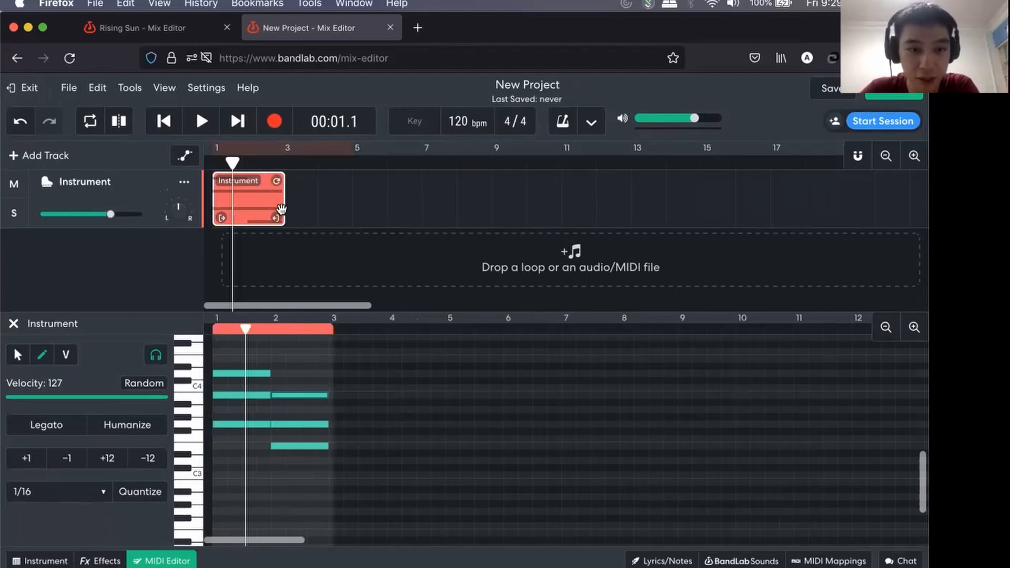
pyautogui.moveTo(277, 218); pyautogui.dragTo(600, 231)
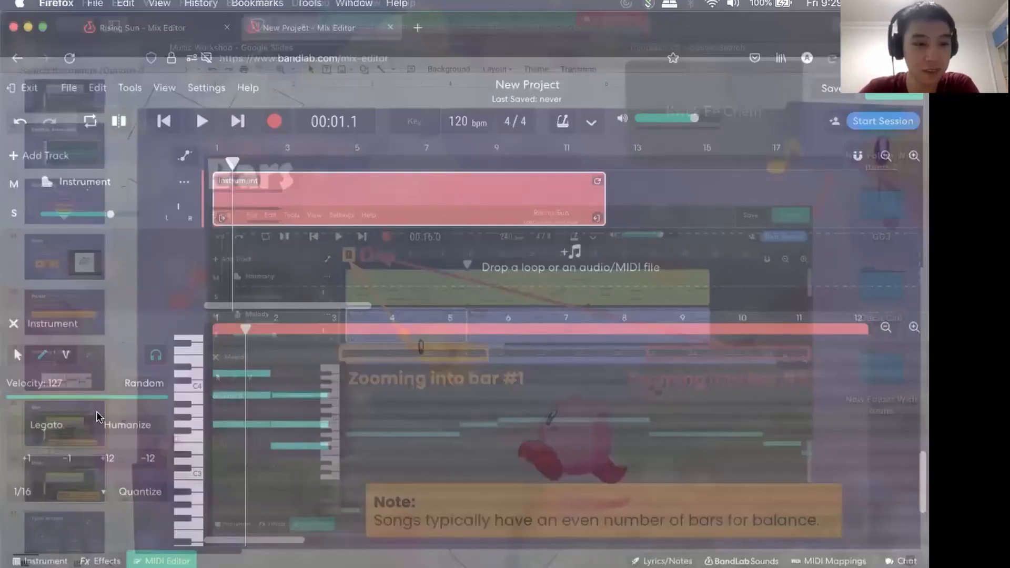
# Switch to the Music Workshop presentation in Google Slides and show the Types of tunes slide.
pyautogui.scroll(-2, 71, 337)
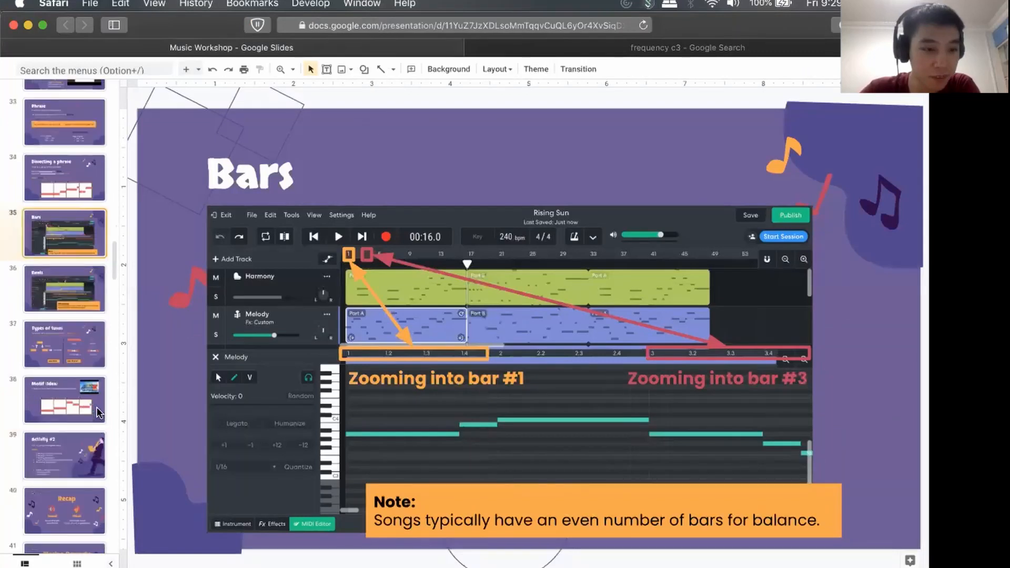
pyautogui.click(73, 343)
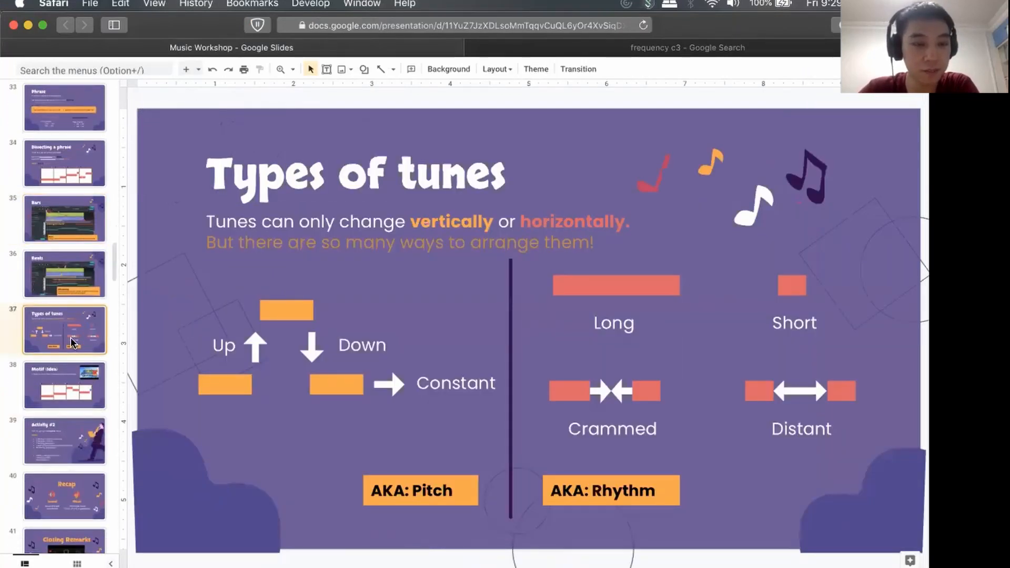
pyautogui.click(74, 364)
pyautogui.click(73, 340)
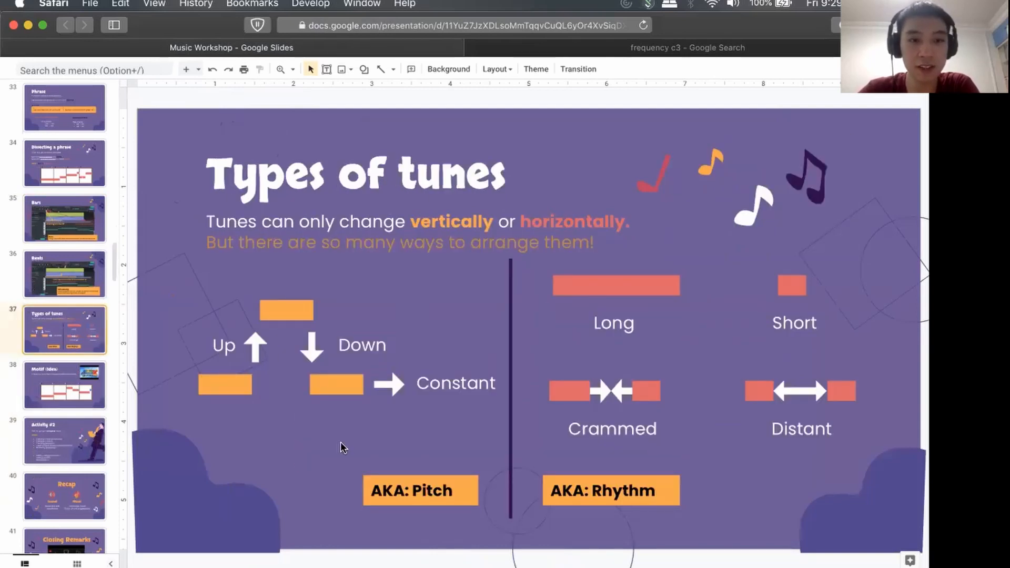
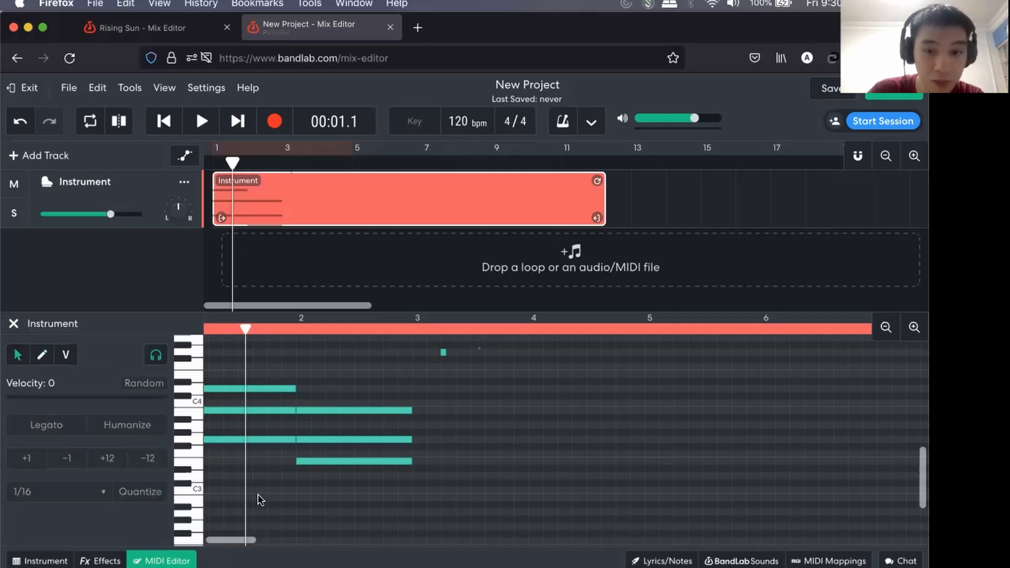
# Delete all the chord notes from the Instrument region, leaving it empty across its full length.
pyautogui.press('Delete')
pyautogui.click(886, 330)
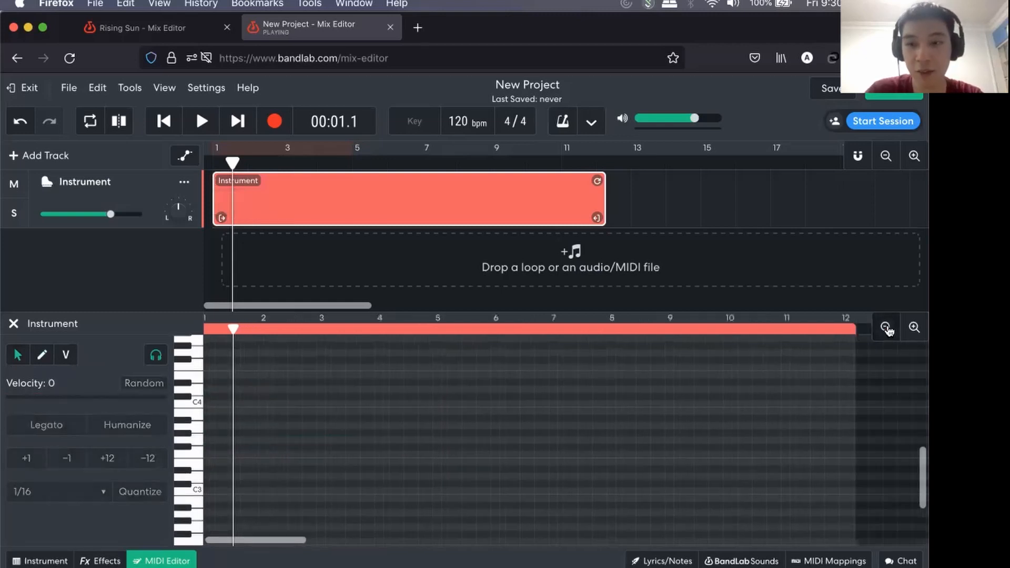
pyautogui.click(886, 330)
pyautogui.scroll(-1, 636, 408)
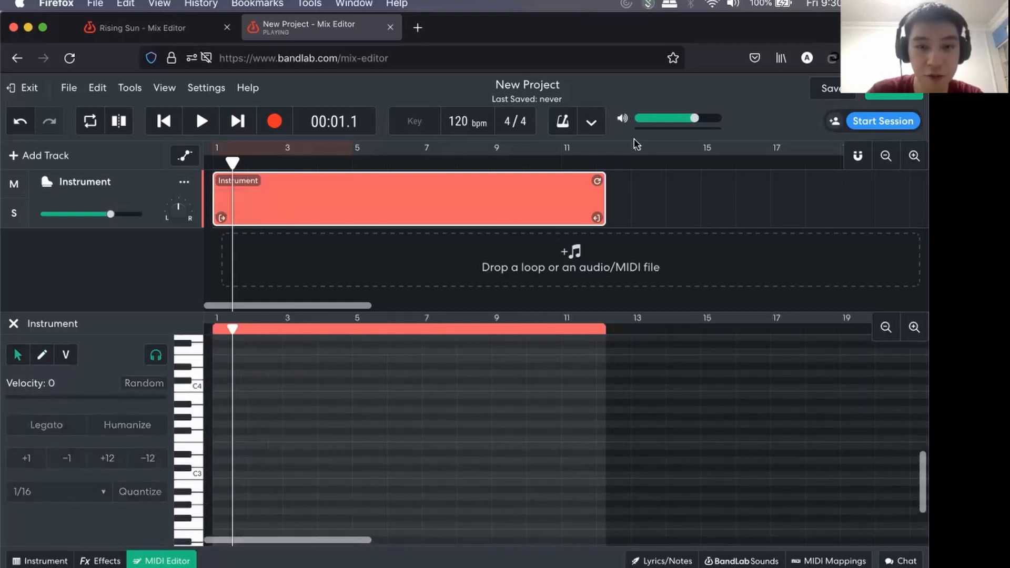
# Turn on snap to grid and shorten the empty Instrument region so it ends at the start of bar 5.
pyautogui.moveTo(599, 217); pyautogui.dragTo(453, 218)
pyautogui.moveTo(382, 224); pyautogui.dragTo(301, 230)
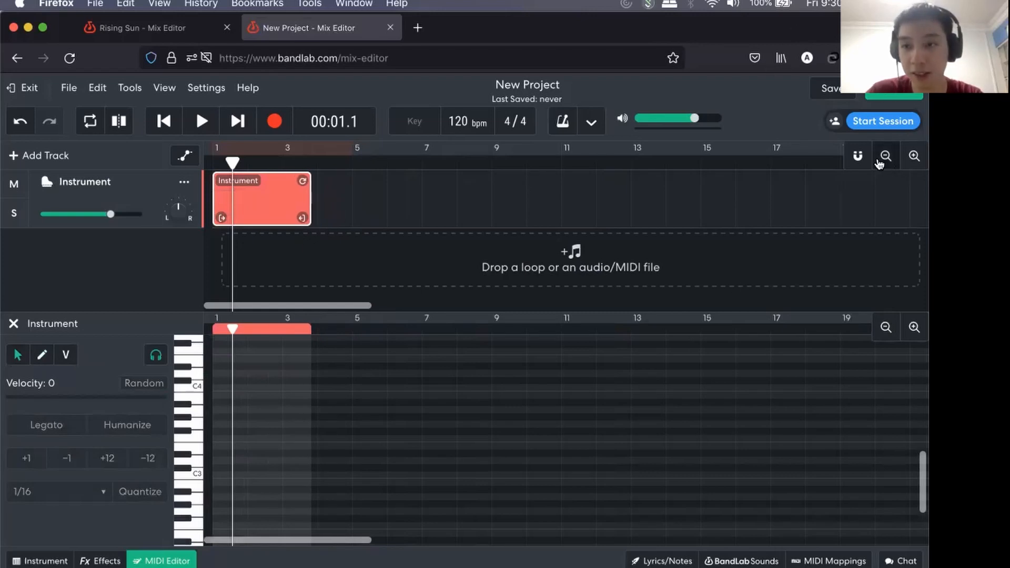
pyautogui.click(858, 156)
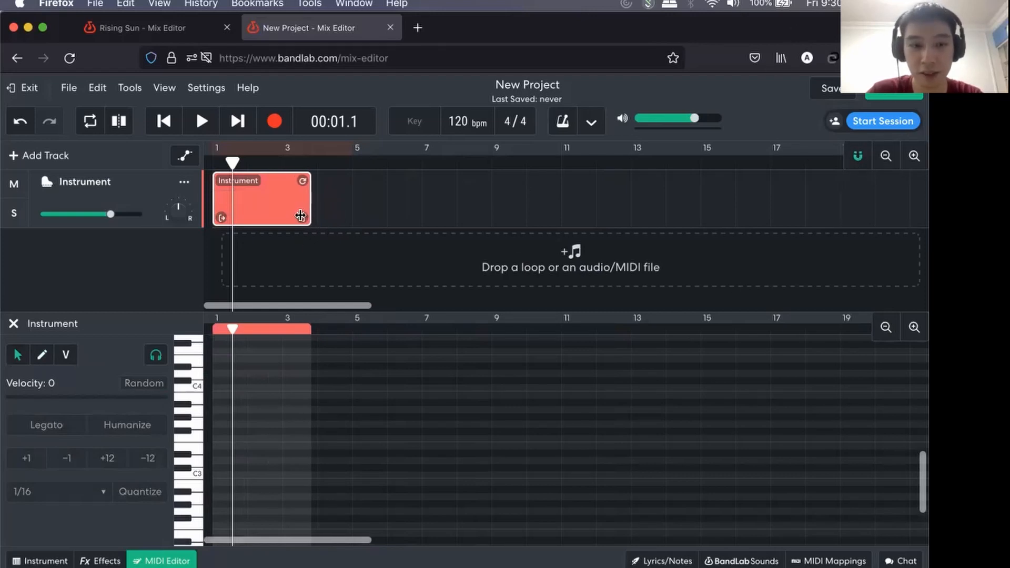
pyautogui.moveTo(302, 218); pyautogui.dragTo(308, 218)
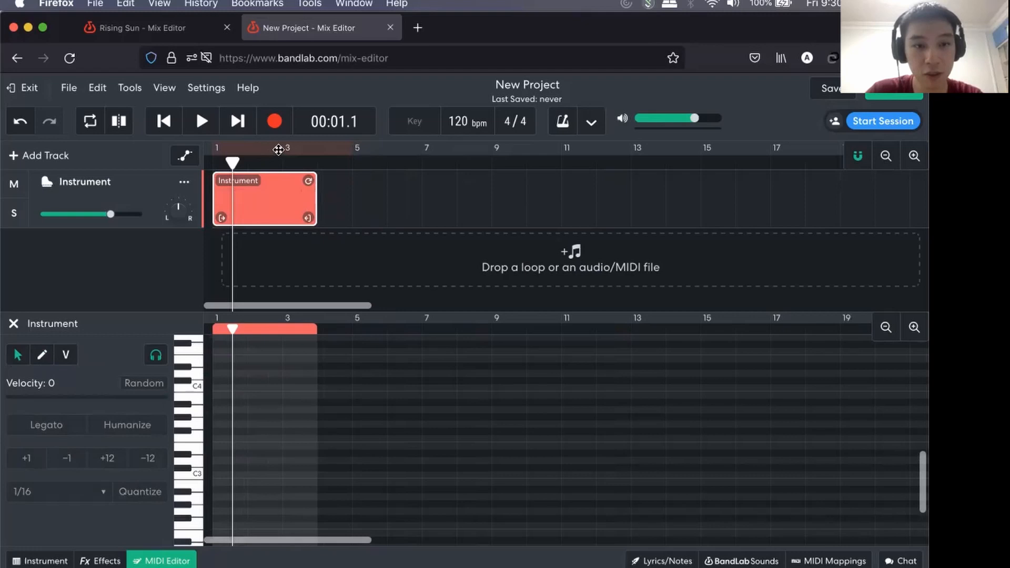
pyautogui.moveTo(309, 217); pyautogui.dragTo(351, 217)
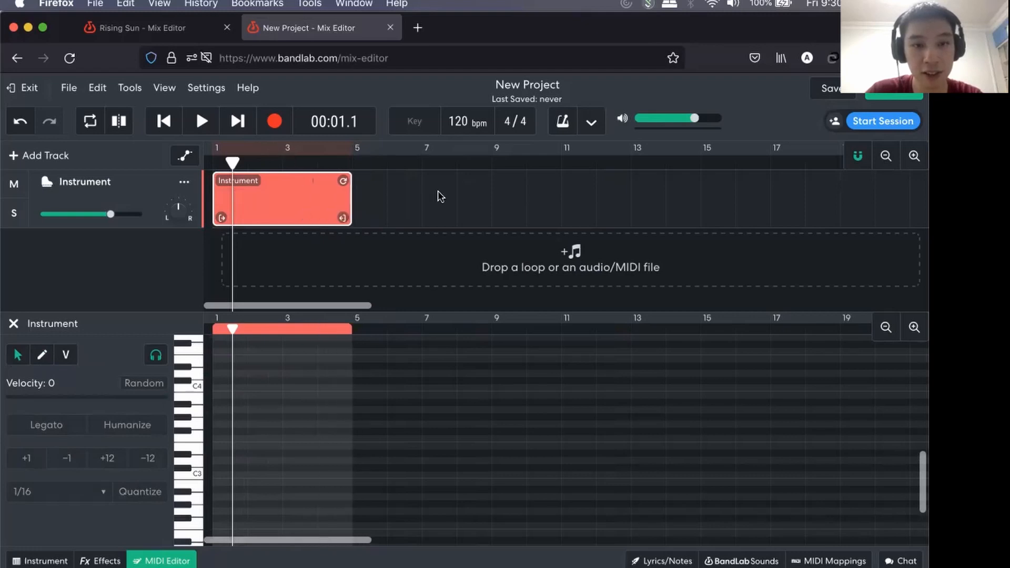
pyautogui.click(911, 156)
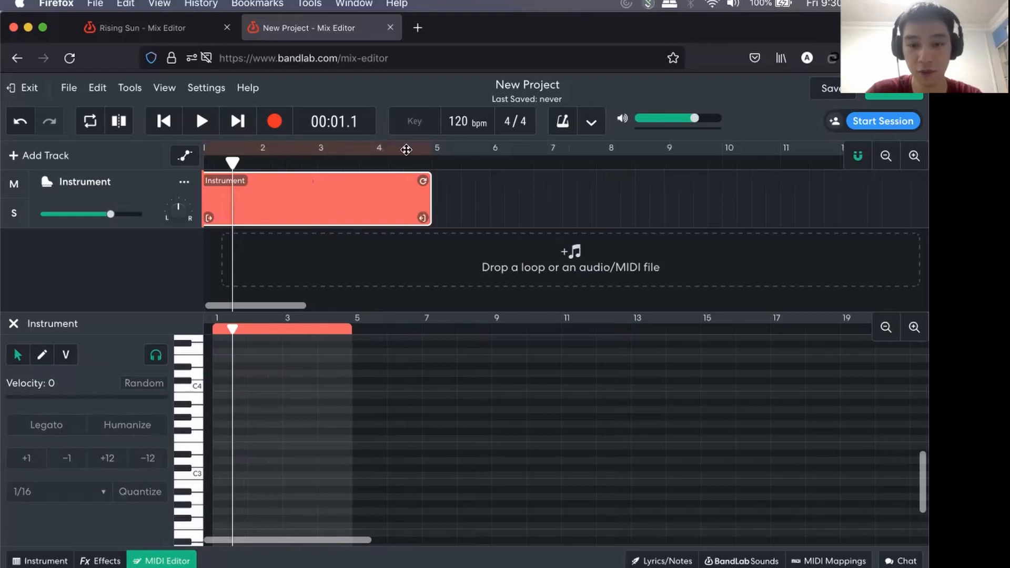
pyautogui.scroll(-2, 341, 367)
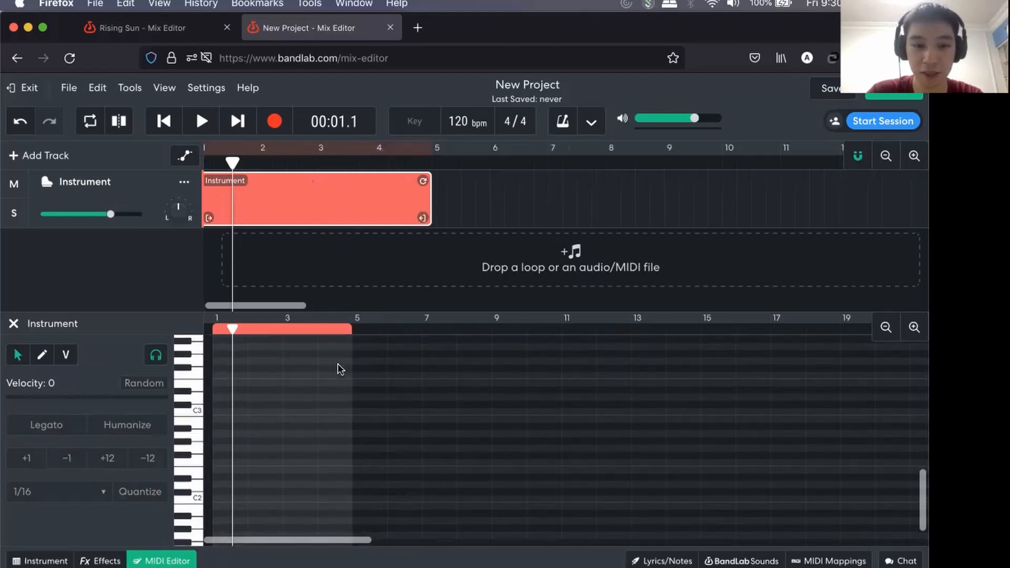
pyautogui.click(914, 327)
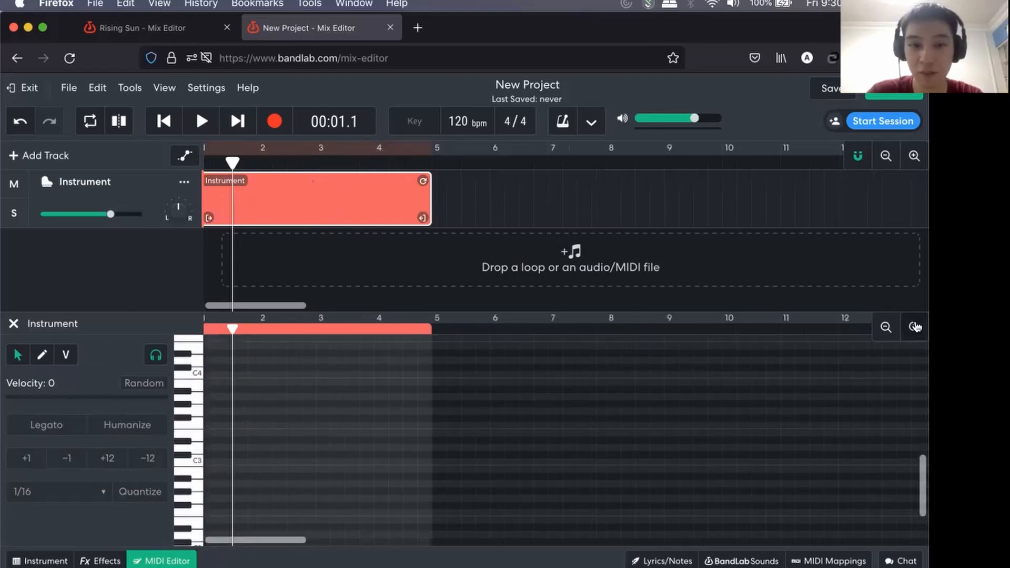
pyautogui.click(914, 328)
pyautogui.hscroll(-2, 509, 420)
pyautogui.scroll(-1, 509, 421)
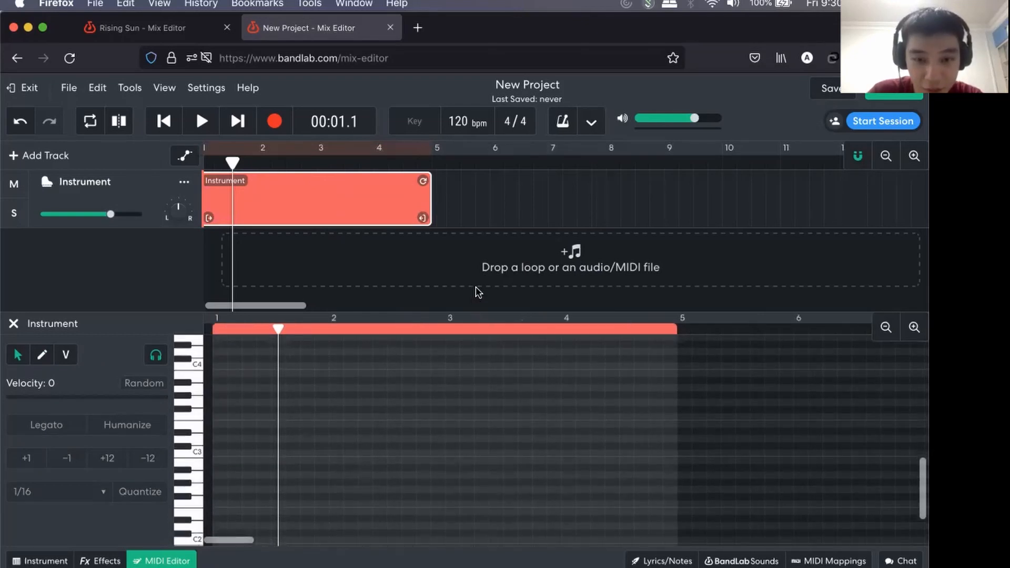
pyautogui.click(884, 328)
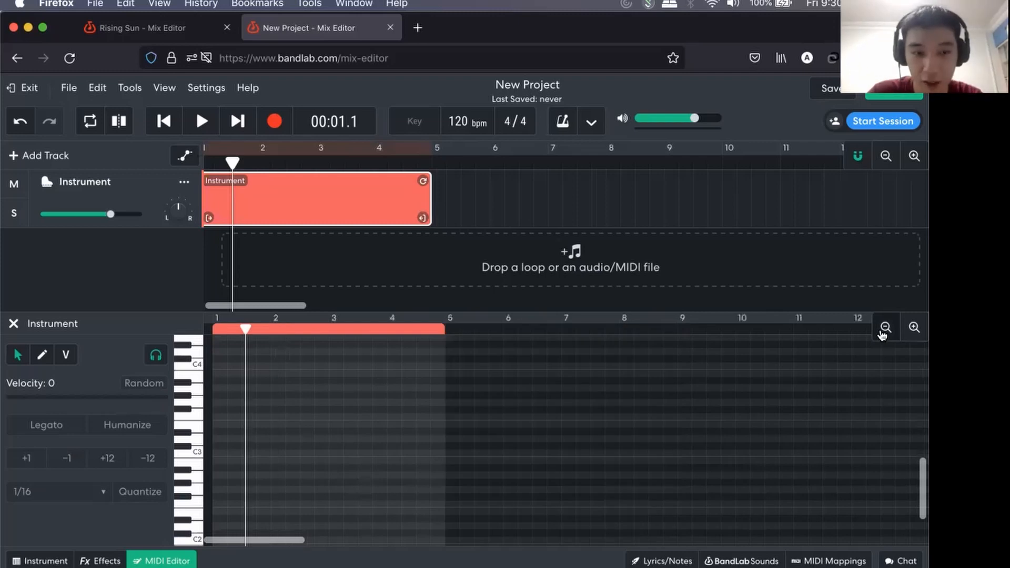
pyautogui.click(885, 329)
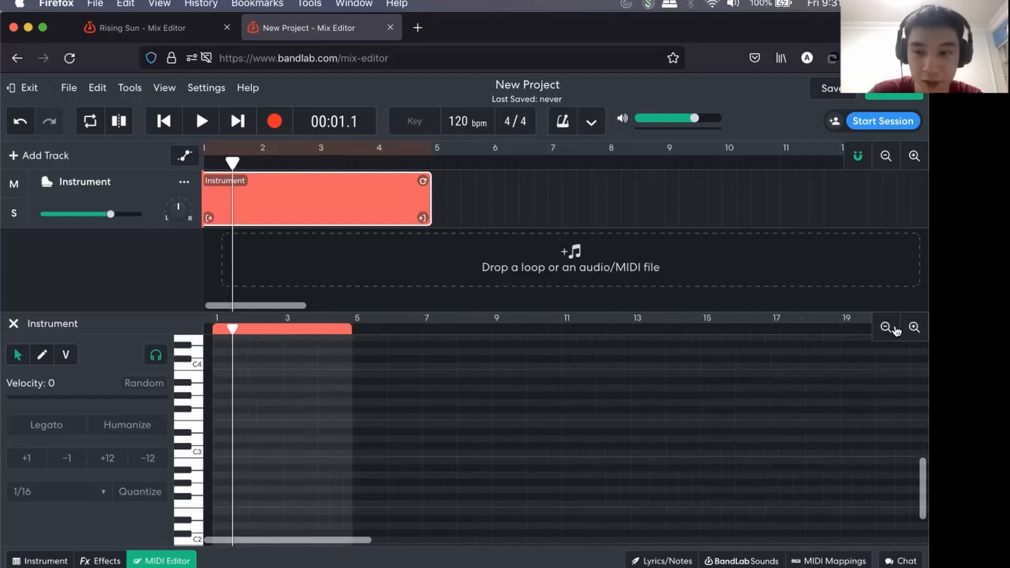
# Add four consecutive one-bar notes to the Instrument region, C3, E3, F3 and G3, filling bars 1 to 4.
pyautogui.moveTo(233, 352); pyautogui.dragTo(214, 335)
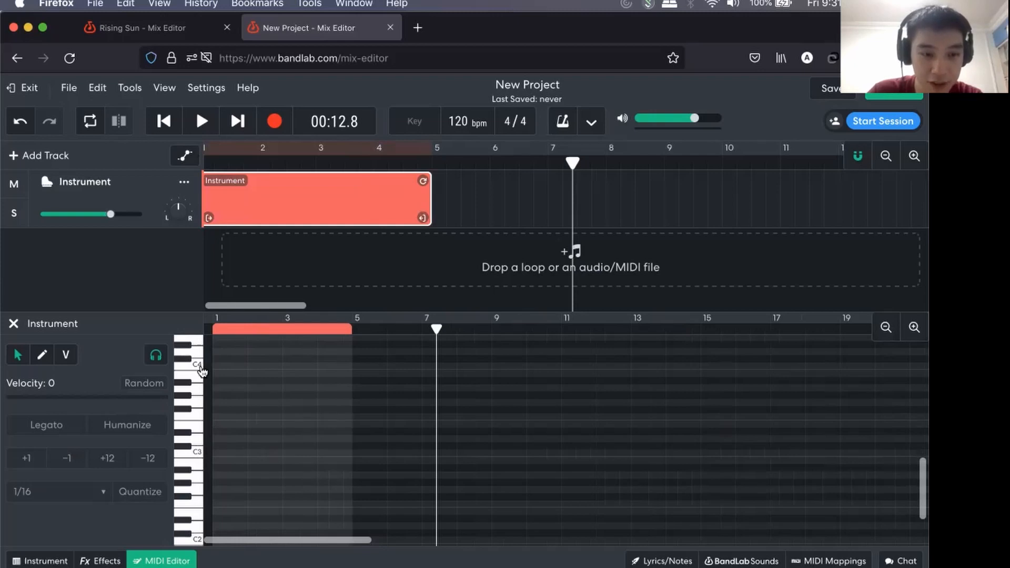
pyautogui.scroll(2, 225, 442)
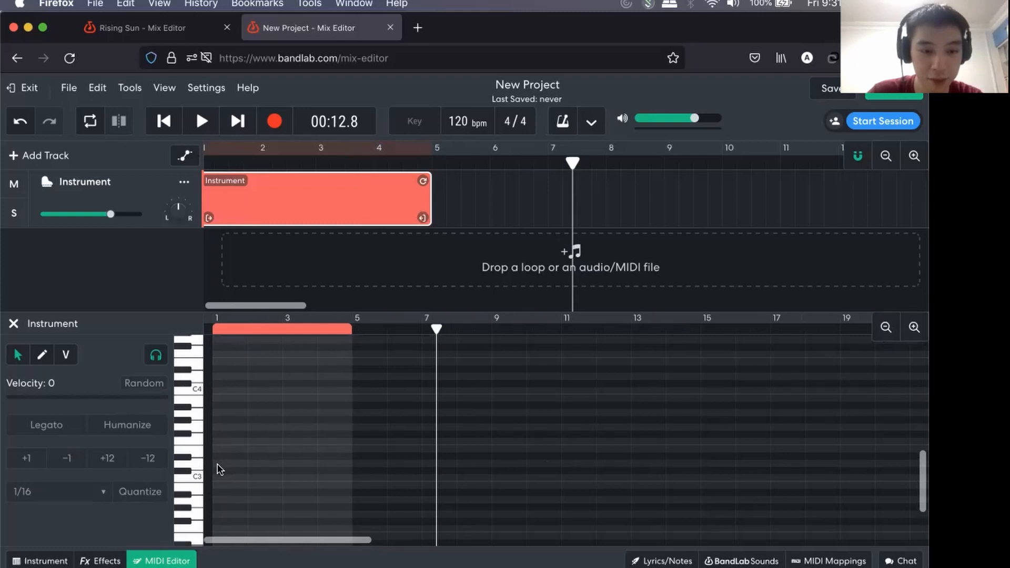
pyautogui.doubleClick(216, 477)
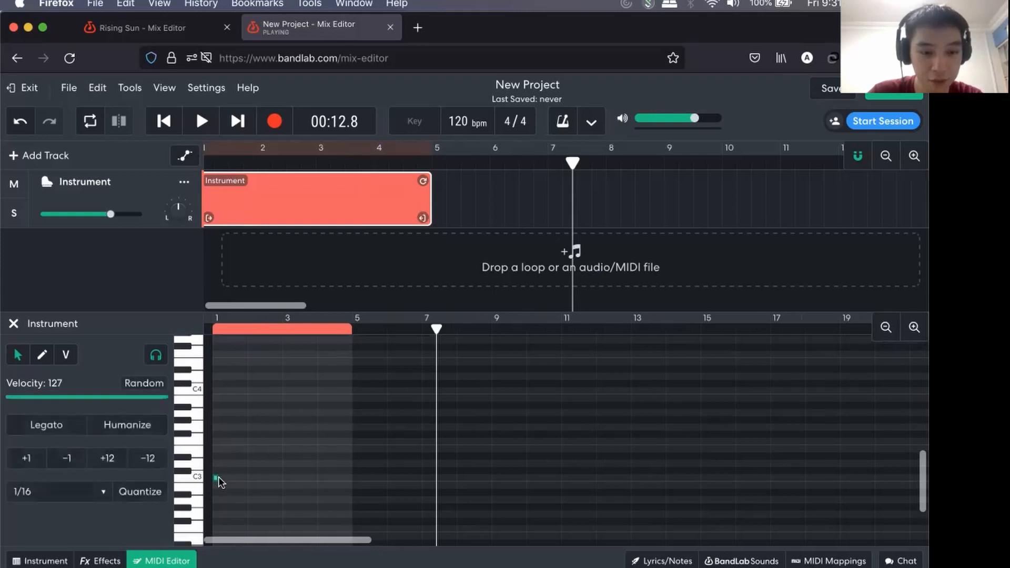
pyautogui.moveTo(216, 481); pyautogui.dragTo(251, 480)
pyautogui.click(251, 450)
pyautogui.doubleClick(250, 449)
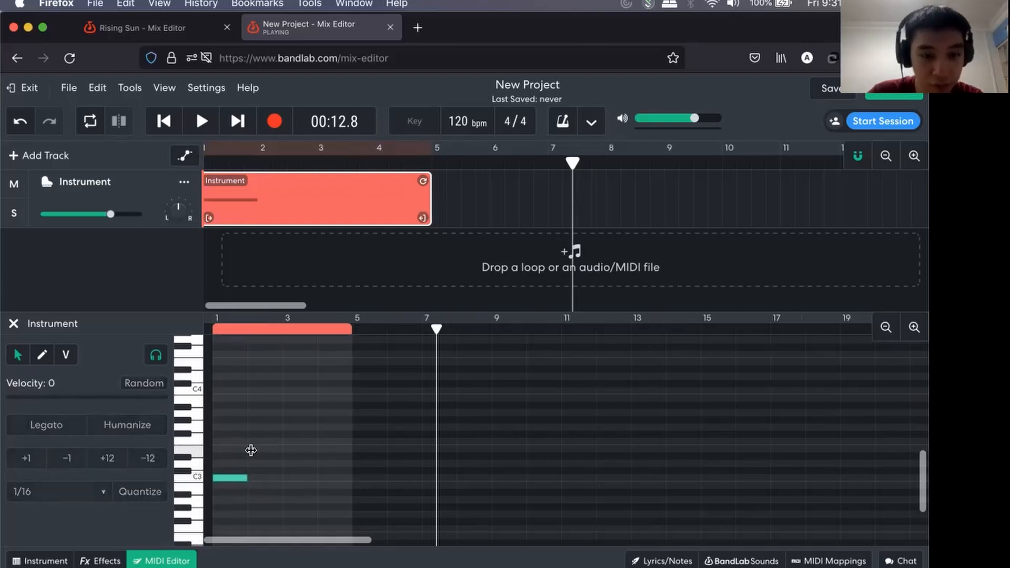
pyautogui.doubleClick(292, 440)
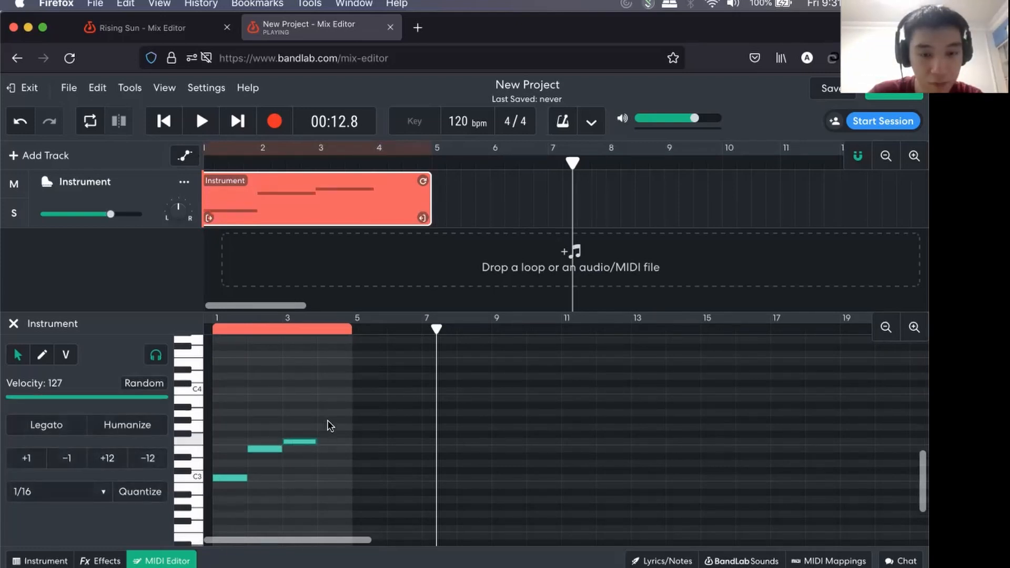
pyautogui.doubleClick(327, 427)
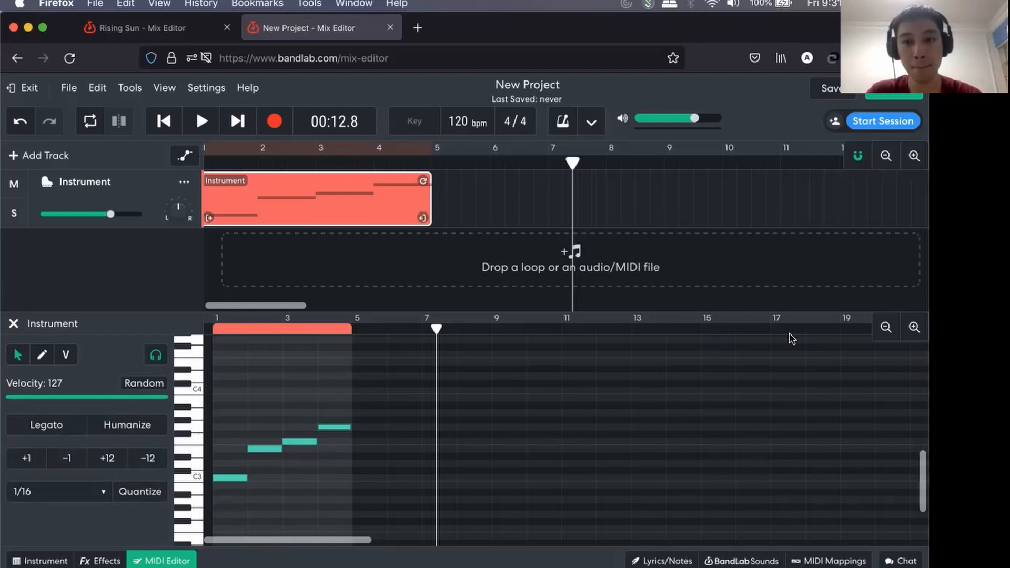
# Show the Motif (Idea) slide in the Music Workshop presentation in Google Slides and return to the BandLab project.
pyautogui.press('super+Tab')
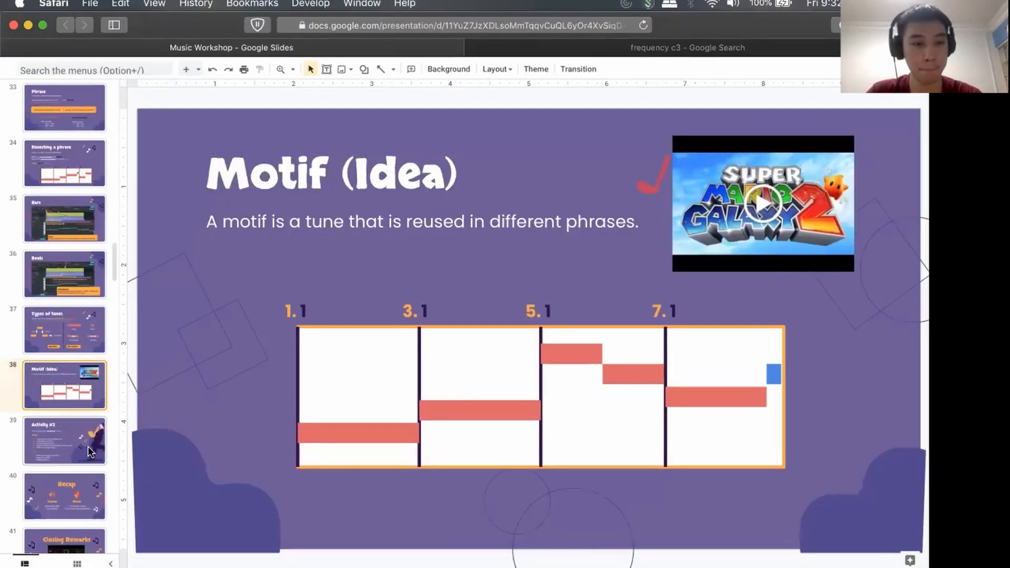
pyautogui.press('super+Tab')
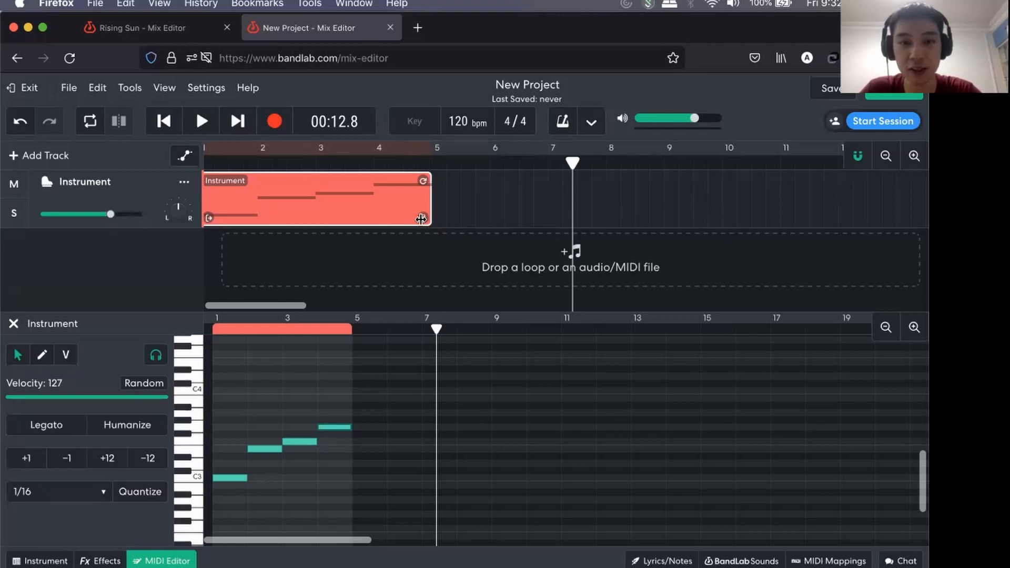
# Try looping the four-bar Instrument region to about bar 8, and undo the attempts to lengthen it.
pyautogui.moveTo(421, 220)
pyautogui.mouseDown()
pyautogui.moveTo(548, 222)
pyautogui.moveTo(425, 229)
pyautogui.mouseUp()
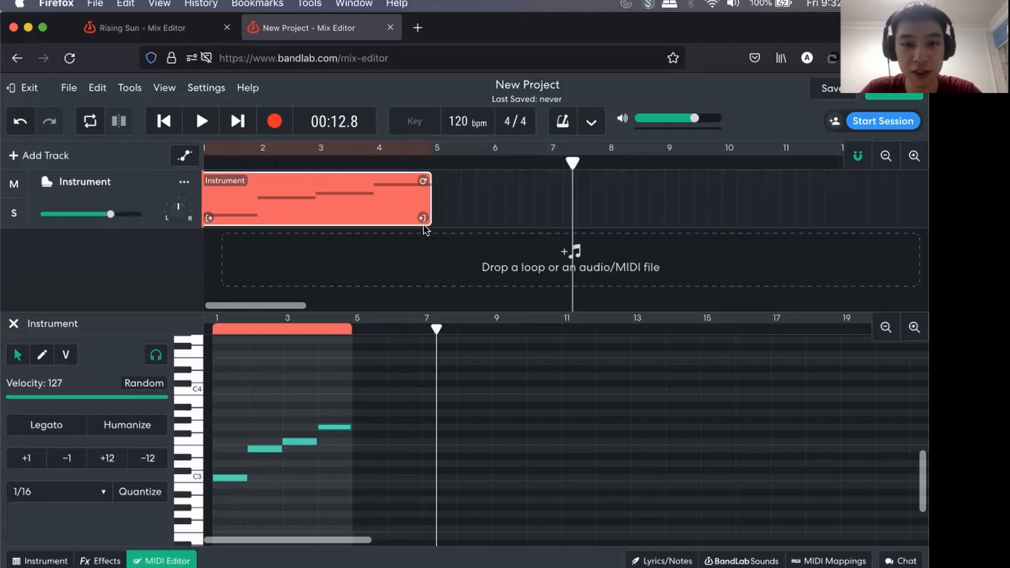
pyautogui.click(425, 227)
pyautogui.moveTo(350, 353); pyautogui.dragTo(530, 355)
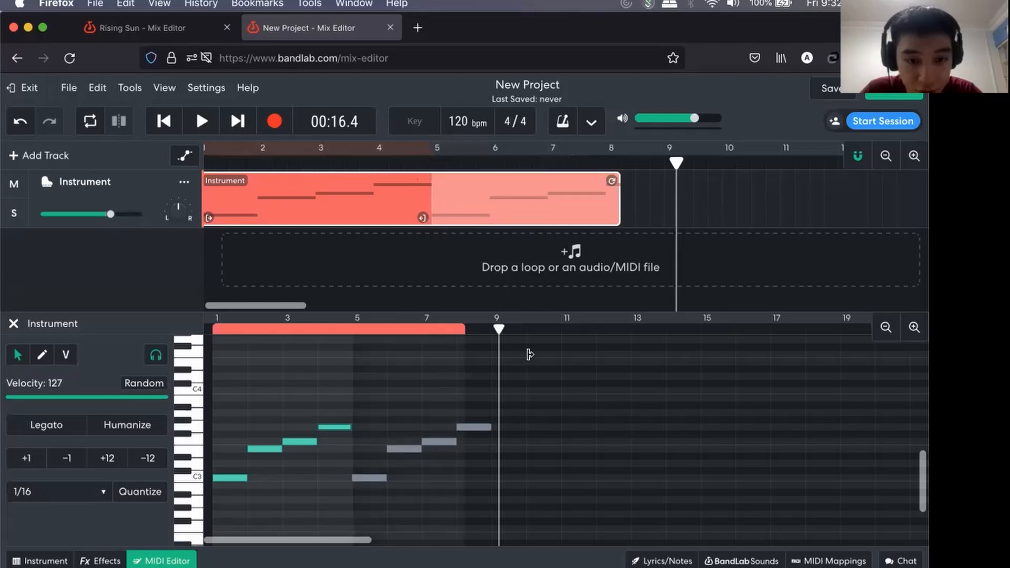
pyautogui.press('super+z')
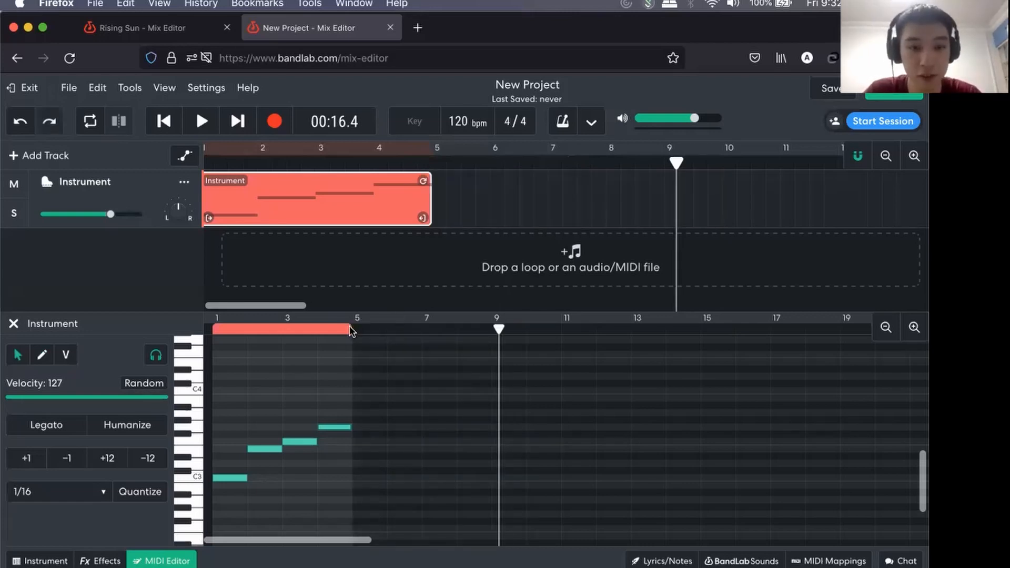
pyautogui.moveTo(424, 215); pyautogui.dragTo(549, 218)
pyautogui.press('super+z')
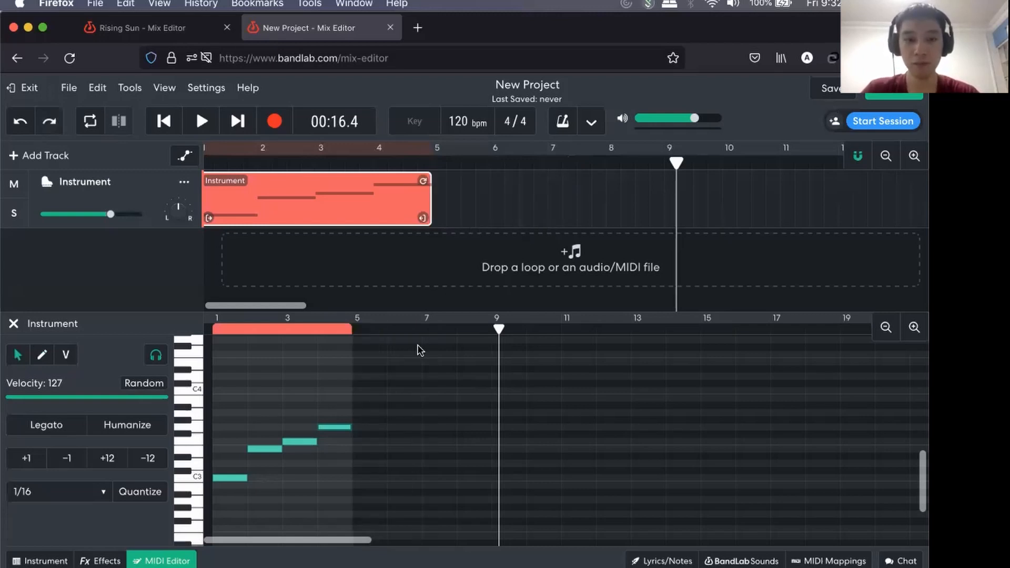
# Return the playhead to the start of bar 1 and clear the note selection.
pyautogui.click(222, 326)
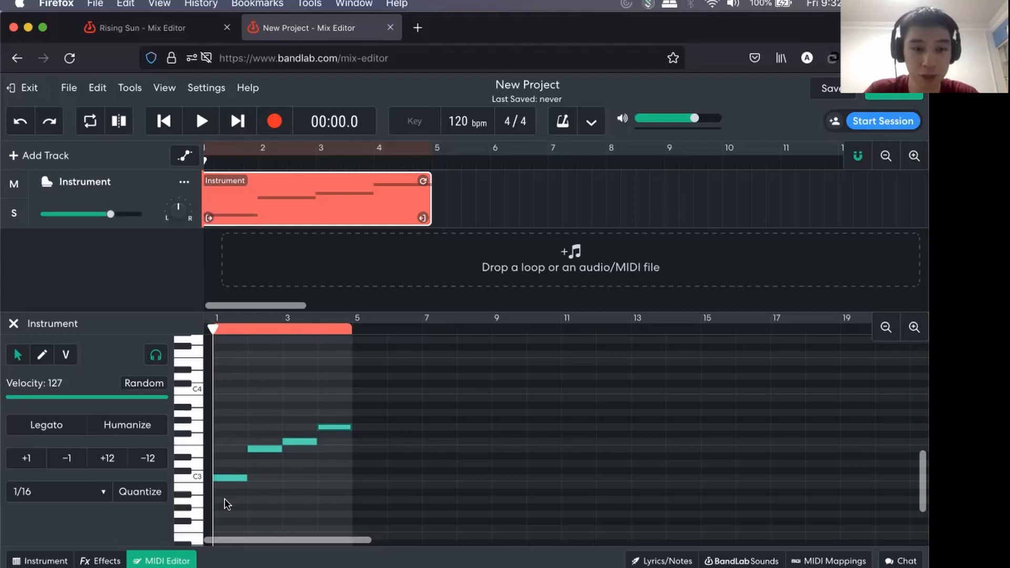
pyautogui.moveTo(230, 493); pyautogui.dragTo(296, 396)
pyautogui.click(295, 391)
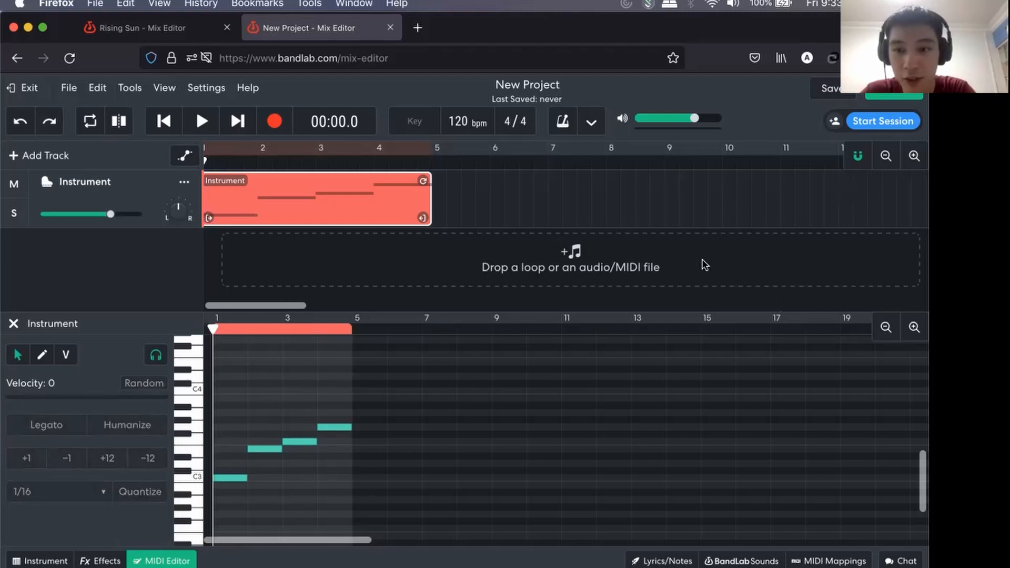
# Examine how the four notes line up with the bar and beat divisions in the MIDI editor.
pyautogui.click(913, 327)
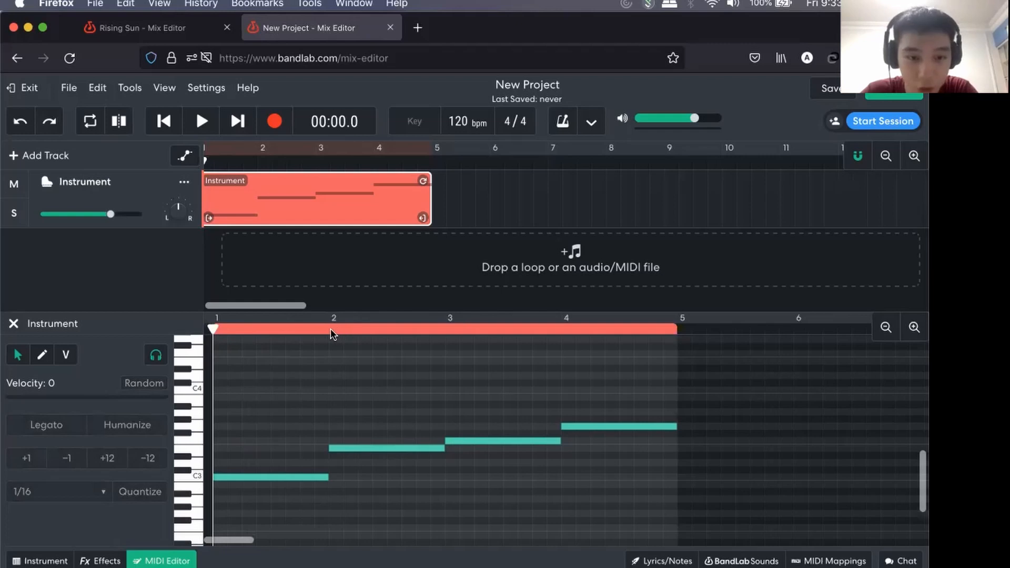
pyautogui.click(914, 327)
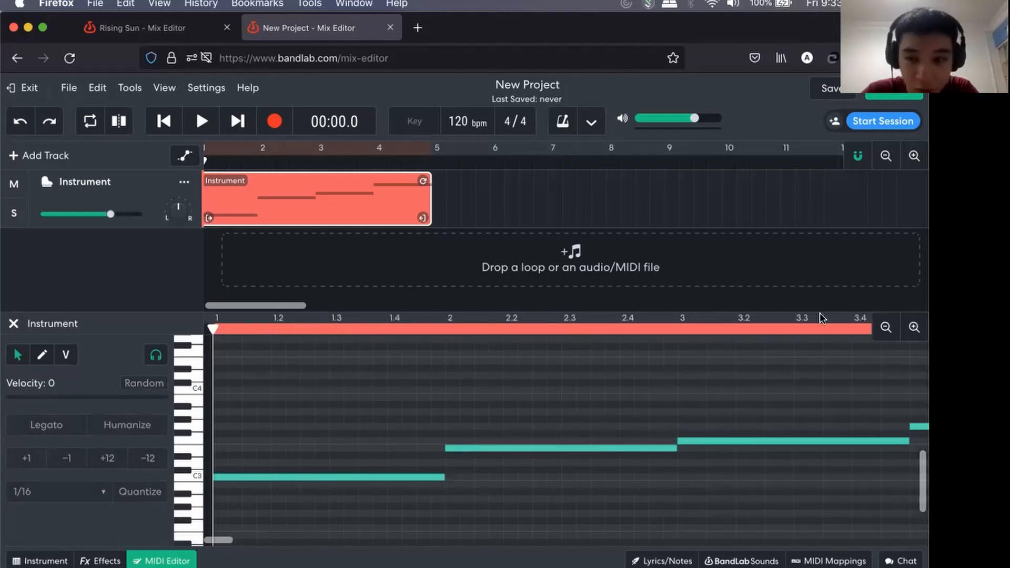
pyautogui.click(914, 327)
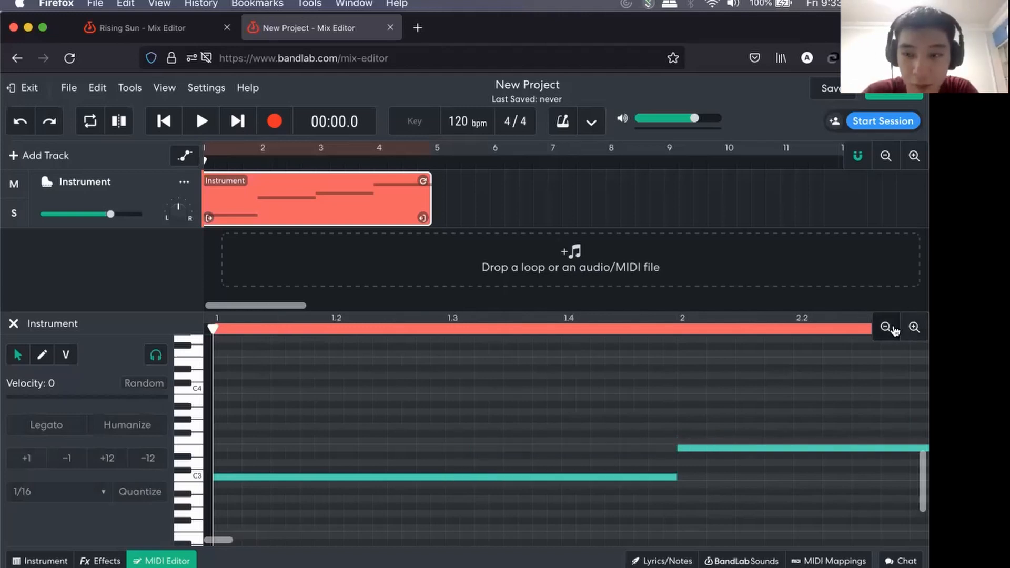
pyautogui.click(886, 327)
pyautogui.click(886, 327)
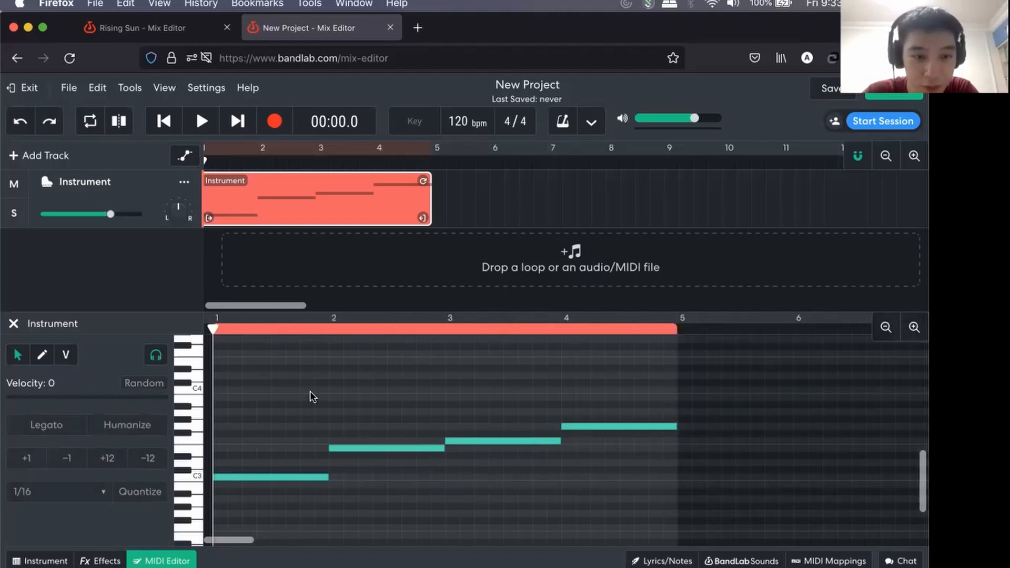
pyautogui.click(884, 333)
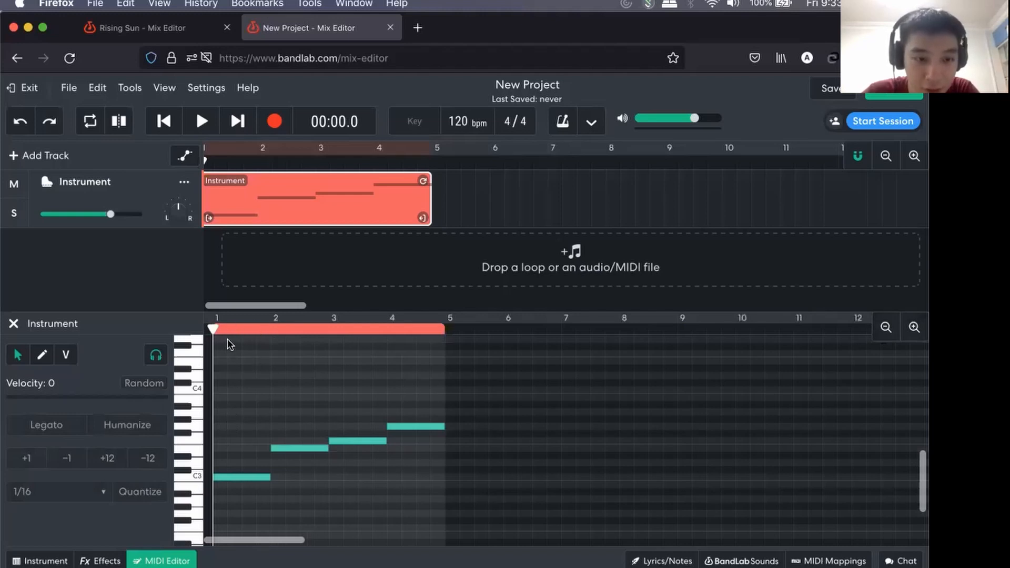
# Add a short G3 note at the start of bar 1 above the C3 note and remove it again.
pyautogui.moveTo(220, 427)
pyautogui.mouseDown()
pyautogui.moveTo(267, 427)
pyautogui.moveTo(220, 428)
pyautogui.mouseUp()
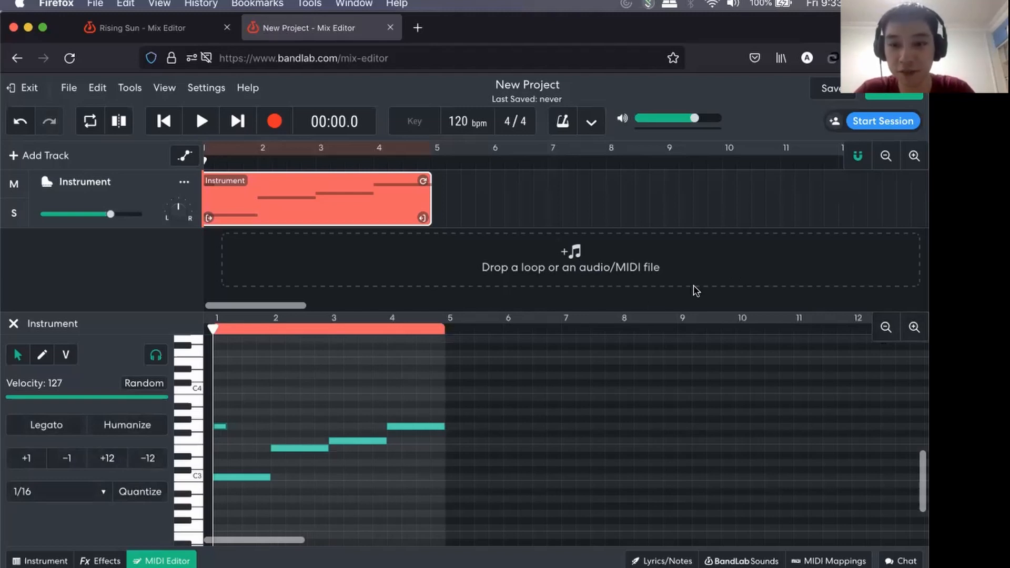
pyautogui.doubleClick(220, 427)
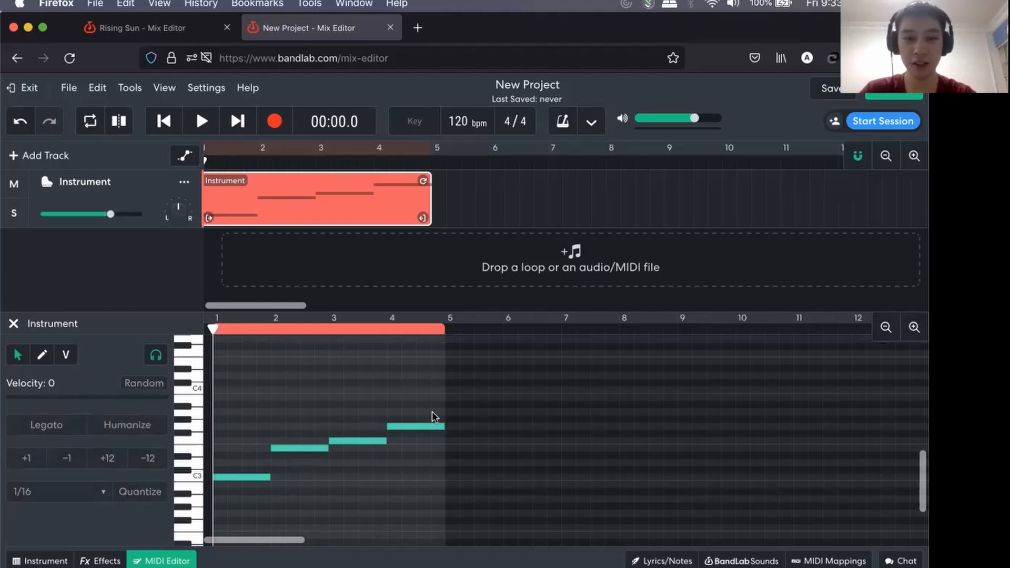
pyautogui.click(913, 328)
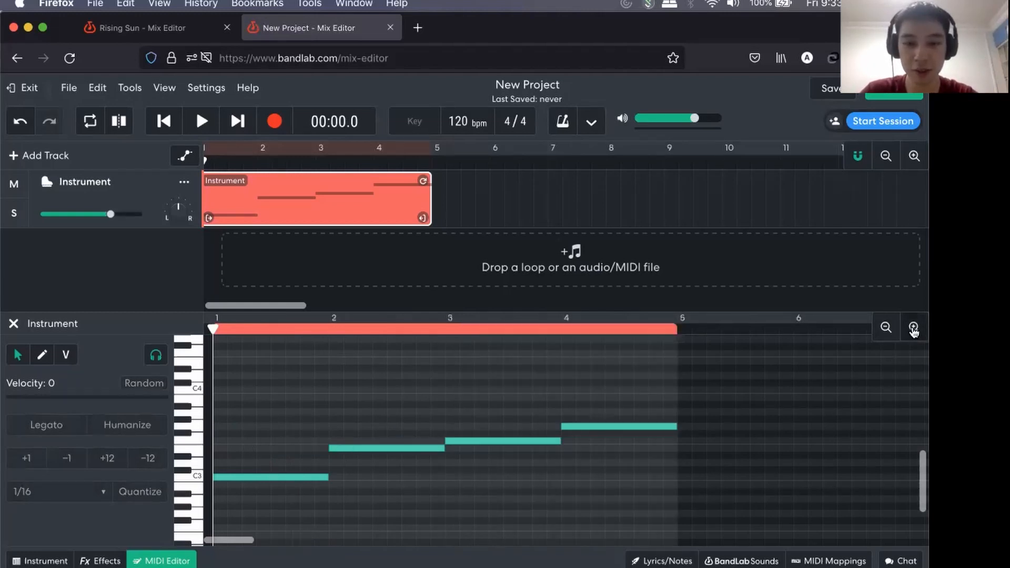
pyautogui.click(885, 327)
pyautogui.click(885, 328)
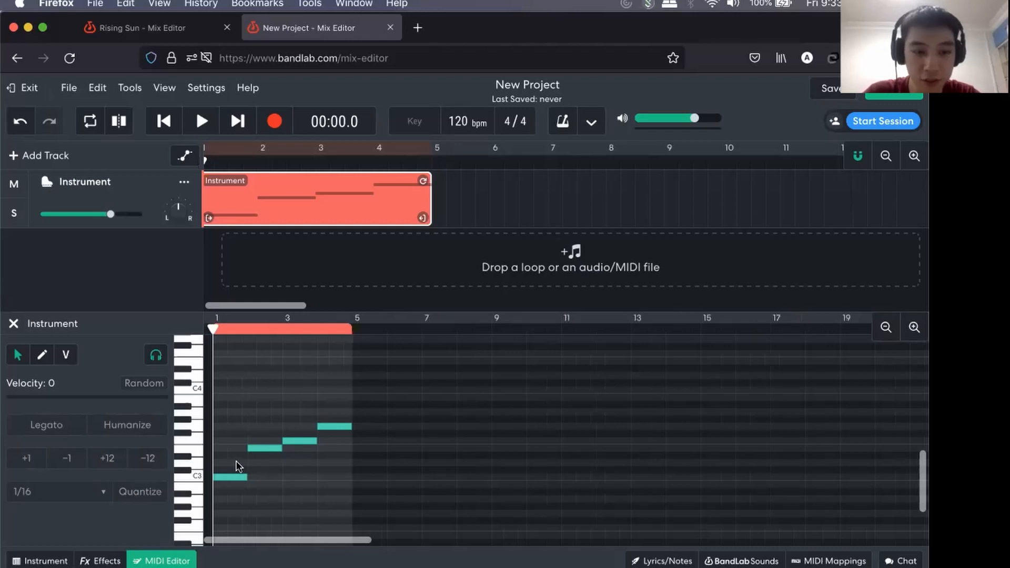
# Build triads in bars 1 and 2 by adding full-bar E3 and G3 above C3, and G3 and B3 above E3.
pyautogui.doubleClick(220, 446)
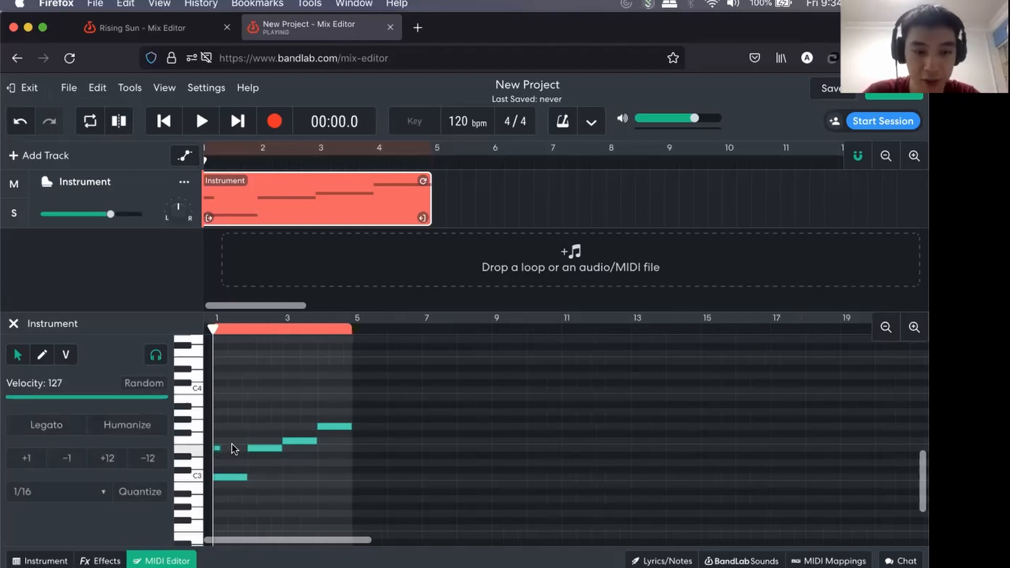
pyautogui.moveTo(220, 451); pyautogui.dragTo(247, 451)
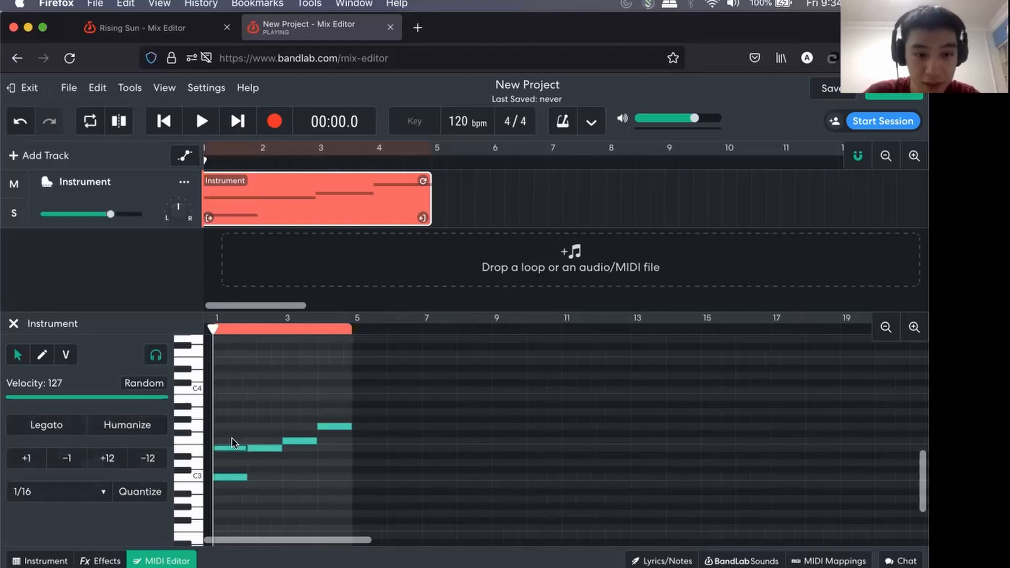
pyautogui.doubleClick(236, 426)
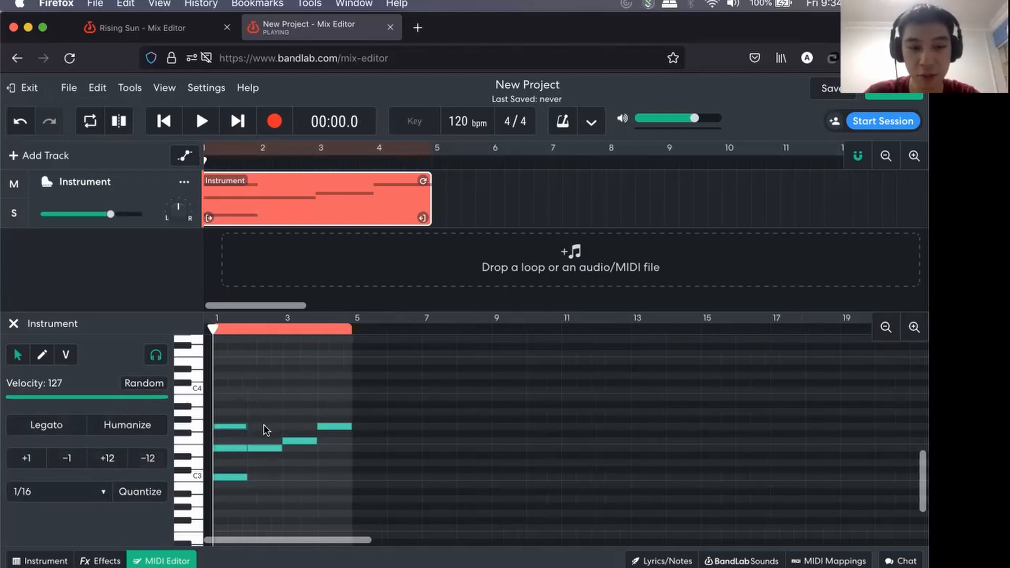
pyautogui.doubleClick(261, 425)
pyautogui.click(261, 398)
pyautogui.doubleClick(263, 397)
# Complete the triads in bars 3 and 4 by adding full-bar A3 and C4 above F3, and B3 and D4 above G3.
pyautogui.doubleClick(292, 411)
pyautogui.click(296, 389)
pyautogui.doubleClick(298, 390)
pyautogui.doubleClick(334, 397)
pyautogui.doubleClick(330, 375)
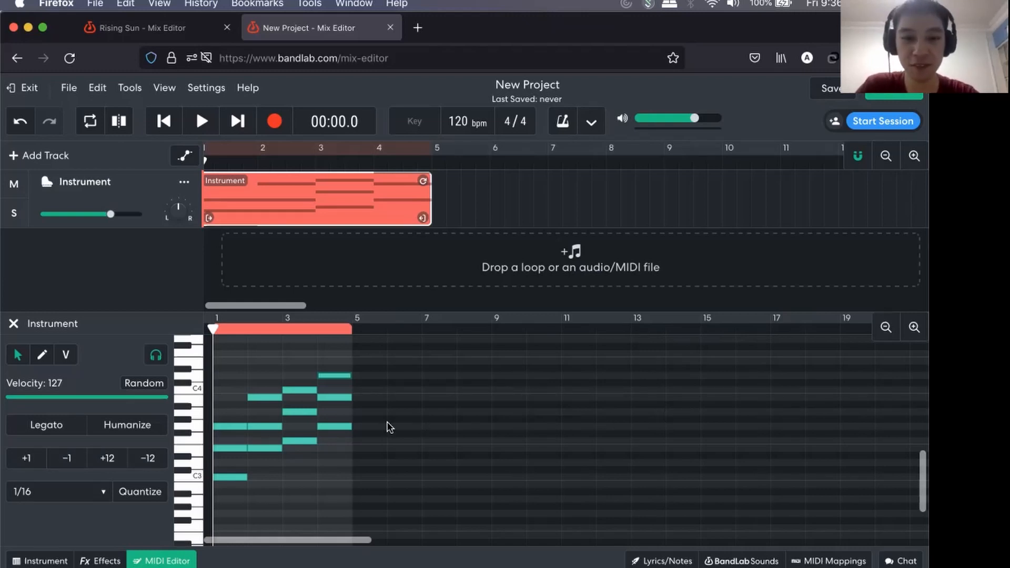
pyautogui.click(337, 351)
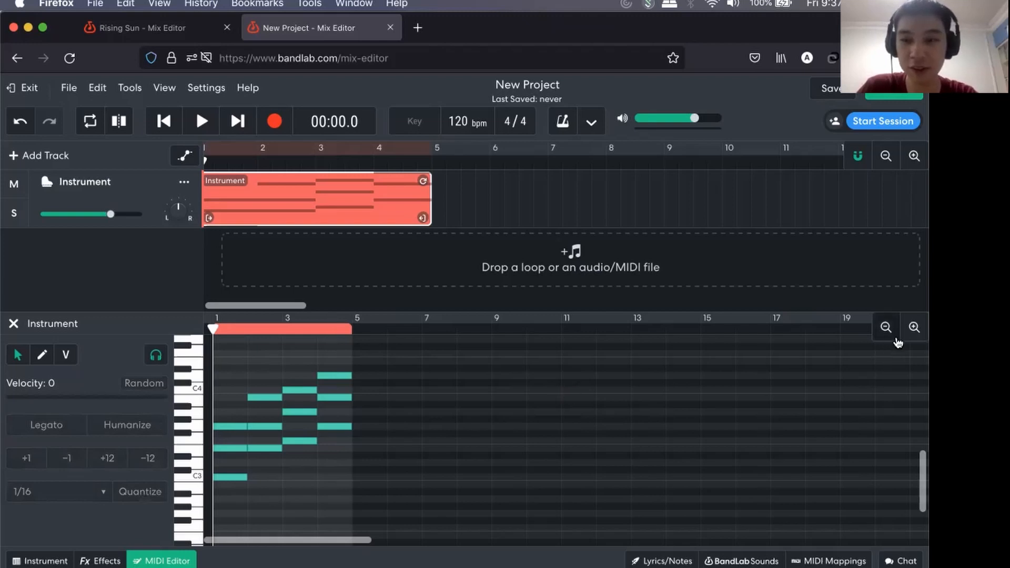
# Rename the Instrument track as Chord Progression and mute it.
pyautogui.click(914, 327)
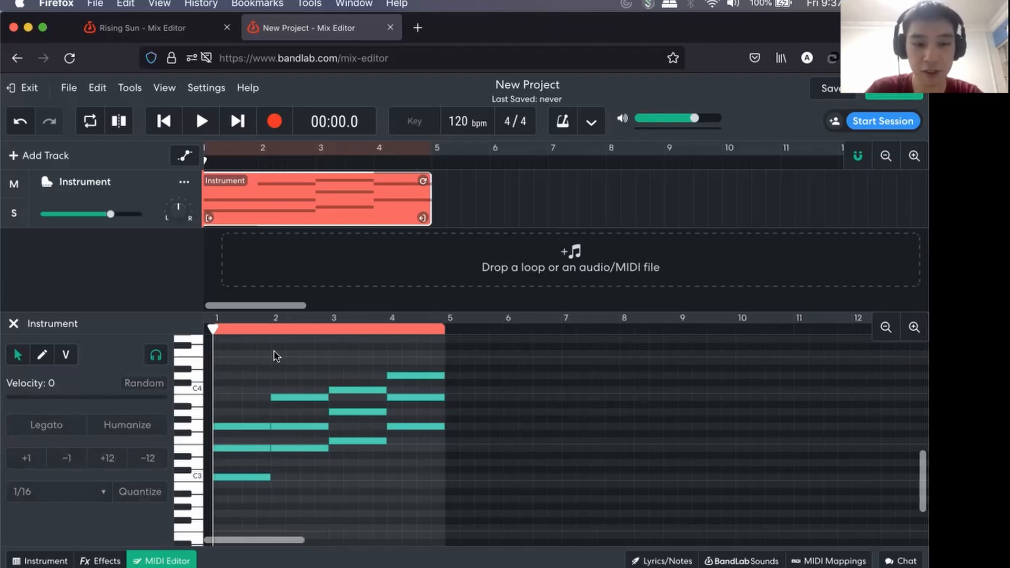
pyautogui.doubleClick(76, 182)
pyautogui.write('Chord Pro')
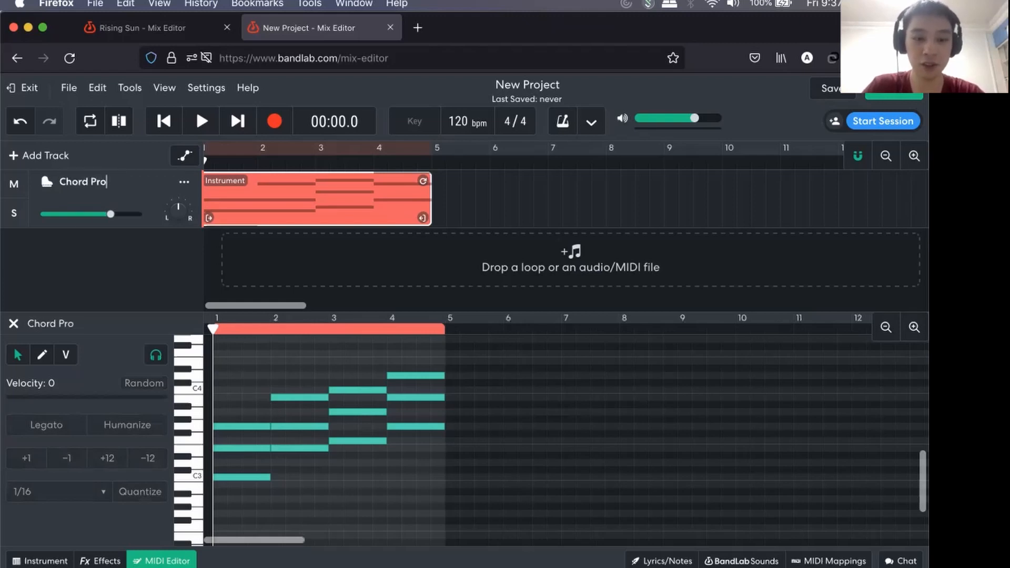
pyautogui.write('gression')
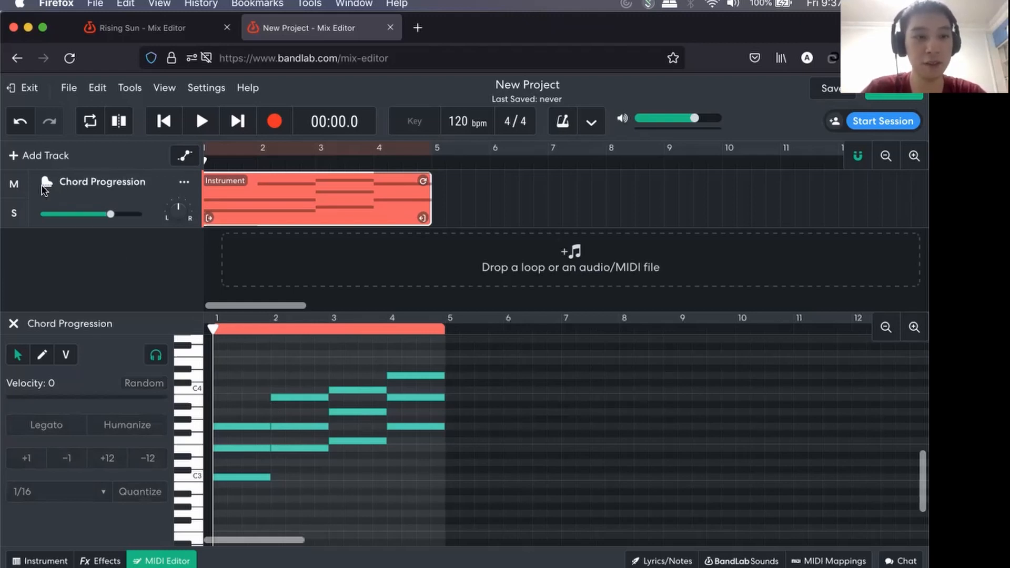
pyautogui.click(15, 184)
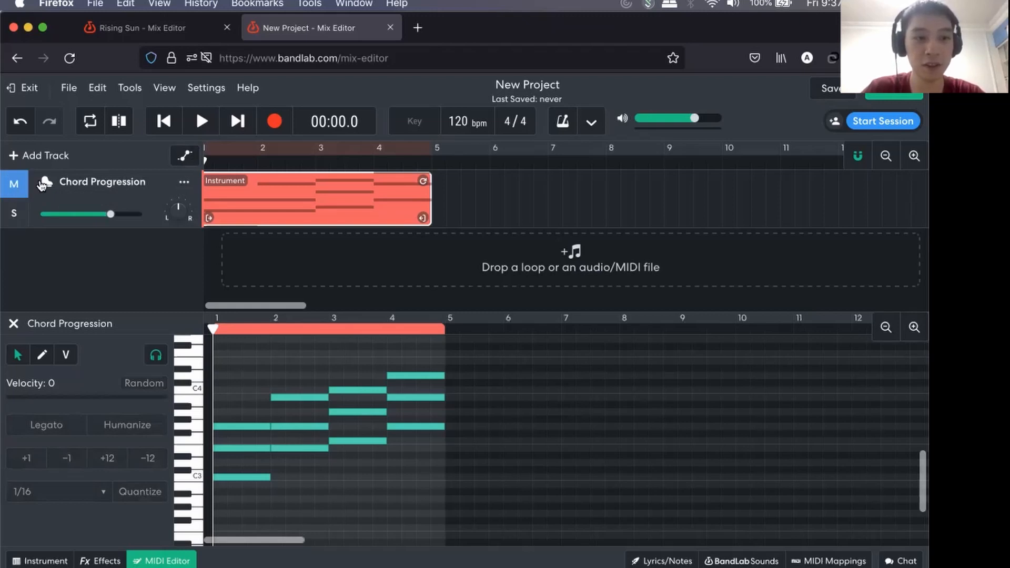
# Duplicate the Chord Progression track and move the copy above the original.
pyautogui.click(185, 182)
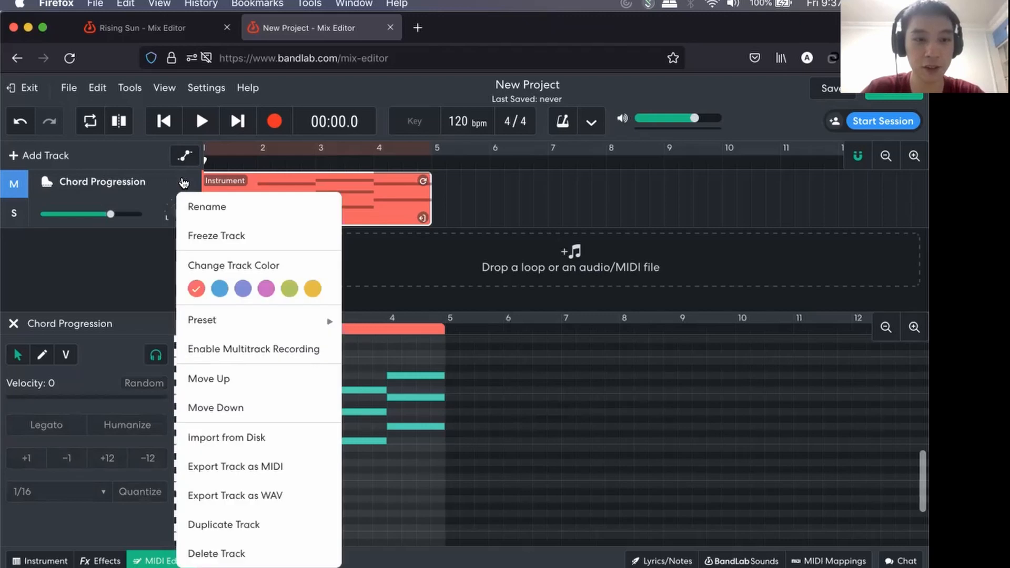
pyautogui.click(66, 180)
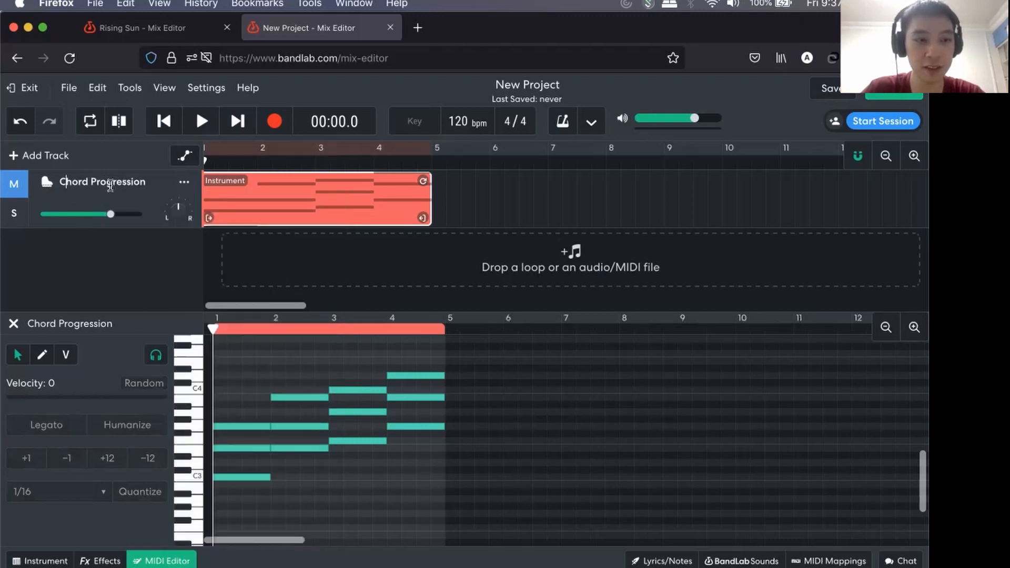
pyautogui.click(184, 182)
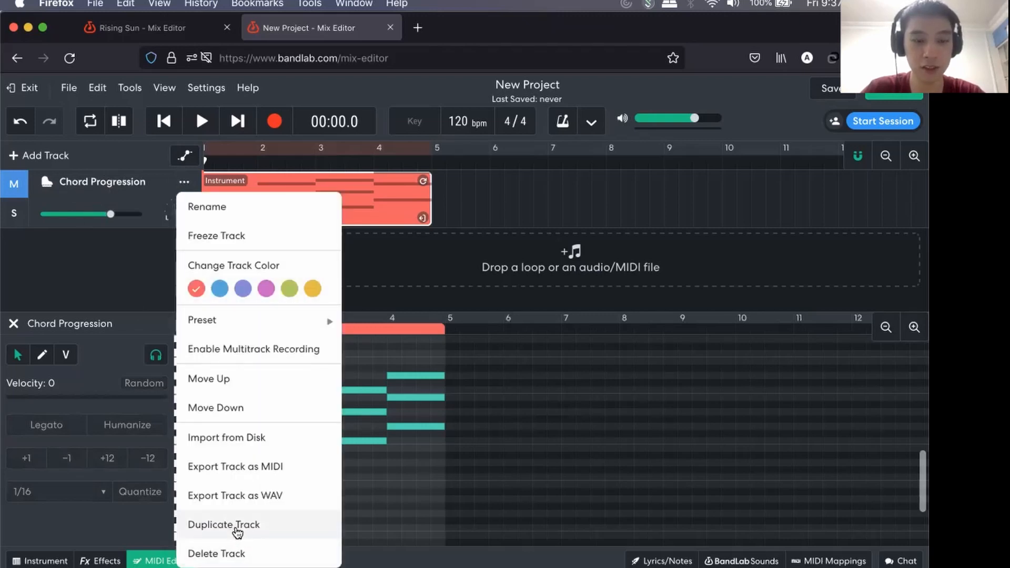
pyautogui.click(224, 525)
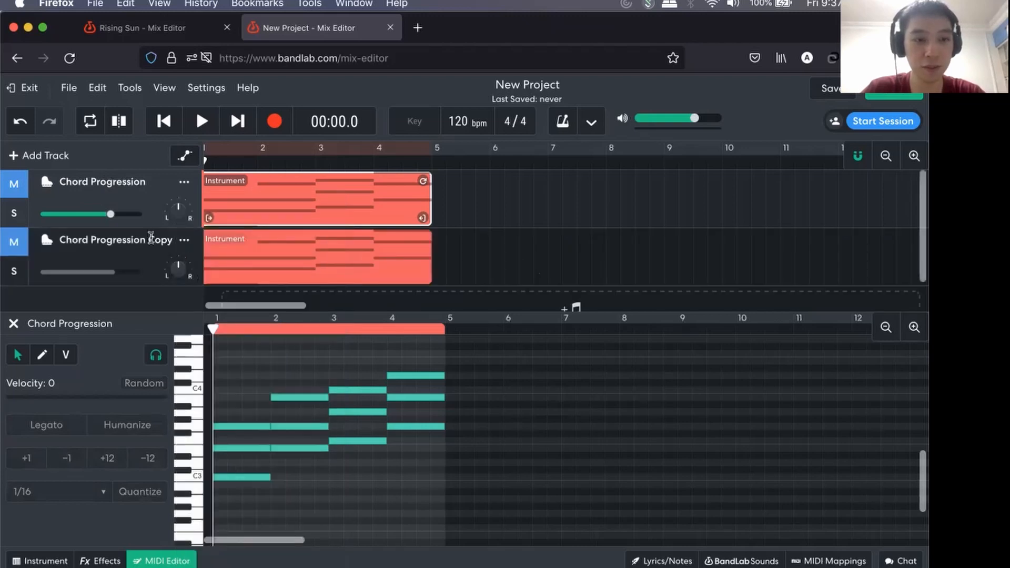
pyautogui.moveTo(124, 255); pyautogui.dragTo(124, 172)
# Rename the duplicated track as Melody and unmute it.
pyautogui.doubleClick(126, 183)
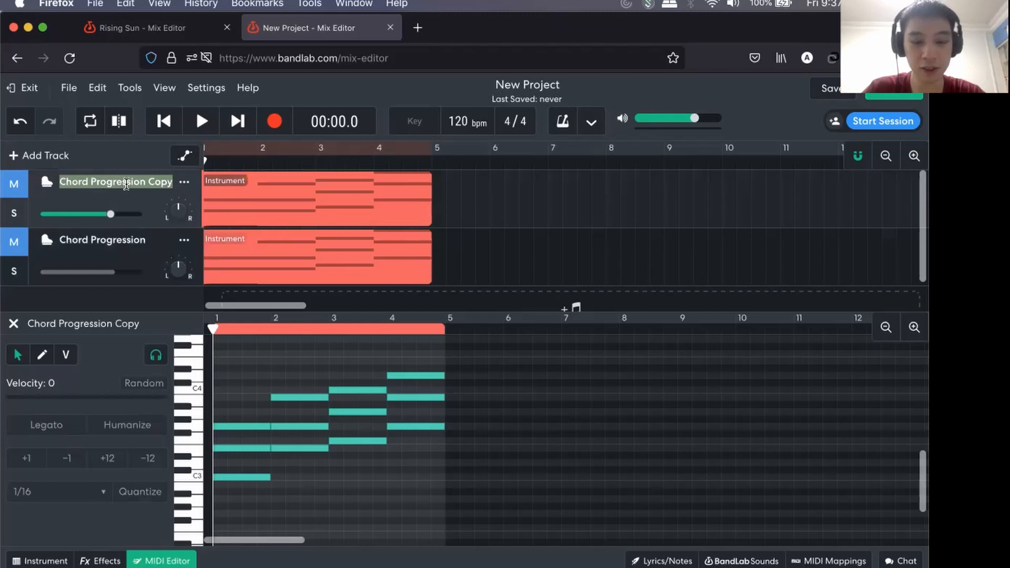
pyautogui.write('Melody')
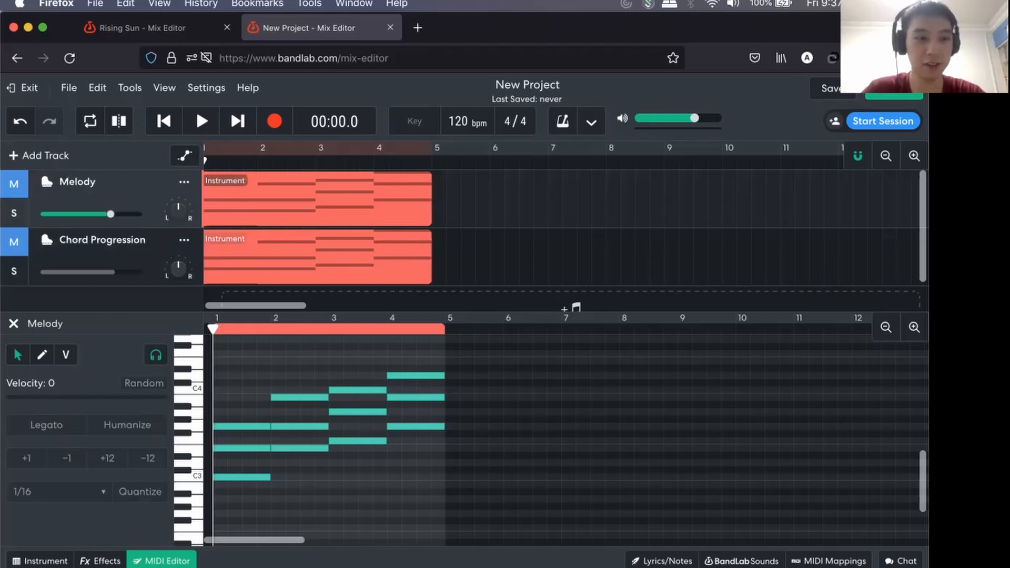
pyautogui.click(12, 188)
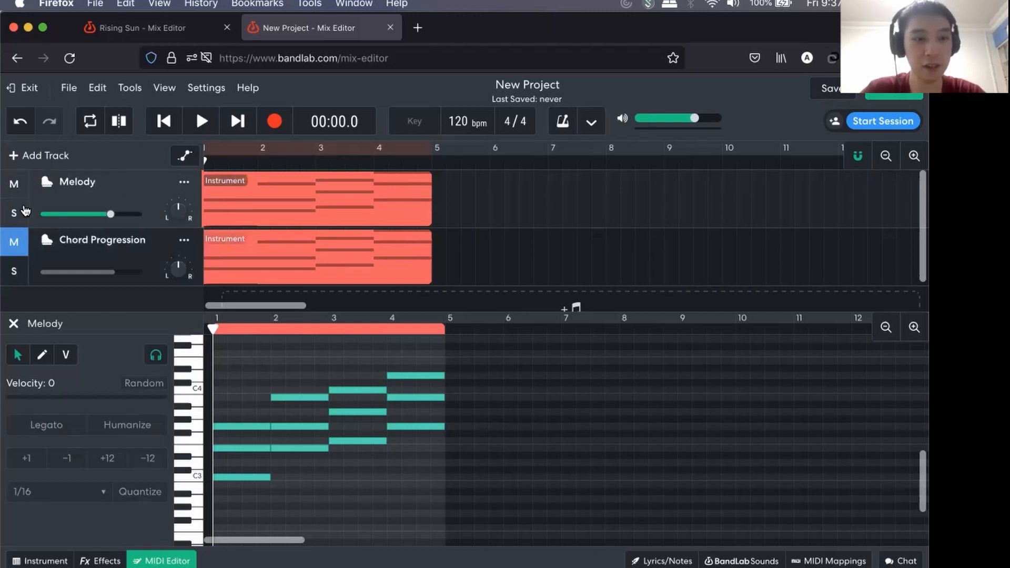
# Toggle the Melody track's mute and solo on and off again.
pyautogui.click(16, 189)
pyautogui.click(16, 189)
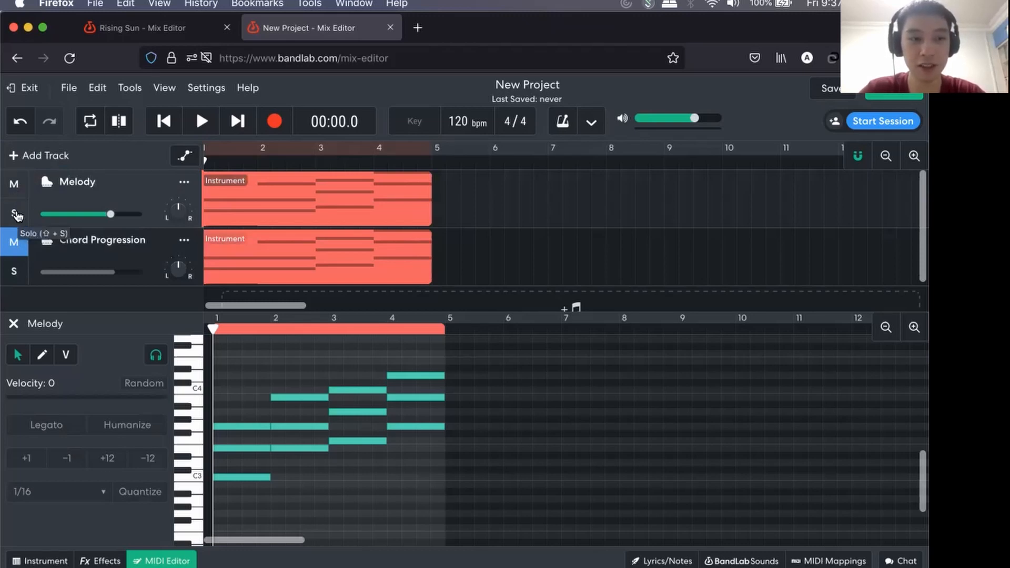
pyautogui.click(16, 213)
pyautogui.click(16, 213)
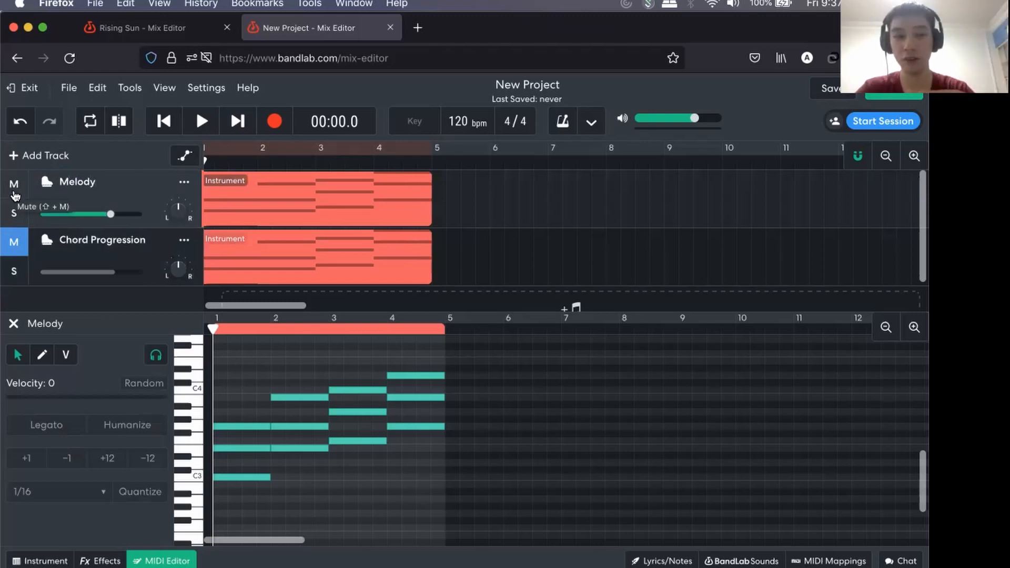
pyautogui.click(17, 220)
pyautogui.click(16, 219)
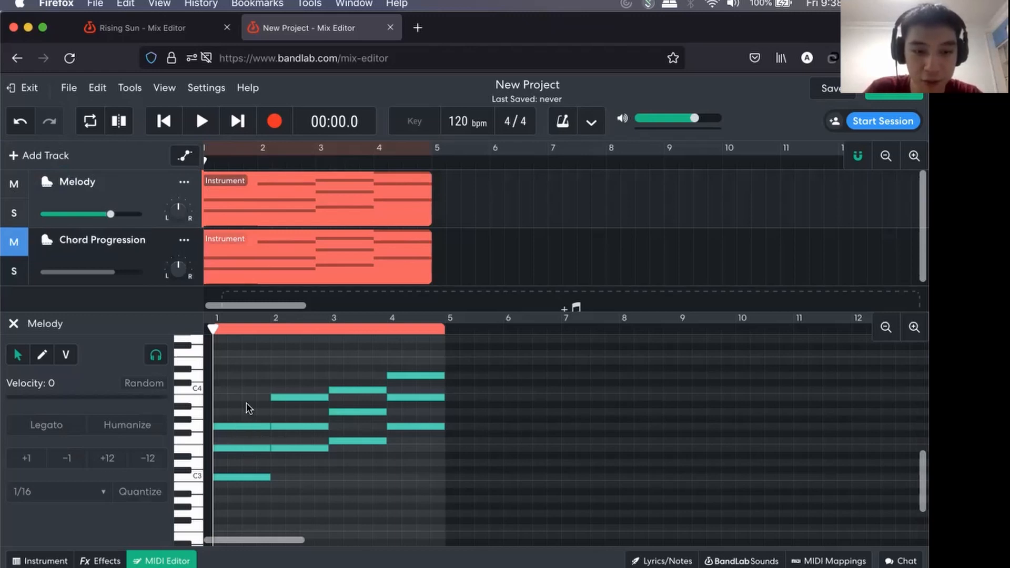
# Audition the upper notes of the four chords in the Melody region.
pyautogui.click(252, 448)
pyautogui.click(254, 456)
pyautogui.click(262, 448)
pyautogui.click(292, 398)
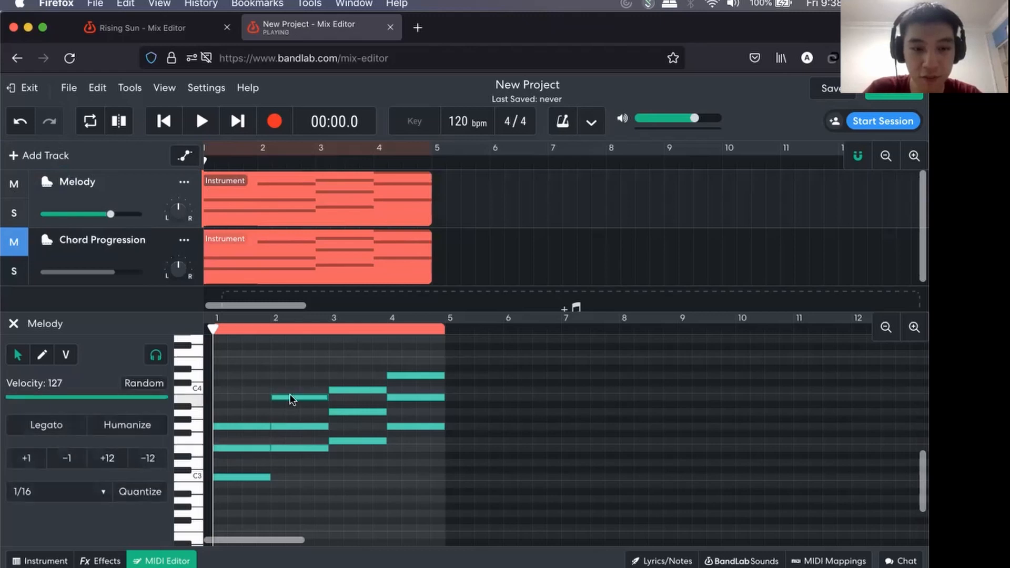
pyautogui.click(292, 426)
pyautogui.click(351, 389)
pyautogui.click(352, 411)
pyautogui.click(409, 376)
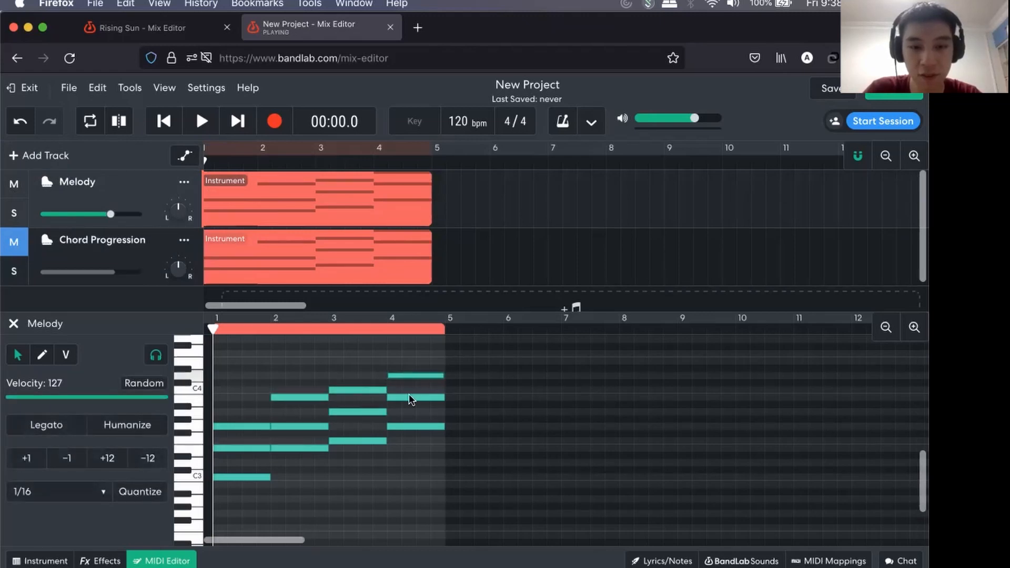
pyautogui.click(409, 396)
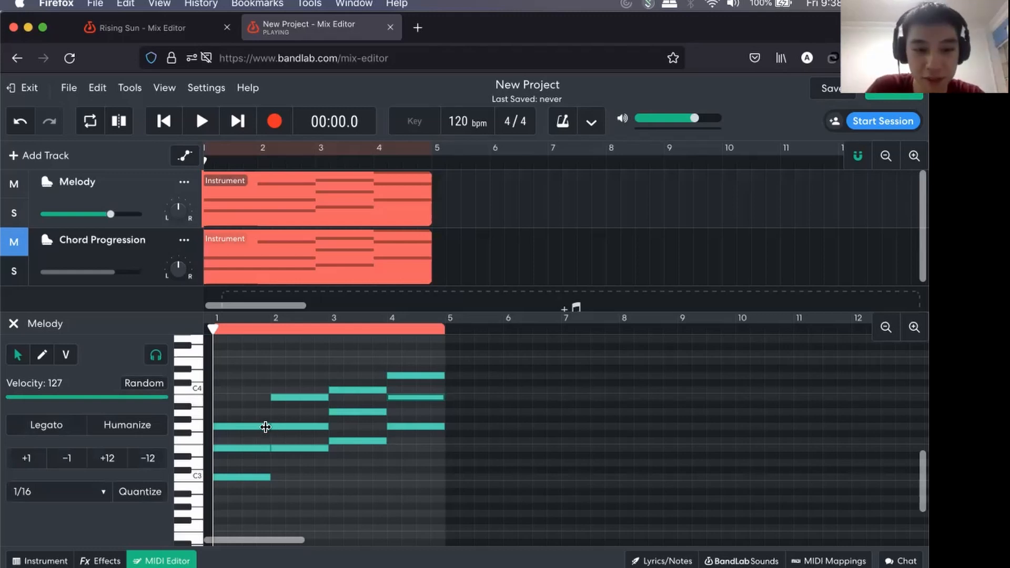
# In bar 1 of Melody, shorten G3 to the first half of the bar and E3 to the second half.
pyautogui.moveTo(267, 426); pyautogui.dragTo(239, 435)
pyautogui.click(218, 451)
pyautogui.click(212, 451)
pyautogui.click(237, 447)
pyautogui.moveTo(255, 447)
pyautogui.mouseDown()
pyautogui.moveTo(285, 446)
pyautogui.moveTo(264, 453)
pyautogui.mouseUp()
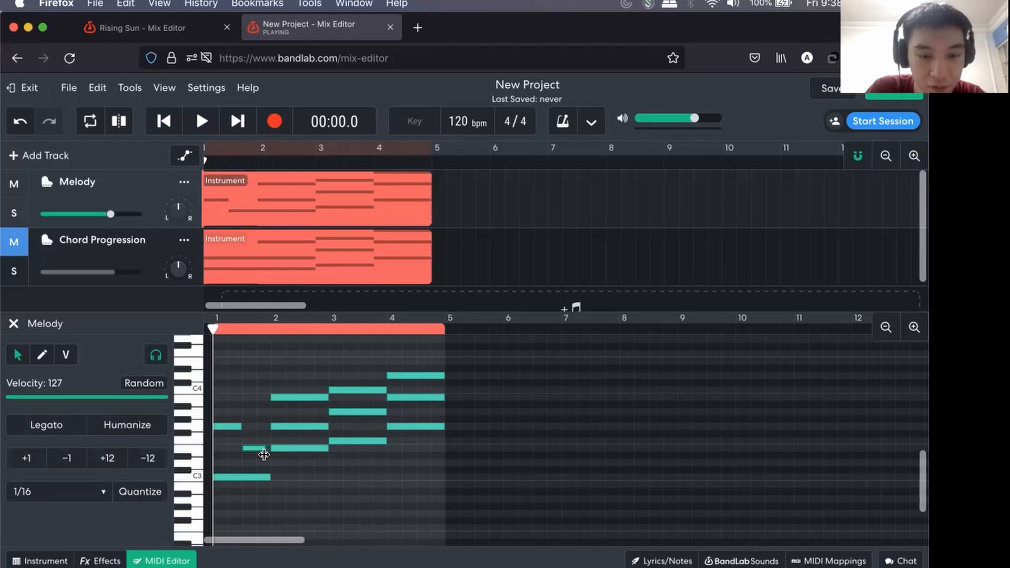
# In bar 2 of Melody, place G3 on beat 1, B3 on beat 2 and G3 across beats 3 and 4.
pyautogui.moveTo(322, 428); pyautogui.dragTo(286, 428)
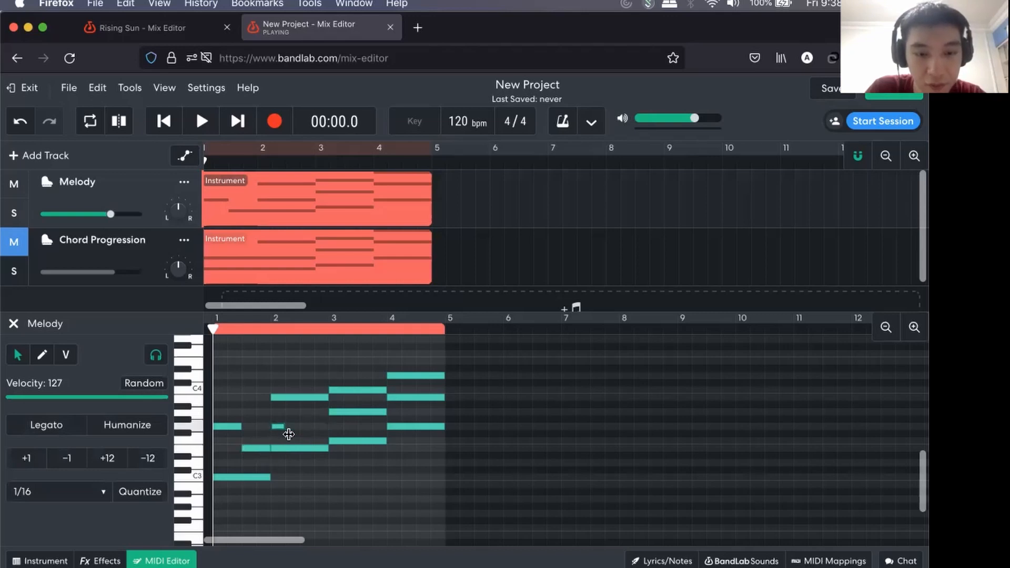
pyautogui.moveTo(326, 397); pyautogui.dragTo(286, 397)
pyautogui.doubleClick(305, 423)
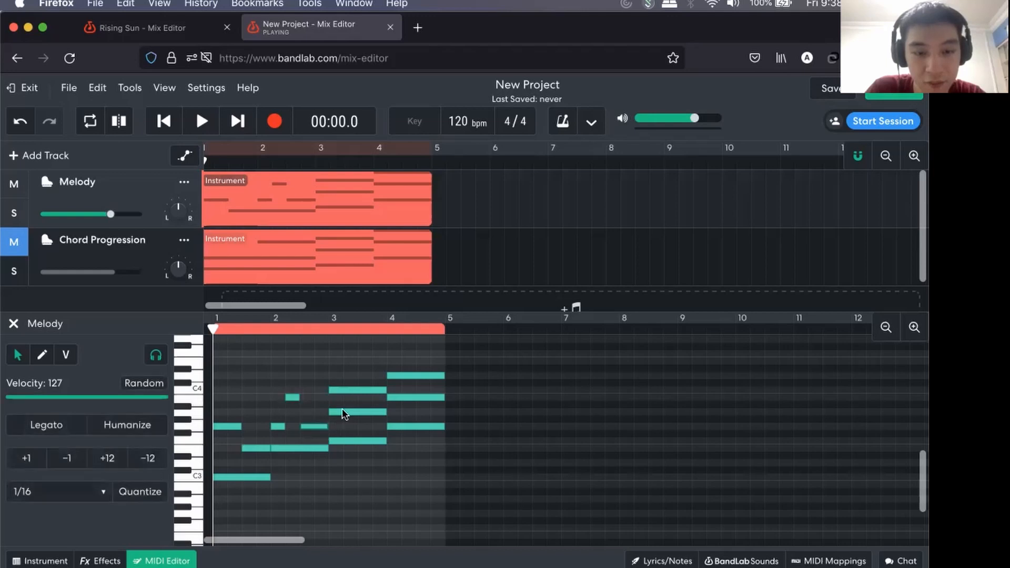
# Split Melody's bar 3 into half-bar A3 and C4, and bar 4 into one-beat B3, one-beat D4 and two-beat D4.
pyautogui.moveTo(387, 412); pyautogui.dragTo(360, 390)
pyautogui.moveTo(443, 397)
pyautogui.mouseDown()
pyautogui.moveTo(395, 400)
pyautogui.moveTo(402, 376)
pyautogui.moveTo(444, 377)
pyautogui.mouseUp()
pyautogui.click(422, 375)
pyautogui.click(411, 469)
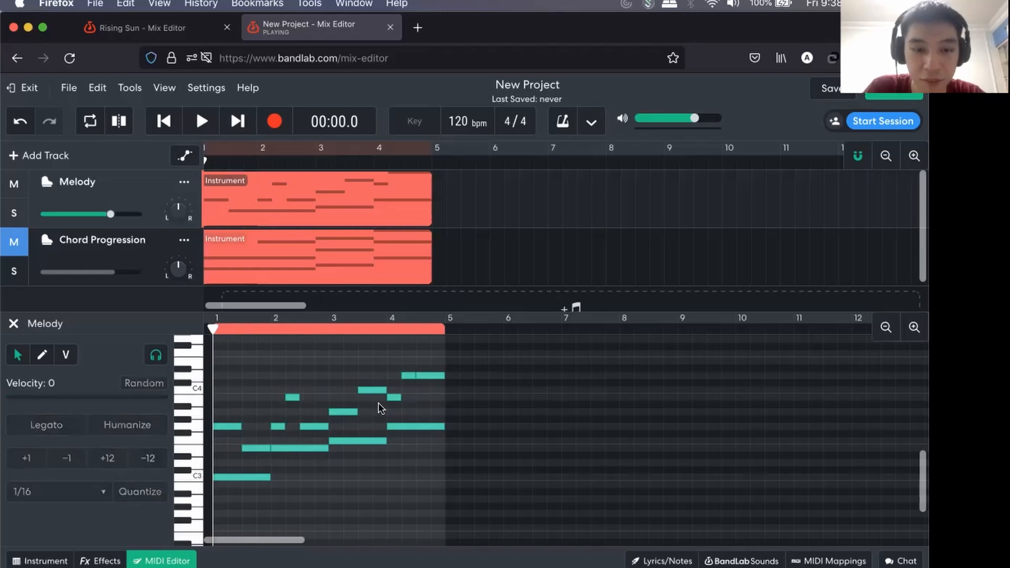
pyautogui.moveTo(427, 376)
pyautogui.mouseDown()
pyautogui.moveTo(423, 395)
pyautogui.moveTo(424, 376)
pyautogui.mouseUp()
pyautogui.click(301, 376)
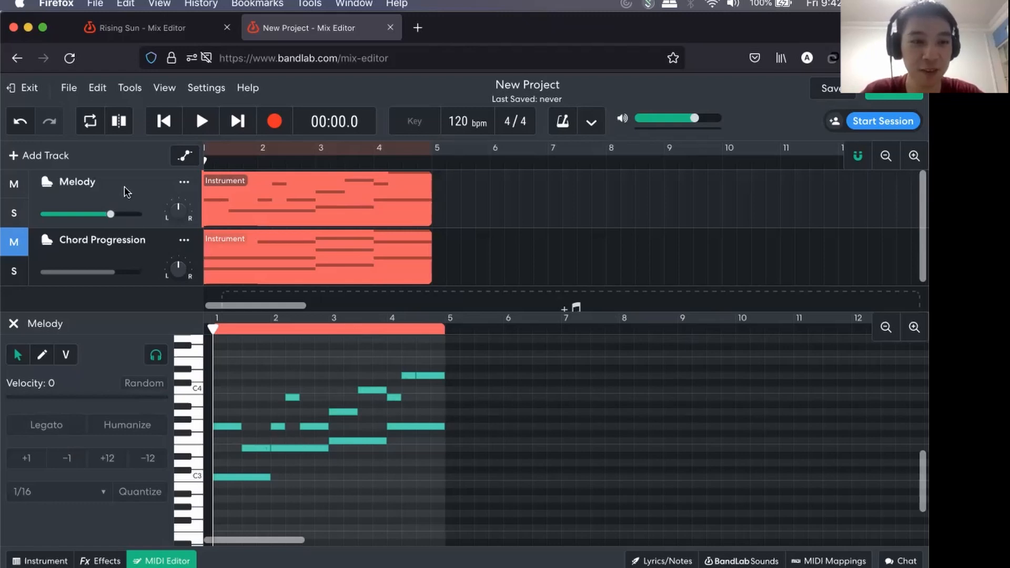
# Duplicate the Melody track and rename the copy as Bass.
pyautogui.rightClick(140, 186)
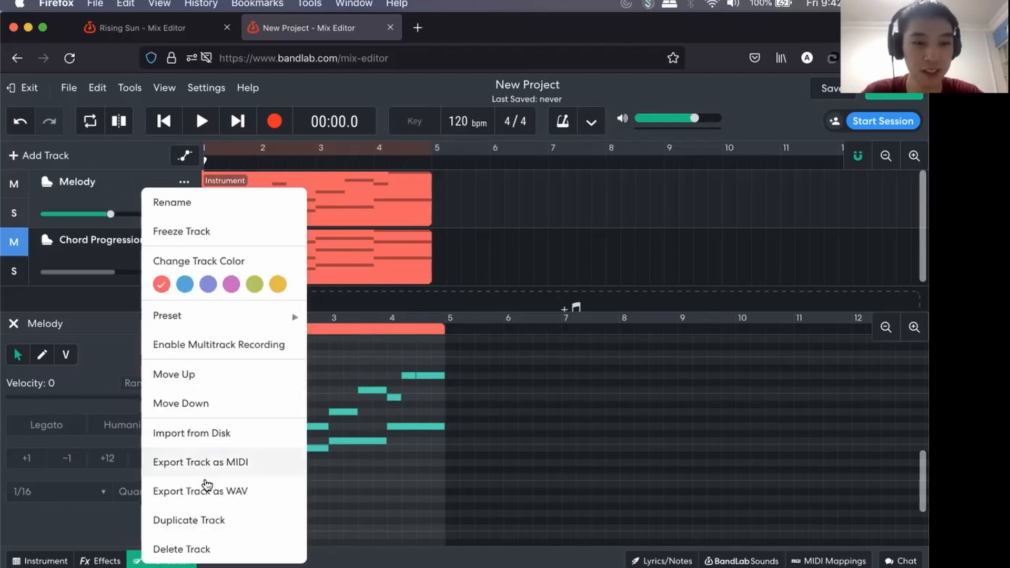
pyautogui.click(203, 520)
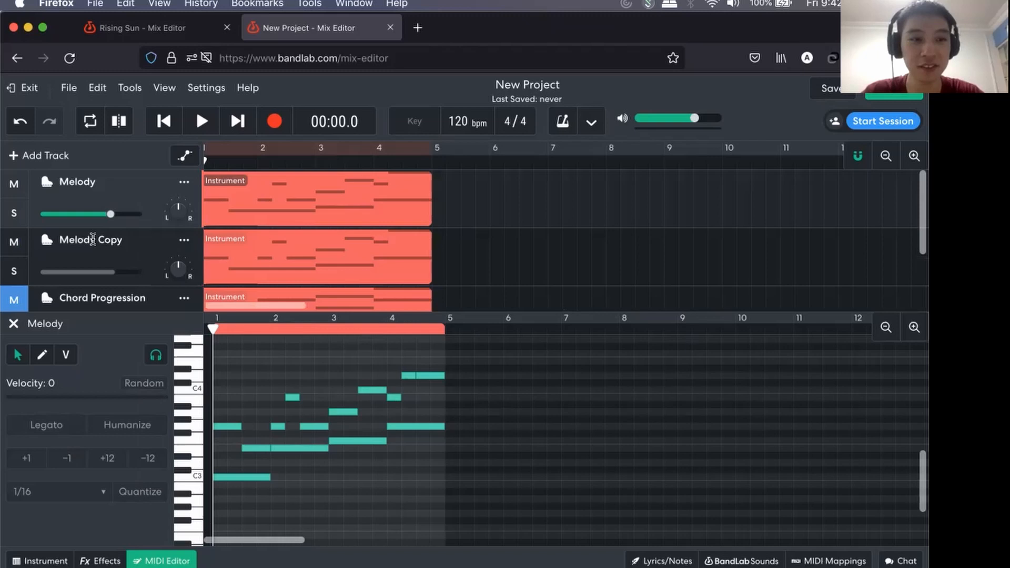
pyautogui.doubleClick(96, 242)
pyautogui.write('Bass')
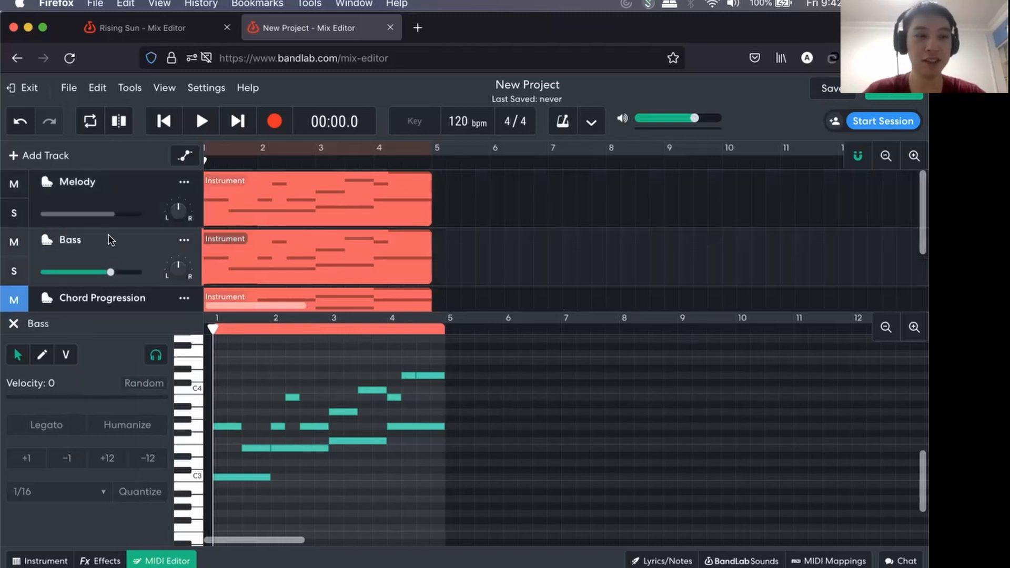
# Delete the four full-bar bass notes C3, E3, F3 and G3 from the Melody region.
pyautogui.click(133, 197)
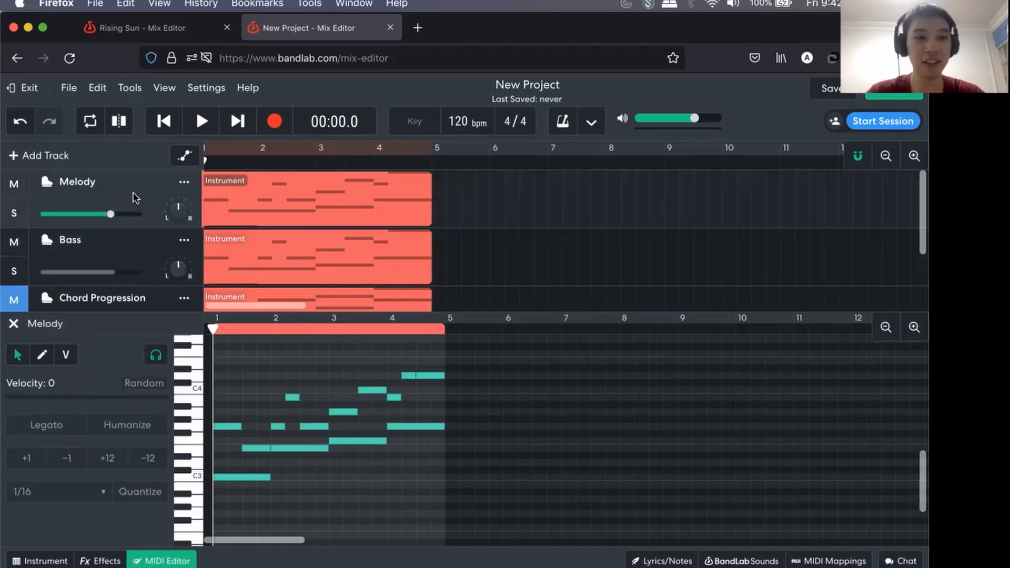
pyautogui.click(260, 186)
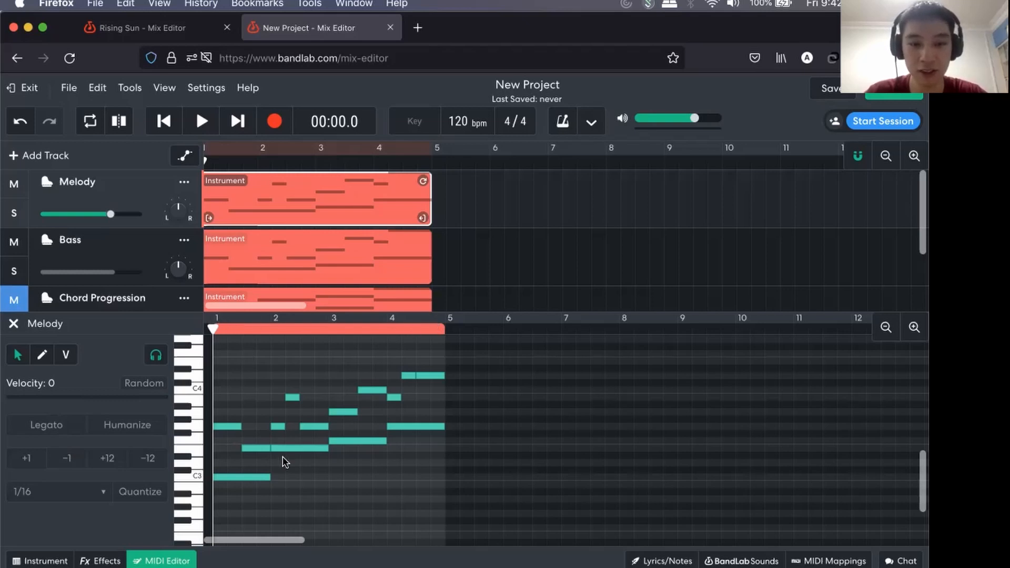
pyautogui.click(252, 476)
pyautogui.click(303, 447)
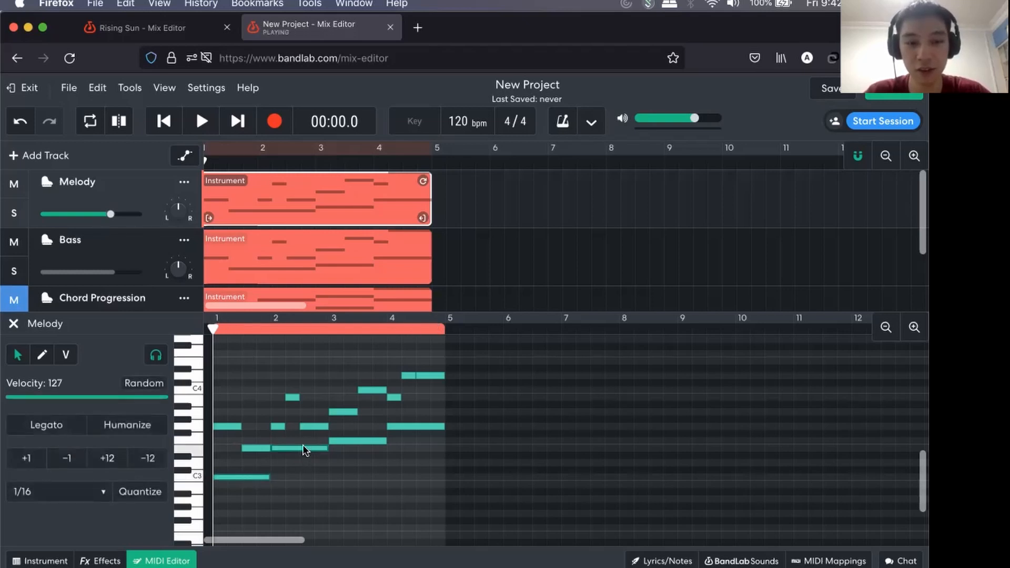
pyautogui.click(369, 442)
pyautogui.click(405, 425)
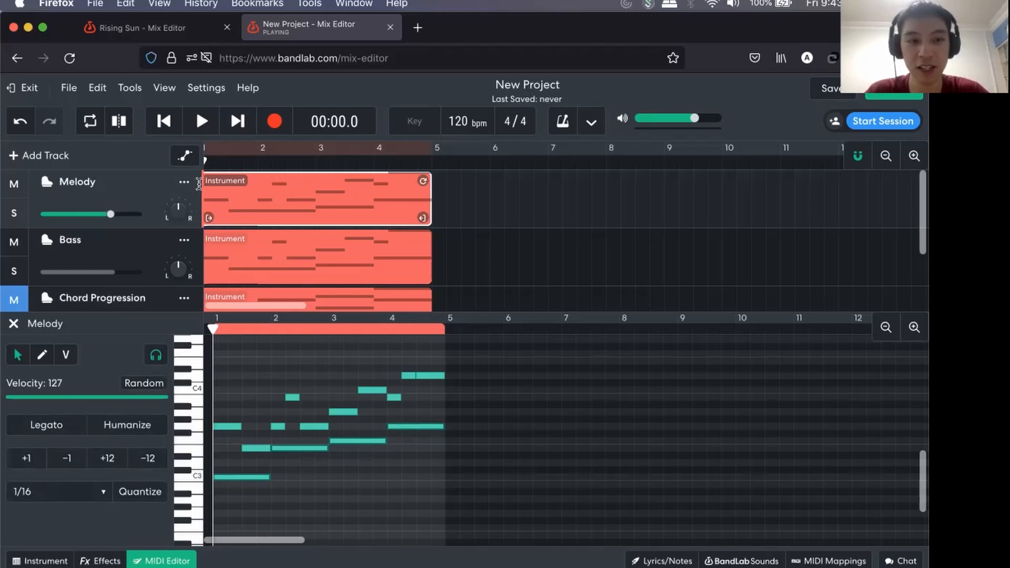
pyautogui.hscroll(1, 273, 194)
pyautogui.hscroll(-3, 272, 195)
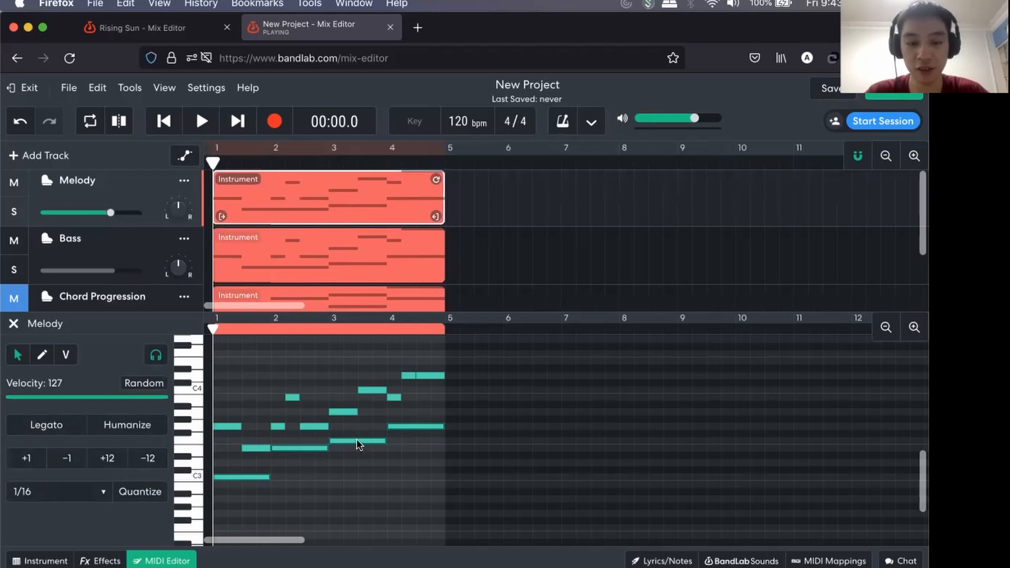
pyautogui.press('Delete')
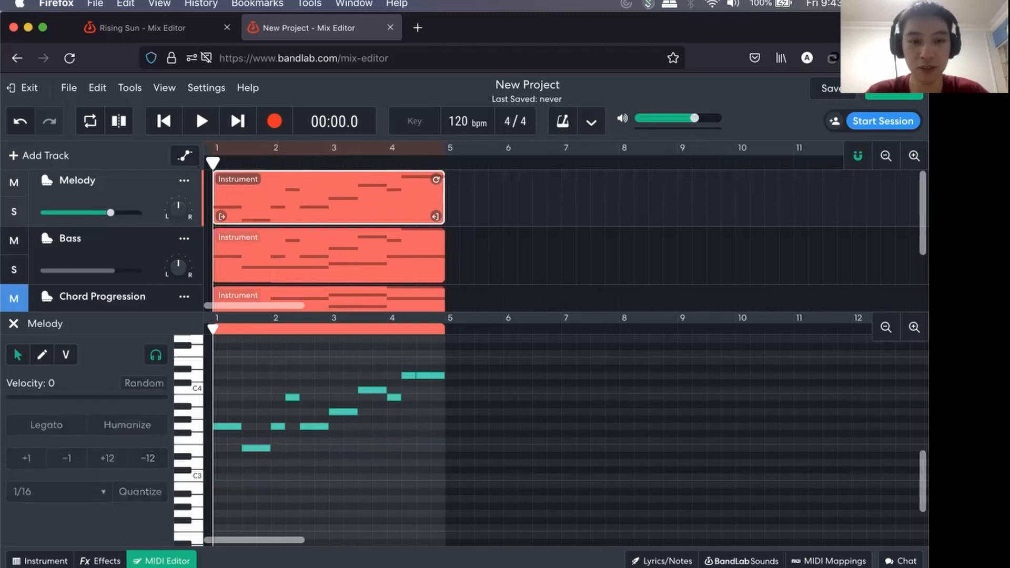
# Color-code the tracks: pink for Melody, violet for Bass and blue for Chord Progression.
pyautogui.click(184, 185)
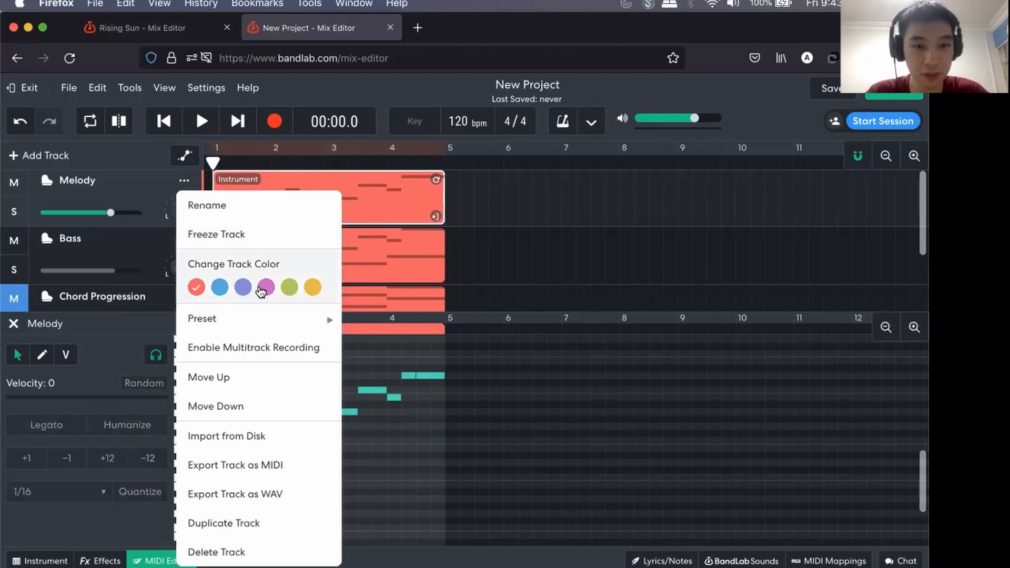
pyautogui.click(266, 288)
pyautogui.click(128, 258)
pyautogui.click(183, 239)
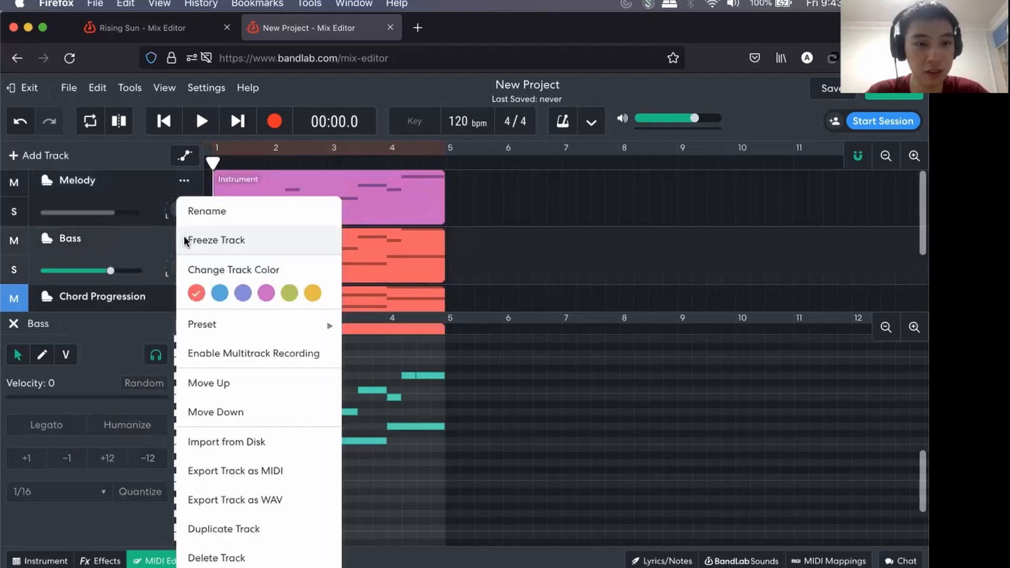
pyautogui.click(243, 293)
pyautogui.click(155, 296)
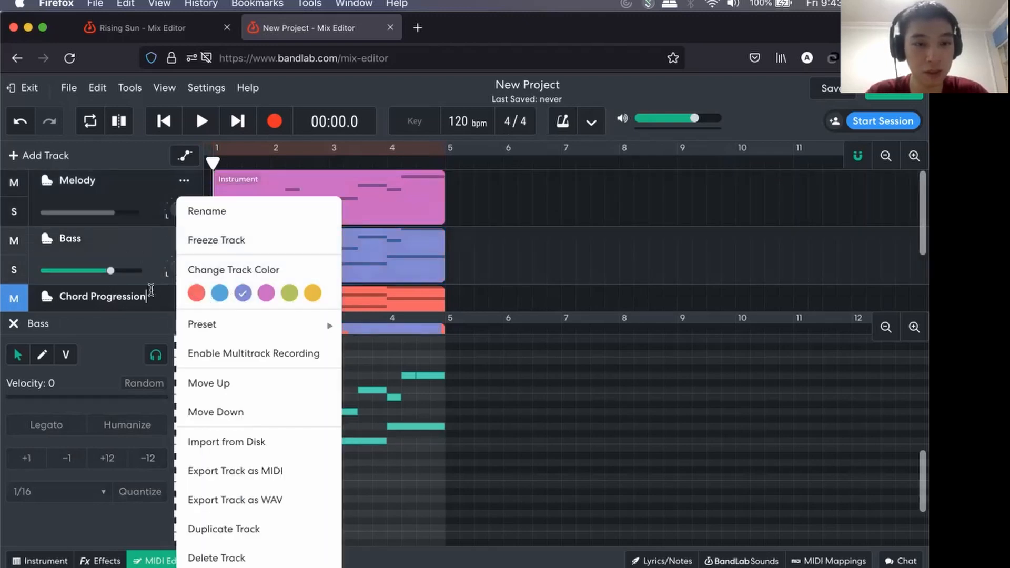
pyautogui.click(183, 296)
pyautogui.click(222, 294)
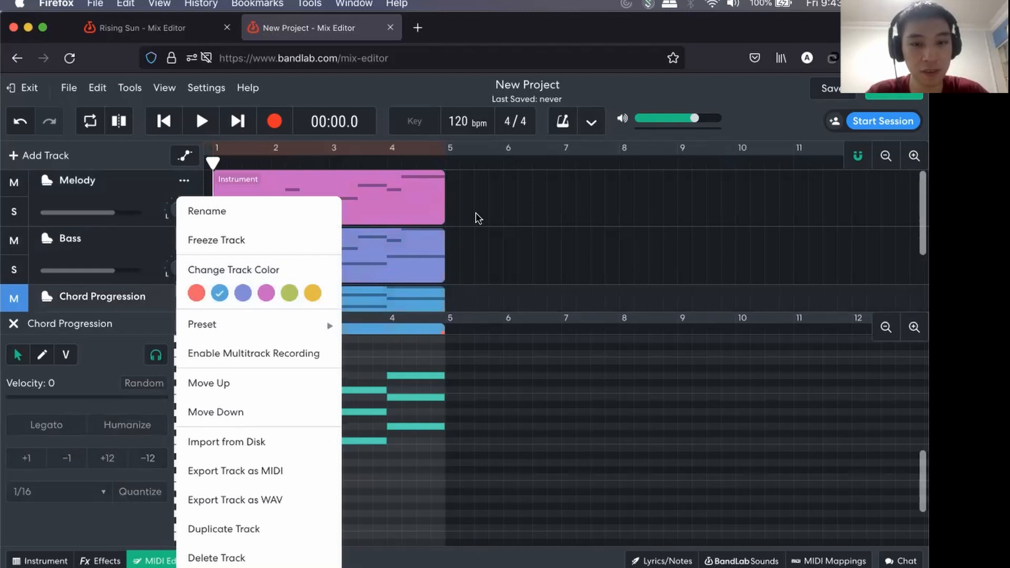
pyautogui.click(473, 218)
# Delete all the shorter melody notes from the Bass region, keeping only the full-bar C3, E3, F3 and G3.
pyautogui.moveTo(323, 165); pyautogui.dragTo(186, 166)
pyautogui.click(313, 194)
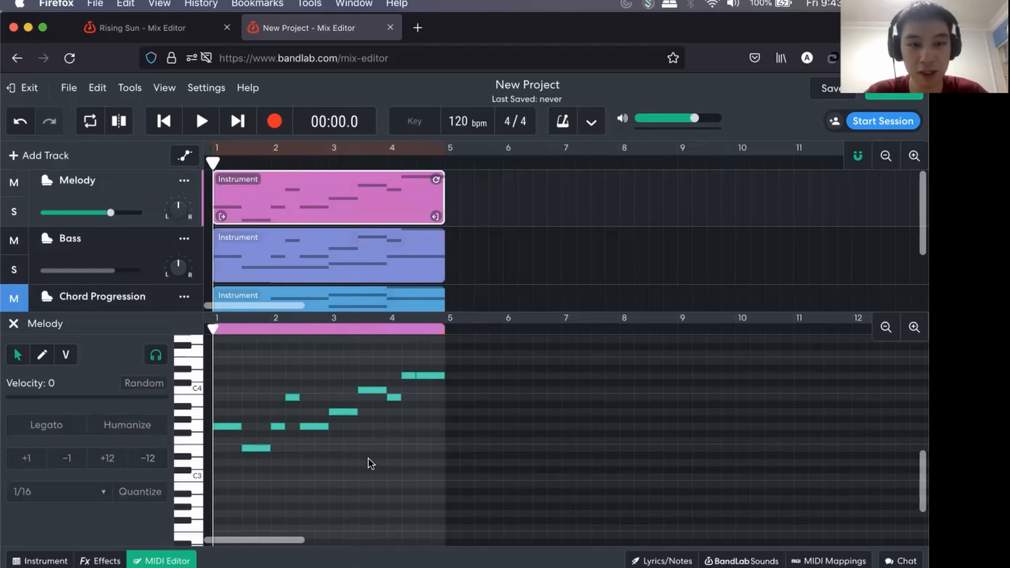
pyautogui.click(244, 243)
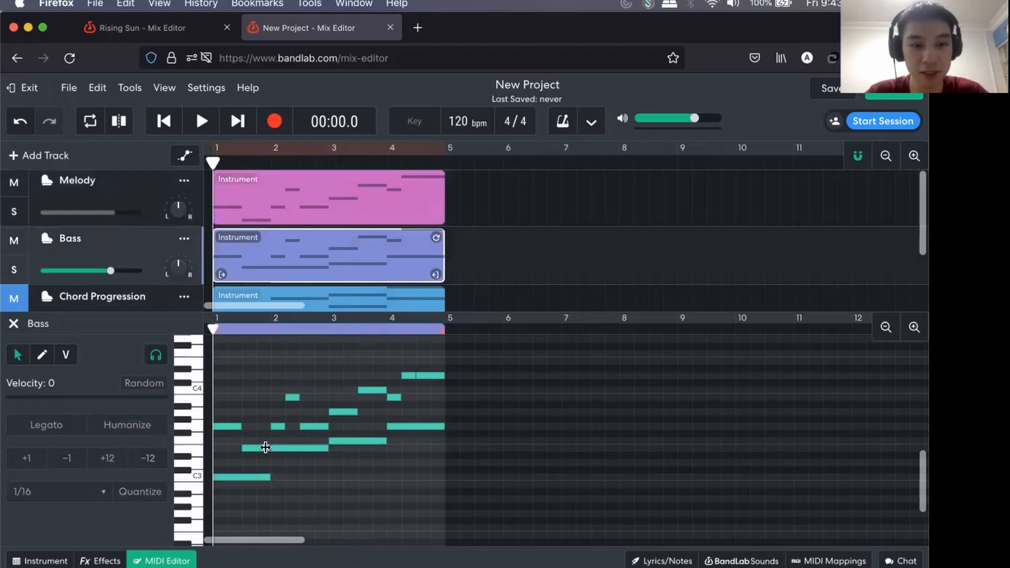
pyautogui.click(229, 424)
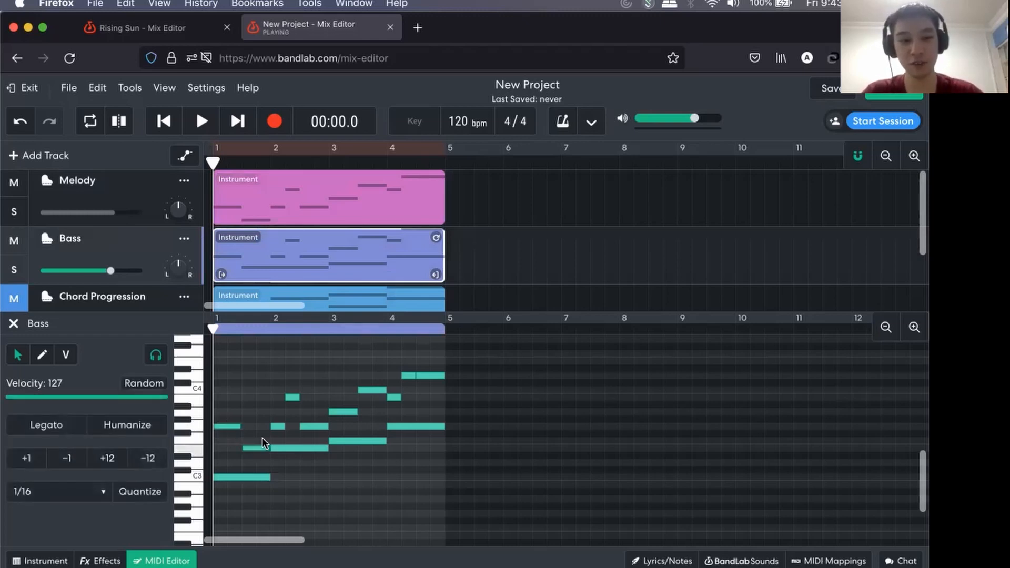
pyautogui.doubleClick(277, 426)
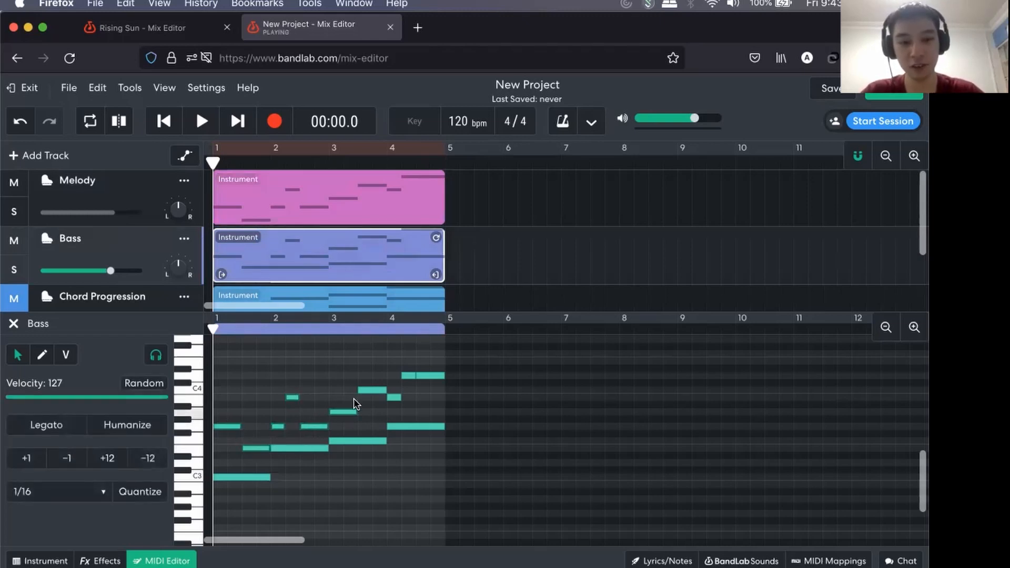
pyautogui.keyDown('shift'); pyautogui.click(393, 398); pyautogui.keyUp('shift')
pyautogui.keyDown('shift'); pyautogui.click(408, 376); pyautogui.keyUp('shift')
pyautogui.keyDown('shift'); pyautogui.click(430, 376); pyautogui.keyUp('shift')
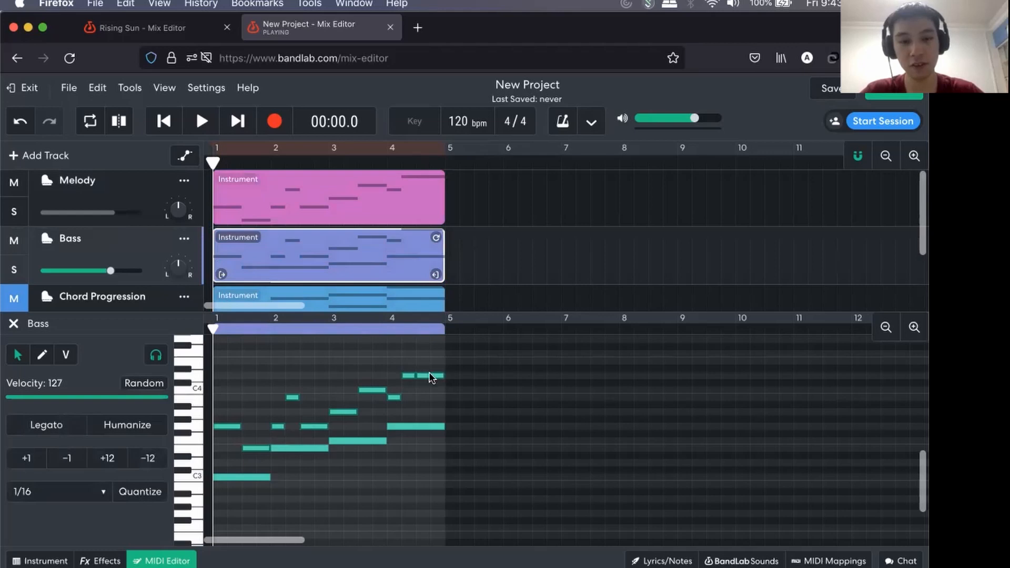
pyautogui.press('Delete')
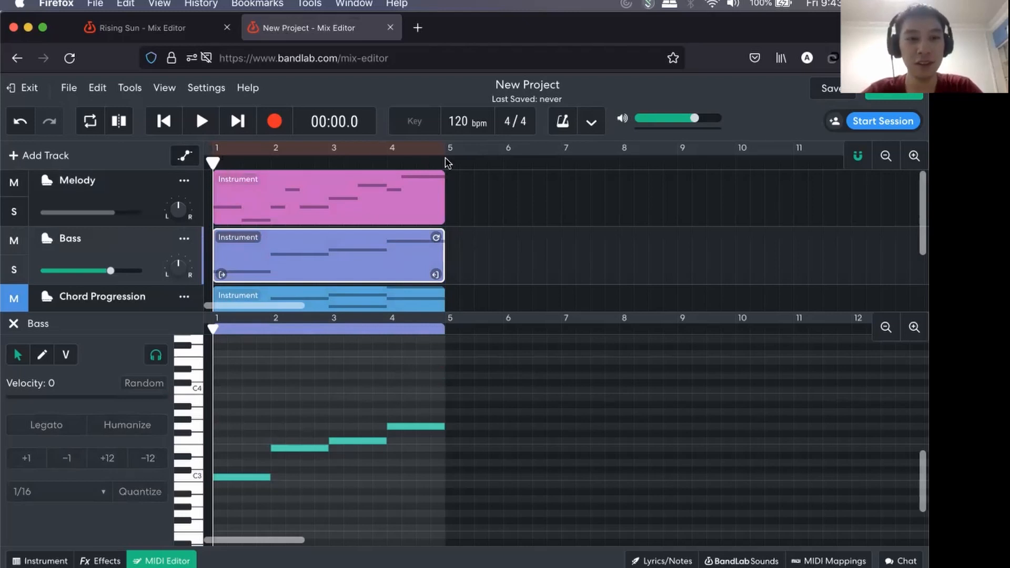
# Lower the computer's volume and play back the Melody and Bass tracks together from the start.
pyautogui.press('XF86AudioLowerVolume')
pyautogui.press('XF86AudioLowerVolume')
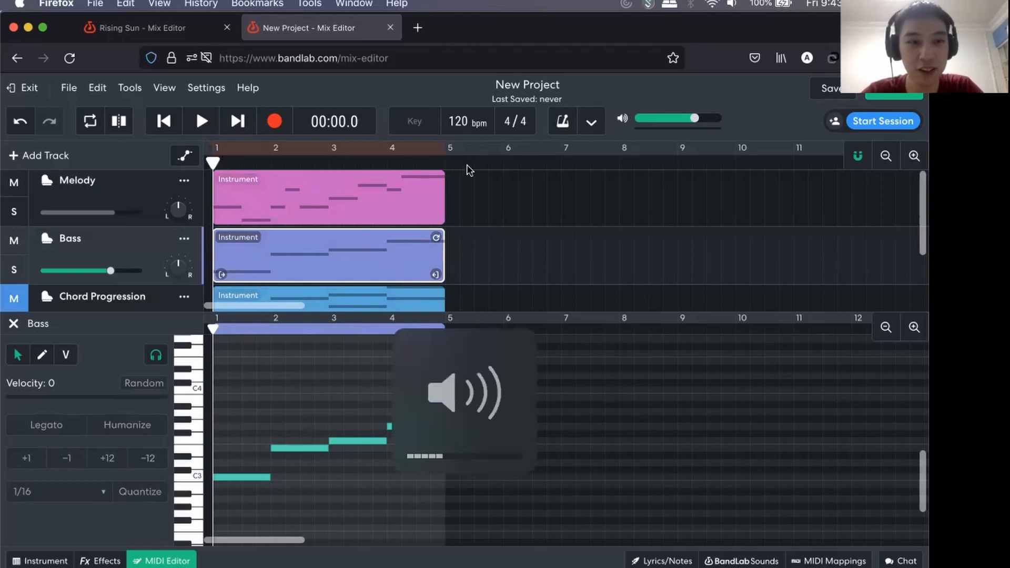
pyautogui.click(200, 122)
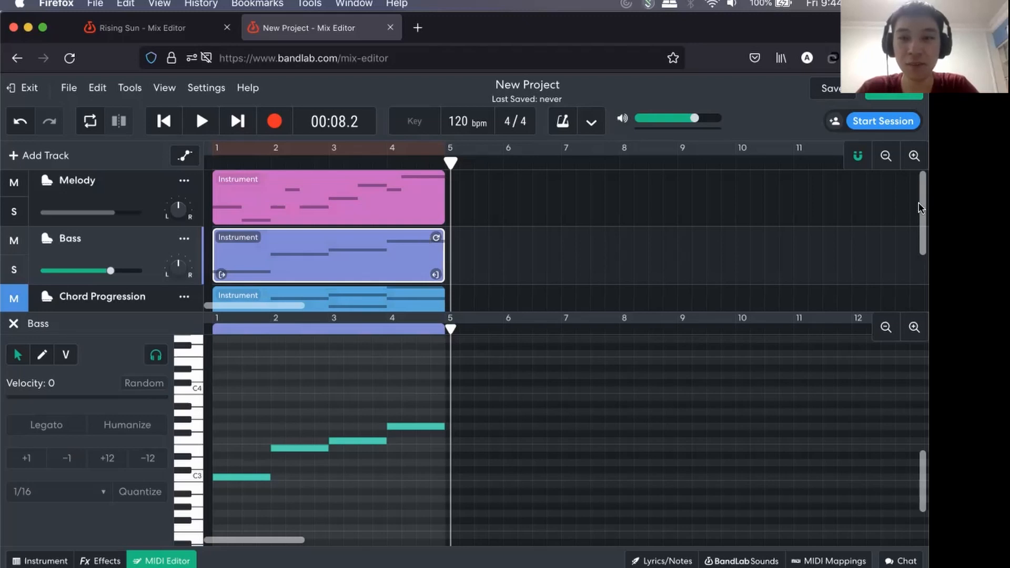
pyautogui.click(886, 155)
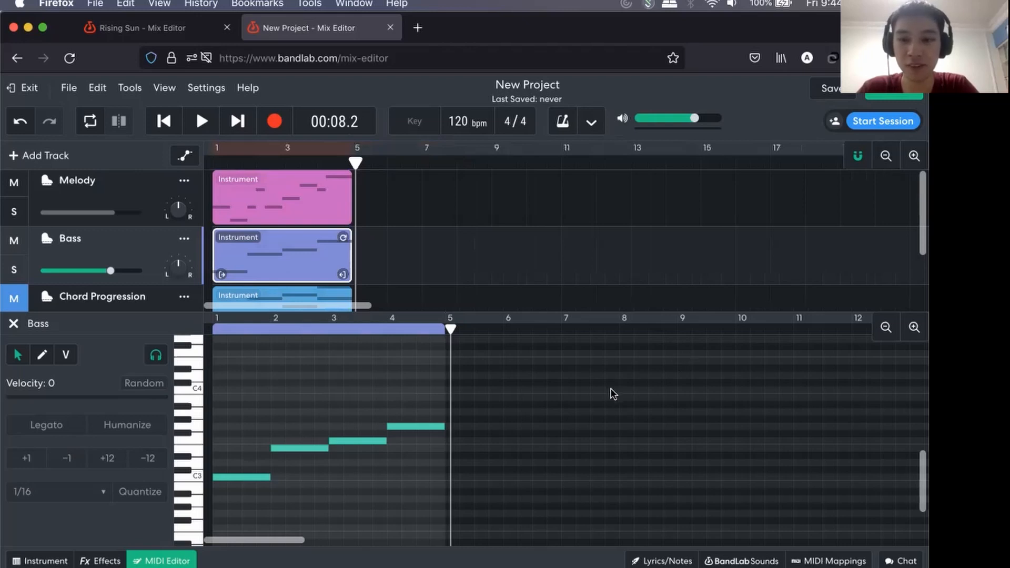
# Switch to the Google Slides presentation, review the Activity #2 goals and return to the BandLab project in Firefox.
pyautogui.press('super+Tab')
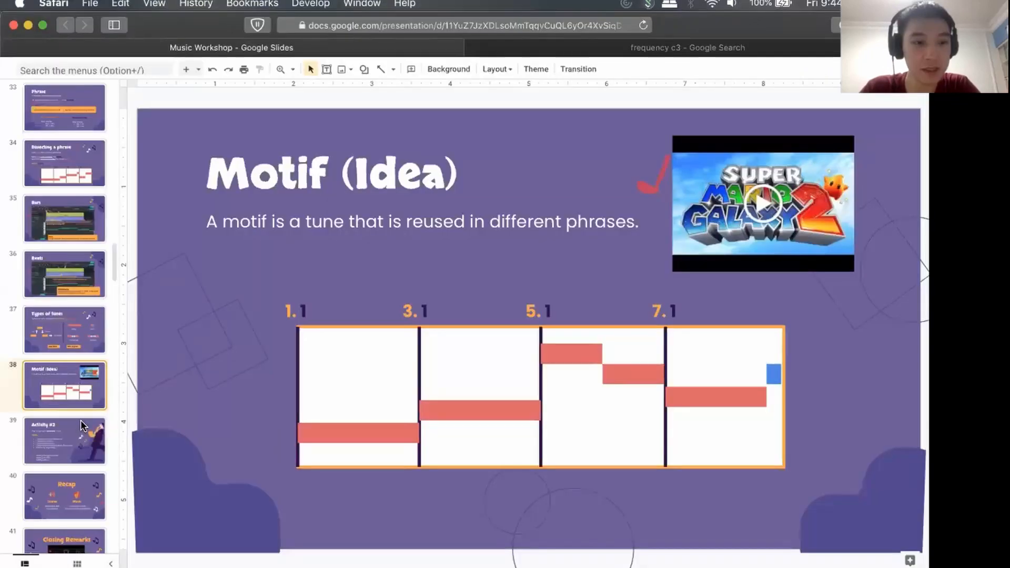
pyautogui.click(66, 387)
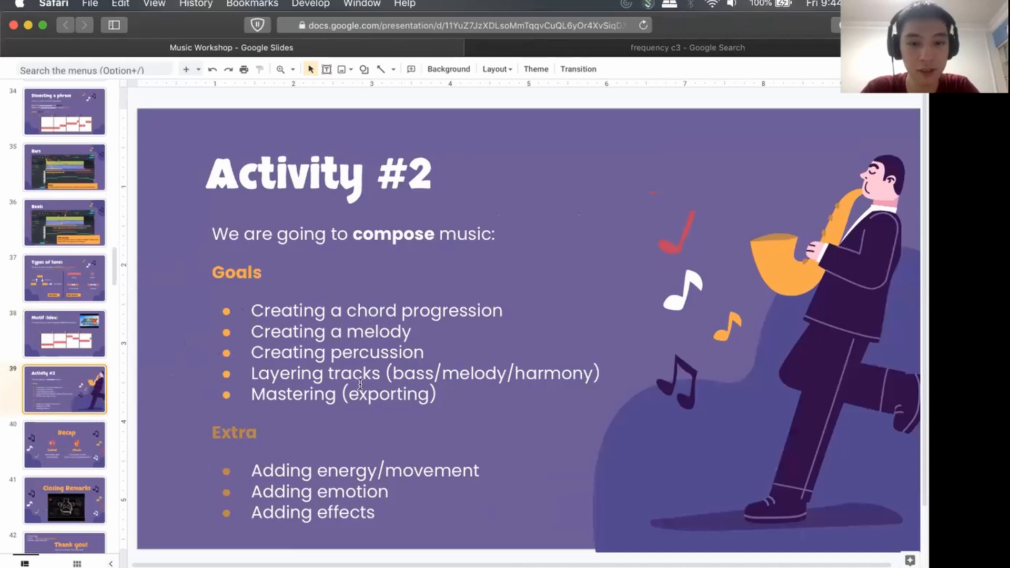
pyautogui.press('super+Tab')
# Enlarge the track area above the MIDI editor to fit all three tracks and select the Melody track.
pyautogui.scroll(-2, 268, 239)
pyautogui.scroll(2, 269, 238)
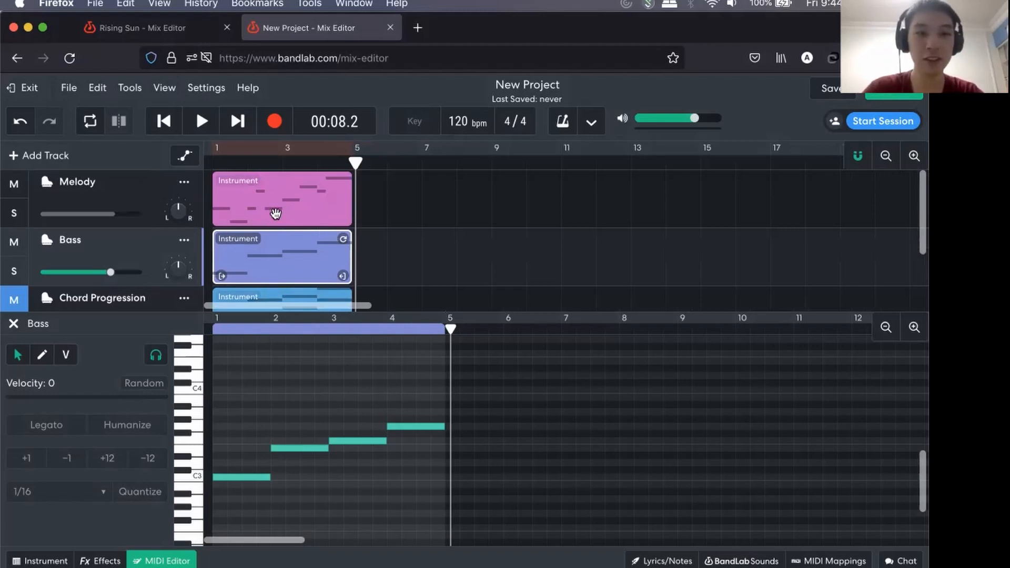
pyautogui.scroll(-2, 275, 213)
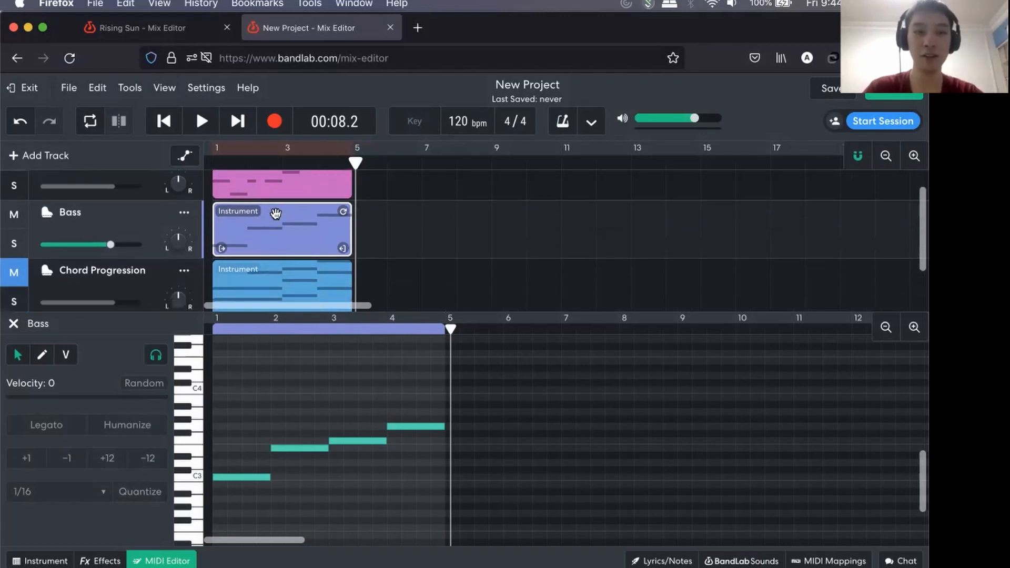
pyautogui.moveTo(478, 313); pyautogui.dragTo(466, 431)
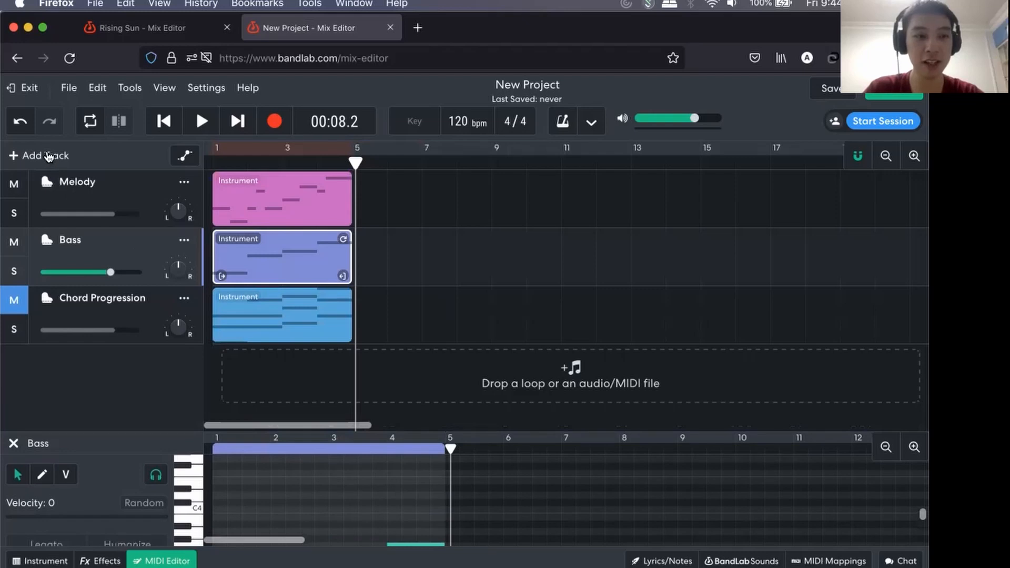
pyautogui.click(406, 222)
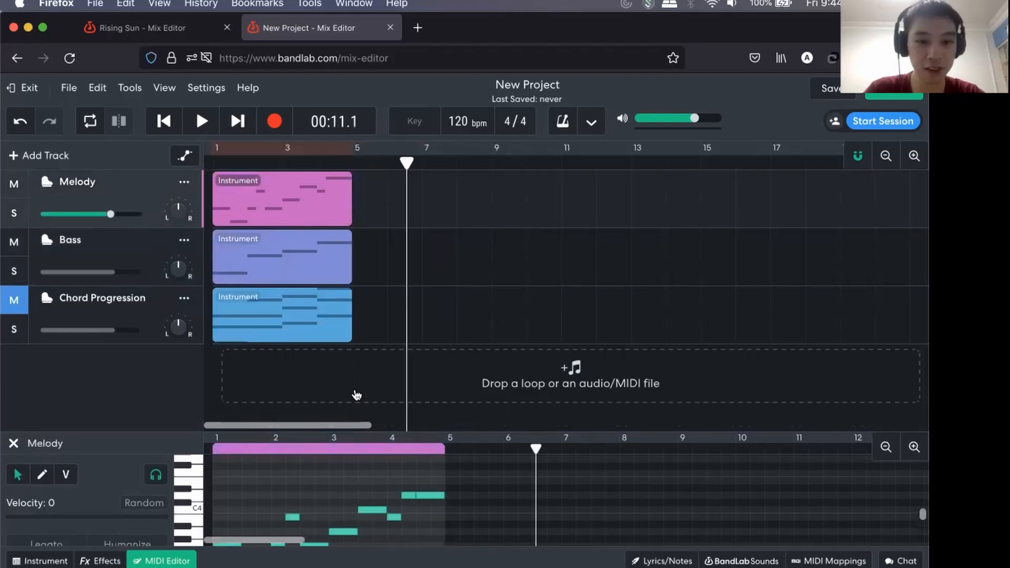
# Examine the available new-track types and the instrument categories for the Bass track, then return to its MIDI notes.
pyautogui.click(36, 156)
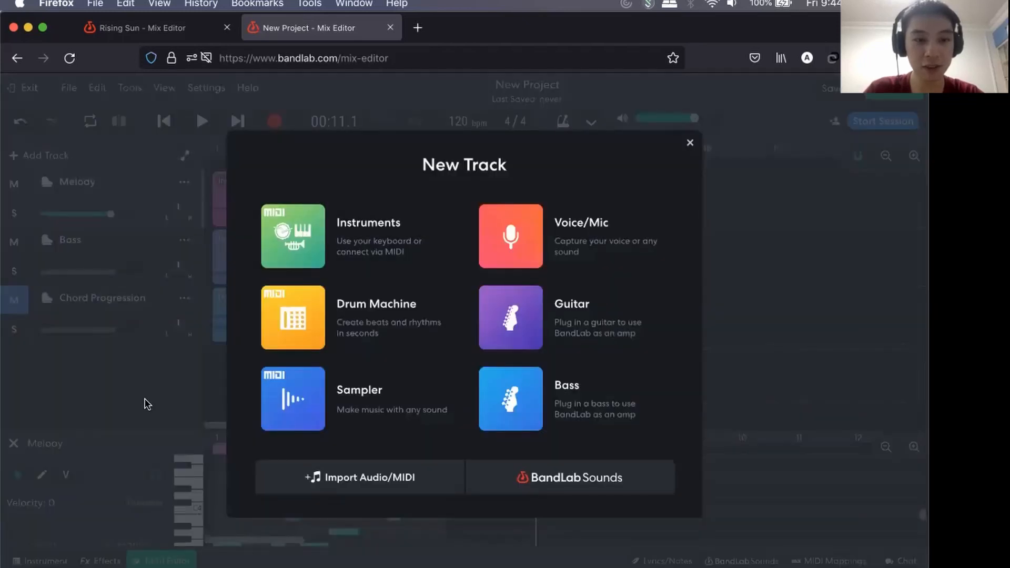
pyautogui.click(147, 404)
pyautogui.click(75, 251)
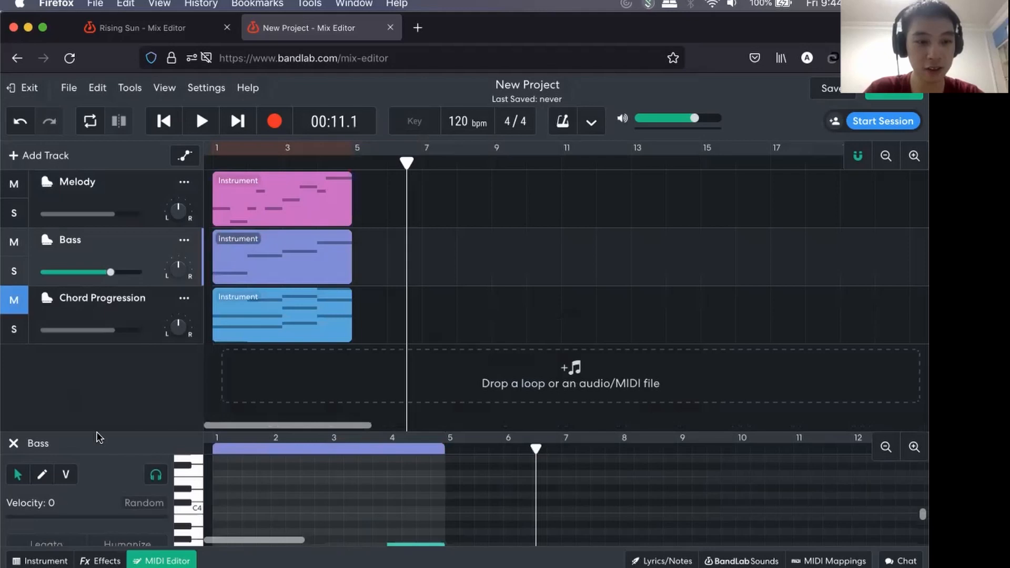
pyautogui.click(40, 562)
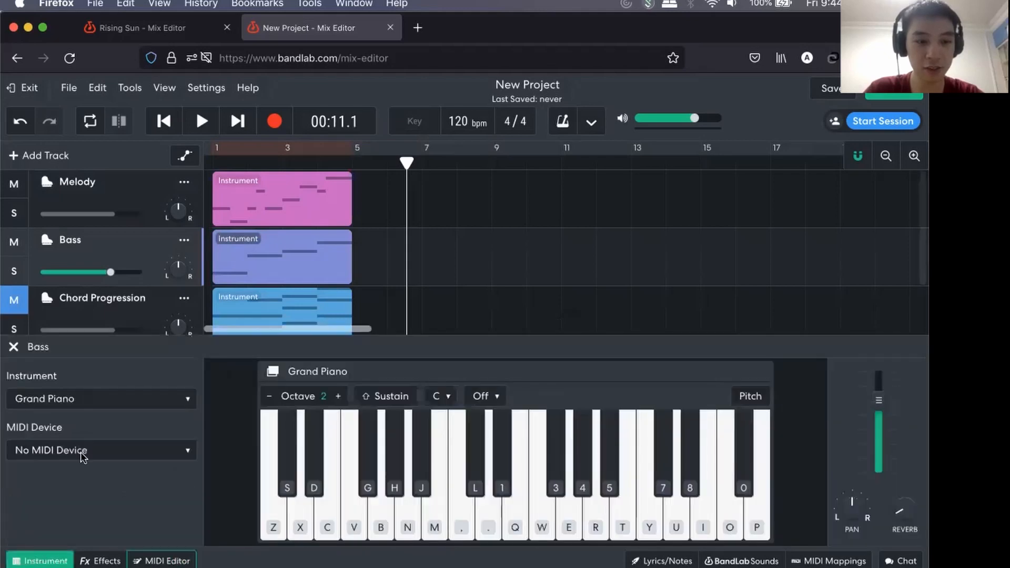
pyautogui.click(105, 403)
pyautogui.moveTo(182, 403)
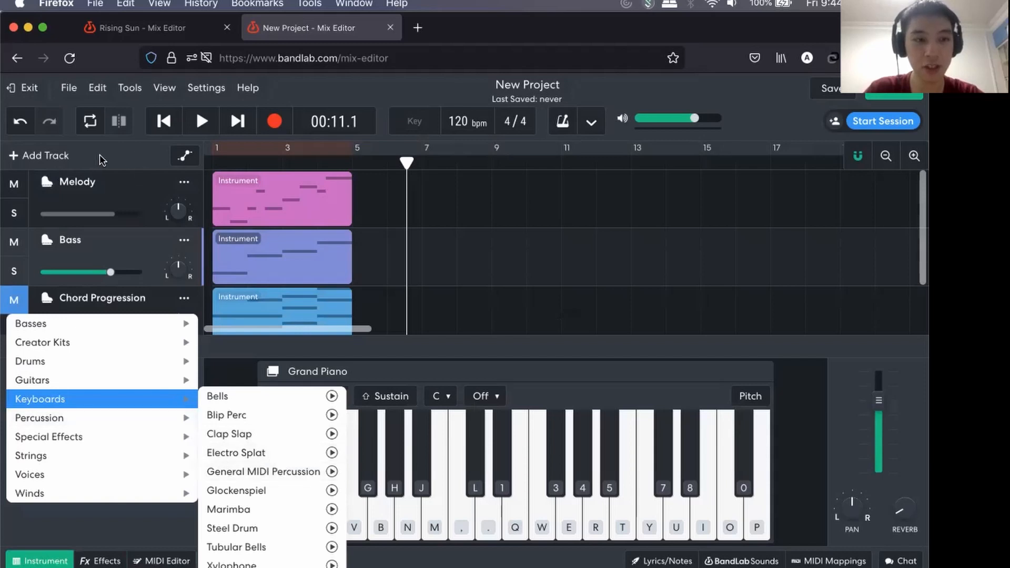
pyautogui.click(140, 523)
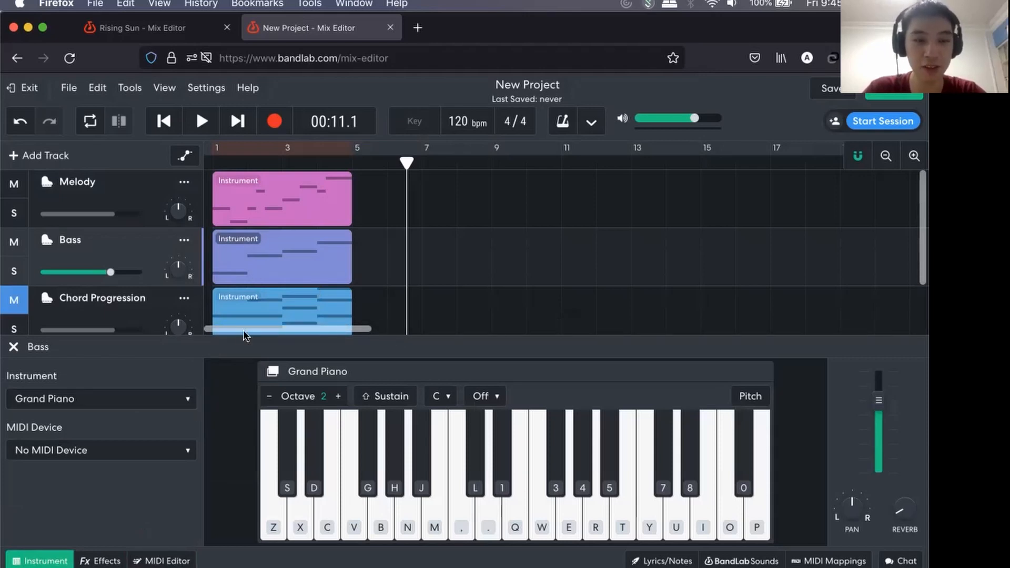
pyautogui.click(163, 561)
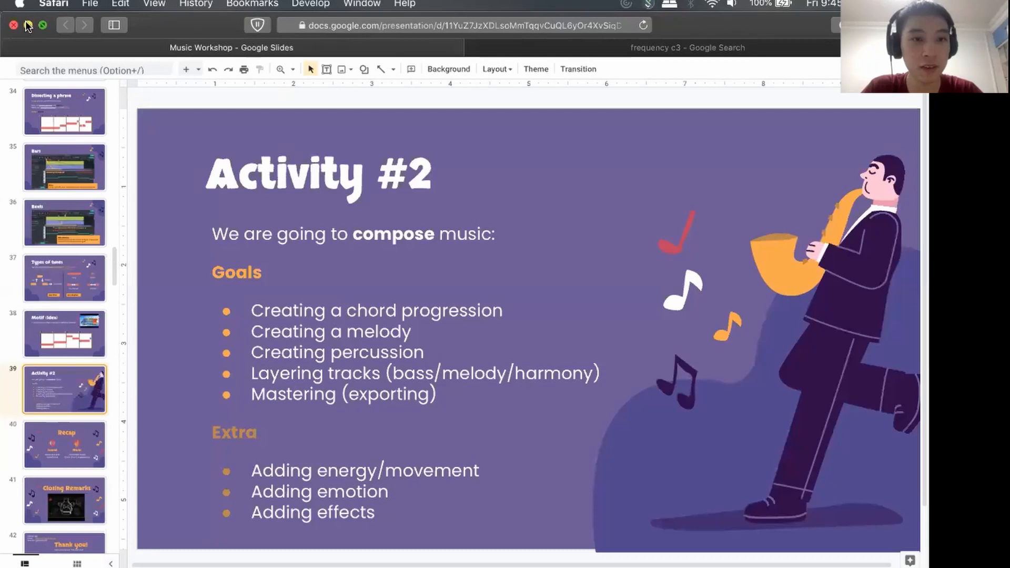
# Clear the open Safari windows off the desktop, bring Discord to the front and move its window down to uncover the desktop.
pyautogui.click(27, 25)
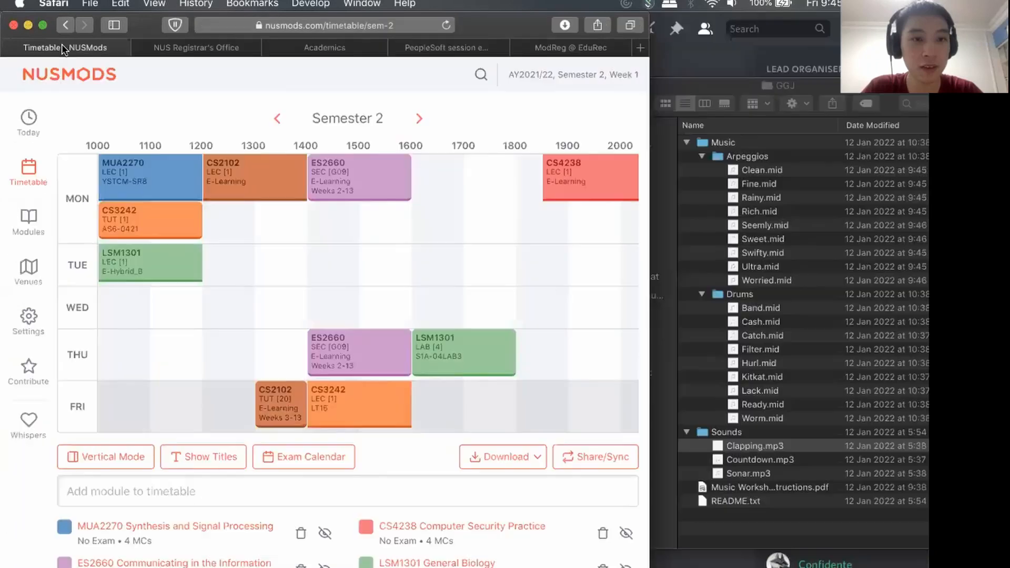
pyautogui.click(28, 25)
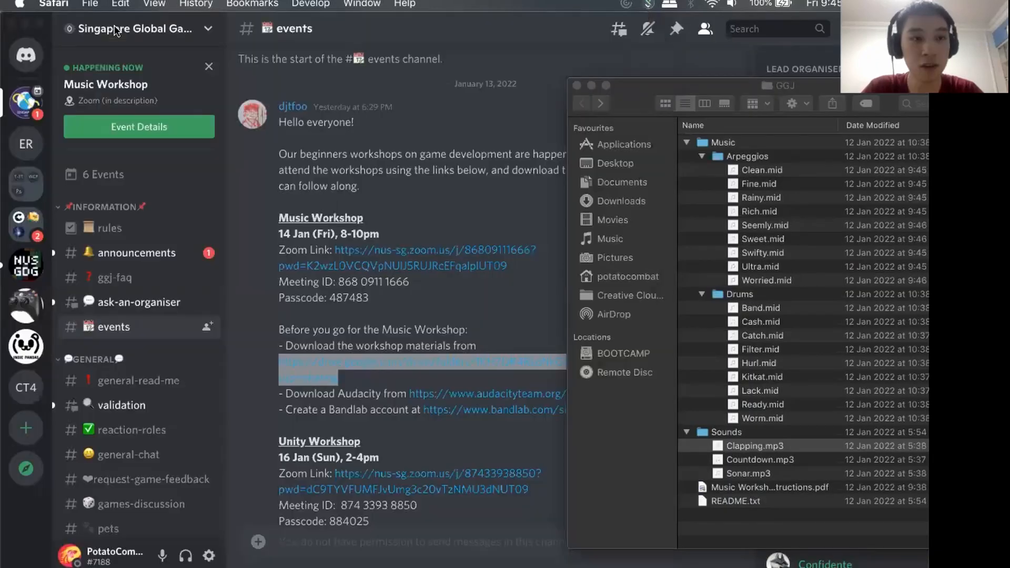
pyautogui.click(30, 27)
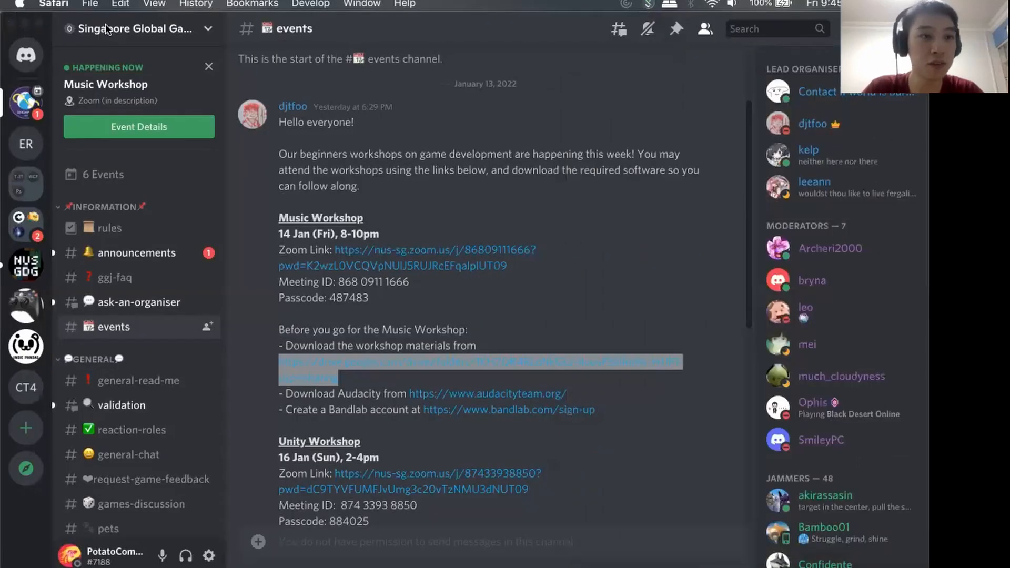
pyautogui.moveTo(99, 18); pyautogui.dragTo(267, 212)
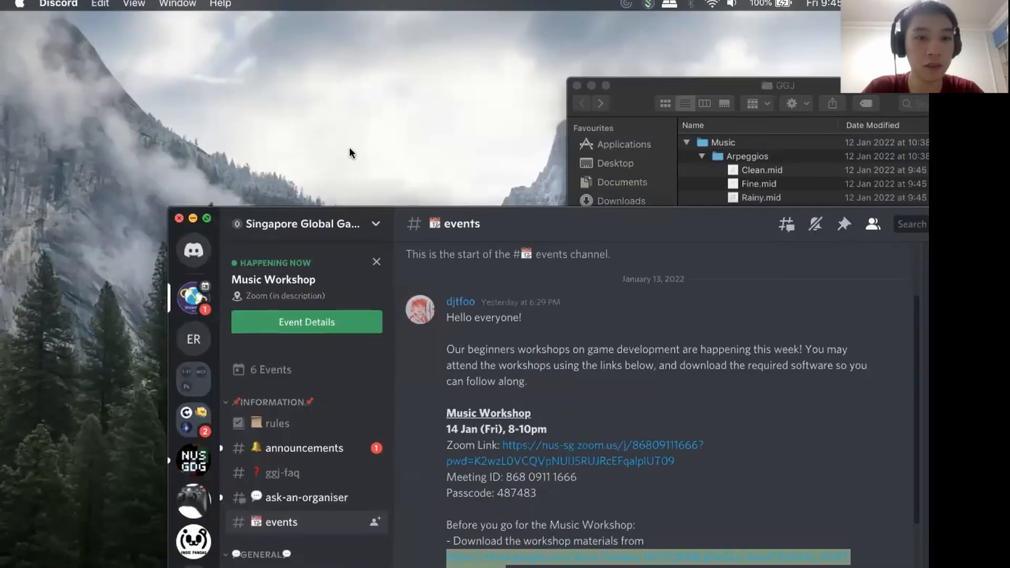
# Uncover the GGJ folder in Finder and import Filter.mid from its Drums folder into the BandLab project in Firefox.
pyautogui.click(193, 217)
pyautogui.moveTo(836, 90); pyautogui.dragTo(383, 99)
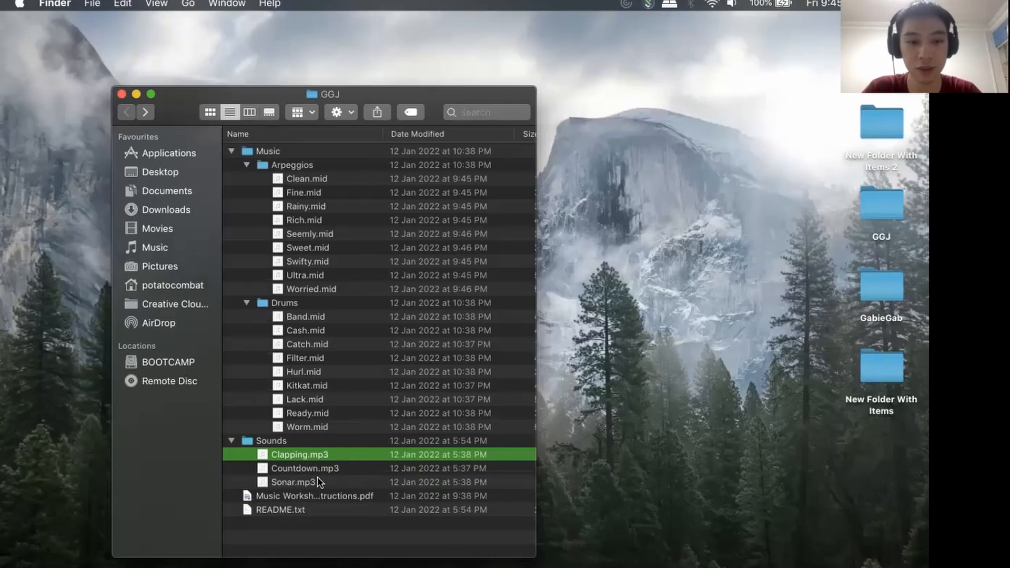
pyautogui.click(300, 317)
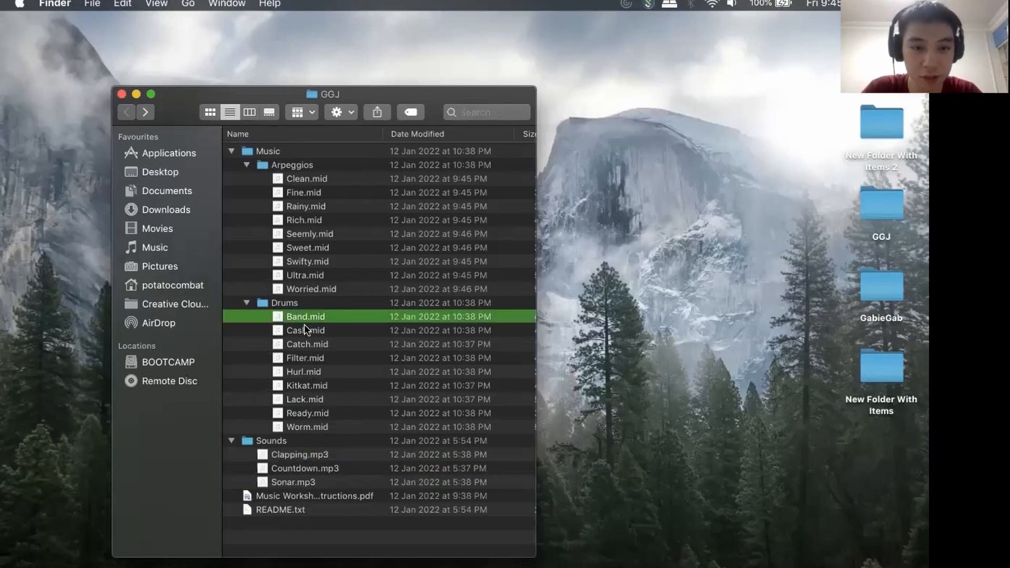
pyautogui.click(305, 374)
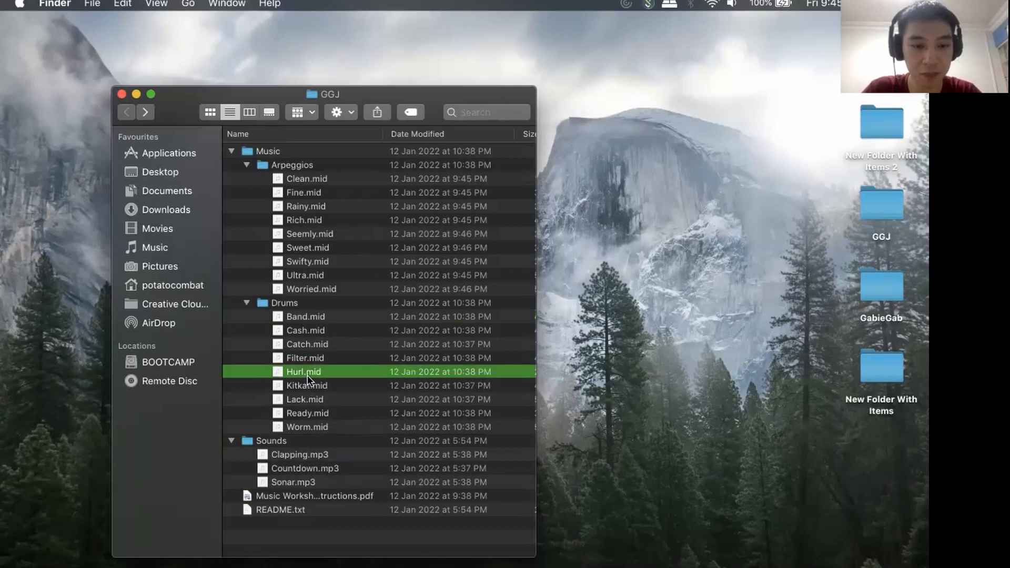
pyautogui.moveTo(302, 357); pyautogui.dragTo(255, 374)
pyautogui.press('super+Tab')
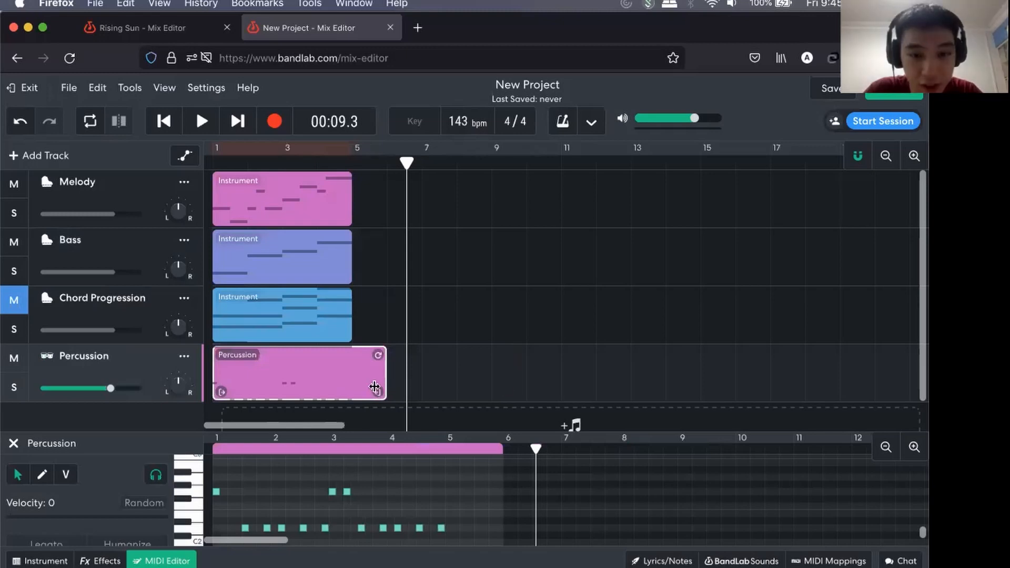
# Trim the Percussion region to end at bar 5 like the other regions and move its track above Chord Progression.
pyautogui.moveTo(375, 388); pyautogui.dragTo(343, 394)
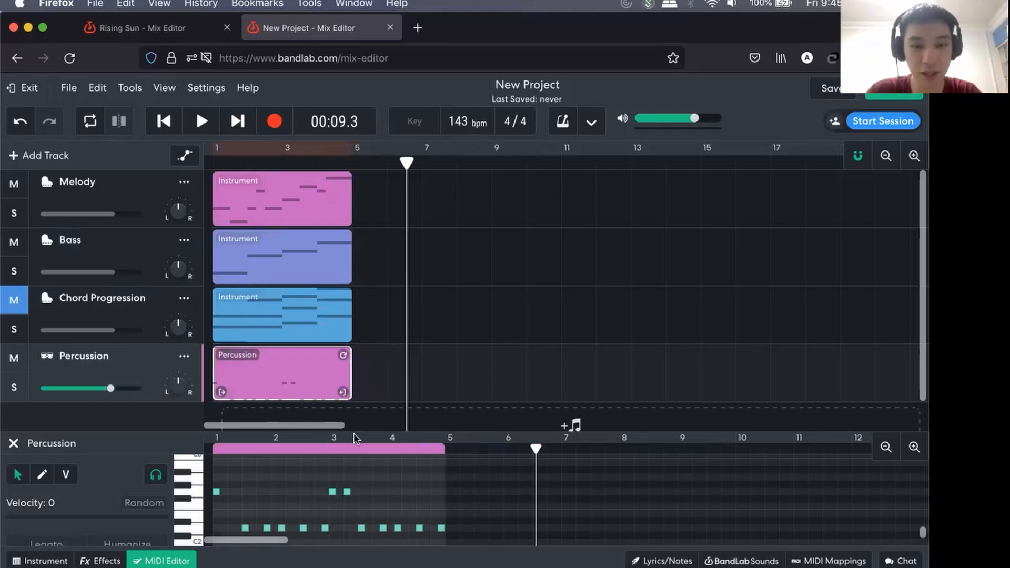
pyautogui.moveTo(140, 300); pyautogui.dragTo(158, 353)
pyautogui.click(465, 298)
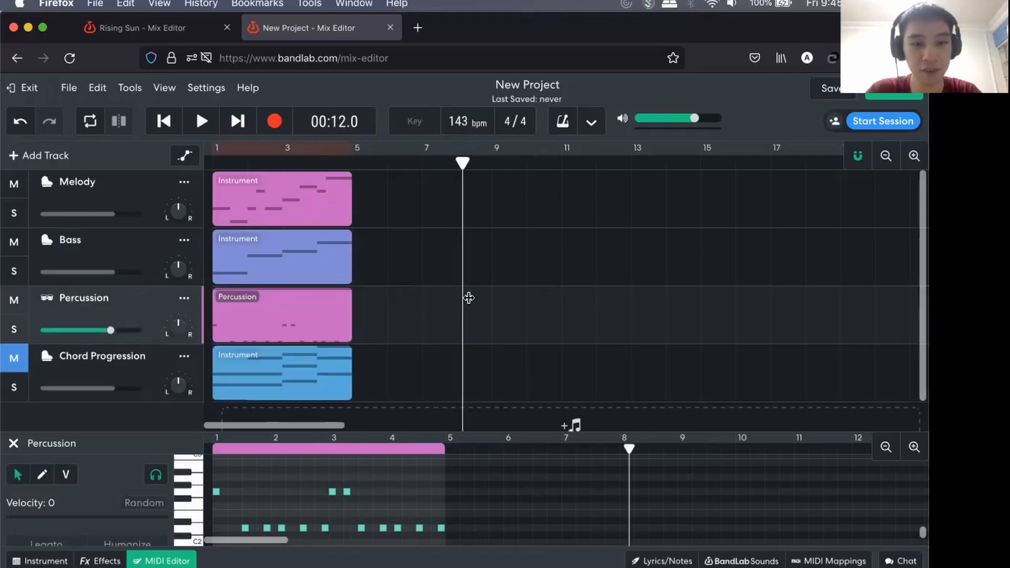
# Change the Percussion track's color to yellow-green.
pyautogui.click(216, 299)
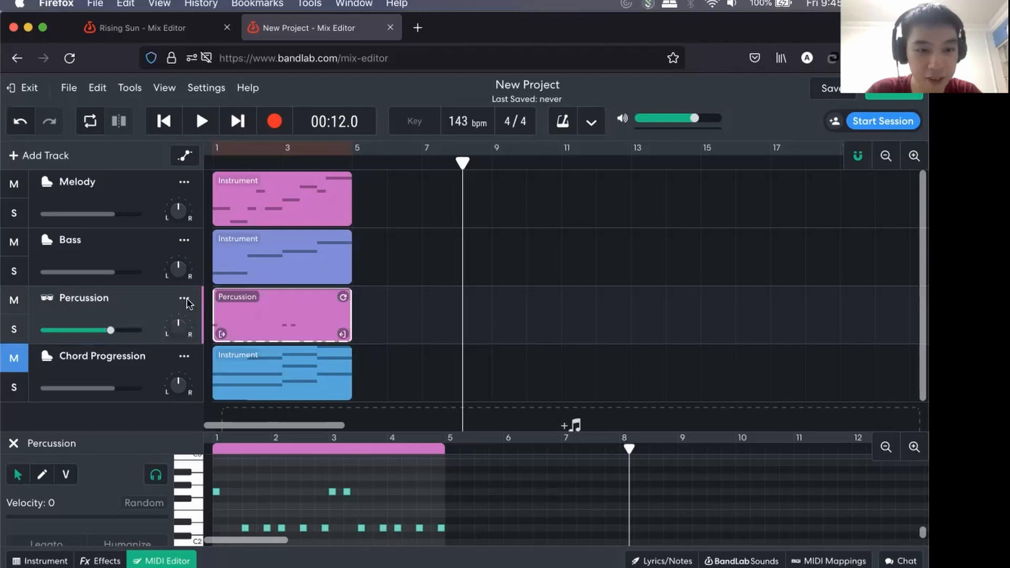
pyautogui.click(184, 298)
pyautogui.click(291, 292)
pyautogui.click(431, 310)
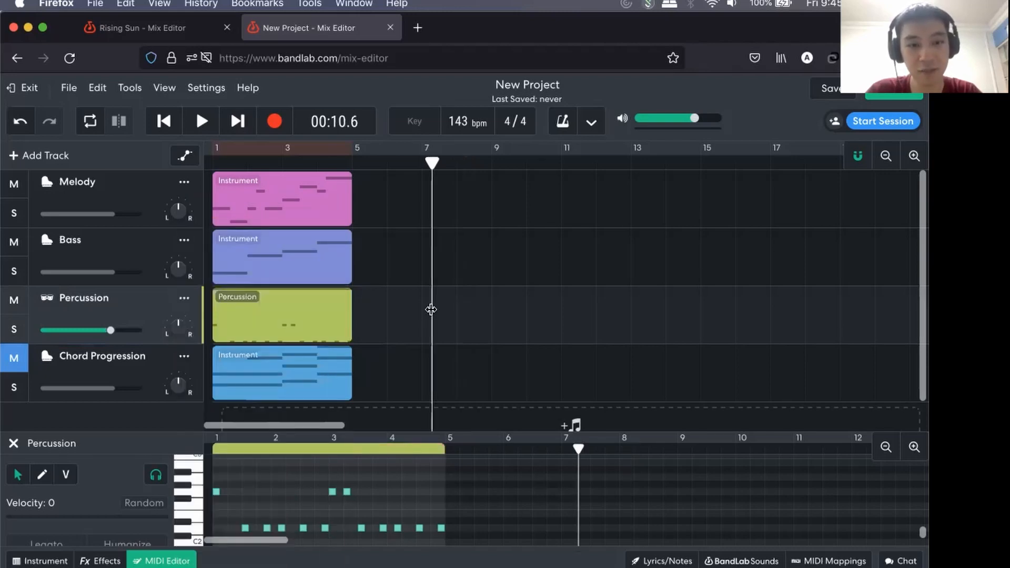
# Return the playhead to the start, lower the system volume and play the arrangement through its four bars.
pyautogui.moveTo(435, 160); pyautogui.dragTo(178, 176)
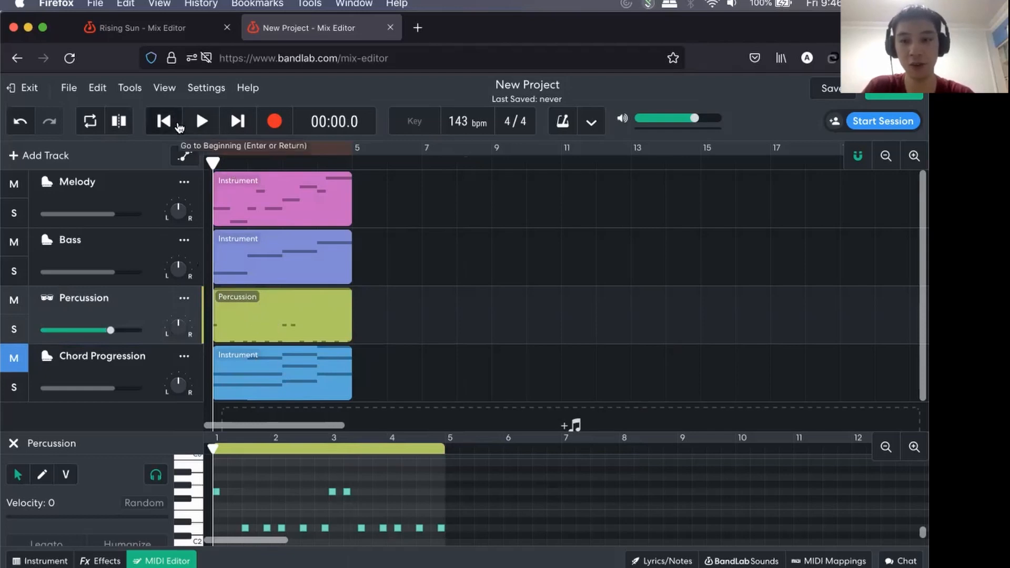
pyautogui.press('XF86AudioLowerVolume')
pyautogui.press('XF86AudioLowerVolume')
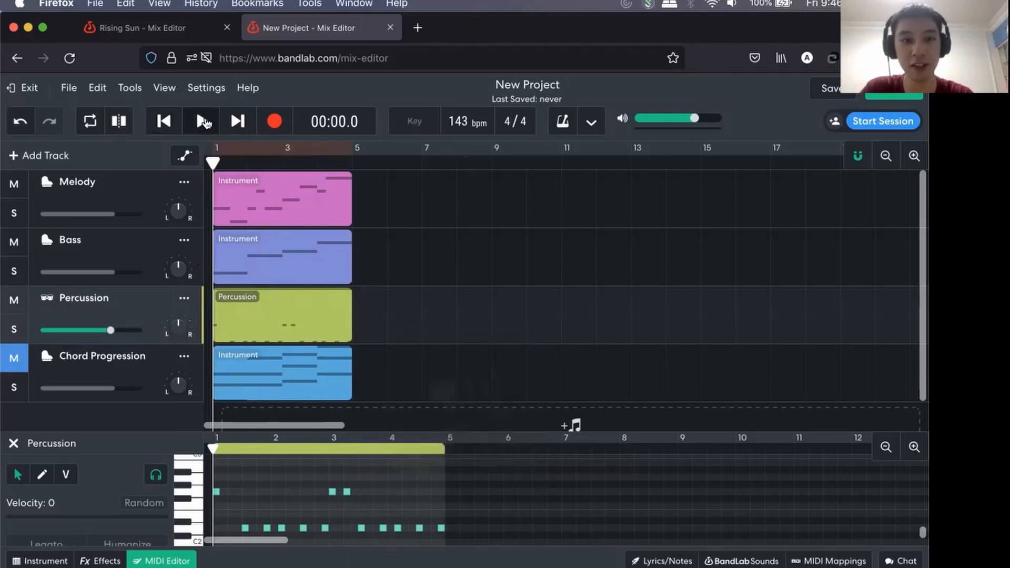
pyautogui.click(204, 122)
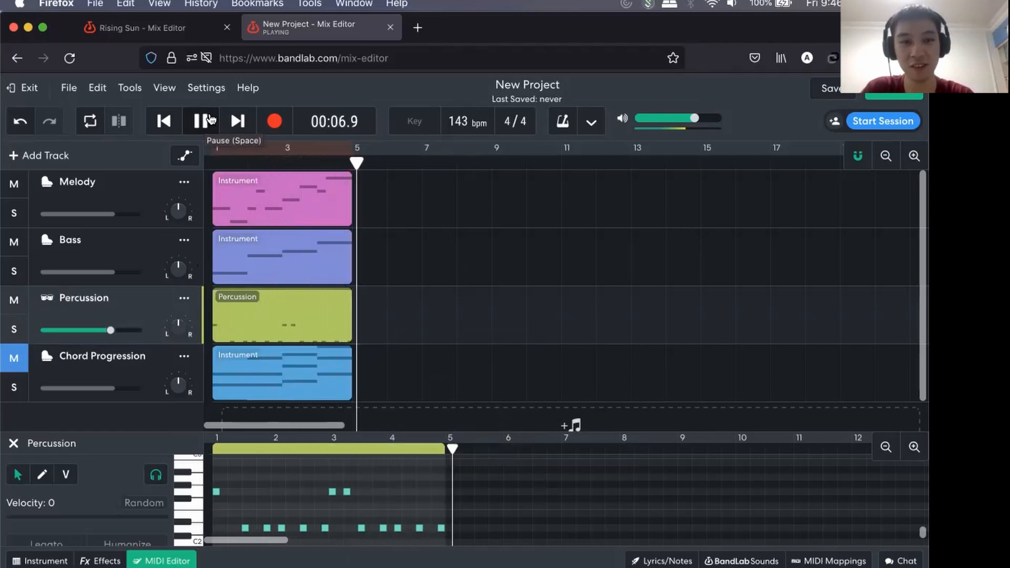
pyautogui.press('space')
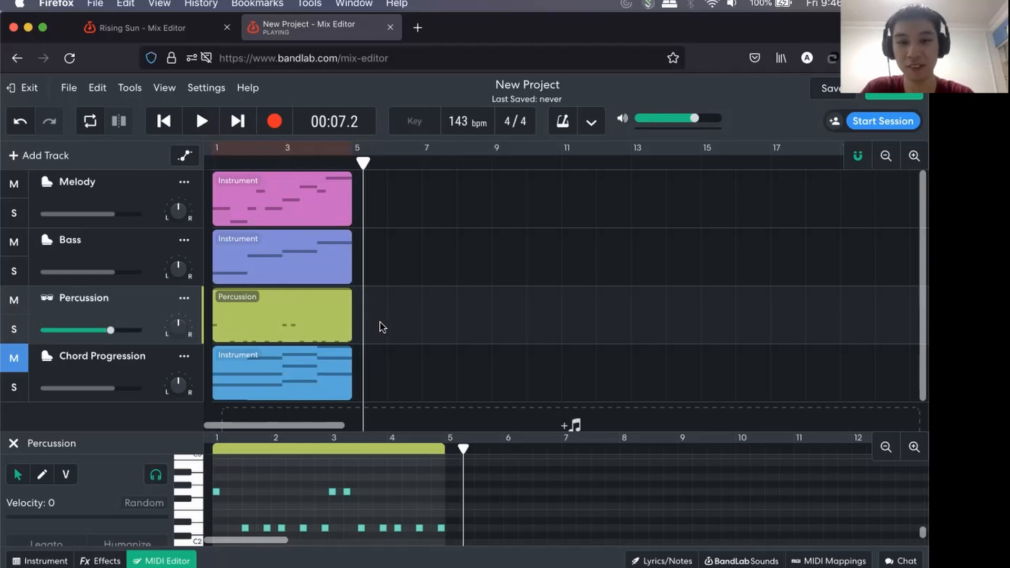
# Return the playhead to the start and go through the regions of all four tracks, ending on the Chord Progression notes.
pyautogui.click(286, 204)
pyautogui.moveTo(374, 428)
pyautogui.mouseDown()
pyautogui.moveTo(392, 316)
pyautogui.moveTo(382, 429)
pyautogui.mouseUp()
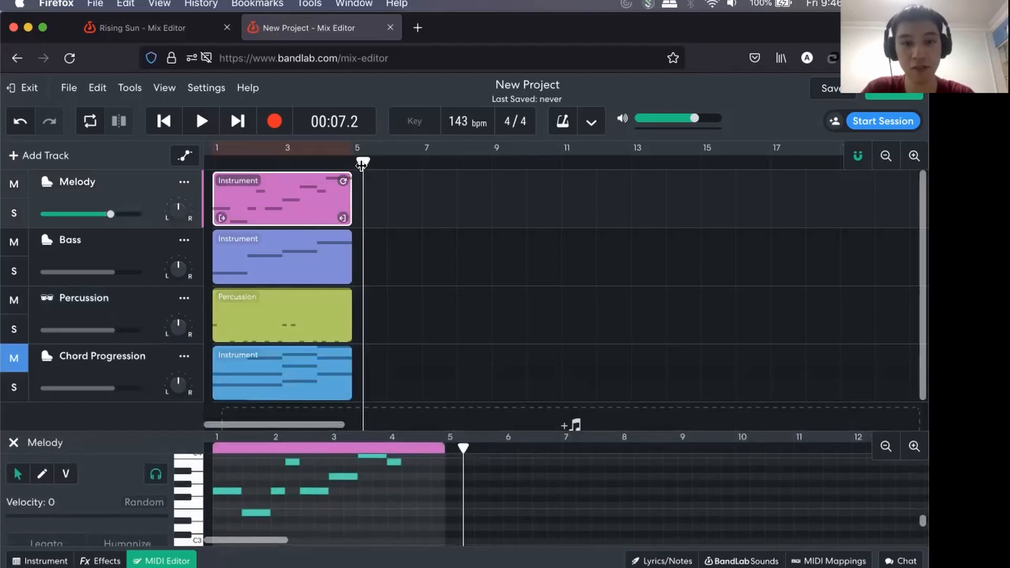
pyautogui.moveTo(251, 164); pyautogui.dragTo(196, 167)
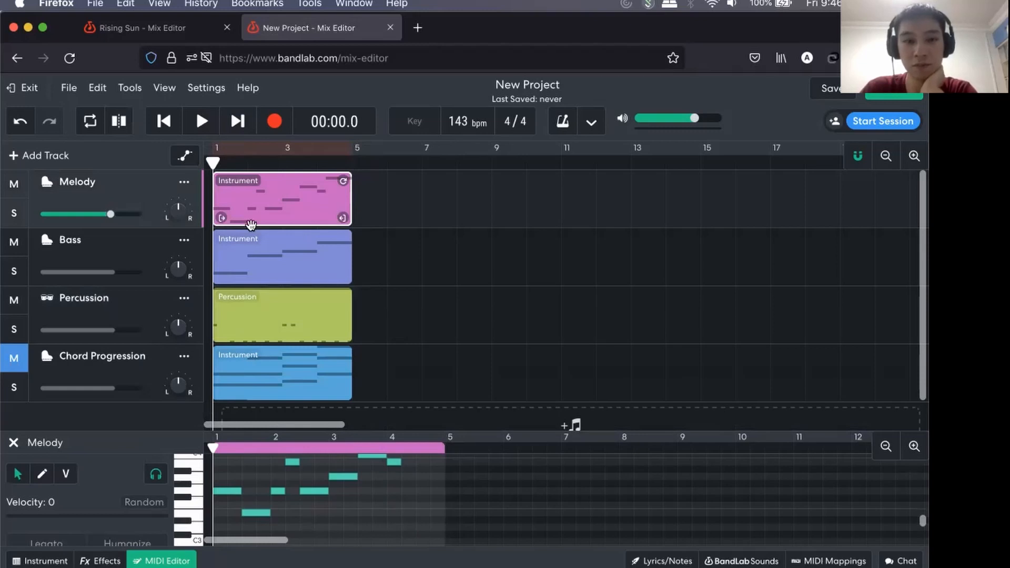
pyautogui.click(251, 249)
pyautogui.click(257, 202)
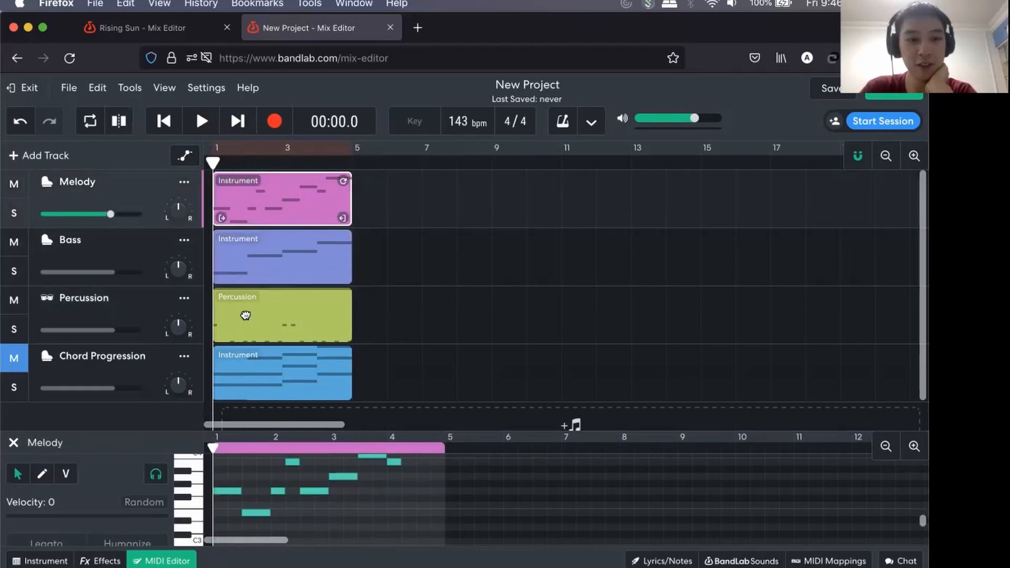
pyautogui.click(246, 314)
pyautogui.click(252, 374)
pyautogui.scroll(-1, 272, 356)
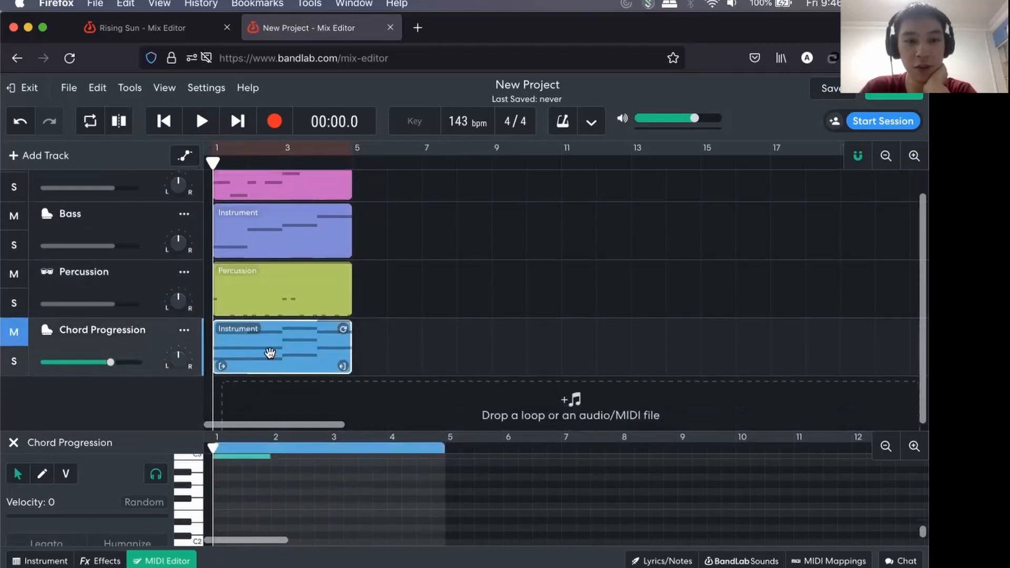
pyautogui.scroll(5, 267, 468)
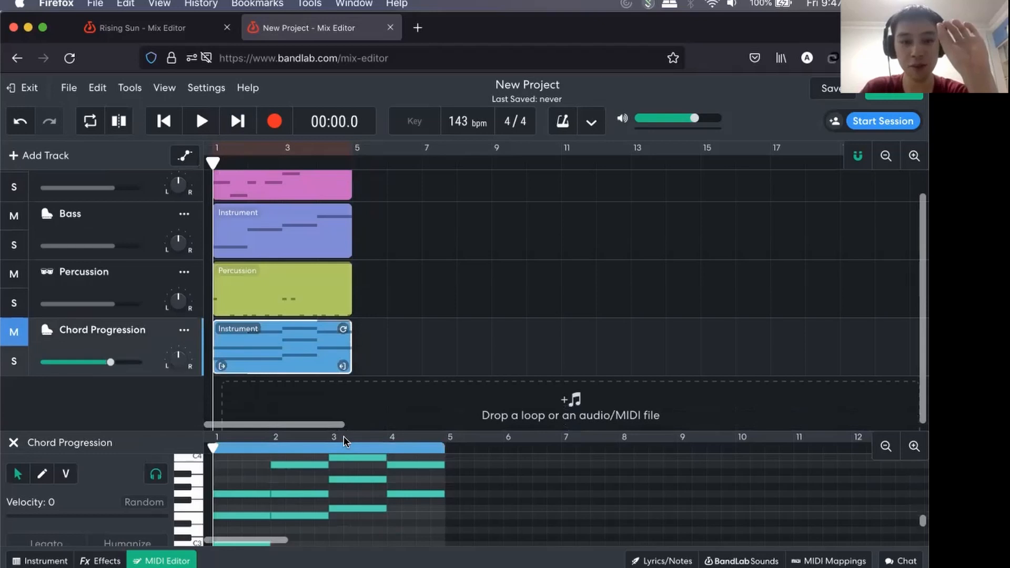
# Enlarge the MIDI editor and compare the notes of the Chord Progression, Melody and Bass regions.
pyautogui.moveTo(344, 346); pyautogui.dragTo(344, 343)
pyautogui.scroll(2, 346, 389)
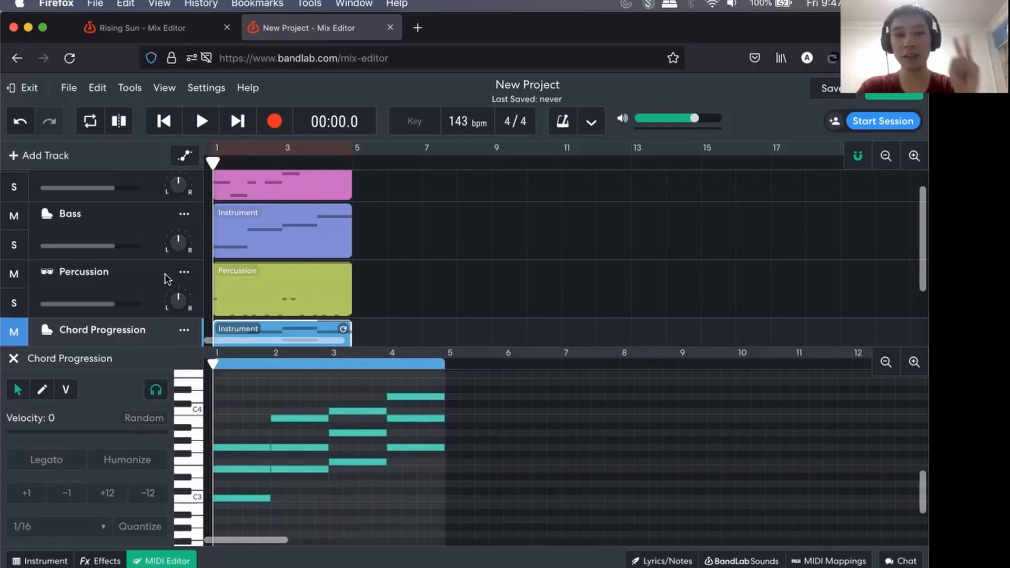
pyautogui.scroll(1, 166, 279)
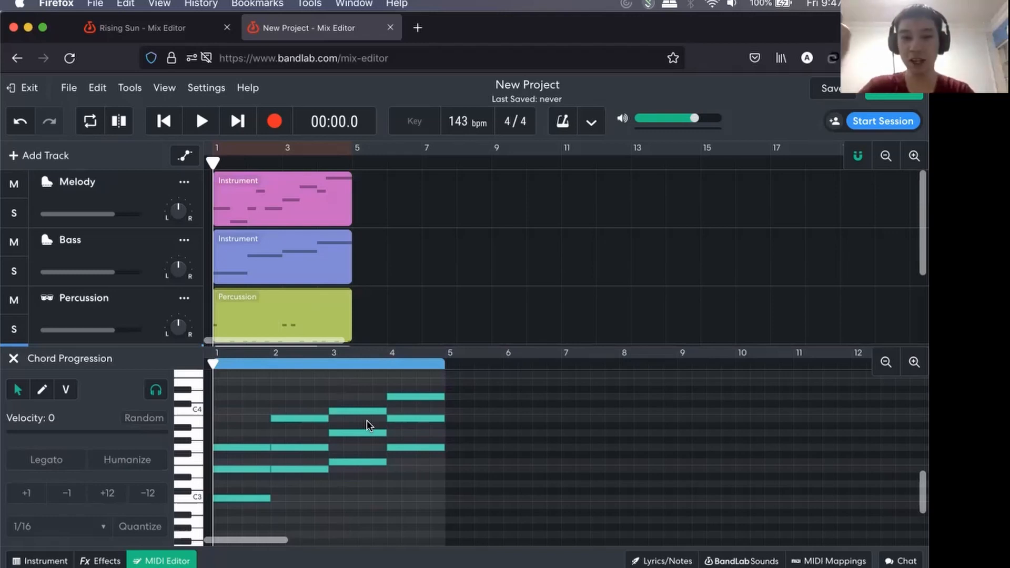
pyautogui.click(256, 211)
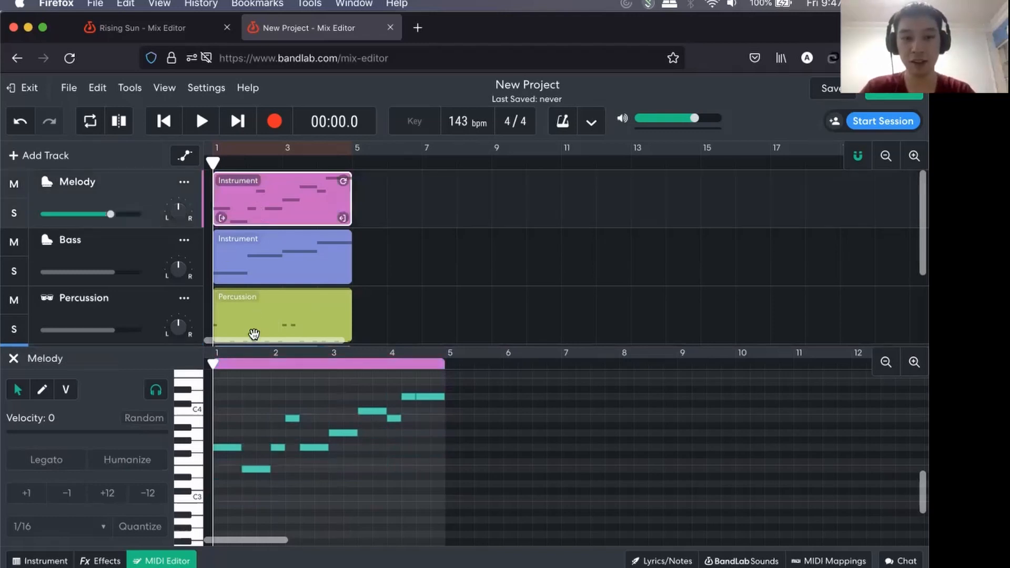
pyautogui.click(262, 271)
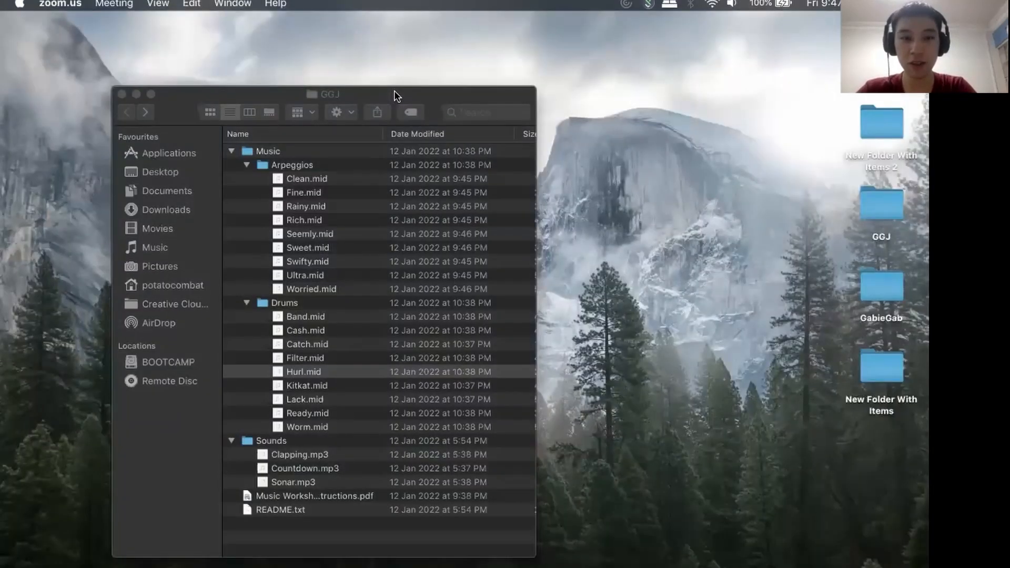
pyautogui.moveTo(395, 95); pyautogui.dragTo(467, 97)
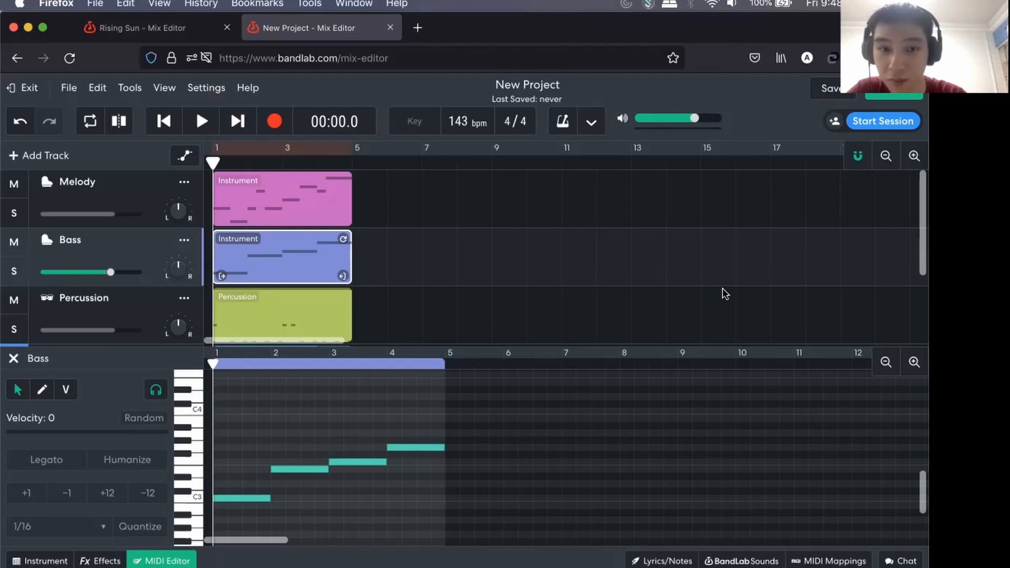
pyautogui.scroll(-2, 536, 263)
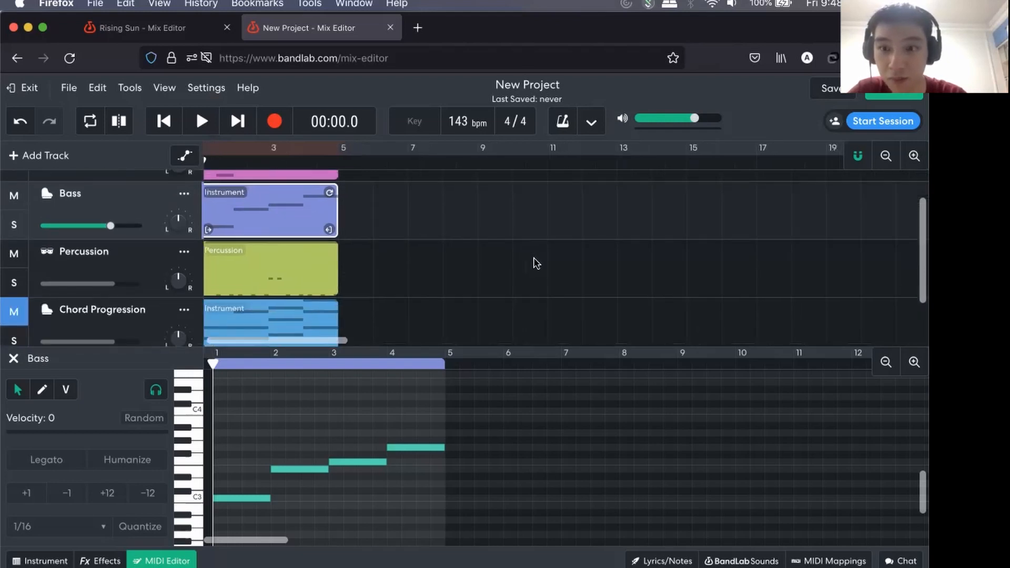
pyautogui.scroll(1, 537, 263)
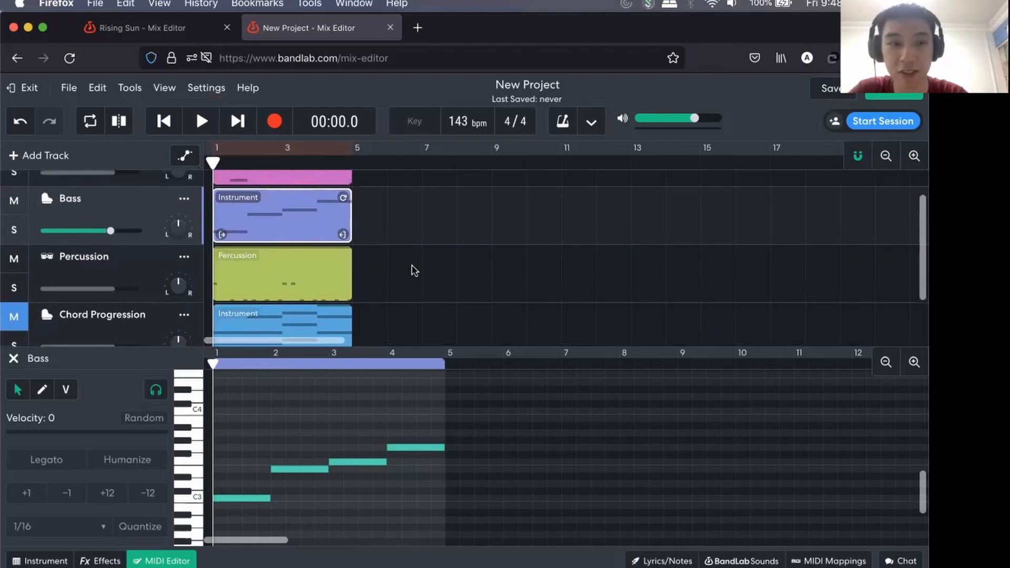
# Add a new instrument track below Chord Progression and name it Percussion.
pyautogui.click(140, 265)
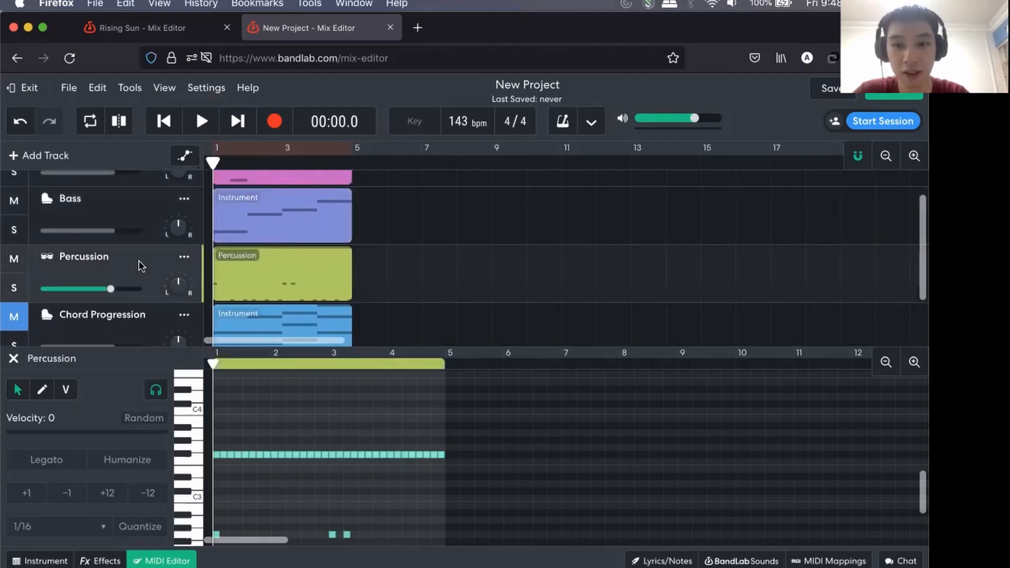
pyautogui.click(13, 156)
pyautogui.click(307, 247)
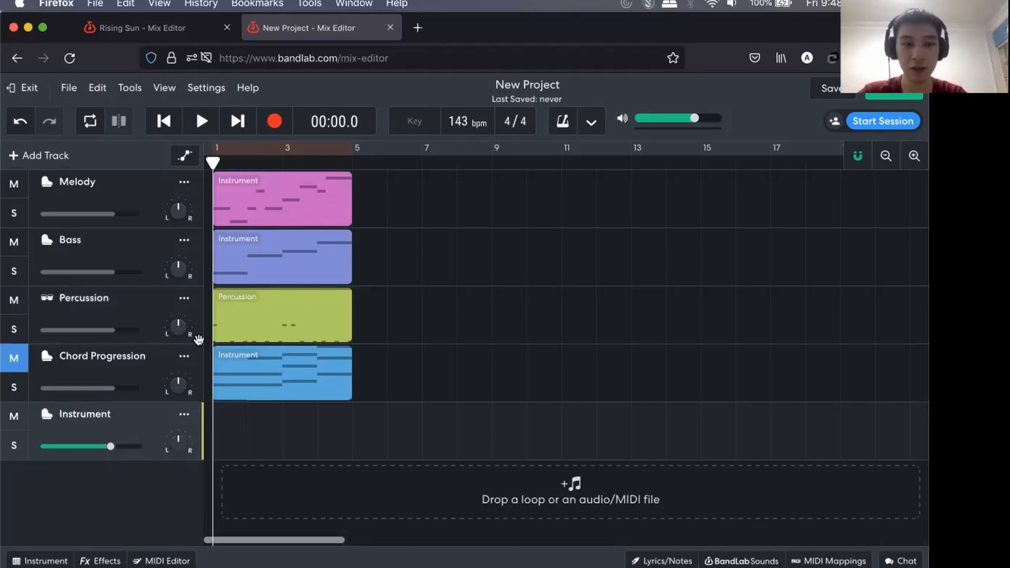
pyautogui.click(143, 419)
pyautogui.press('super+a')
pyautogui.write('Percu')
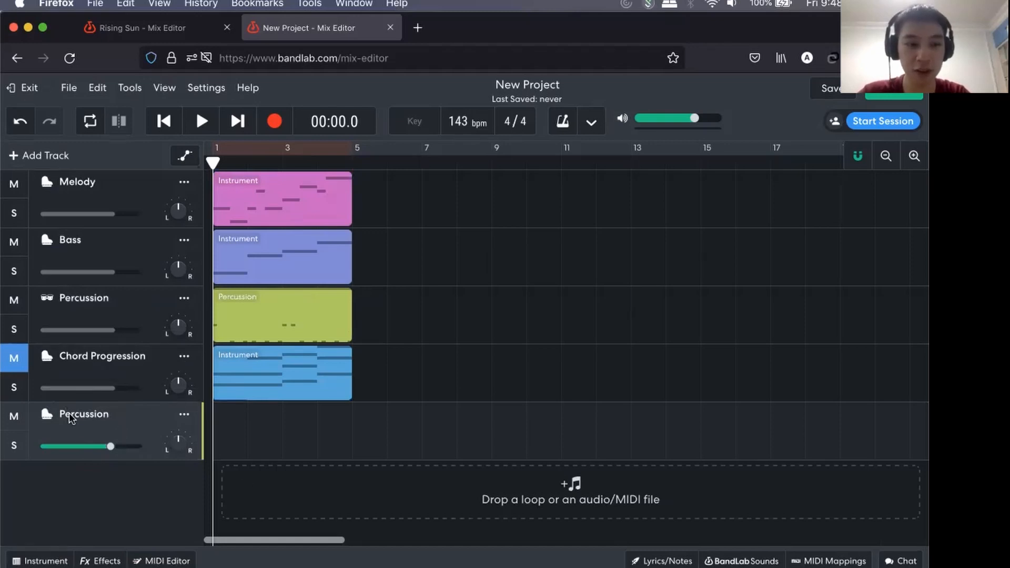
# Set the new Percussion track's instrument to General MIDI Percussion, test its sound and close the instrument view.
pyautogui.click(39, 561)
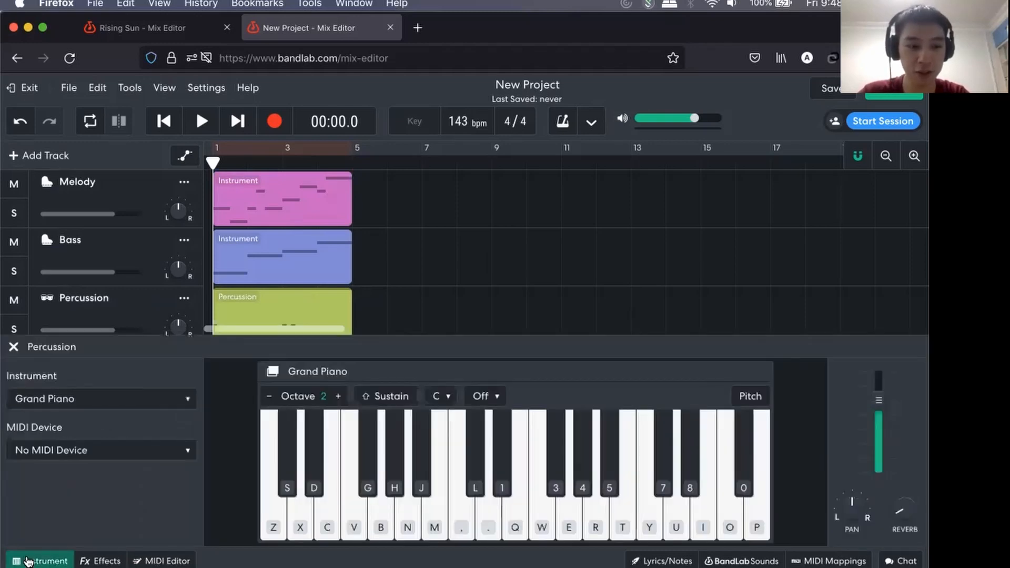
pyautogui.click(91, 402)
pyautogui.moveTo(151, 418)
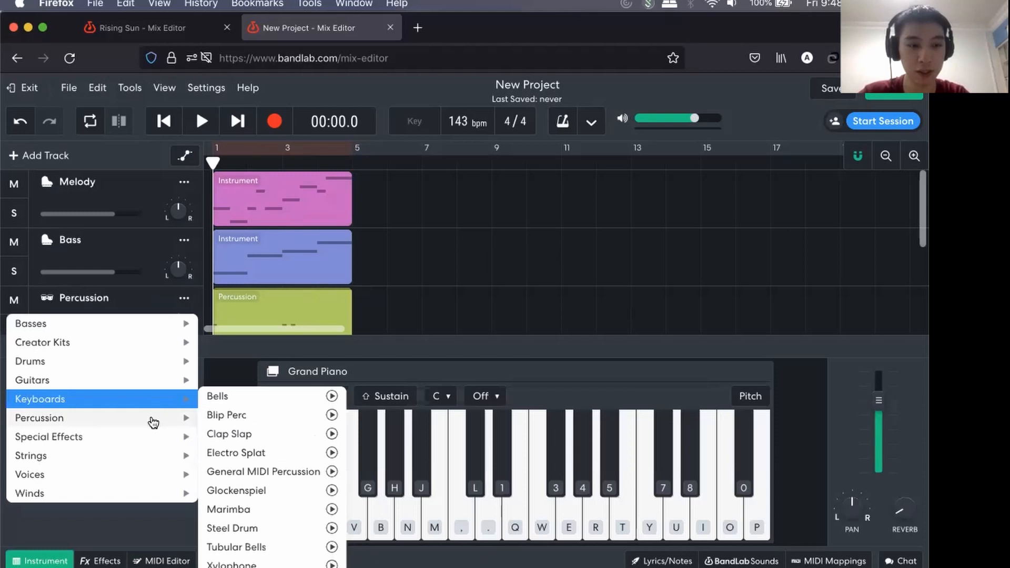
pyautogui.click(265, 471)
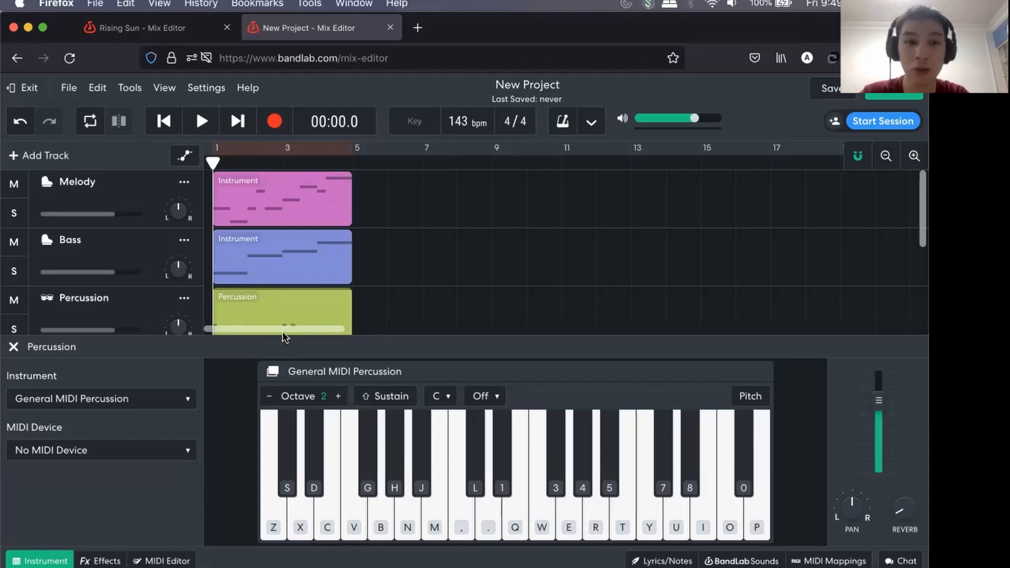
pyautogui.click(284, 419)
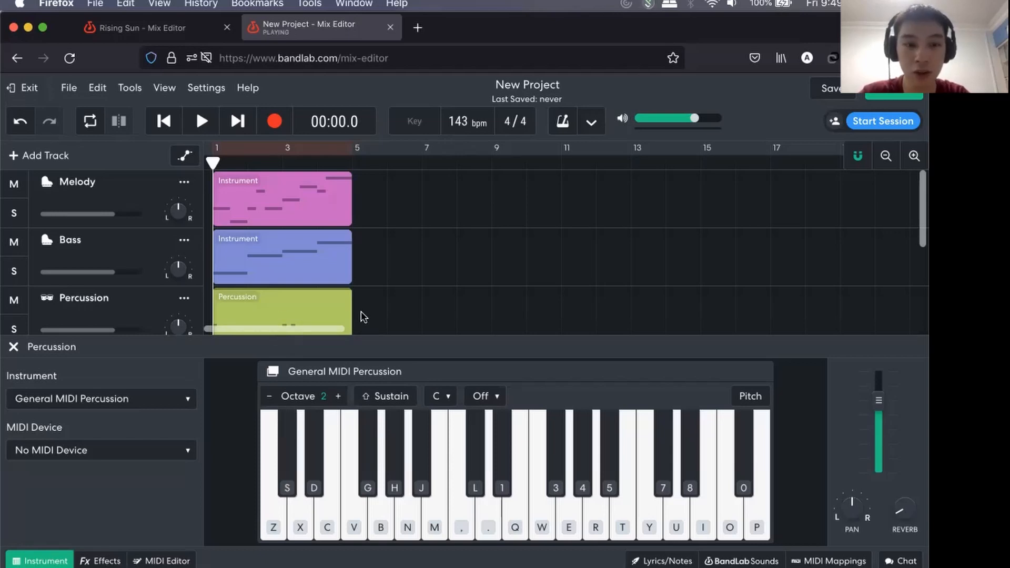
pyautogui.click(44, 560)
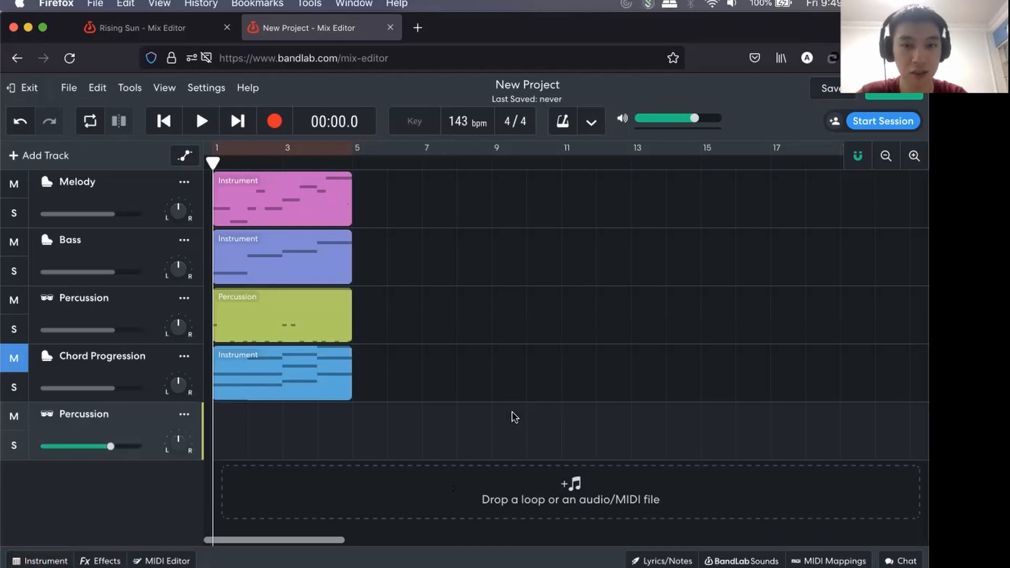
# Examine the audio/MIDI import dialog and the GGJ folder's contents, cancel the import and keep the playhead at the start.
pyautogui.click(569, 494)
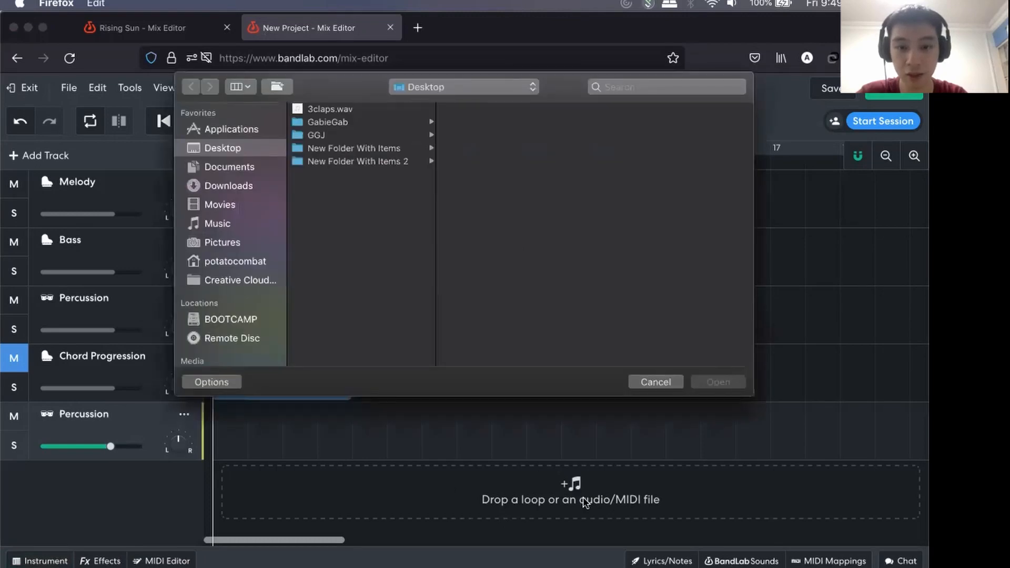
pyautogui.click(342, 136)
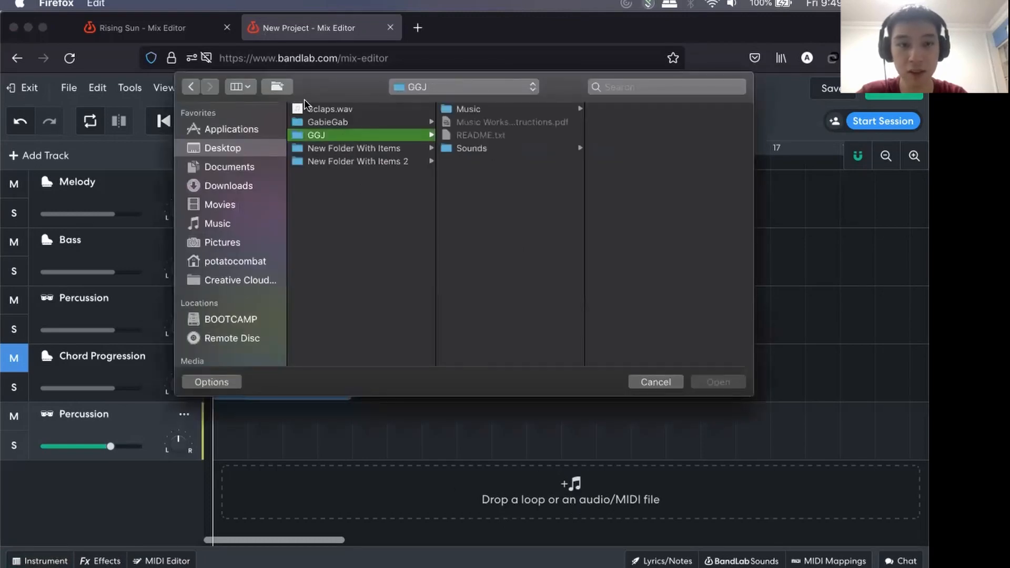
pyautogui.click(652, 384)
pyautogui.moveTo(213, 161); pyautogui.dragTo(179, 190)
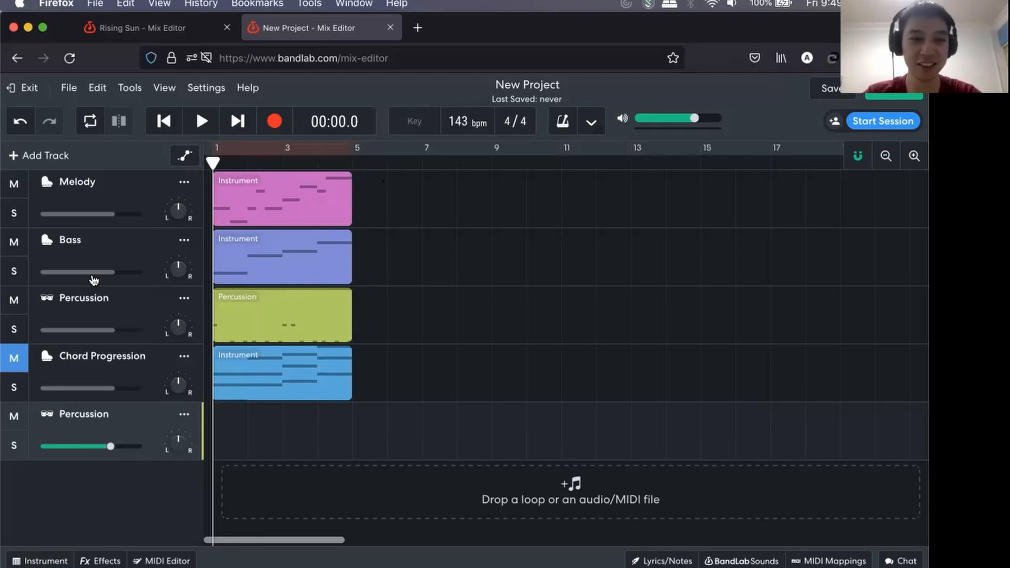
# Check the new Percussion track's instrument and browse the percussion presets around General MIDI Percussion.
pyautogui.click(134, 310)
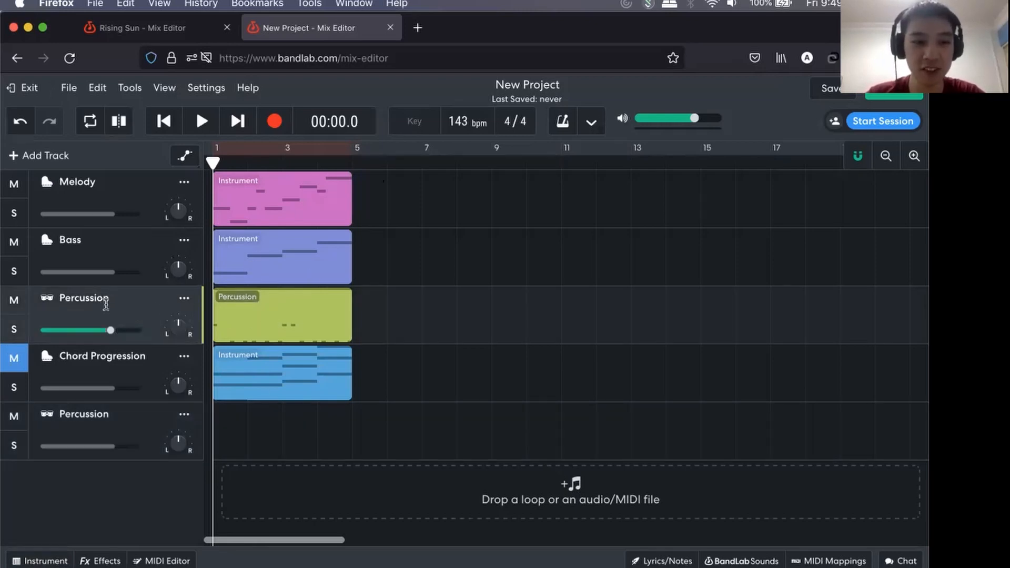
pyautogui.click(119, 415)
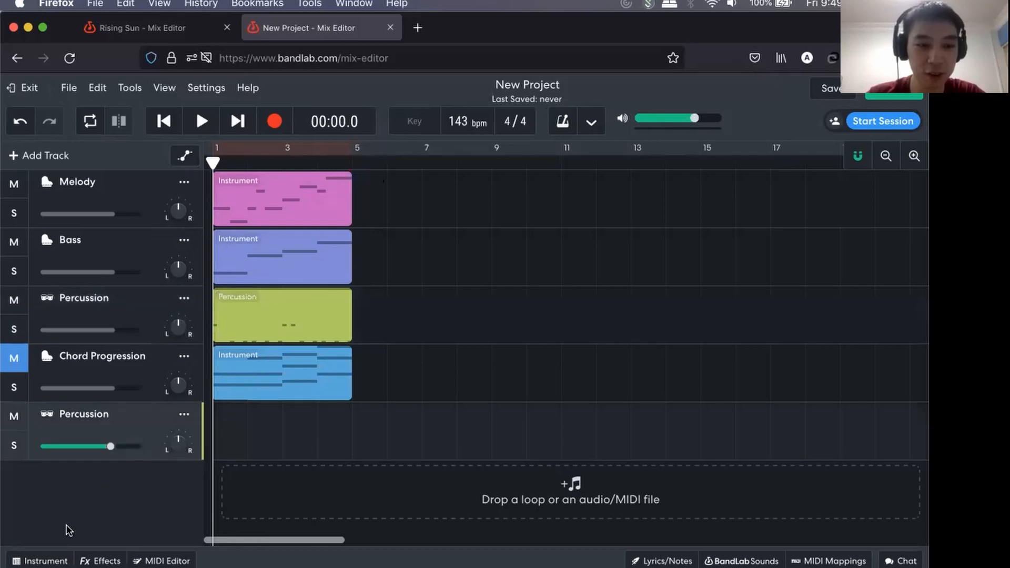
pyautogui.click(45, 561)
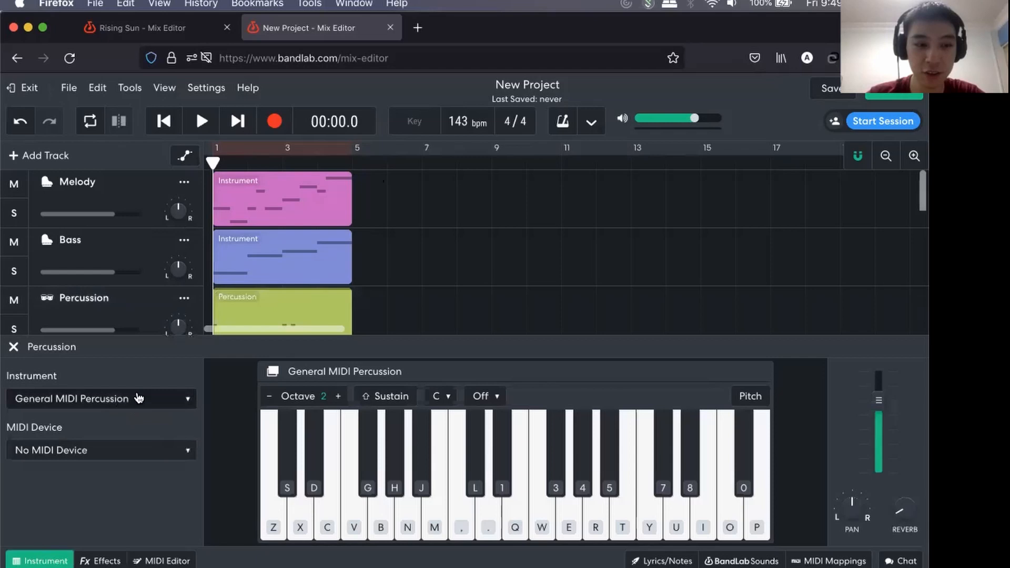
pyautogui.click(131, 402)
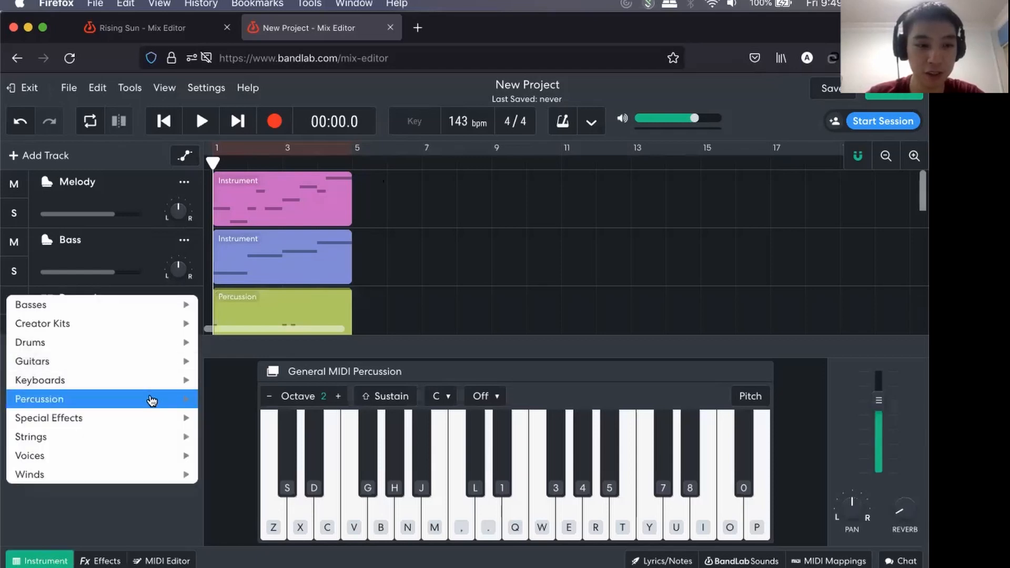
pyautogui.moveTo(152, 401)
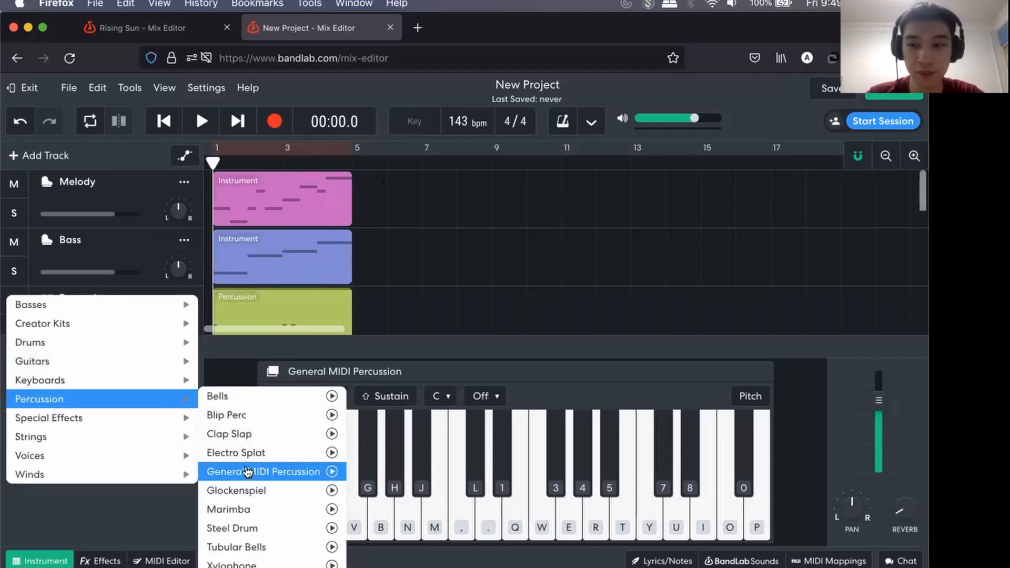
pyautogui.click(396, 303)
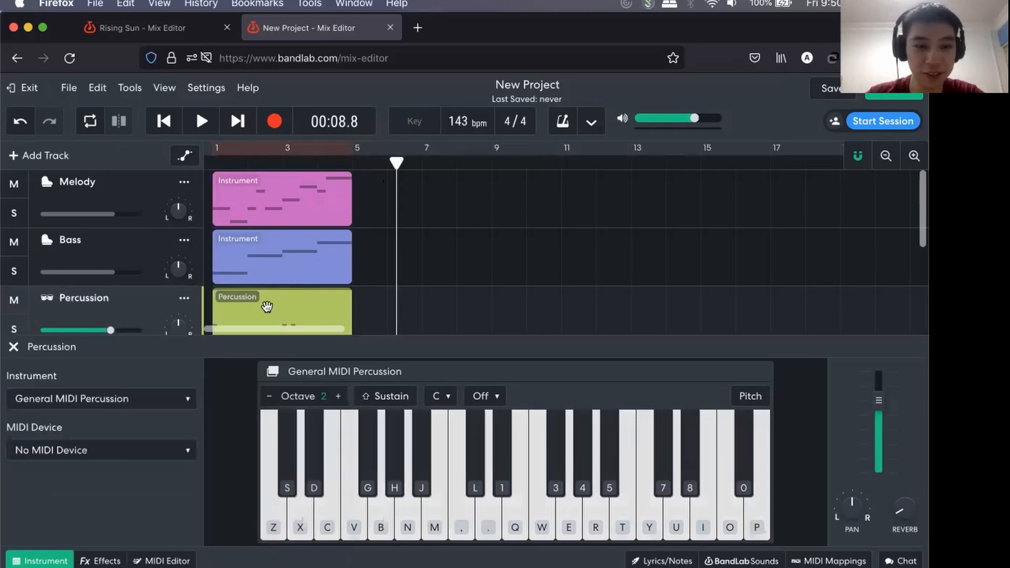
# Lower the General MIDI Percussion keyboard to octave 1 and test the sounds of its lower keys.
pyautogui.scroll(-3, 267, 307)
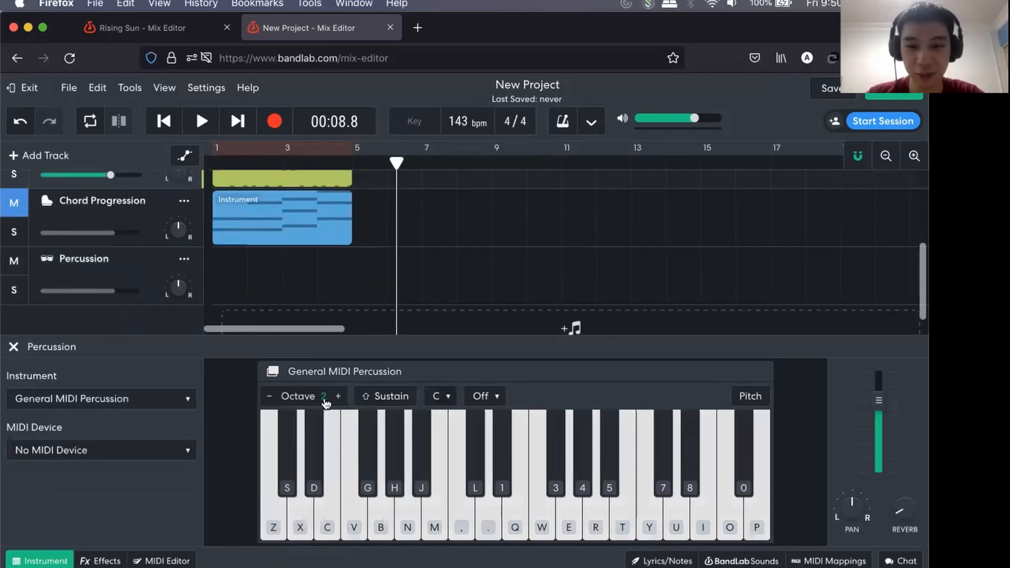
pyautogui.click(268, 396)
pyautogui.click(502, 526)
pyautogui.moveTo(502, 524)
pyautogui.mouseDown()
pyautogui.moveTo(586, 510)
pyautogui.moveTo(657, 514)
pyautogui.moveTo(701, 475)
pyautogui.moveTo(517, 480)
pyautogui.moveTo(441, 520)
pyautogui.moveTo(697, 531)
pyautogui.moveTo(642, 472)
pyautogui.mouseUp()
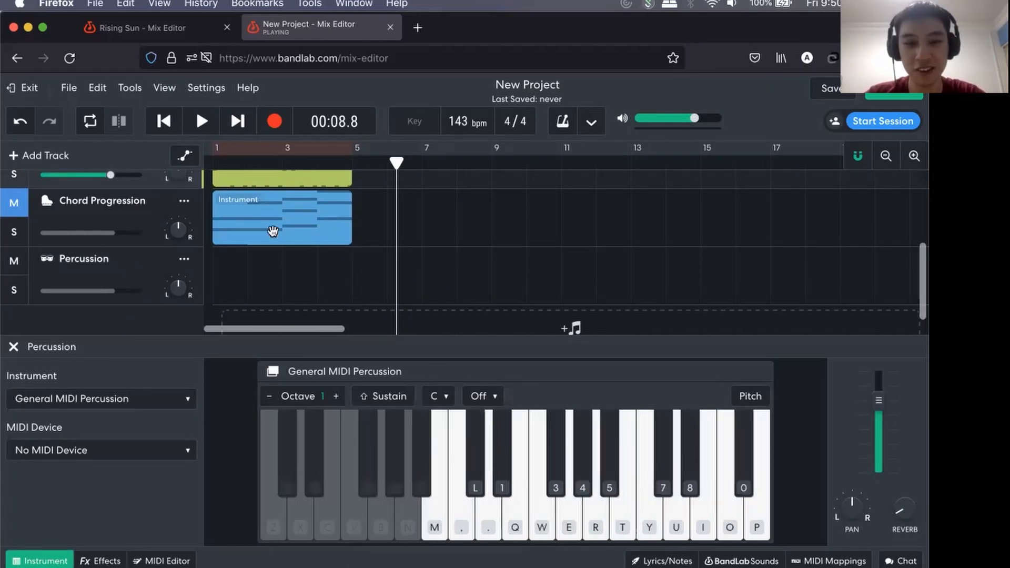
# Open the existing four-bar Percussion region in the MIDI editor, examine its drum notes and test the low drum keys near C2.
pyautogui.scroll(2, 273, 284)
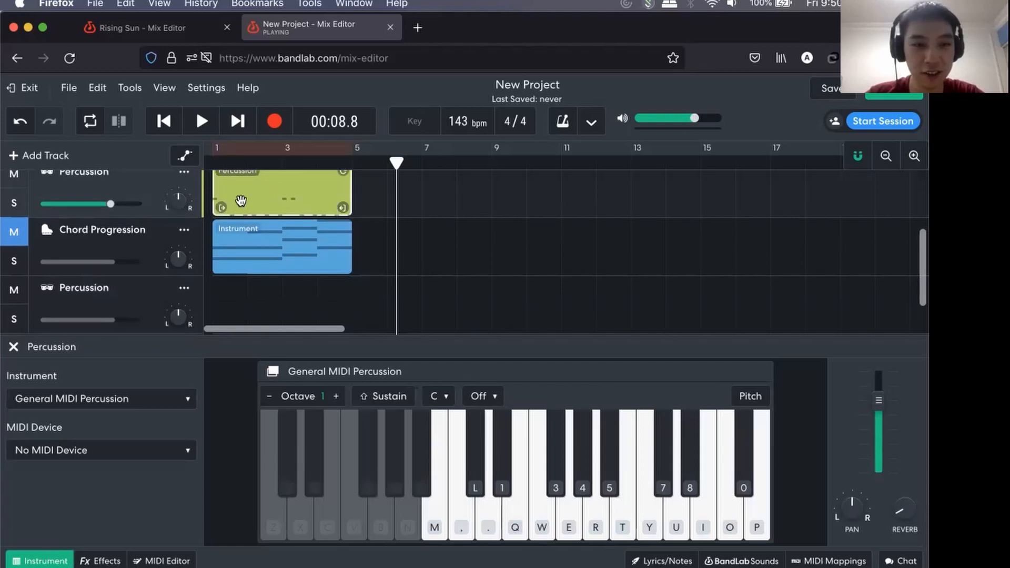
pyautogui.doubleClick(241, 200)
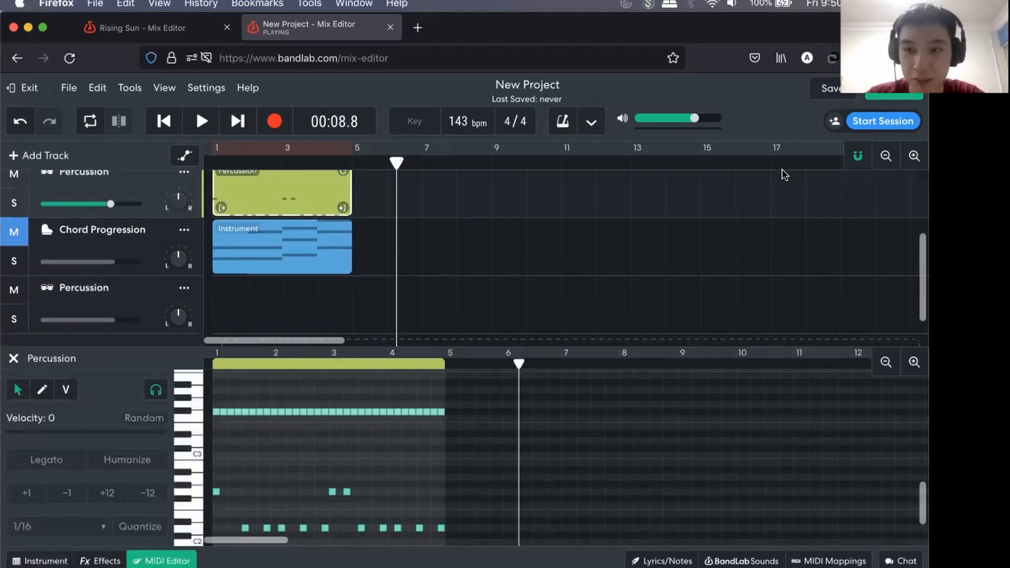
pyautogui.click(914, 362)
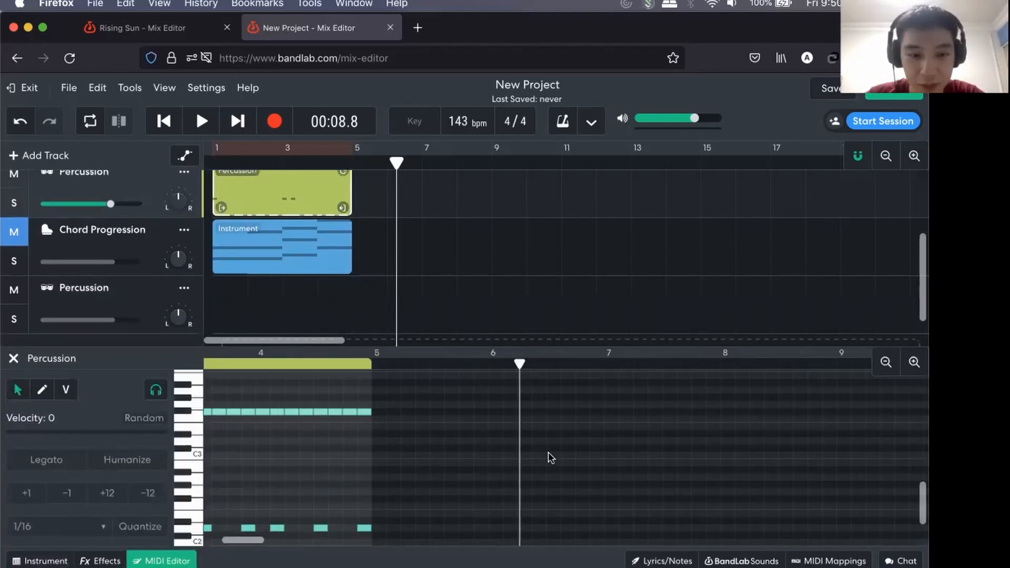
pyautogui.hscroll(-5, 551, 458)
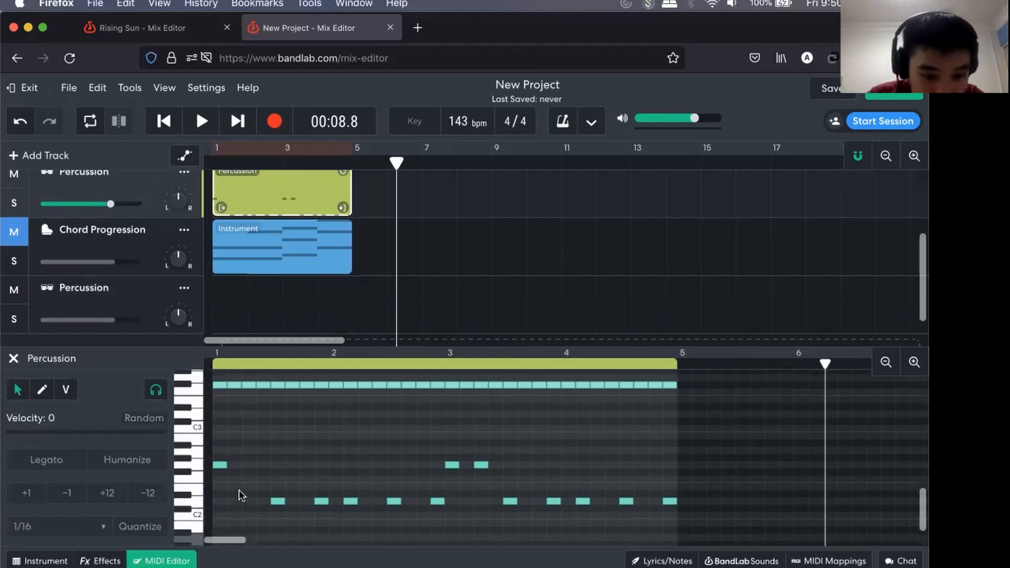
pyautogui.click(199, 524)
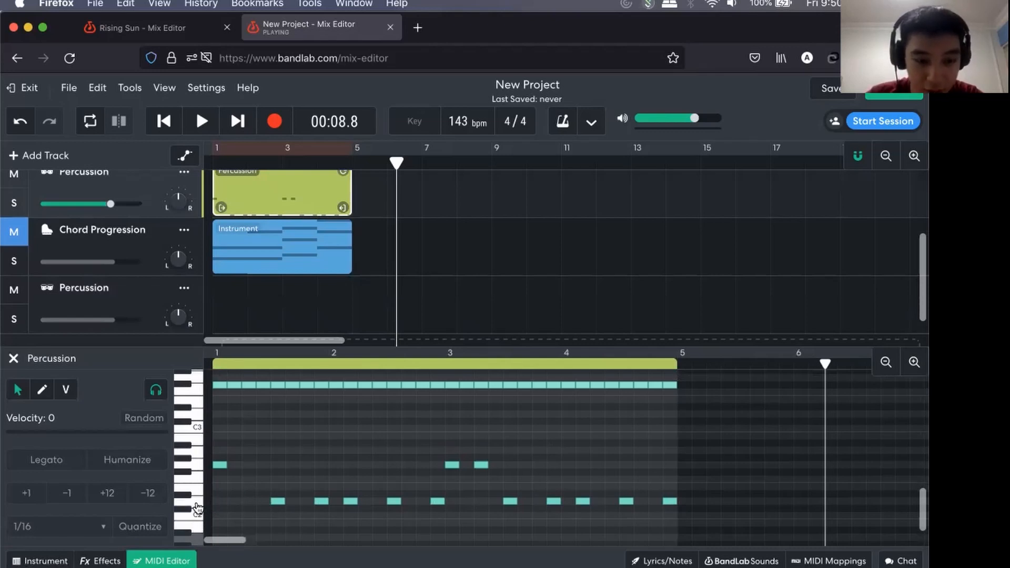
pyautogui.moveTo(260, 490); pyautogui.dragTo(287, 510)
# On the empty Percussion track, draw four evenly spaced drum notes just above C2, one on each beat of bar 1.
pyautogui.click(125, 297)
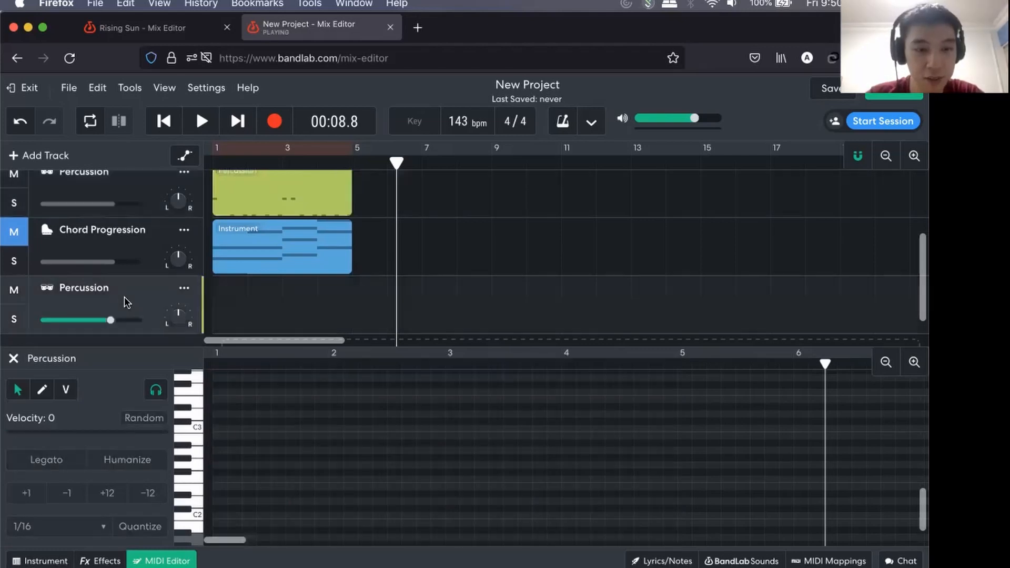
pyautogui.scroll(-4, 238, 458)
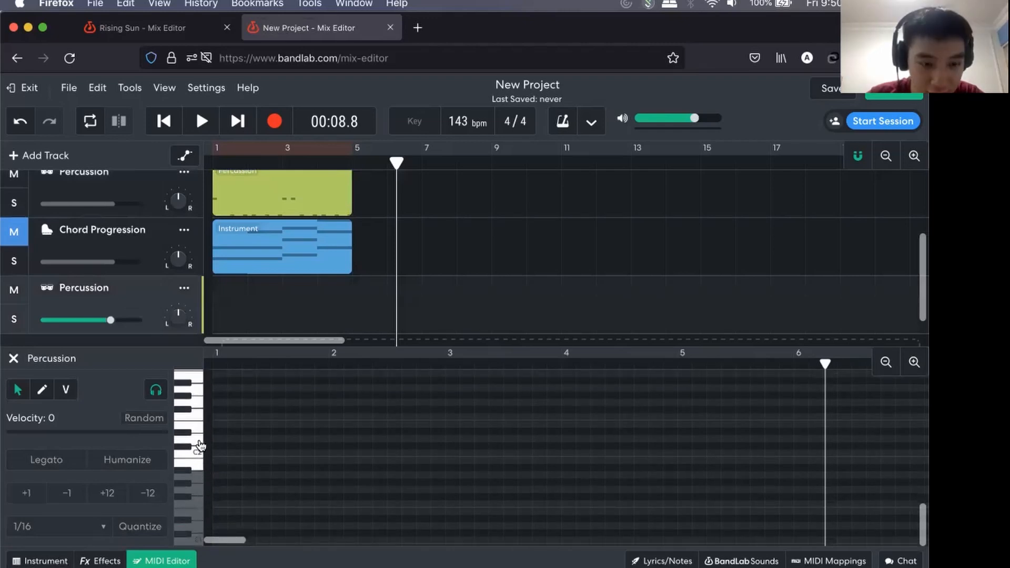
pyautogui.click(220, 439)
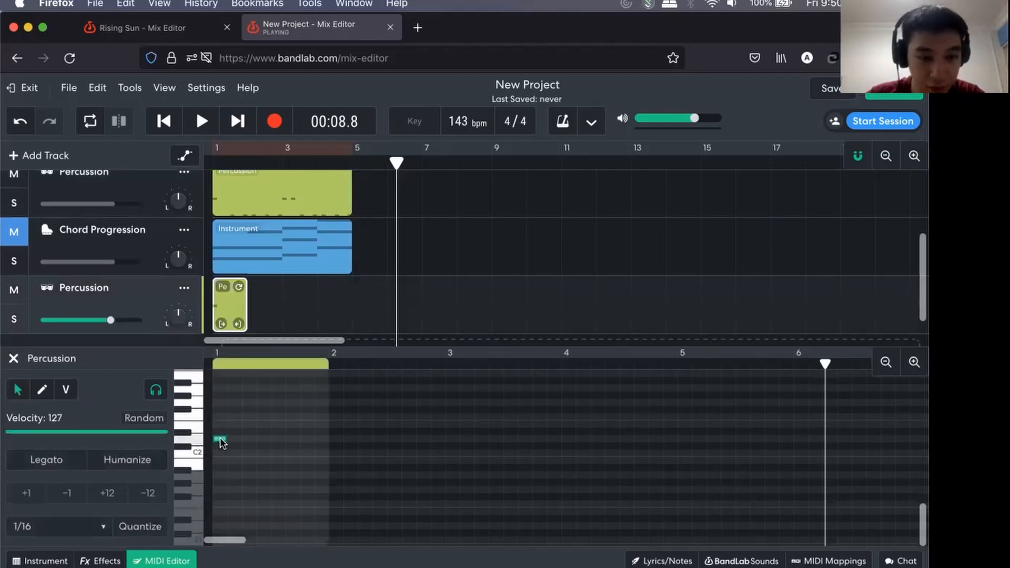
pyautogui.click(249, 439)
pyautogui.click(278, 439)
pyautogui.click(310, 438)
pyautogui.scroll(2, 316, 509)
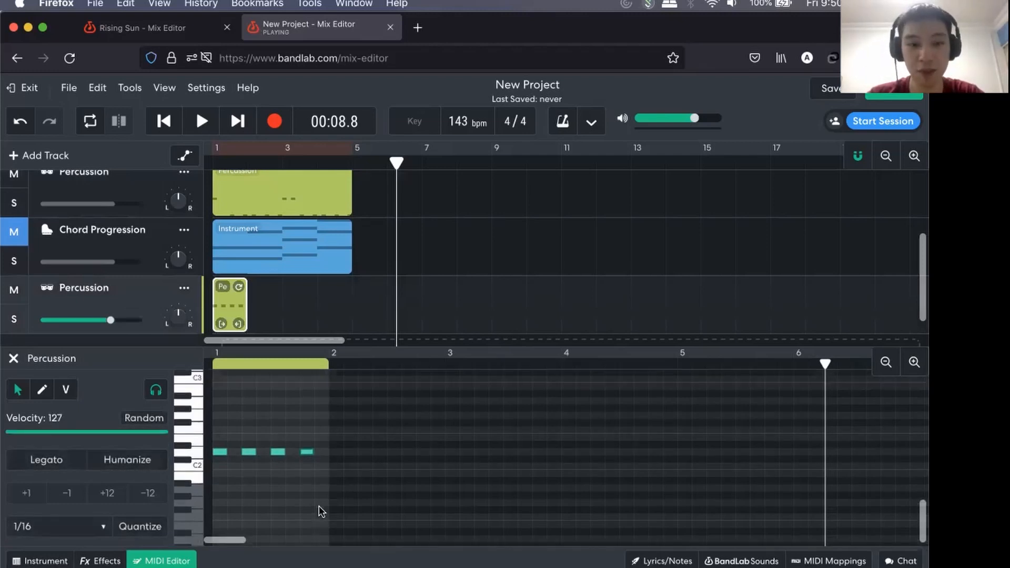
# Delete the old Percussion track above Chord Progression and move the new Percussion track up between Bass and Chord Progression.
pyautogui.scroll(1, 141, 269)
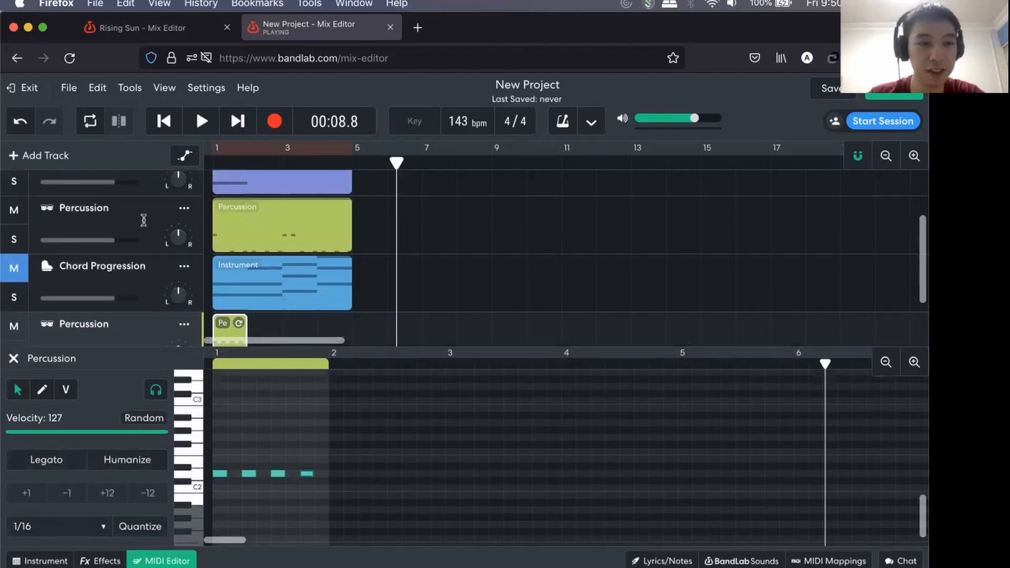
pyautogui.click(184, 209)
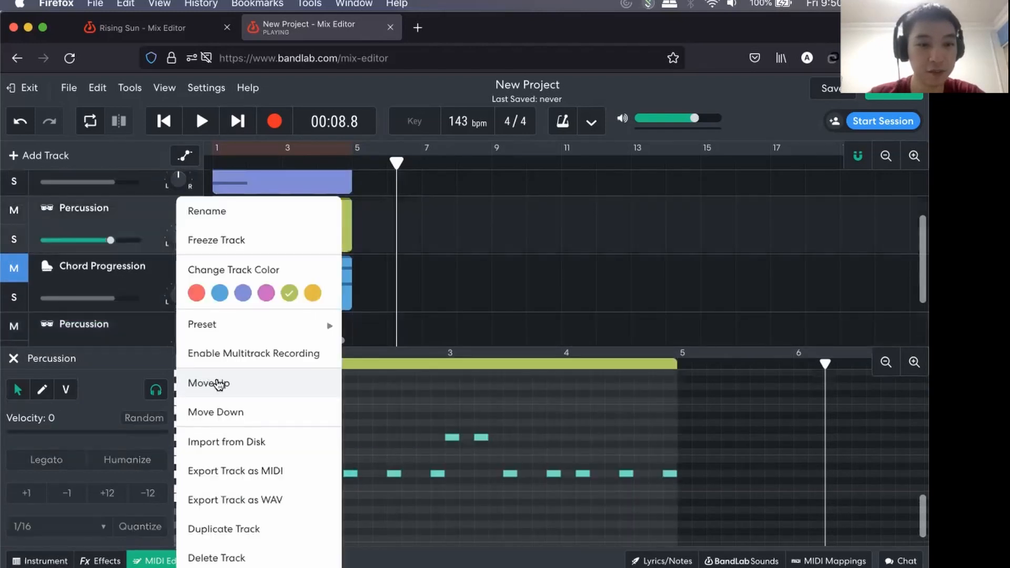
pyautogui.click(206, 556)
pyautogui.doubleClick(130, 265)
pyautogui.moveTo(154, 270); pyautogui.dragTo(150, 200)
pyautogui.scroll(1, 273, 263)
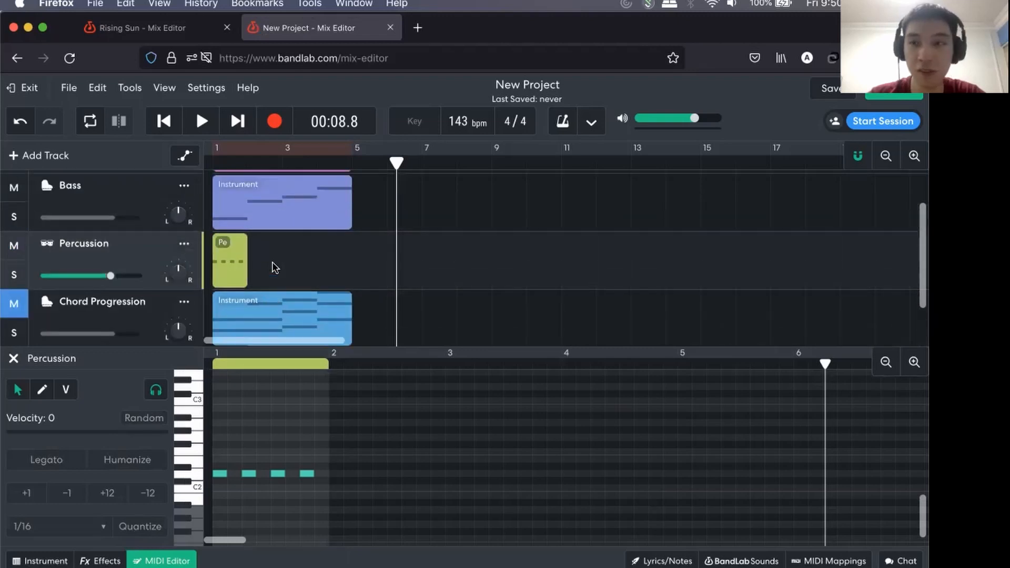
# Play the one-bar Percussion region from the start together with the melody and bass, stopping after the first bar.
pyautogui.scroll(1, 272, 263)
pyautogui.moveTo(399, 160); pyautogui.dragTo(215, 160)
pyautogui.press('space')
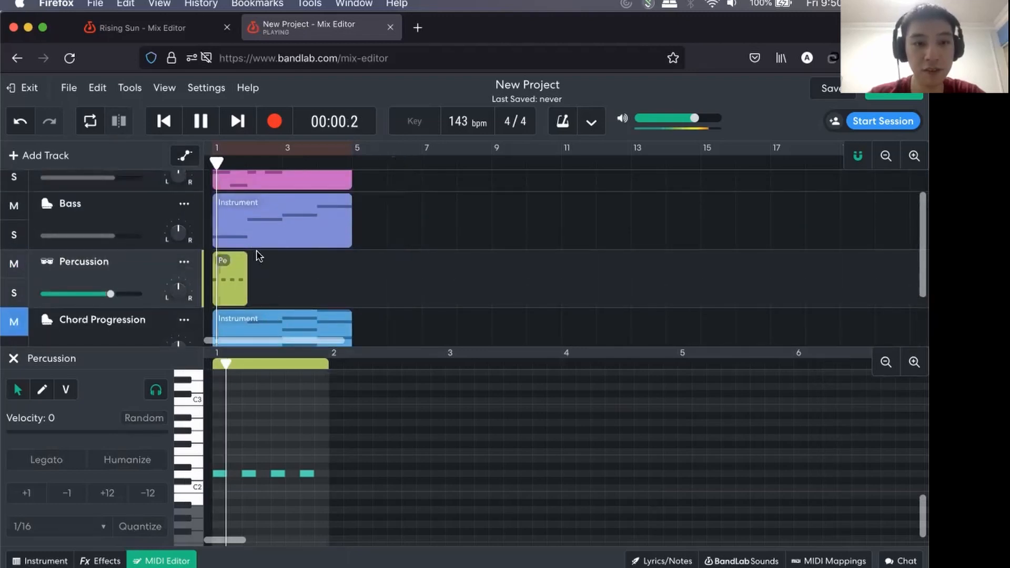
pyautogui.press('space')
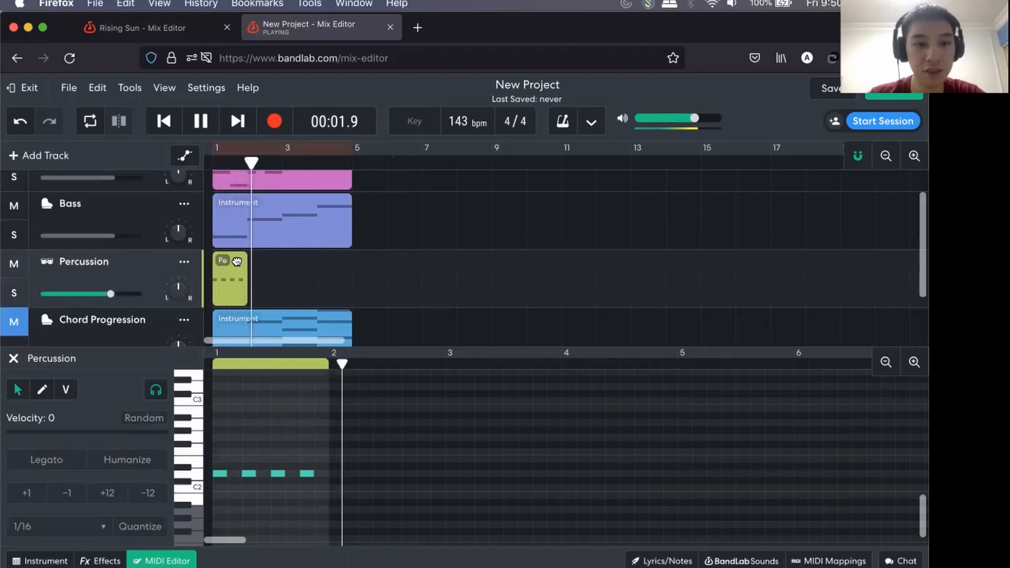
# Loop the one-bar Percussion region up to bar 5 to match the other tracks and play the mix from the start.
pyautogui.click(235, 269)
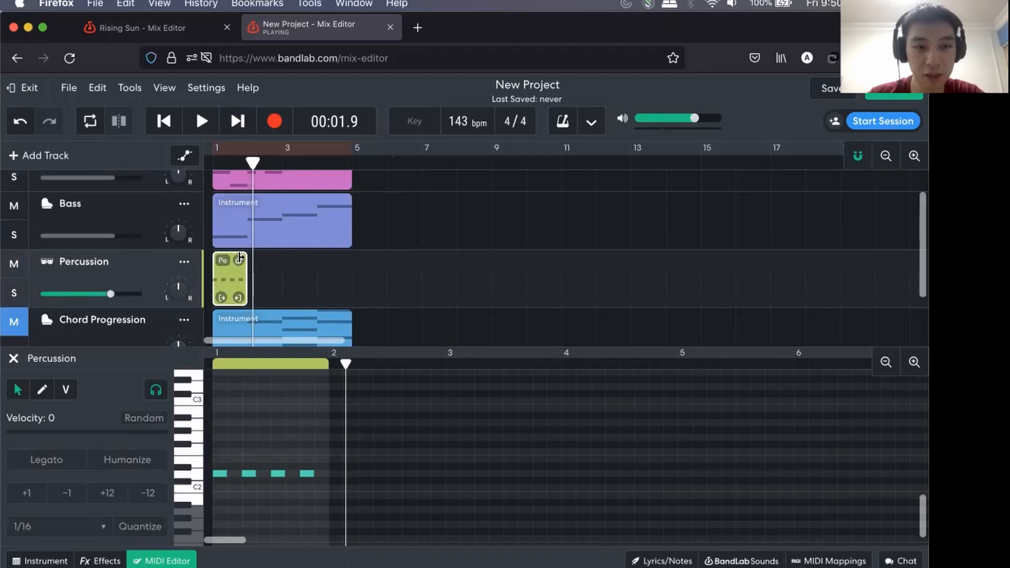
pyautogui.moveTo(239, 258); pyautogui.dragTo(343, 260)
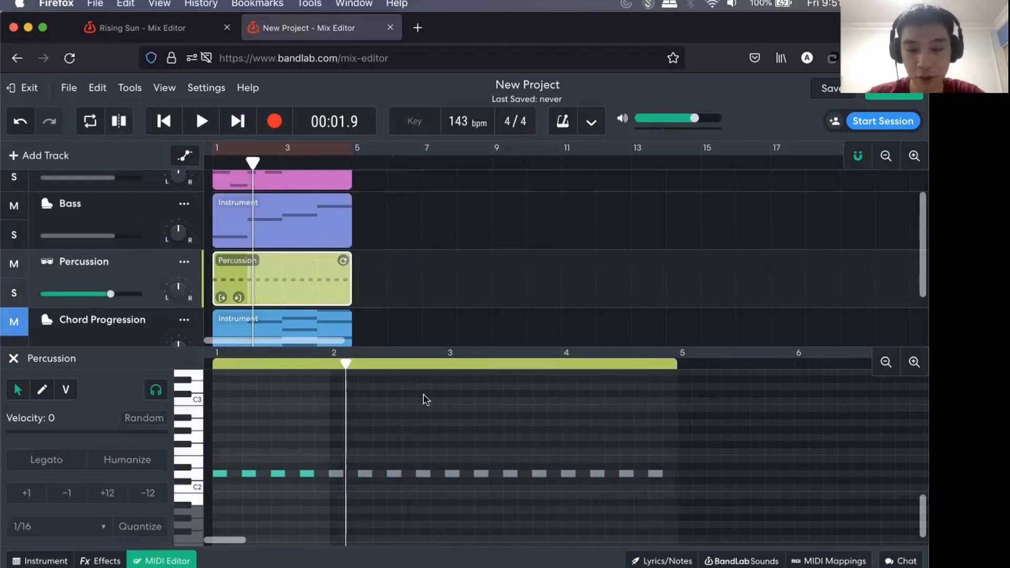
pyautogui.press('Return')
pyautogui.press('space')
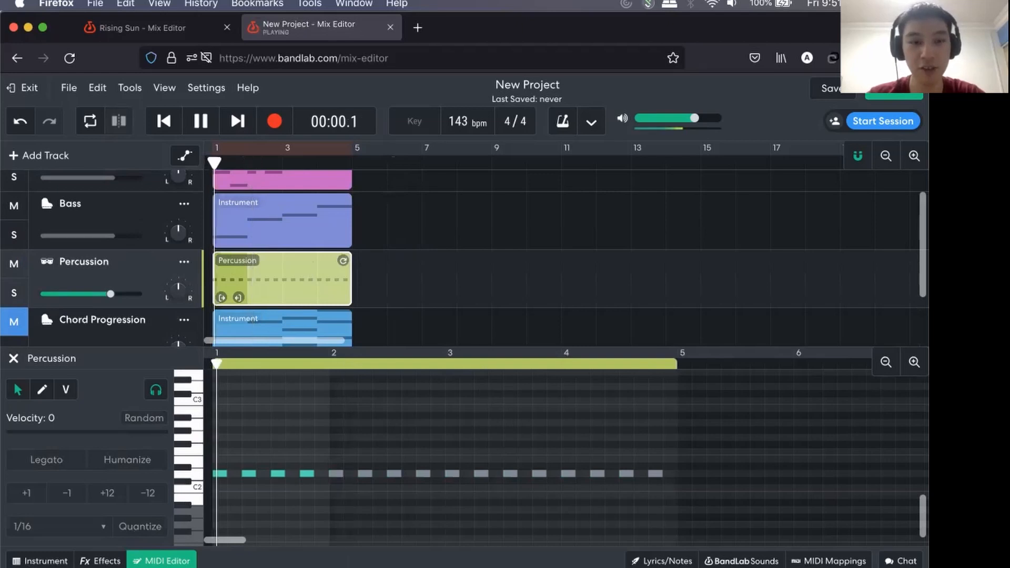
pyautogui.scroll(1, 417, 286)
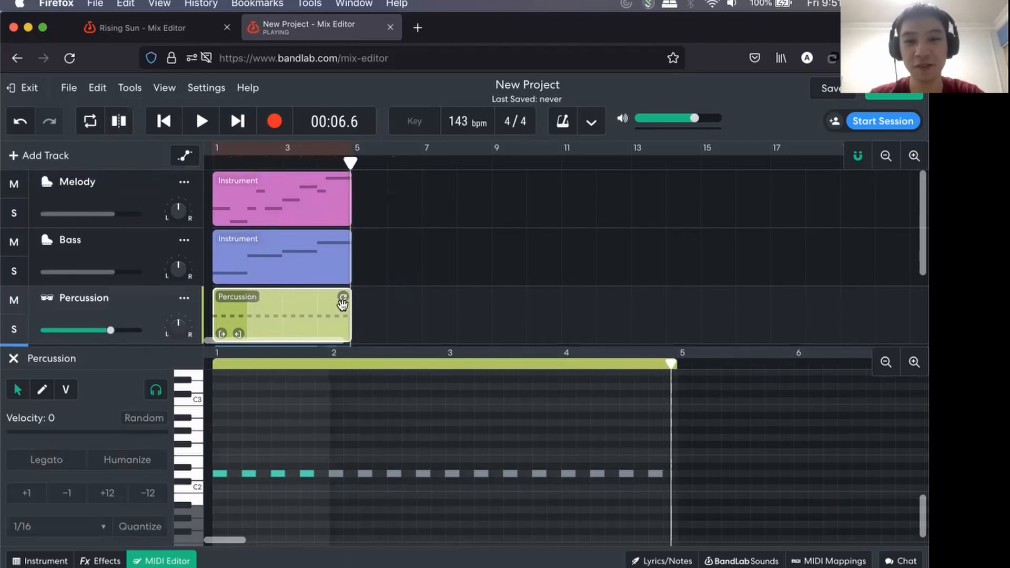
pyautogui.scroll(-2, 342, 304)
pyautogui.scroll(2, 343, 304)
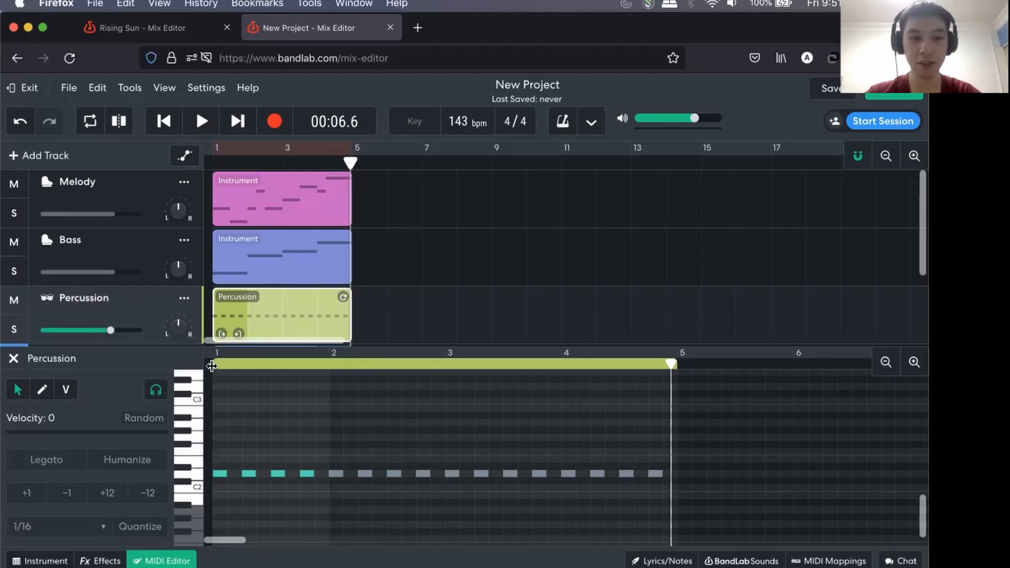
pyautogui.click(913, 362)
pyautogui.click(913, 361)
pyautogui.hscroll(-3, 841, 375)
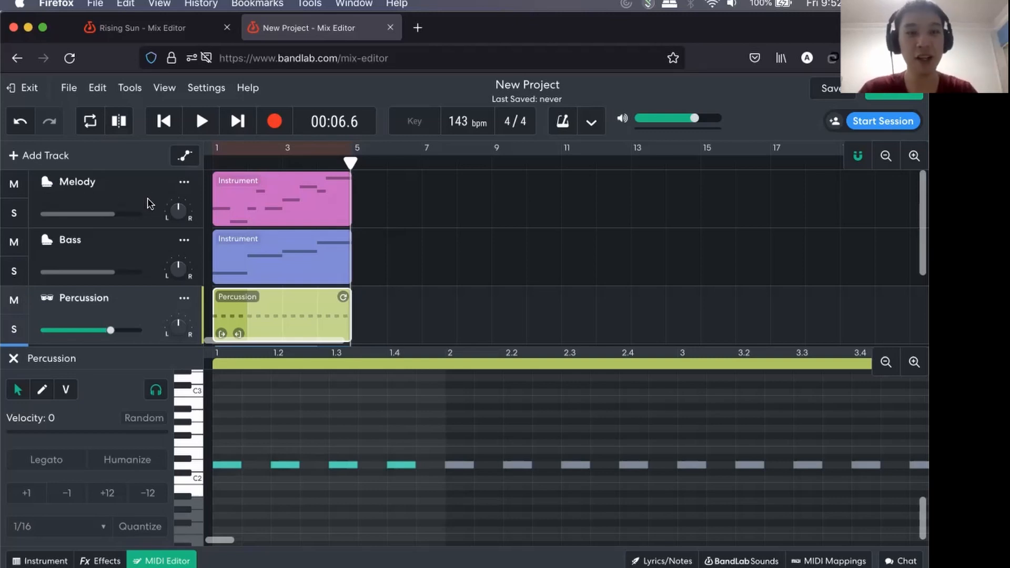
# Add a new instrument track, move it to the top above Melody and name it Harmony.
pyautogui.click(15, 157)
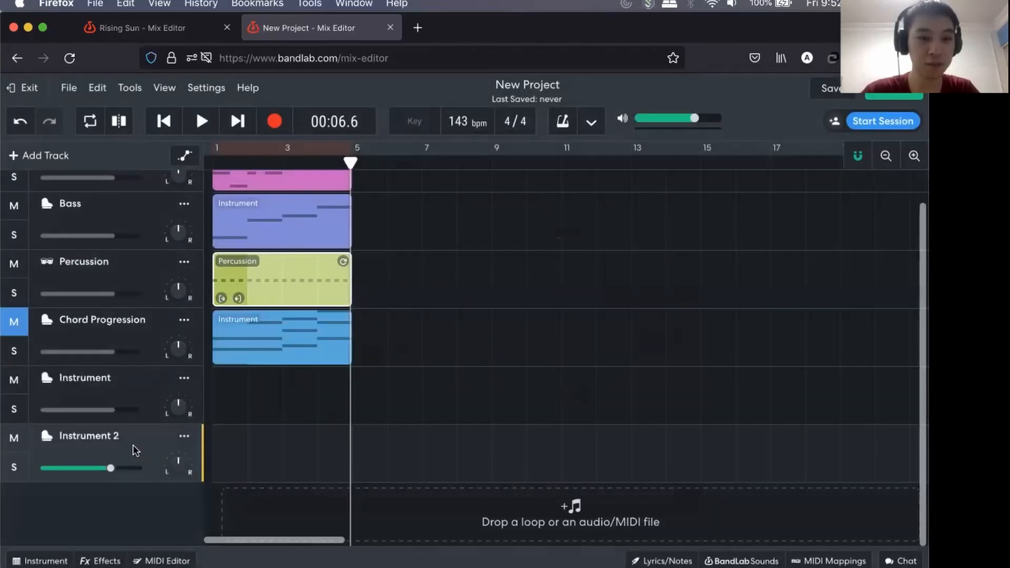
pyautogui.moveTo(141, 448); pyautogui.dragTo(137, 178)
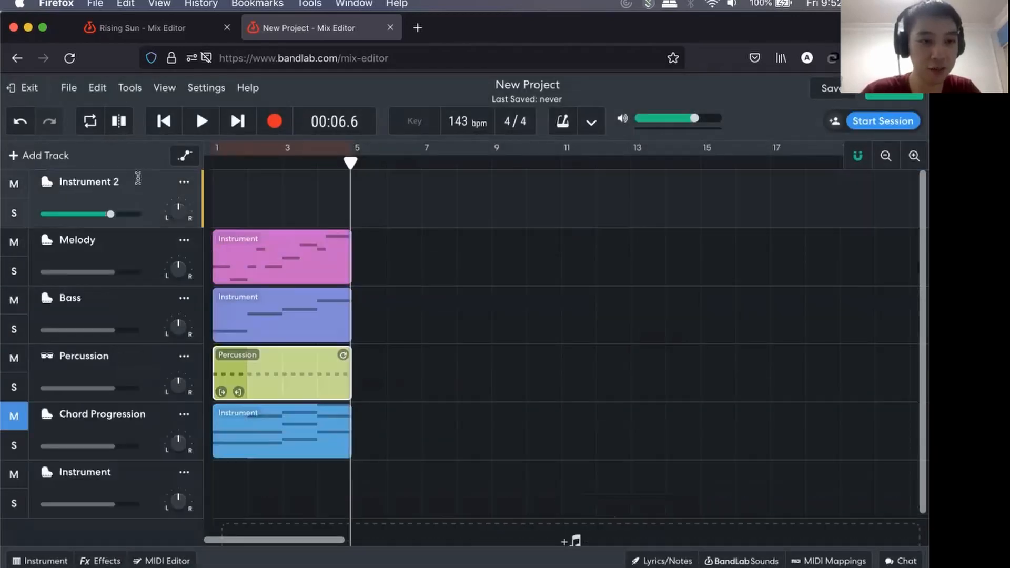
pyautogui.doubleClick(88, 185)
pyautogui.write('Harmony')
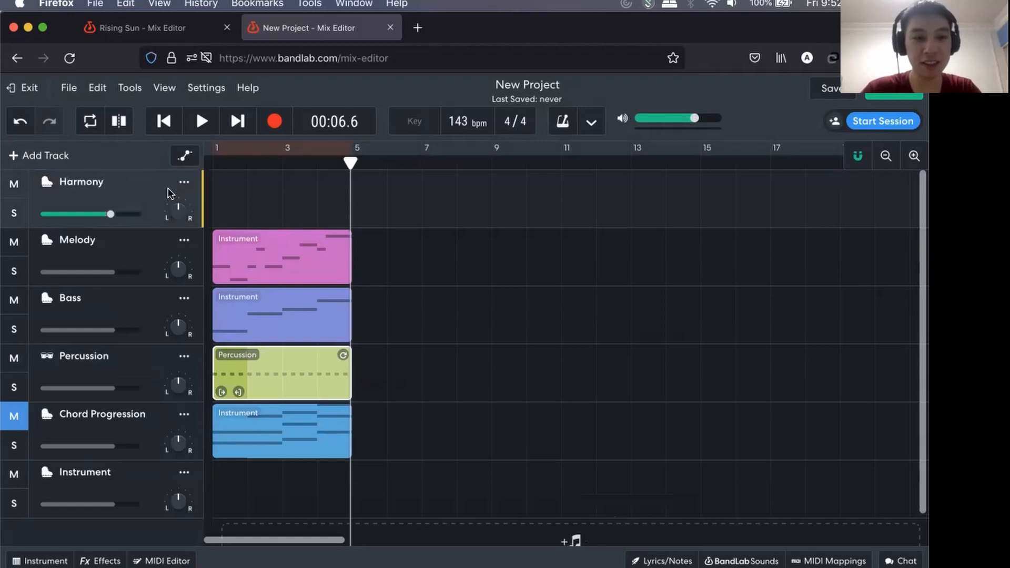
pyautogui.click(255, 192)
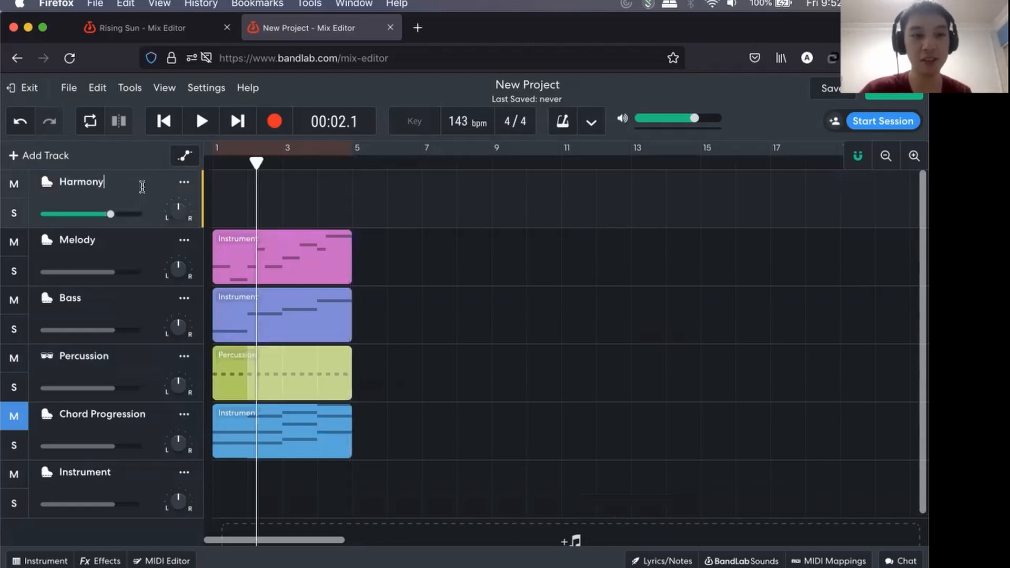
# Copy the Melody region and paste it onto the Harmony track at the start of bar 1.
pyautogui.click(279, 245)
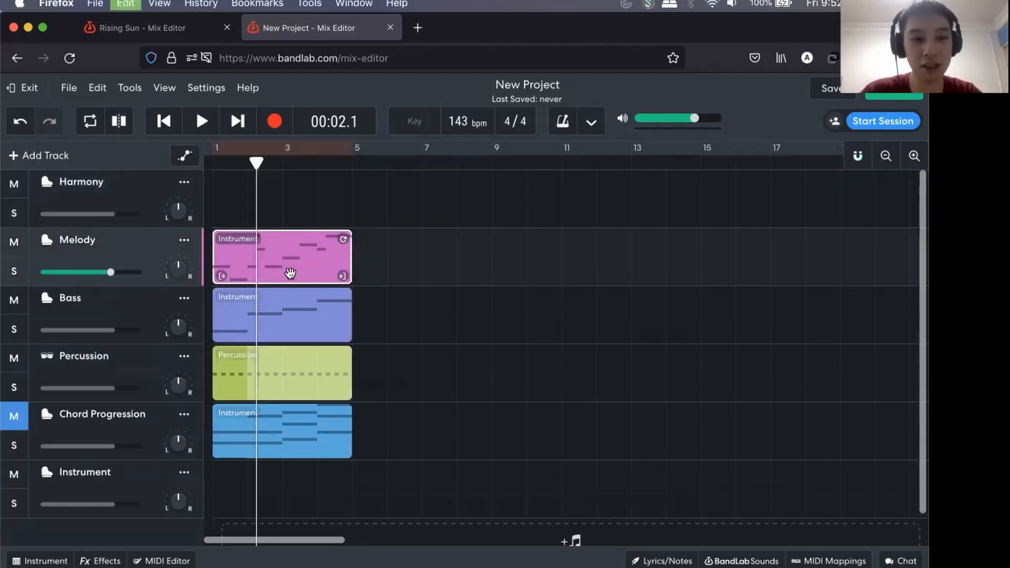
pyautogui.click(273, 194)
pyautogui.press('Return')
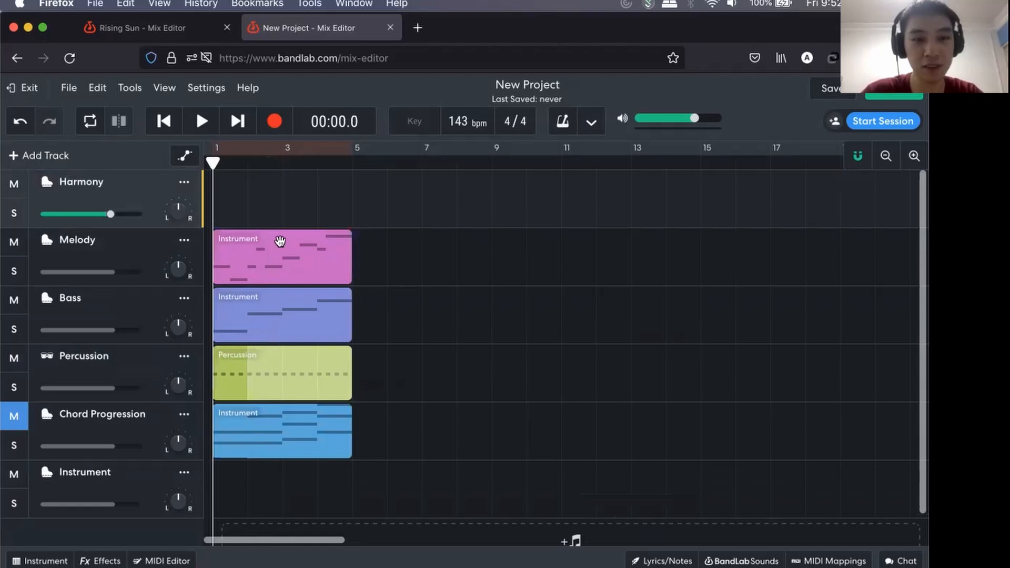
pyautogui.press('super+v')
pyautogui.click(259, 265)
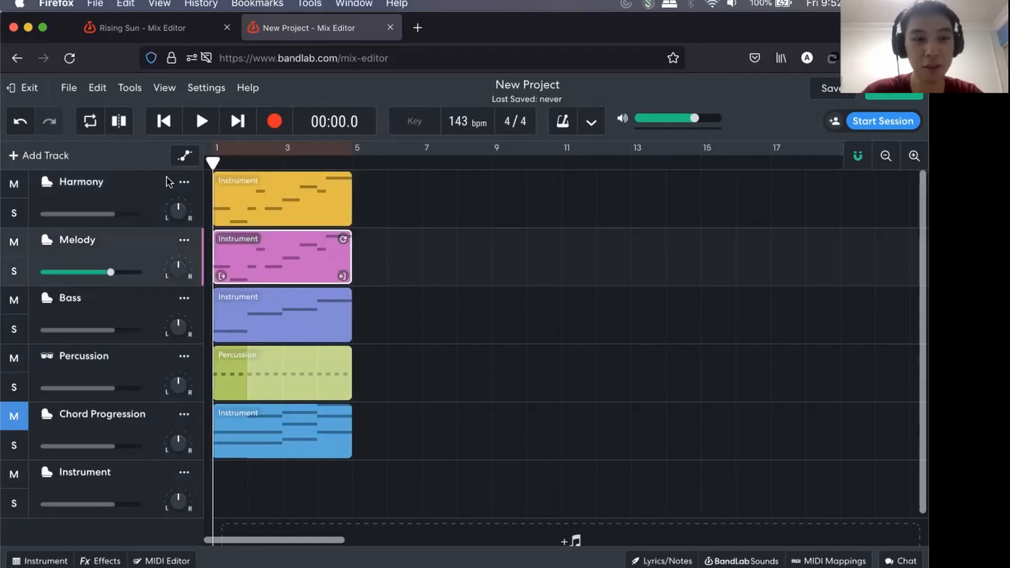
# Open the Harmony region on the top track in the MIDI editor with all four bars in view.
pyautogui.click(244, 195)
pyautogui.doubleClick(244, 194)
pyautogui.scroll(-2, 286, 266)
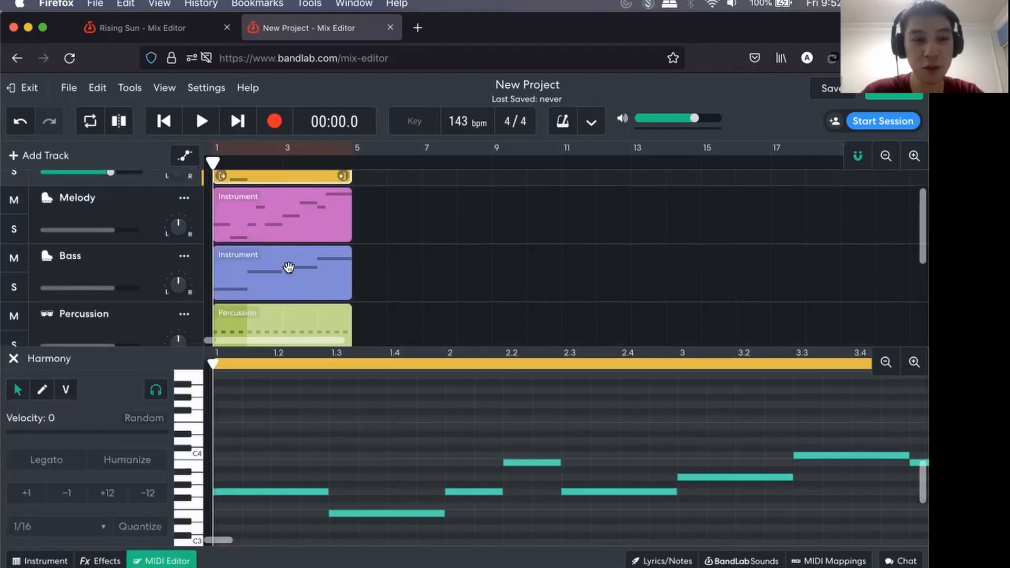
pyautogui.scroll(1, 288, 268)
pyautogui.scroll(-3, 289, 267)
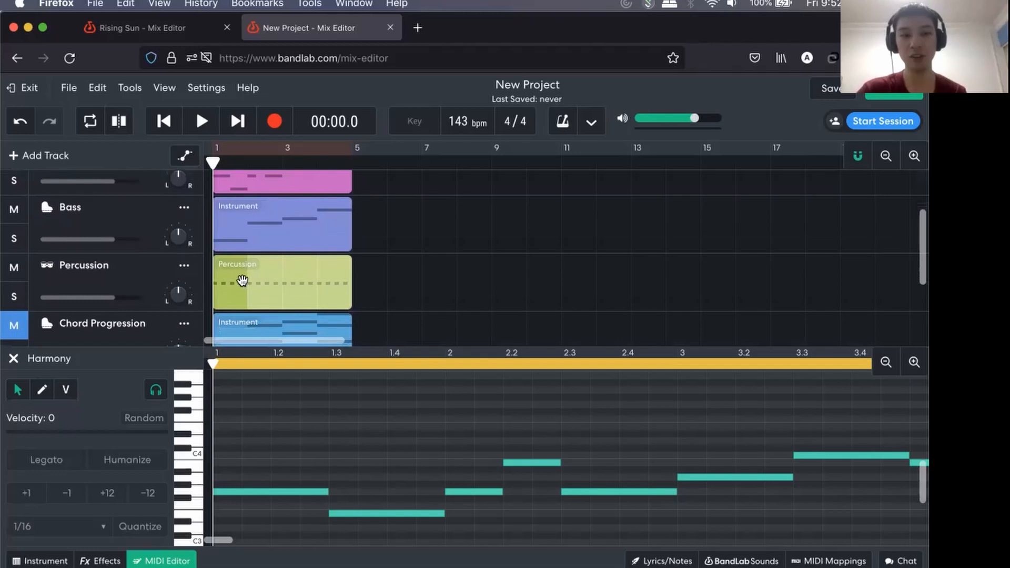
pyautogui.scroll(4, 247, 271)
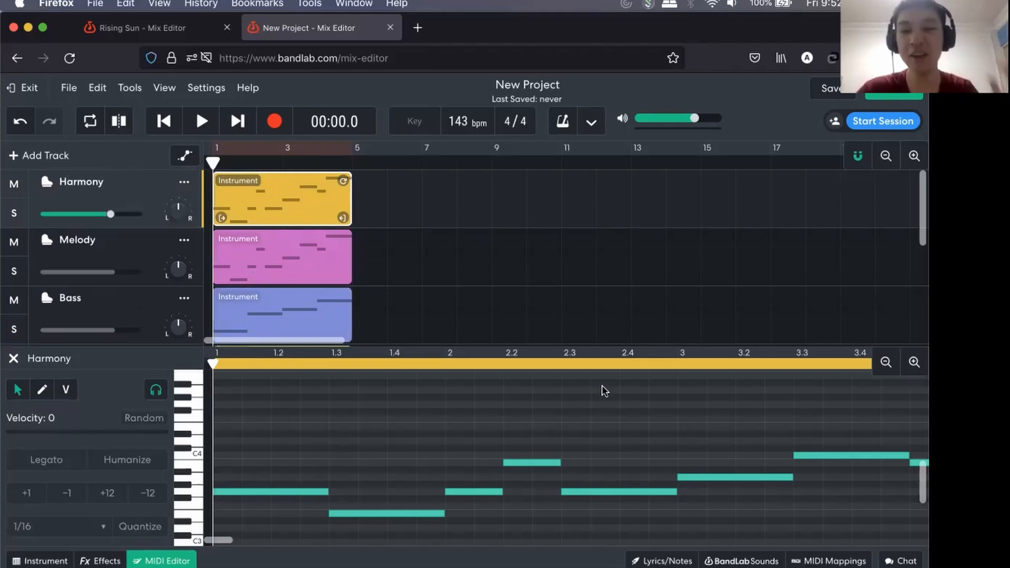
pyautogui.click(885, 362)
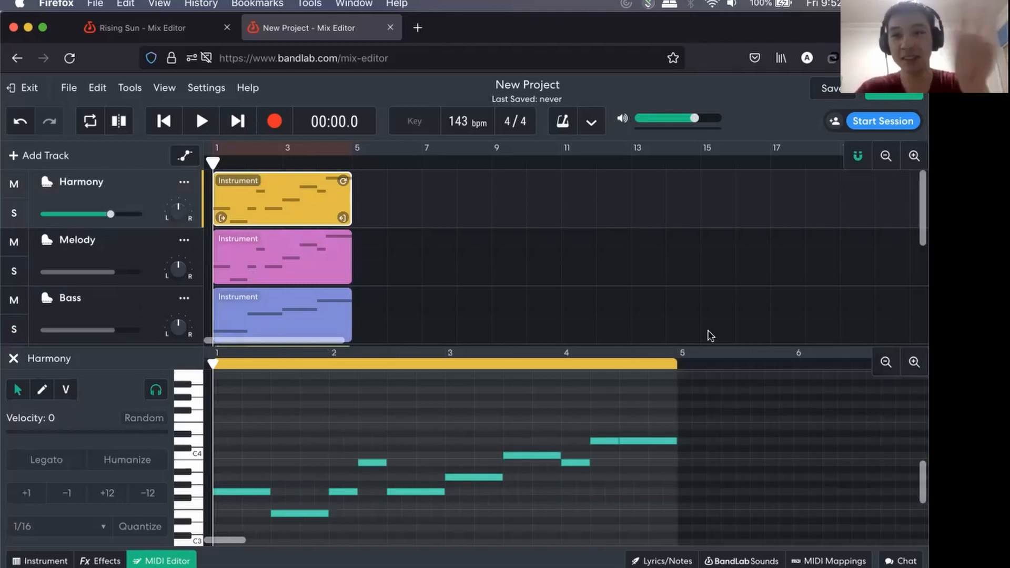
pyautogui.scroll(-2, 399, 376)
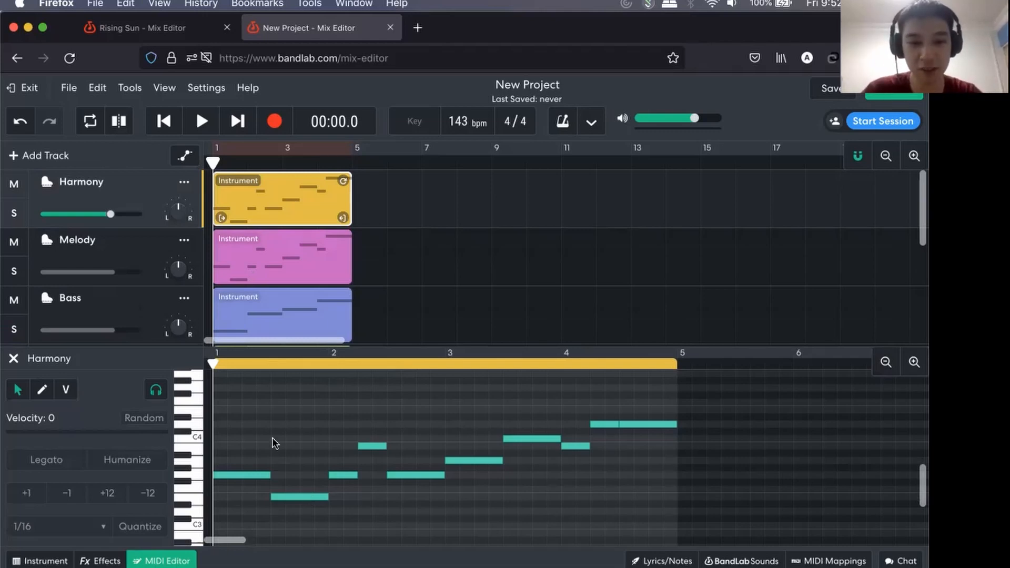
# Raise the Harmony region's second note to C4 and lengthen the B3 note at beat 2.2 to the end of bar 2.
pyautogui.click(295, 495)
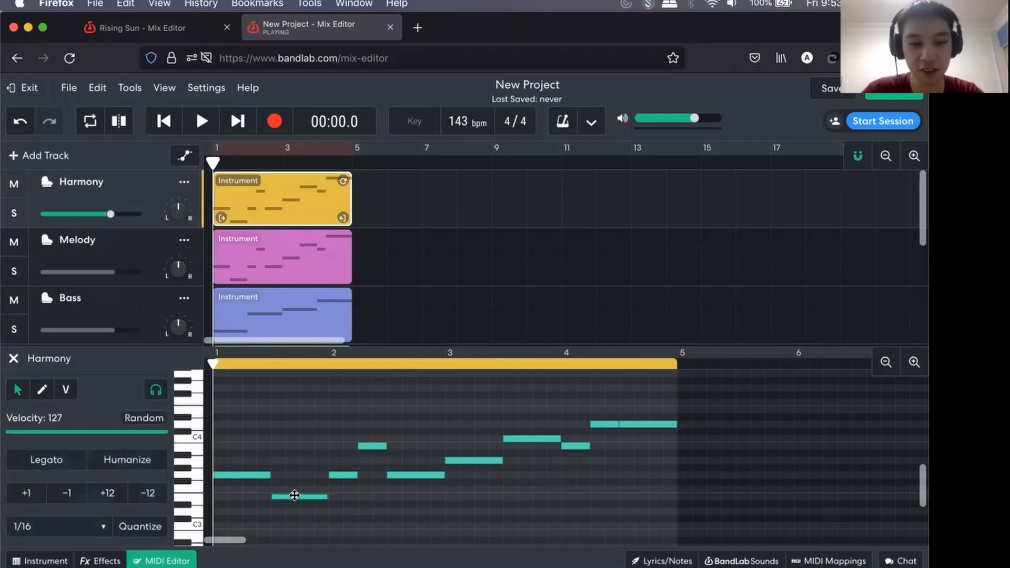
pyautogui.moveTo(294, 495); pyautogui.dragTo(293, 439)
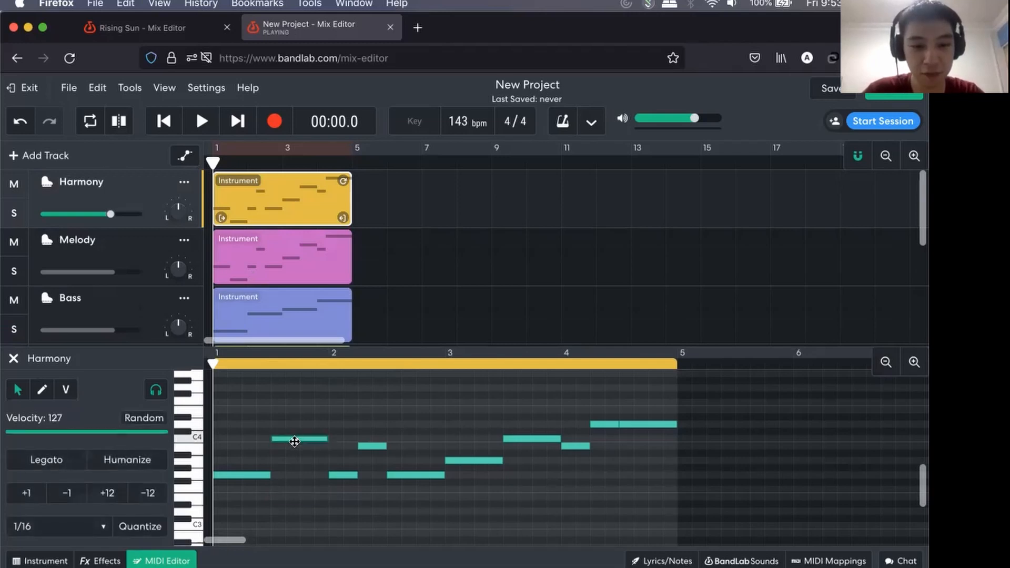
pyautogui.click(345, 475)
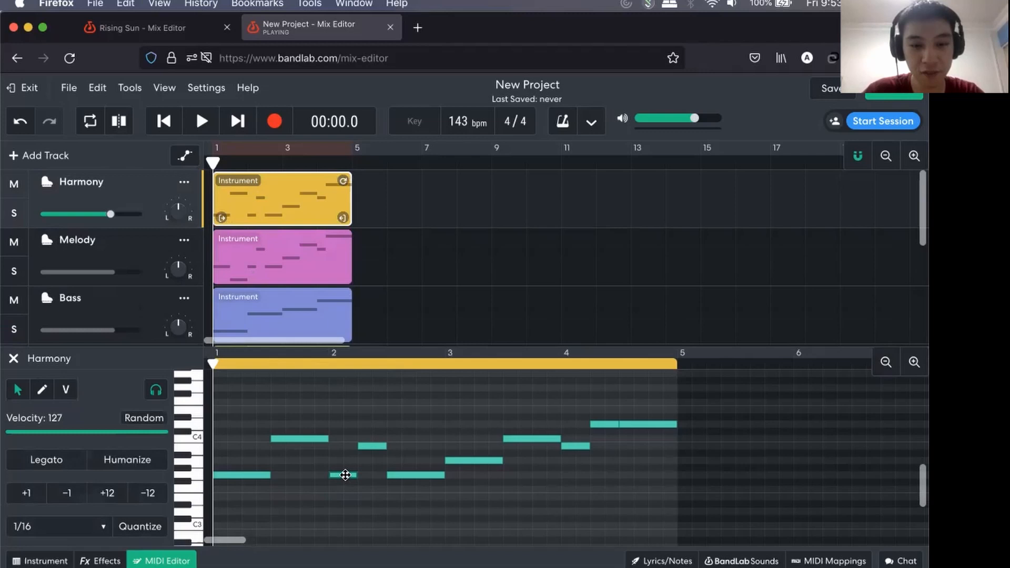
pyautogui.click(373, 446)
pyautogui.moveTo(387, 446); pyautogui.dragTo(445, 452)
# Delete the three Harmony notes starting at beat 2.3, bar 3 and beat 3.3.
pyautogui.click(426, 473)
pyautogui.press('BackSpace')
pyautogui.click(478, 458)
pyautogui.press('BackSpace')
pyautogui.click(523, 440)
pyautogui.press('BackSpace')
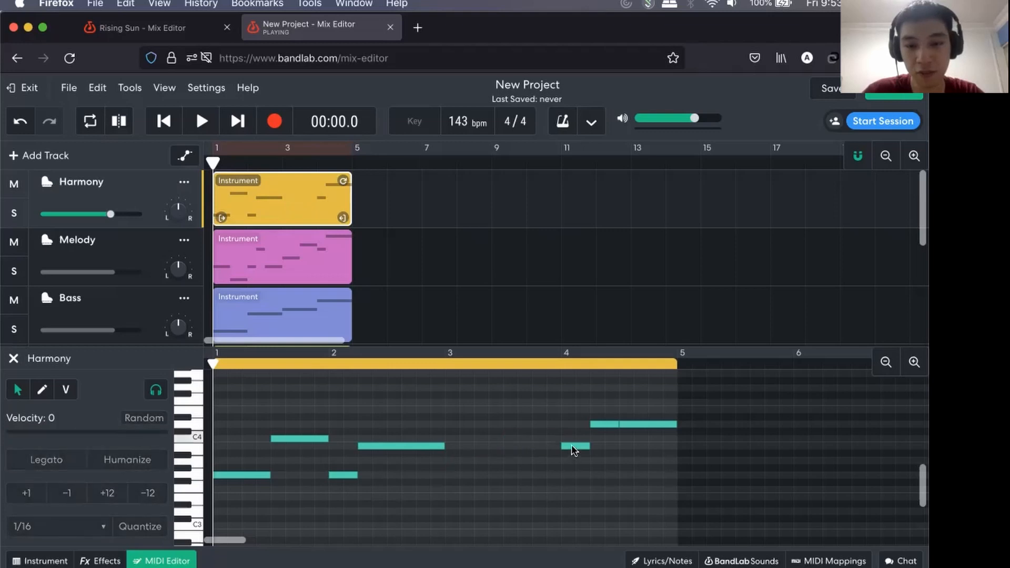
# Rework the end of Harmony's bar 4 into one-beat notes E4, D4 and C4 on beats 2, 3 and 4.
pyautogui.click(572, 446)
pyautogui.moveTo(604, 421); pyautogui.dragTo(613, 414)
pyautogui.click(631, 423)
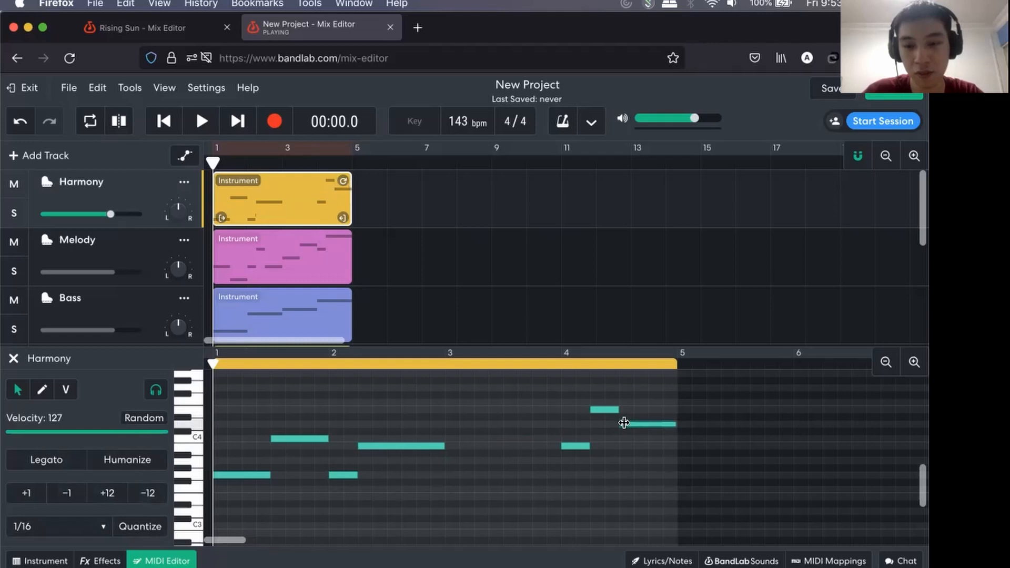
pyautogui.moveTo(675, 423); pyautogui.dragTo(646, 435)
pyautogui.doubleClick(652, 439)
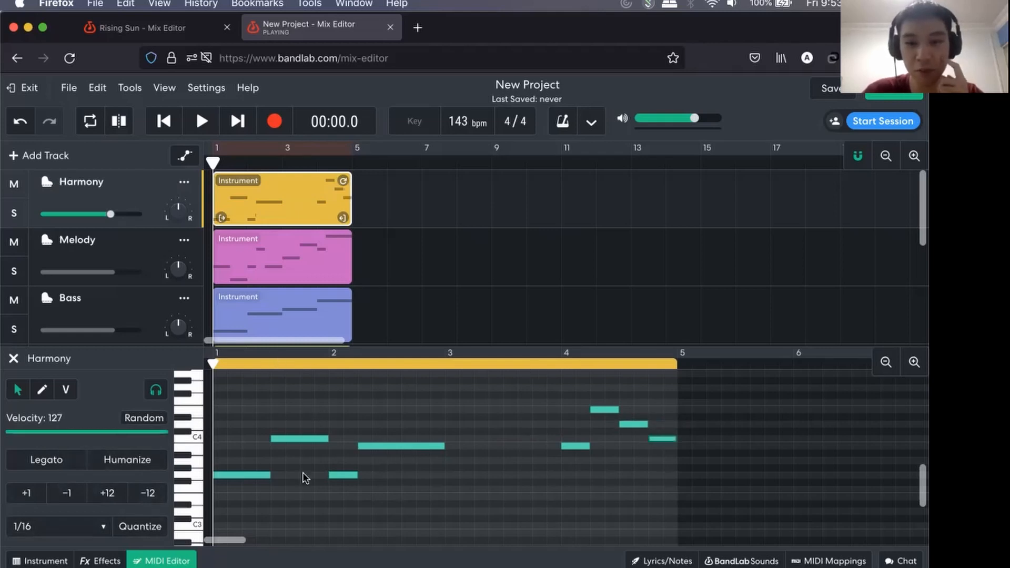
# Play the mix with the edited Harmony from the start and stop it just past bar 5.
pyautogui.scroll(1, 499, 389)
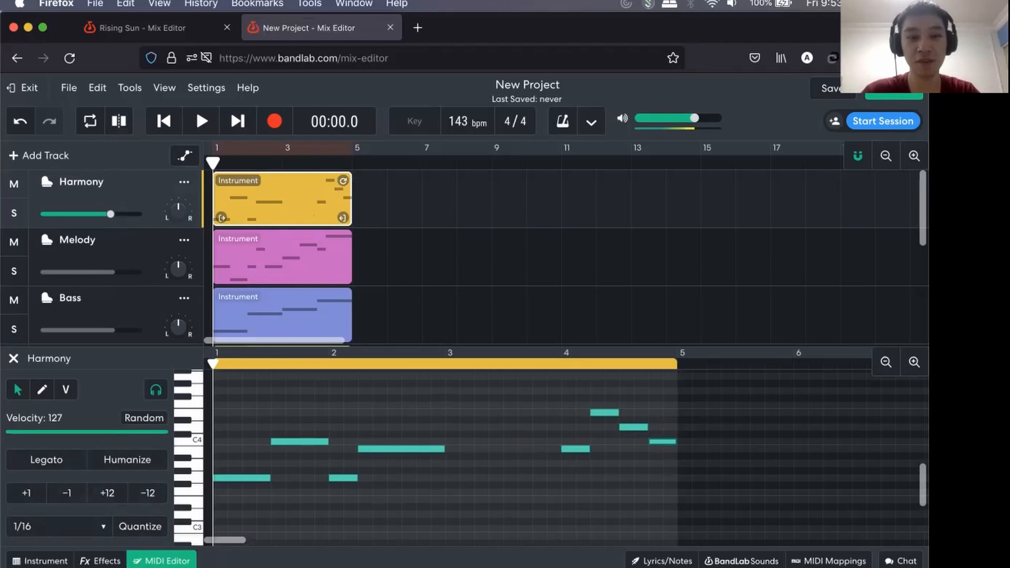
pyautogui.press('space')
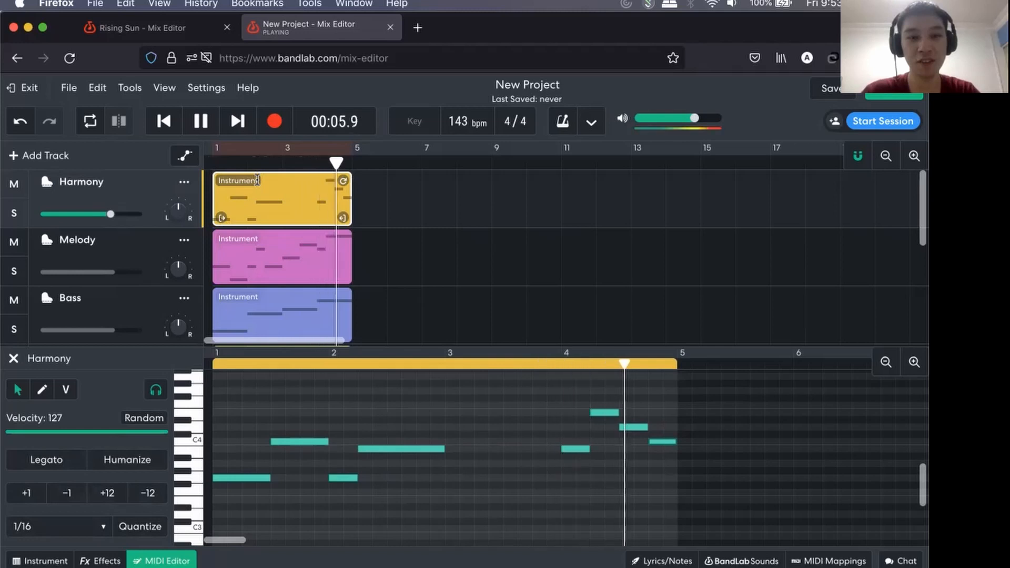
pyautogui.press('space')
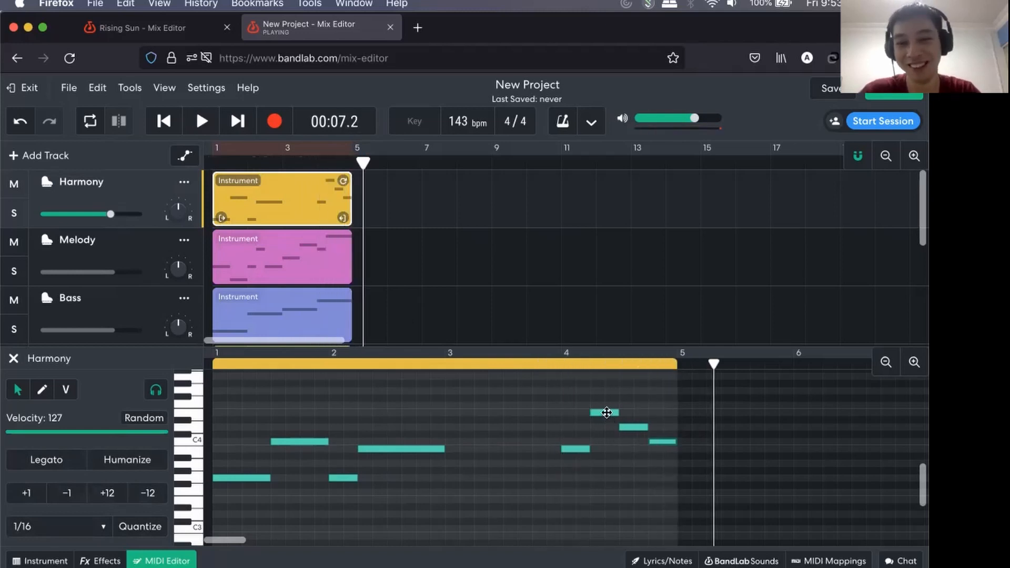
# Raise the Harmony note at beat 4.2 by one semitone to F4 and audition the two notes following it.
pyautogui.moveTo(606, 412); pyautogui.dragTo(606, 405)
pyautogui.click(638, 425)
pyautogui.click(658, 441)
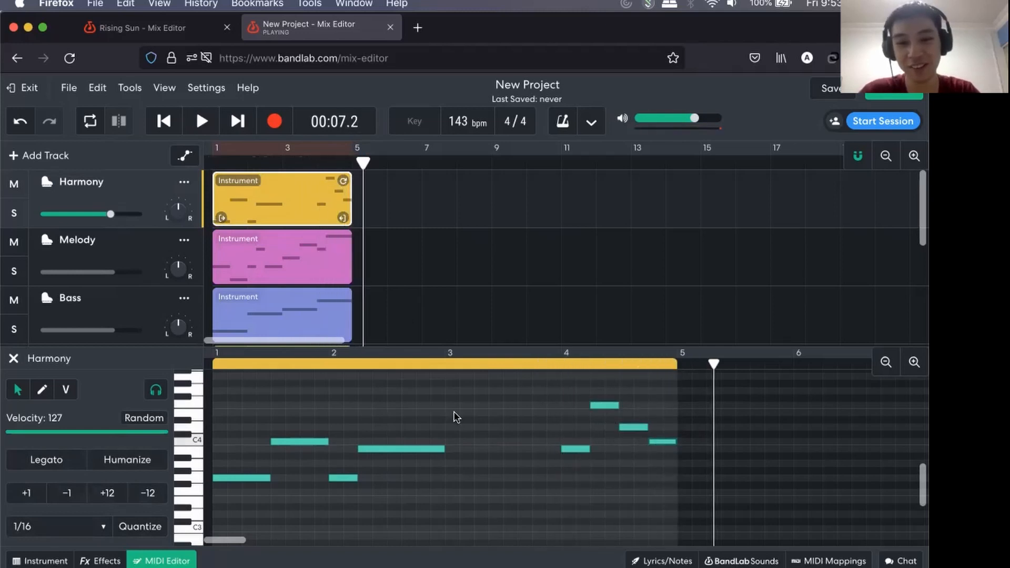
# Return the playhead to bar 1 and play all four bars with the adjusted Harmony.
pyautogui.click(214, 162)
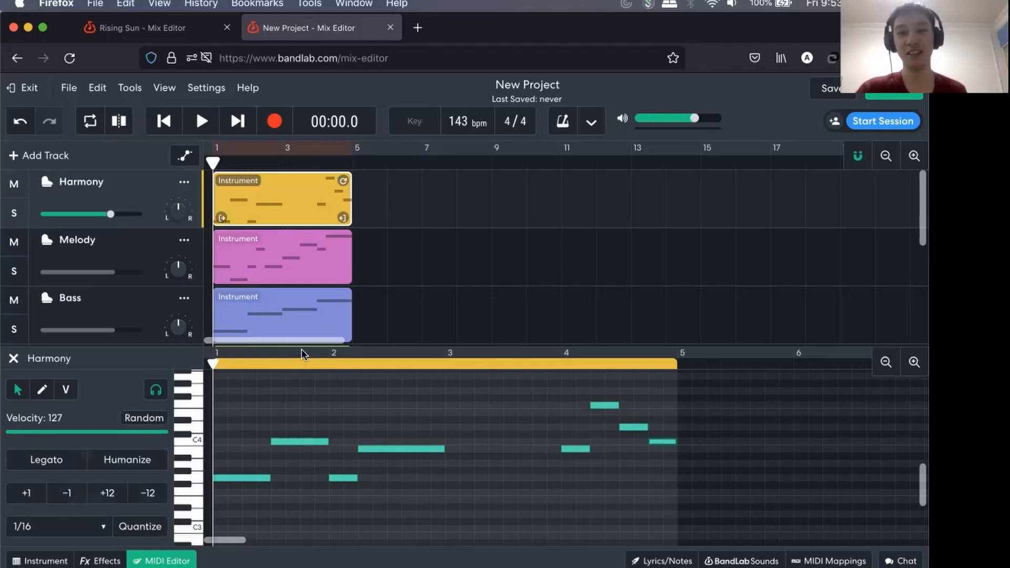
pyautogui.press('space')
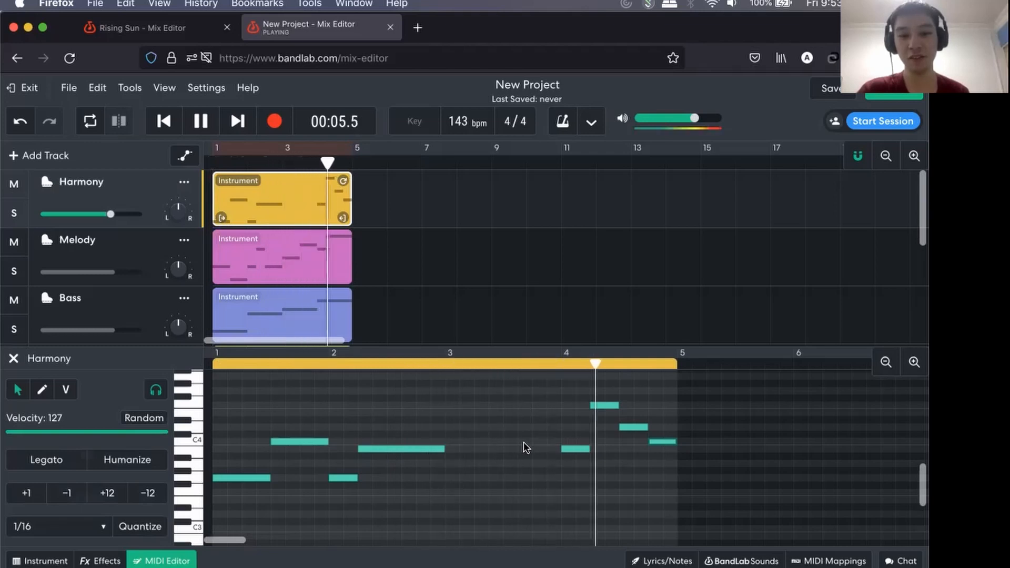
pyautogui.press('space')
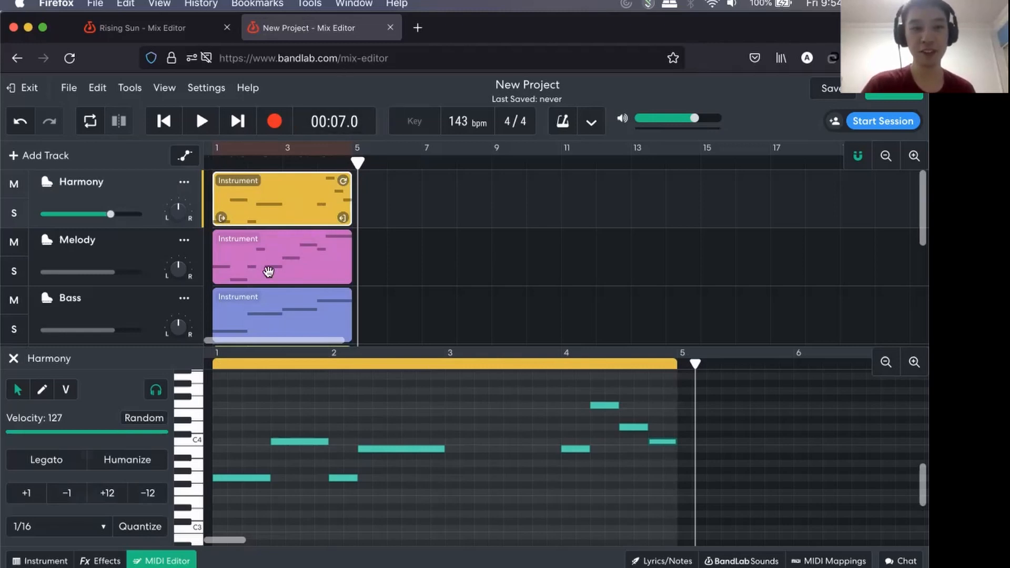
pyautogui.scroll(-5, 269, 272)
pyautogui.scroll(5, 269, 272)
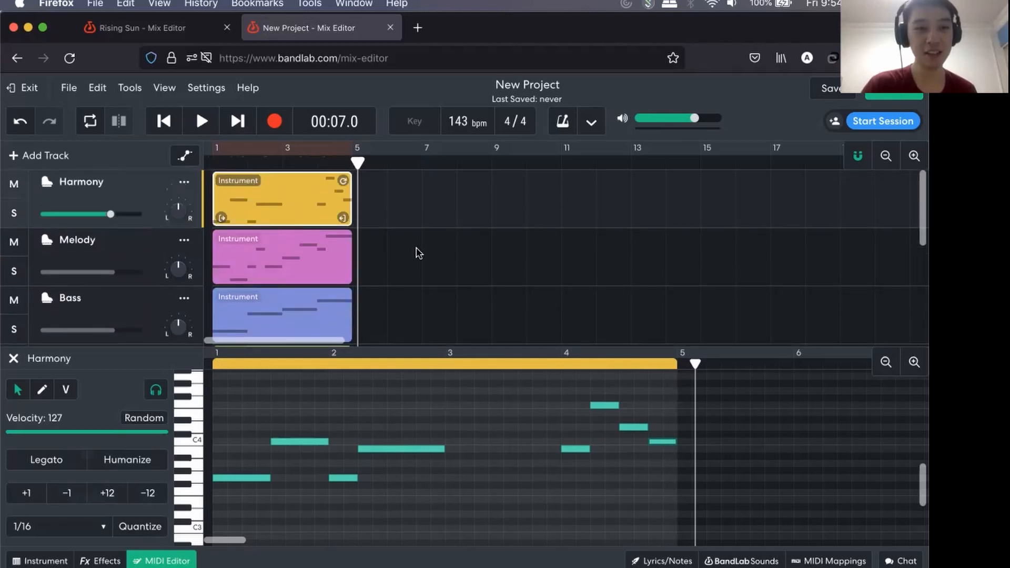
pyautogui.click(51, 562)
pyautogui.click(52, 561)
pyautogui.click(165, 561)
pyautogui.click(164, 561)
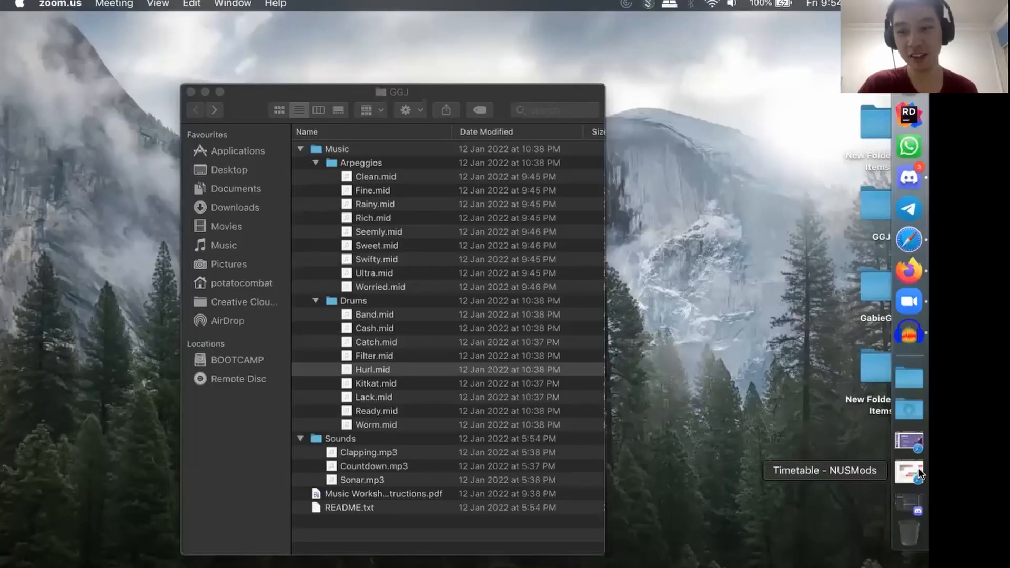
# Switch back to the BandLab project and open the Melody region in the MIDI editor.
pyautogui.click(914, 471)
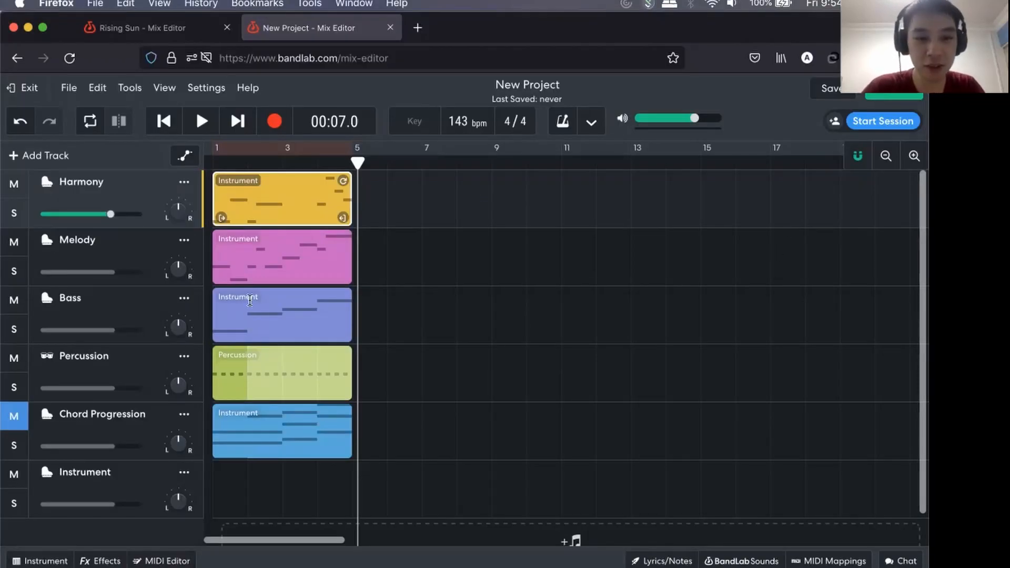
pyautogui.click(245, 274)
pyautogui.click(171, 560)
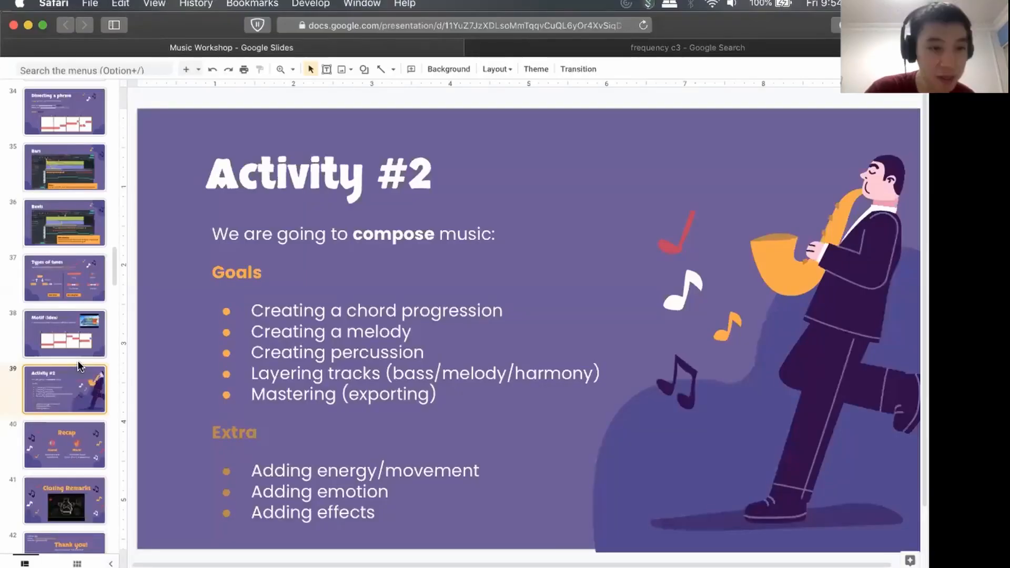
# Switch to the Music Workshop slides, show the Phrase slide and point out the full stop and comma chord endings.
pyautogui.scroll(6, 78, 360)
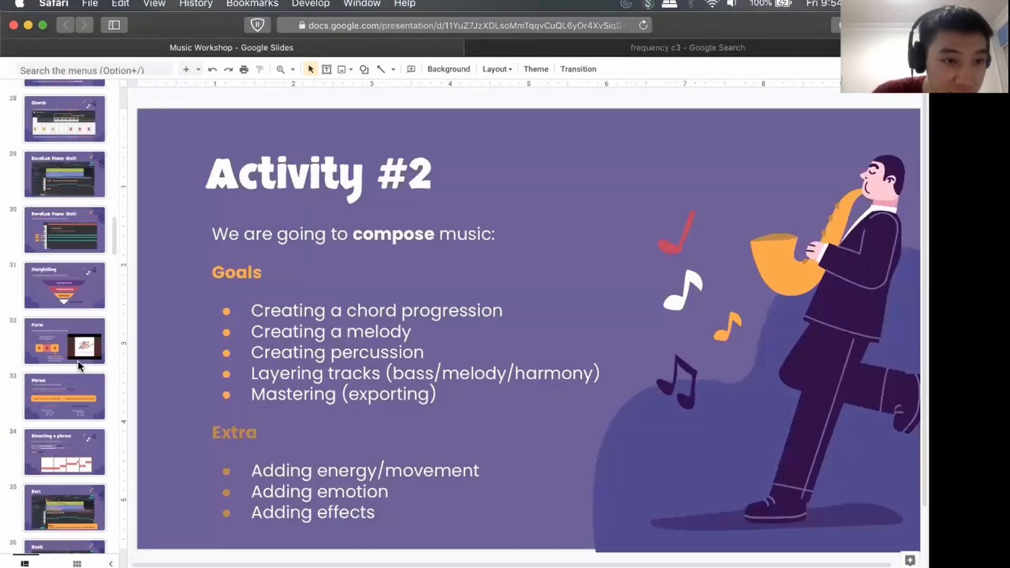
pyautogui.click(74, 403)
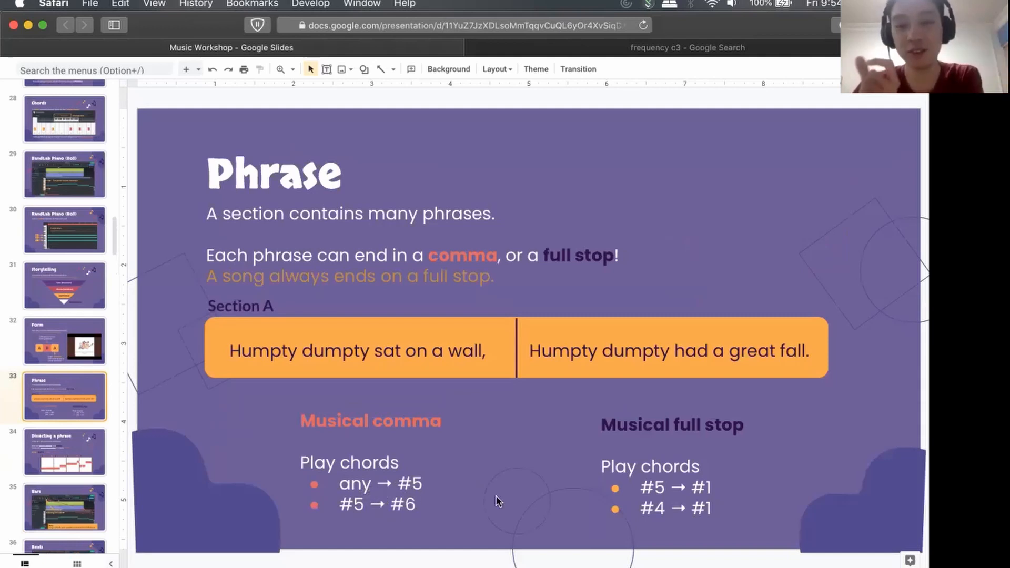
pyautogui.click(708, 487)
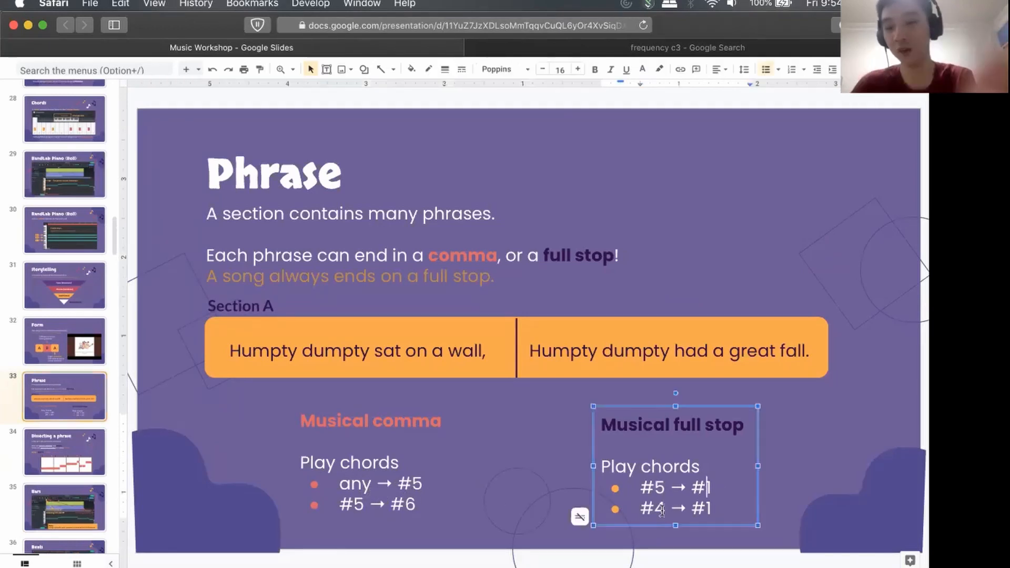
pyautogui.click(363, 484)
pyautogui.click(355, 486)
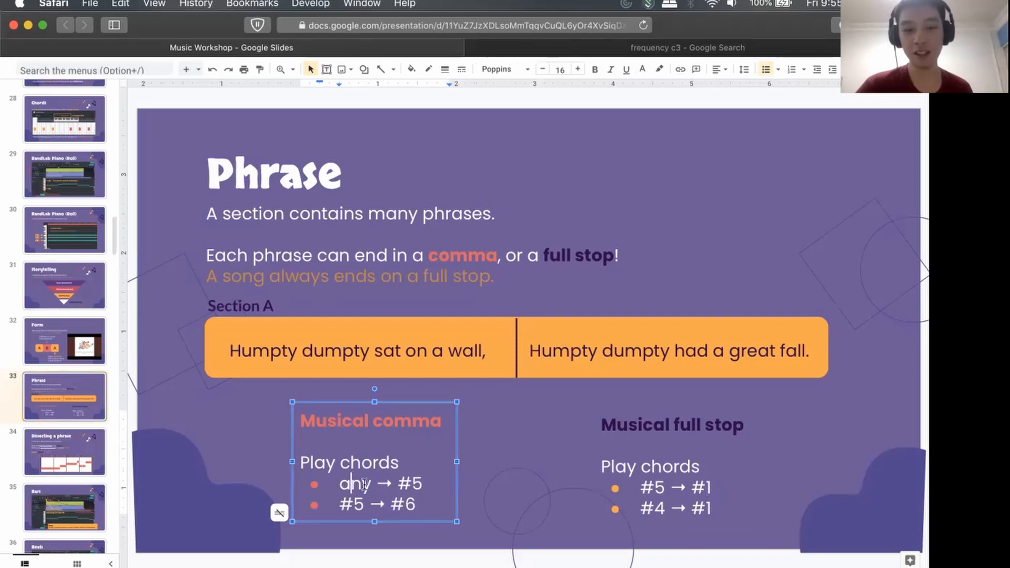
pyautogui.click(416, 484)
pyautogui.moveTo(414, 484); pyautogui.dragTo(428, 488)
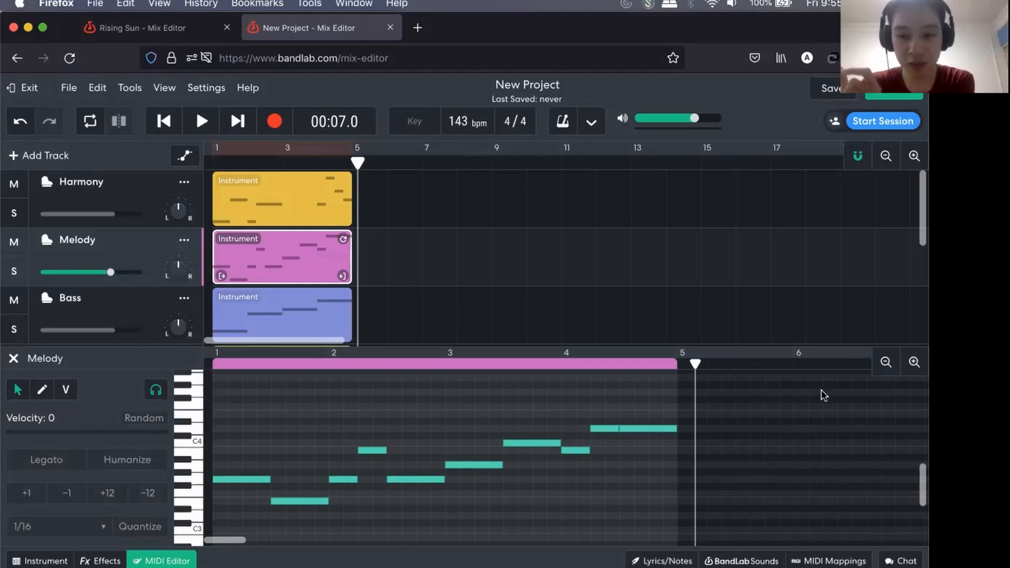
# Switch to BandLab, show the Bass region in the MIDI editor and audition its bar 3 and bar 4 notes.
pyautogui.click(885, 362)
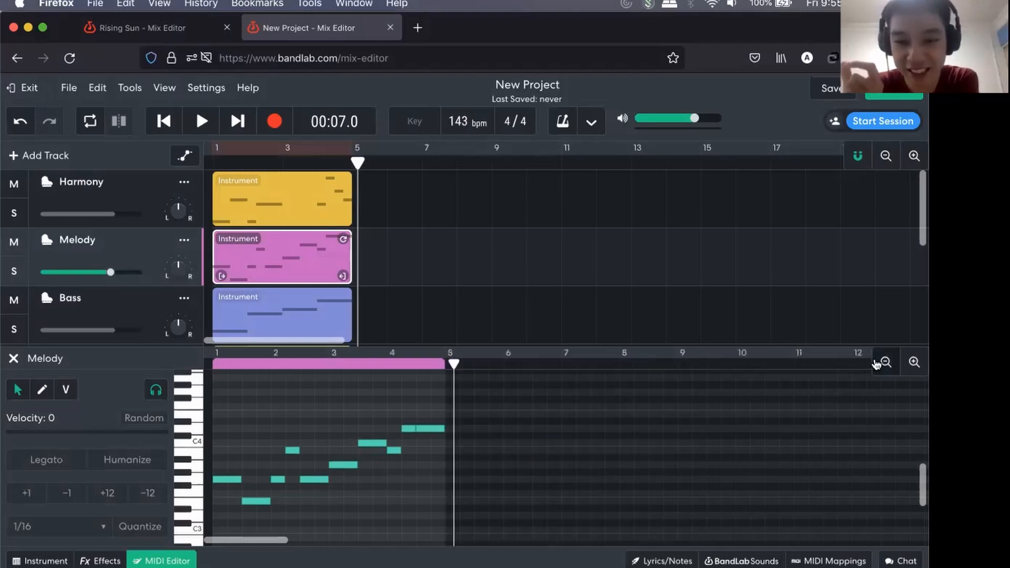
pyautogui.click(300, 315)
pyautogui.scroll(-2, 408, 447)
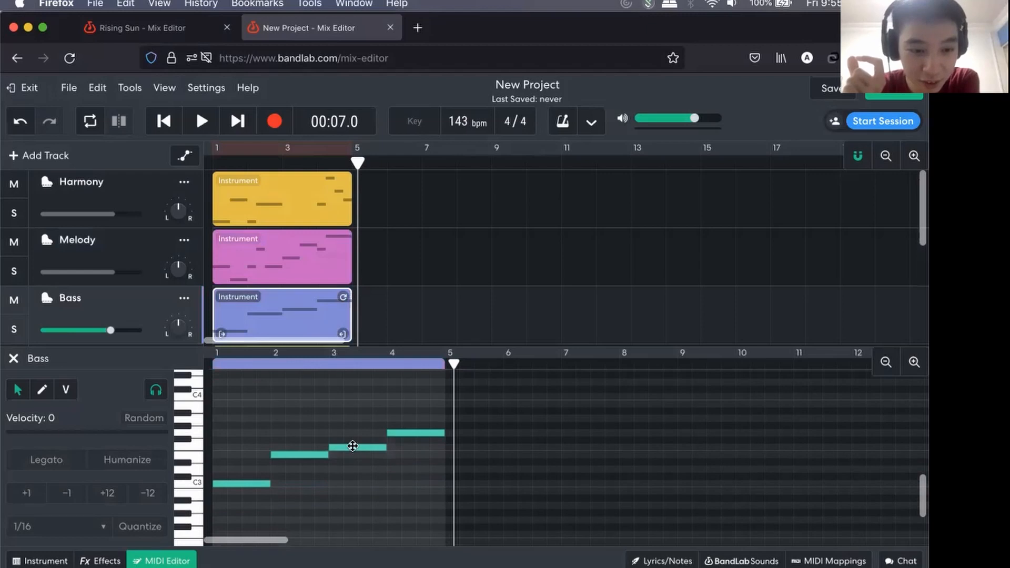
pyautogui.click(352, 445)
pyautogui.click(400, 433)
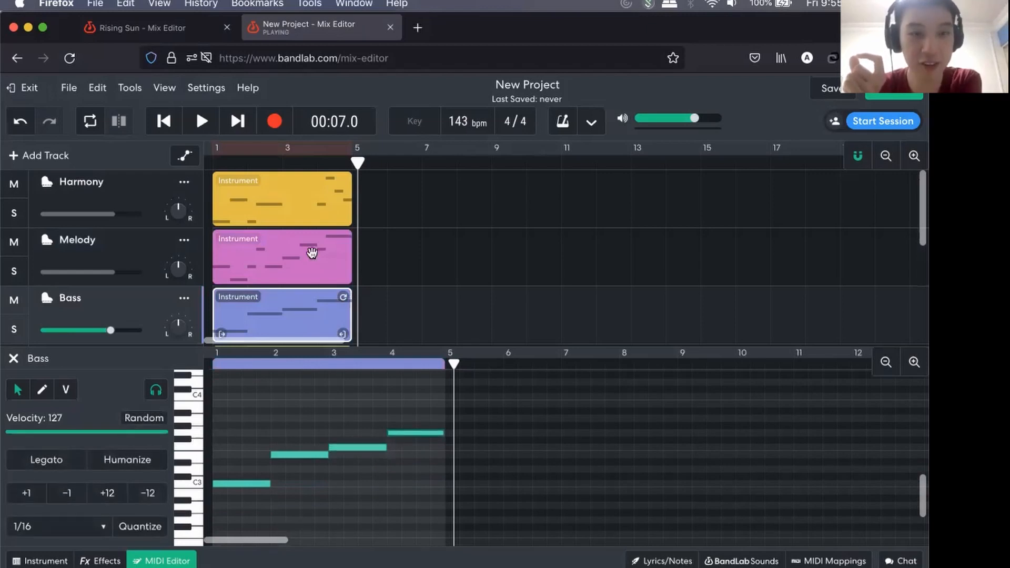
# Compare the Bass line with the Phrase slide, pointing out the Musical comma heading and the #4 → #1 full stop, and return to BandLab.
pyautogui.press('super+Tab')
pyautogui.moveTo(314, 423); pyautogui.dragTo(391, 424)
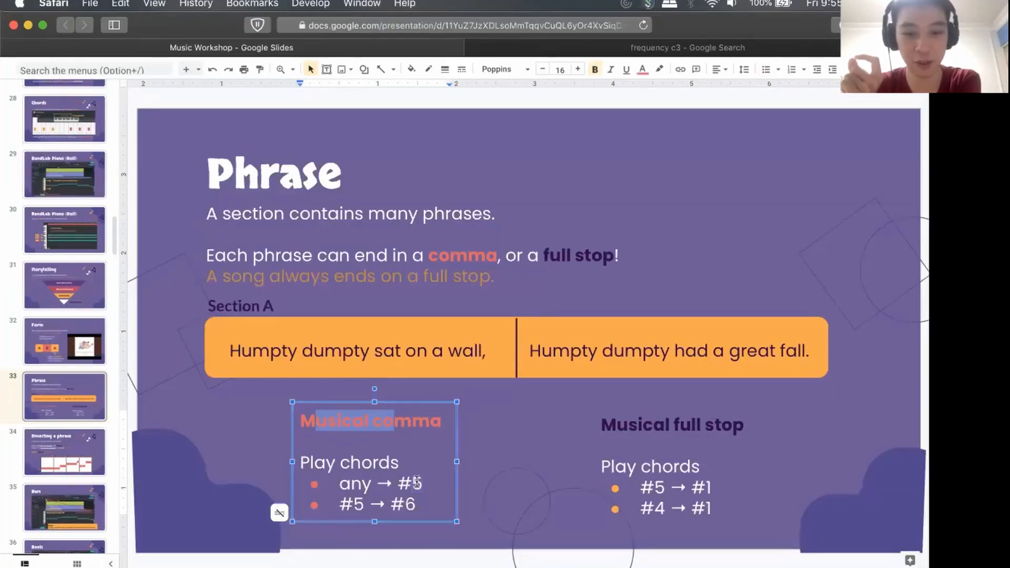
pyautogui.press('super+Tab')
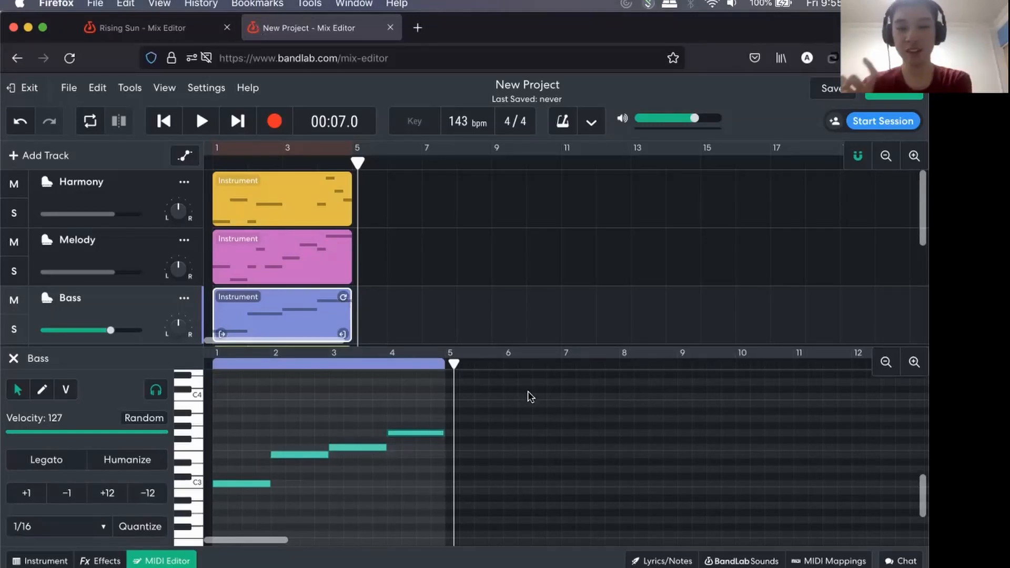
pyautogui.press('super+Tab')
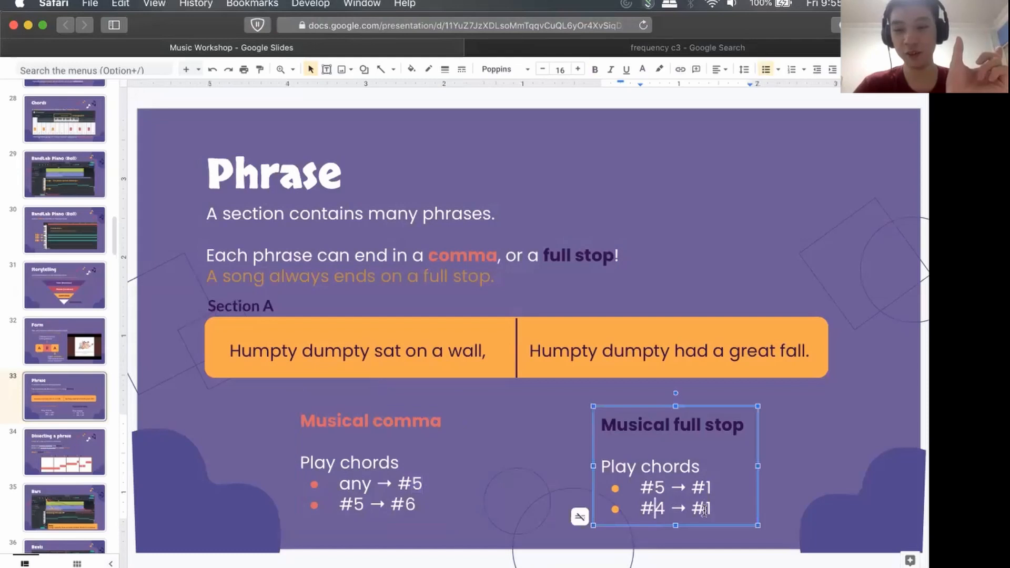
pyautogui.click(704, 509)
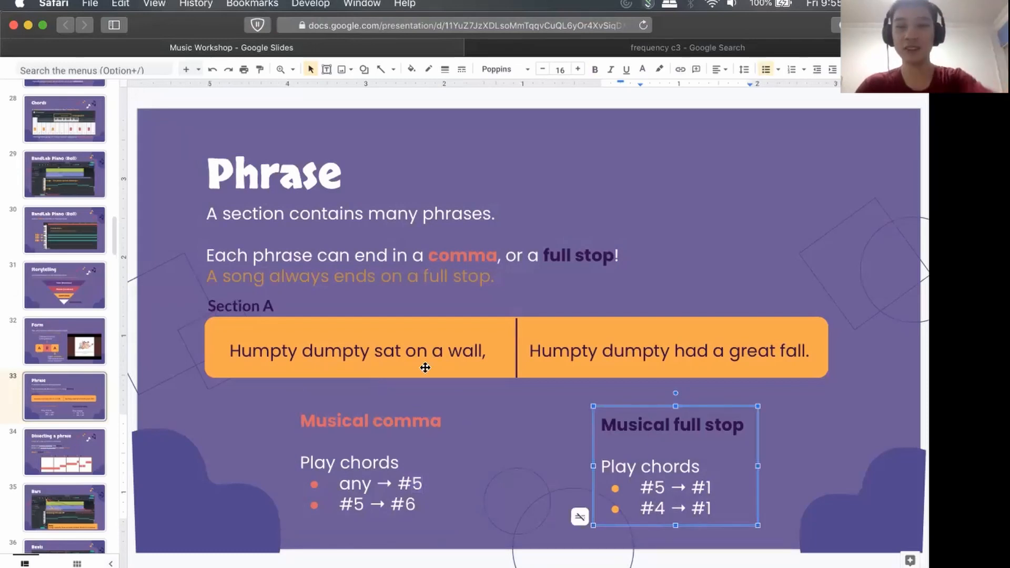
pyautogui.press('super+Tab')
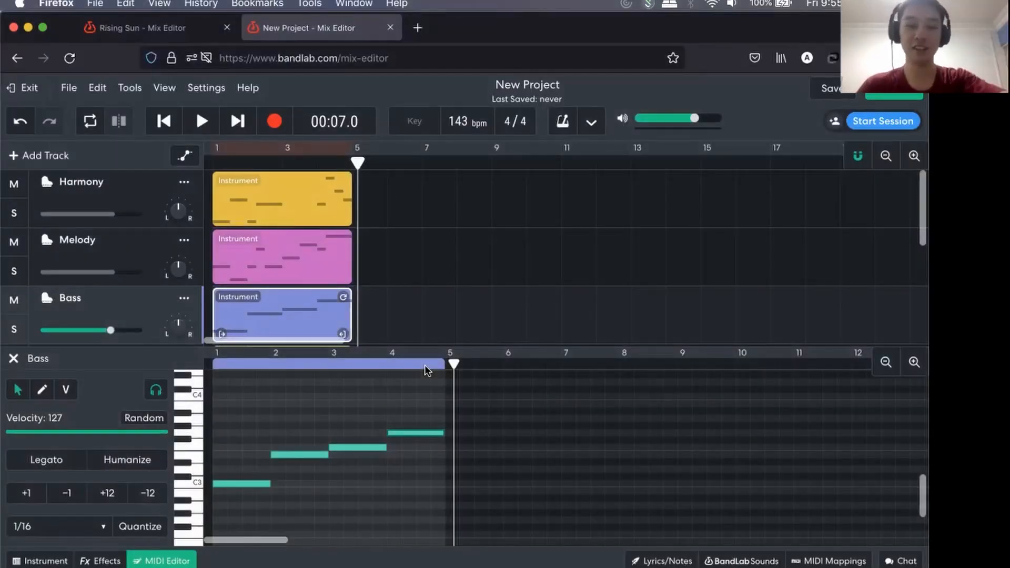
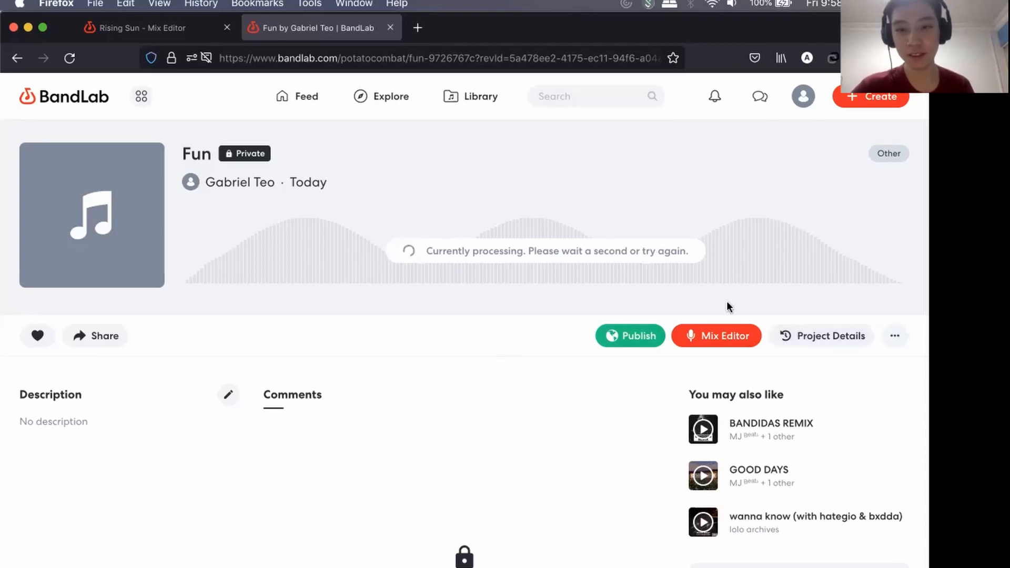
# Reload the Fun project's page to check on its audio processing.
pyautogui.click(894, 337)
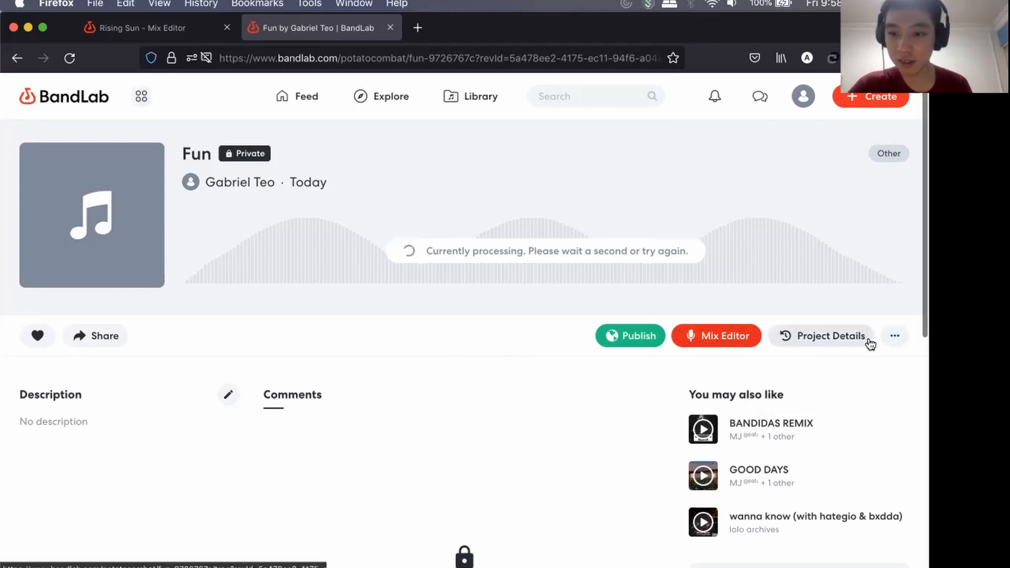
pyautogui.click(605, 59)
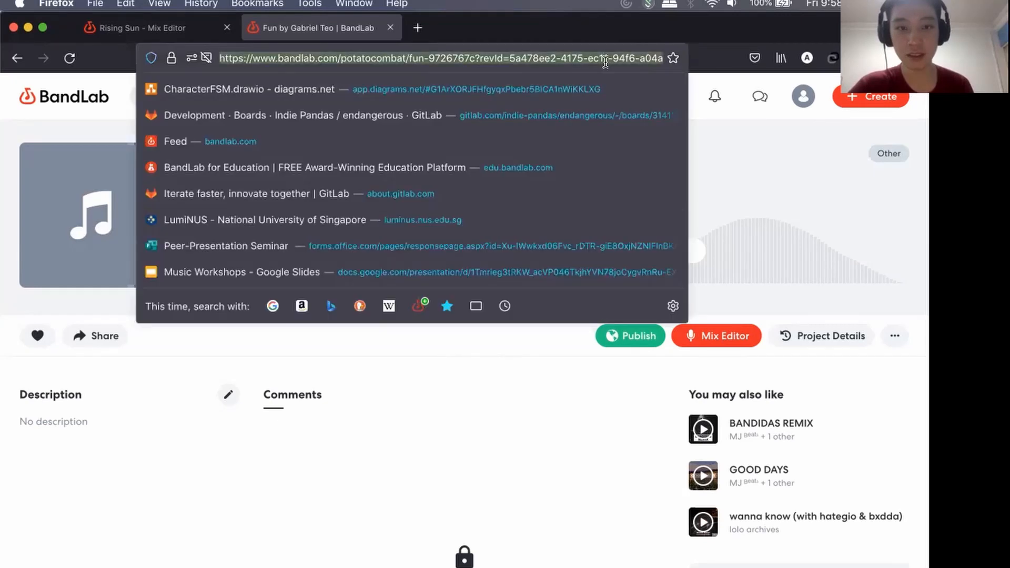
pyautogui.press('Return')
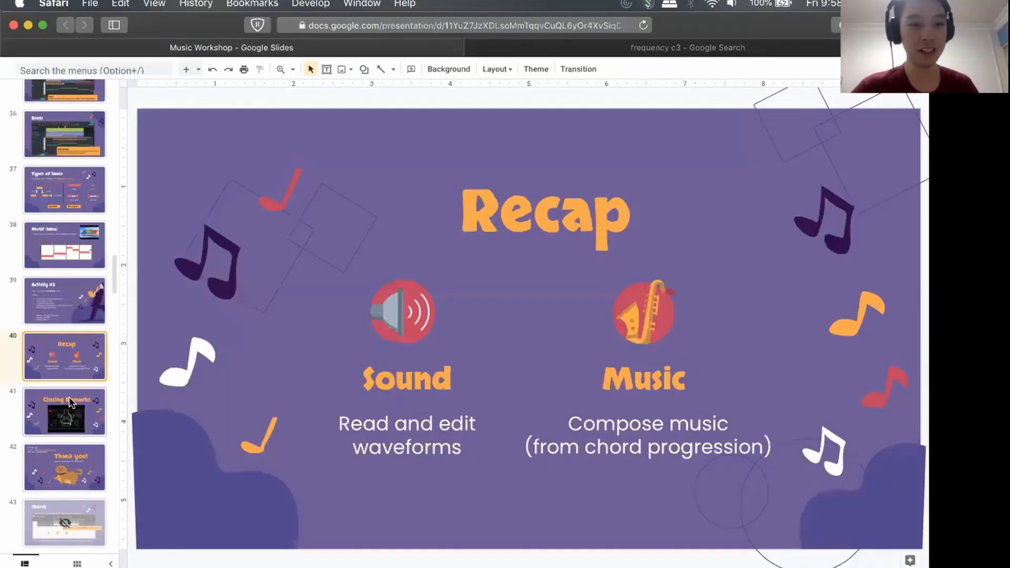
# Switch to the Music Workshop slides, show the Thank you slide and point out the presenter's name, email and LinkedIn details.
pyautogui.click(69, 396)
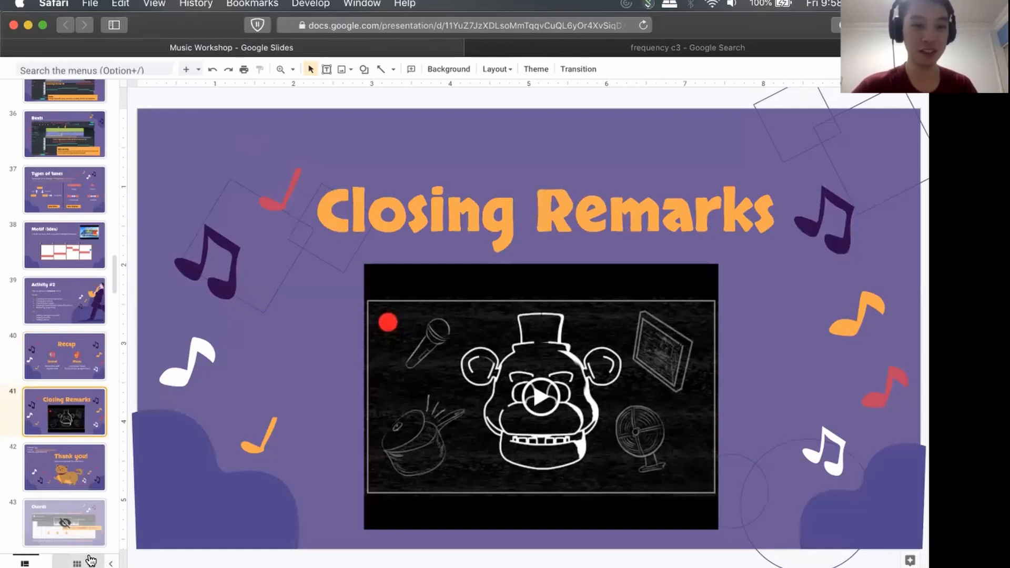
pyautogui.click(68, 460)
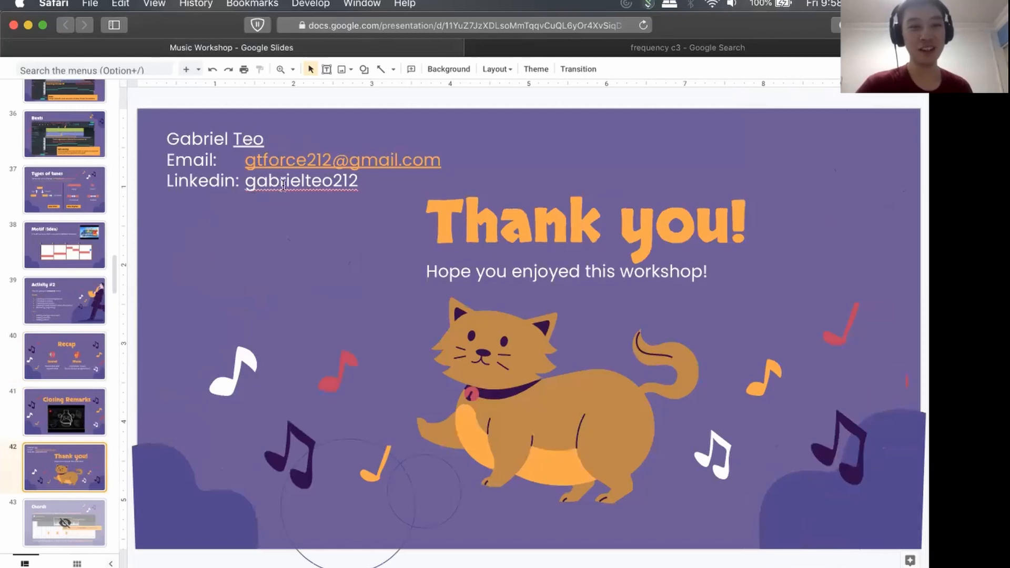
pyautogui.click(386, 180)
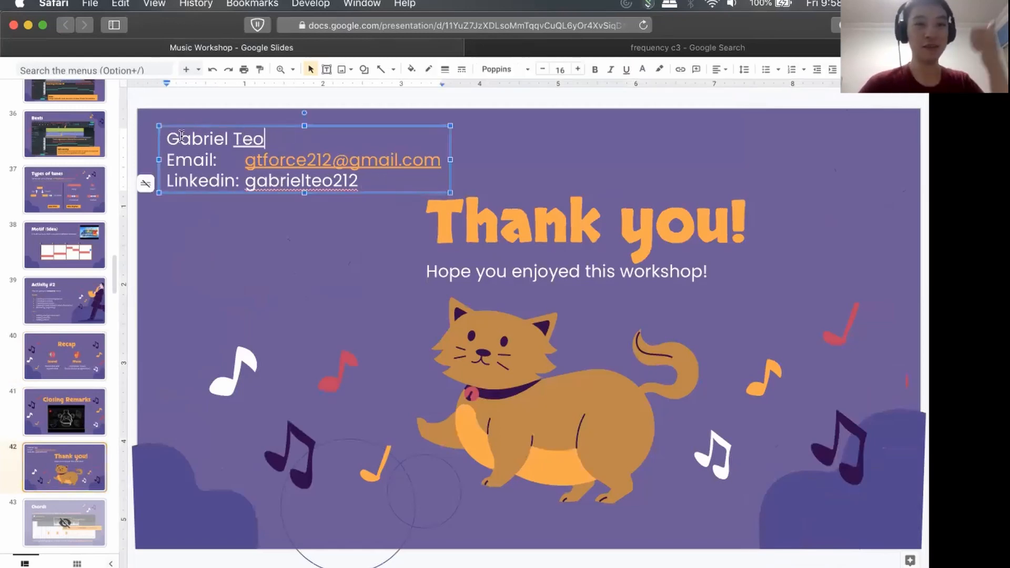
pyautogui.moveTo(264, 138); pyautogui.dragTo(158, 138)
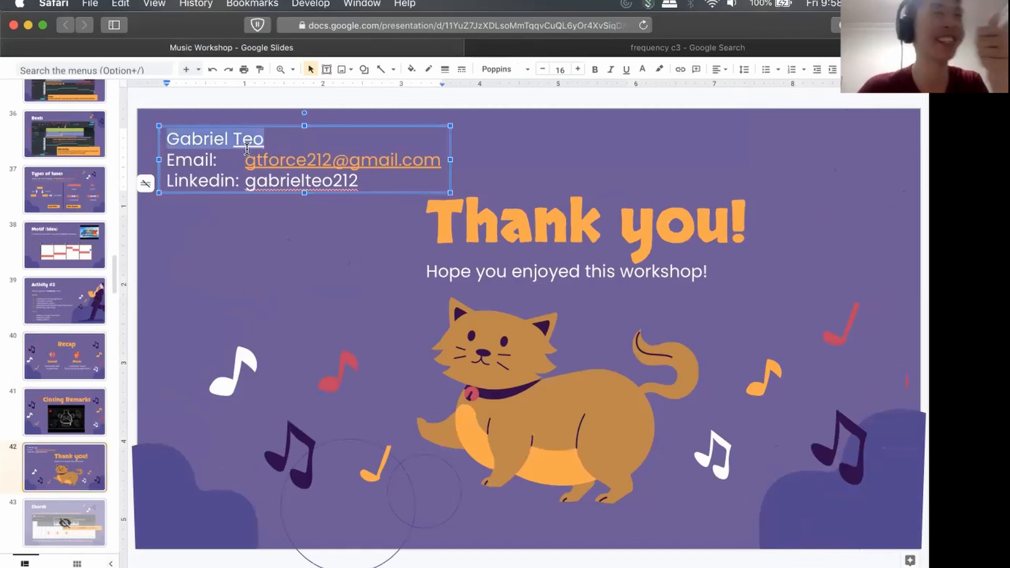
pyautogui.click(201, 159)
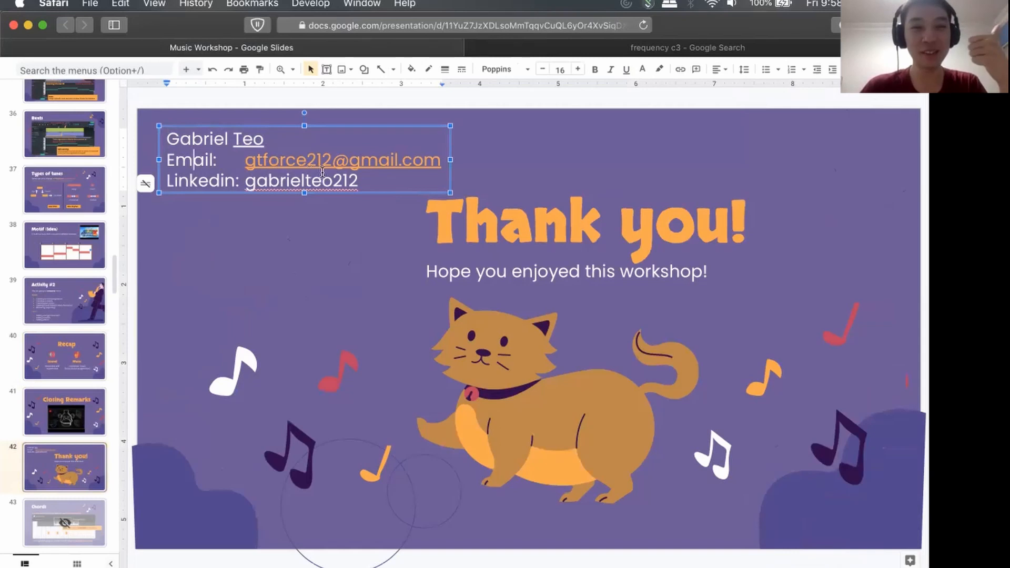
pyautogui.moveTo(367, 180); pyautogui.dragTo(252, 181)
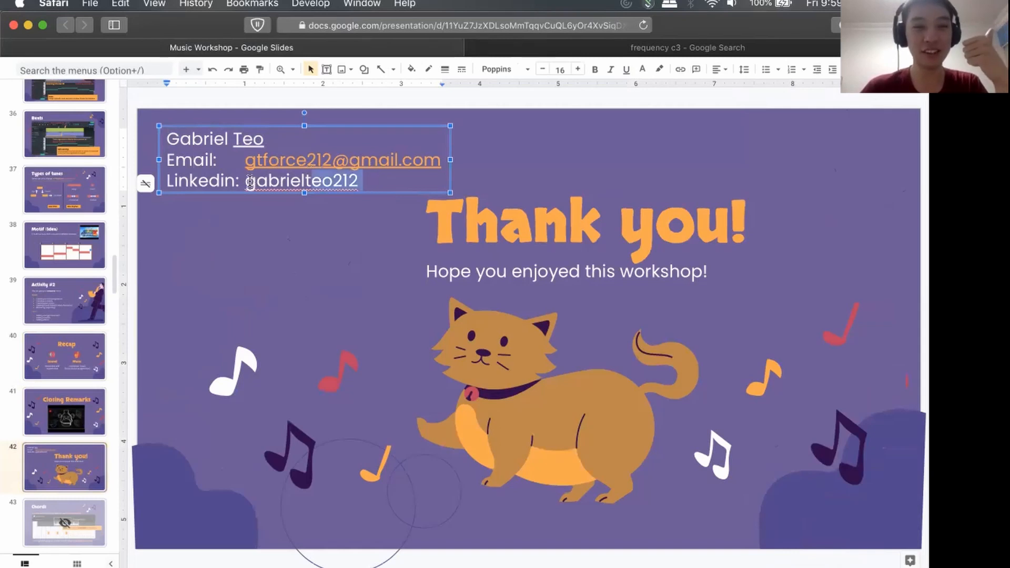
# Add a Discord line with the presenter's username and a trailing # below the LinkedIn line, separated by a blank line.
pyautogui.doubleClick(369, 181)
pyautogui.click(361, 180)
pyautogui.press('BackSpace')
pyautogui.press('Return')
pyautogui.press('Return')
pyautogui.write('Dis')
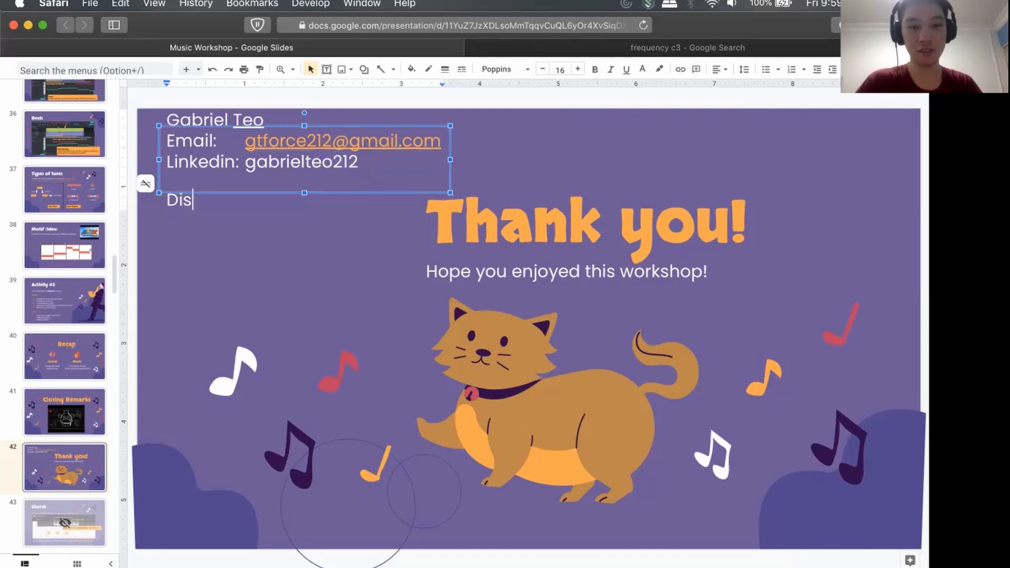
pyautogui.write('cord: ')
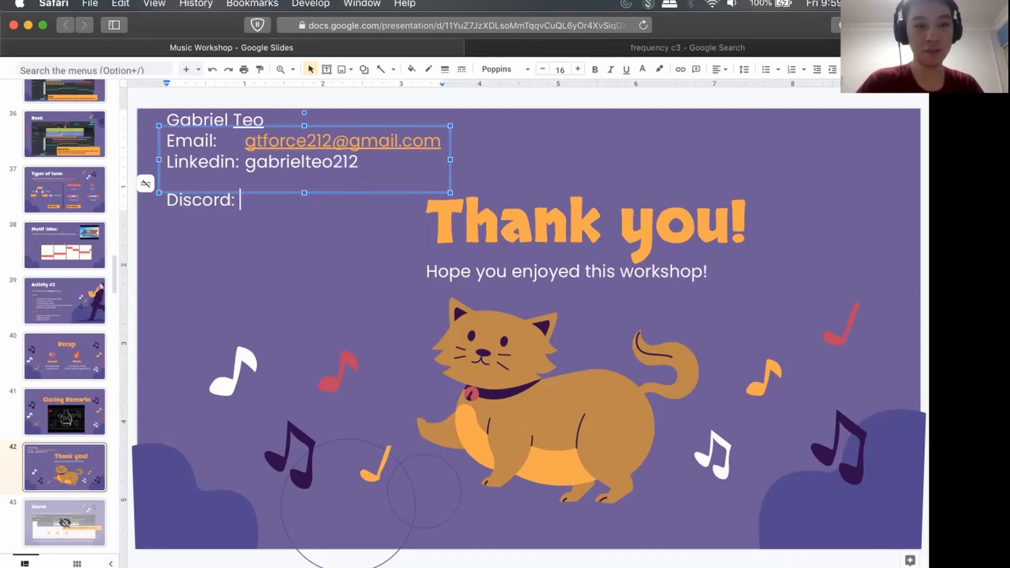
pyautogui.write('@Pota')
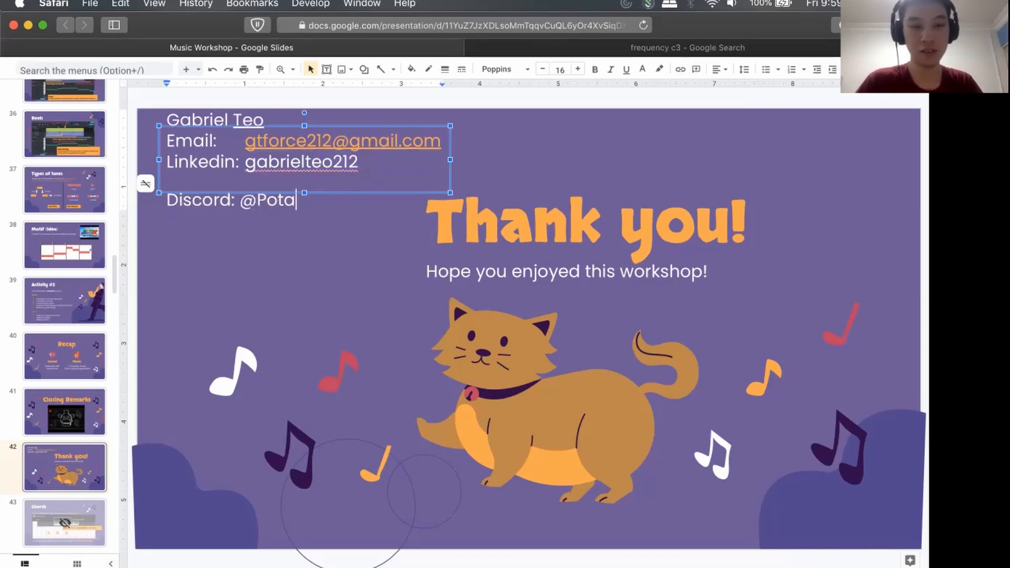
pyautogui.press('BackSpace')
pyautogui.write('atoC')
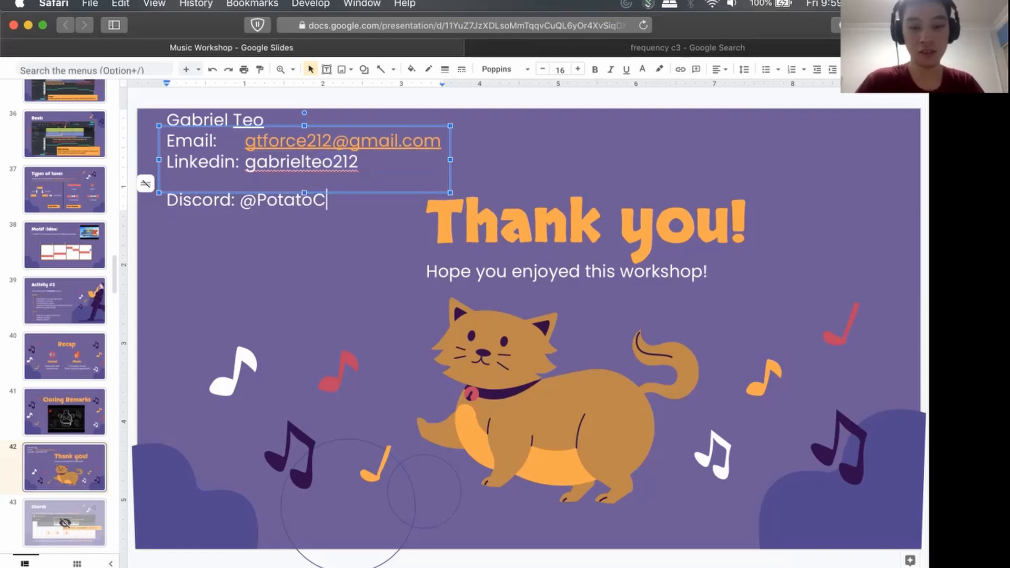
pyautogui.write('ombat#')
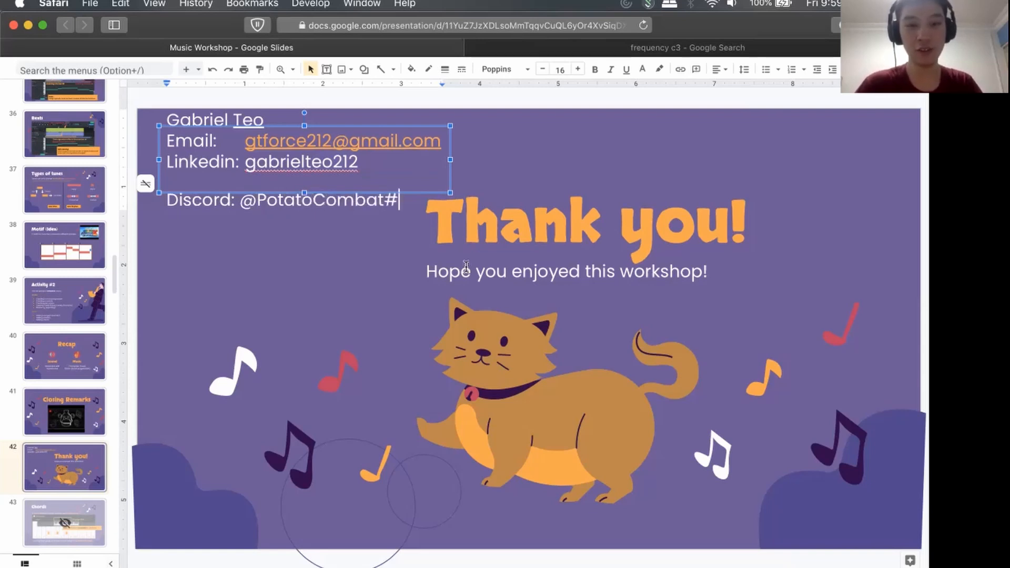
# Switch Google to the admin account and open its Google Drive.
pyautogui.click(918, 294)
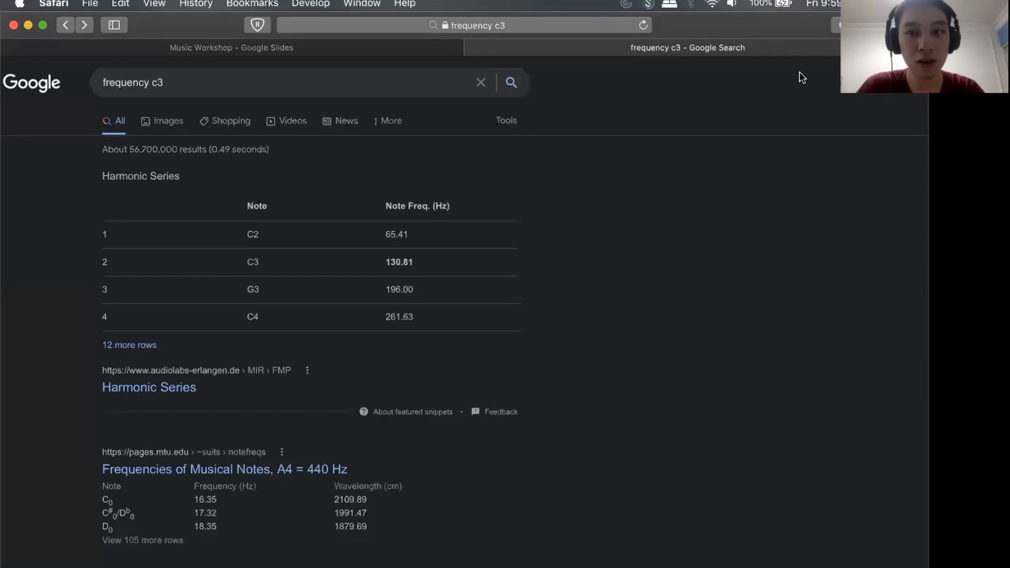
pyautogui.click(919, 83)
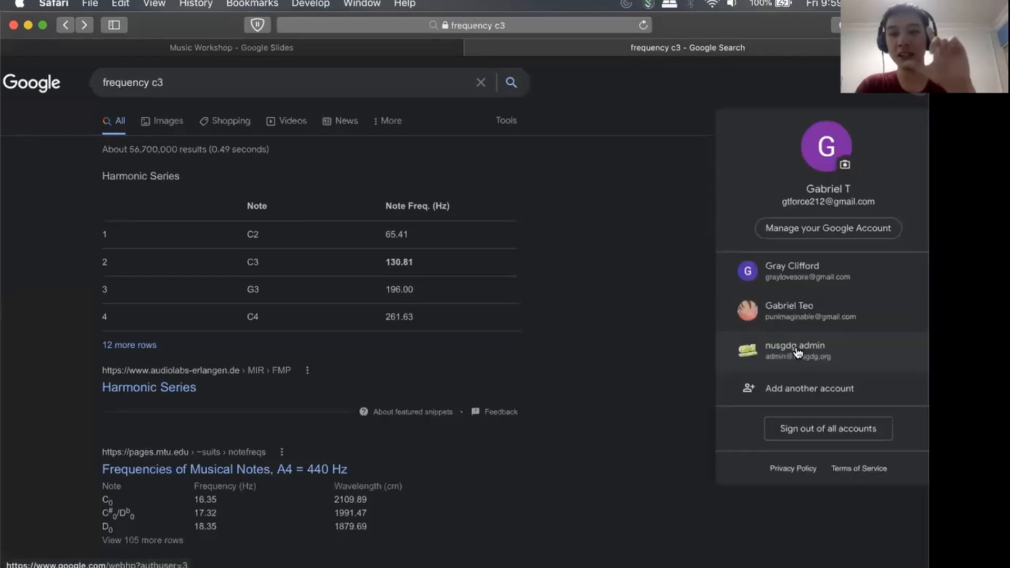
pyautogui.click(798, 350)
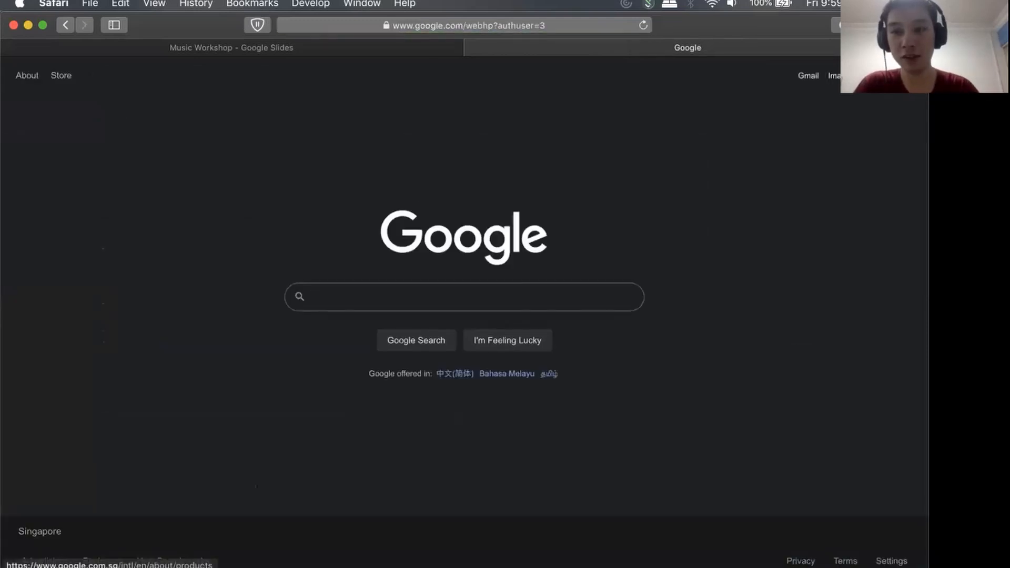
pyautogui.click(871, 76)
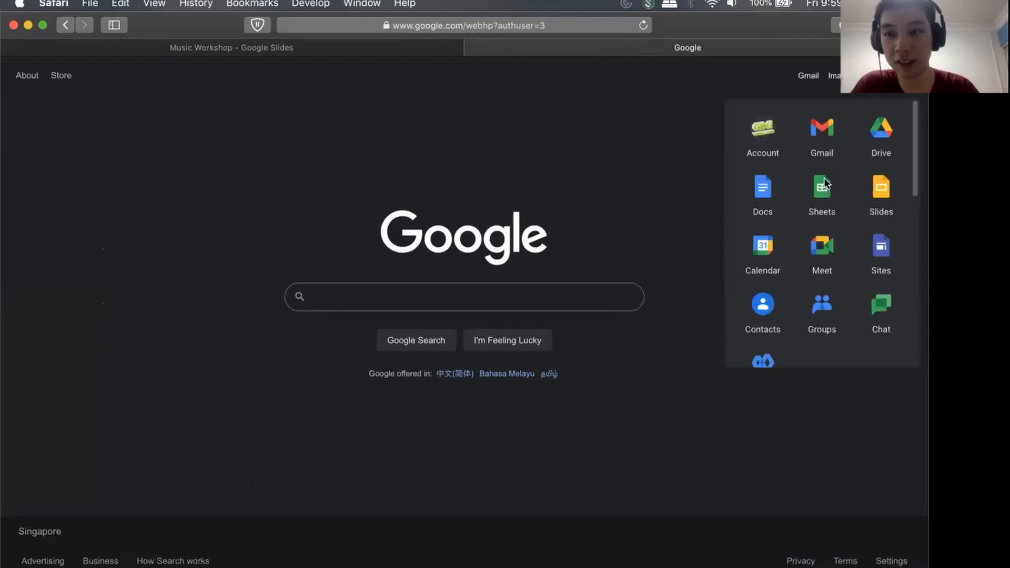
pyautogui.click(877, 134)
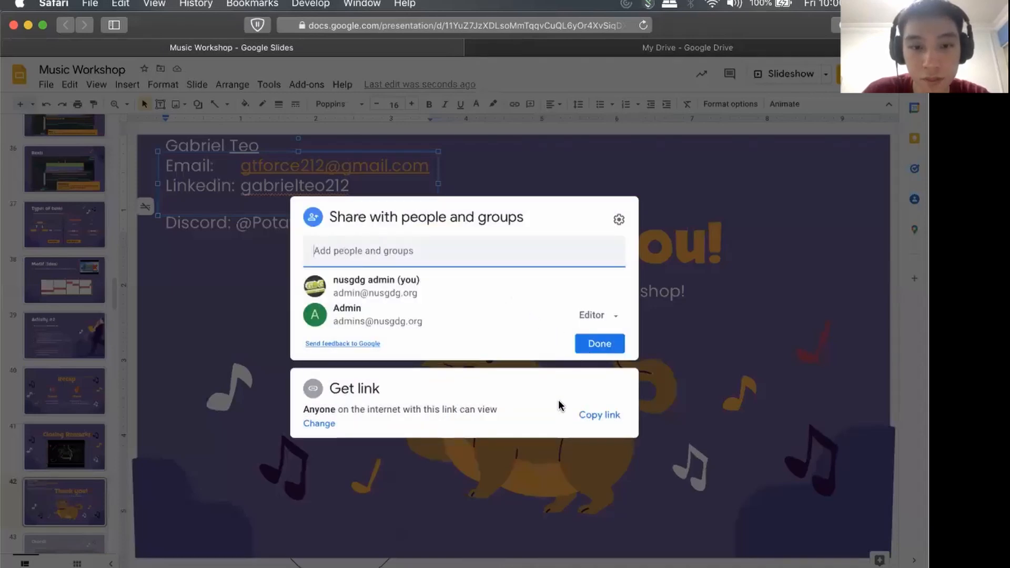
# Copy the Music Workshop presentation's sharing link and close its sharing settings.
pyautogui.click(603, 414)
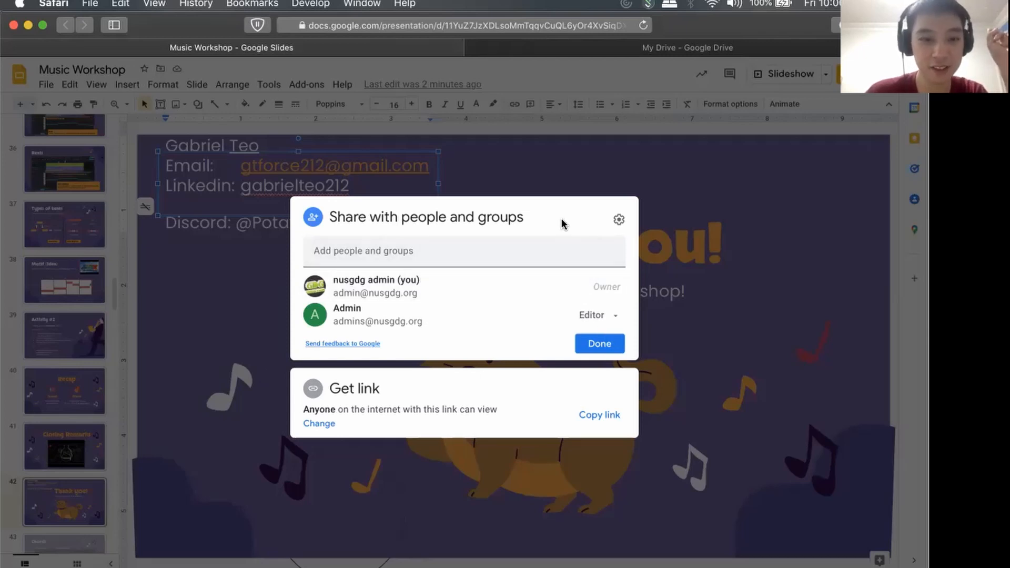
pyautogui.click(686, 184)
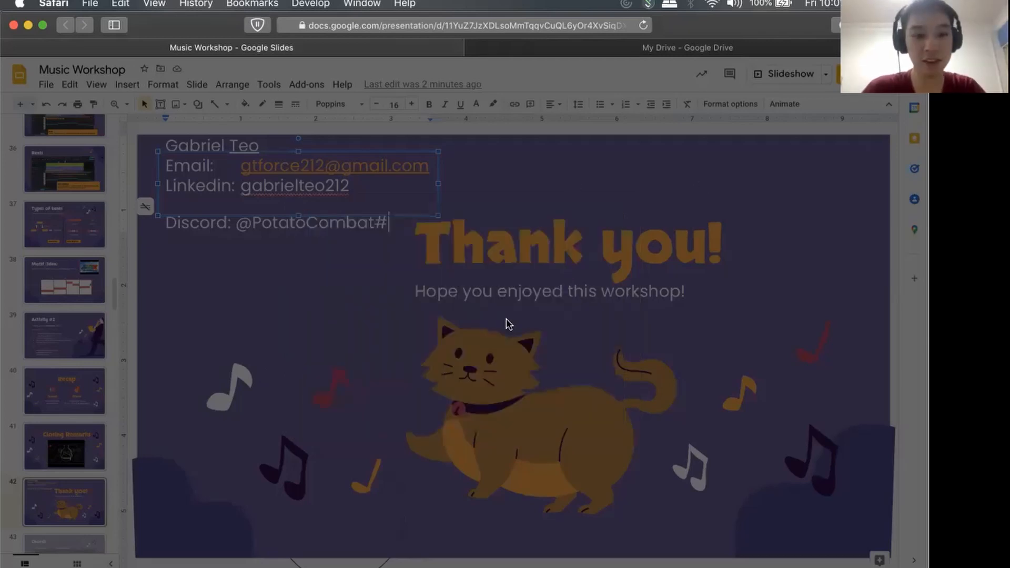
# Switch to BandLab and start Mastering for the Fun project.
pyautogui.press('super+Tab')
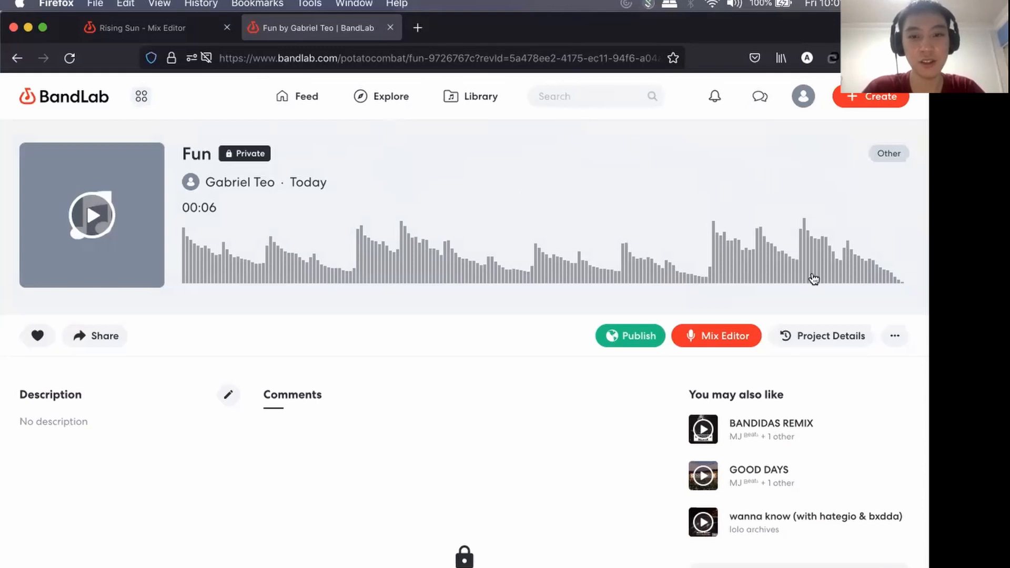
pyautogui.click(890, 337)
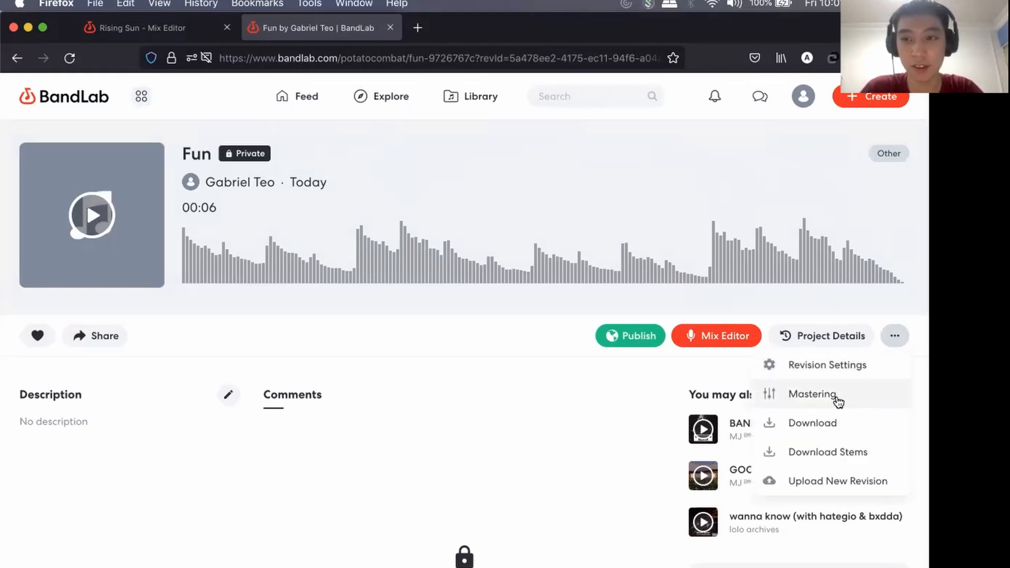
pyautogui.click(835, 396)
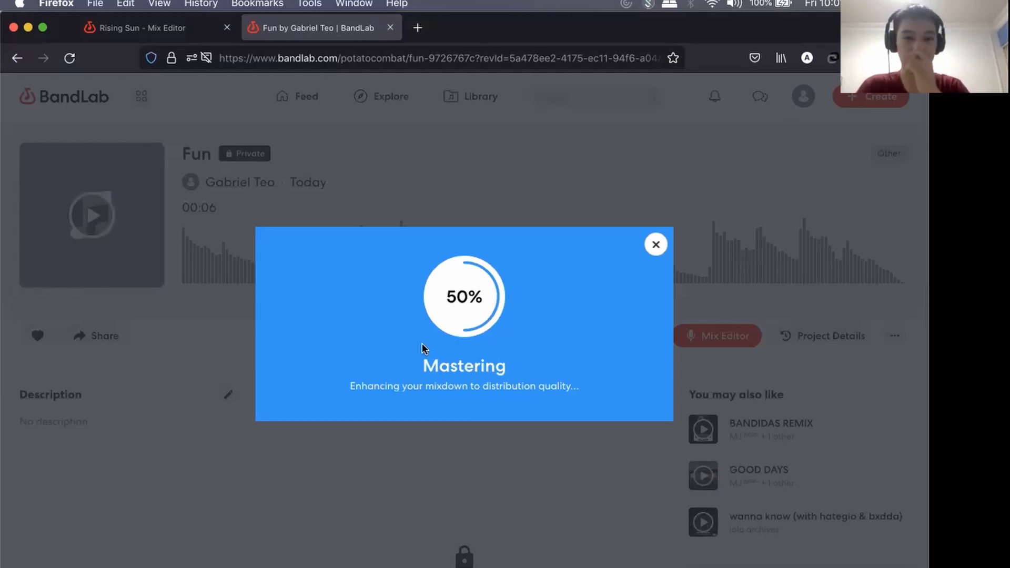
# Lower the system volume for the mastering preview.
pyautogui.press('XF86AudioLowerVolume')
pyautogui.press('XF86AudioLowerVolume')
pyautogui.press('XF86AudioLowerVolume')
pyautogui.press('XF86AudioLowerVolume')
pyautogui.press('XF86AudioLowerVolume')
pyautogui.press('XF86AudioLowerVolume')
pyautogui.press('XF86AudioLowerVolume')
pyautogui.press('XF86AudioLowerVolume')
pyautogui.press('XF86AudioLowerVolume')
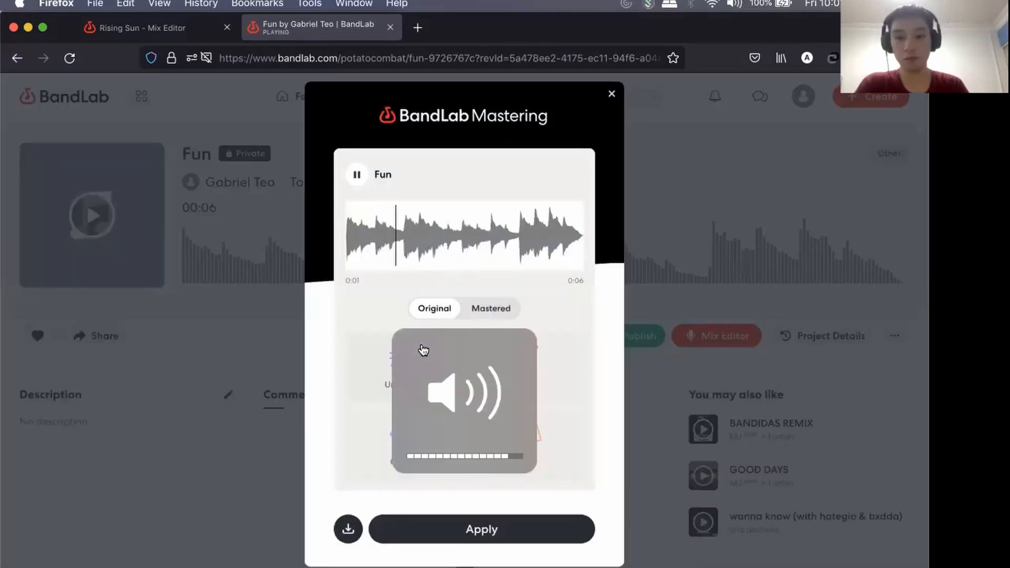
pyautogui.press('XF86AudioLowerVolume')
pyautogui.press('XF86AudioLowerVolume')
pyautogui.press('XF86AudioLowerVolume')
pyautogui.press('XF86AudioLowerVolume')
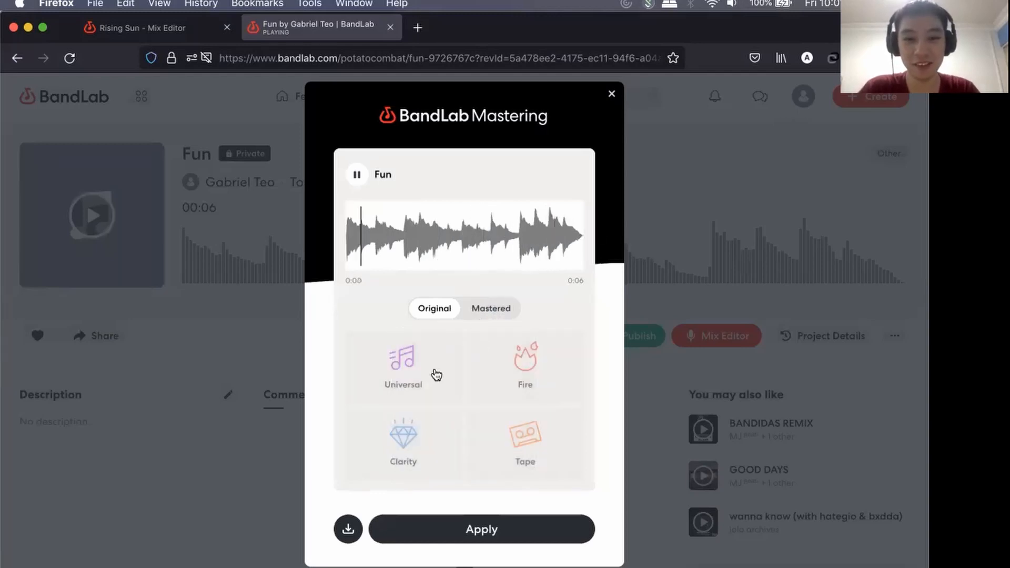
# Pause the preview, switch it from Original to Mastered and apply the Universal mastering preset to Fun.
pyautogui.click(356, 174)
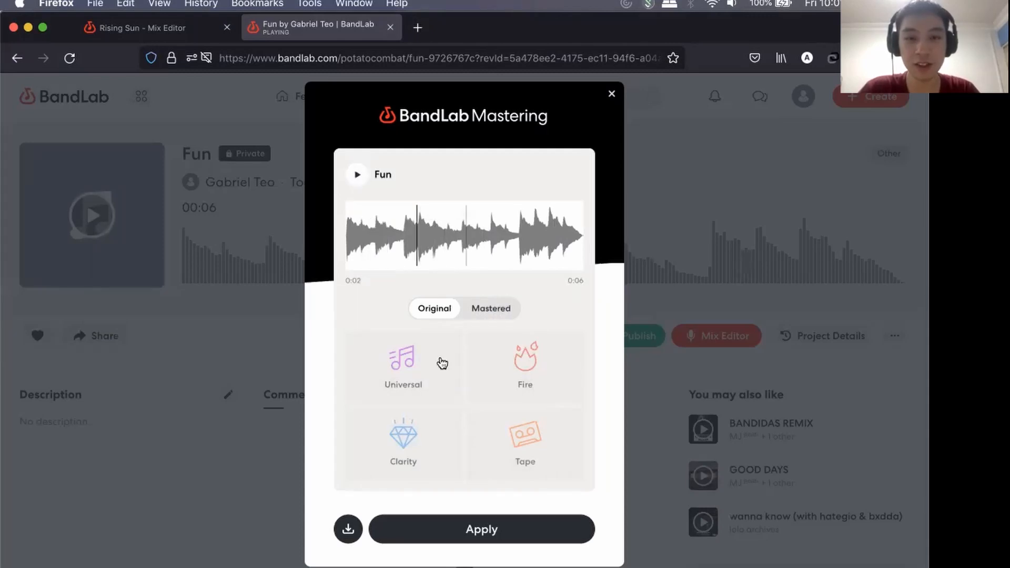
pyautogui.click(487, 309)
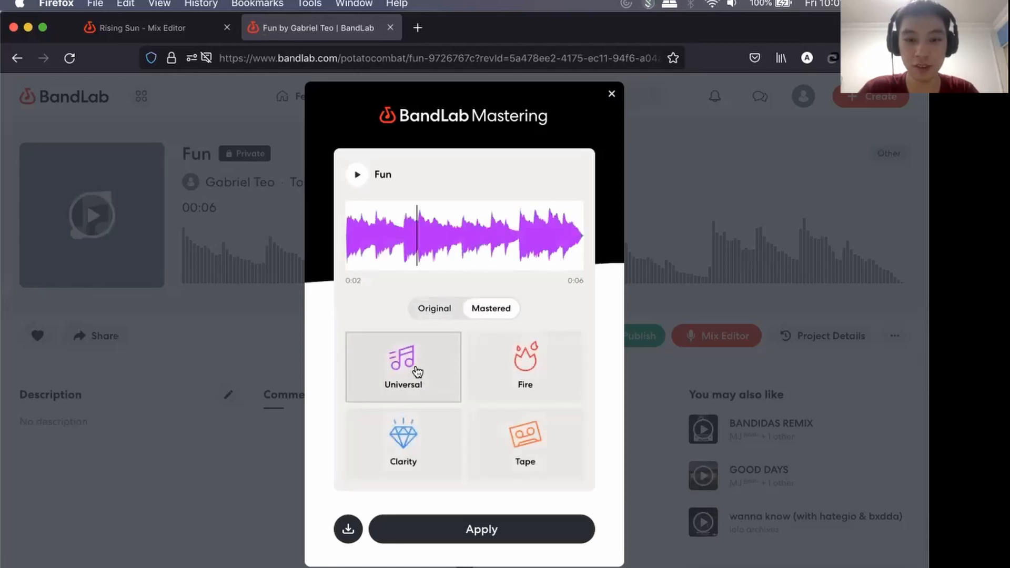
pyautogui.click(466, 528)
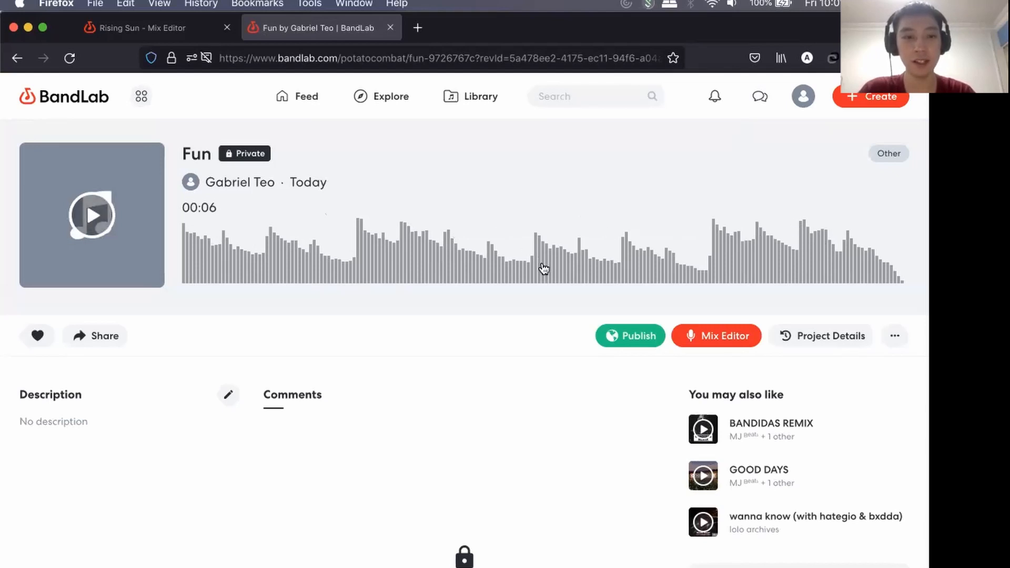
# Publish the Fun revision as Unlisted with the genre Other.
pyautogui.click(646, 332)
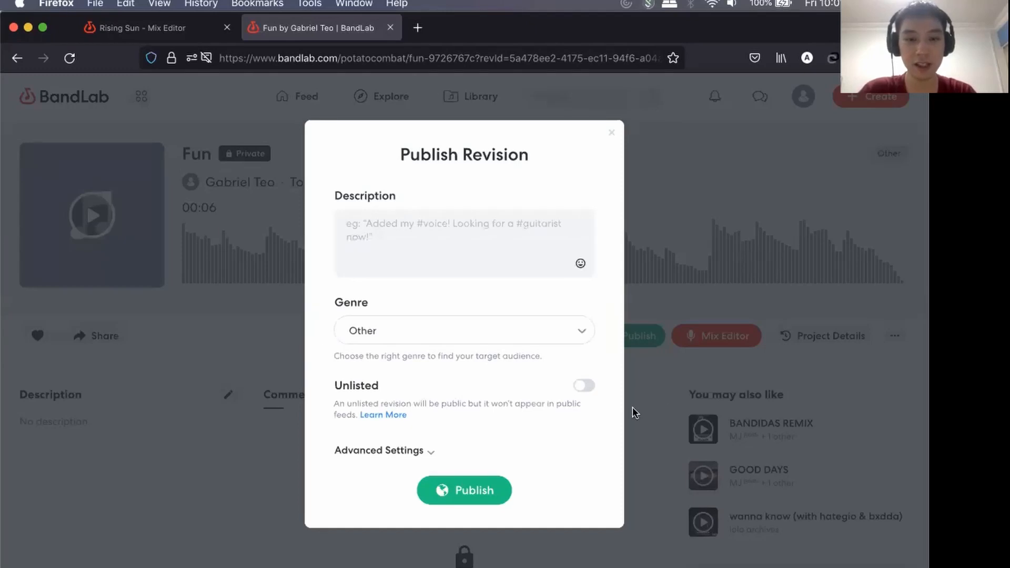
pyautogui.click(585, 388)
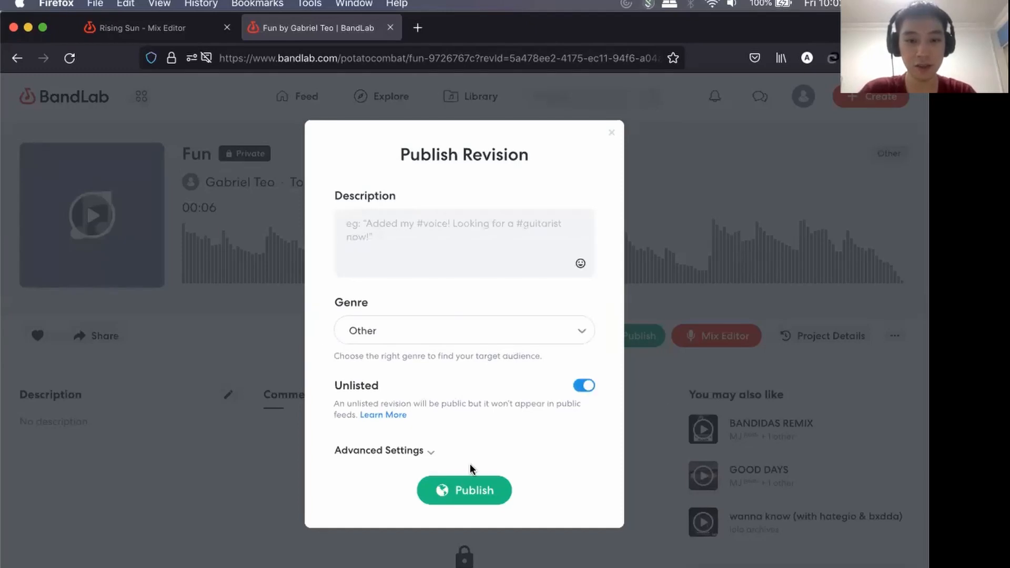
pyautogui.click(459, 485)
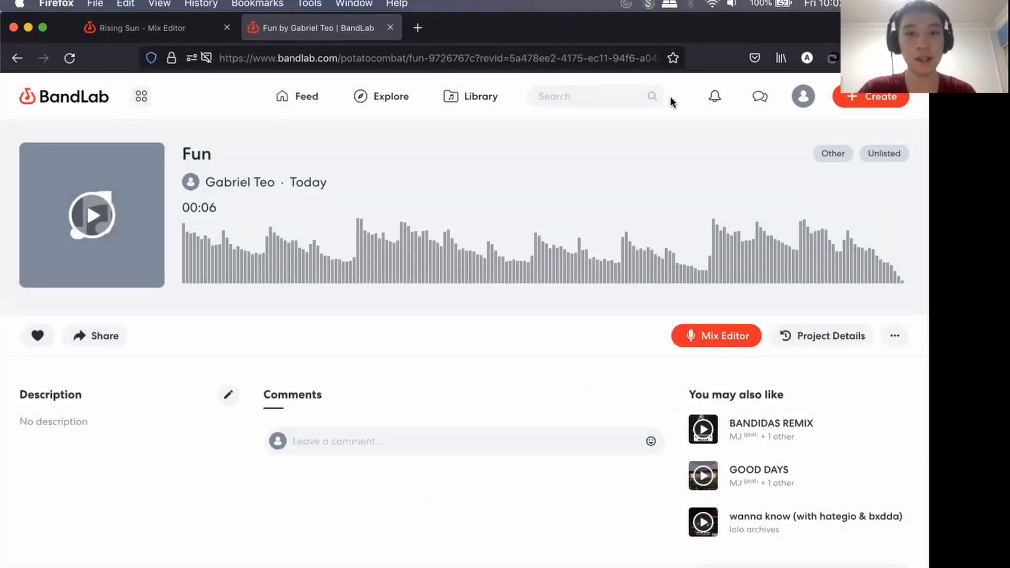
# Copy the share link of the published Fun project from its Share or Embed options and close the sharing dialog.
pyautogui.click(451, 56)
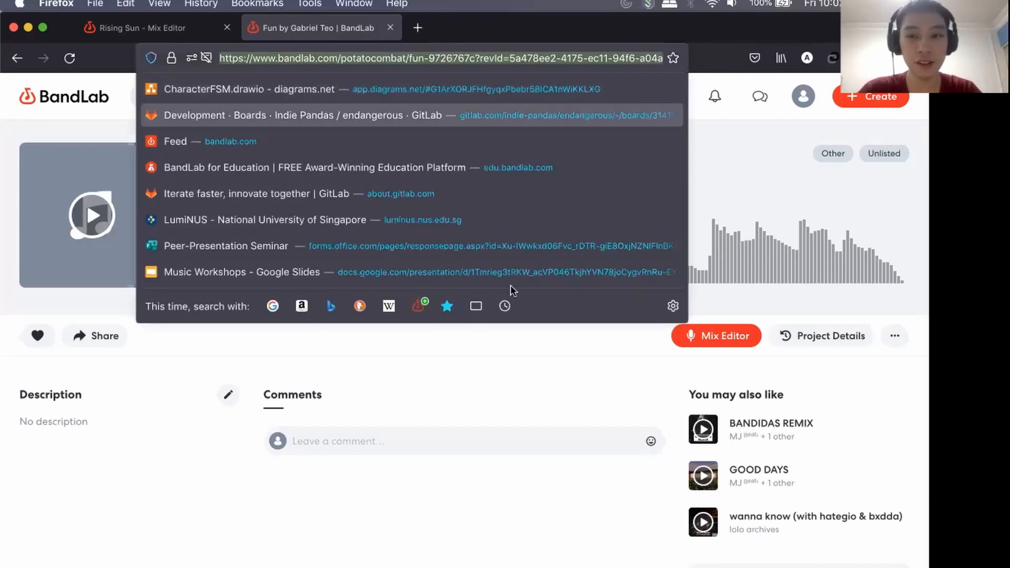
pyautogui.click(494, 364)
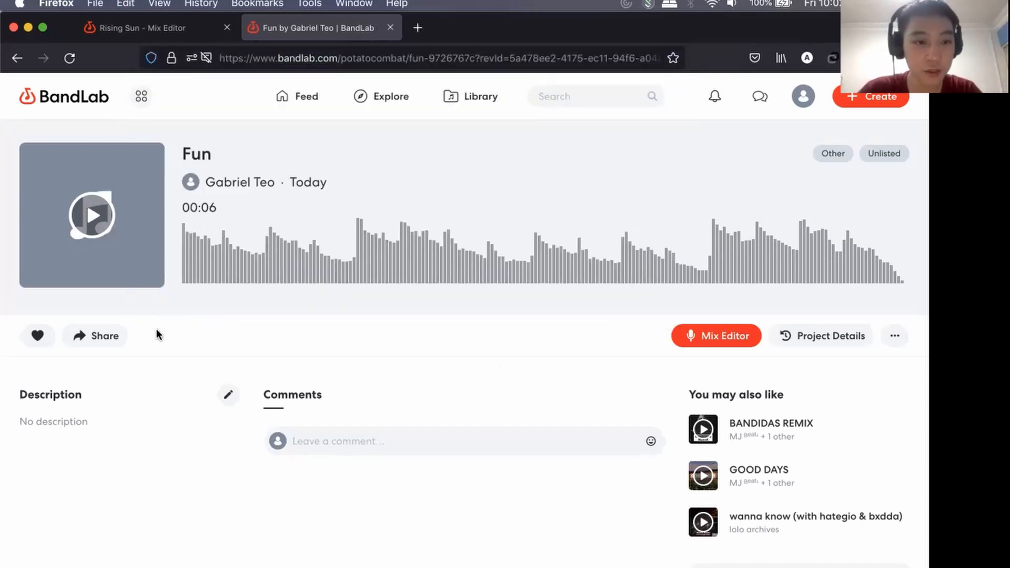
pyautogui.click(104, 336)
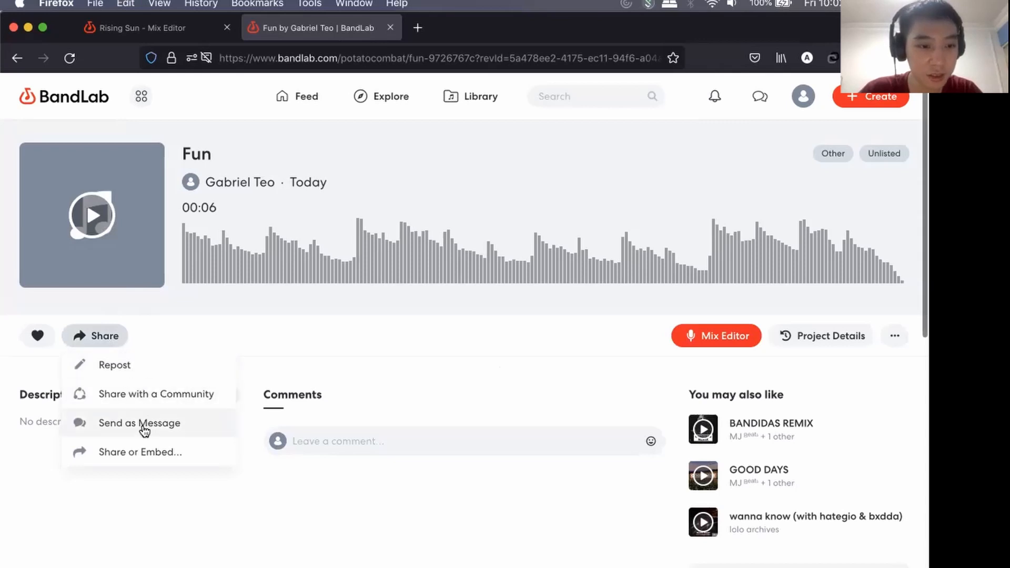
pyautogui.click(146, 454)
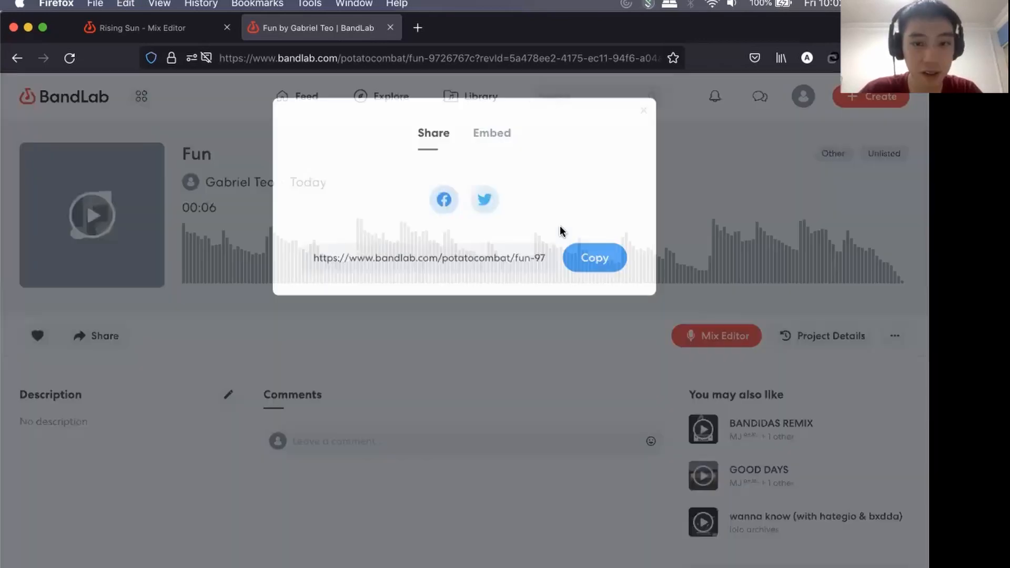
pyautogui.click(589, 257)
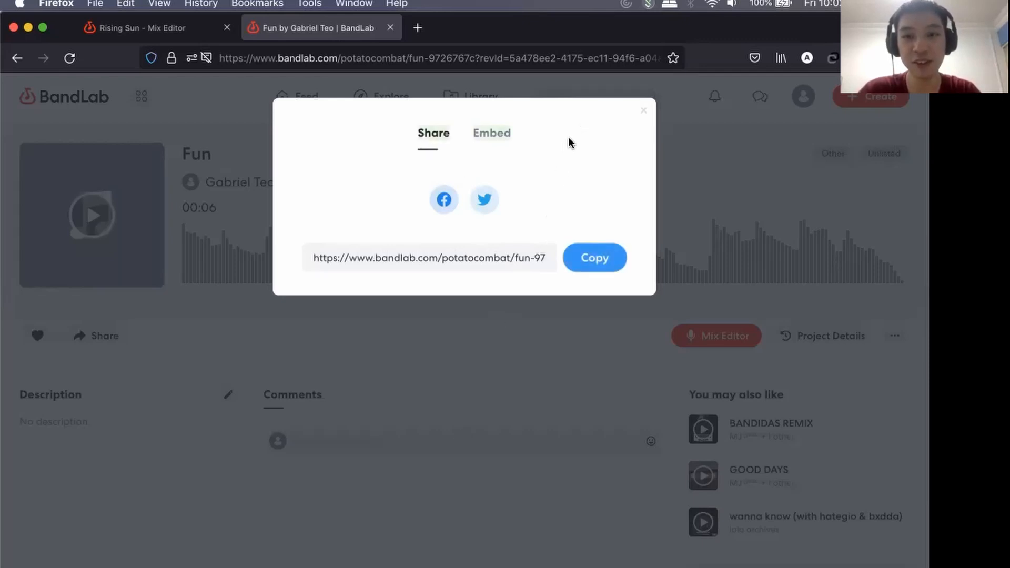
pyautogui.click(644, 113)
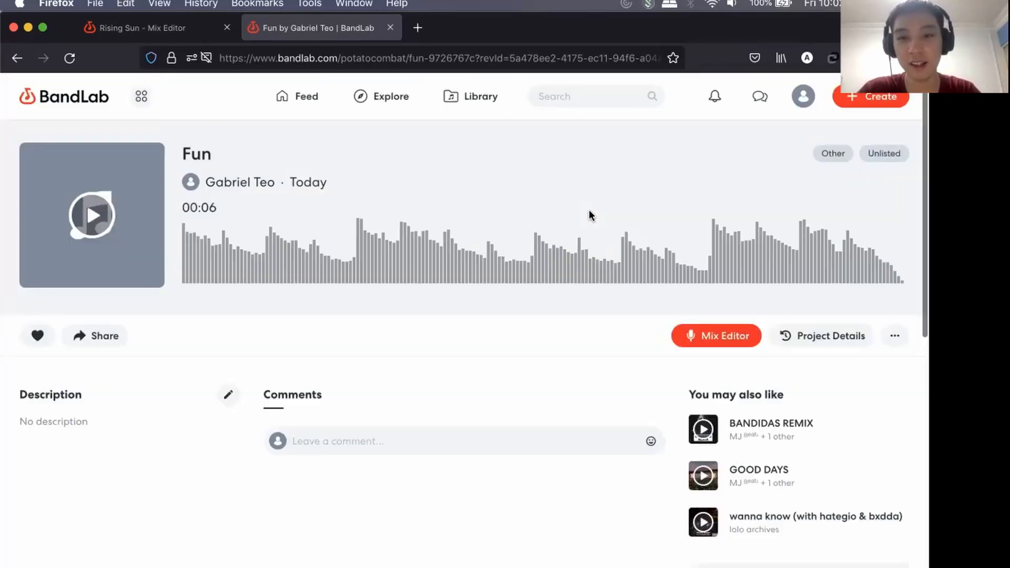
# Examine the download formats for the Mastered mixdown of Fun and close the download options without downloading.
pyautogui.click(894, 336)
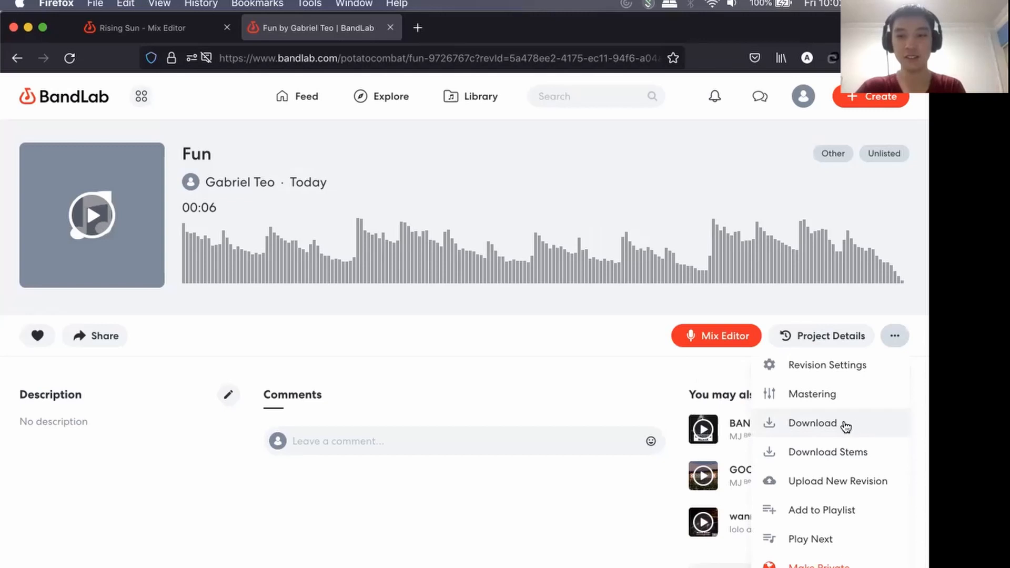
pyautogui.click(841, 425)
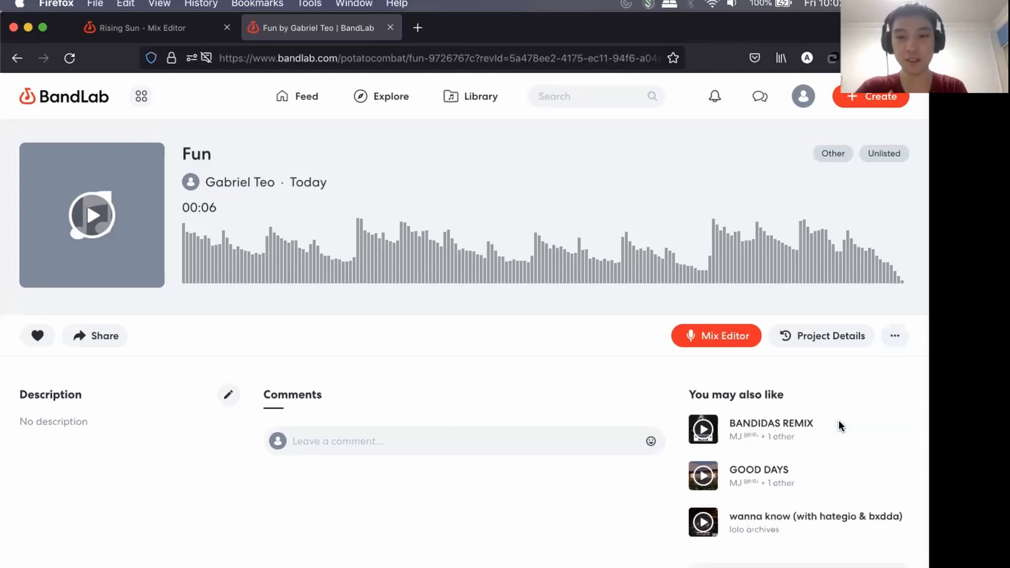
pyautogui.click(560, 220)
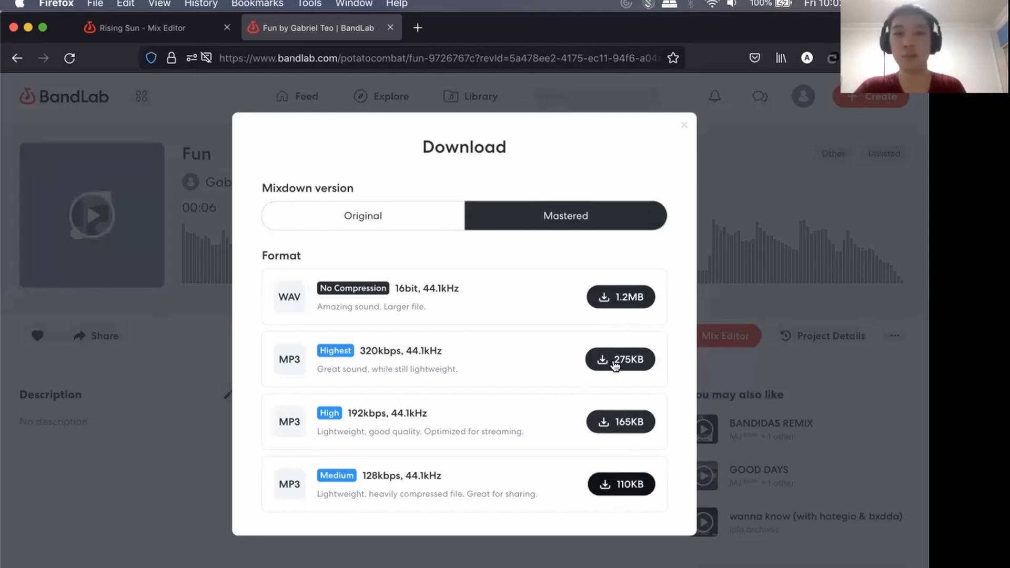
pyautogui.click(684, 129)
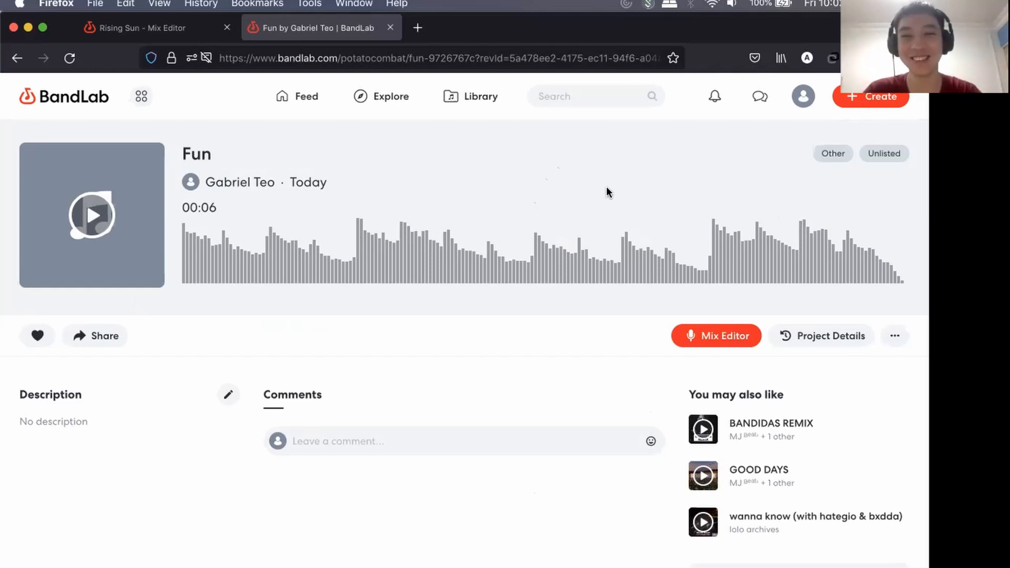
# Switch to the Music Workshop presentation in Google Slides and extend the Thank you slide's contact text box downward to enclose the Discord line.
pyautogui.hotkey('ctrl', 'Left')
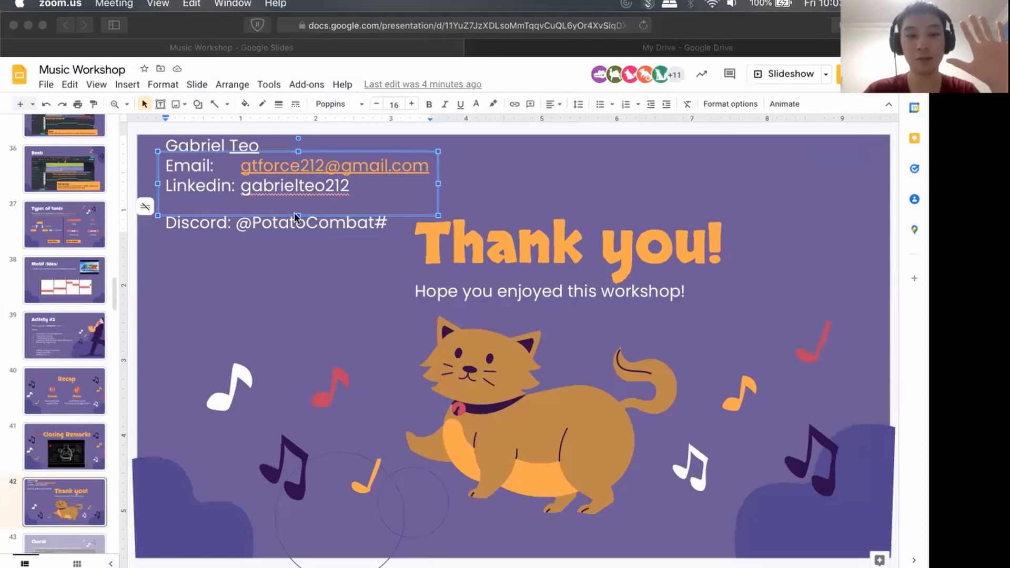
pyautogui.click(302, 249)
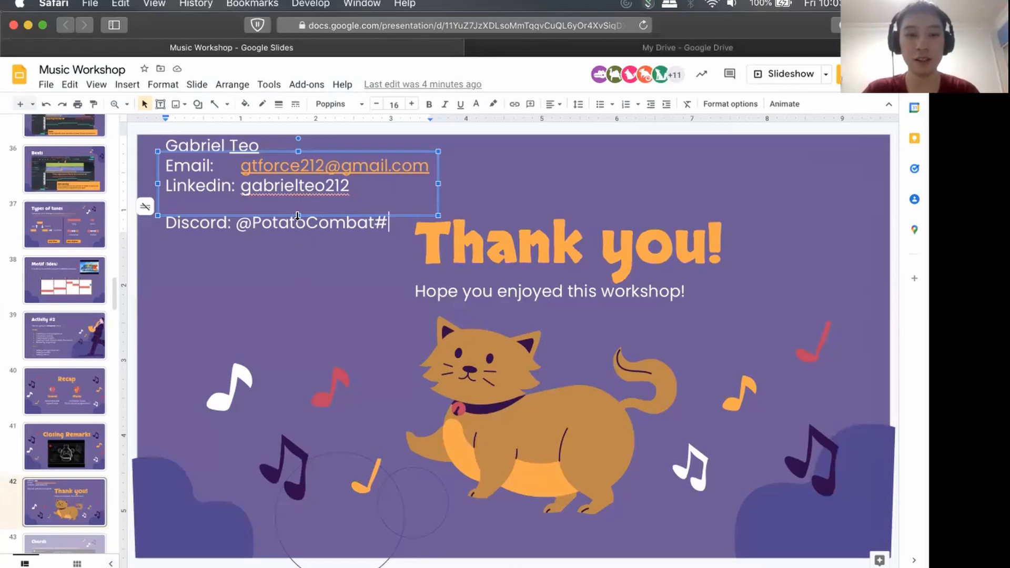
pyautogui.moveTo(298, 216); pyautogui.dragTo(298, 246)
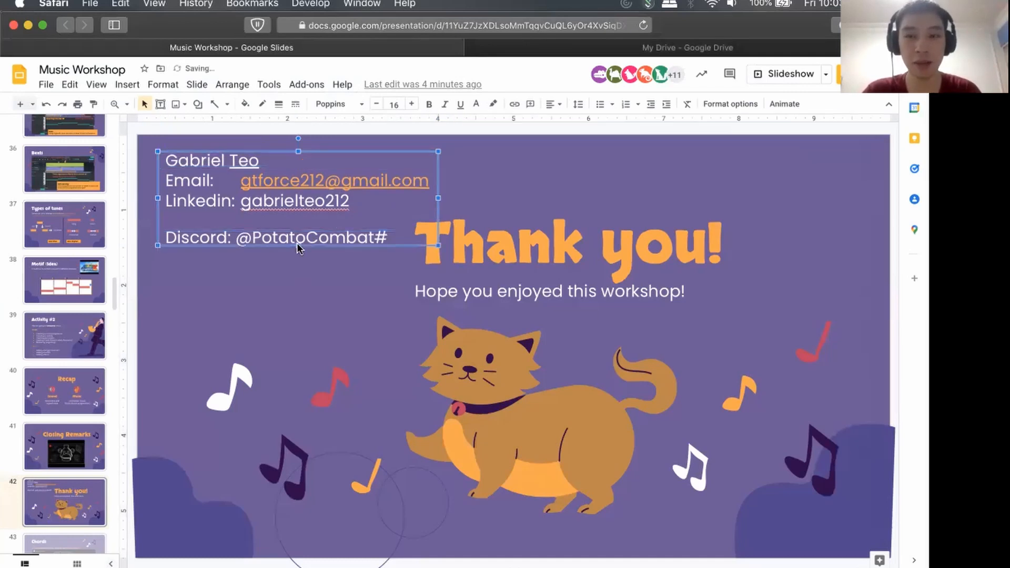
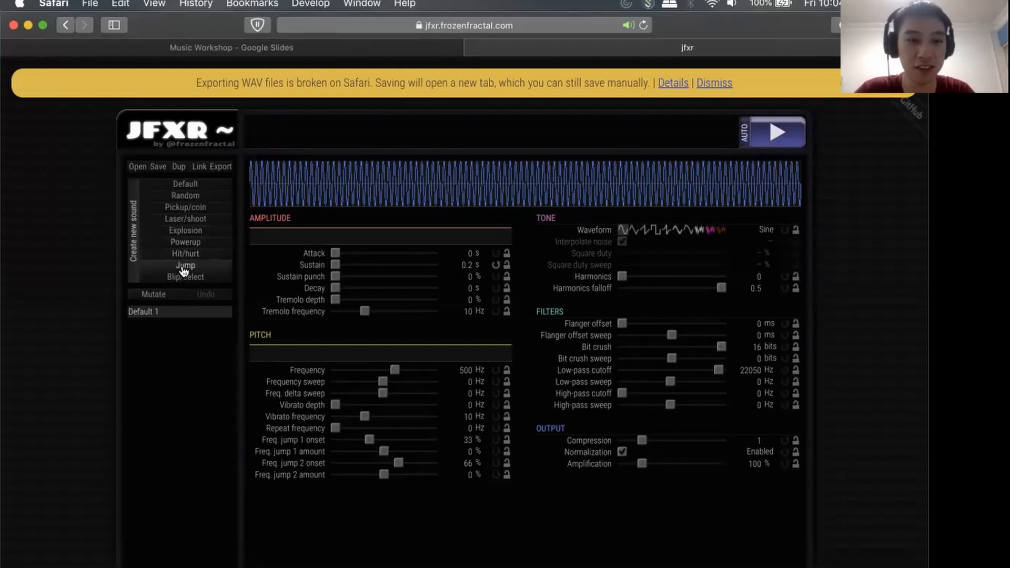
# Generate Jump, Hit/hurt and Pickup/coin sounds in JFXR, playing back the Hit/hurt sound.
pyautogui.click(184, 266)
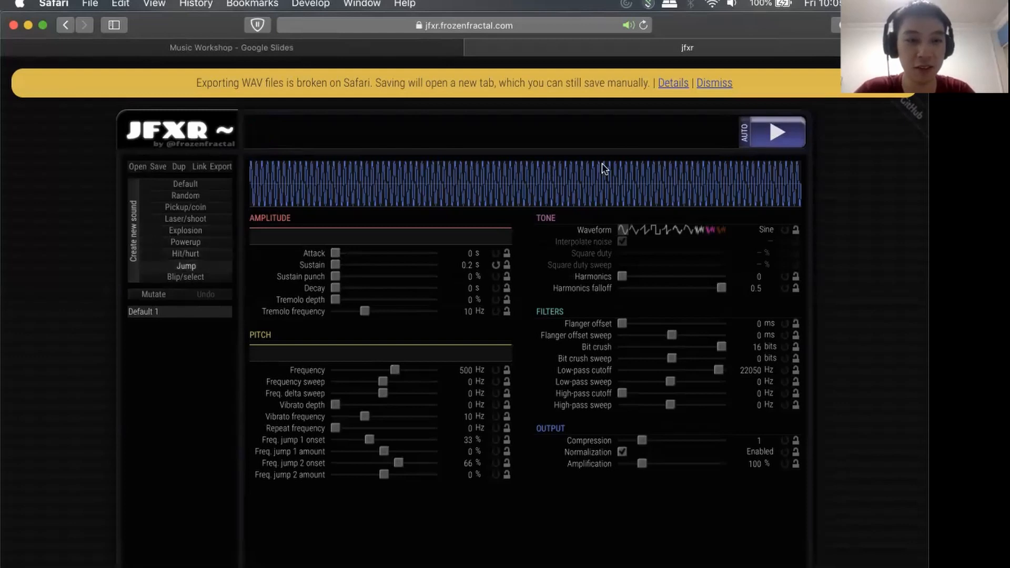
pyautogui.click(204, 257)
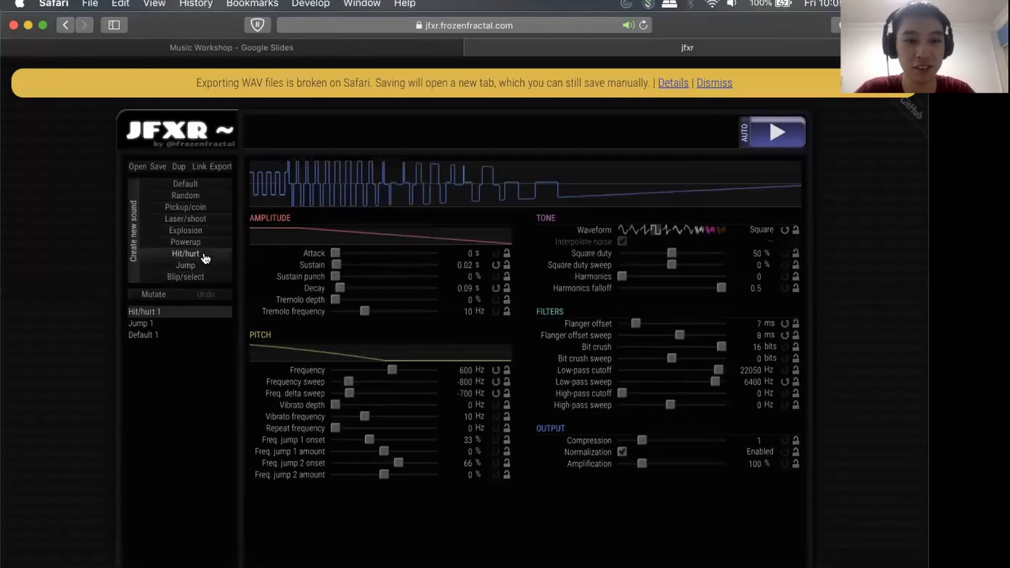
pyautogui.click(780, 129)
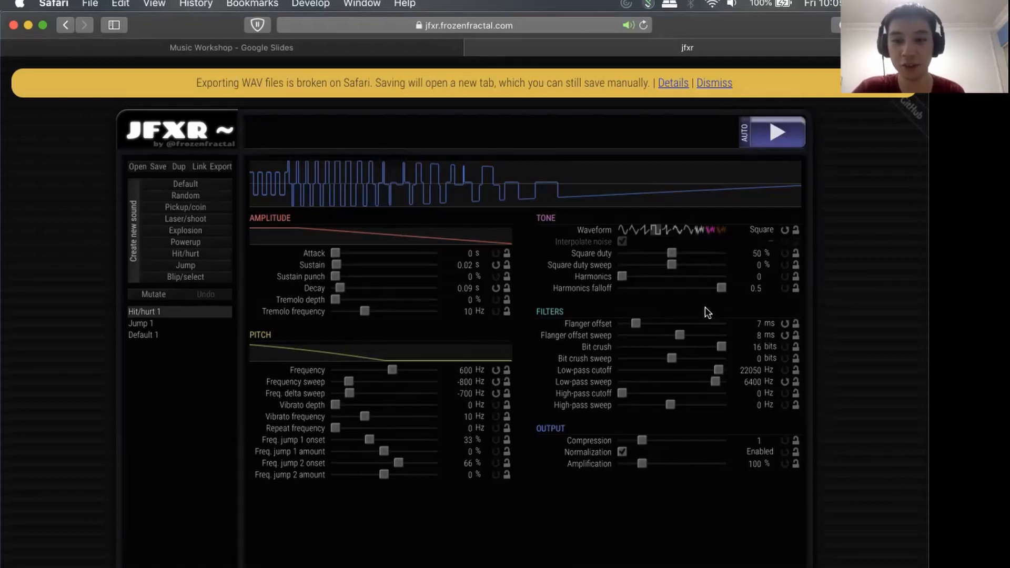
pyautogui.click(185, 207)
# Generate two Laser/shoot sounds and try the Square waveform on the newest one before setting it to Triangle.
pyautogui.click(187, 219)
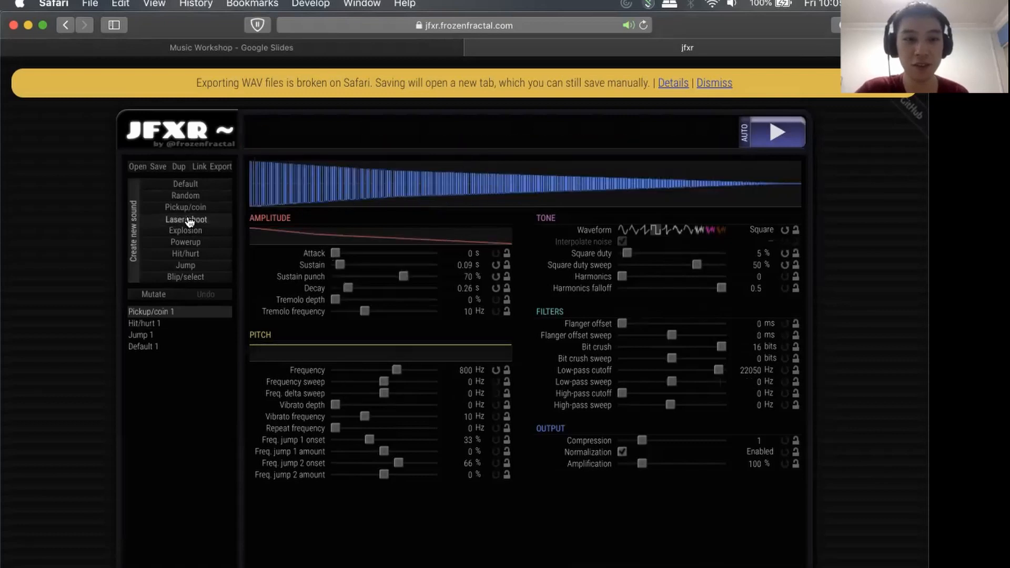
pyautogui.click(187, 219)
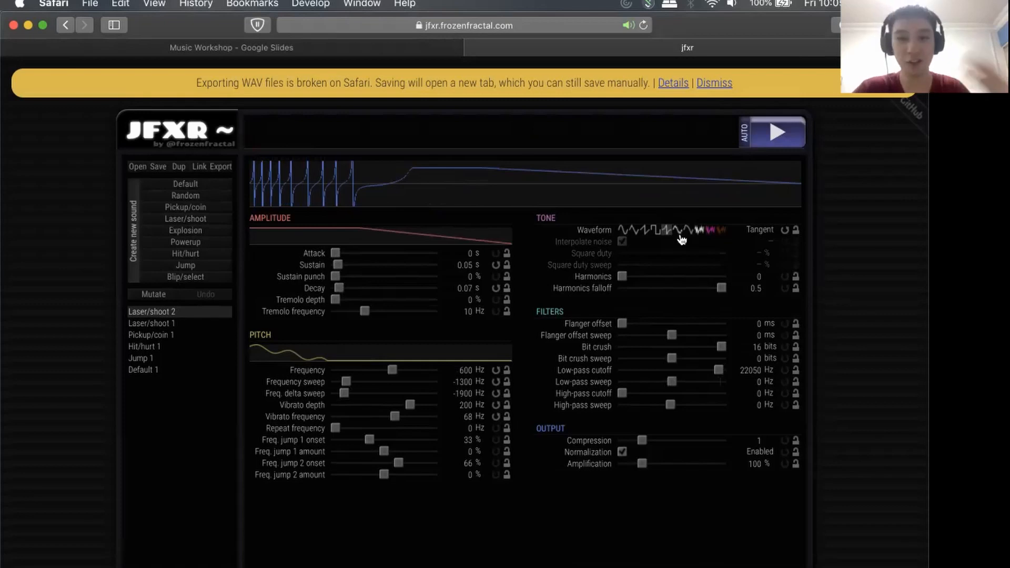
pyautogui.click(656, 230)
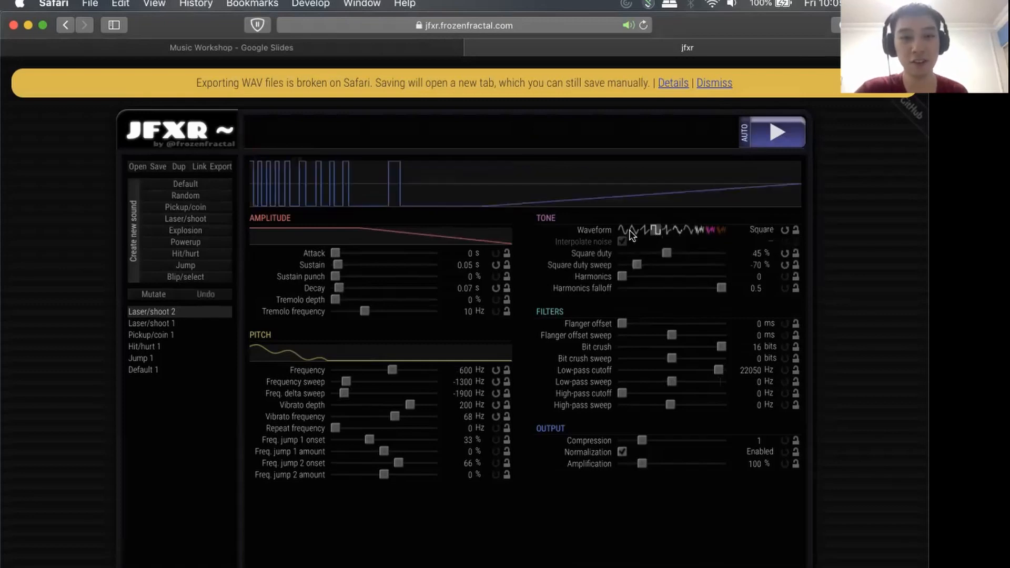
pyautogui.click(635, 231)
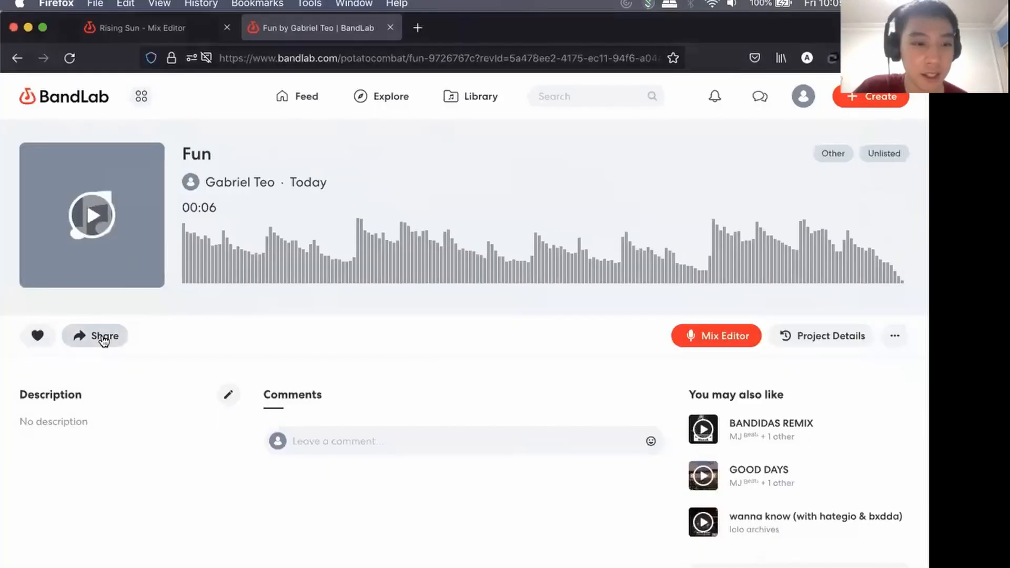
# Show the Share or Embed link of the published Fun project in BandLab and close the sharing dialog.
pyautogui.click(101, 338)
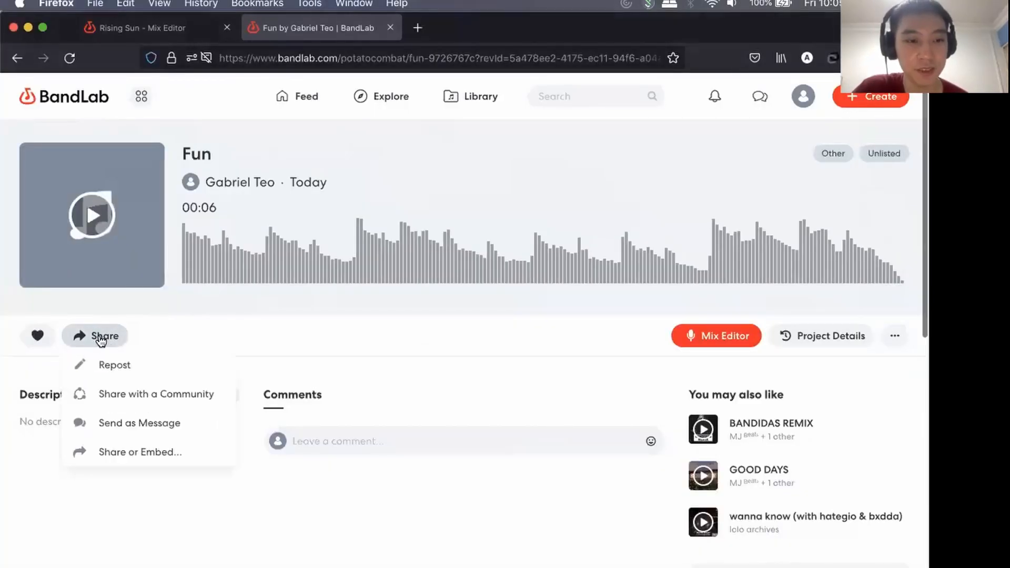
pyautogui.click(133, 456)
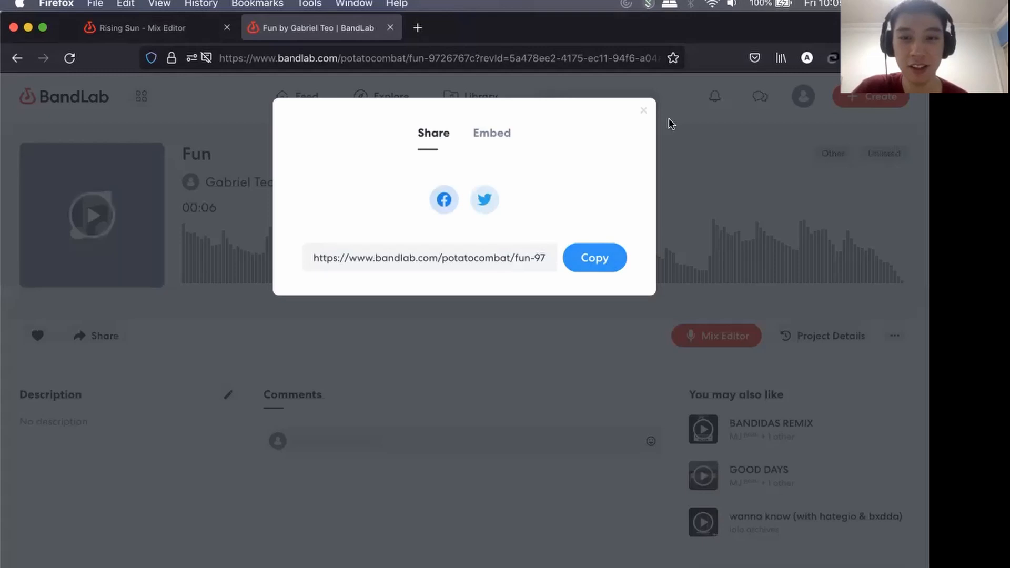
pyautogui.click(642, 115)
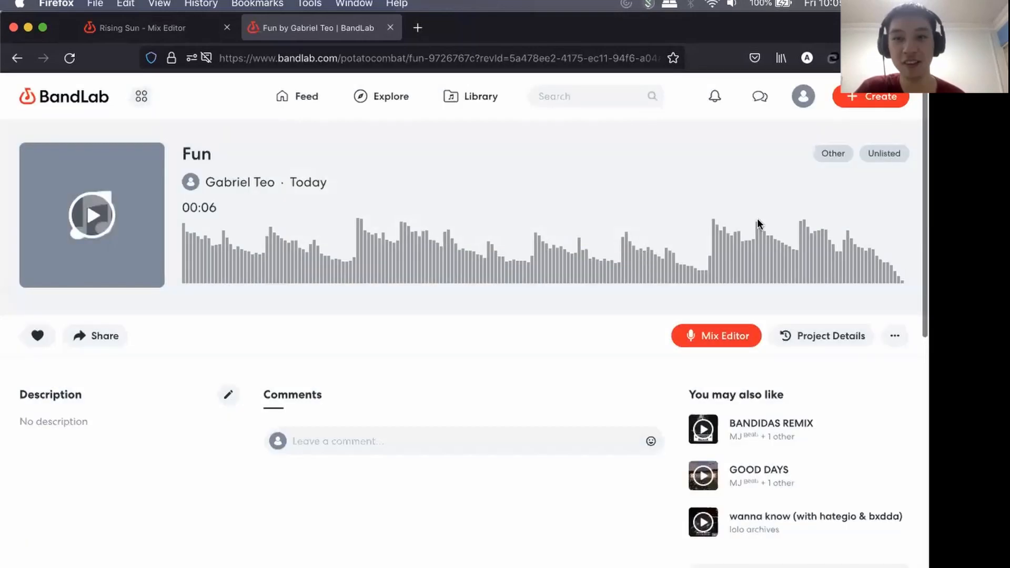
# Bring up the Music Workshop presentation in Safari, then load the copied link to the participant's Test track in Firefox.
pyautogui.press('super+Tab')
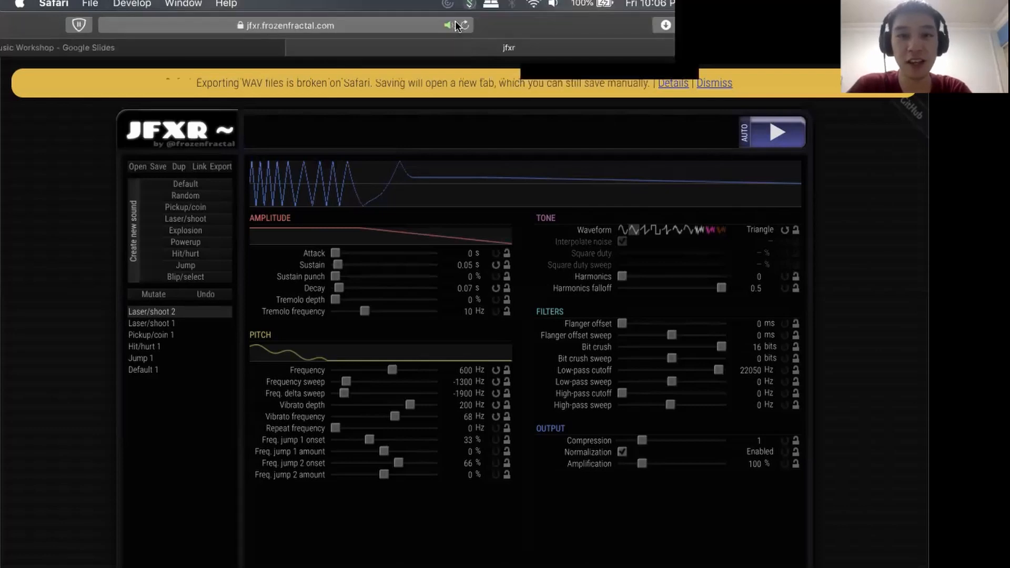
pyautogui.click(159, 49)
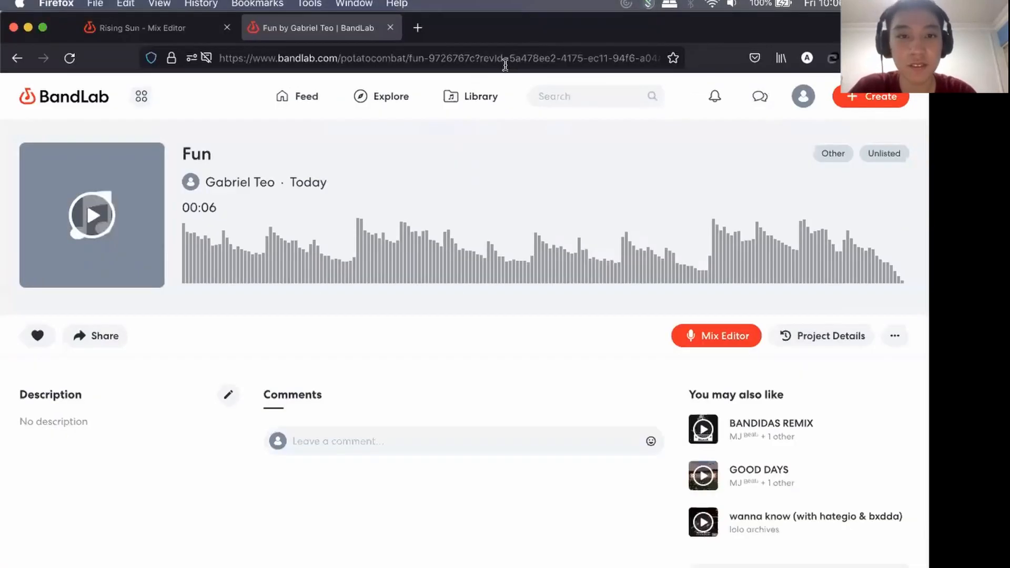
pyautogui.click(504, 59)
pyautogui.press('super+v')
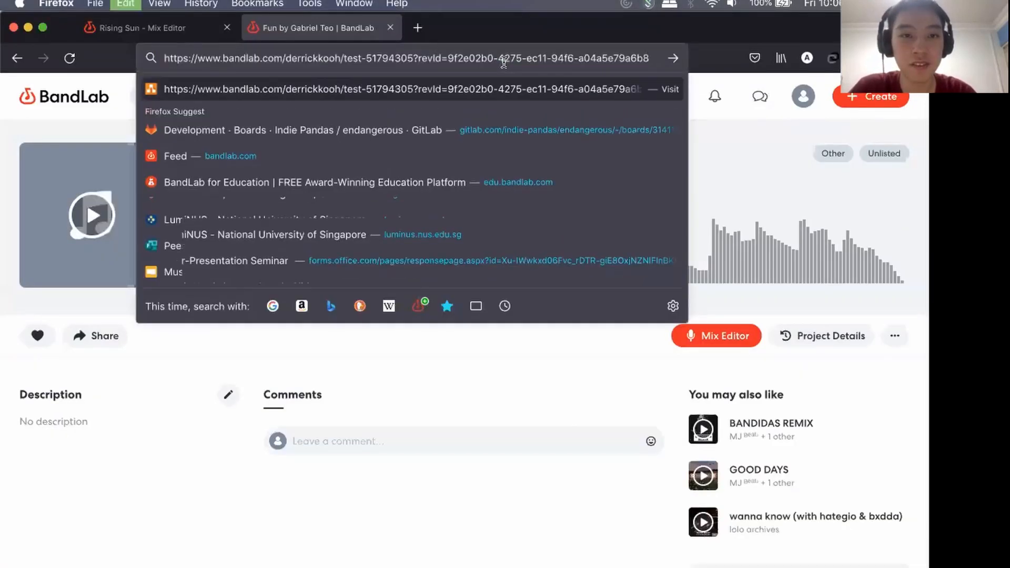
pyautogui.press('Return')
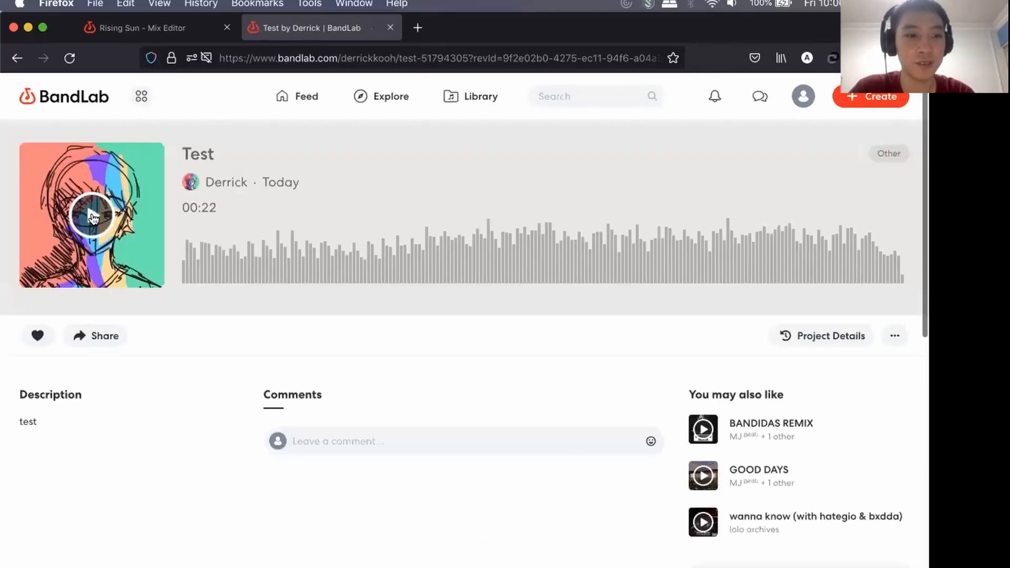
# Play the Test track to the end, raising the system volume and turning it back down a little during playback.
pyautogui.click(97, 218)
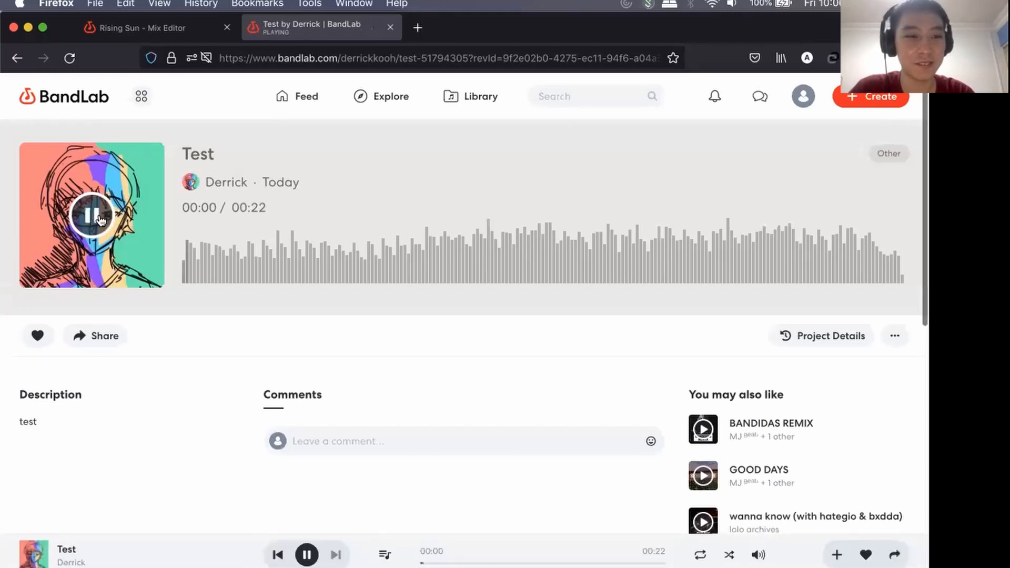
pyautogui.press('XF86AudioRaiseVolume')
pyautogui.press('XF86AudioRaiseVolume')
pyautogui.press('XF86AudioRaiseVolume')
pyautogui.press('XF86AudioRaiseVolume')
pyautogui.press('XF86AudioRaiseVolume')
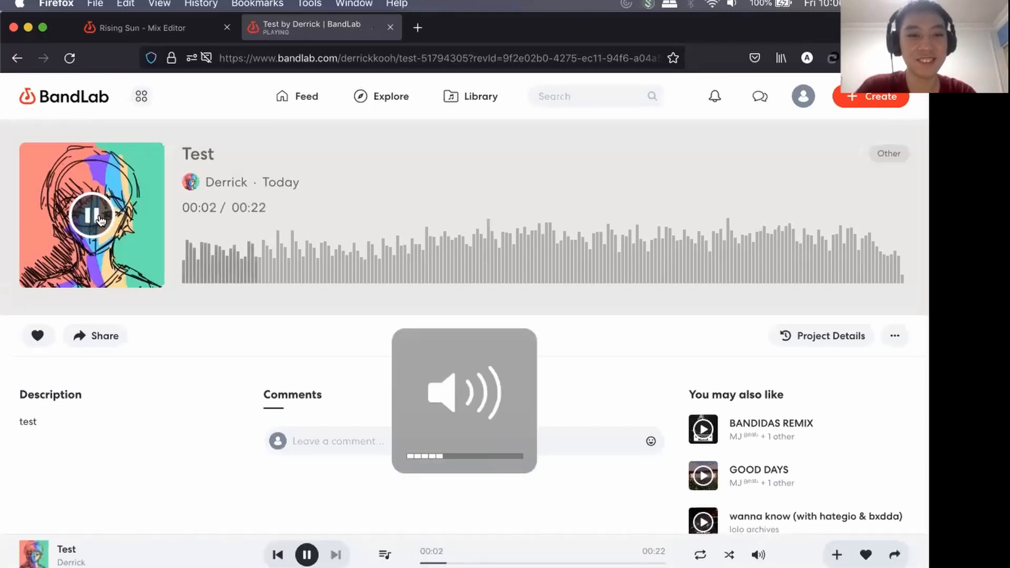
pyautogui.press('XF86AudioRaiseVolume')
pyautogui.press('XF86AudioRaiseVolume')
pyautogui.press('XF86AudioRaiseVolume')
pyautogui.press('XF86AudioRaiseVolume')
pyautogui.press('XF86AudioRaiseVolume')
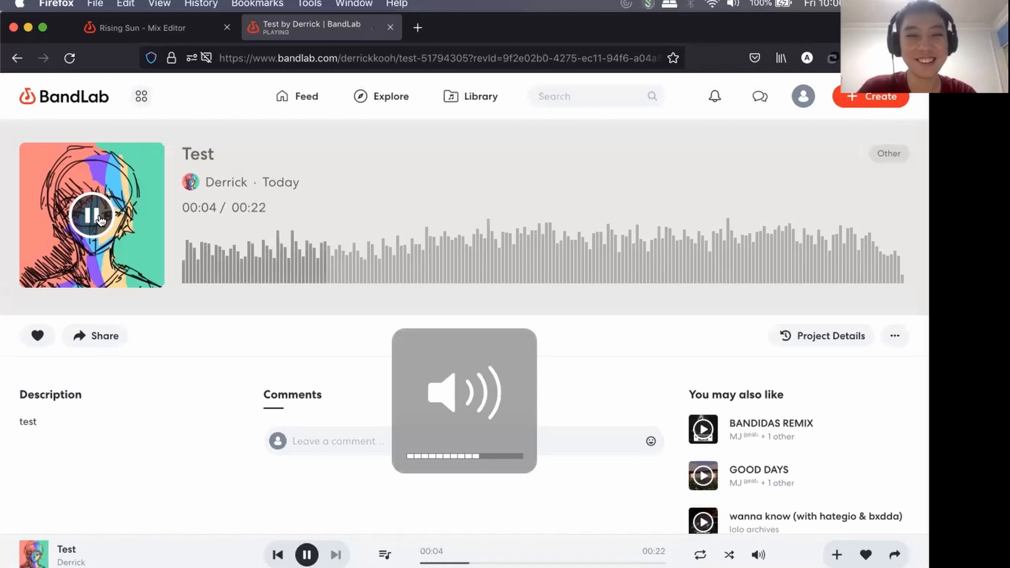
pyautogui.press('XF86AudioRaiseVolume')
pyautogui.press('XF86AudioRaiseVolume')
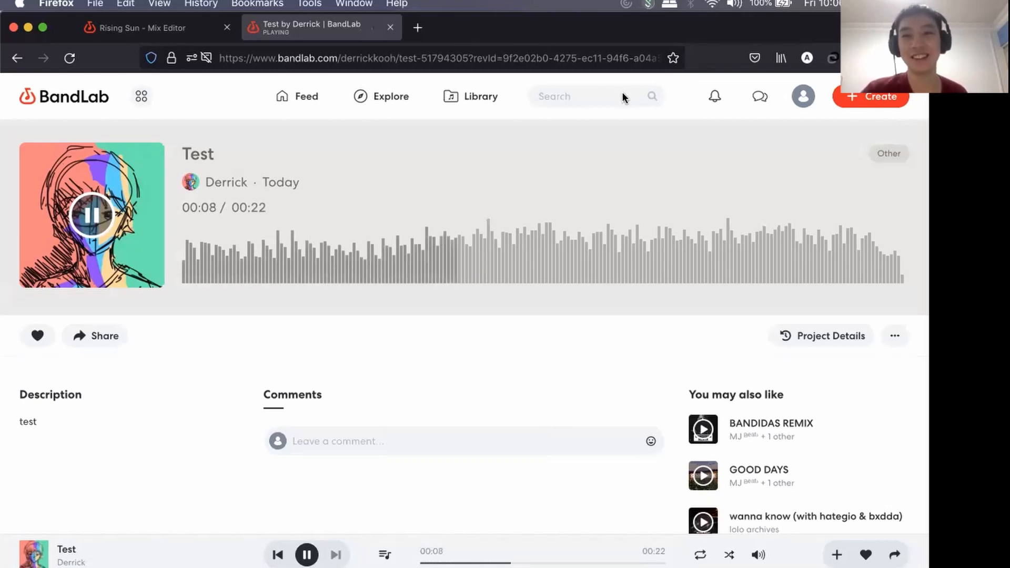
pyautogui.press('XF86AudioLowerVolume')
pyautogui.press('XF86AudioLowerVolume')
pyautogui.press('XF86AudioLowerVolume')
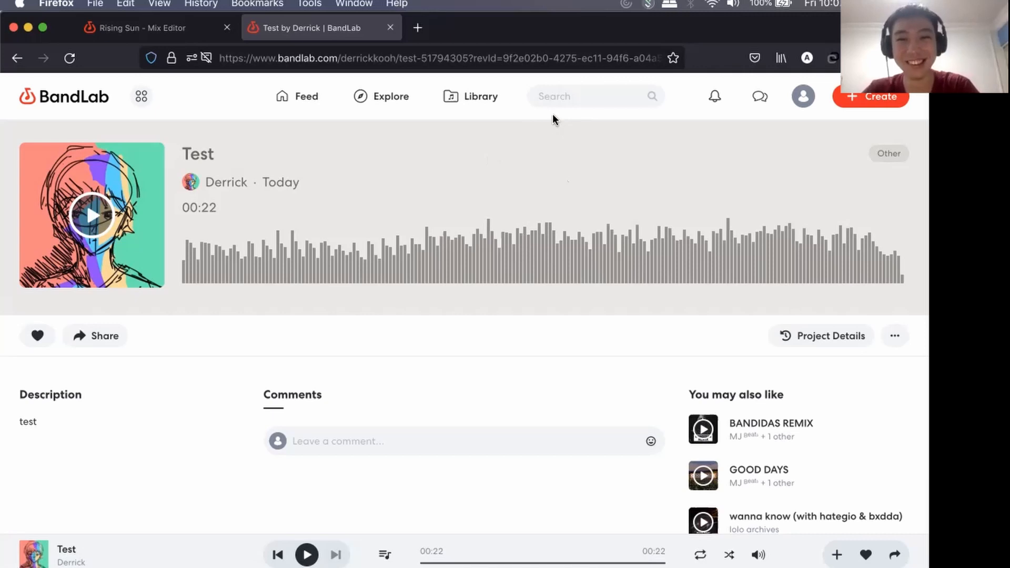
# Hide Firefox, open the presenter's BandLab profile in Safari and look through its activity feed.
pyautogui.press('super+h')
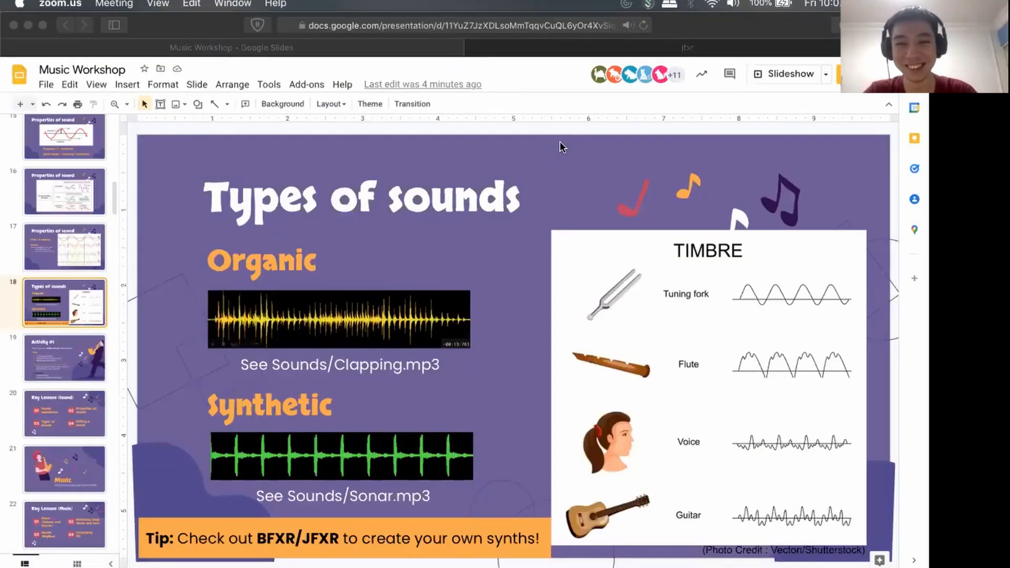
pyautogui.click(572, 249)
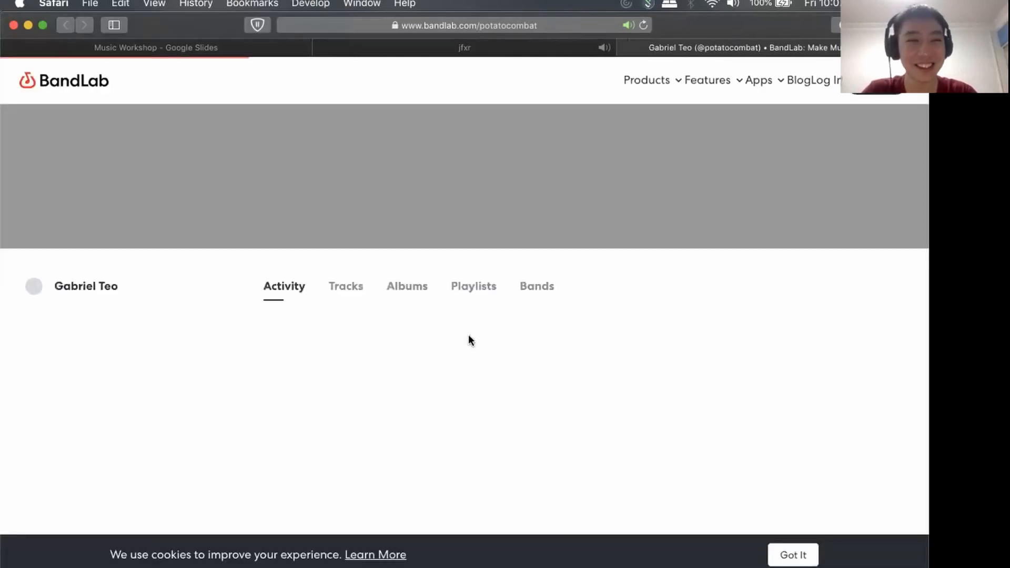
pyautogui.scroll(-3, 445, 270)
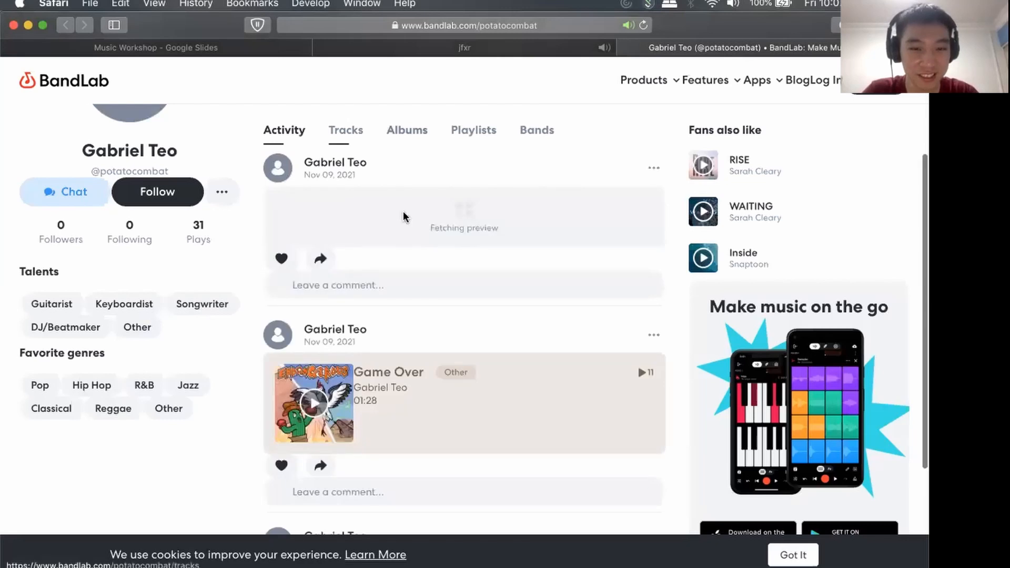
pyautogui.scroll(-3, 403, 213)
pyautogui.scroll(-1, 421, 232)
pyautogui.scroll(7, 435, 253)
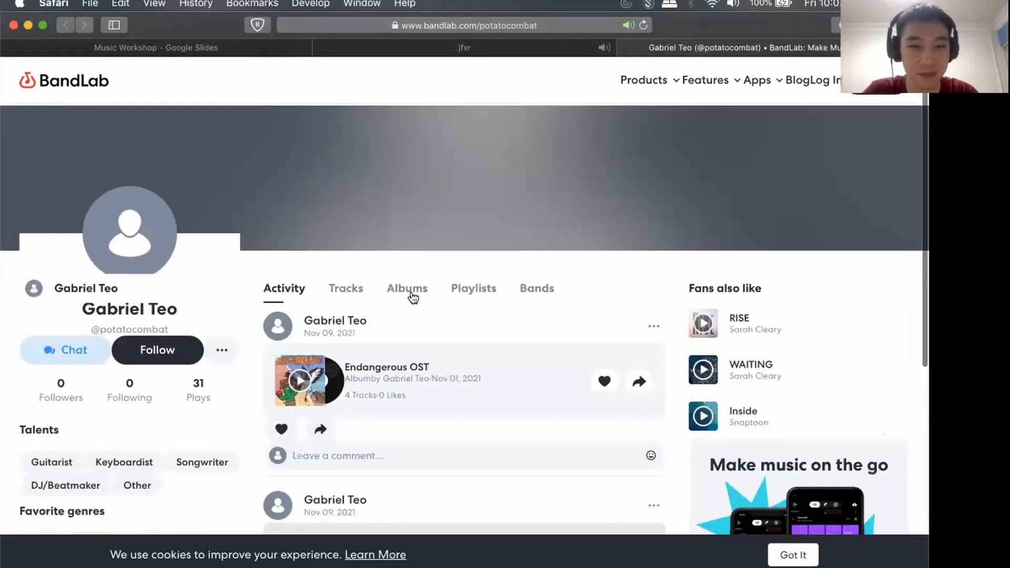
# Check the profile's Tracks and Albums, open the Endangerous OST album and review its description and track list.
pyautogui.click(353, 287)
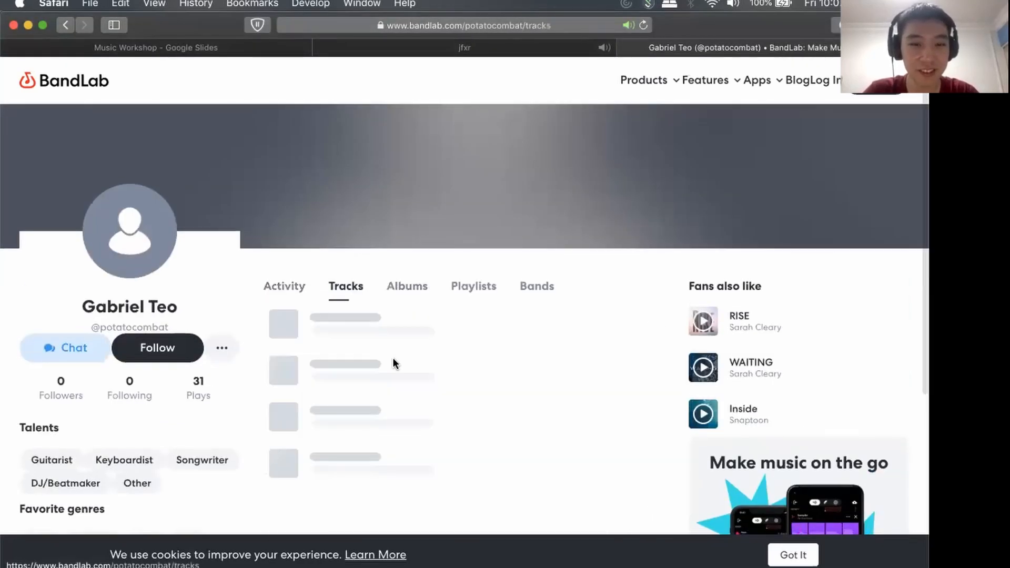
pyautogui.click(421, 288)
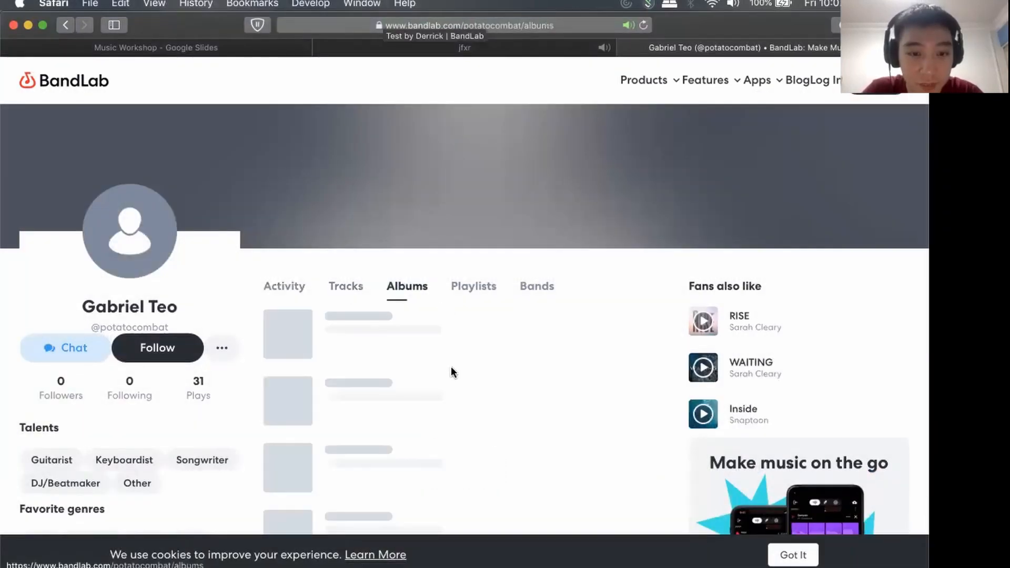
pyautogui.click(369, 332)
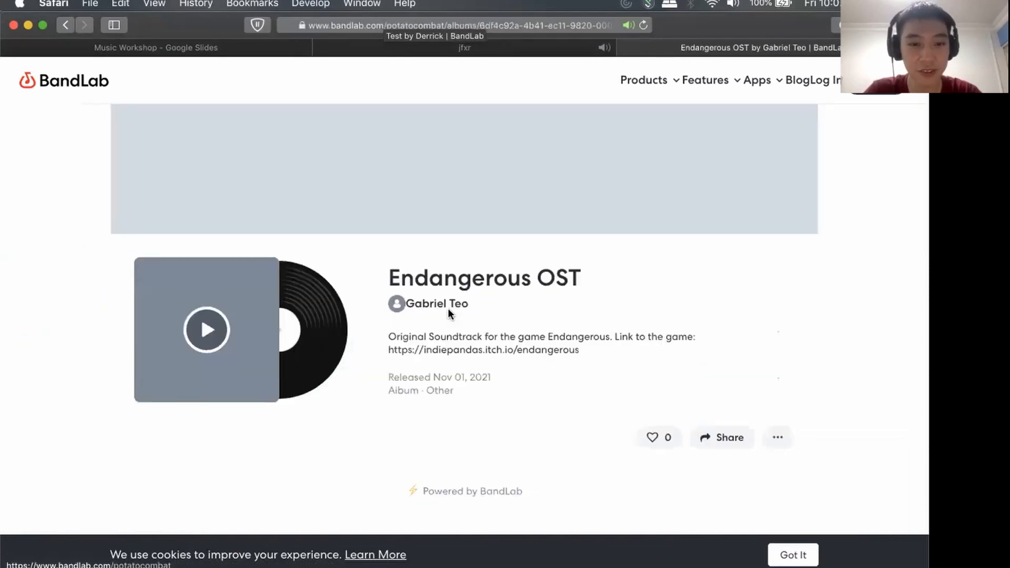
pyautogui.scroll(-3, 441, 321)
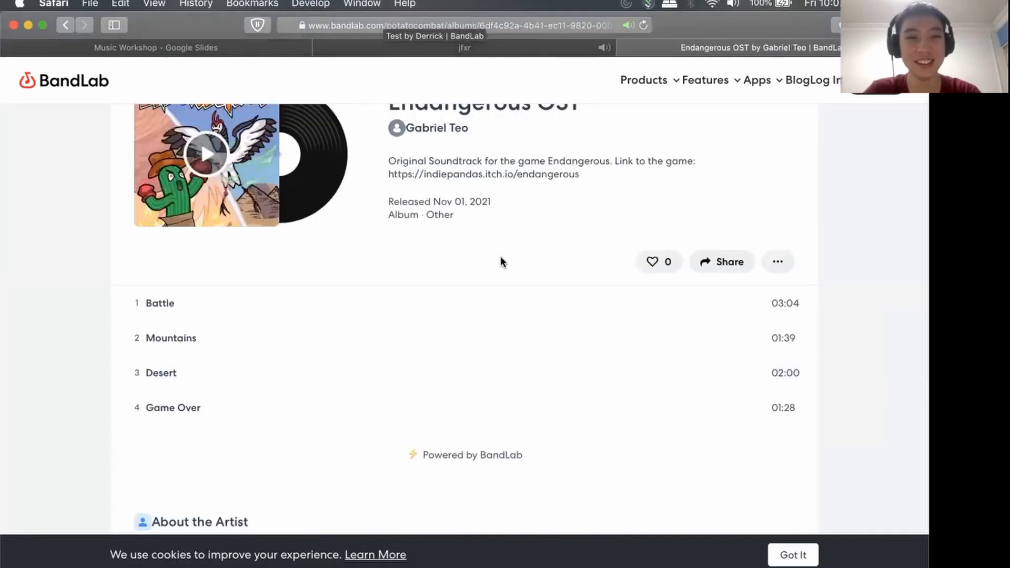
pyautogui.scroll(1, 406, 215)
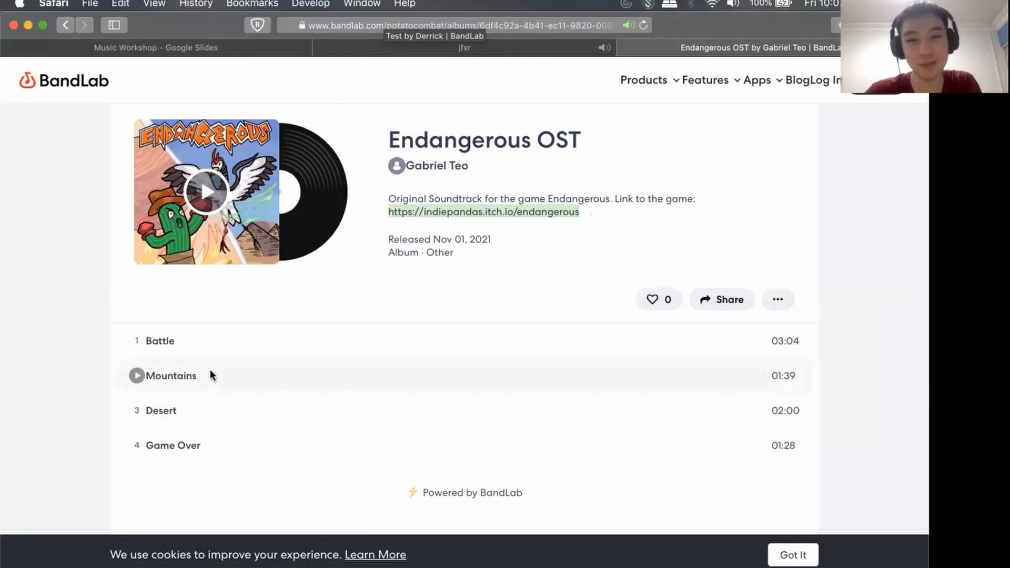
# Close the jfxr page and return to the Endangerous OST album by way of the presentation.
pyautogui.click(320, 48)
pyautogui.click(250, 43)
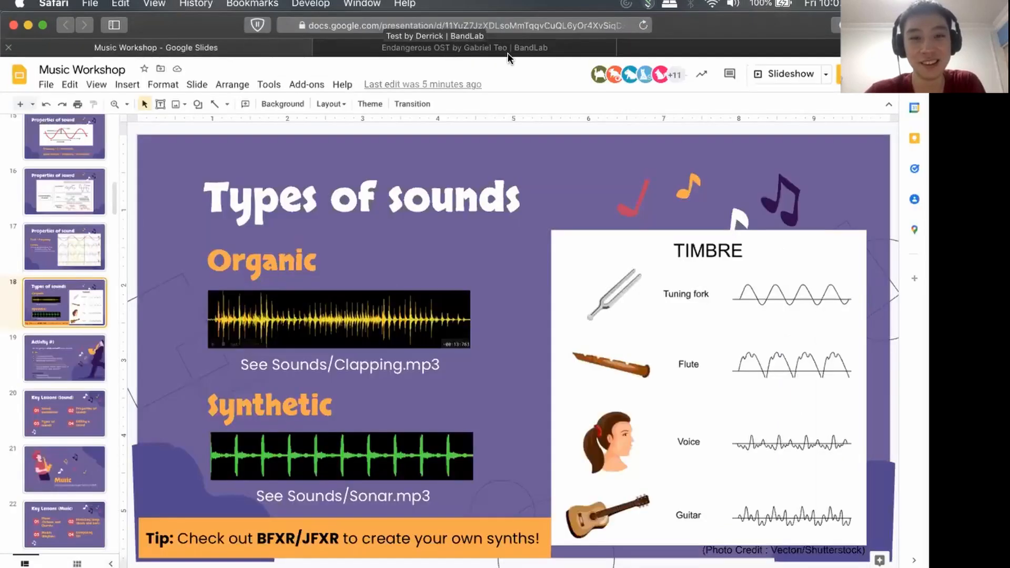
pyautogui.click(559, 44)
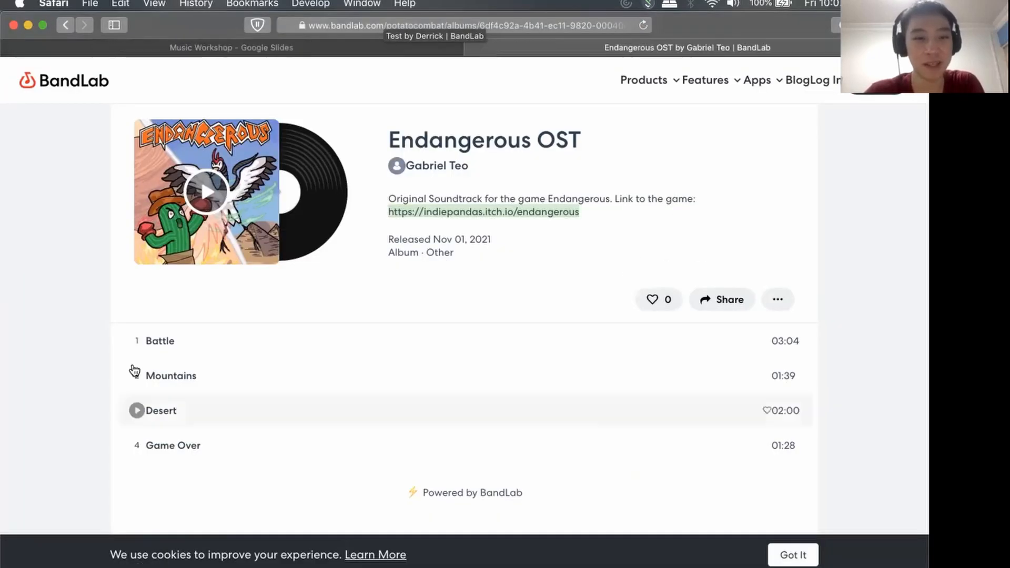
# Play the Battle track from the Endangerous OST album, adjusting the system volume while it plays, and pause it.
pyautogui.click(137, 342)
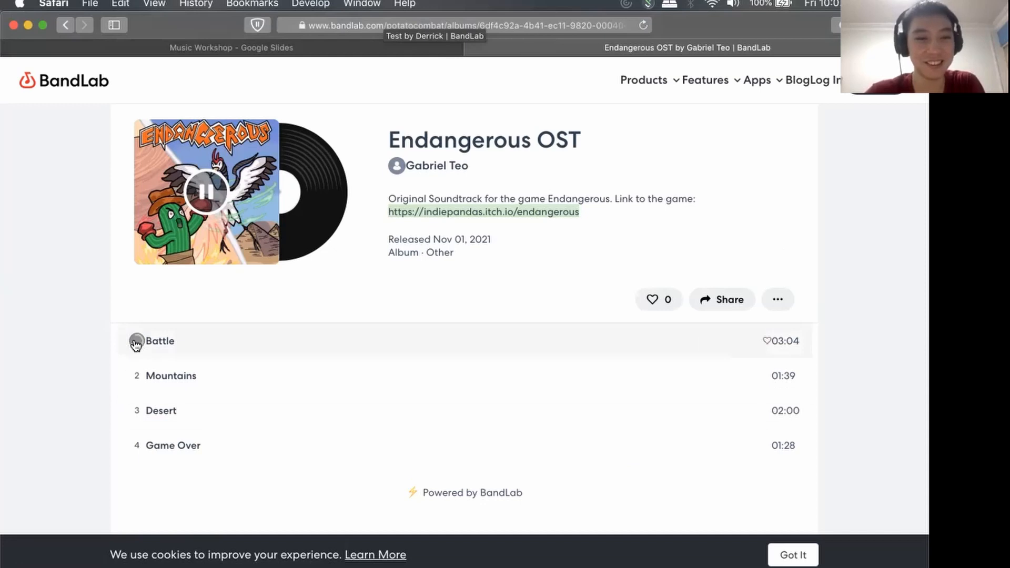
pyautogui.press('XF86AudioRaiseVolume')
pyautogui.press('XF86AudioLowerVolume')
pyautogui.press('XF86AudioLowerVolume')
pyautogui.press('XF86AudioLowerVolume')
pyautogui.press('XF86AudioLowerVolume')
pyautogui.press('XF86AudioLowerVolume')
pyautogui.press('XF86AudioLowerVolume')
pyautogui.press('XF86AudioLowerVolume')
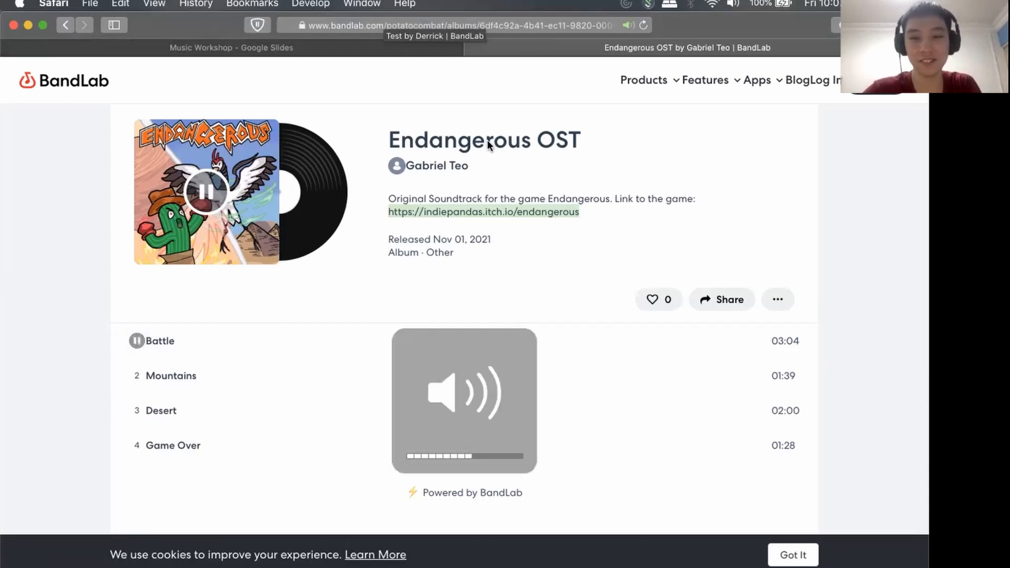
pyautogui.press('XF86AudioLowerVolume')
pyautogui.press('XF86AudioLowerVolume')
pyautogui.press('XF86AudioRaiseVolume')
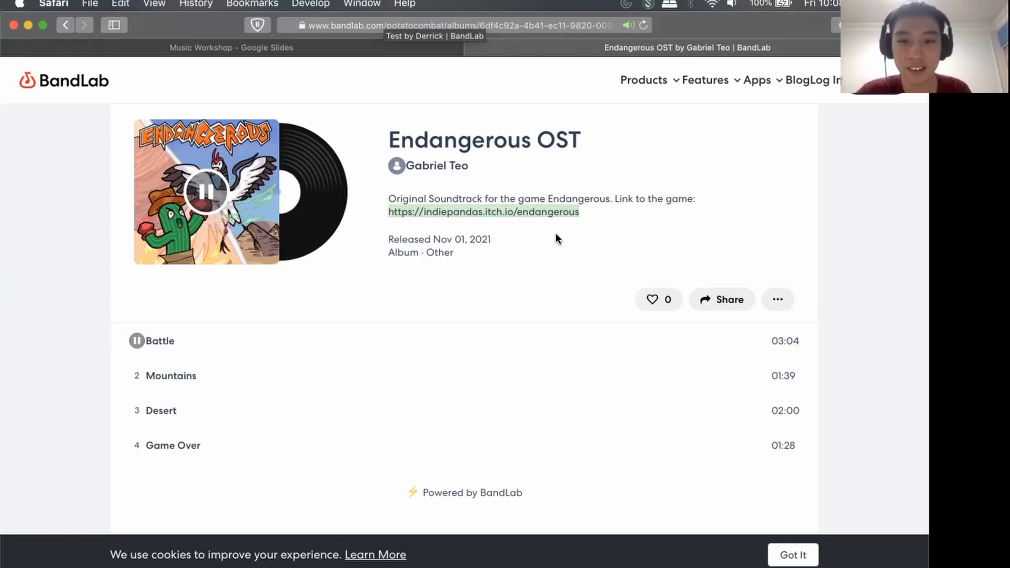
pyautogui.press('XF86AudioLowerVolume')
pyautogui.press('XF86AudioLowerVolume')
pyautogui.press('XF86AudioRaiseVolume')
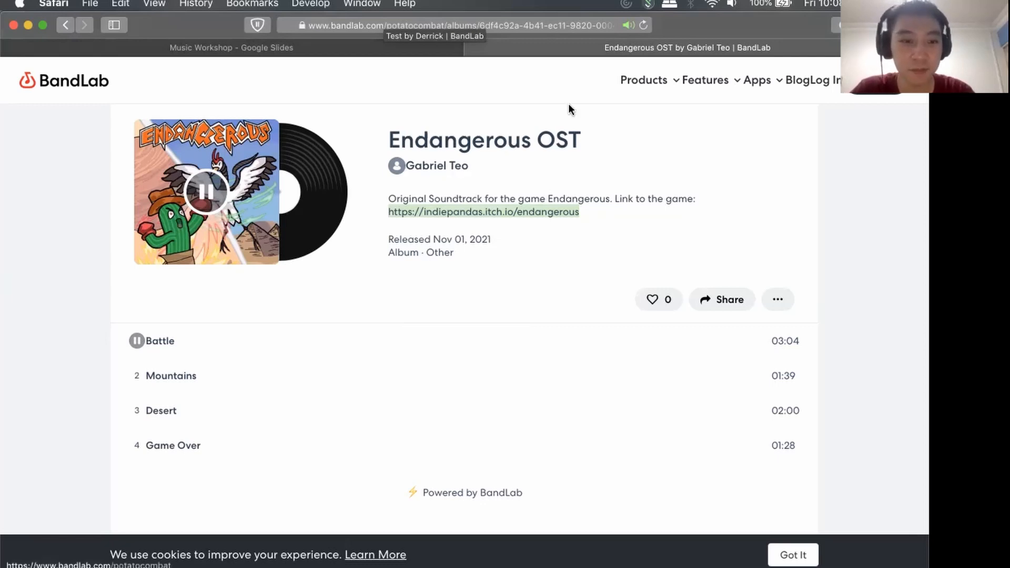
pyautogui.click(136, 341)
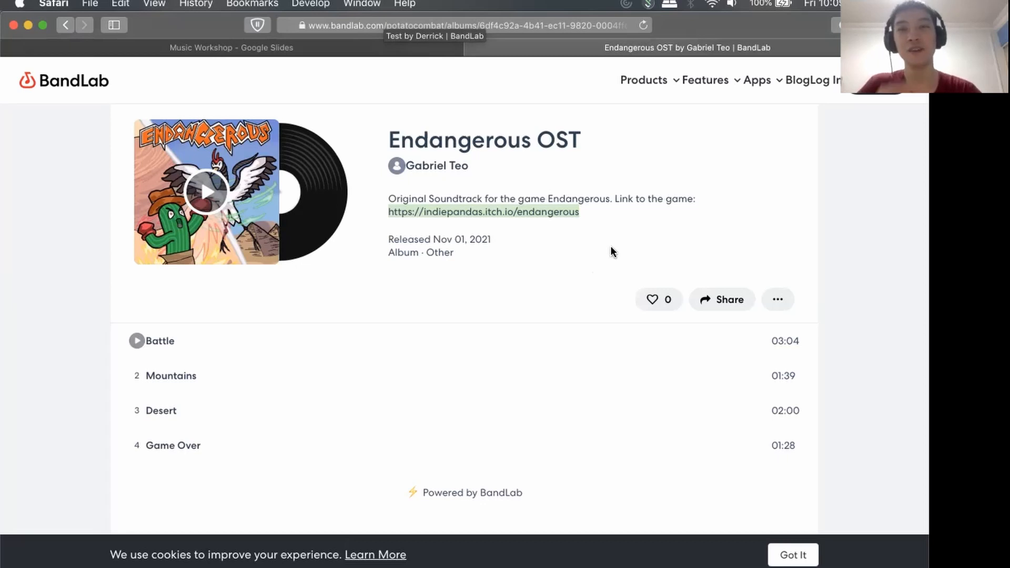
# Open the YouTube video about building the Animal Crossing voice generator, skip ahead twice while it plays, and pause it.
pyautogui.click(358, 44)
pyautogui.click(544, 47)
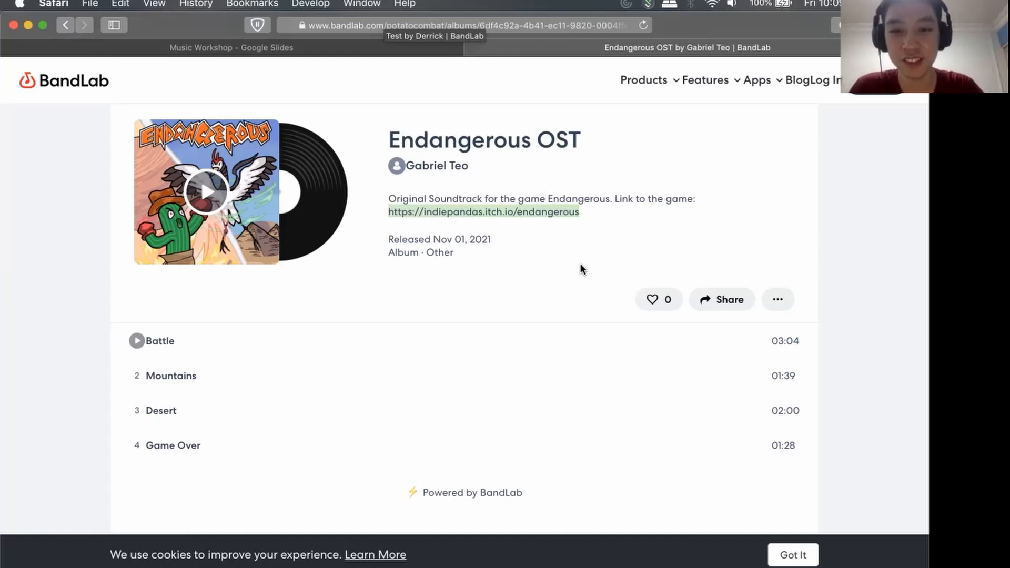
pyautogui.click(544, 254)
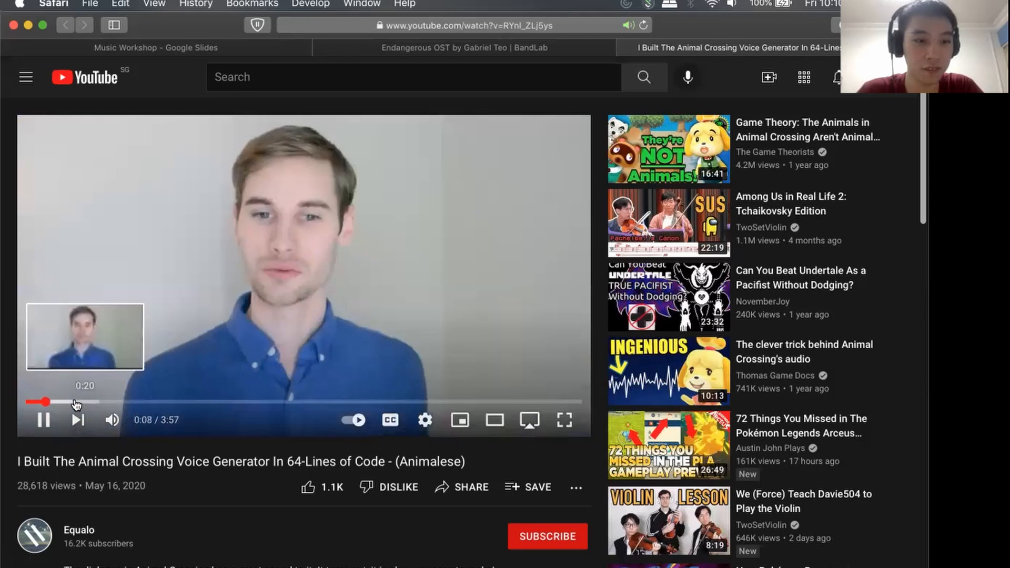
pyautogui.click(78, 402)
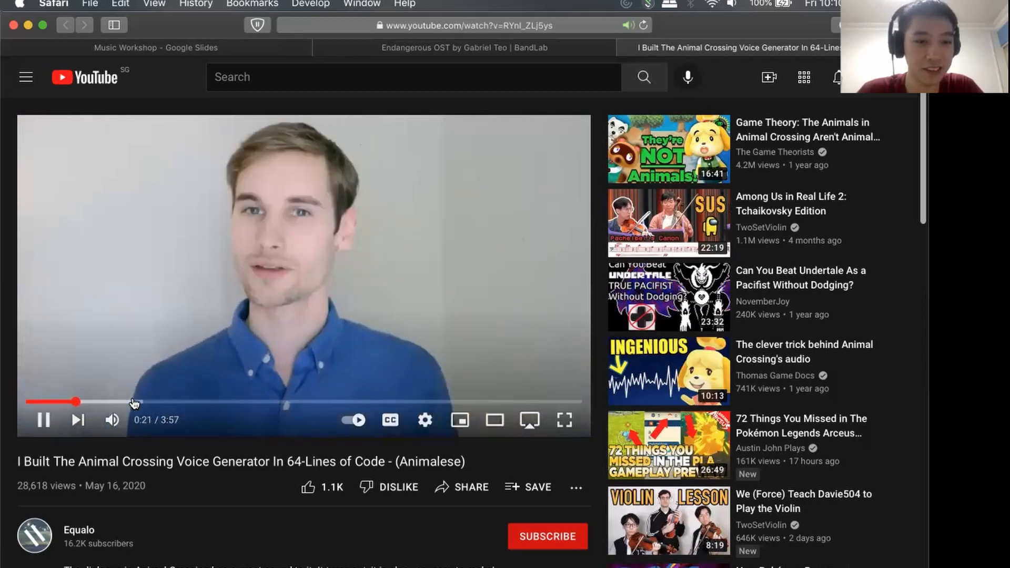
pyautogui.click(128, 403)
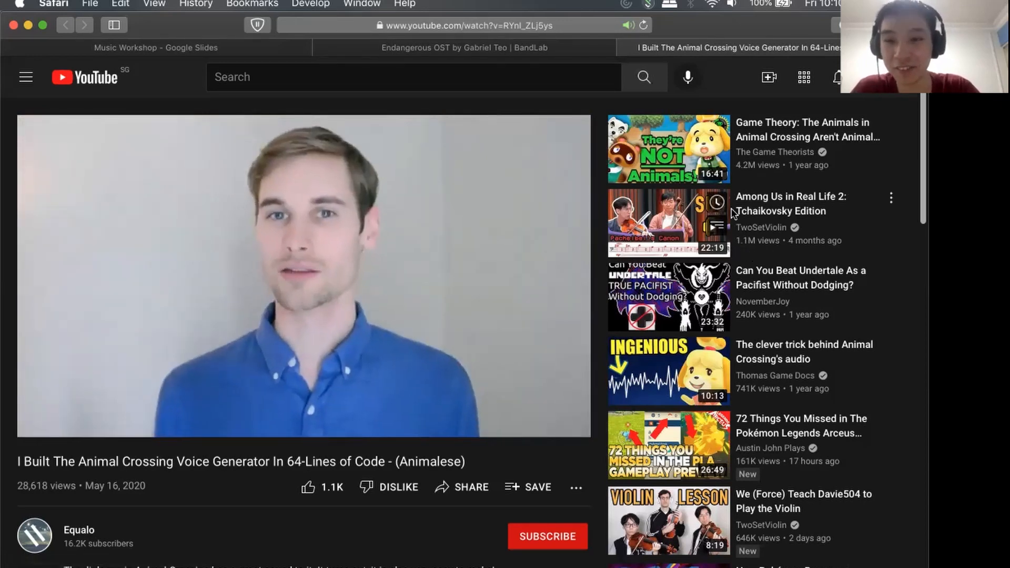
pyautogui.click(378, 250)
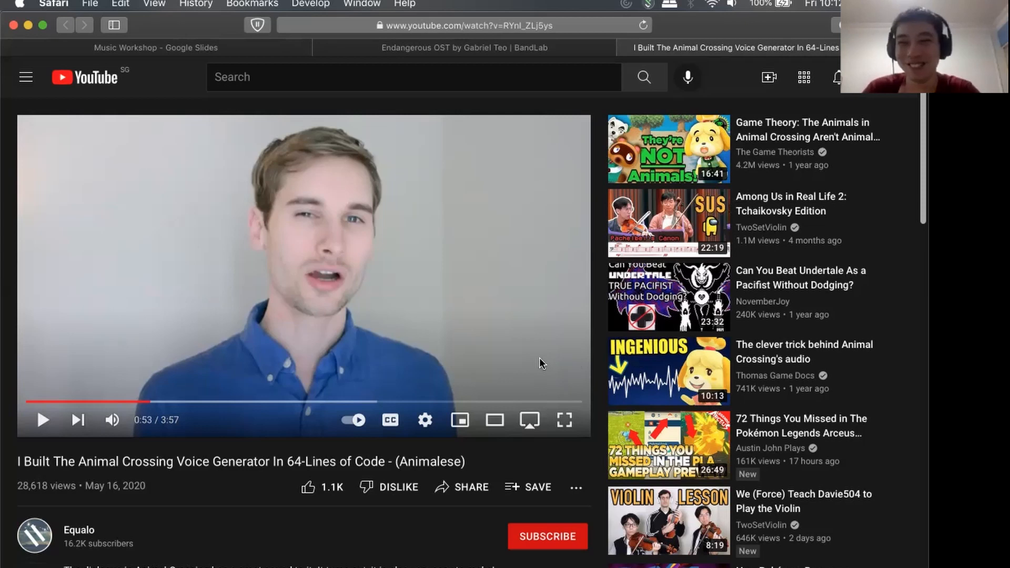
# Switch to Firefox, show the Rising Sun project in the Mix Editor, and review the new track types without adding one.
pyautogui.press('super+Tab')
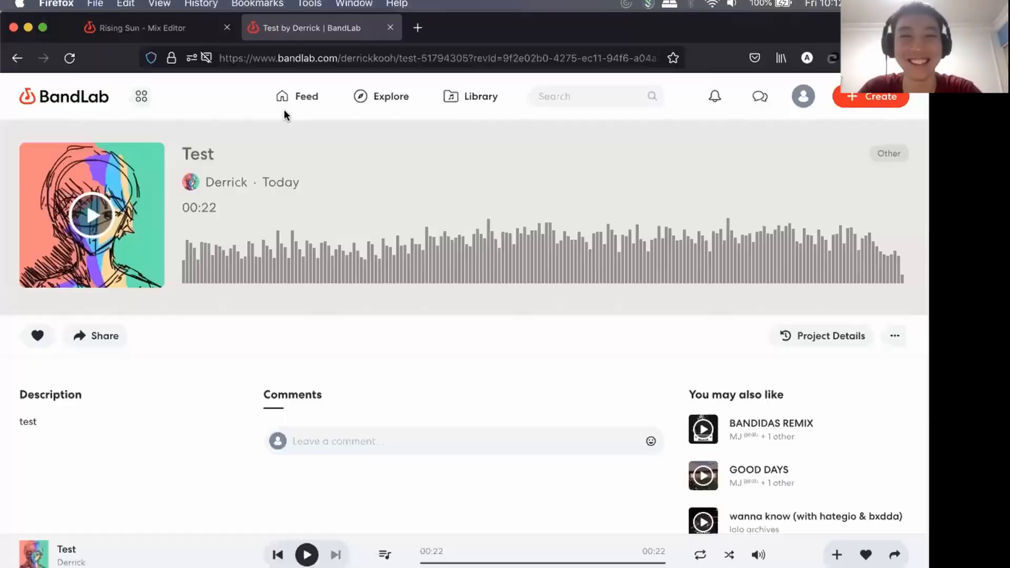
pyautogui.click(157, 33)
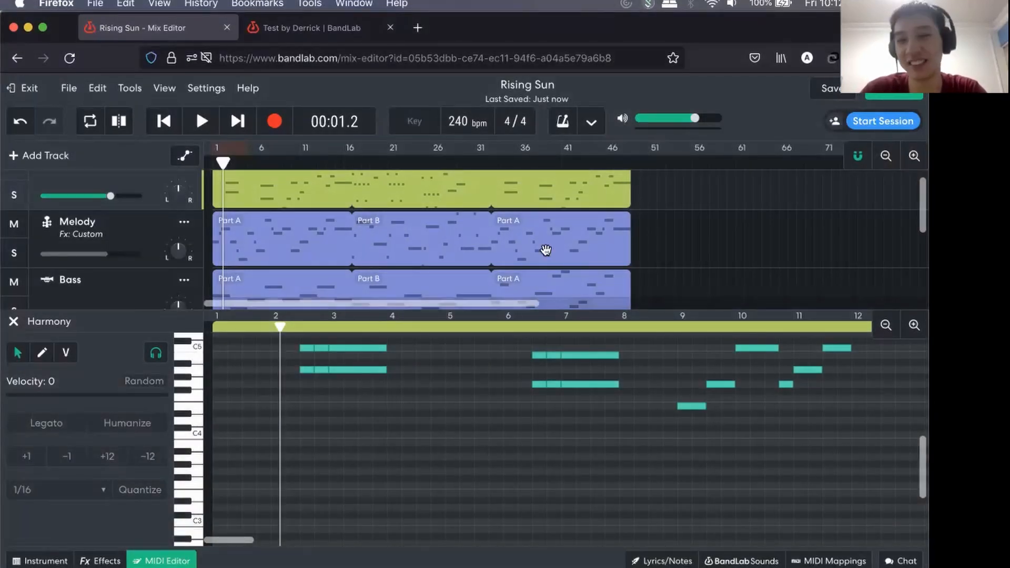
pyautogui.press('super+Tab')
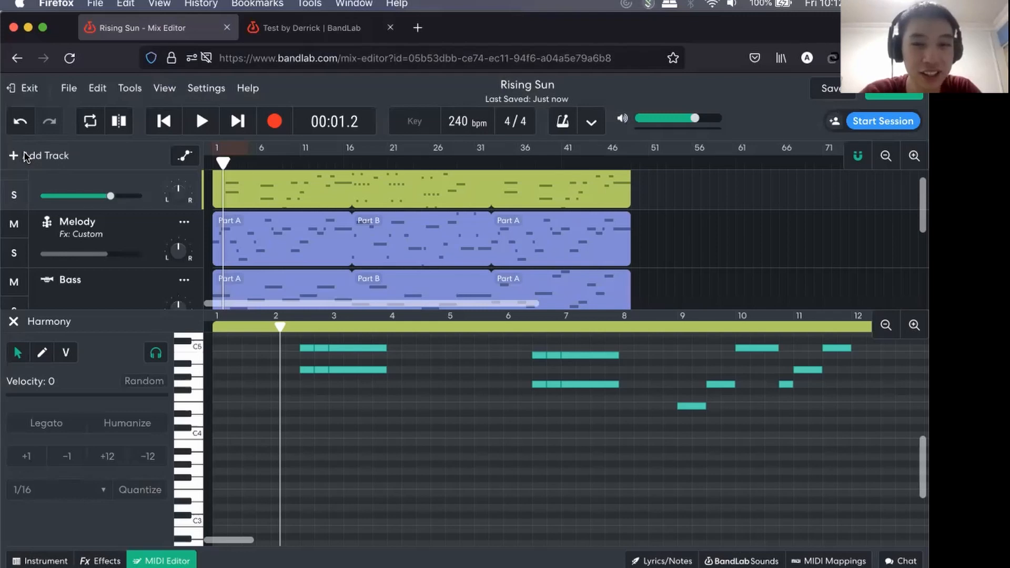
pyautogui.click(25, 158)
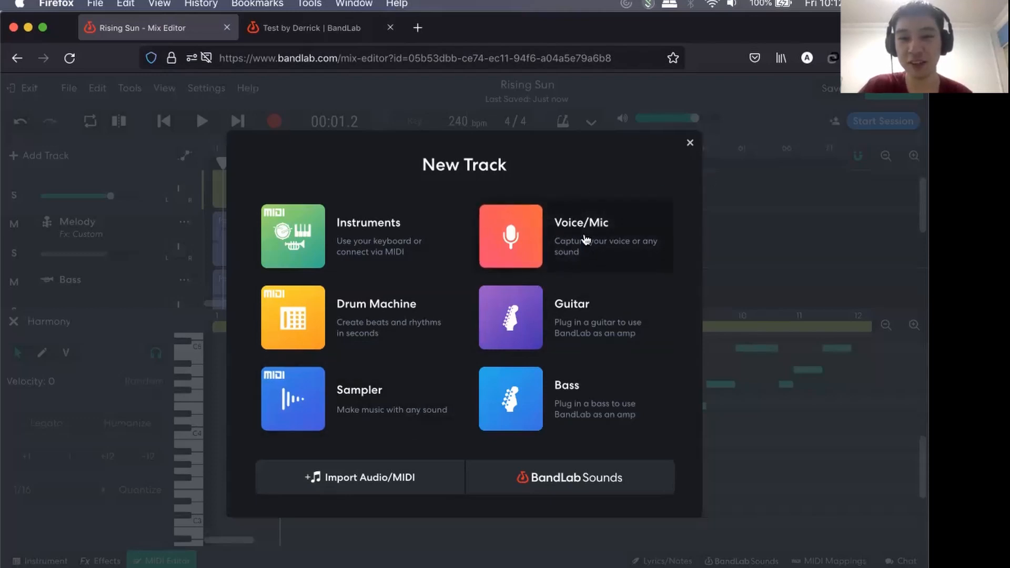
pyautogui.click(690, 144)
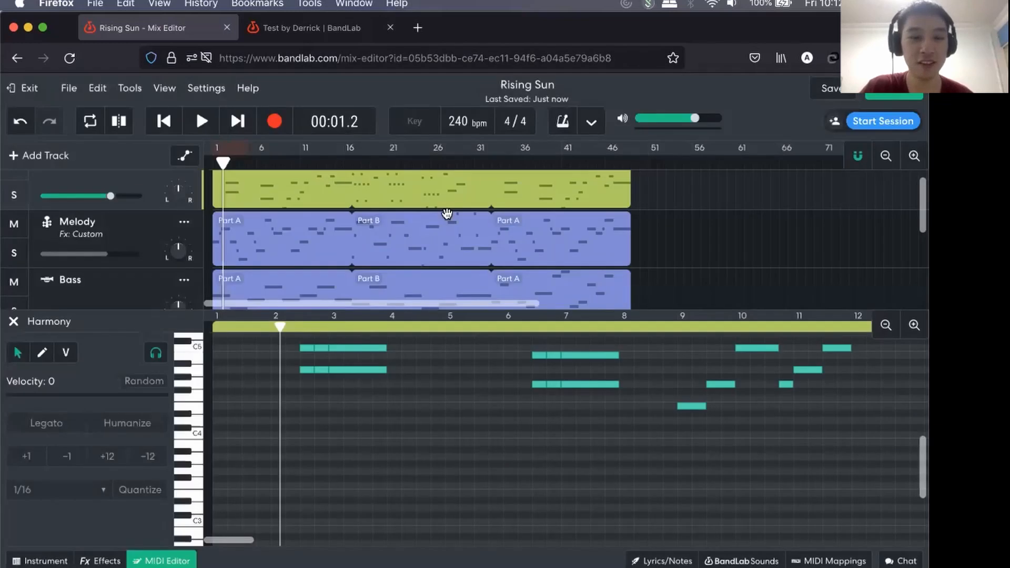
pyautogui.scroll(-2, 420, 236)
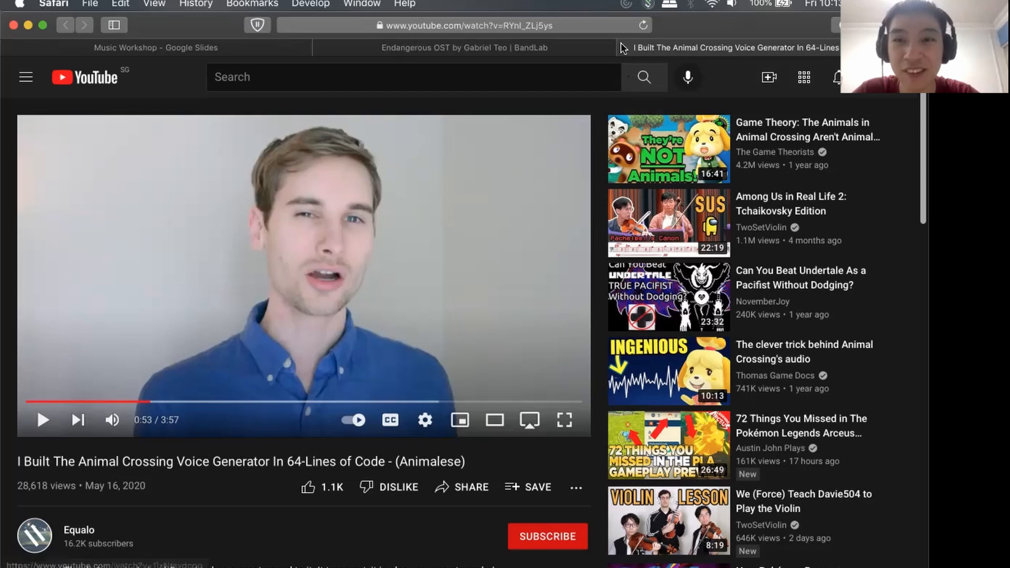
# Close the YouTube and Endangerous OST pages in Safari, open the participant's shared track "First song :D" and play it.
pyautogui.press('super+w')
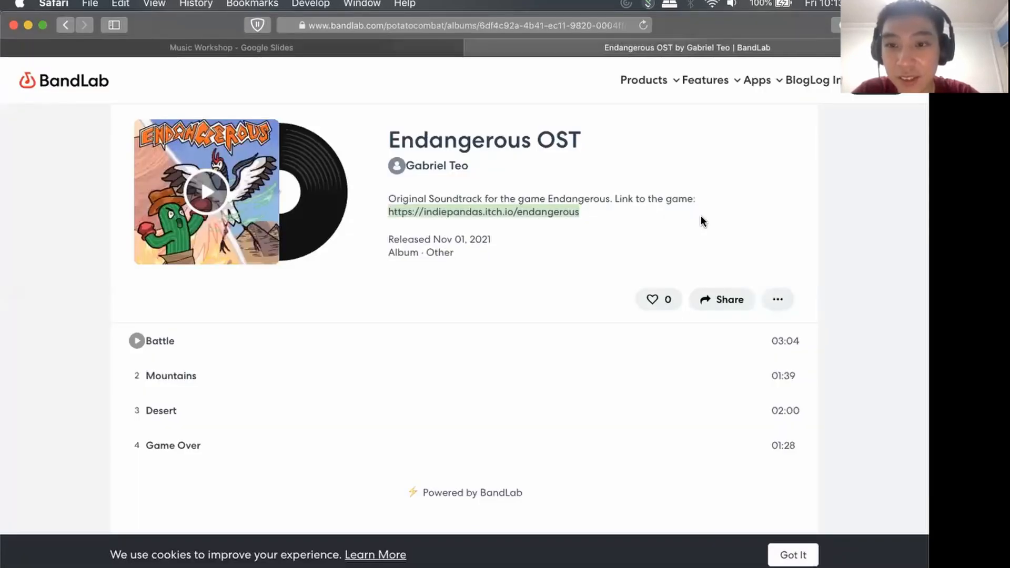
pyautogui.click(681, 208)
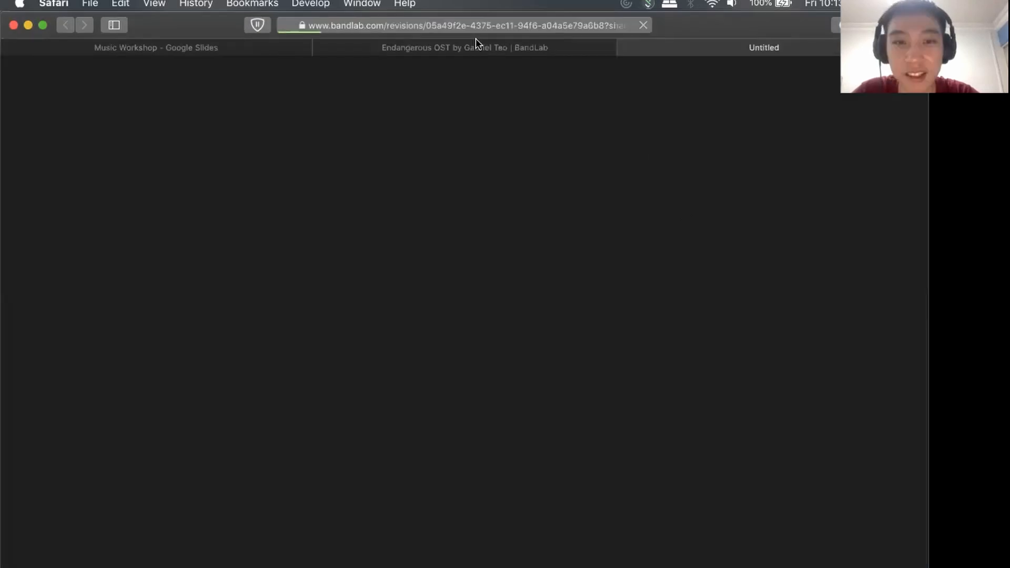
pyautogui.click(321, 47)
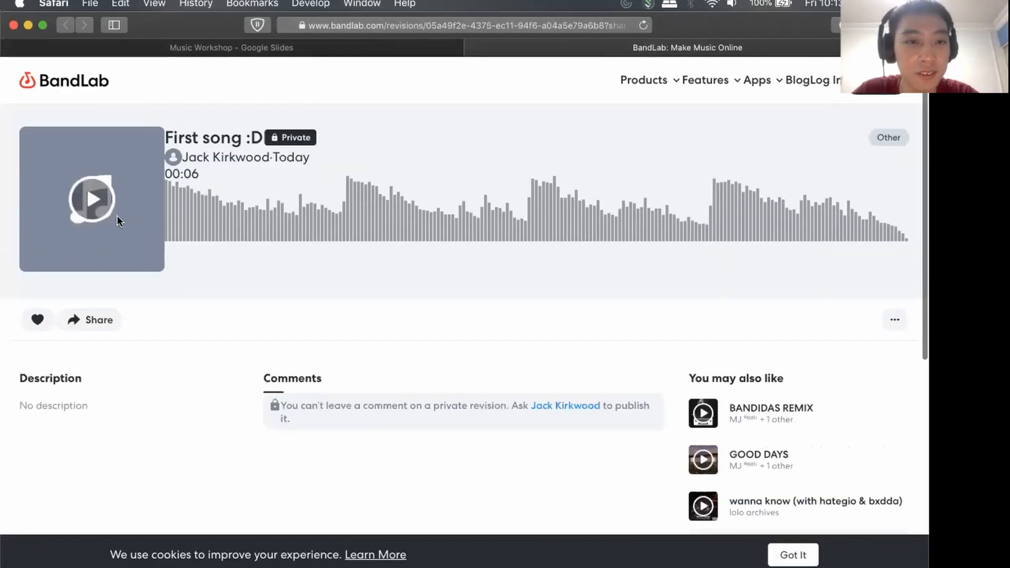
pyautogui.click(94, 199)
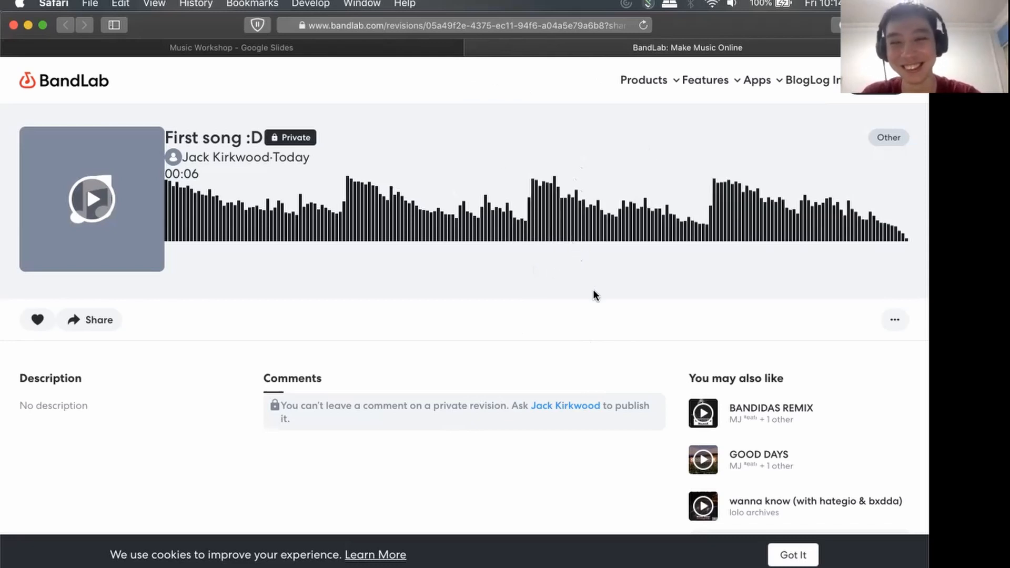
# Return to the Music Workshop presentation and go to the Closing Remarks slide.
pyautogui.click(372, 49)
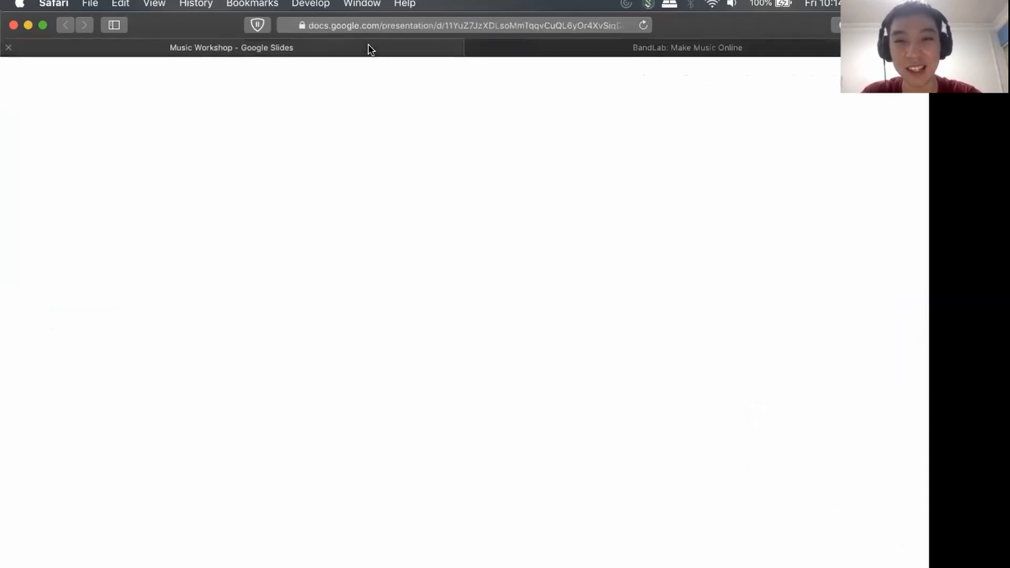
pyautogui.scroll(-20, 82, 351)
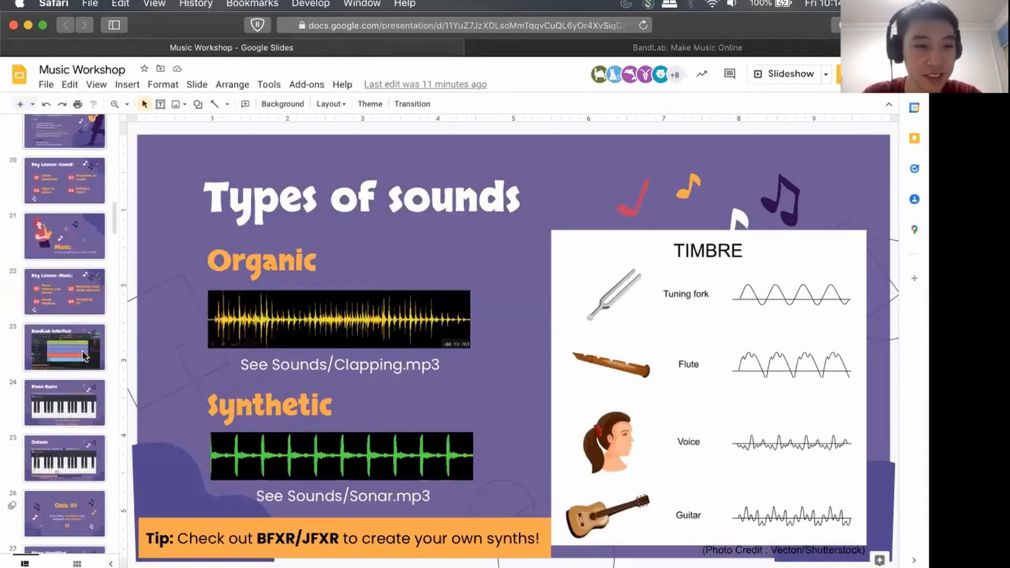
pyautogui.scroll(-4, 67, 293)
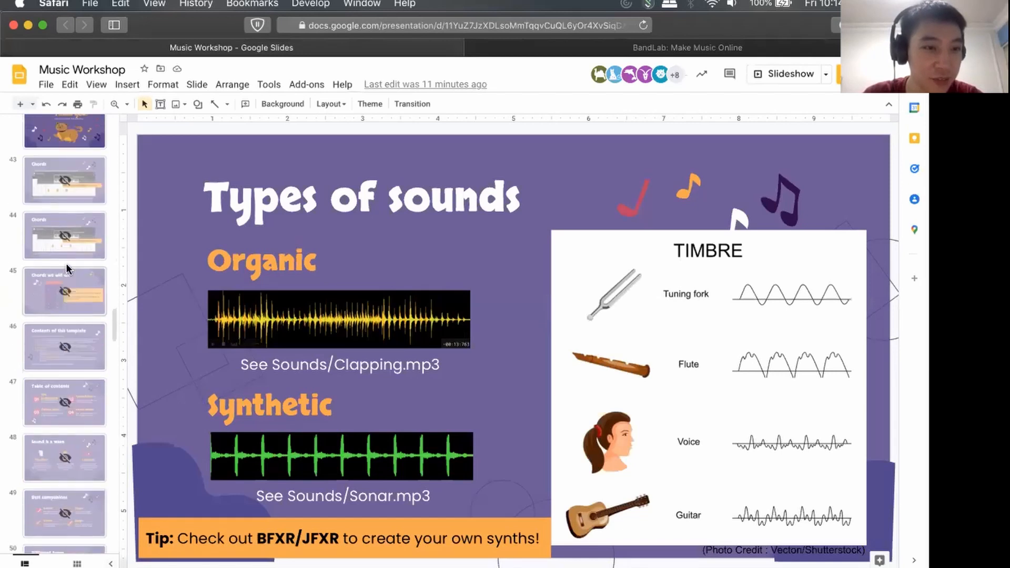
pyautogui.click(61, 303)
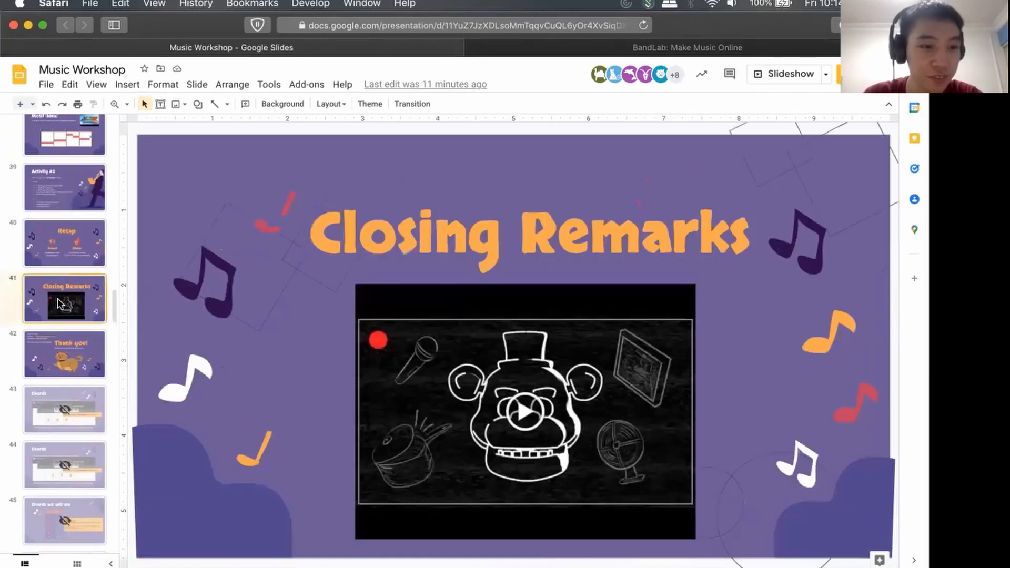
# Play the embedded Five Nights at Freddy's audio video from the Closing Remarks slide in full screen and raise the system volume.
pyautogui.click(523, 415)
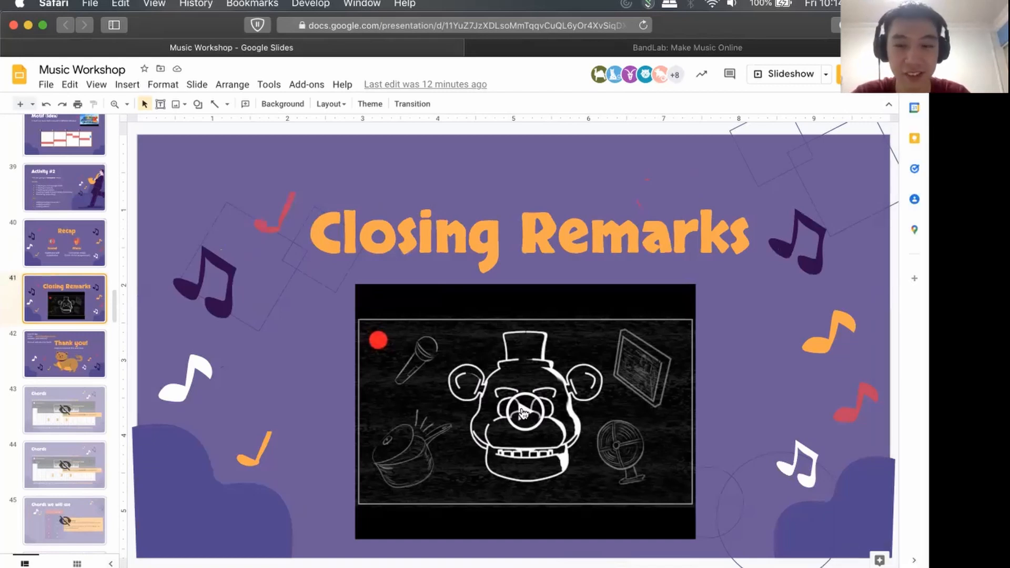
pyautogui.click(523, 413)
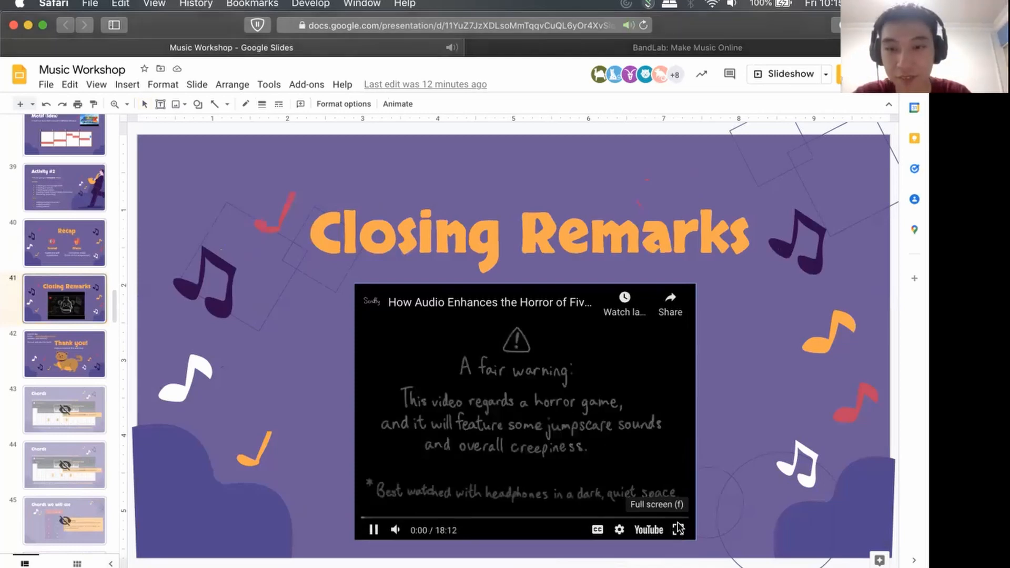
pyautogui.click(679, 528)
pyautogui.press('XF86AudioRaiseVolume')
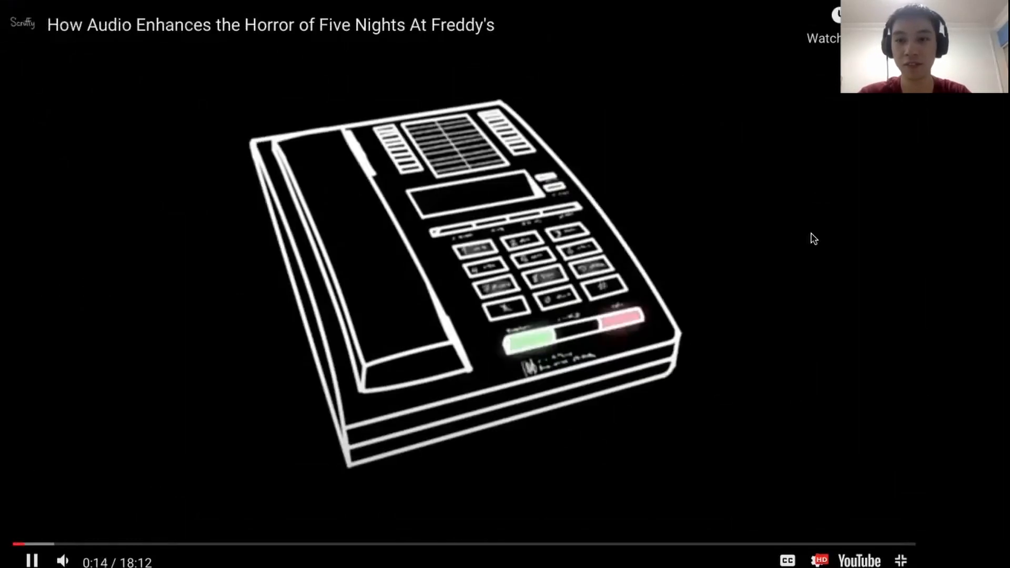
pyautogui.press('XF86AudioRaiseVolume')
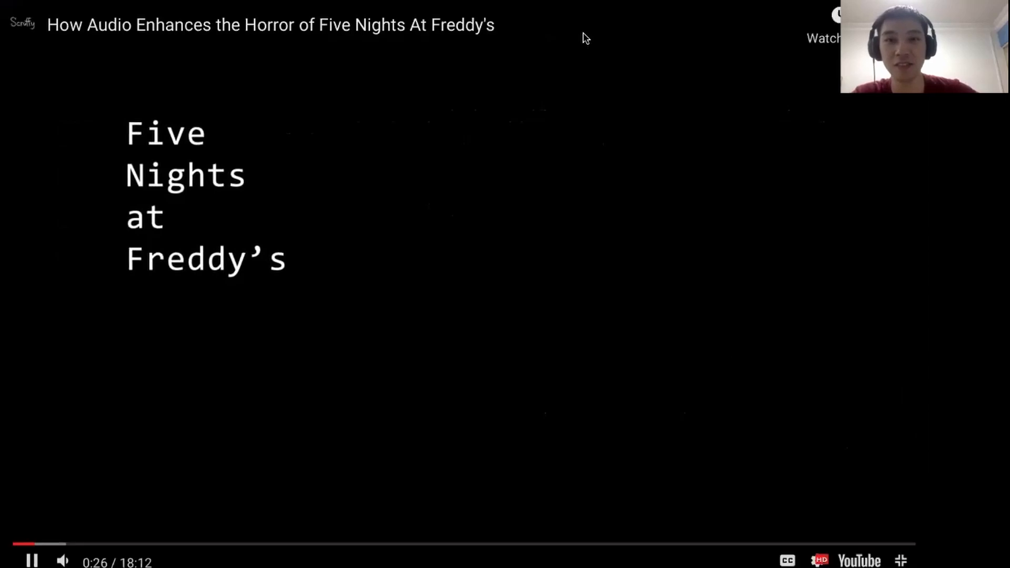
pyautogui.moveTo(723, 0)
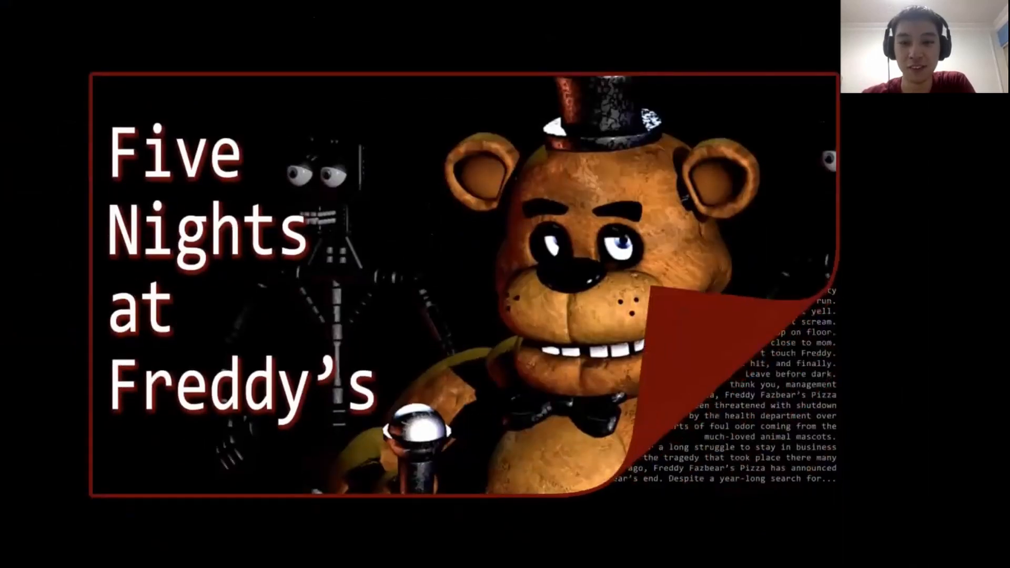
pyautogui.moveTo(839, 72)
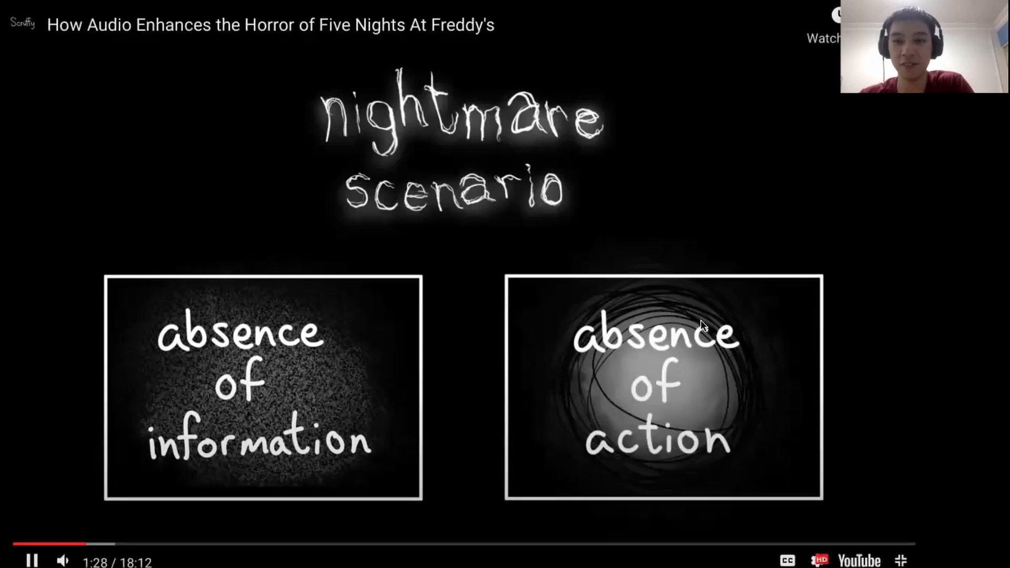
pyautogui.moveTo(494, 2)
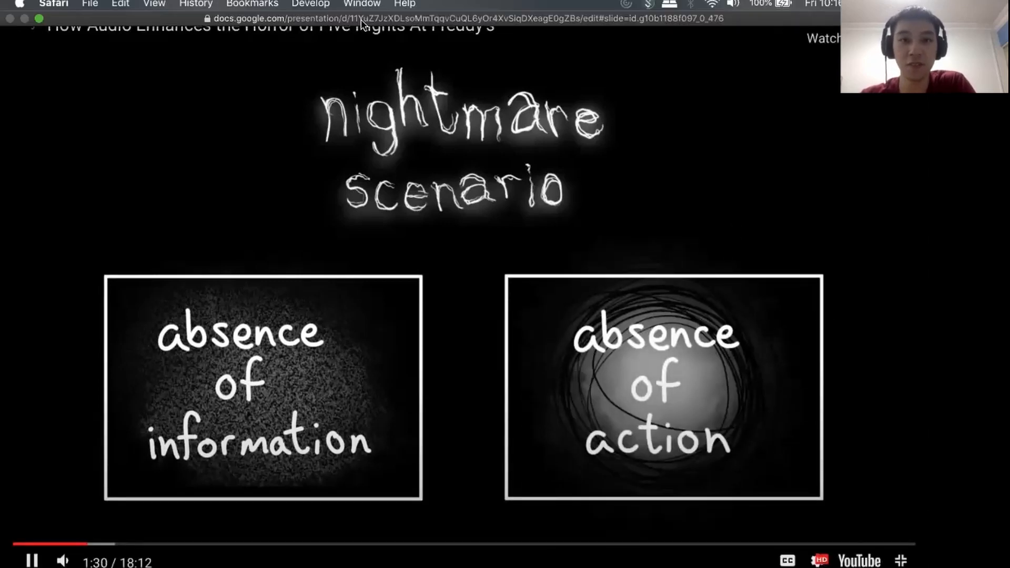